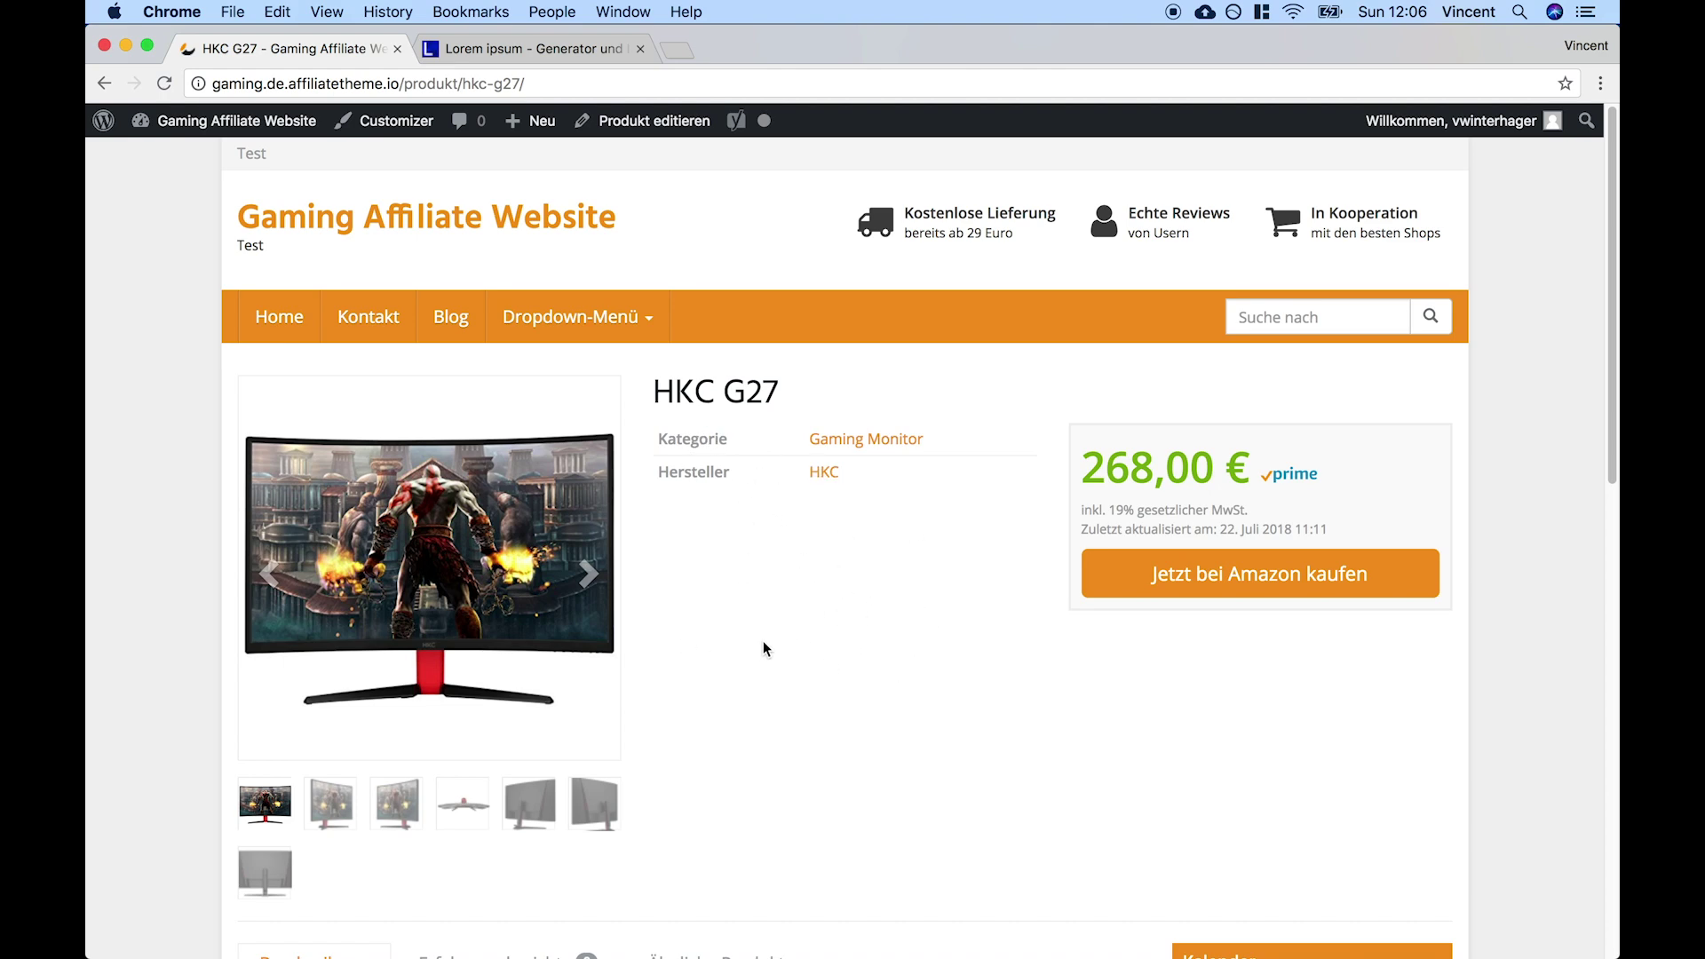
Open the HKC G27 product for editing and view the list of all products
click(638, 124)
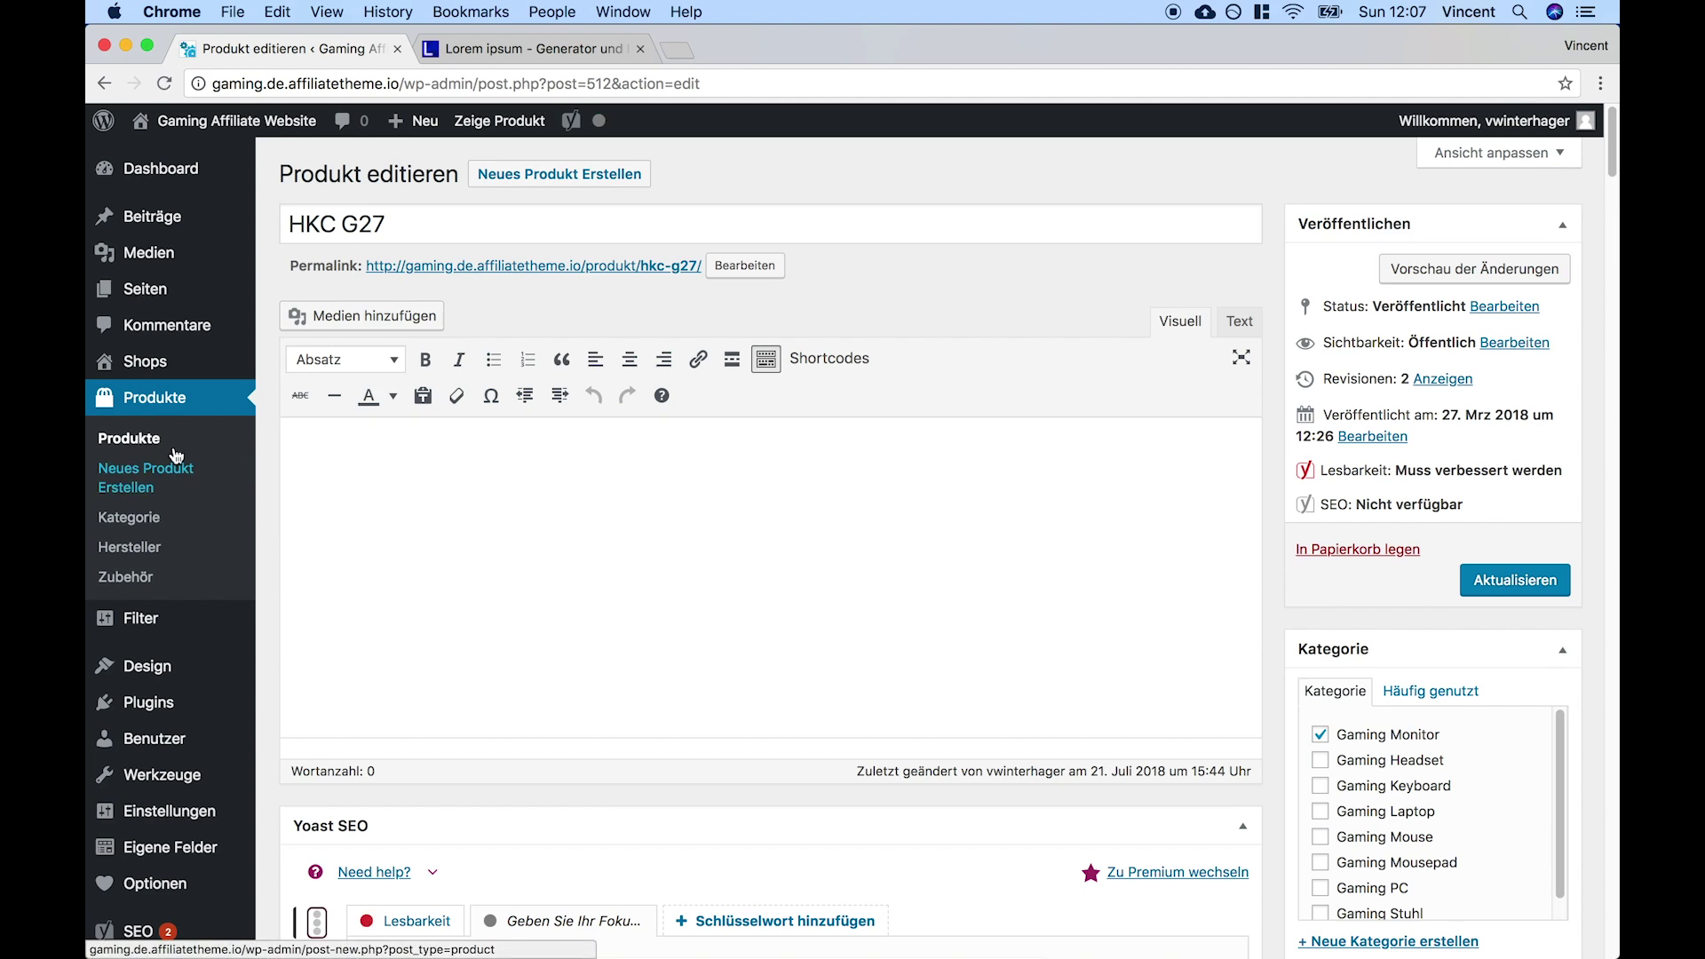
click(132, 439)
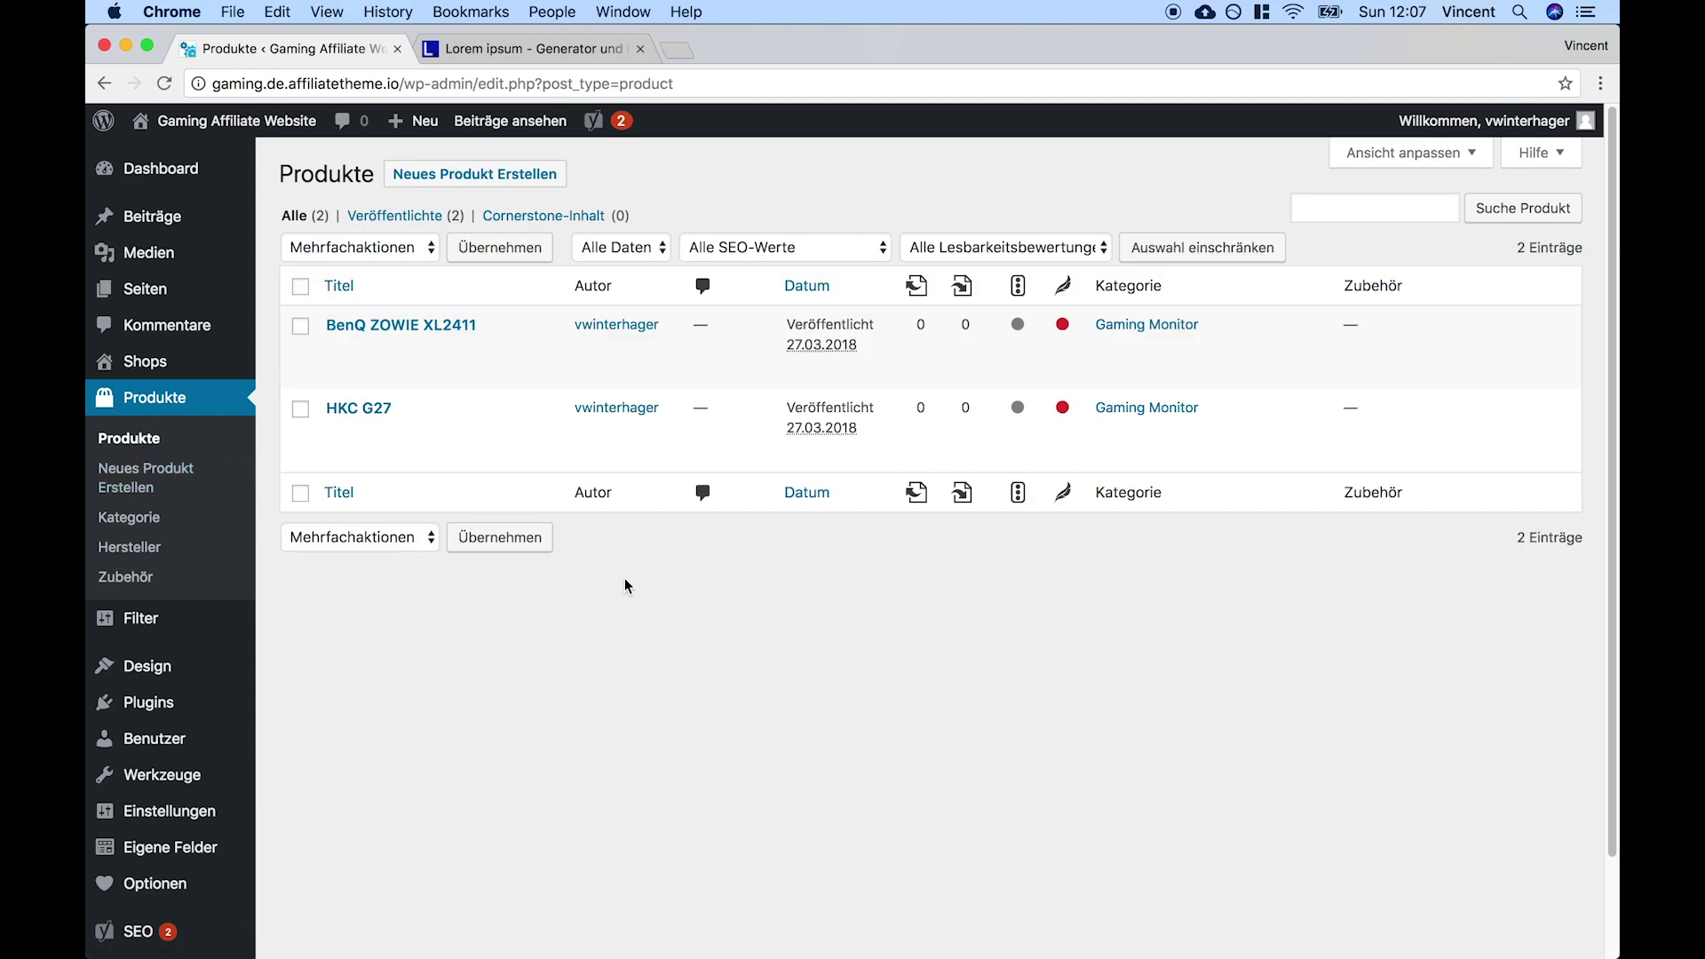
click(435, 325)
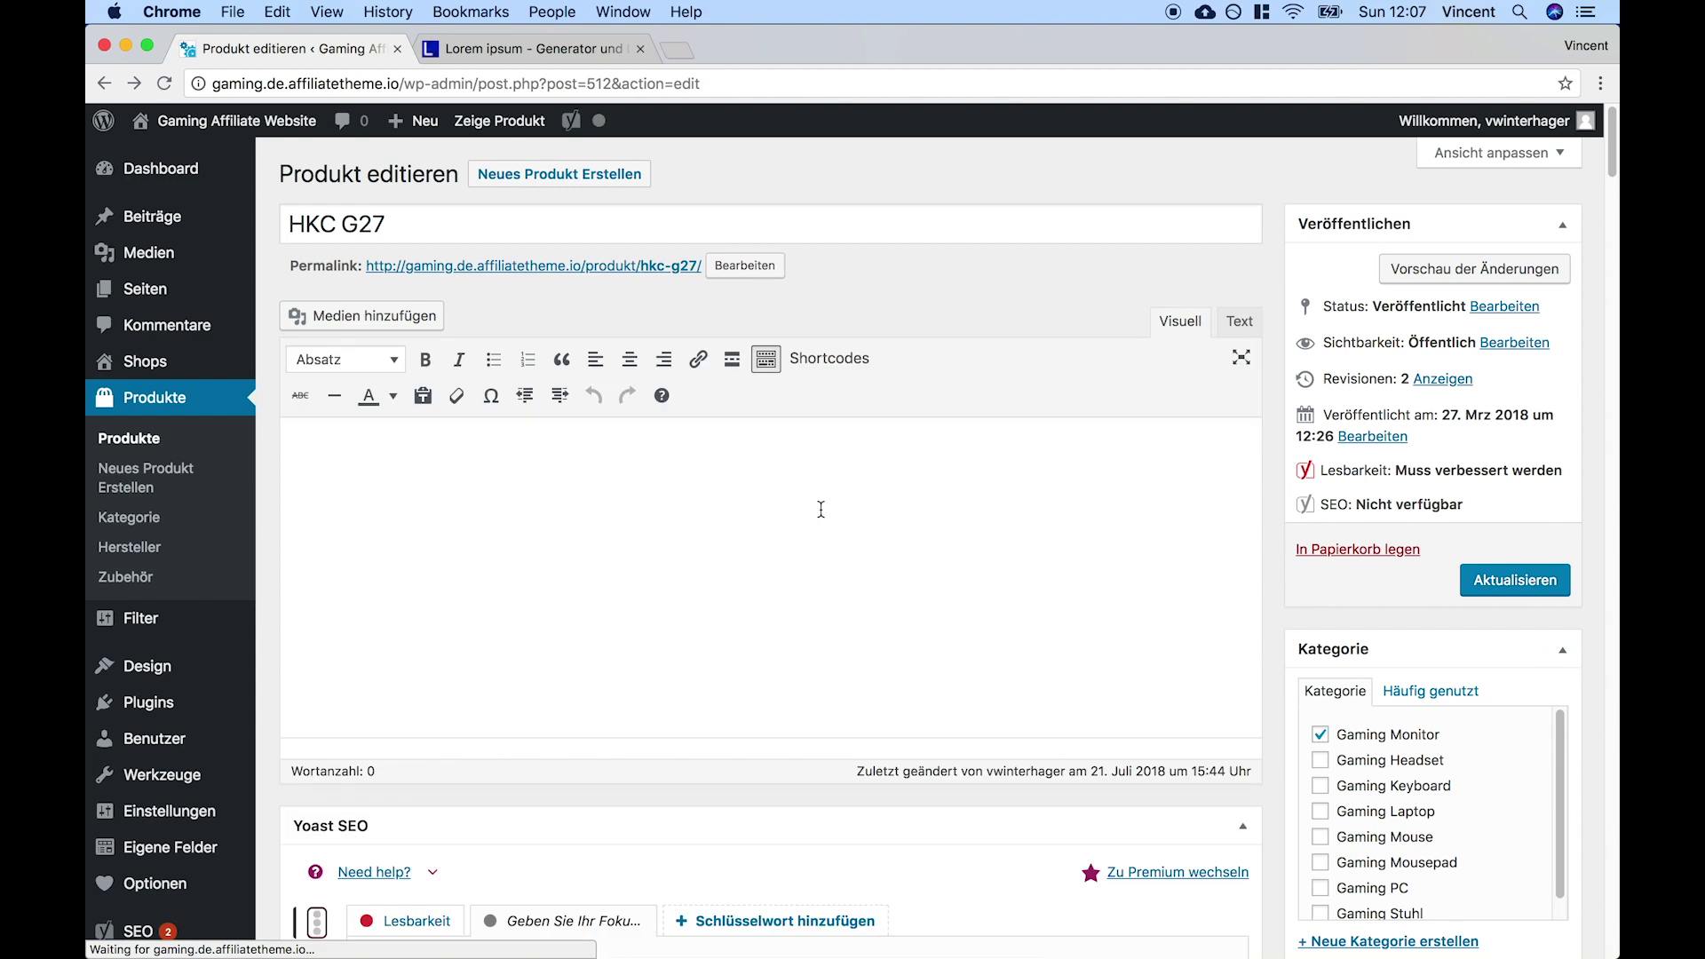
mouse_move(186, 227)
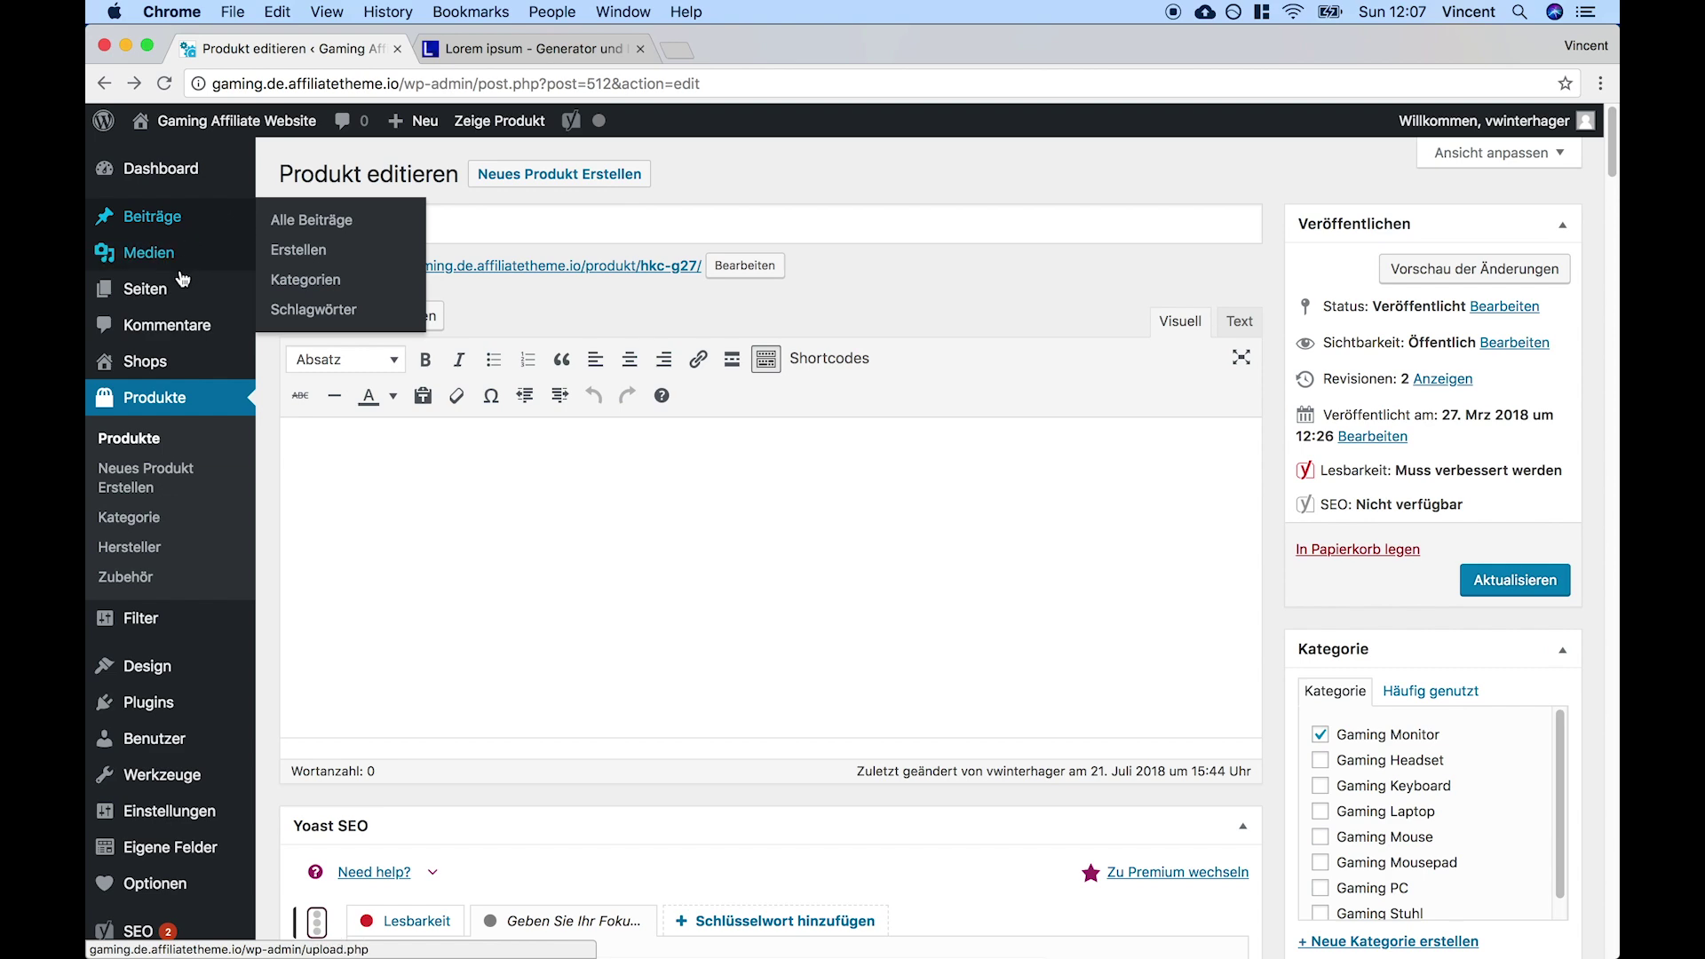
mouse_move(182, 292)
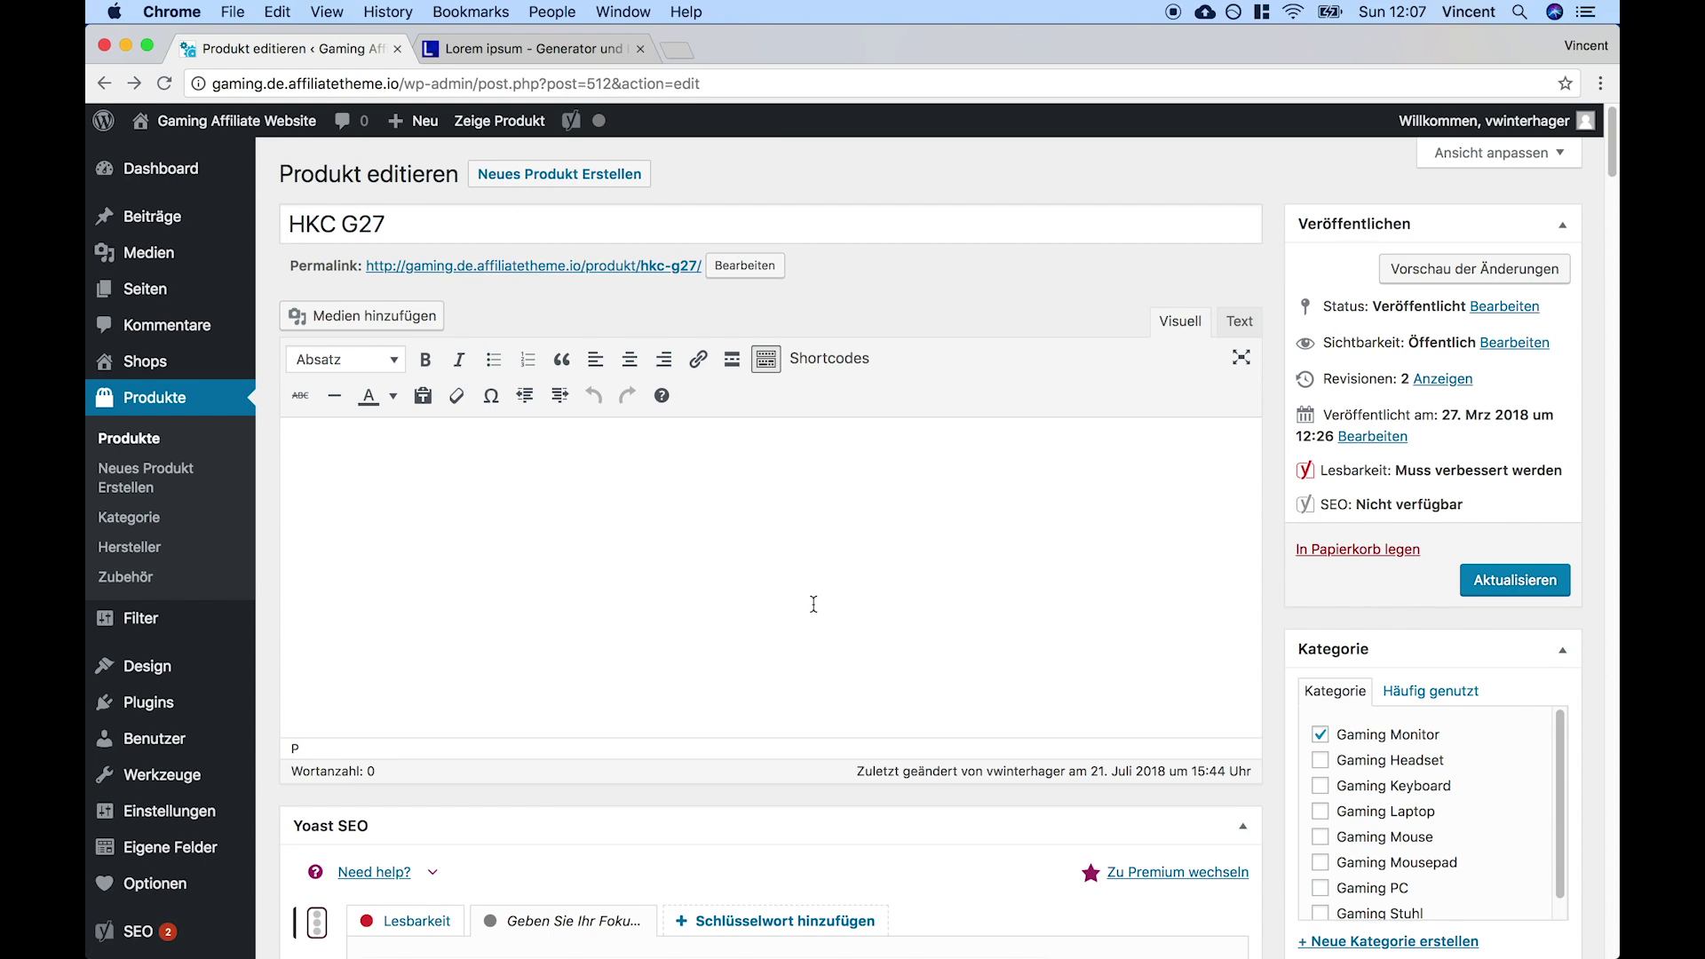
Collapse the Yoast SEO box and look over the Monitor Eigenschaften and general Produkte fields
click(1242, 826)
scroll(1121, 730, down, 6)
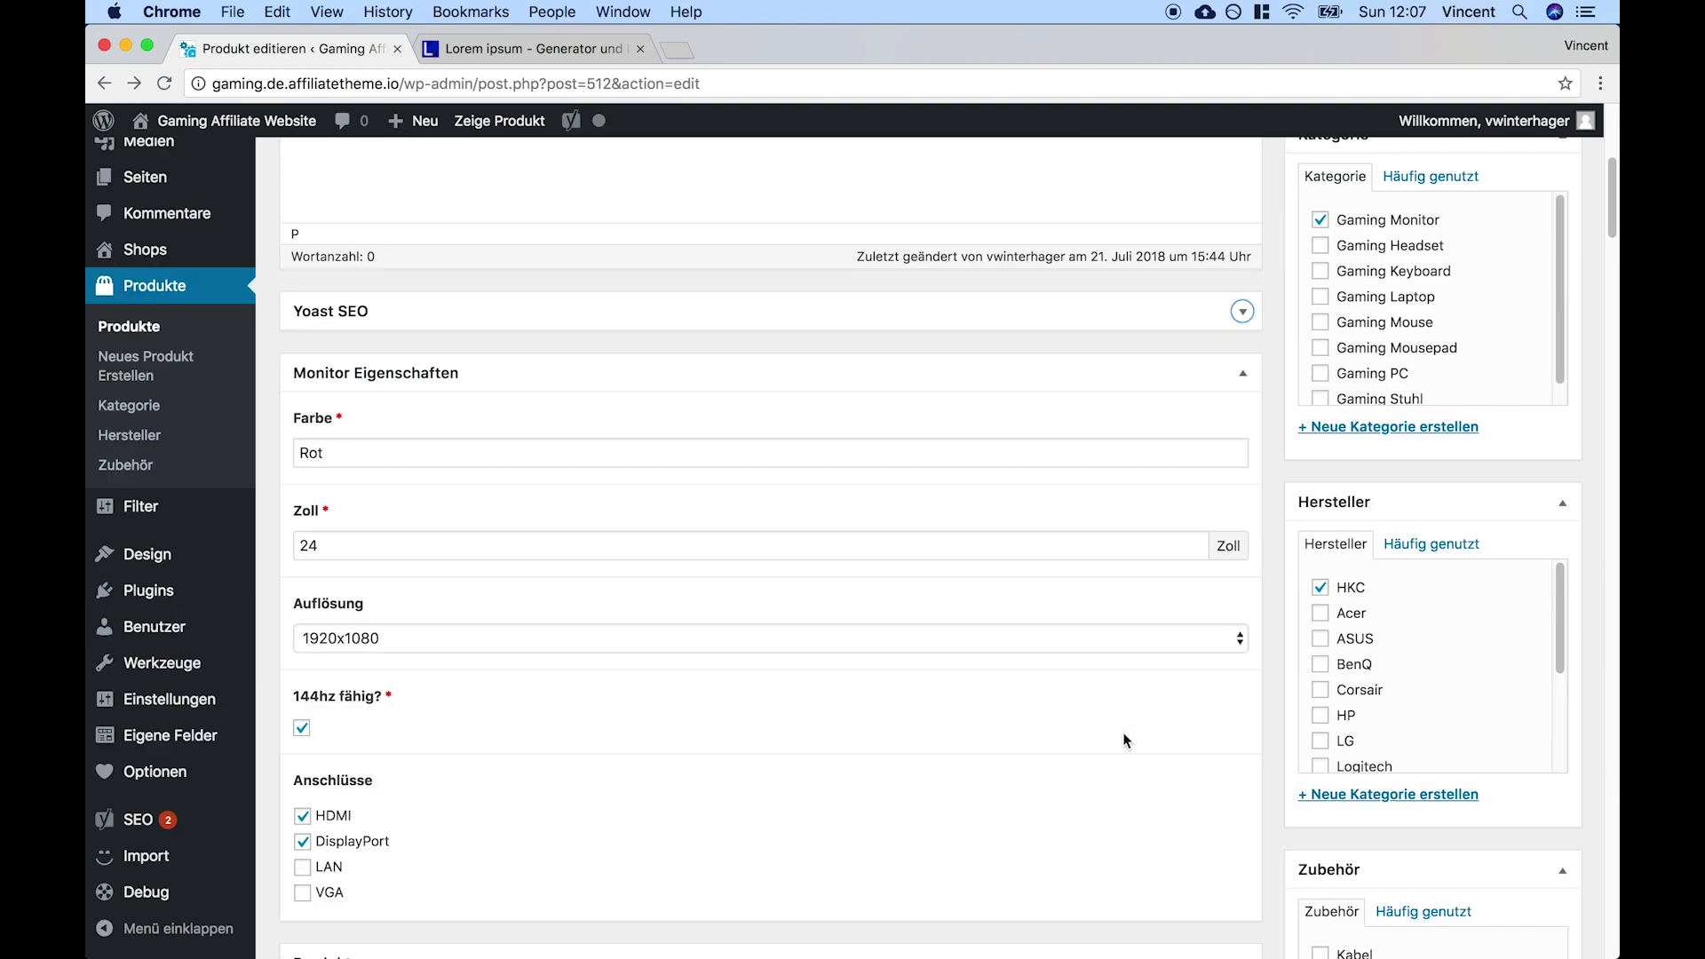
scroll(1073, 685, down, 1)
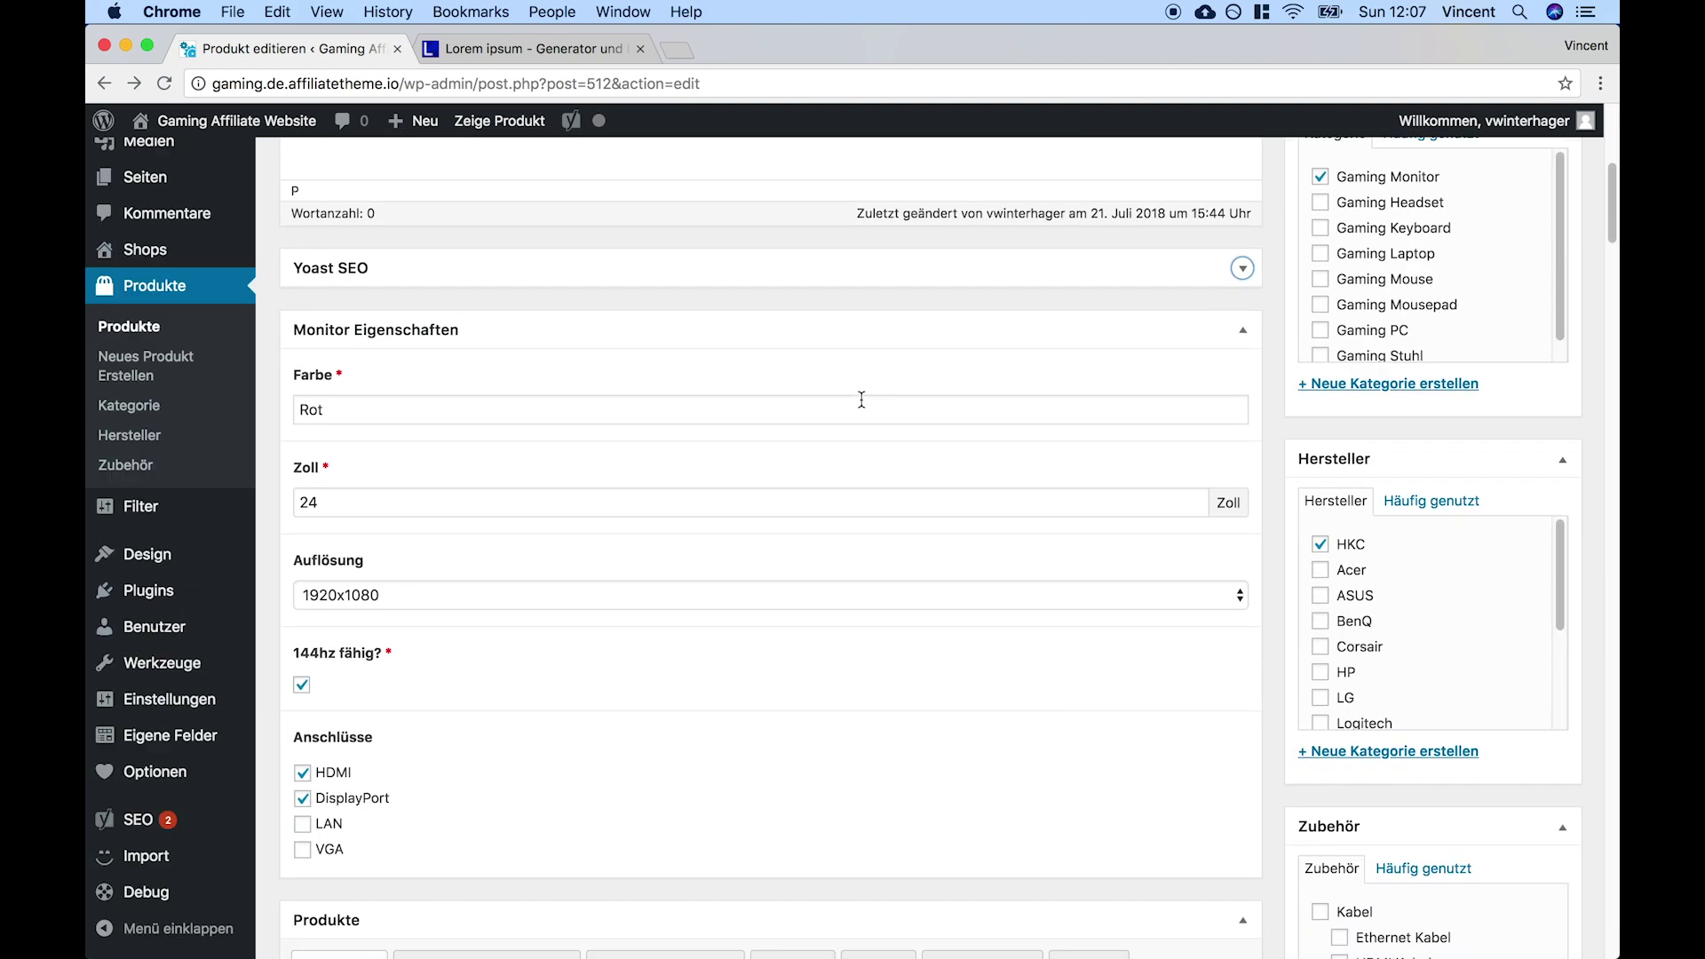
click(848, 377)
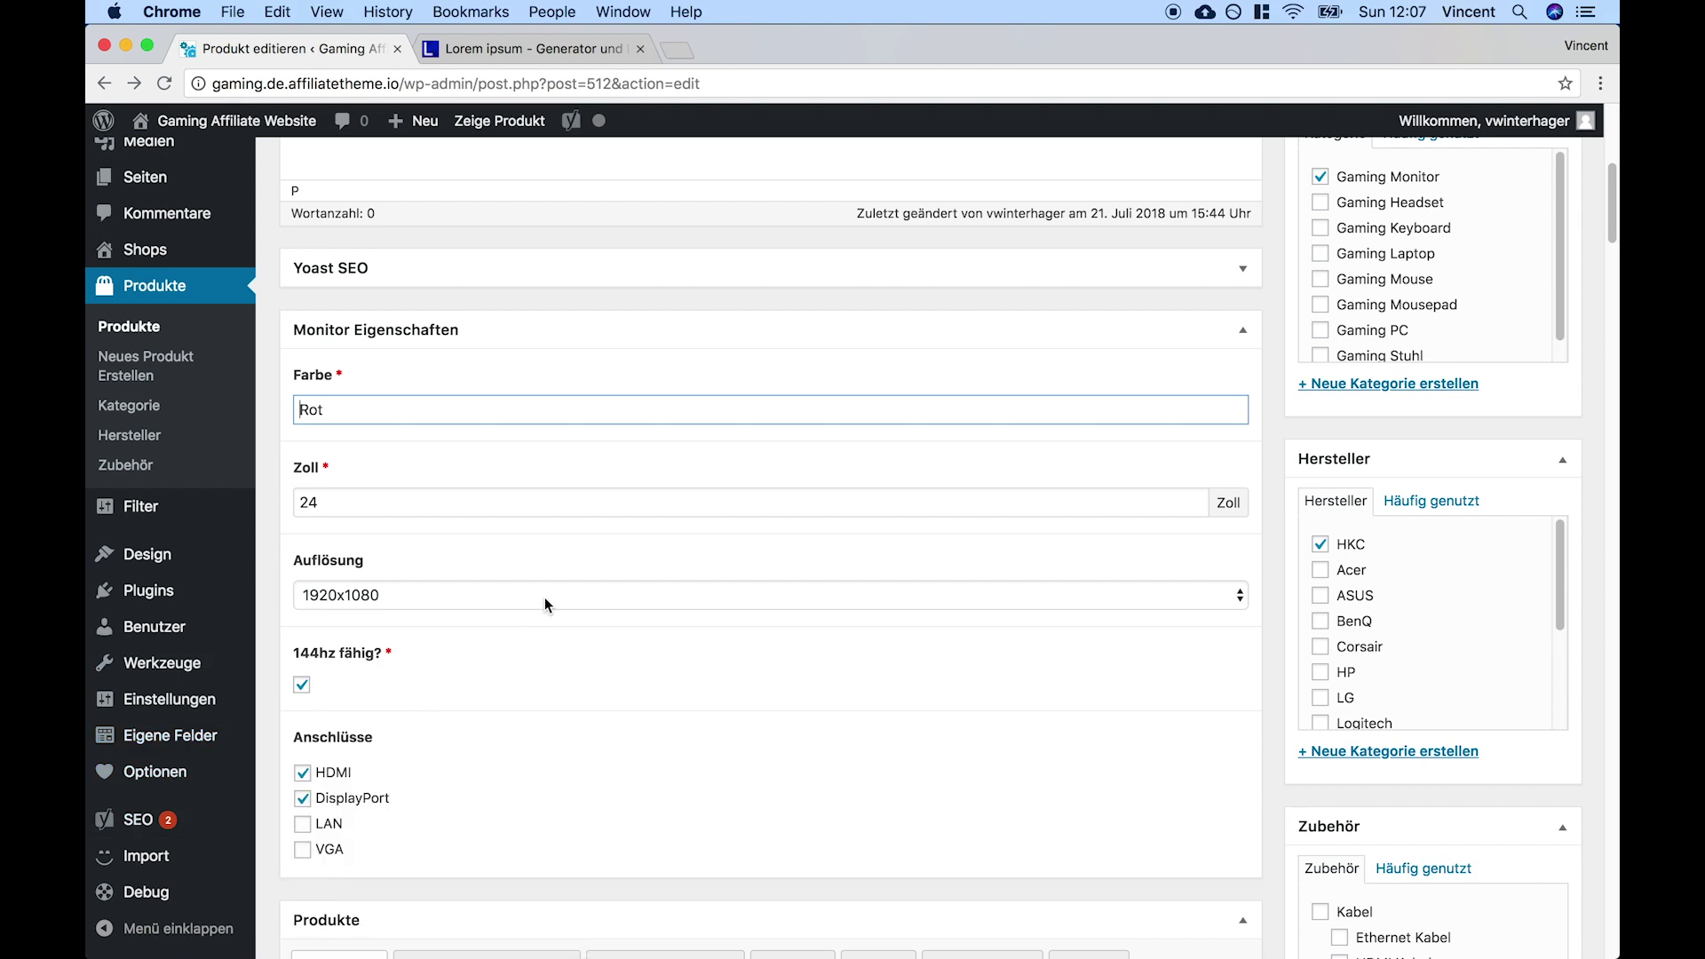
scroll(586, 746, down, 5)
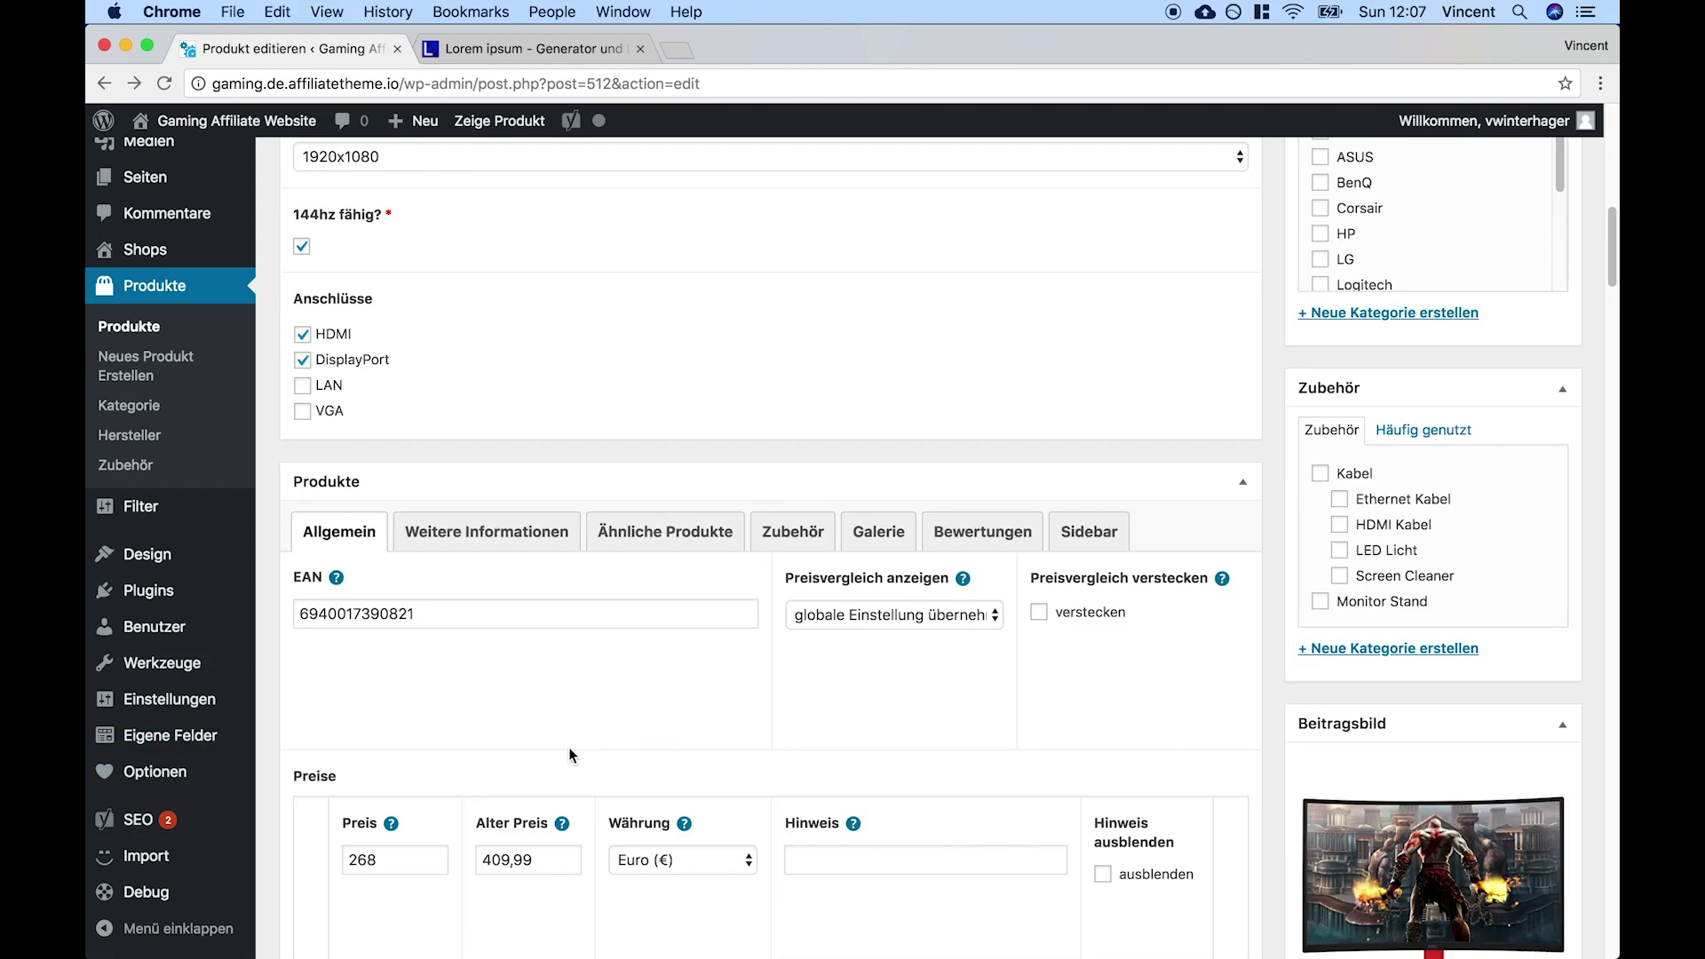
scroll(621, 743, down, 2)
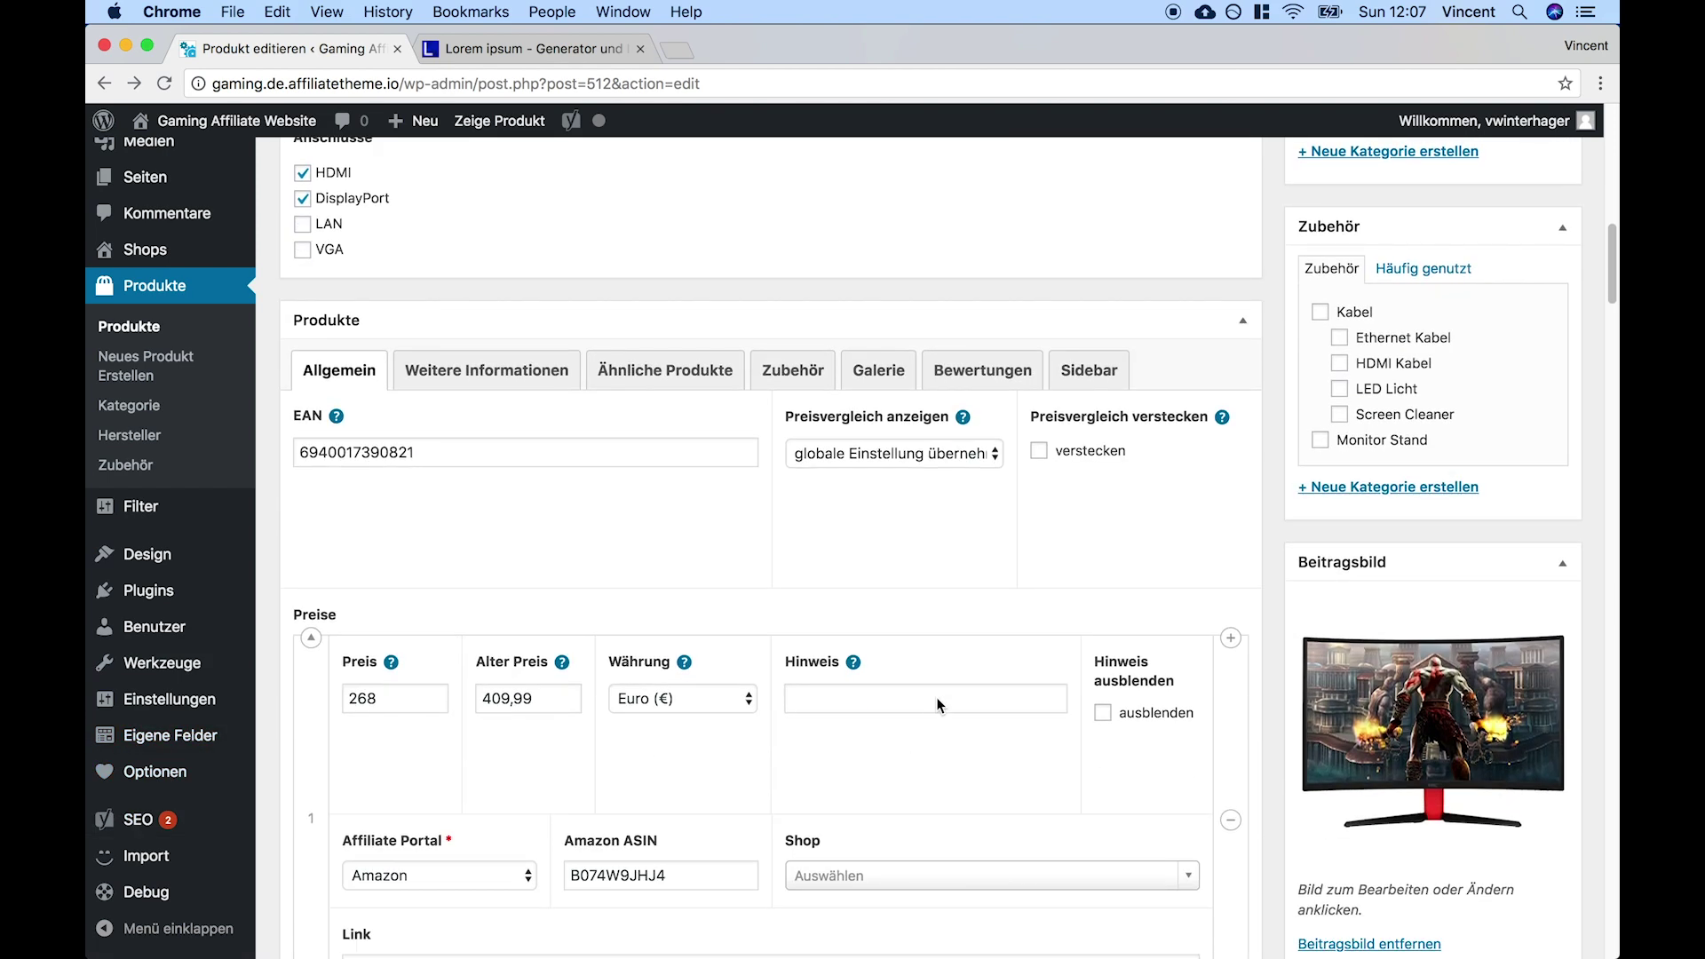
scroll(930, 801, down, 2)
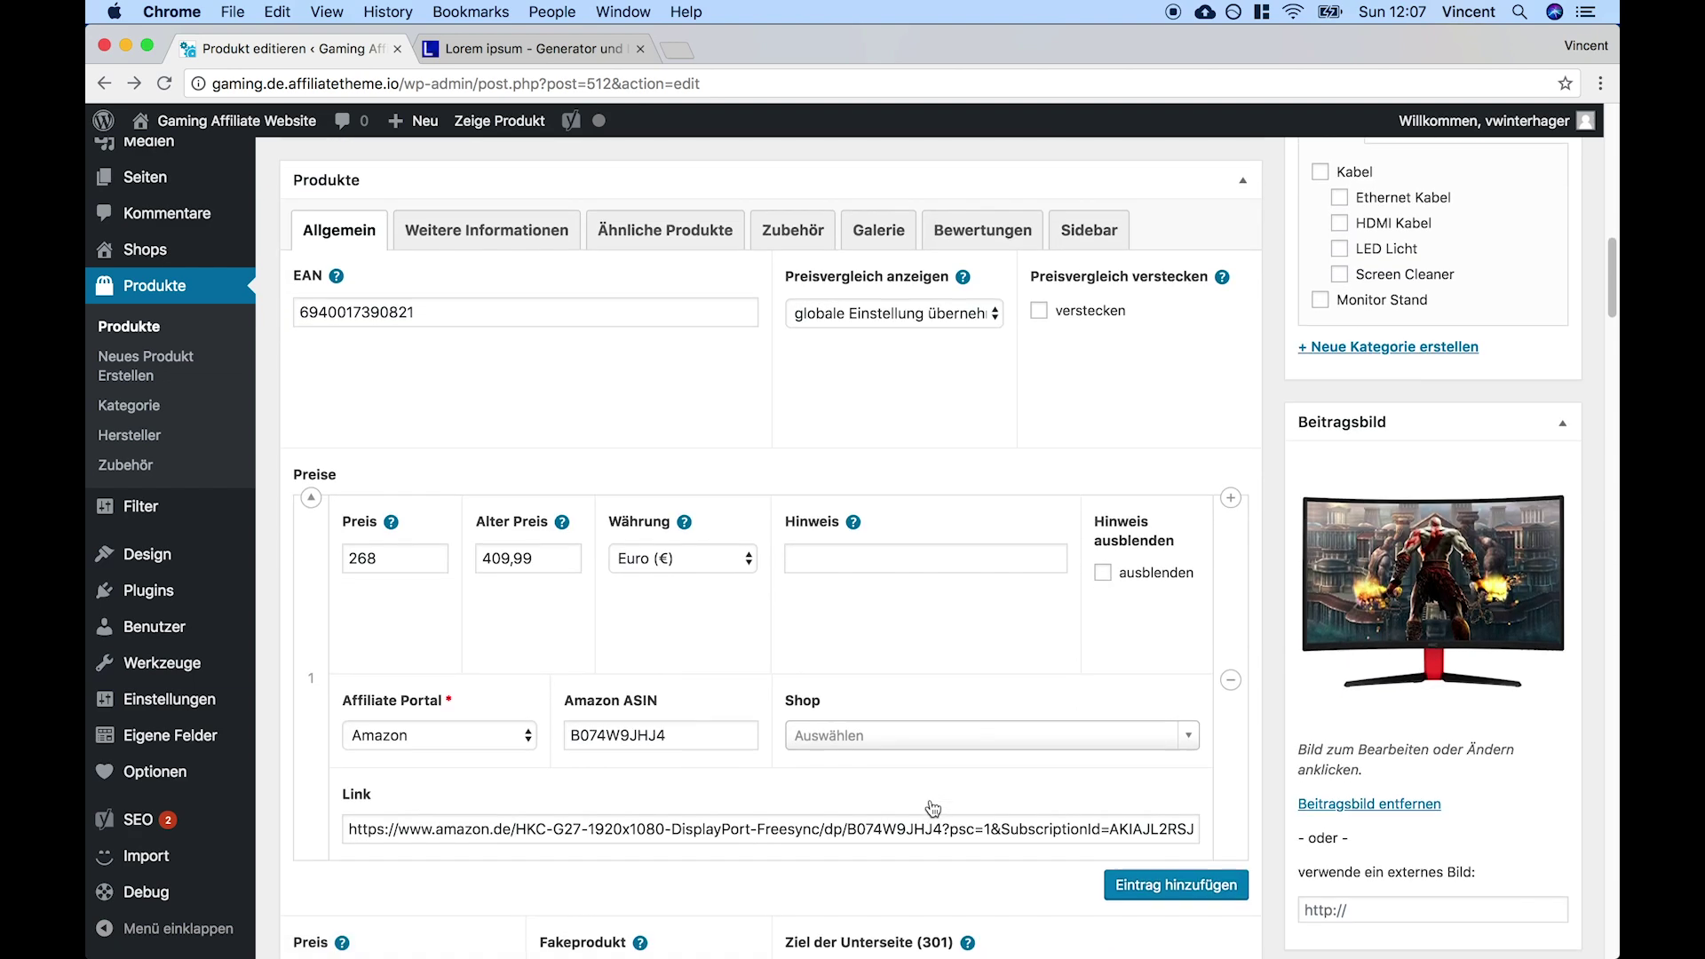
scroll(929, 801, up, 3)
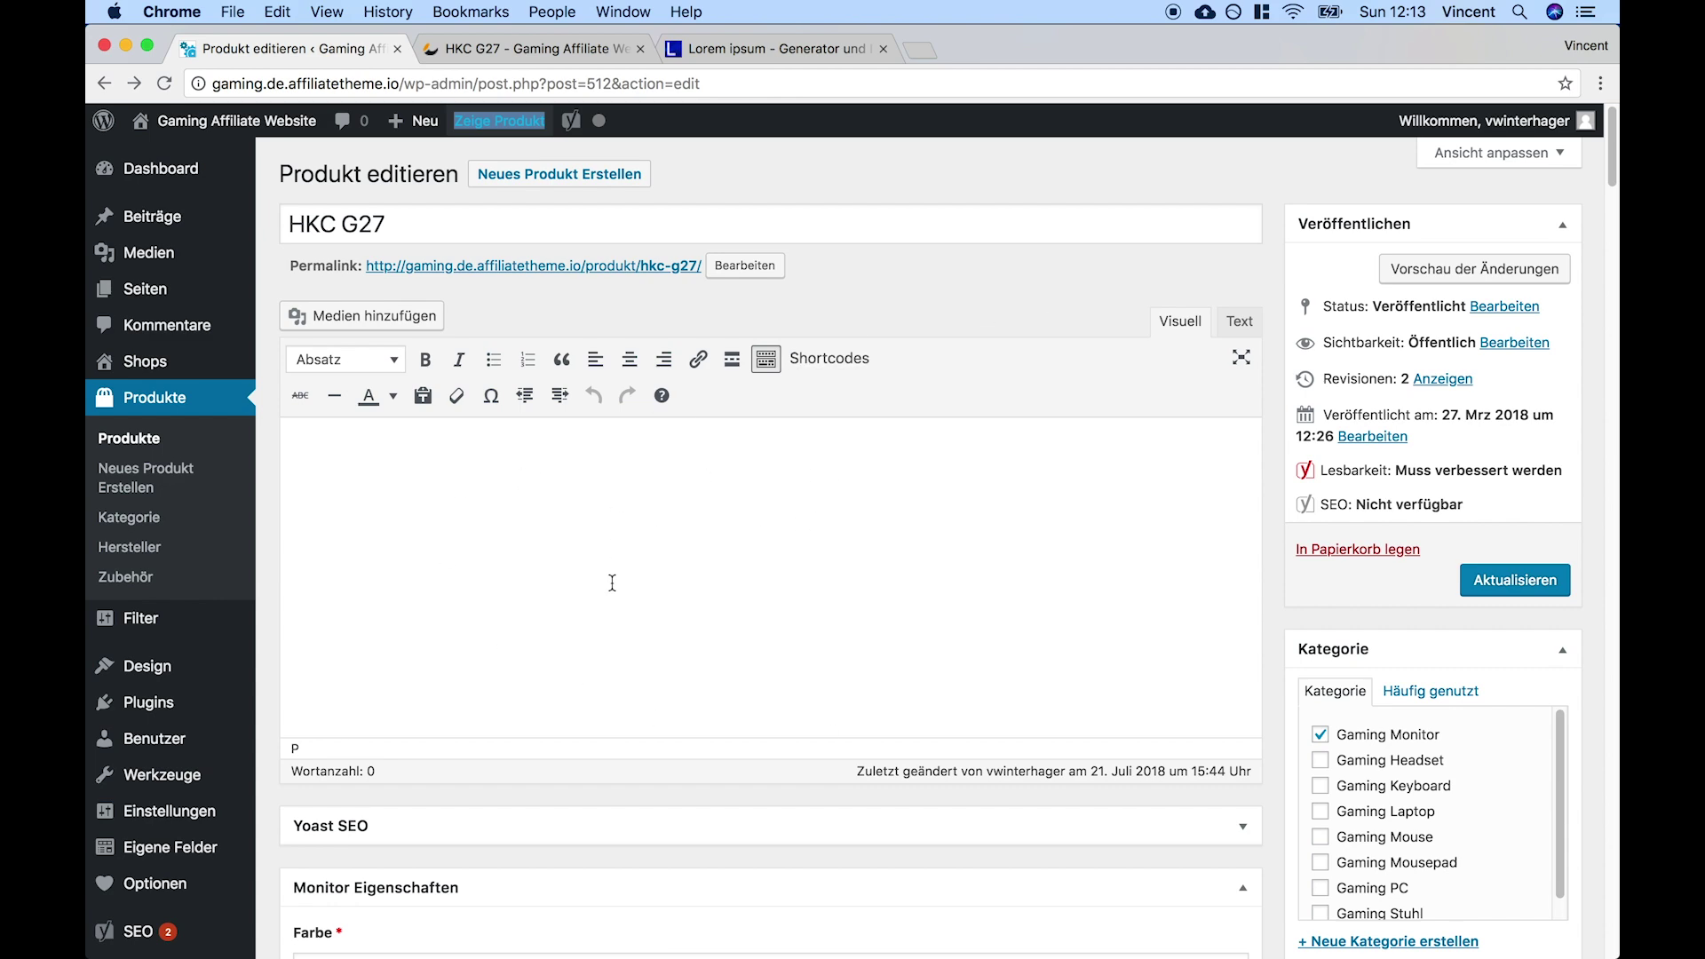
Examine the Beschreibung section on the HKC G27 product's public page
click(706, 597)
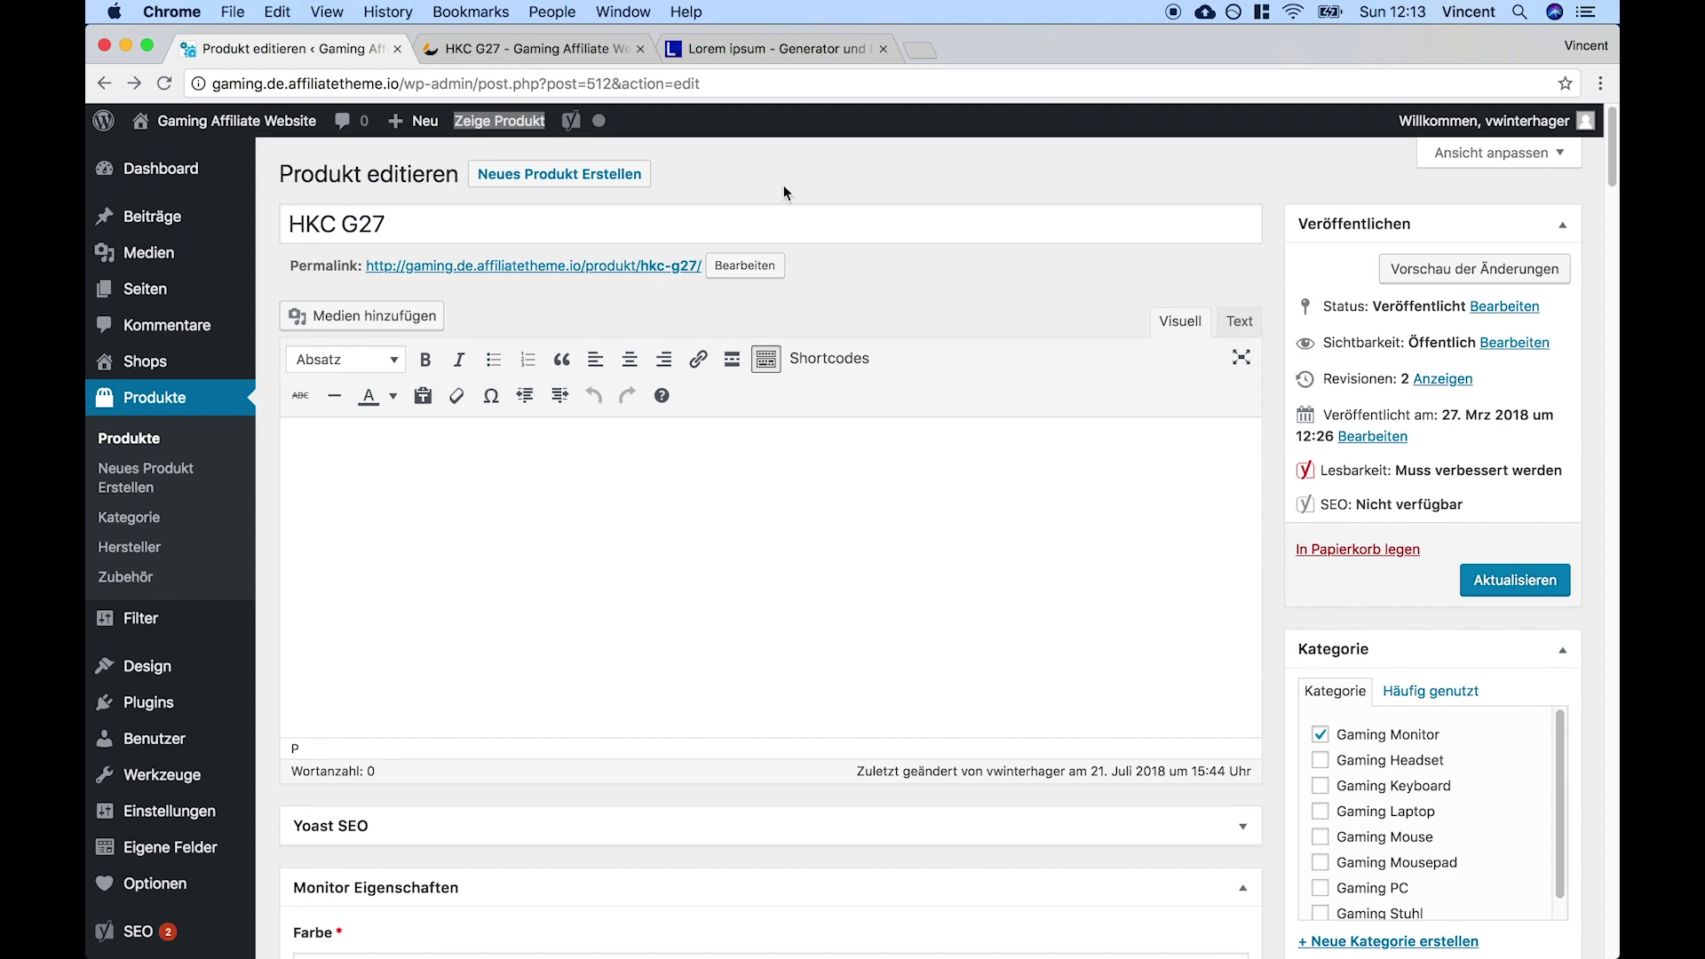
click(530, 50)
scroll(471, 865, down, 5)
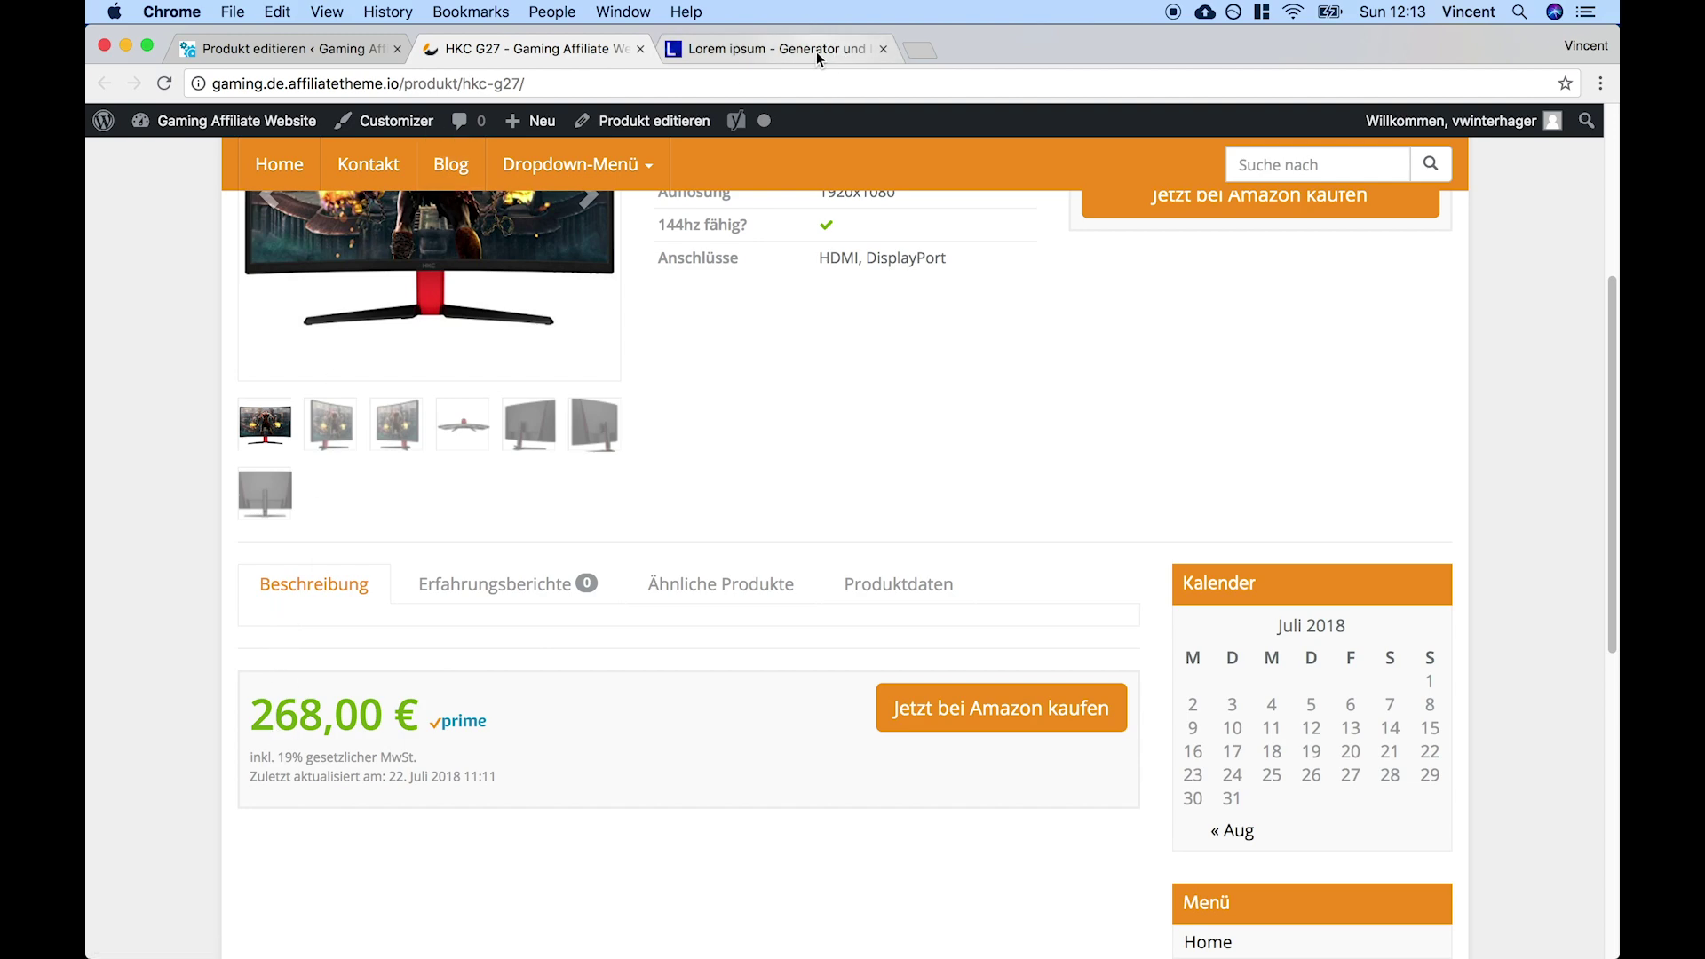
Copy the complete generated placeholder text from the Lorem ipsum generator page
click(741, 53)
click(594, 521)
key(super+a)
key(super+c)
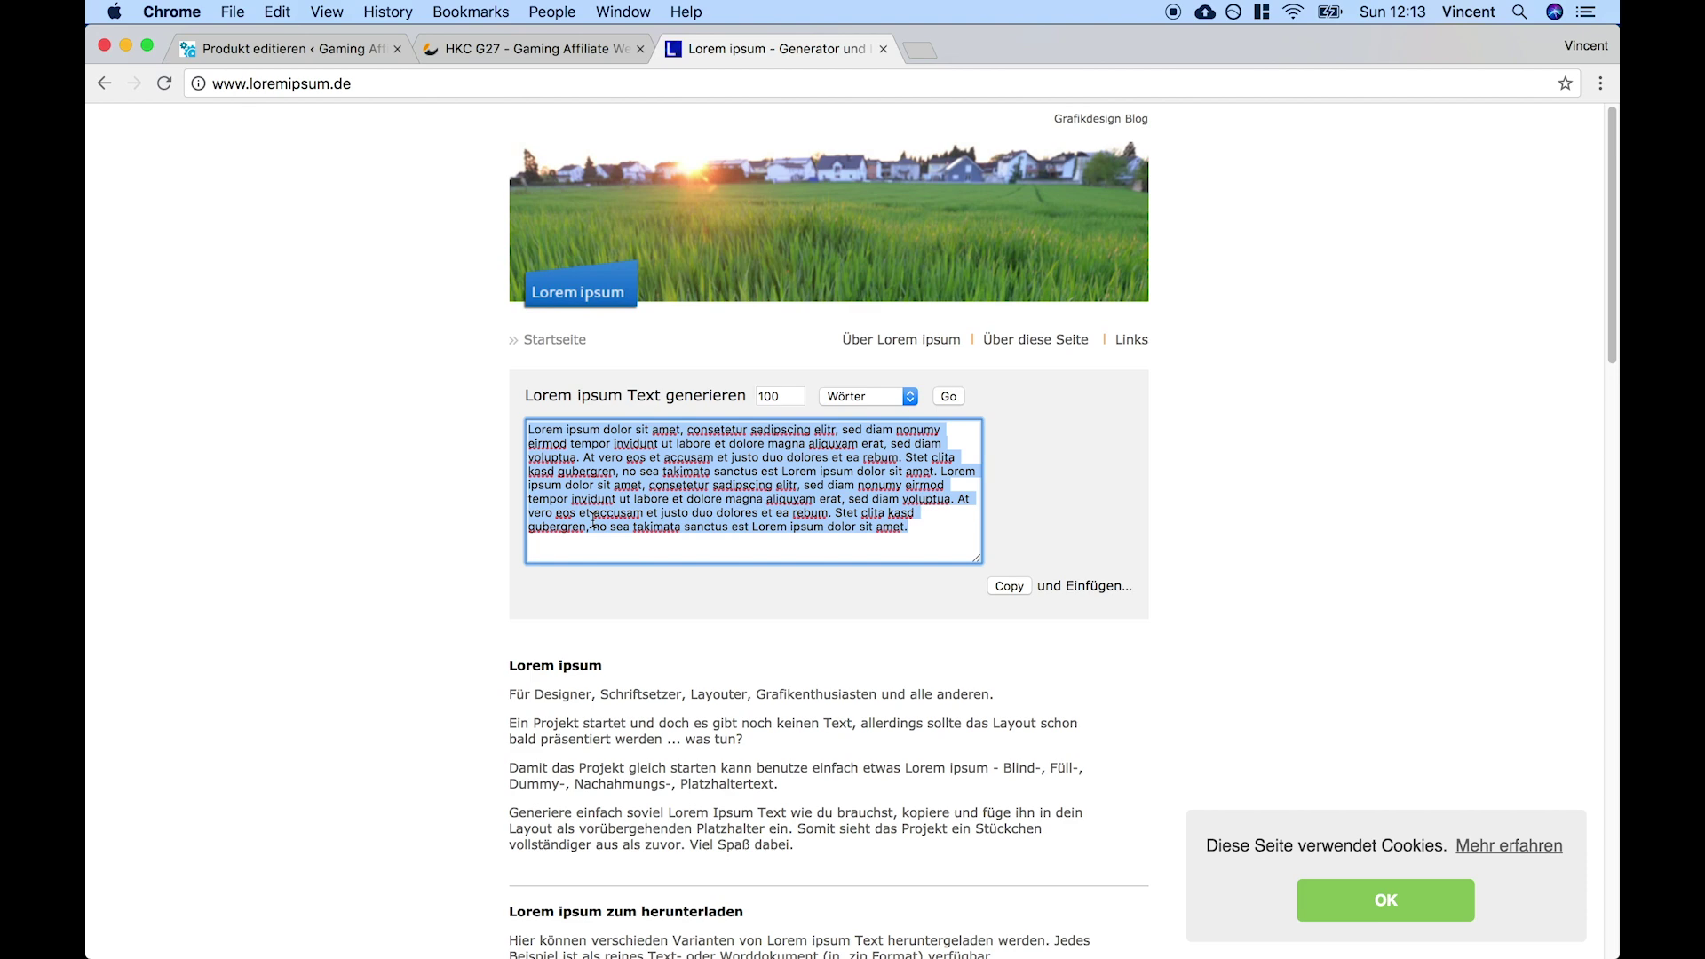
Paste the copied Lorem ipsum text as the HKC G27 product description and update the product
click(254, 37)
click(641, 628)
key(super+v)
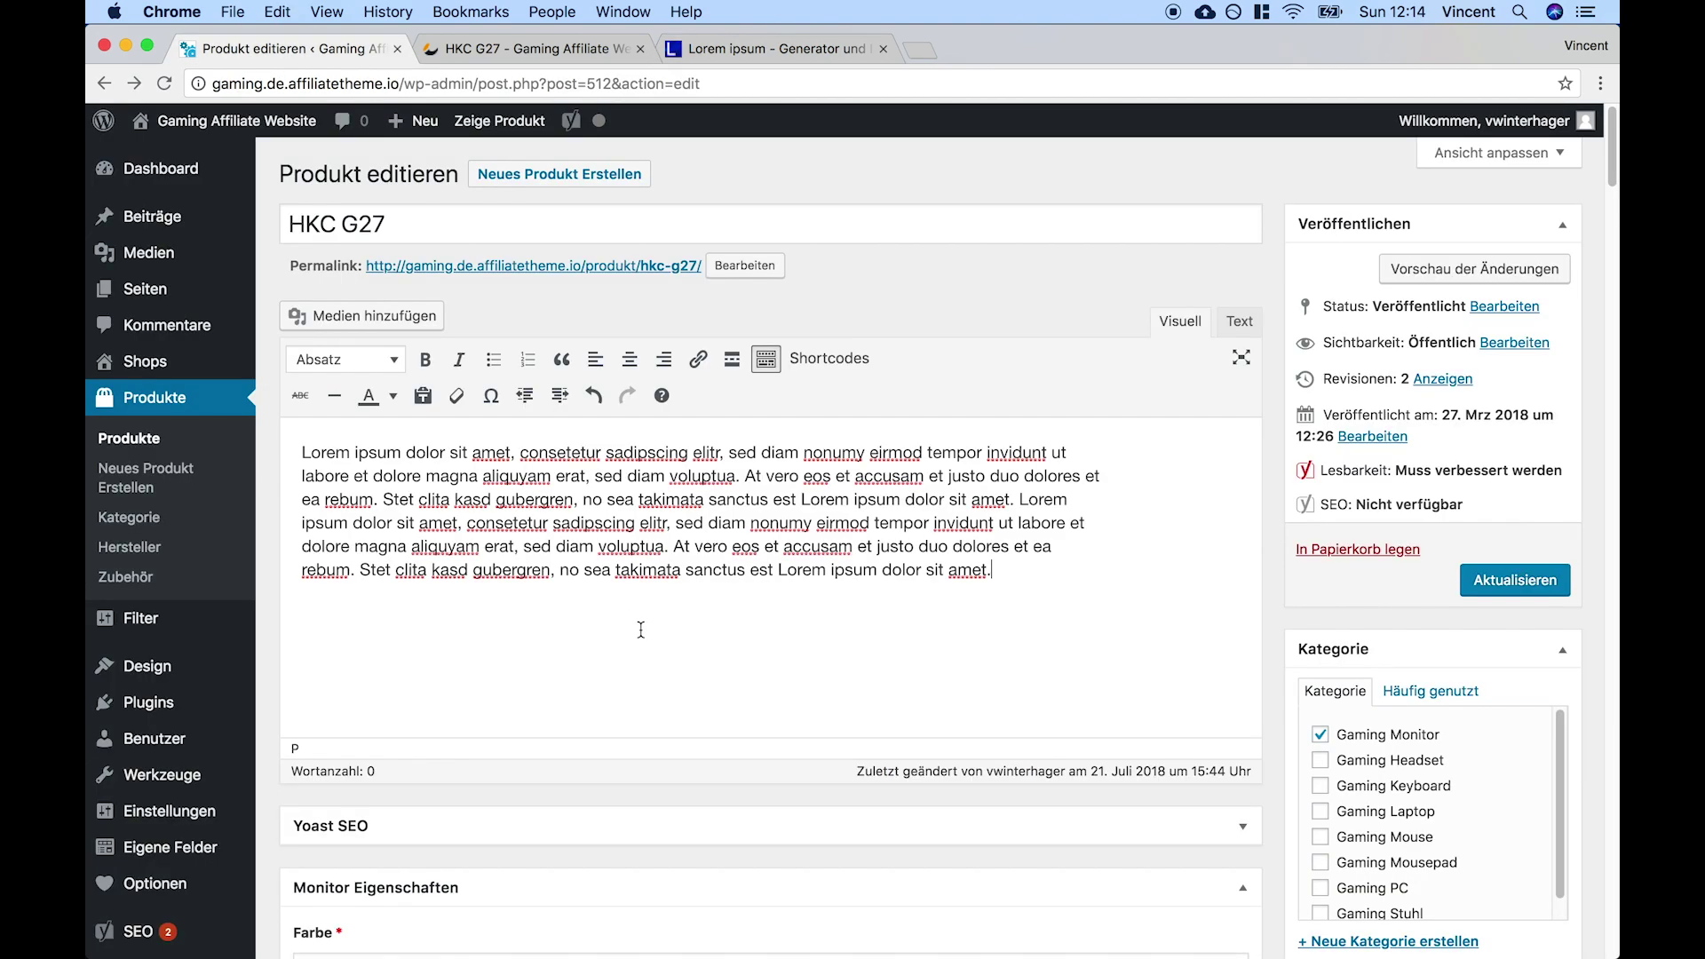
click(1485, 589)
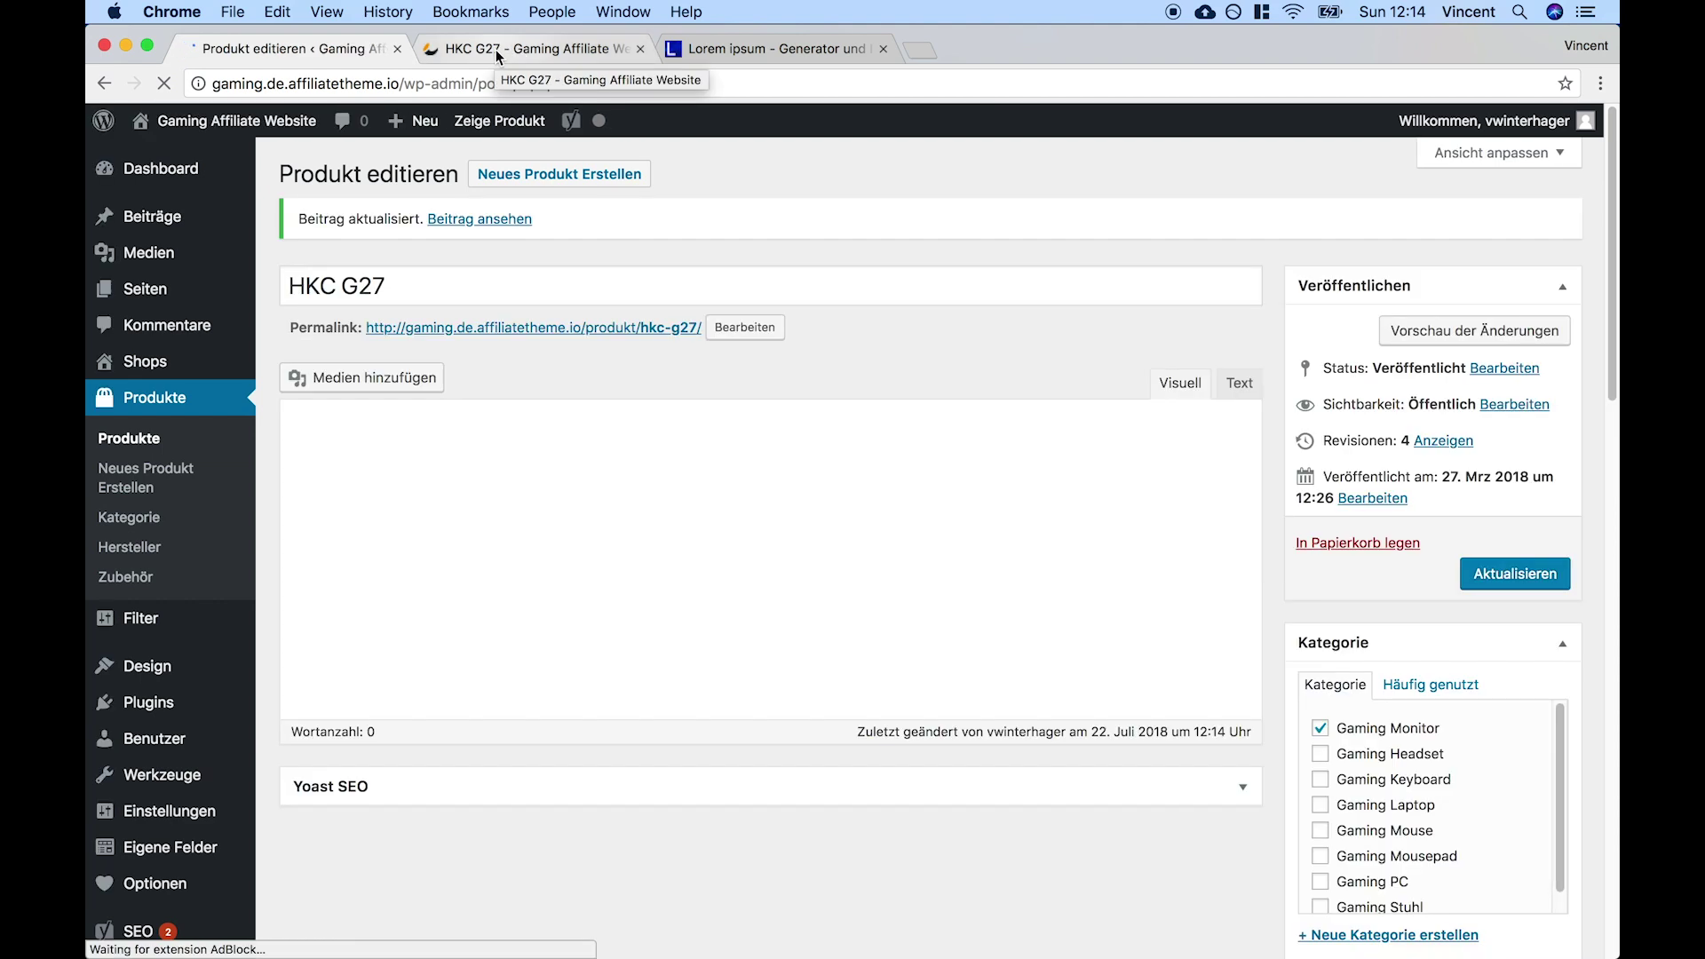
Reload the public HKC G27 product page and check the text under Beschreibung
click(497, 55)
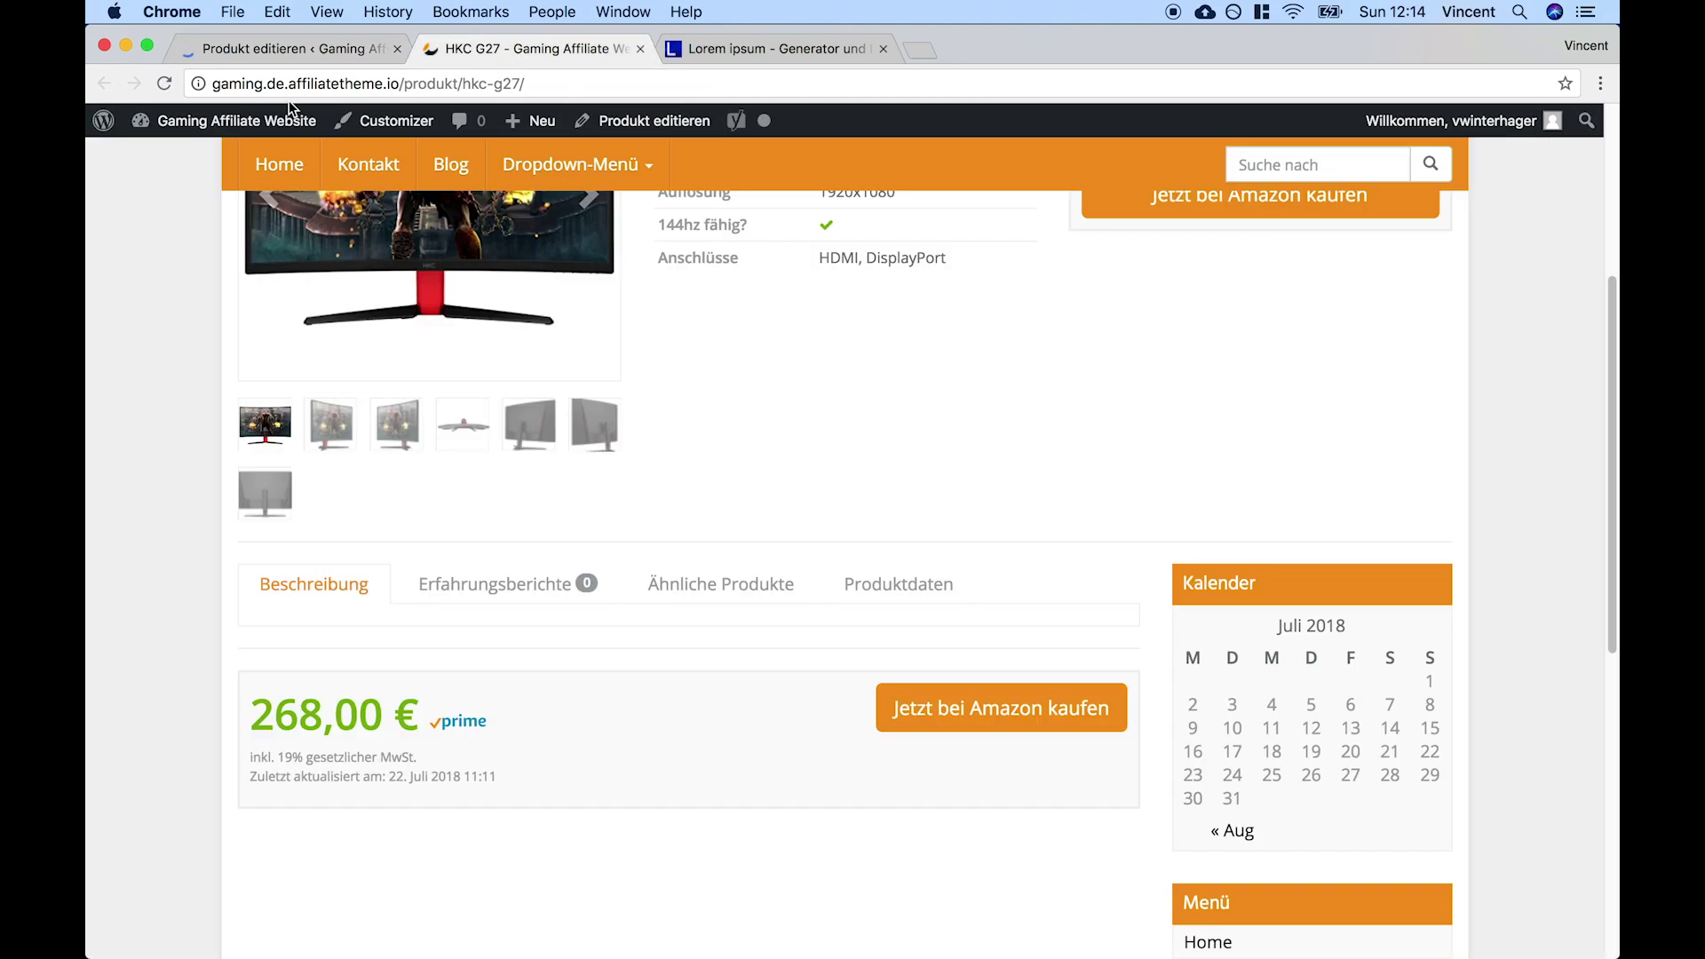
scroll(346, 313, up, 5)
key(super+r)
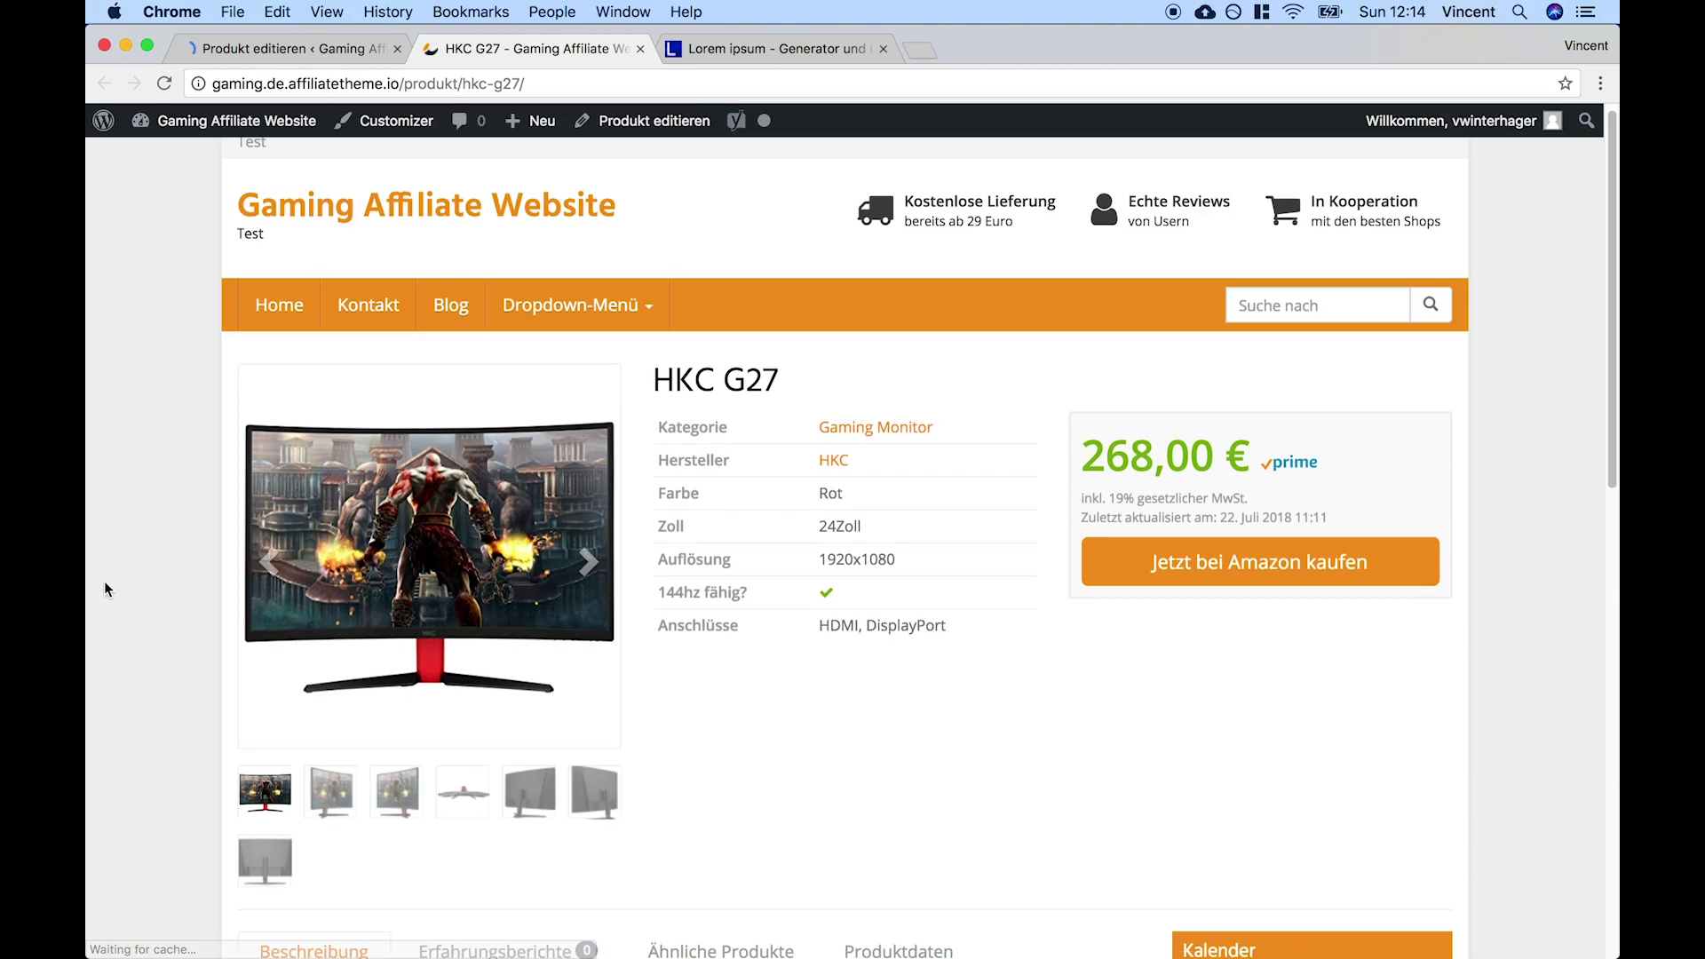
scroll(104, 581, down, 6)
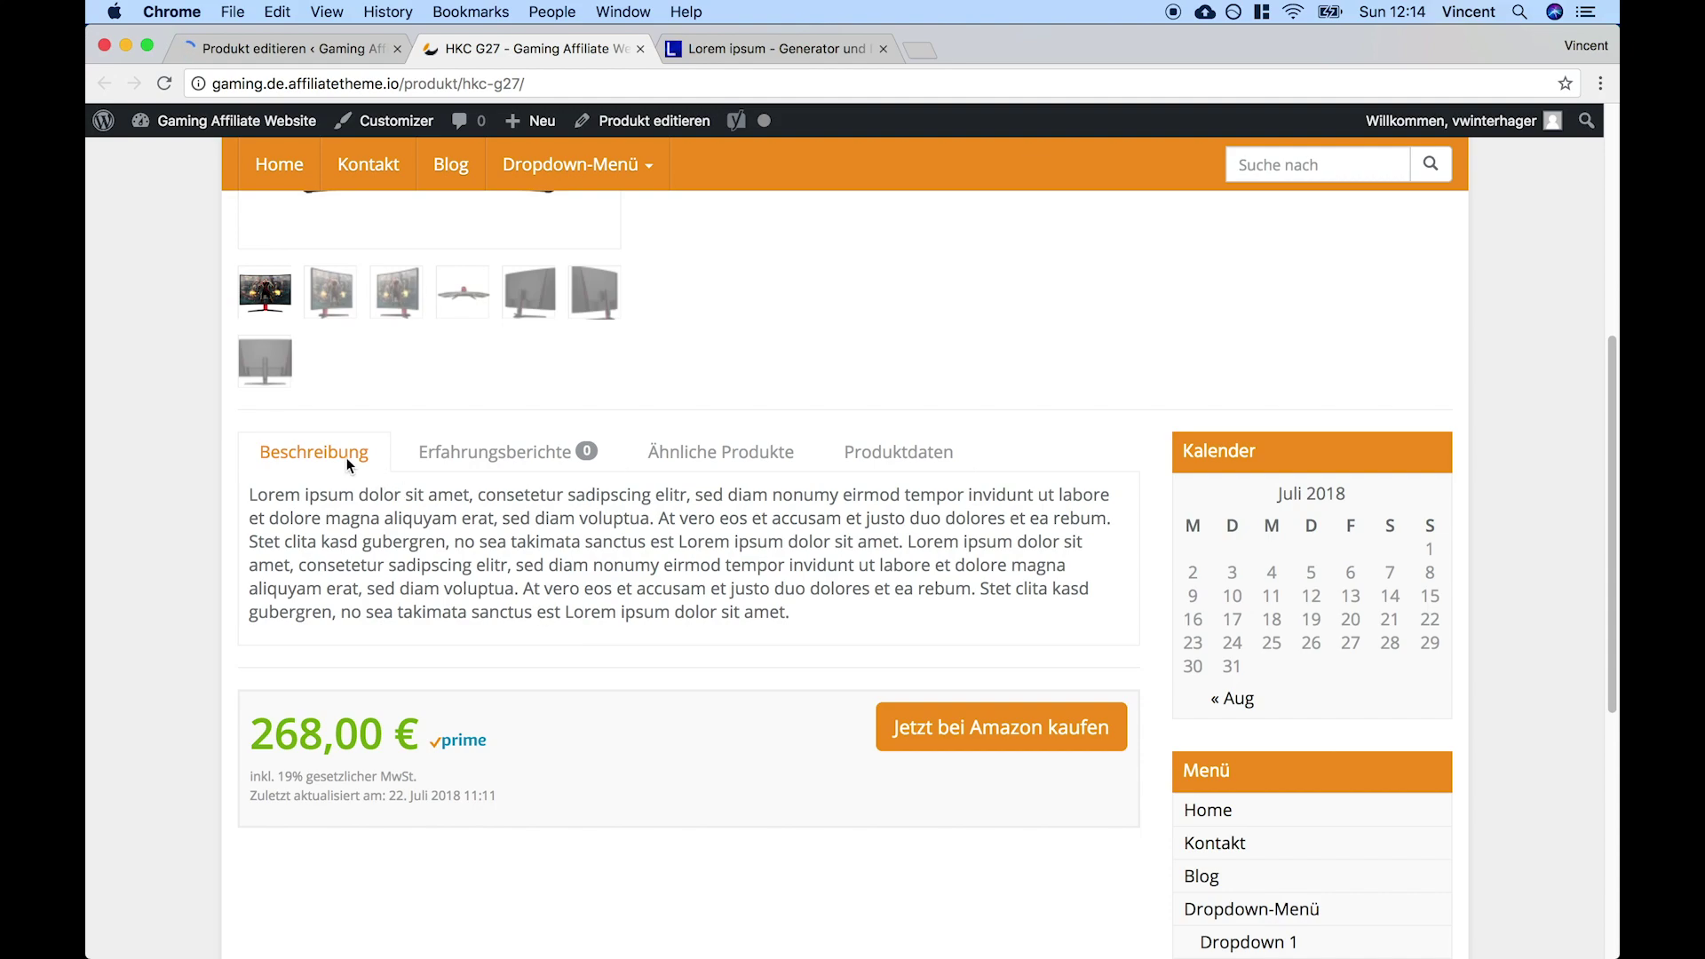
scroll(738, 277, up, 6)
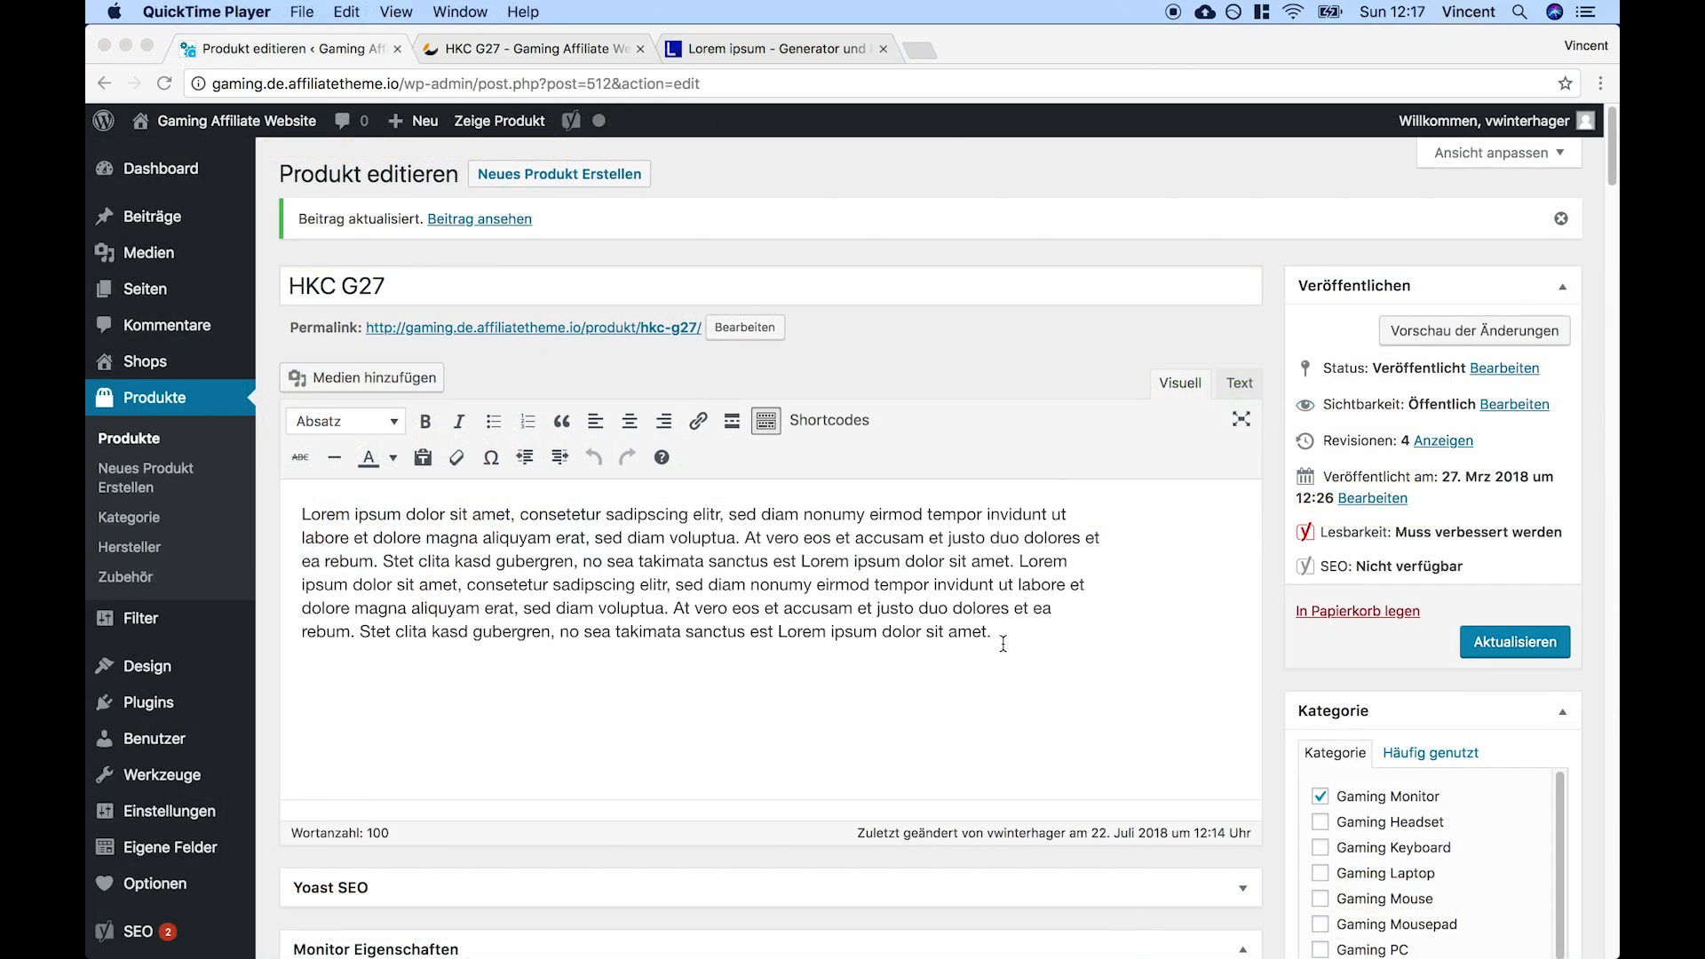
Examine the Monitor Eigenschaften of the HKC G27: Farbe, Zoll, Auflösung, 144hz fähig and Anschlüsse
click(1003, 643)
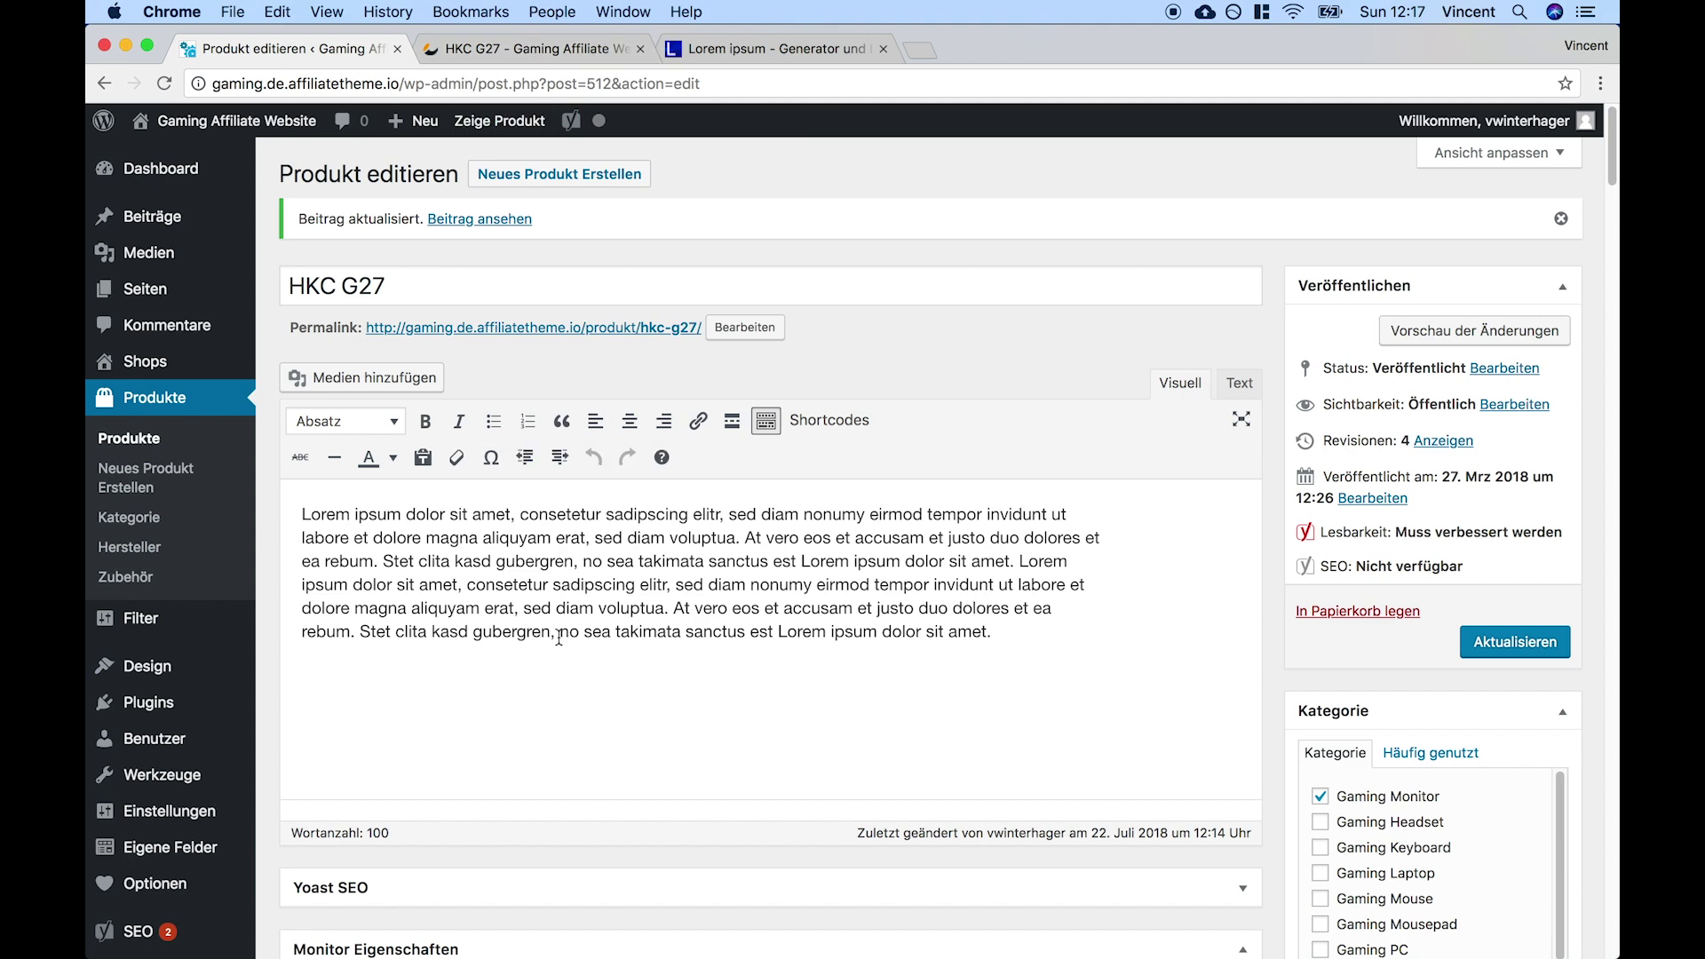
scroll(568, 697, down, 10)
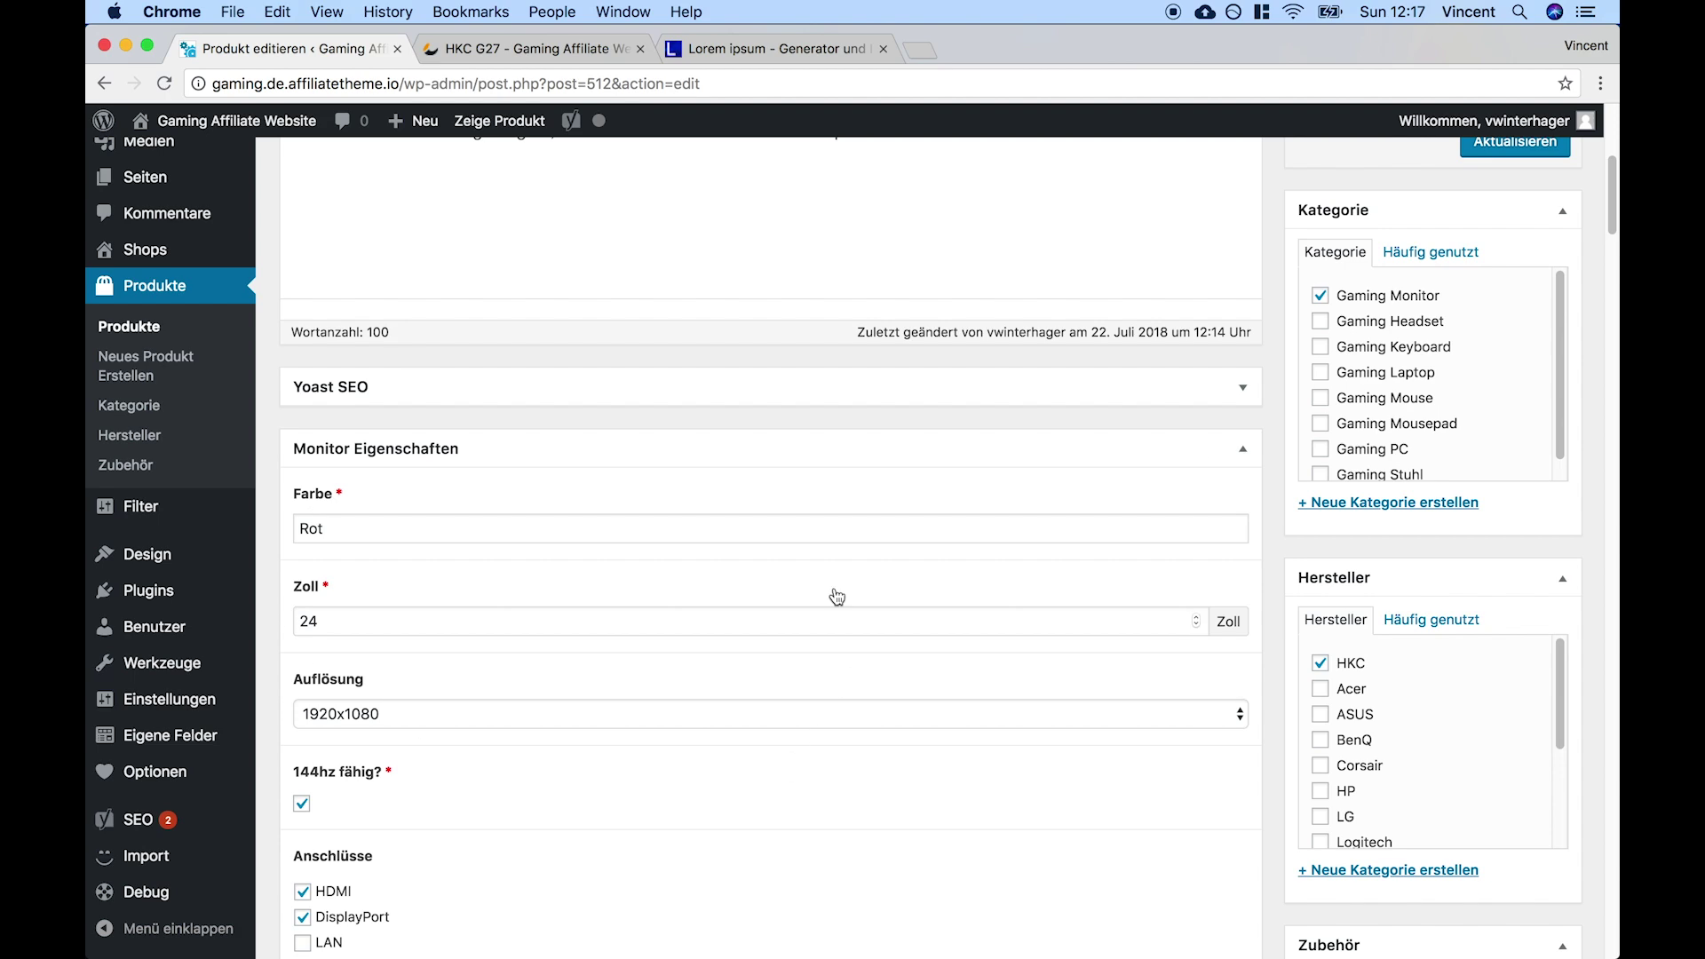
scroll(655, 539, down, 3)
scroll(506, 568, up, 2)
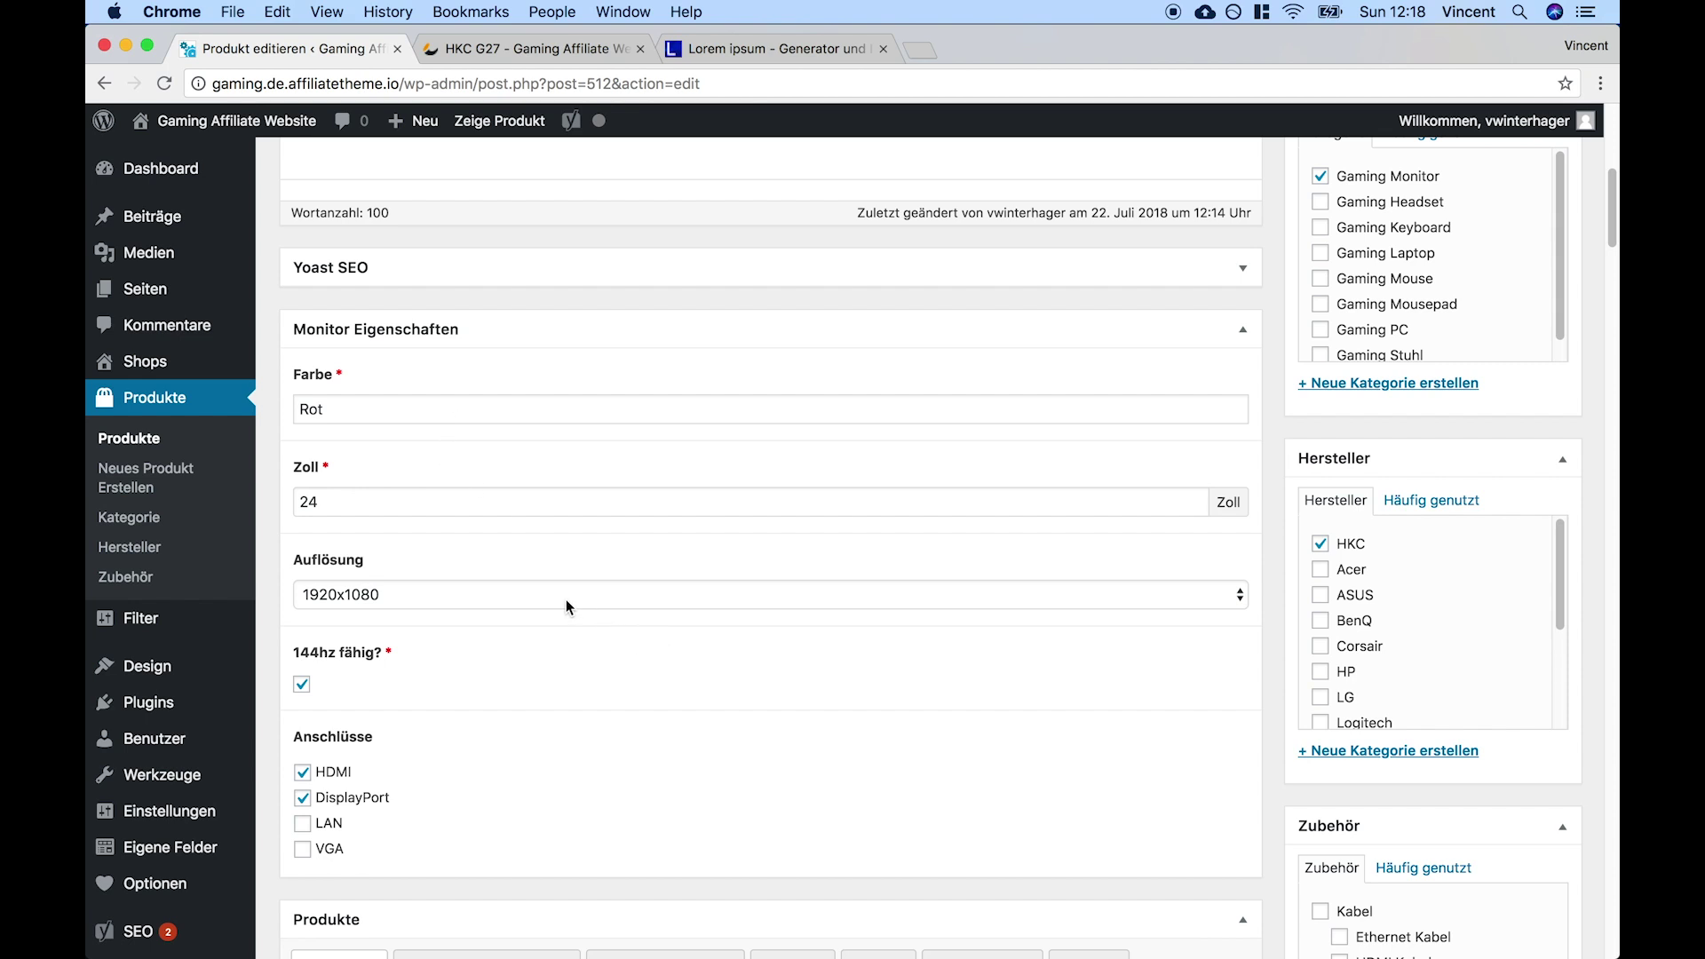
scroll(479, 701, down, 3)
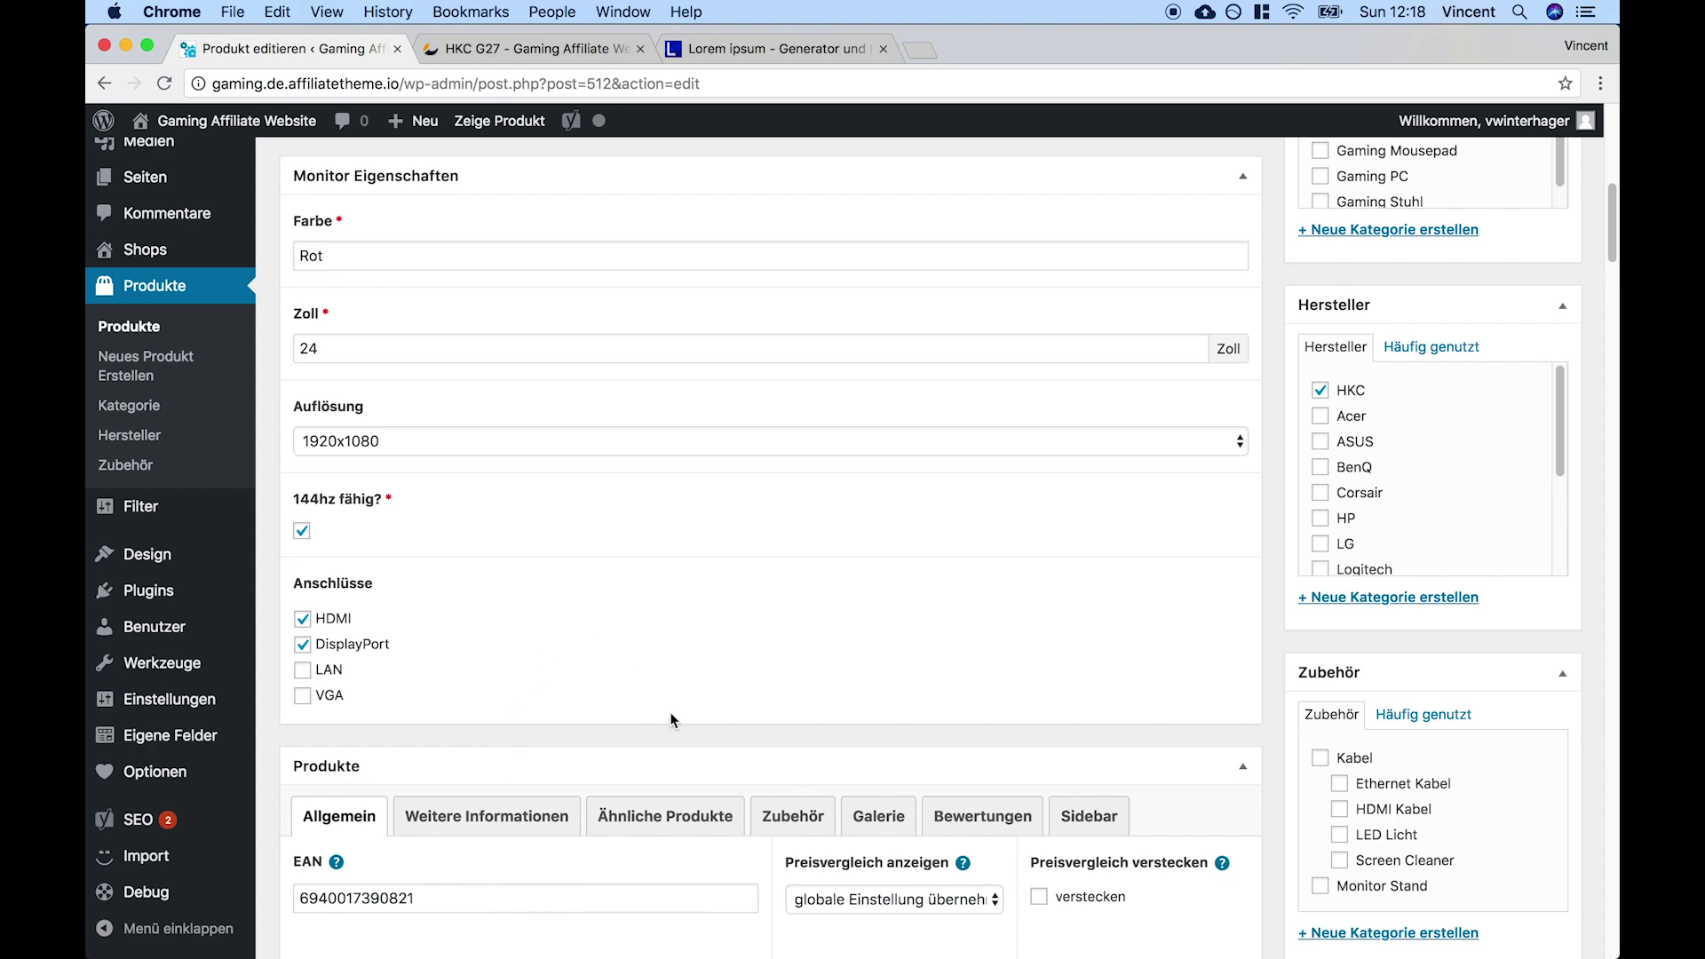
scroll(642, 744, up, 2)
scroll(642, 750, down, 1)
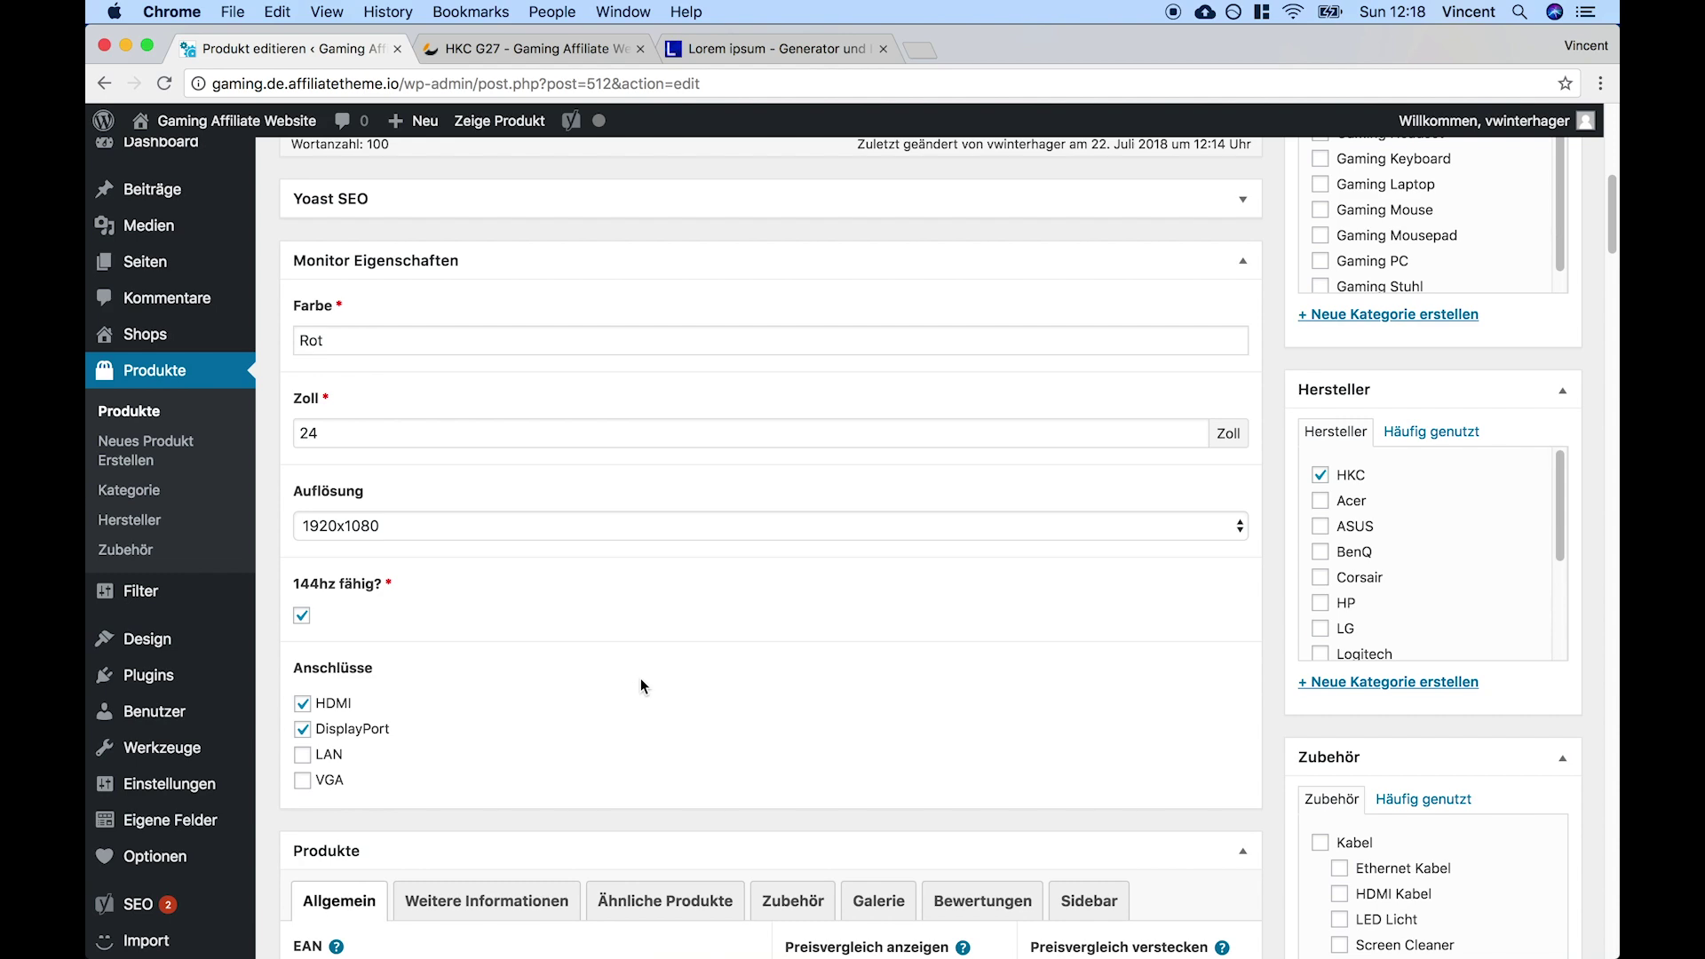
Examine the product's general EAN, Preisvergleich and Preise fields, including affiliate portal, Amazon ASIN, shop and link
scroll(660, 706, down, 9)
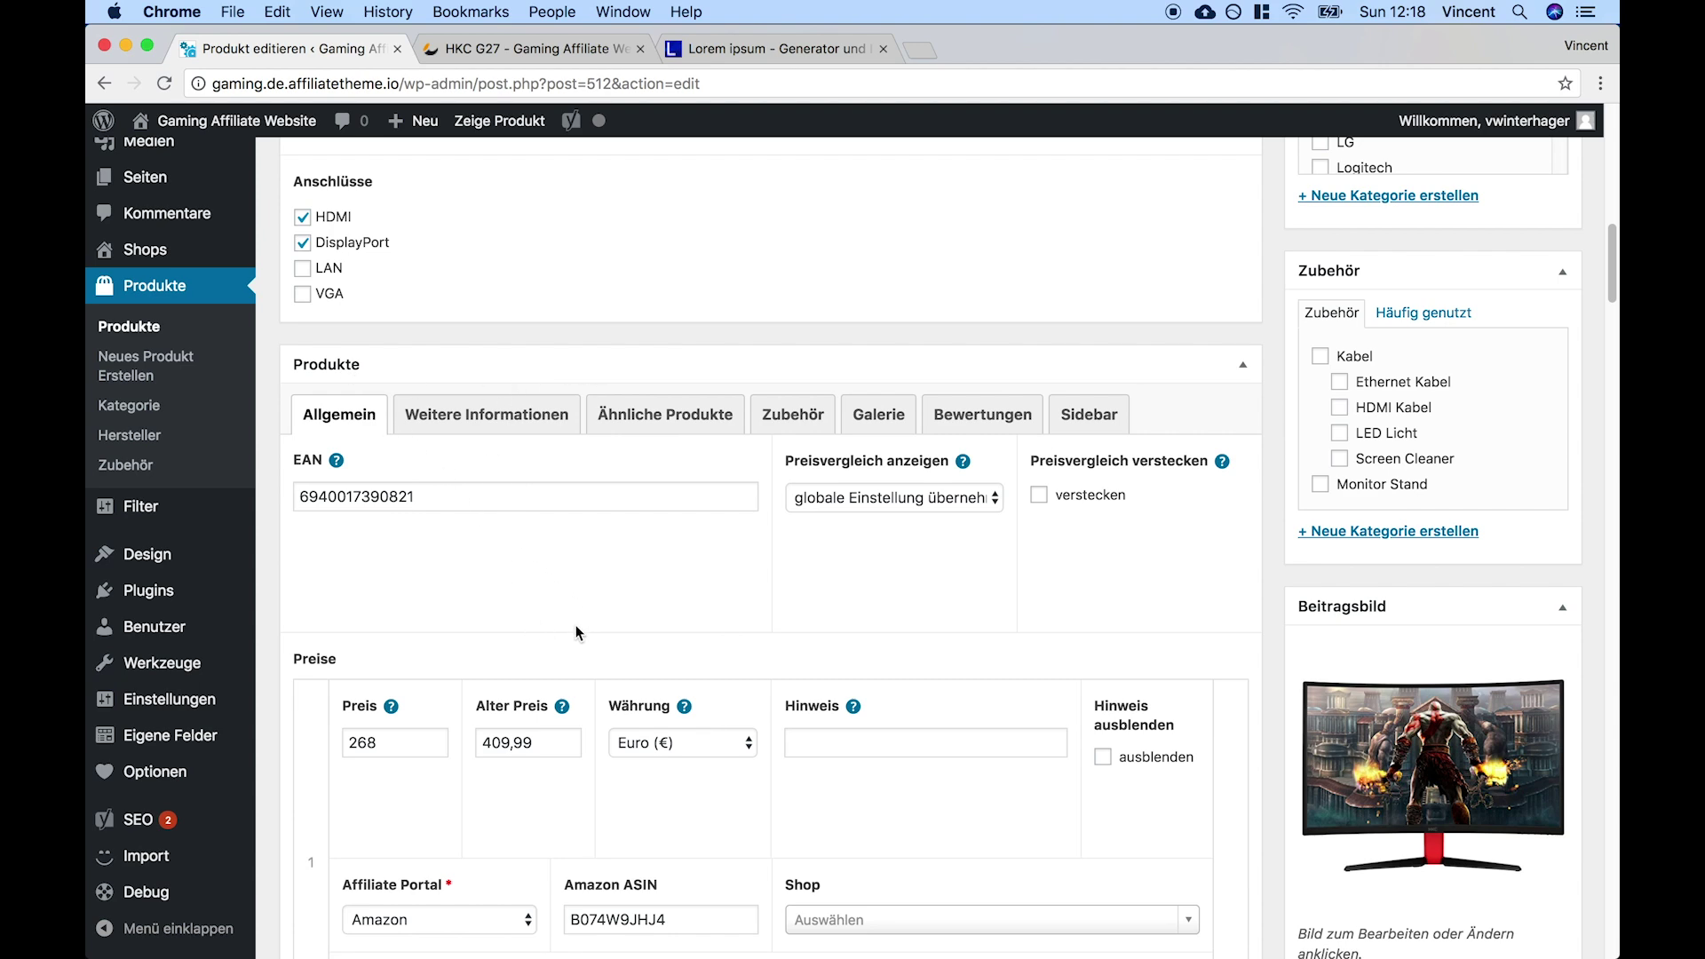
scroll(582, 631, down, 3)
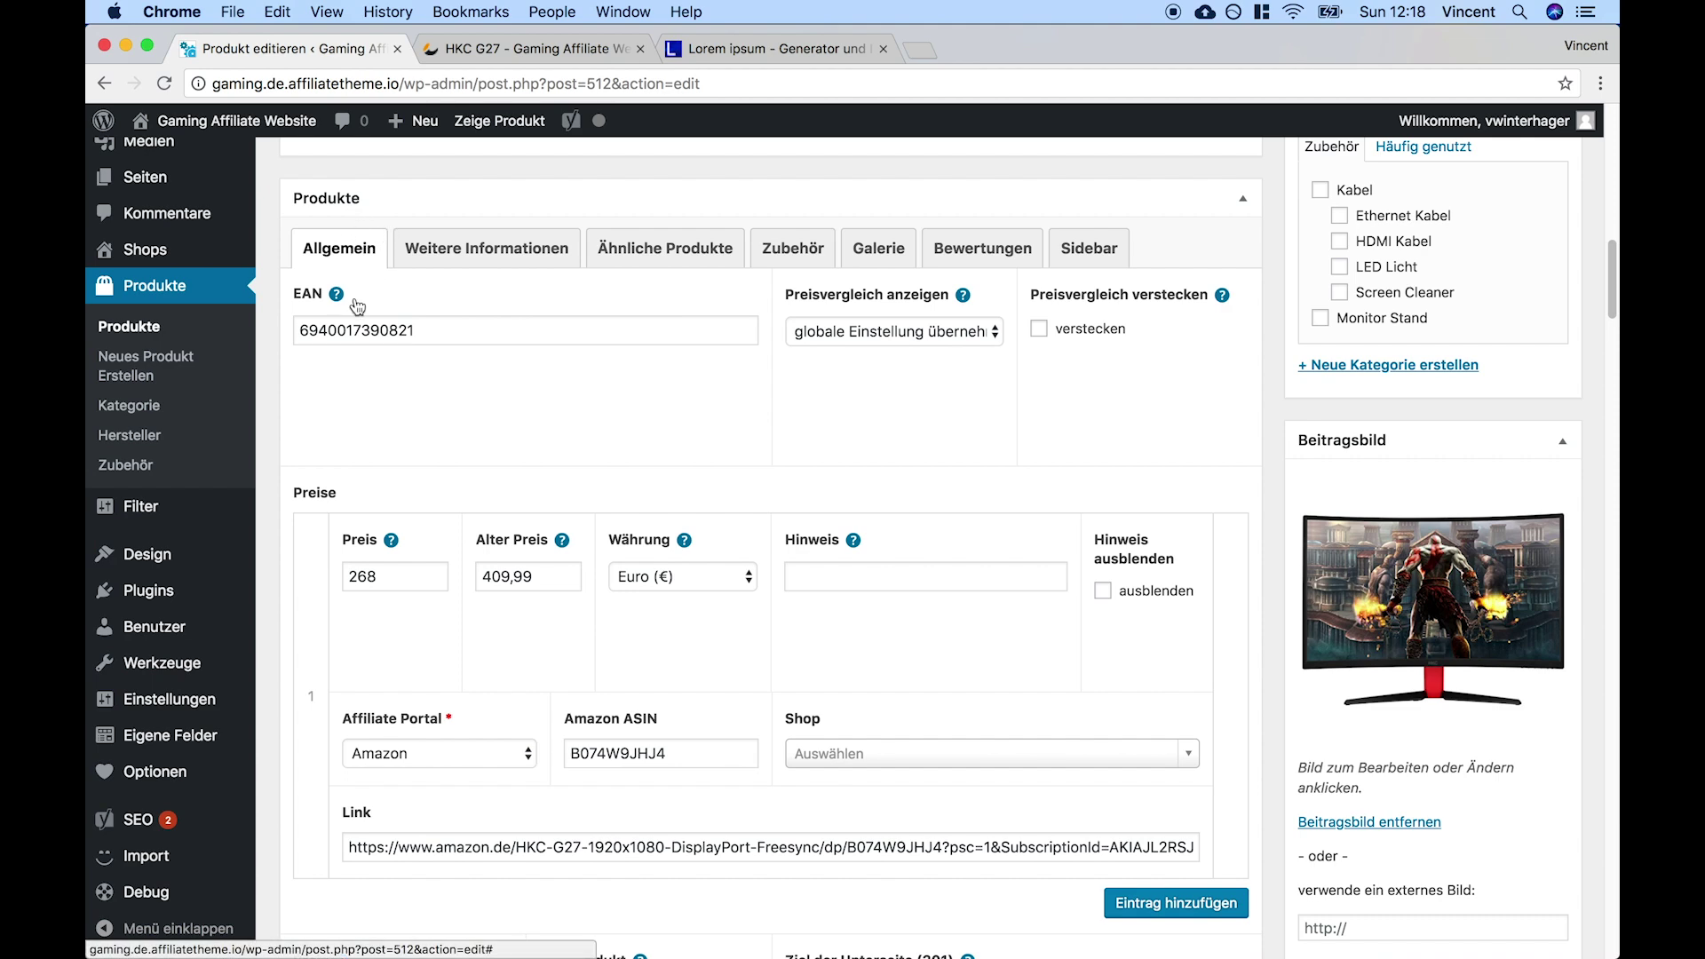
mouse_move(337, 298)
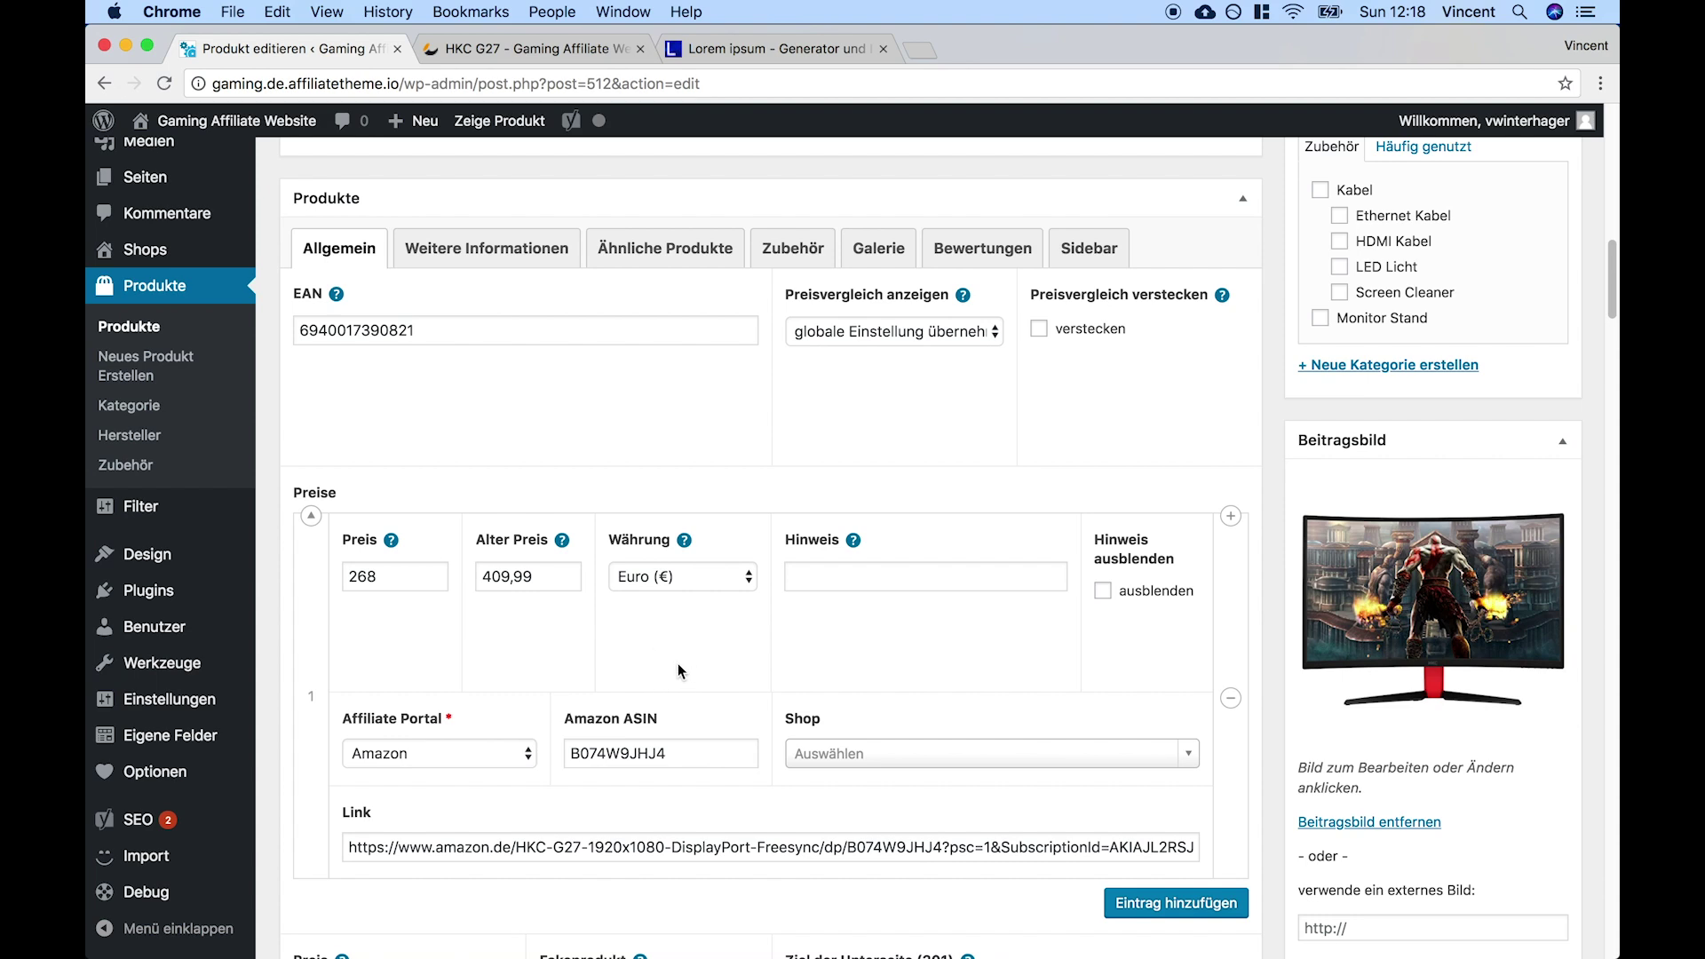
scroll(638, 639, down, 1)
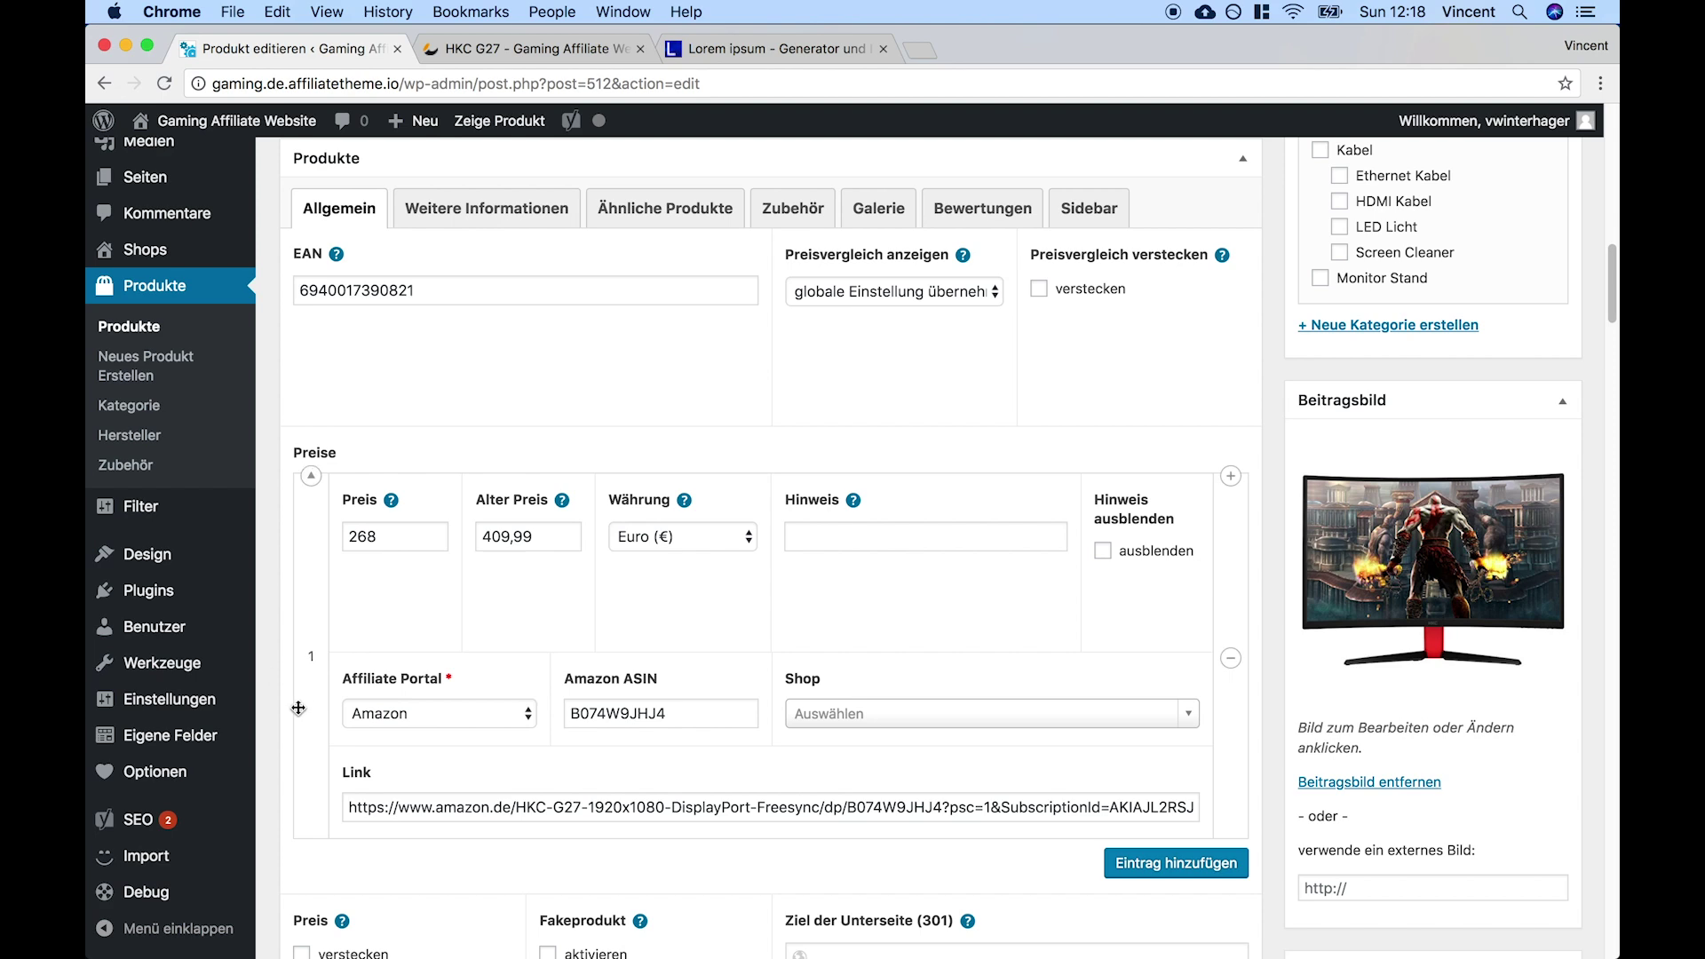
scroll(348, 758, down, 3)
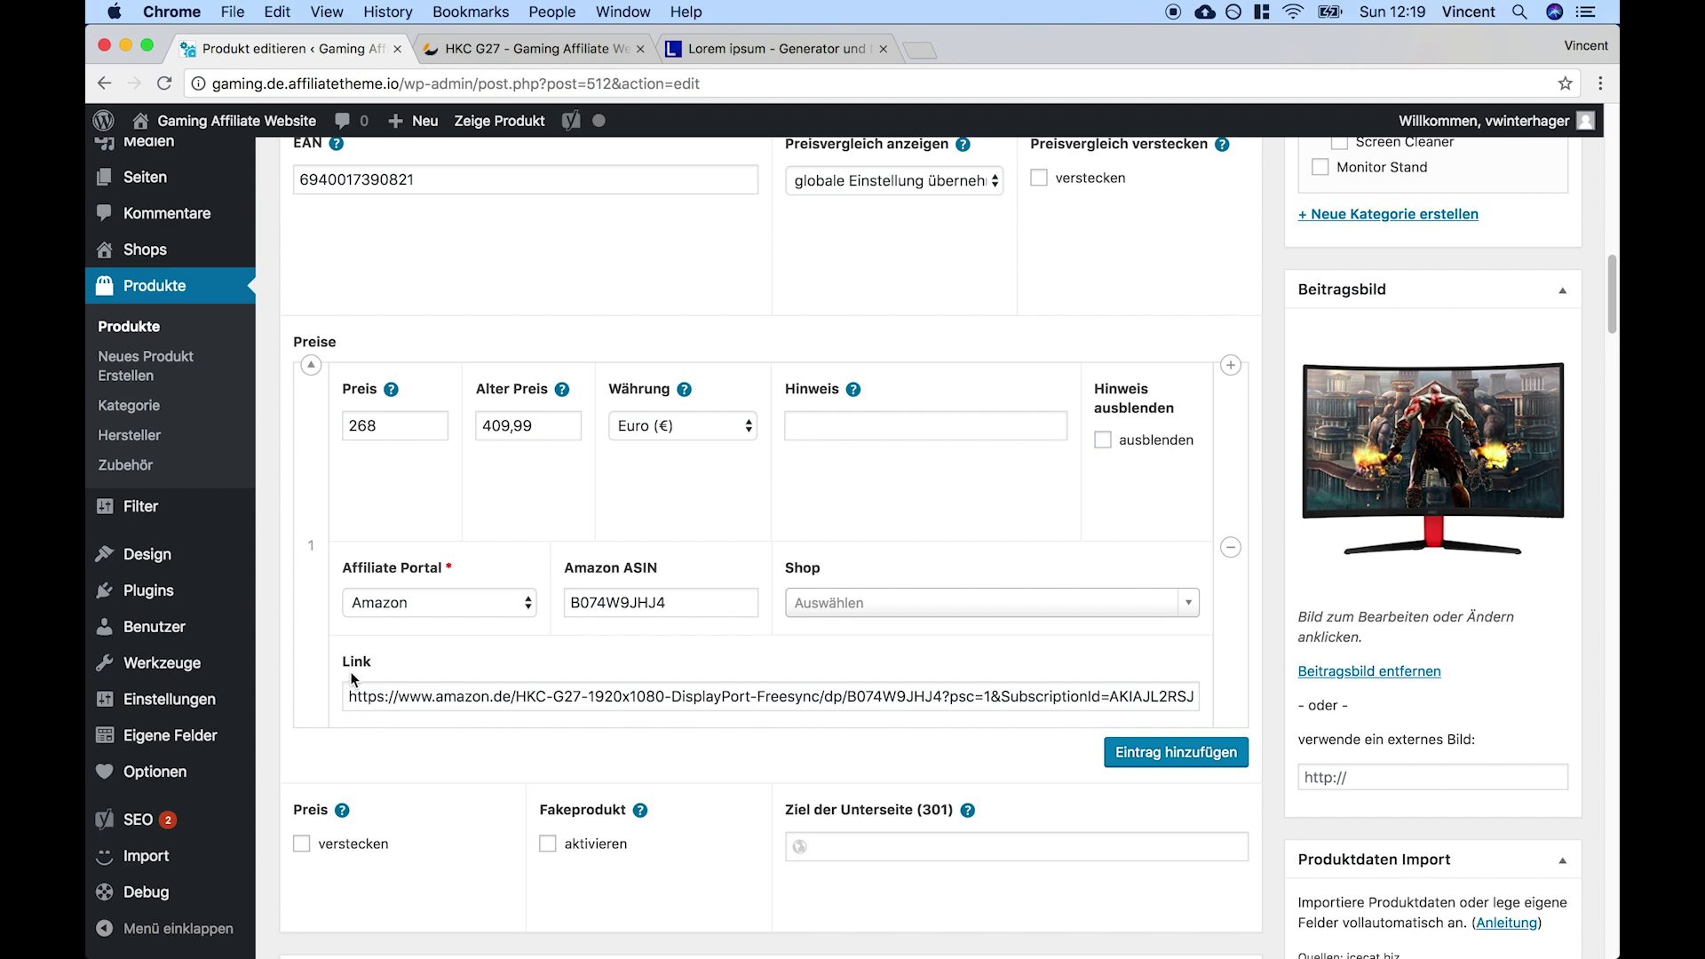
scroll(349, 670, up, 3)
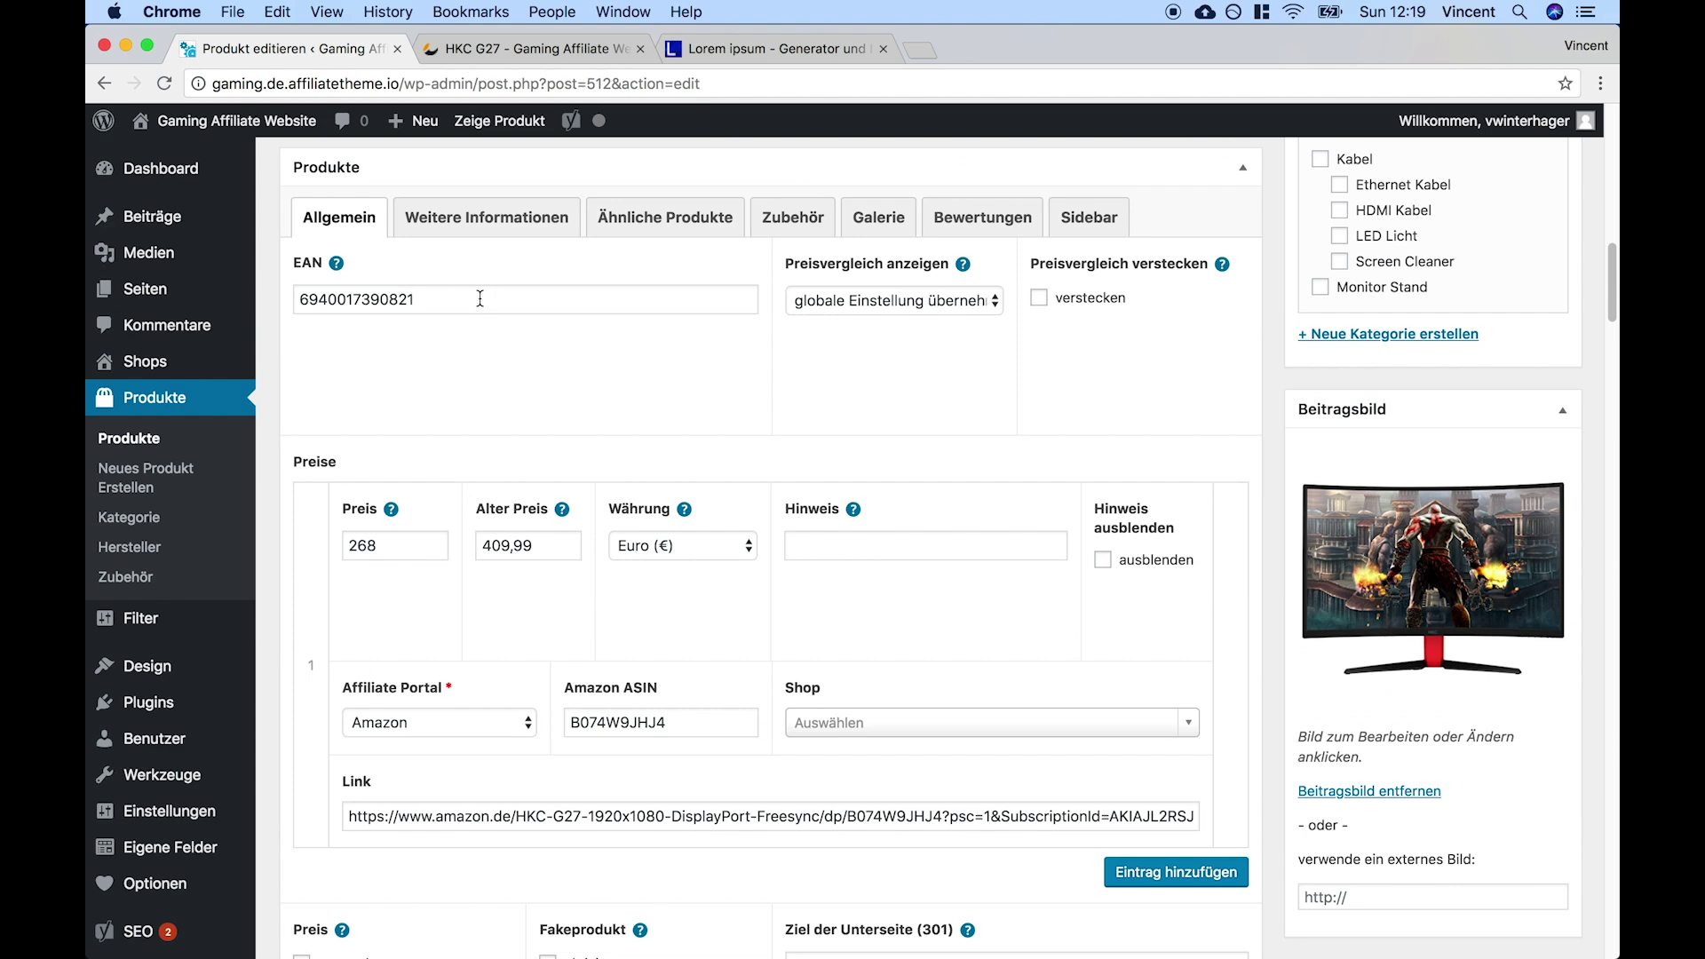
Inspect the EAN and the choices for Preisvergleich anzeigen, leaving globale Einstellung übernehmen selected
drag(484, 299, 248, 297)
click(887, 354)
mouse_move(966, 273)
click(928, 303)
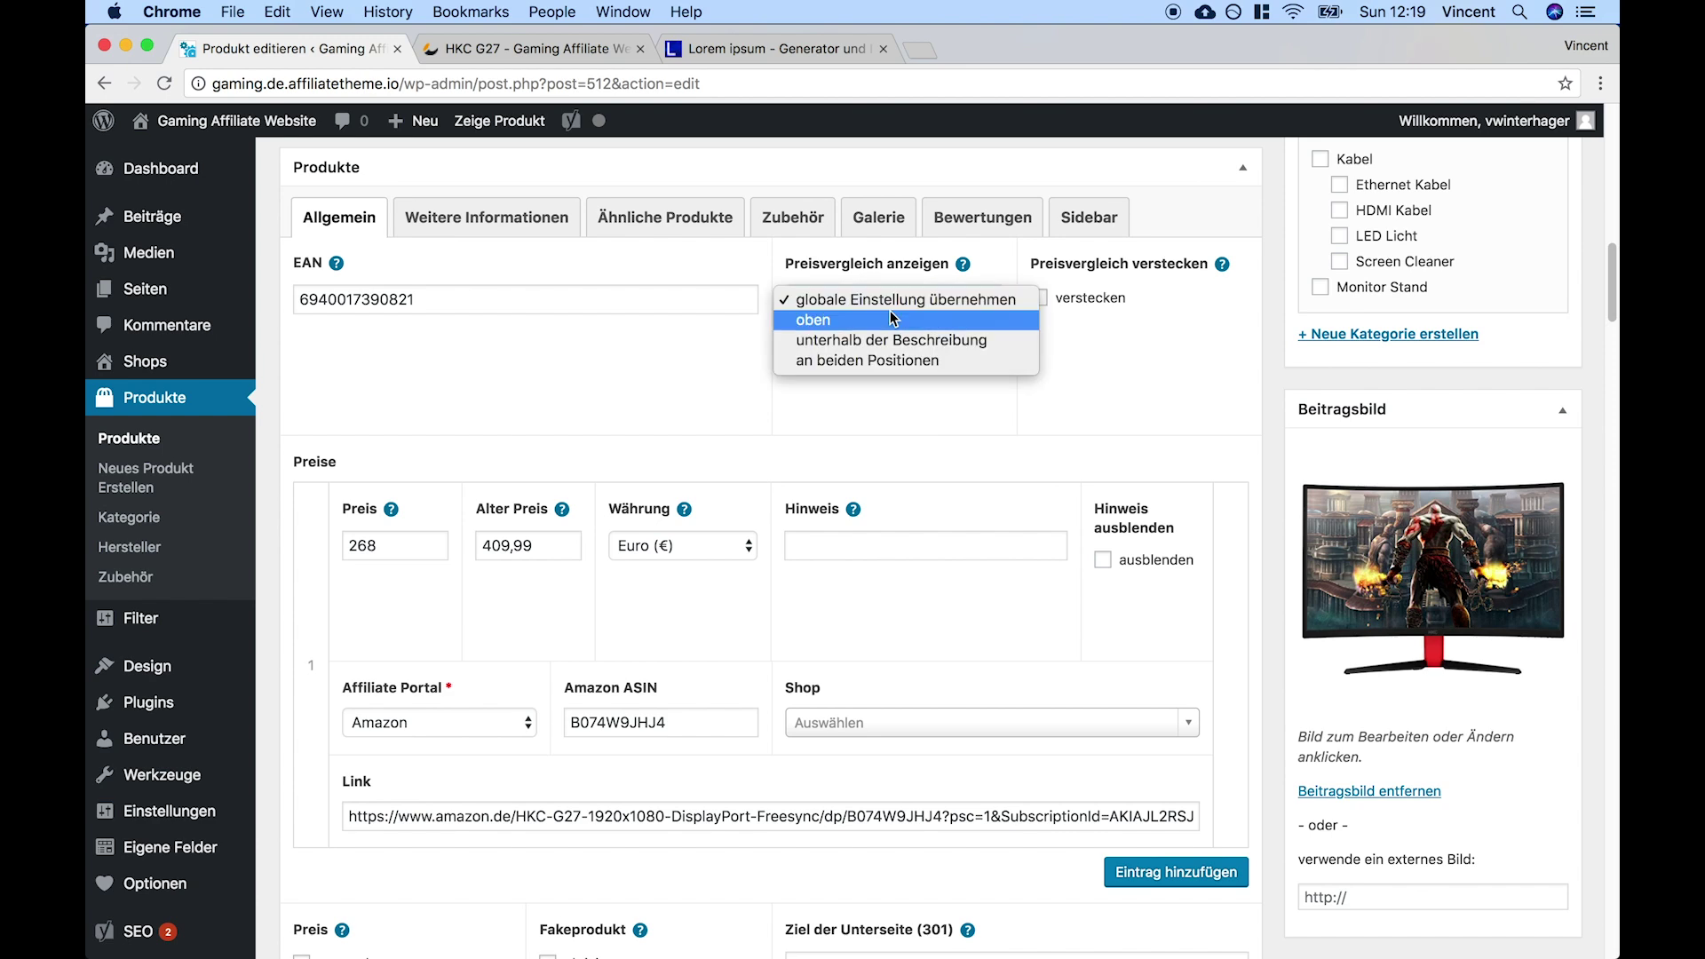
click(897, 302)
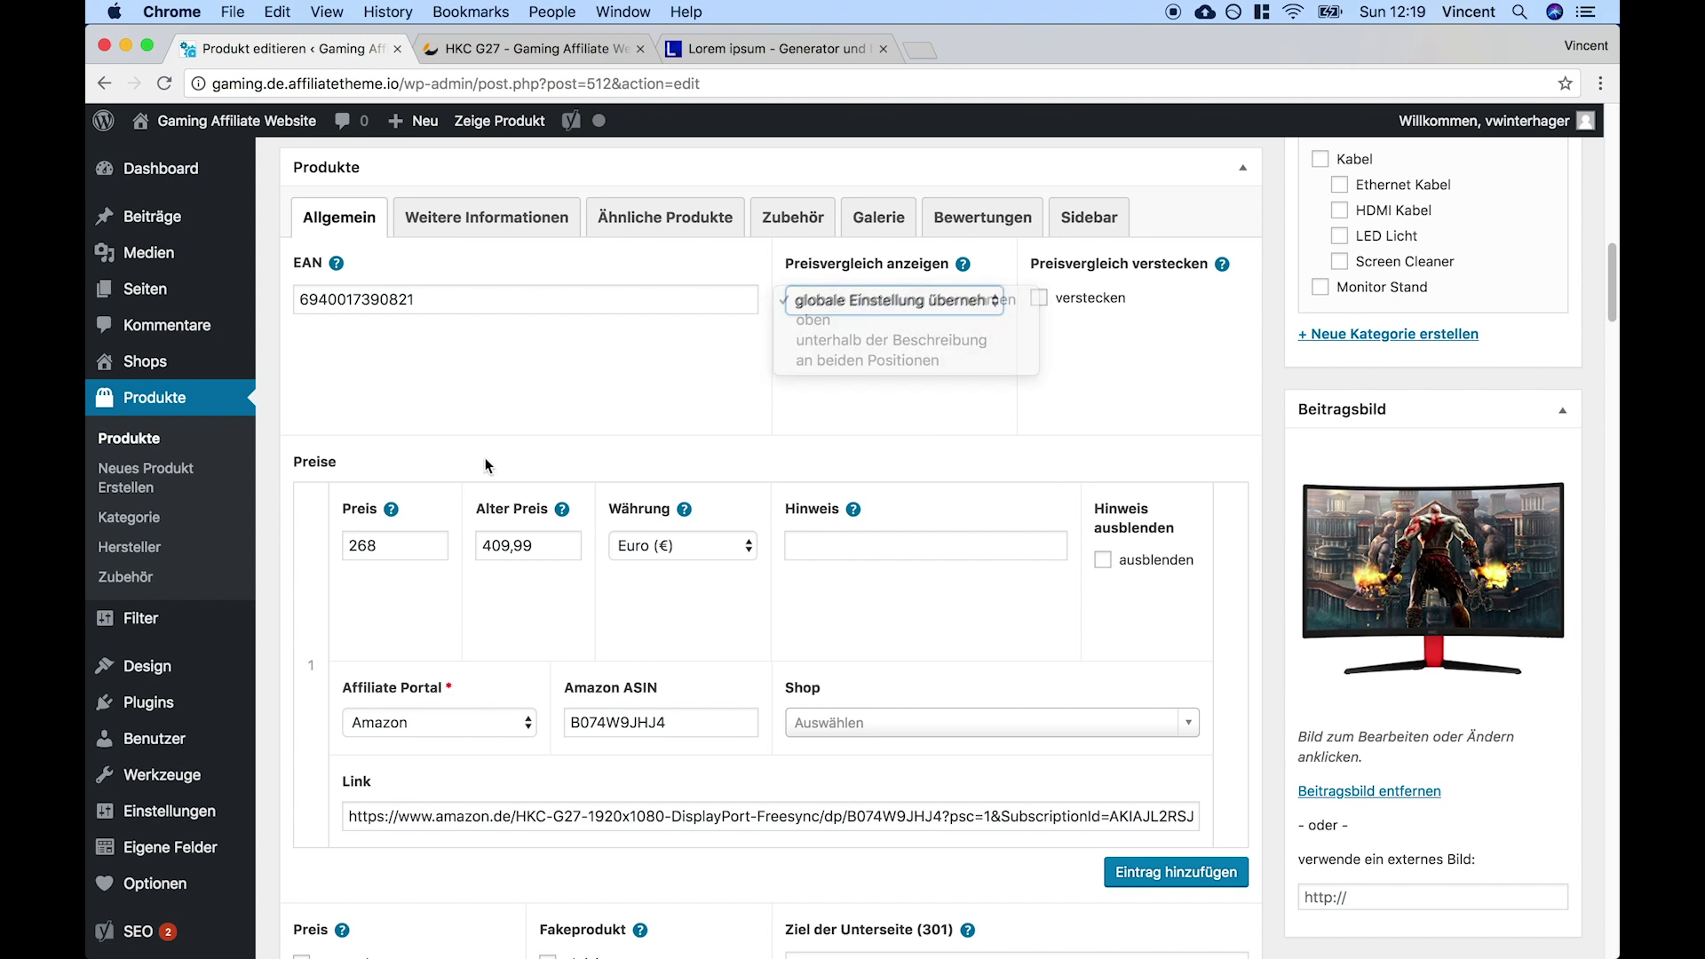
Inspect the choices for Preisvergleich anzeigen, and try the verstecken option of Preisvergleich verstecken, leaving both settings unchanged
mouse_move(153, 889)
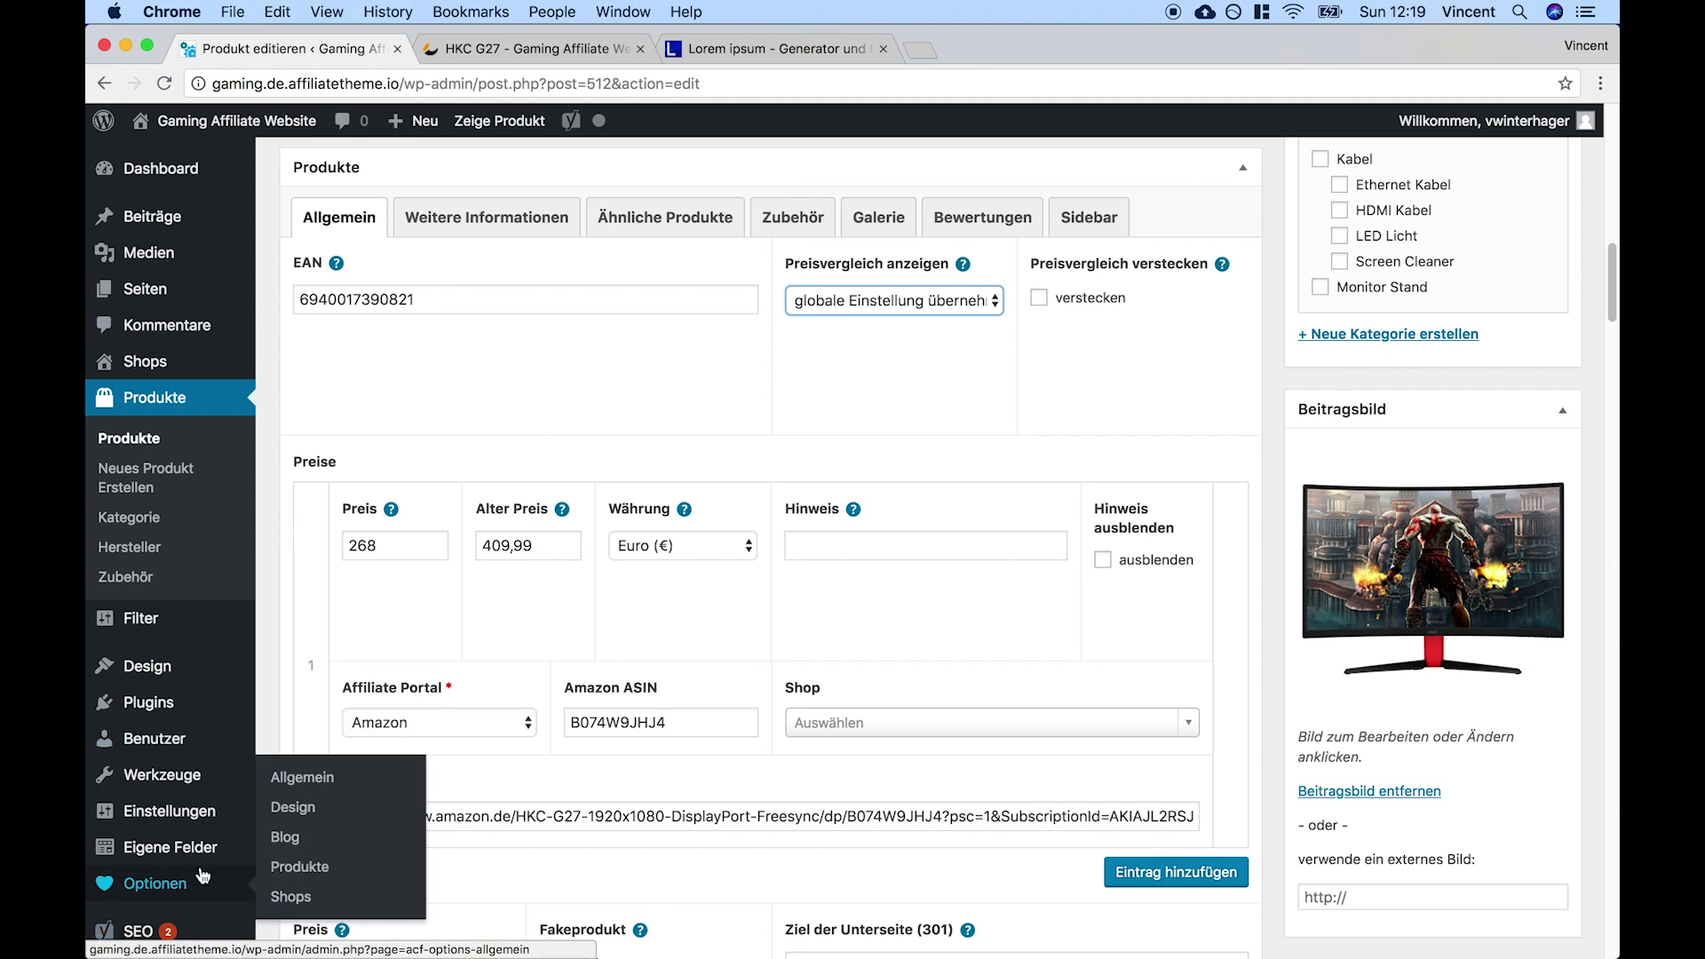
click(850, 306)
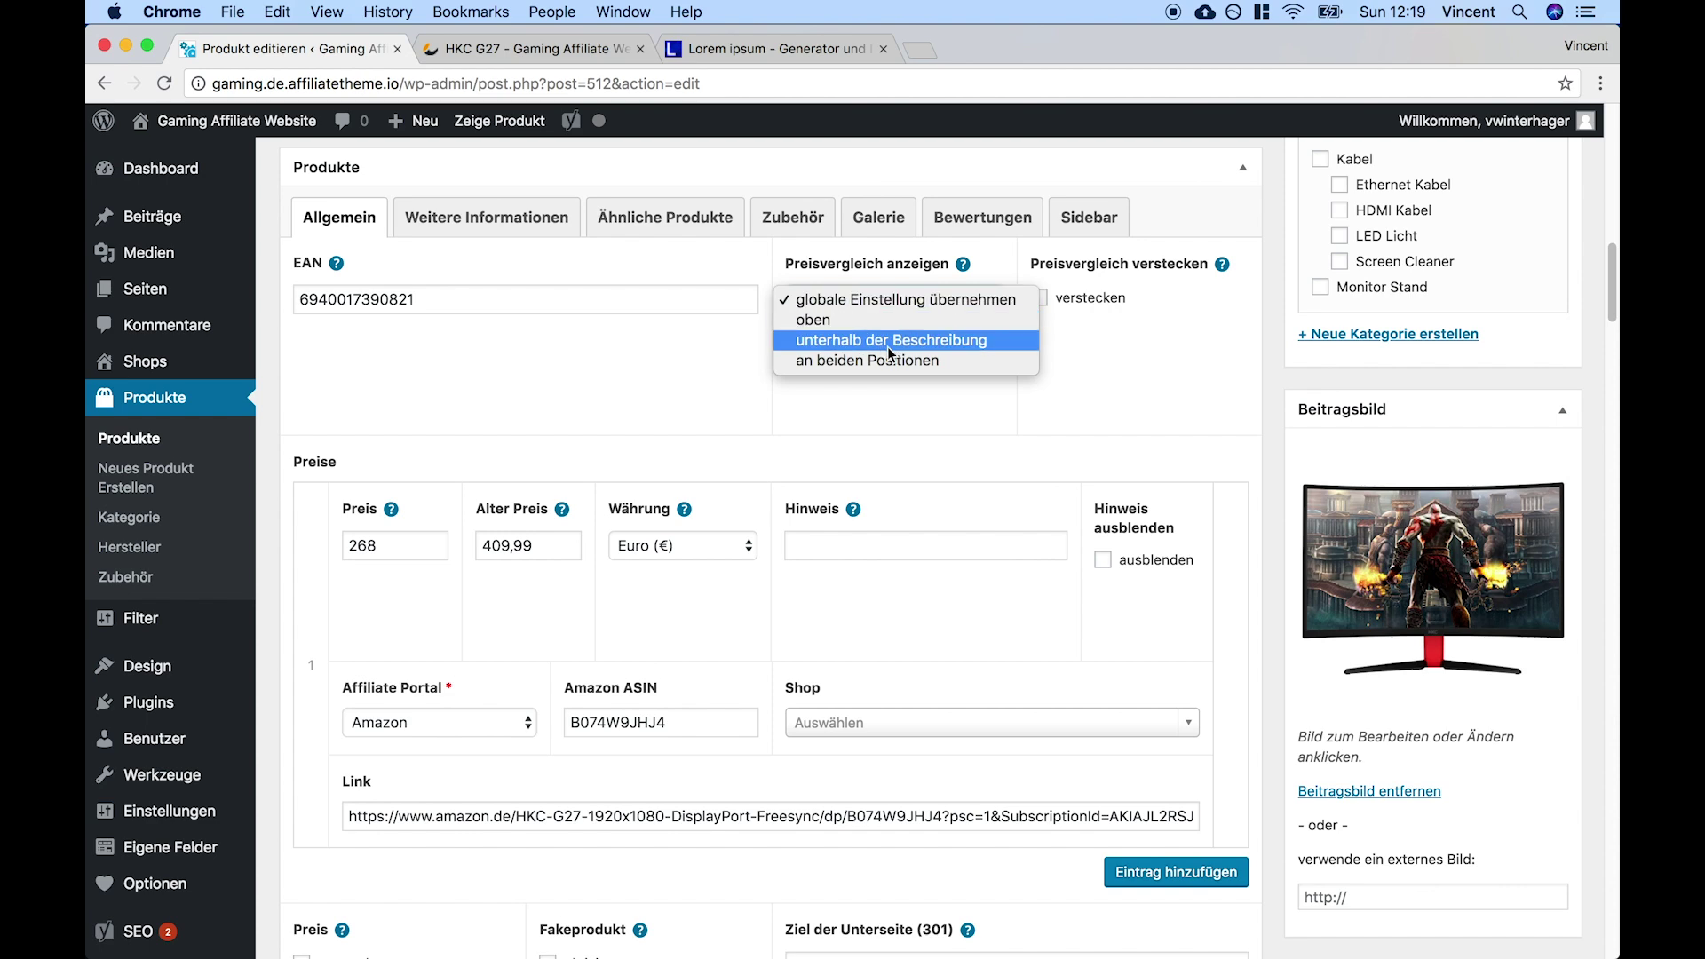
click(1149, 375)
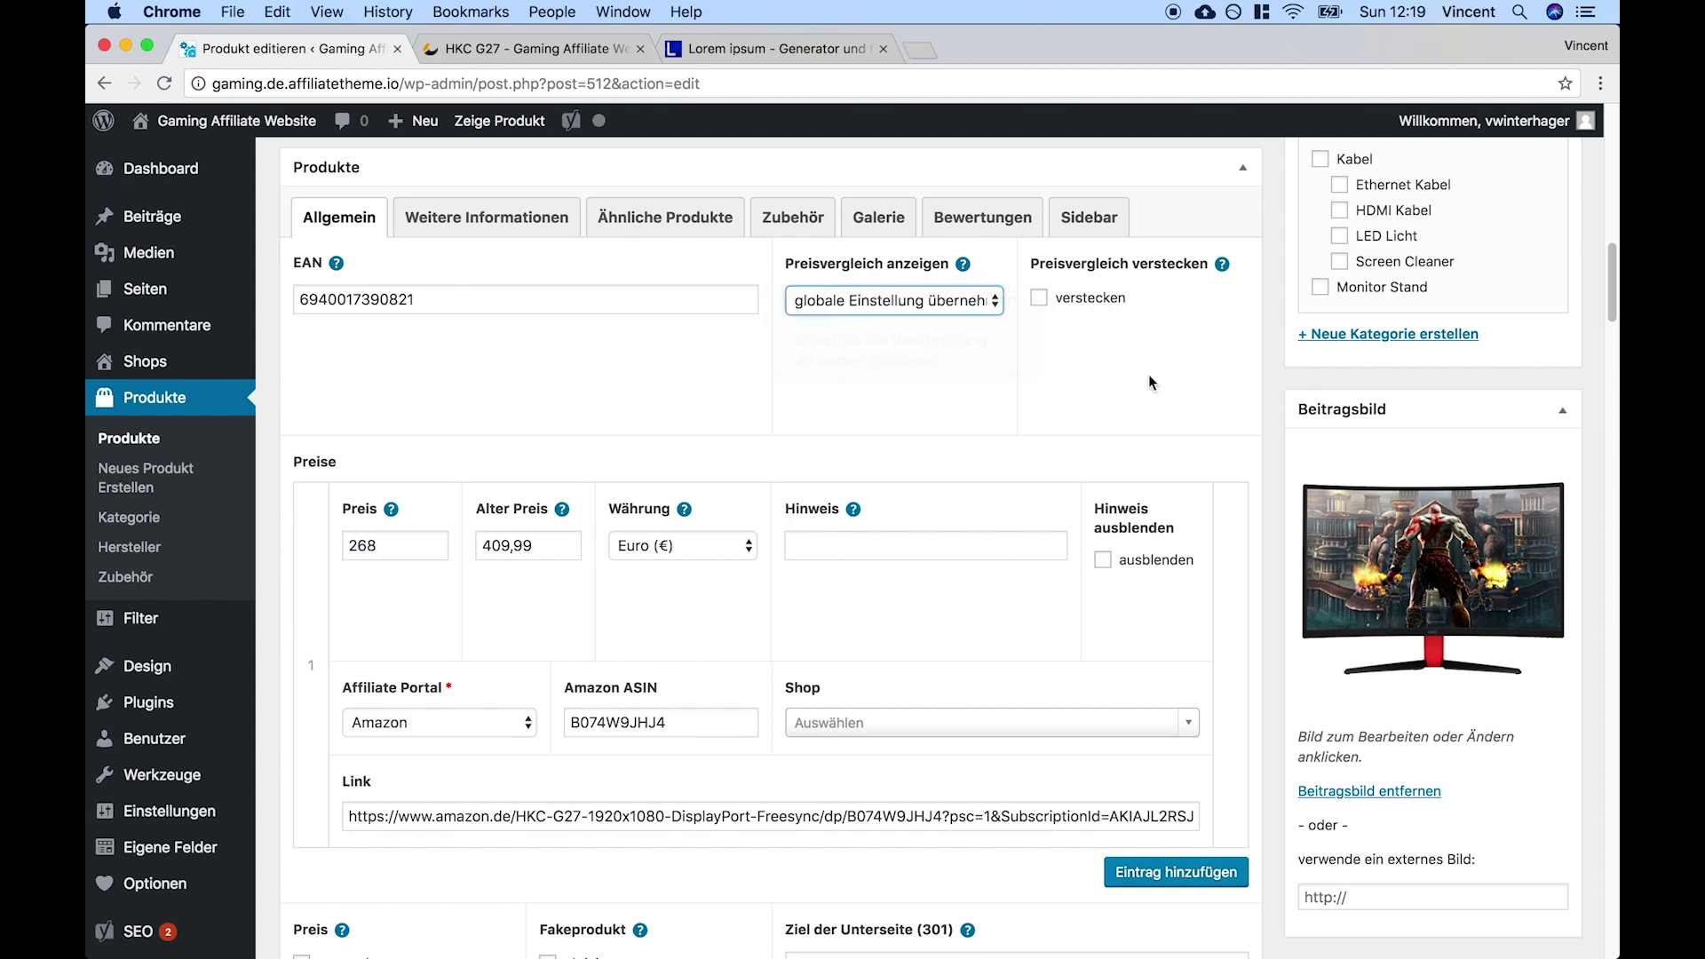
click(1106, 306)
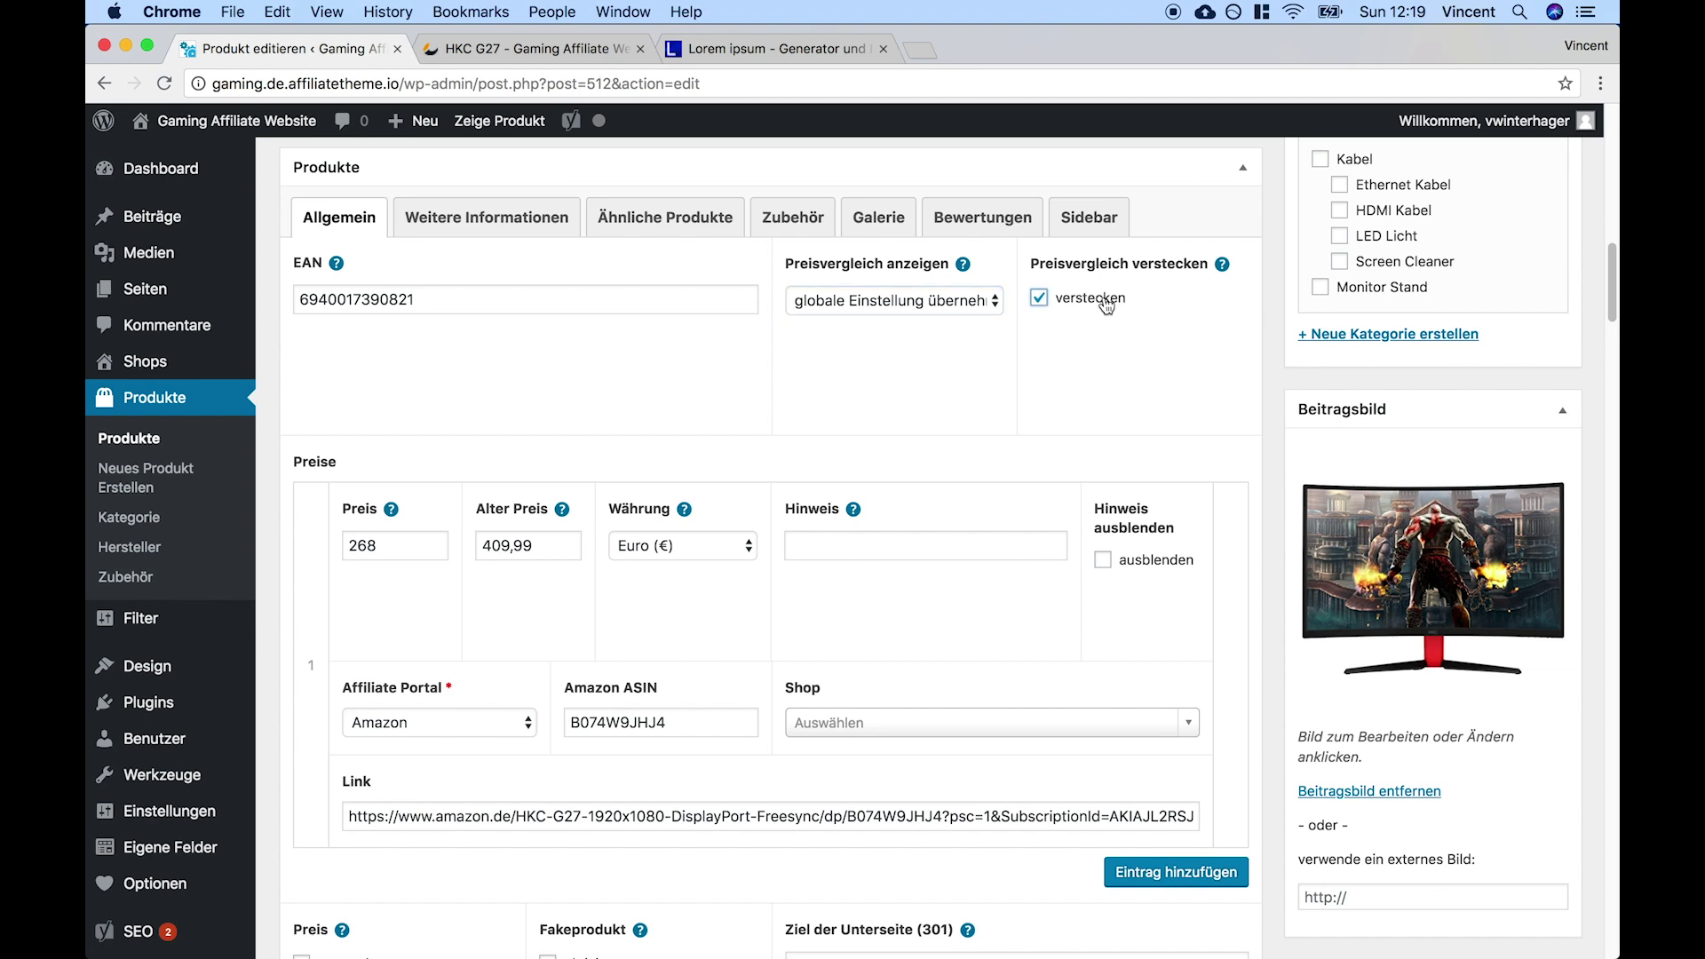
click(1105, 306)
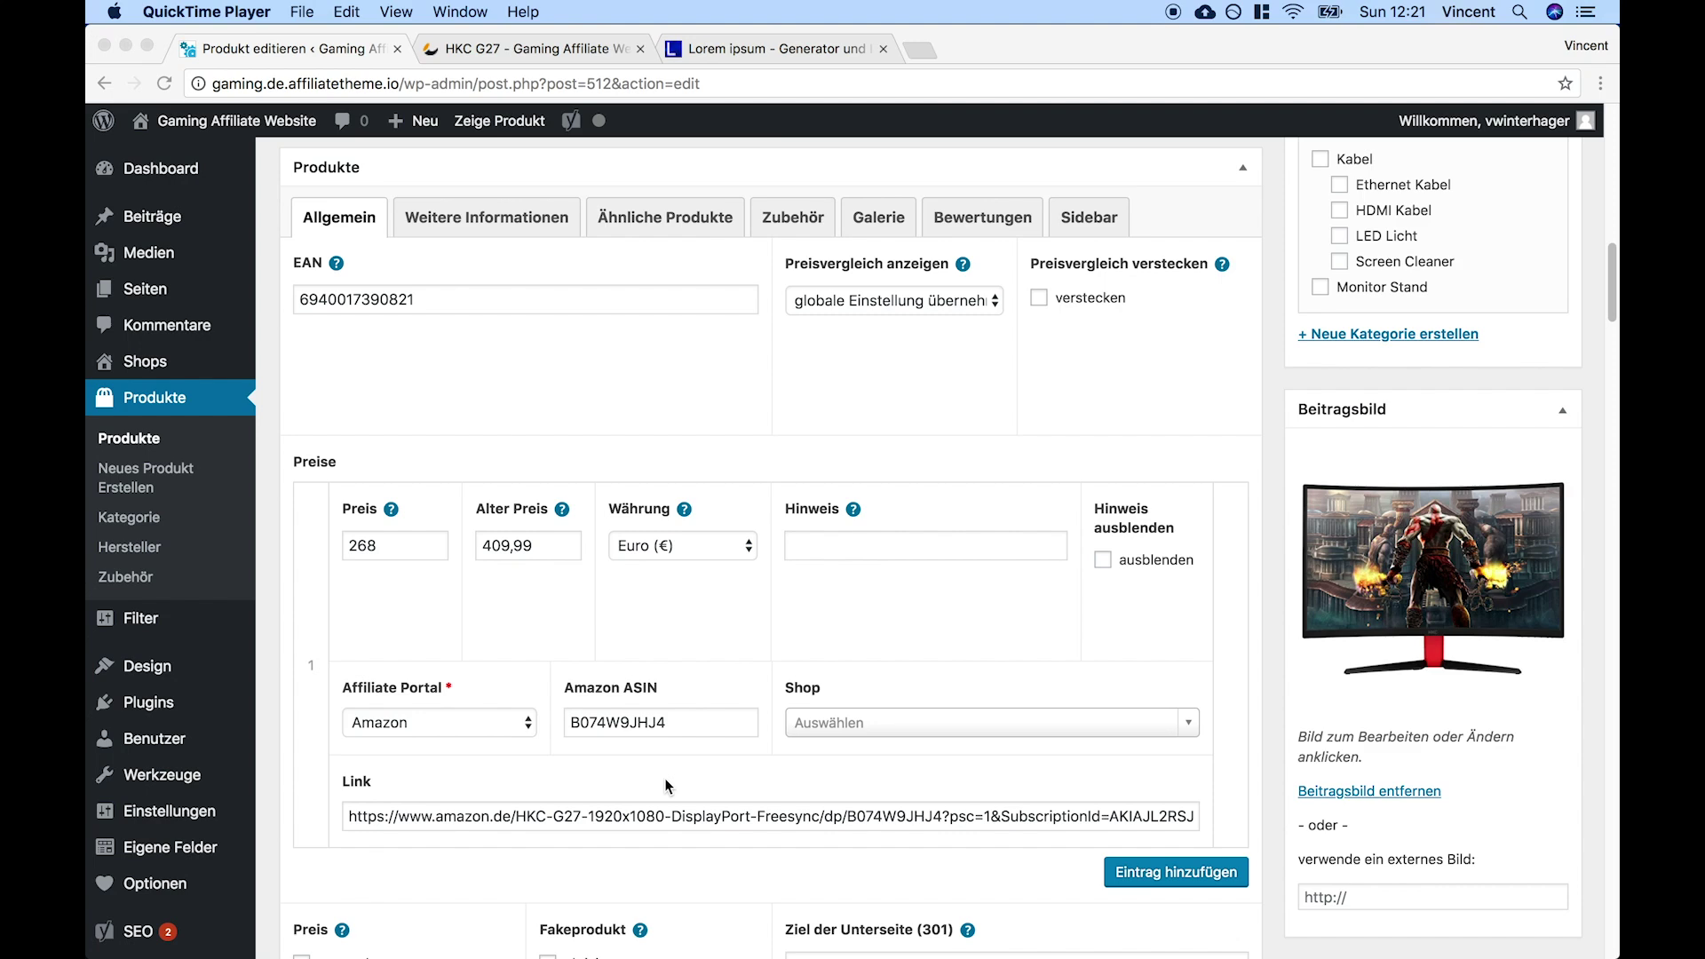
Examine the Preis and Hinweis fields, and compare them with the tax note and update date under the price on the public HKC G27 page
click(380, 545)
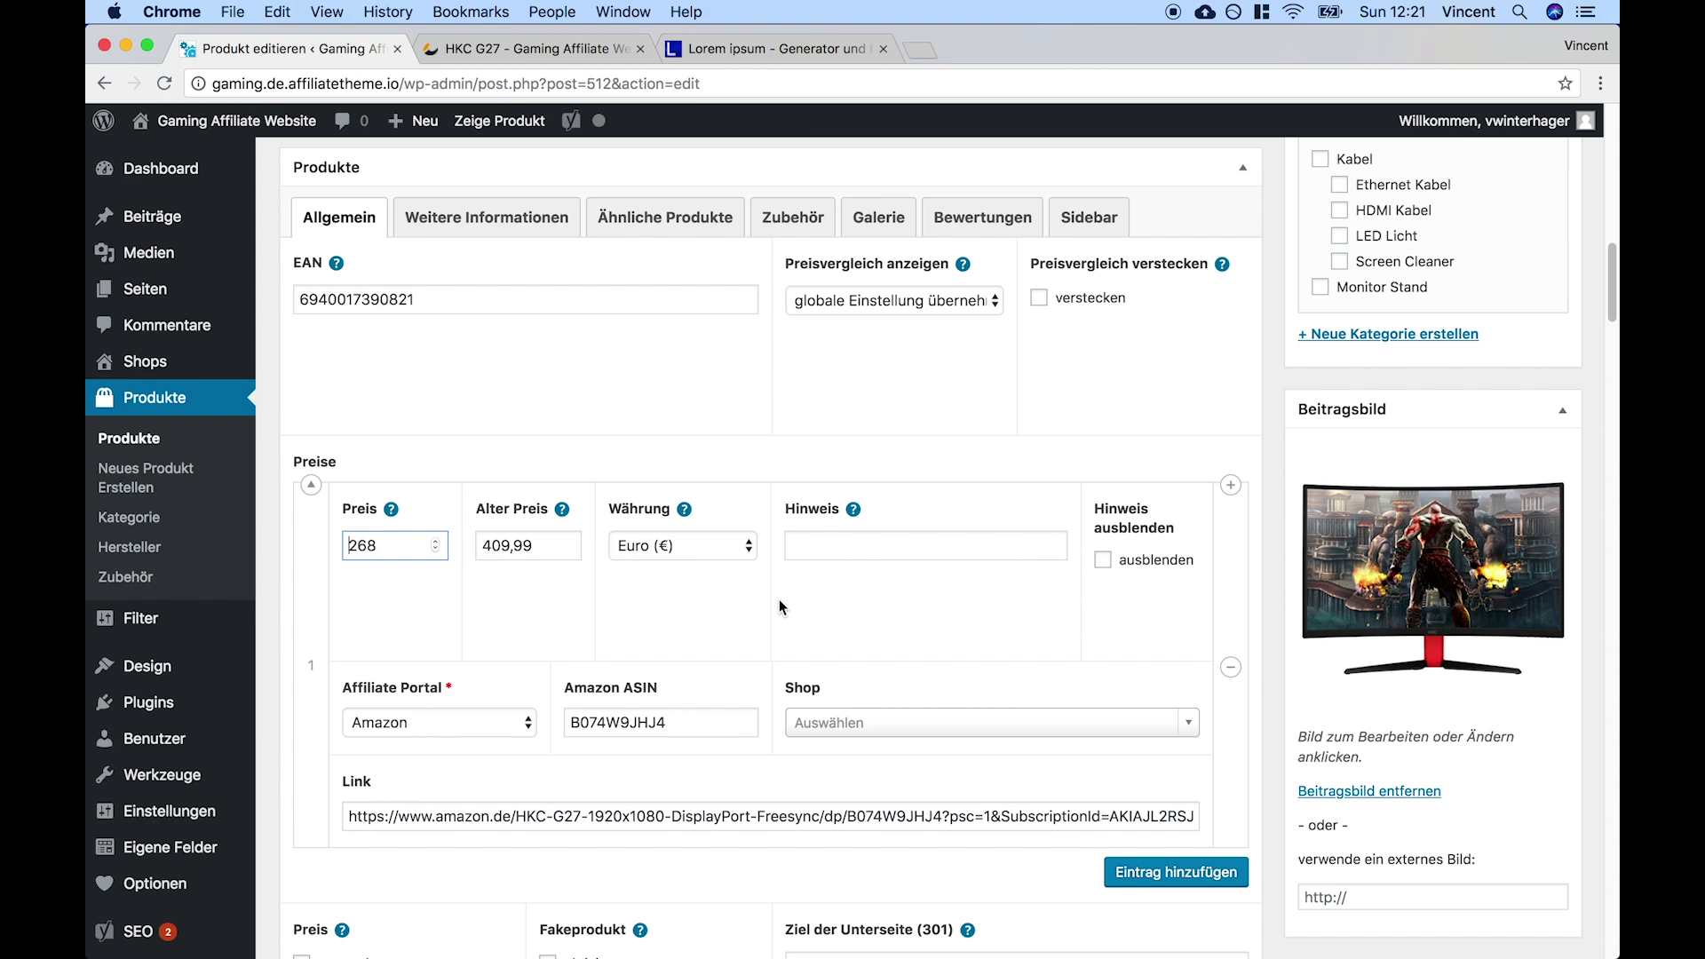
scroll(586, 690, down, 3)
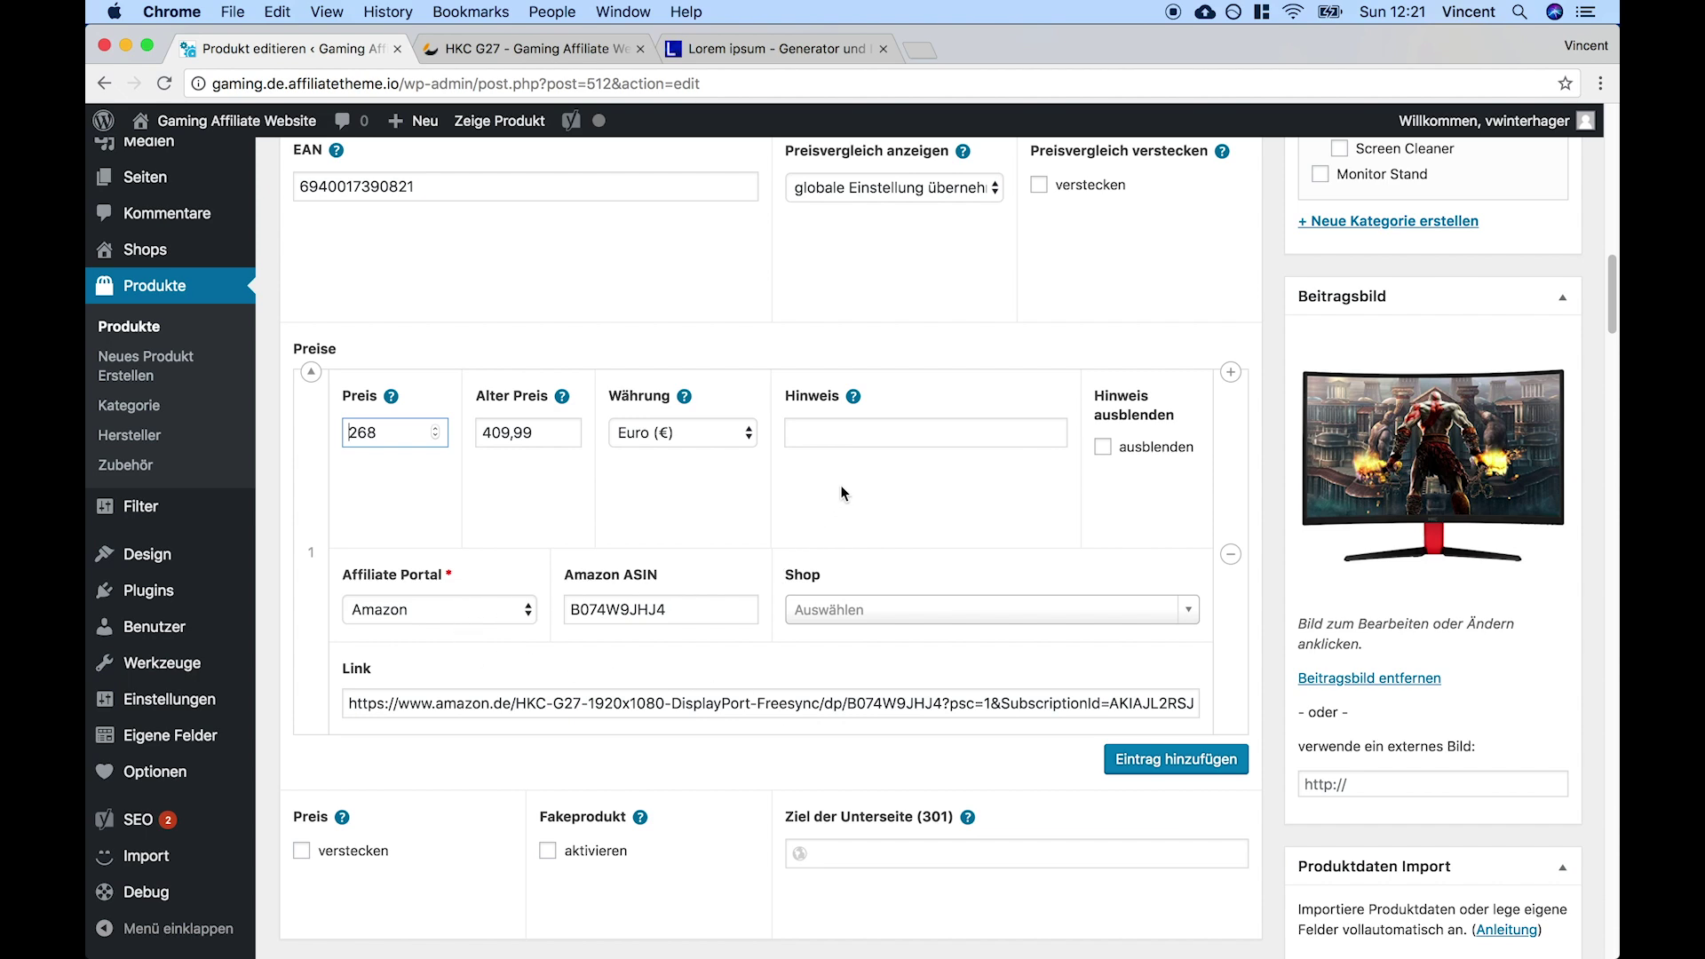
click(834, 426)
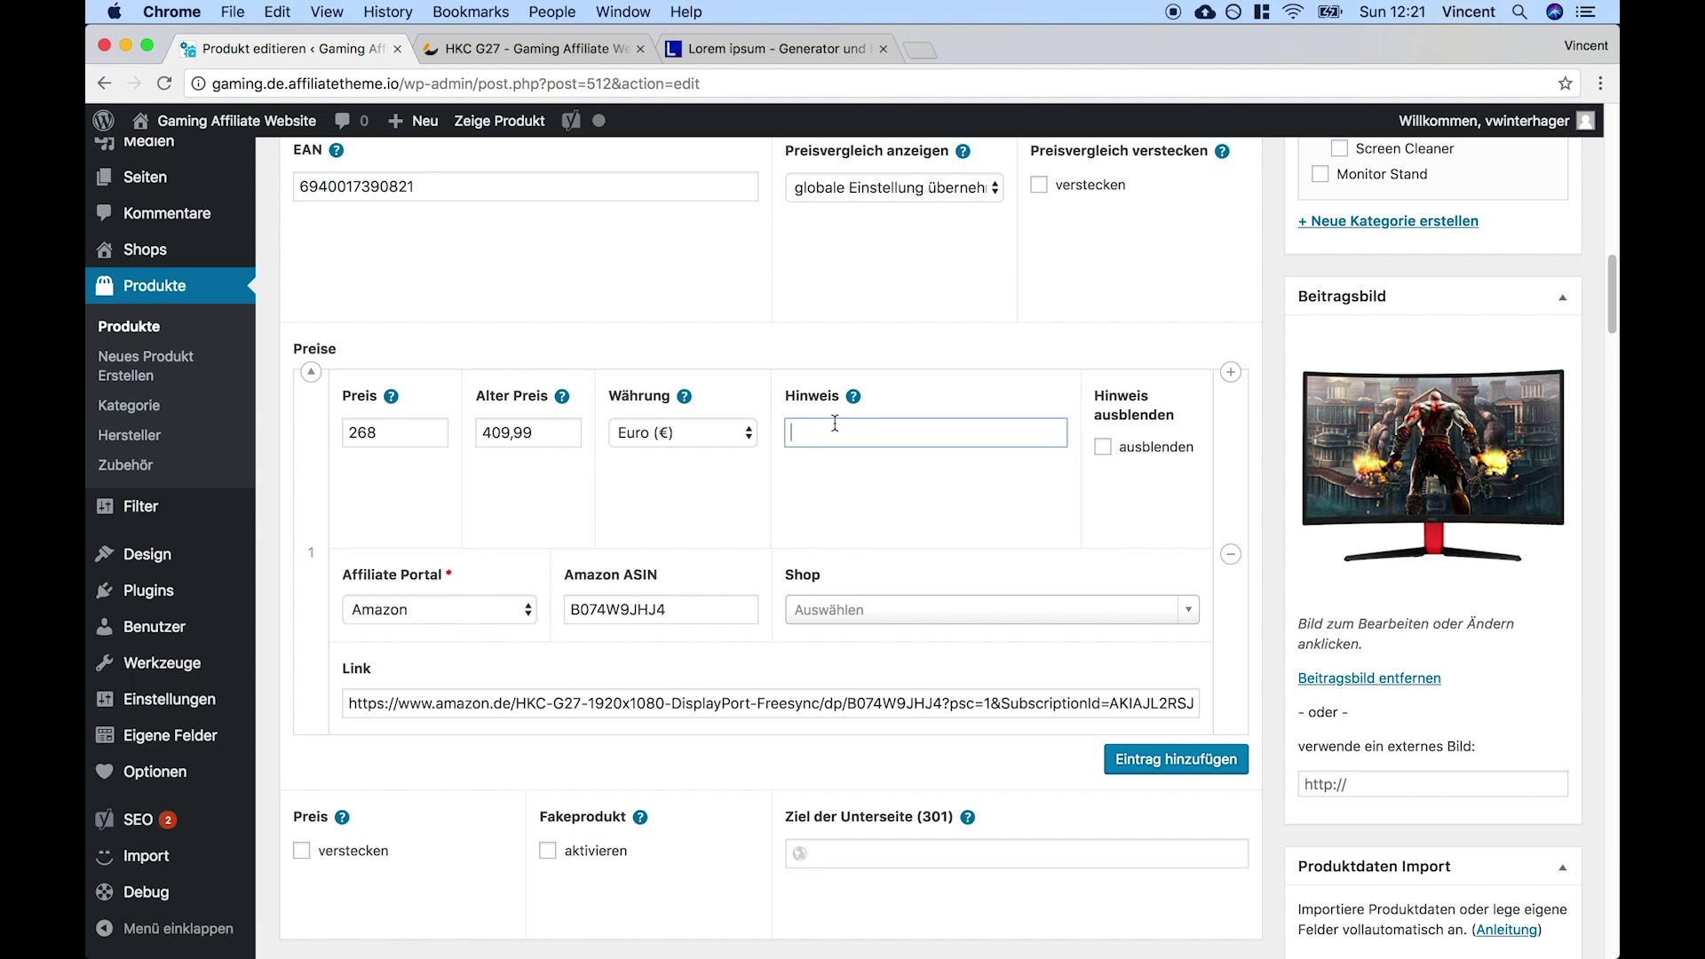
scroll(801, 356, up, 3)
click(545, 53)
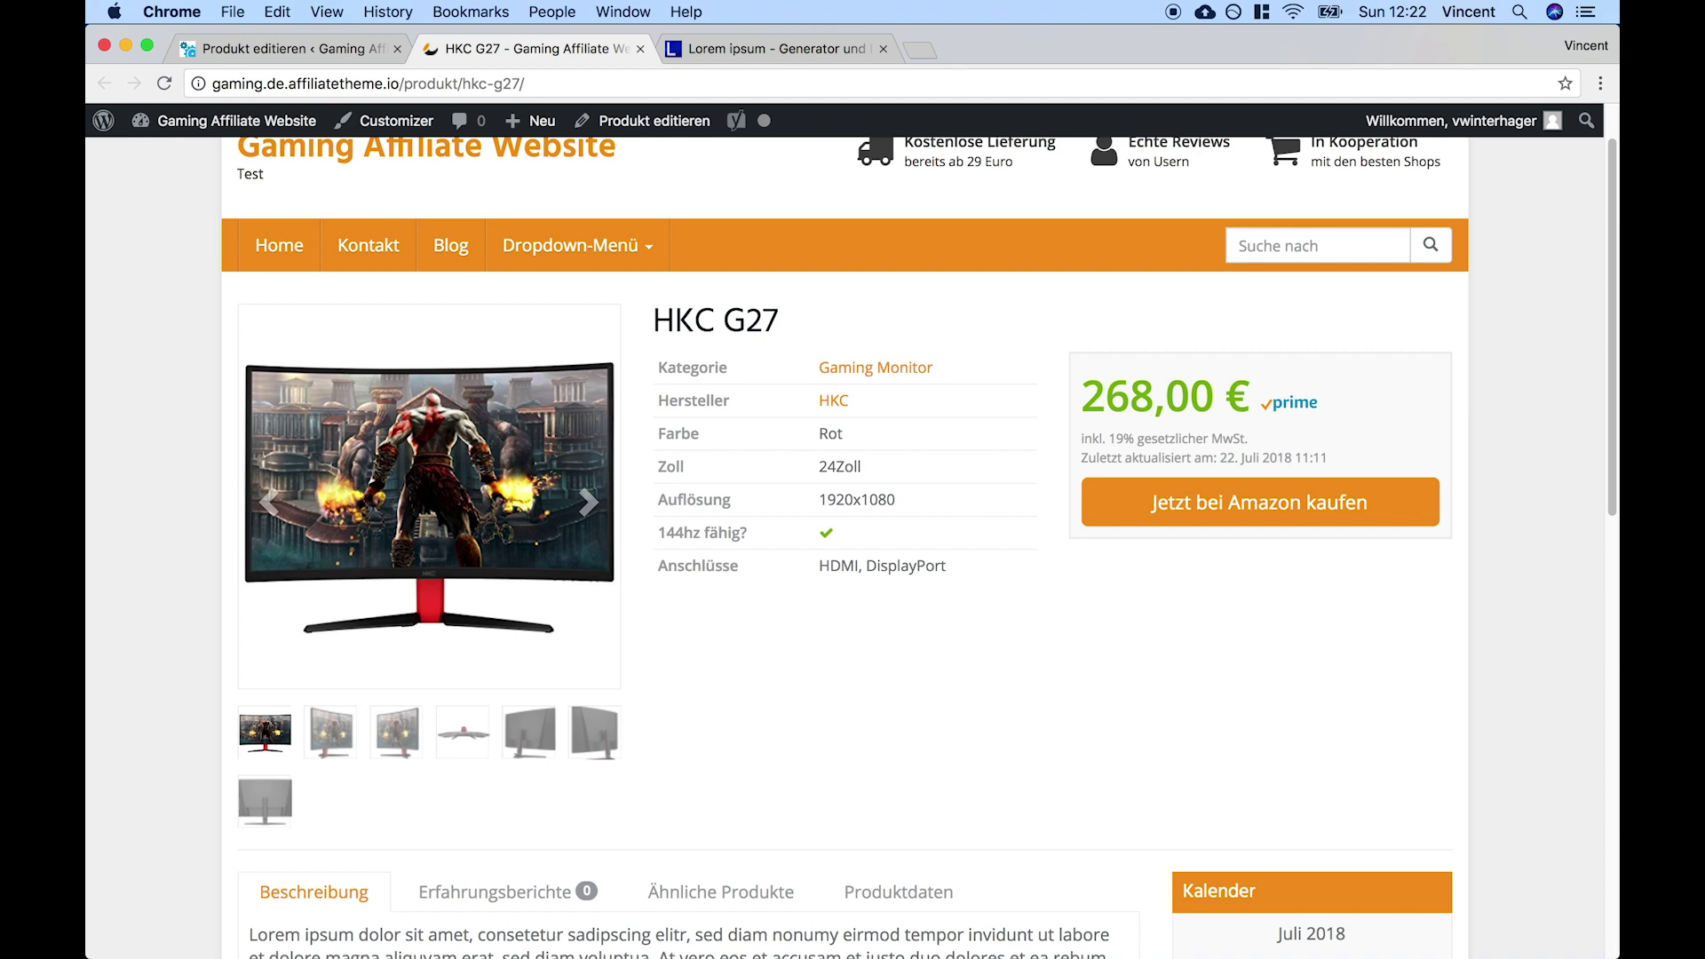
drag(1081, 437, 1332, 462)
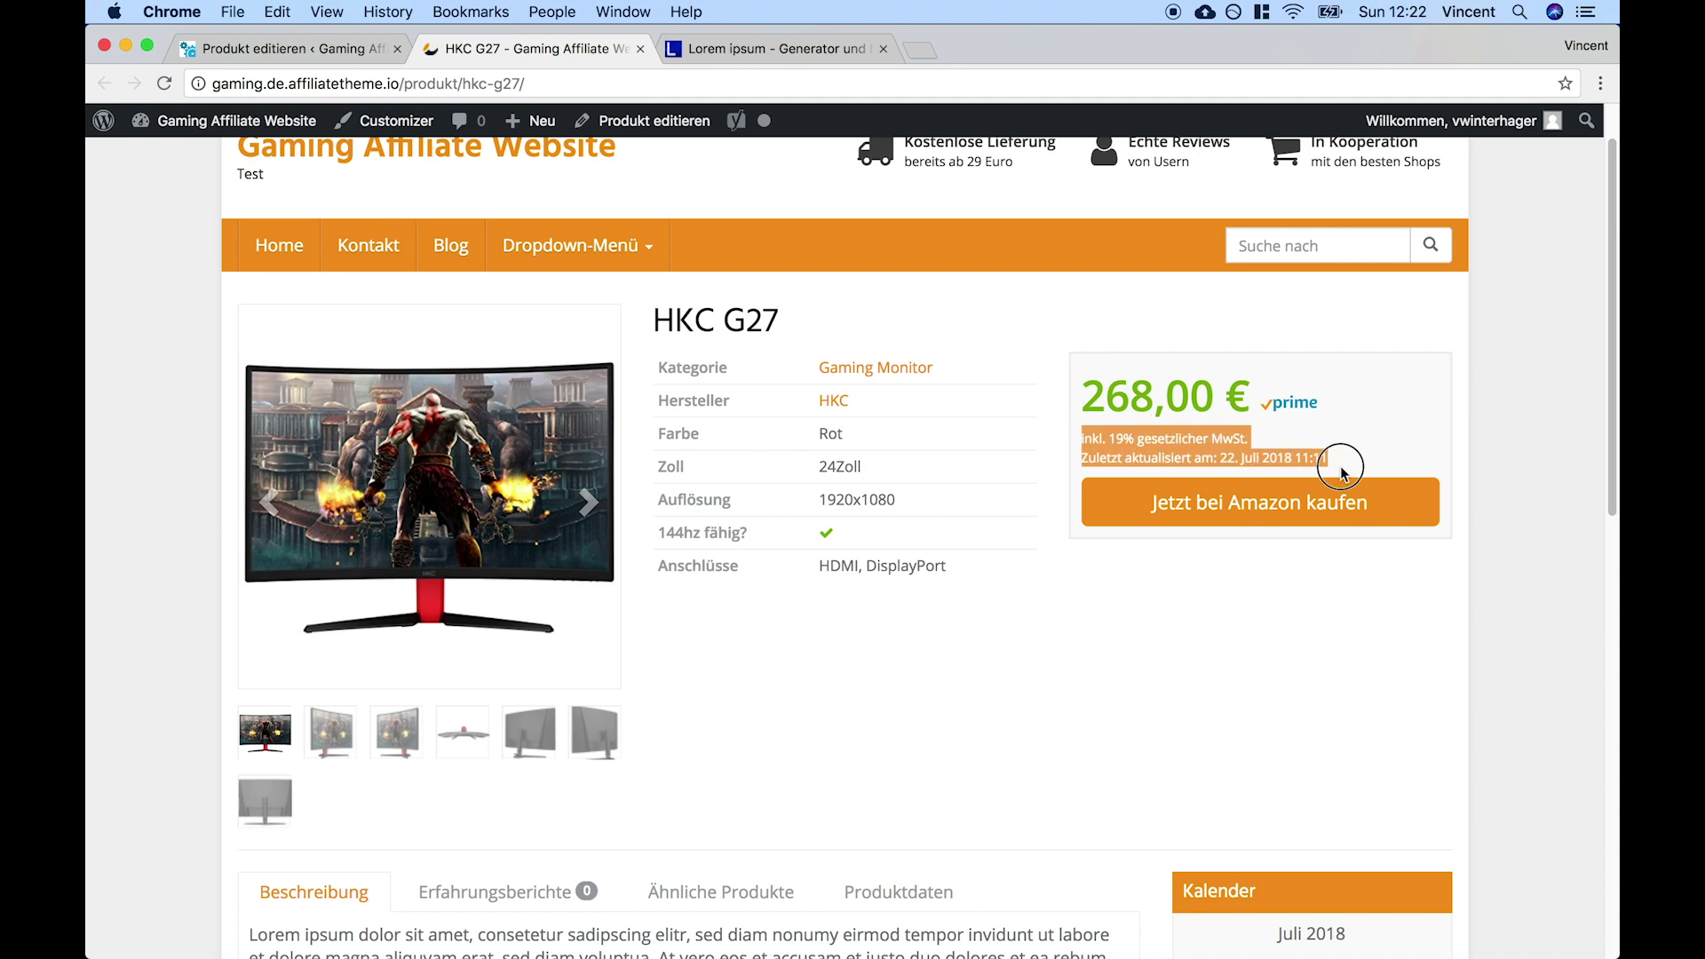
click(1017, 446)
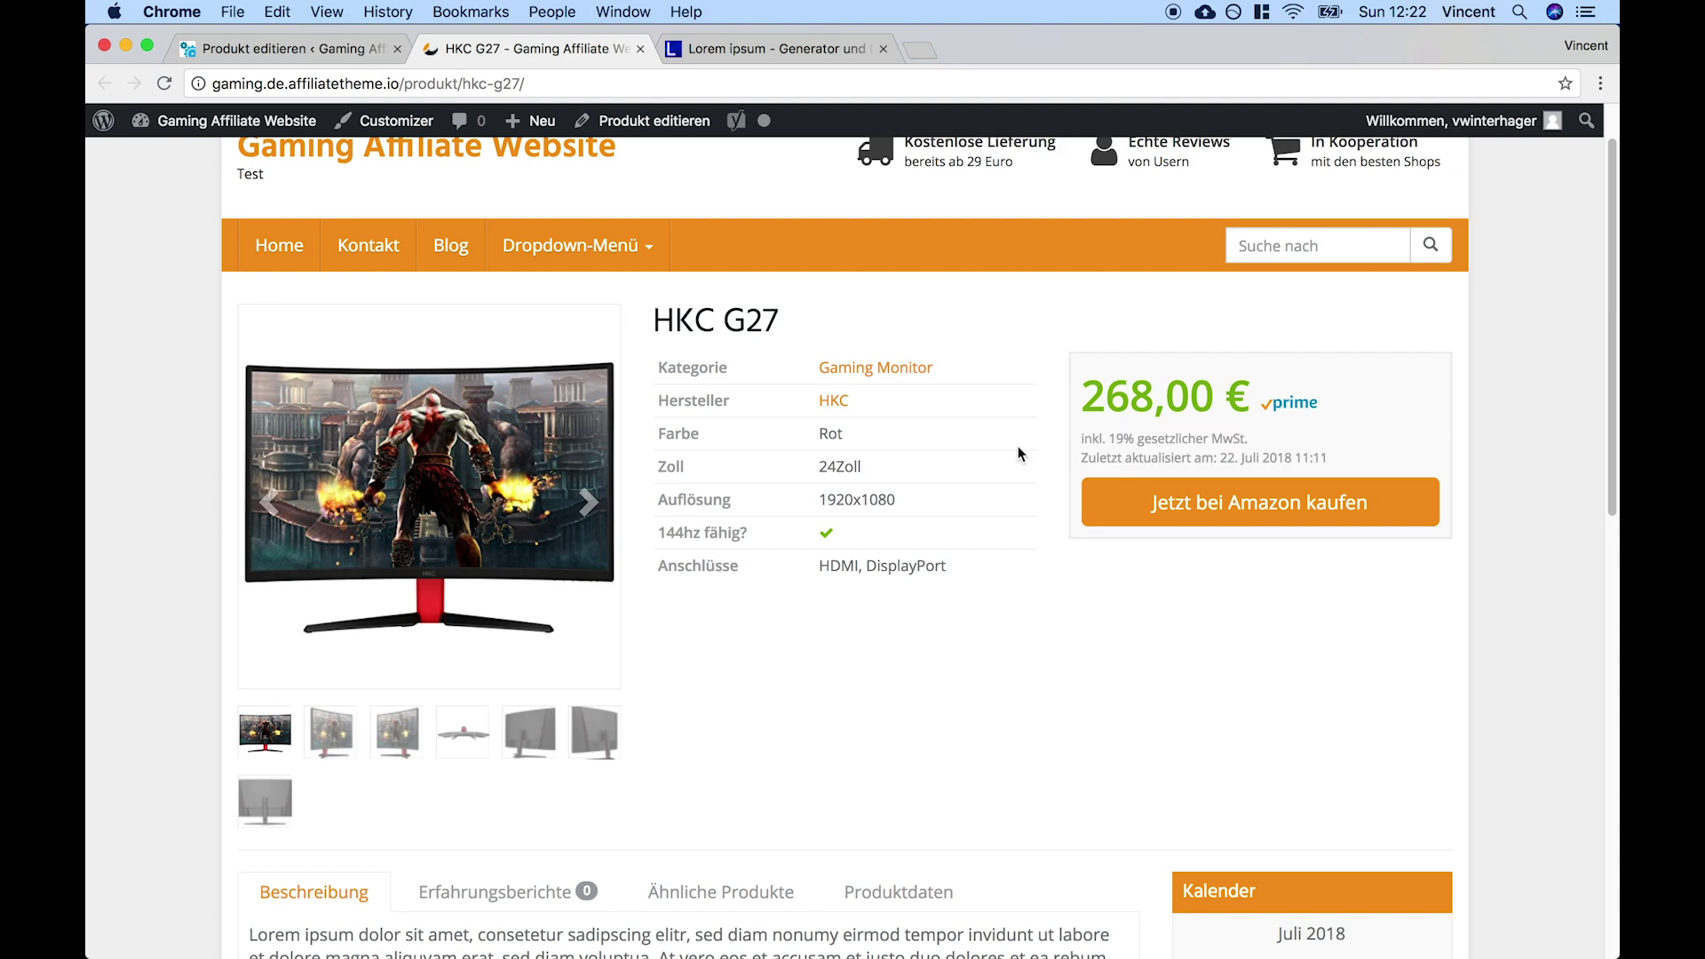
Enter ABC as the Hinweis of the HKC G27's price entry and update the product
click(293, 48)
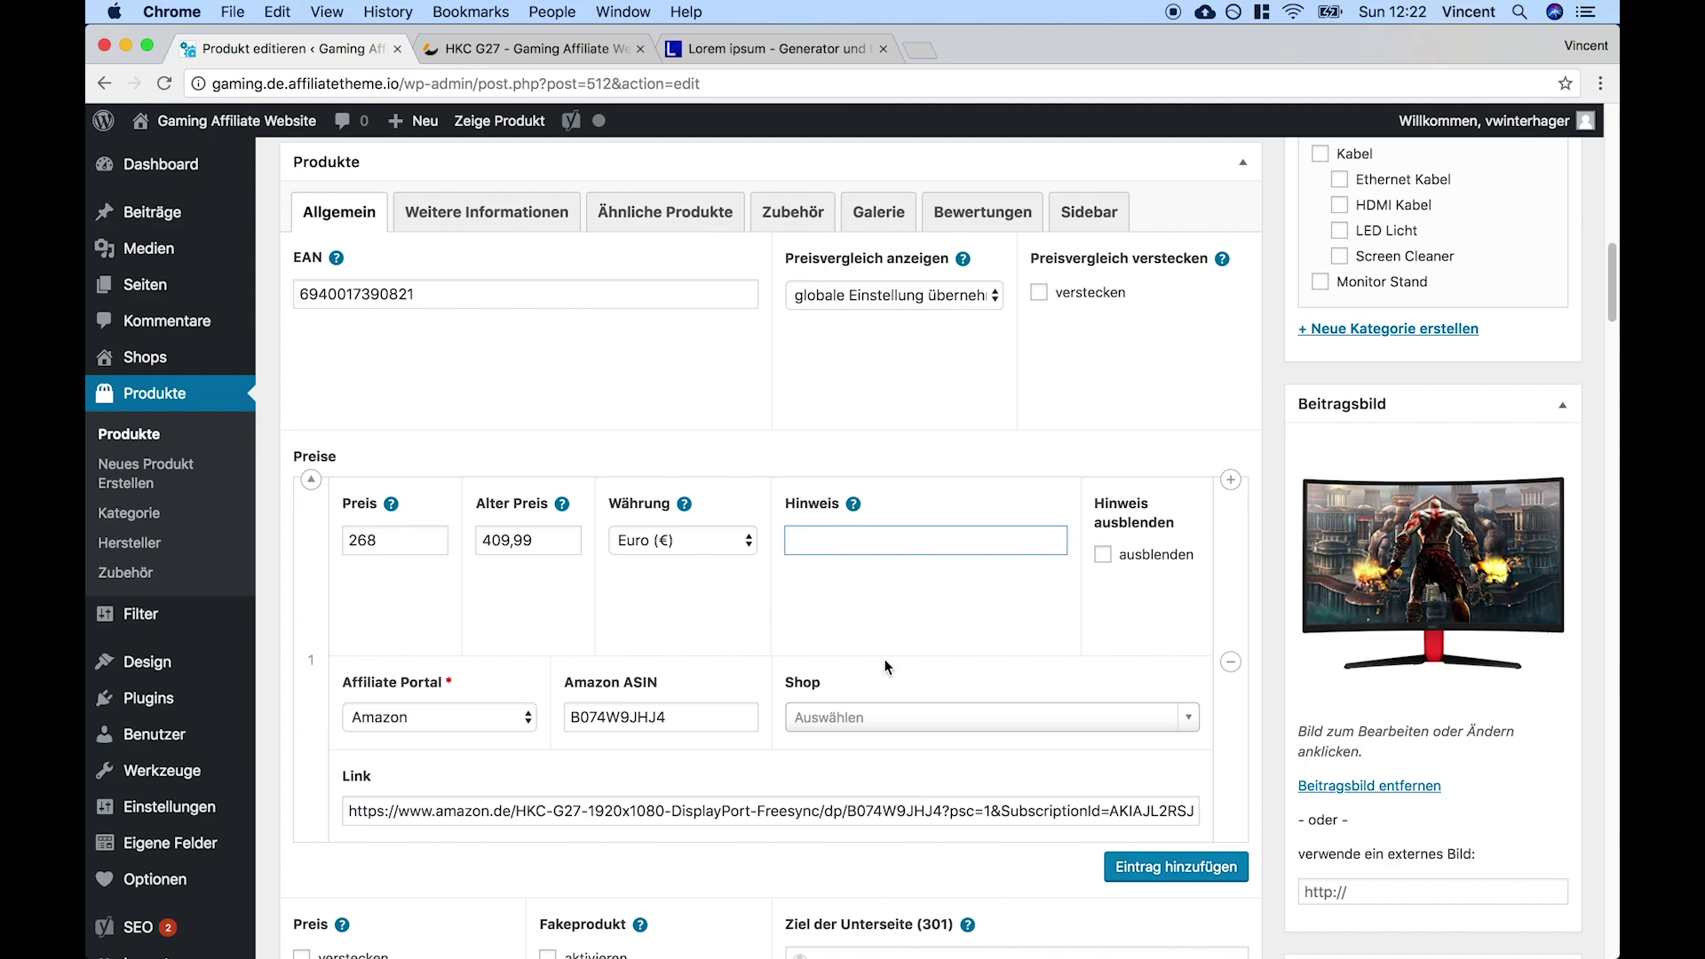
text(ABC)
scroll(1287, 370, up, 10)
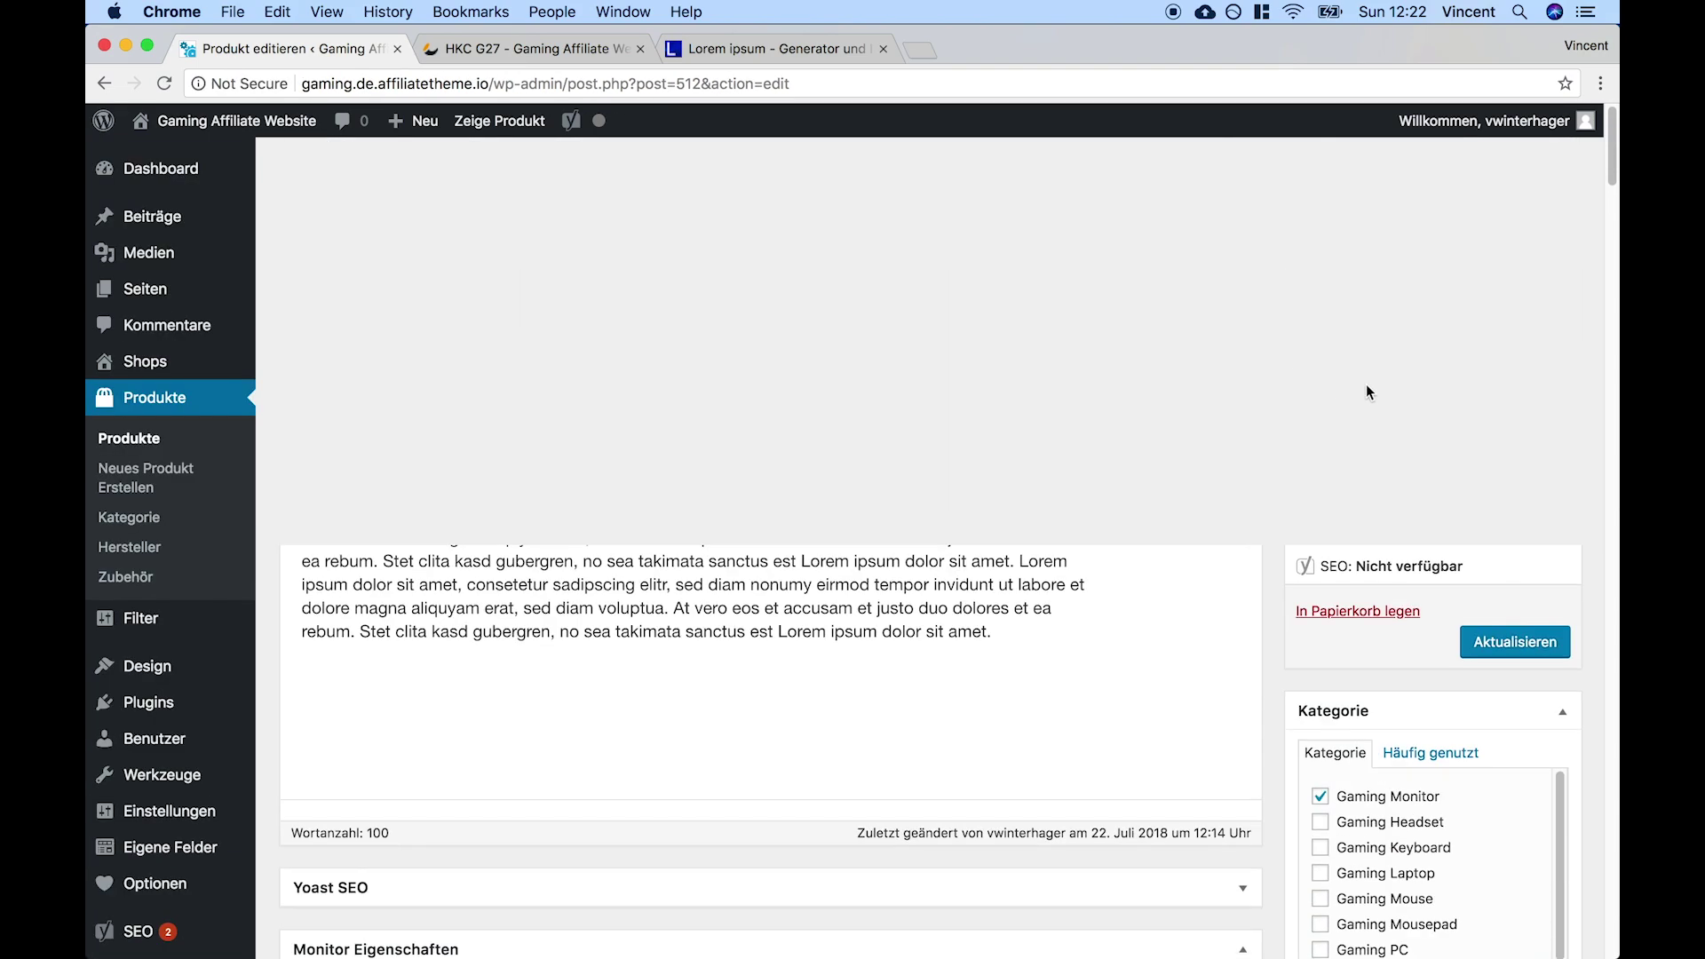
click(1515, 641)
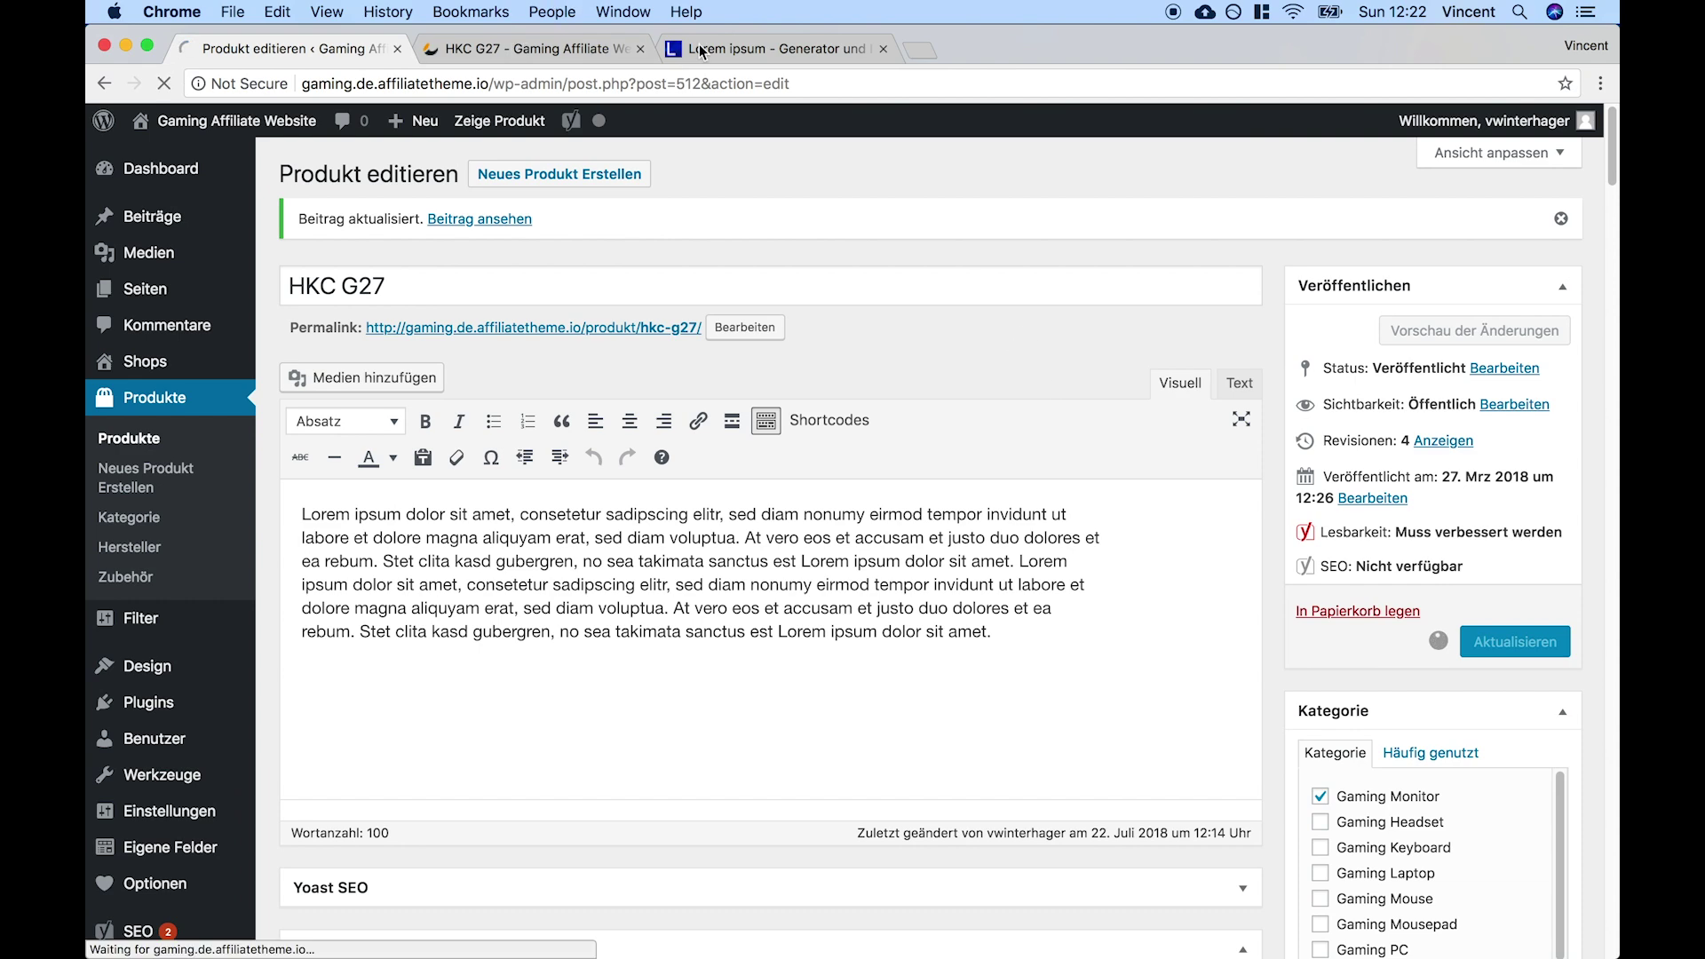
Check the note under the price on the public HKC G27 page, and return to the product editor
click(533, 49)
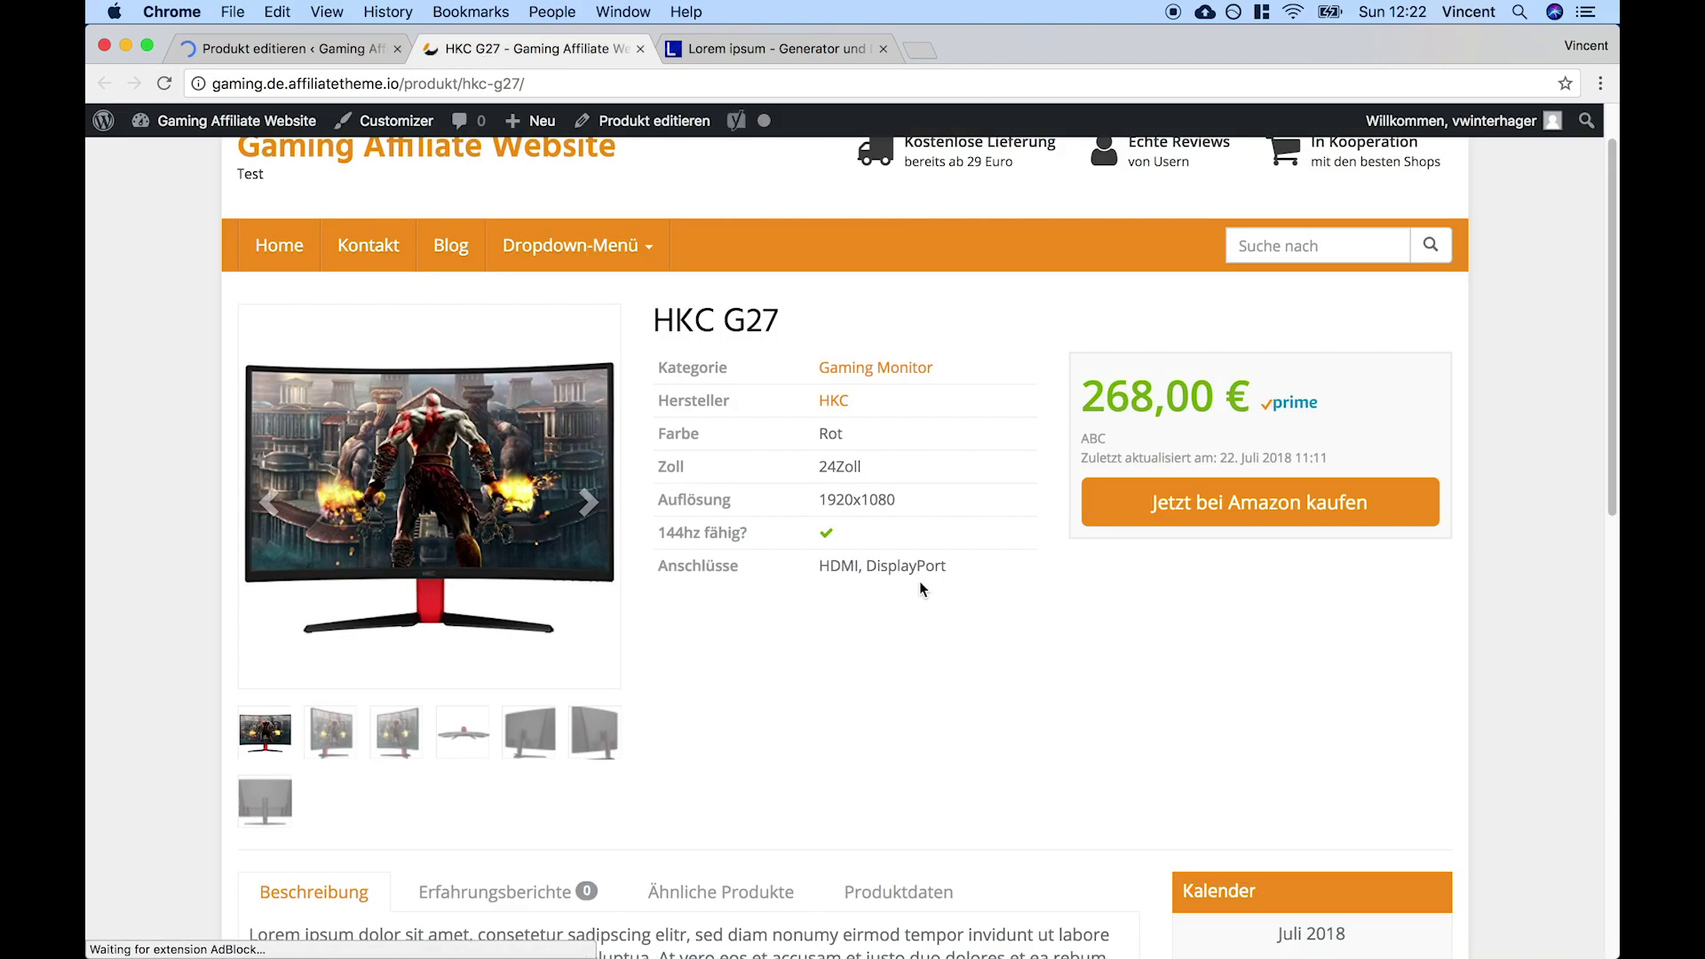
double_click(1093, 438)
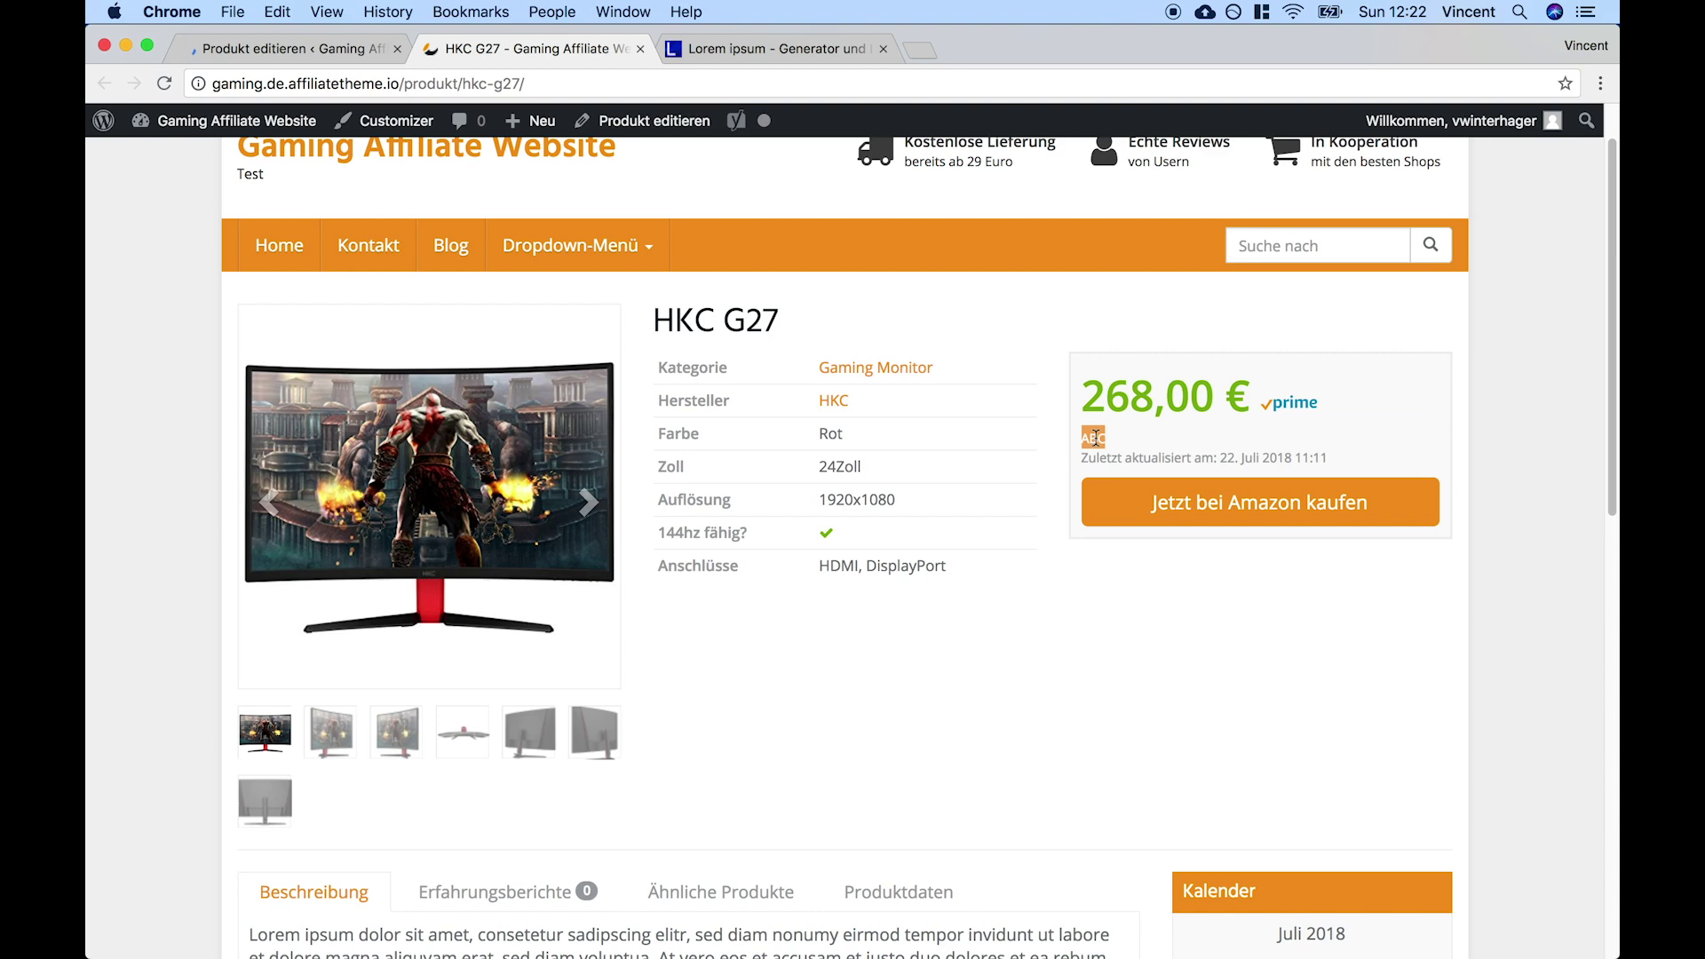
click(306, 50)
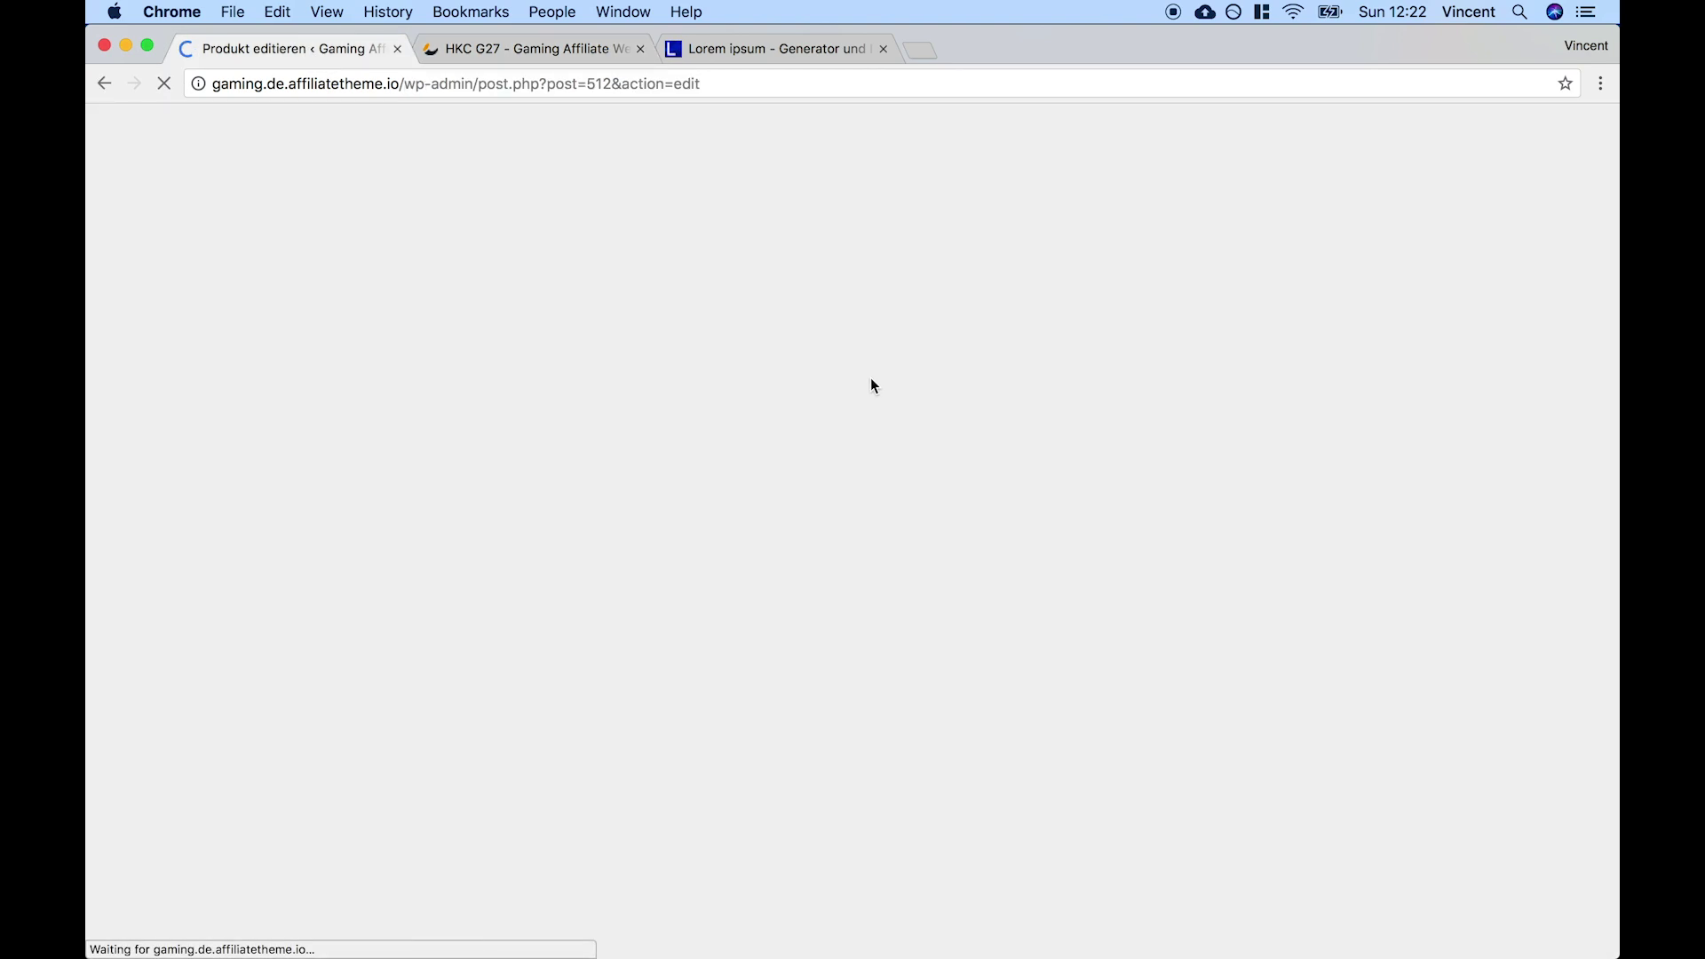
click(524, 51)
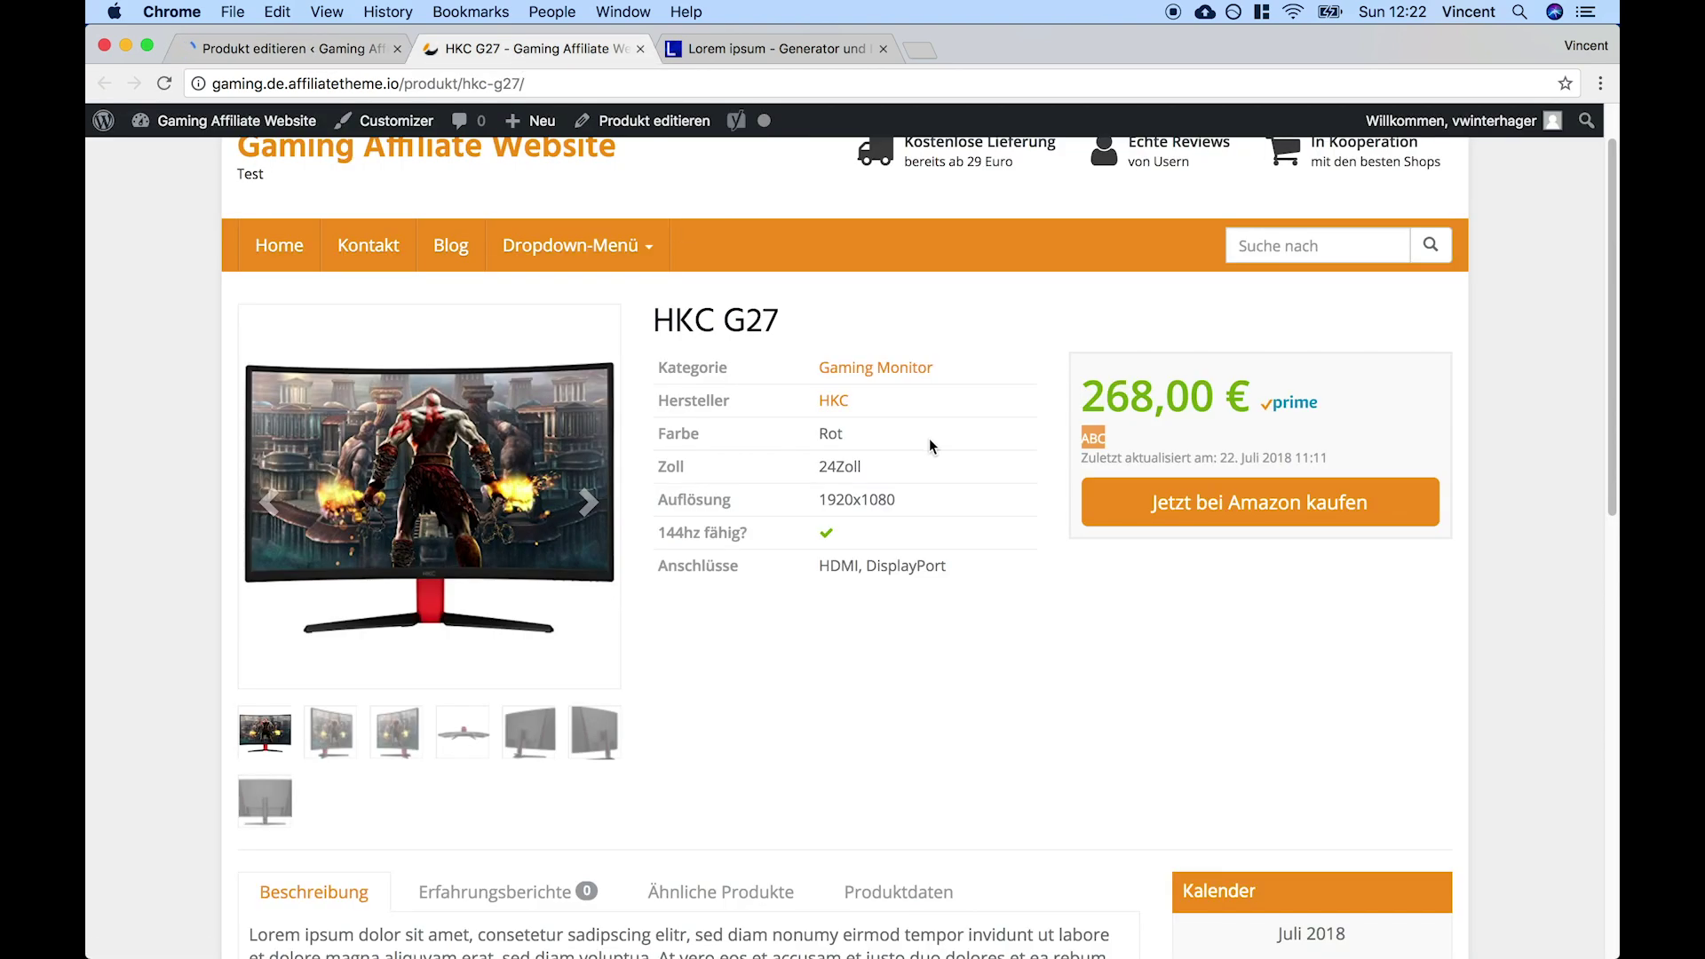
key(ctrl+shift+Tab)
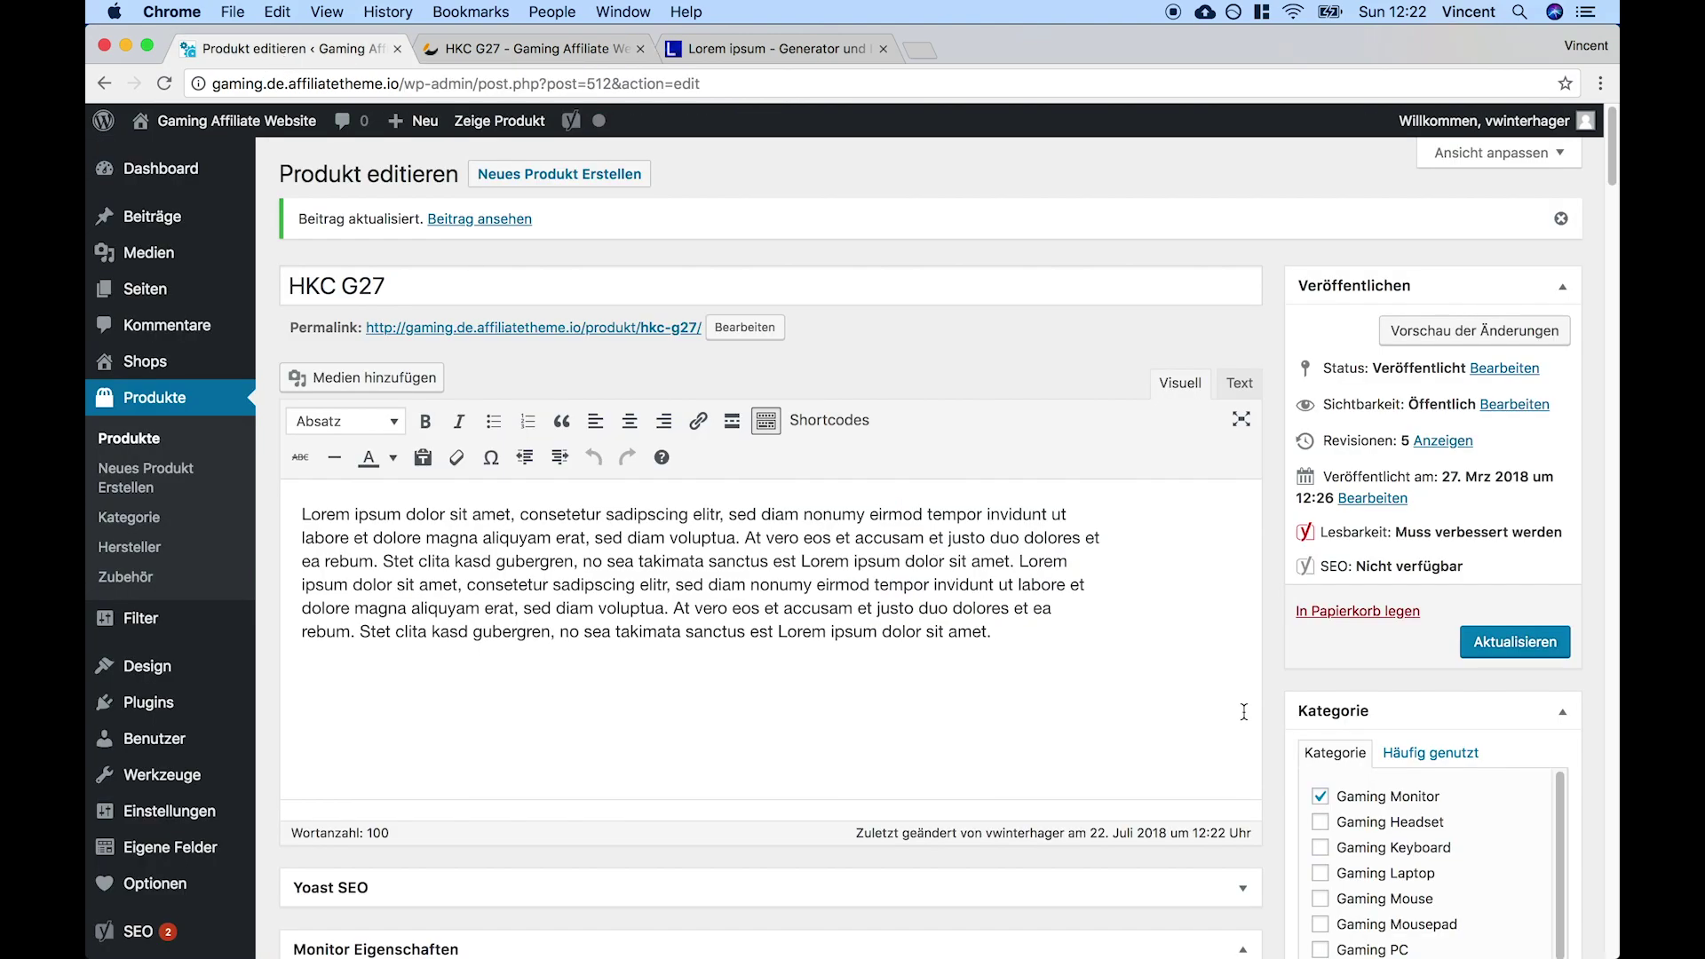
Clear the Hinweis text from the HKC G27's price entry
scroll(1244, 711, down, 5)
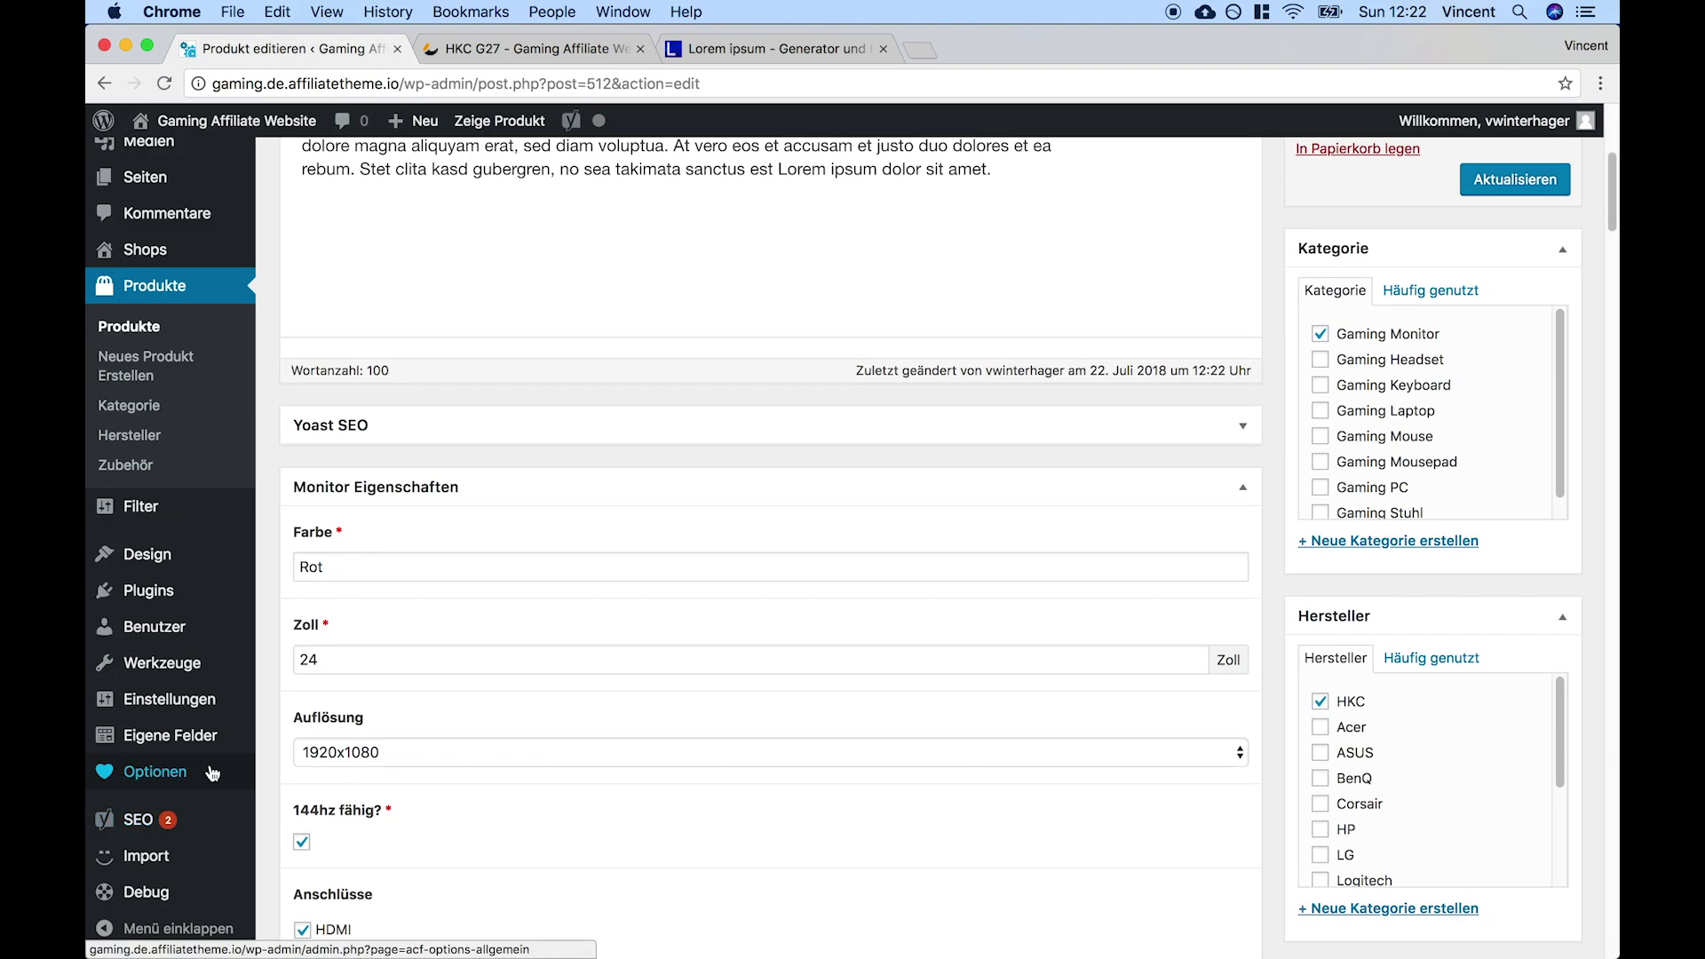
scroll(1031, 558, down, 8)
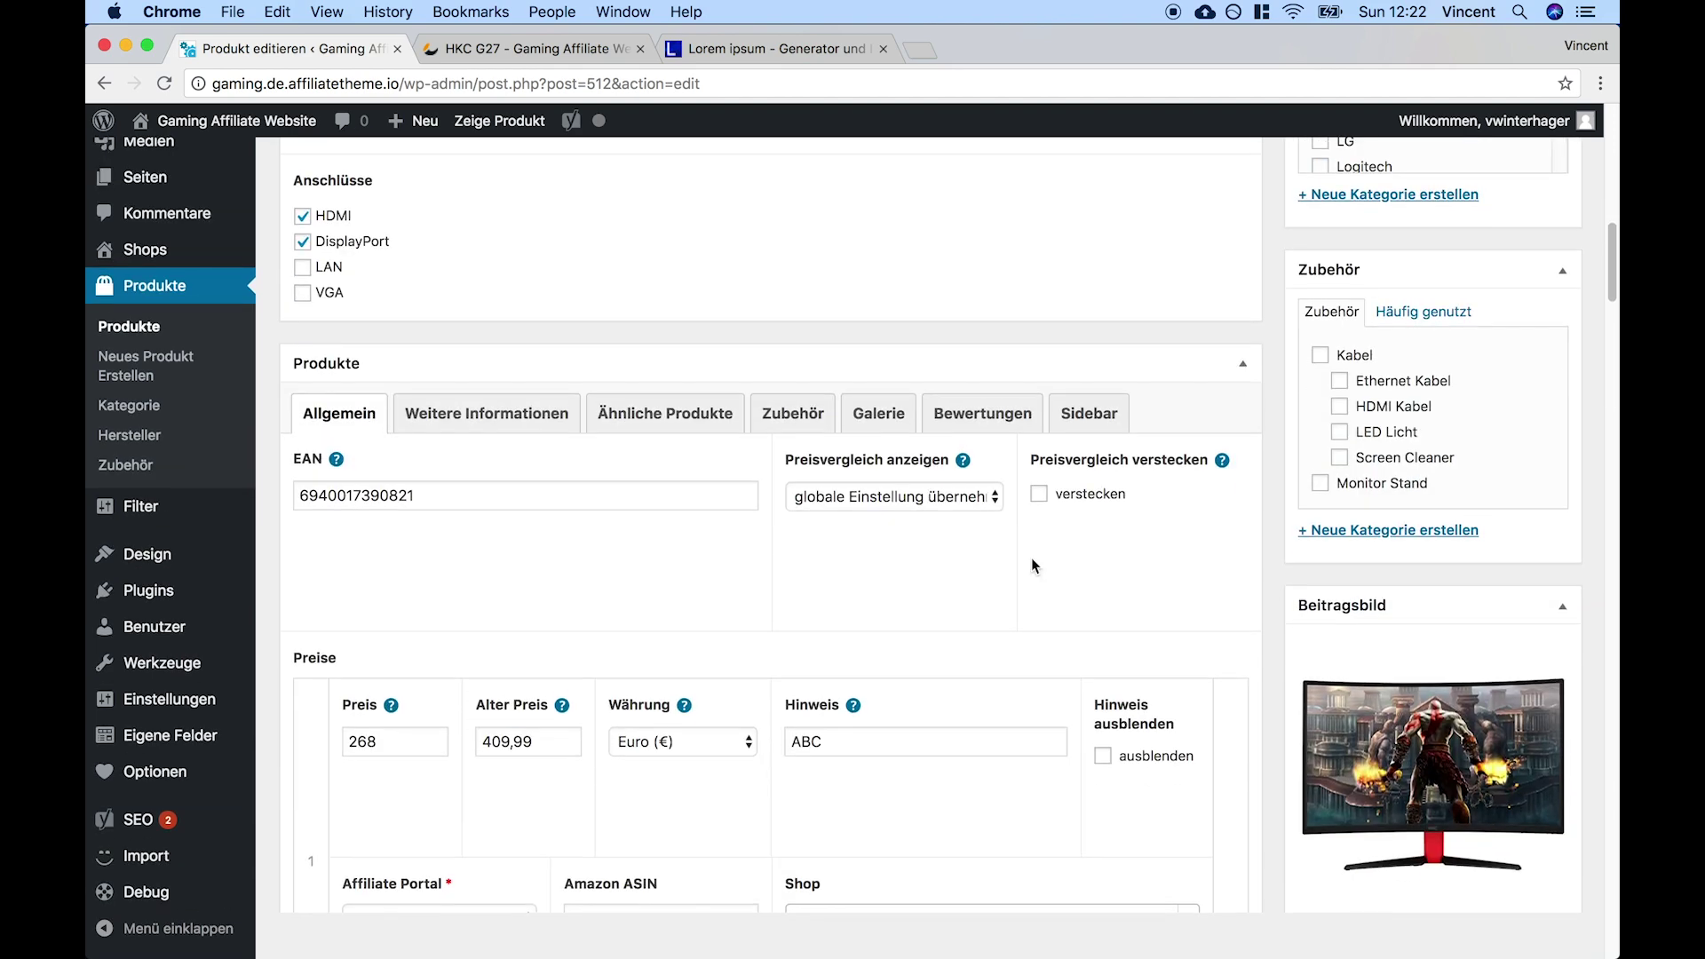
click(954, 740)
key(super+a)
key(BackSpace)
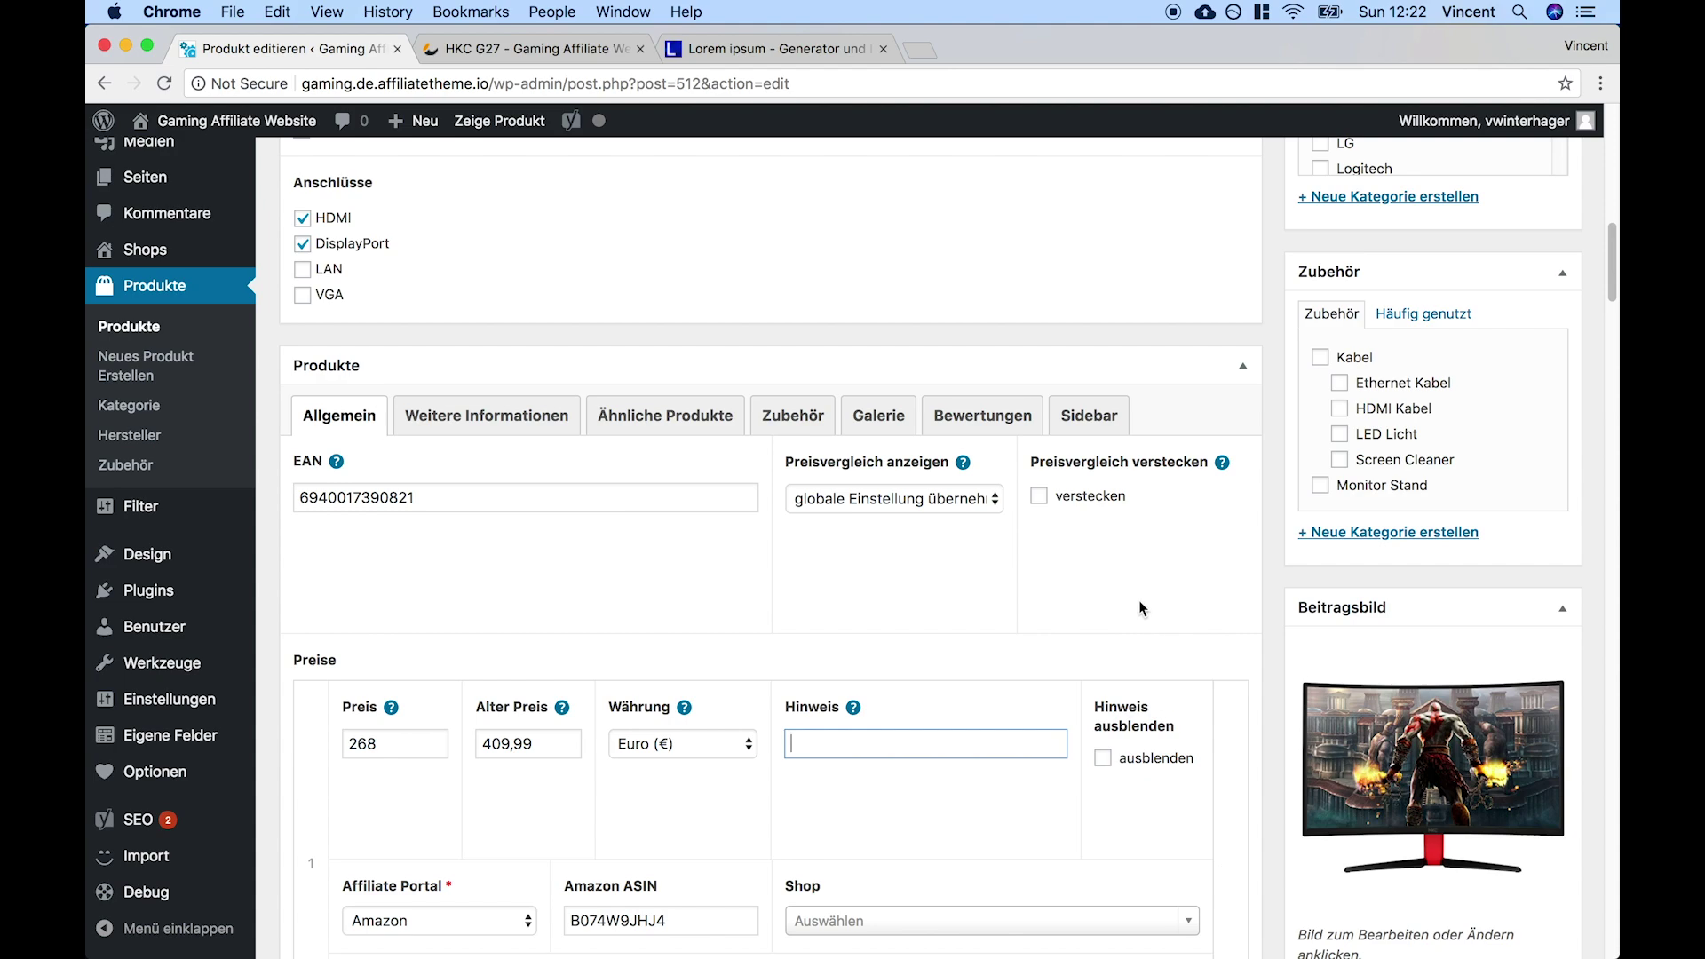
Examine the full Amazon address in the Link field of the price entry, including its affiliate parameters
scroll(1143, 609, down, 3)
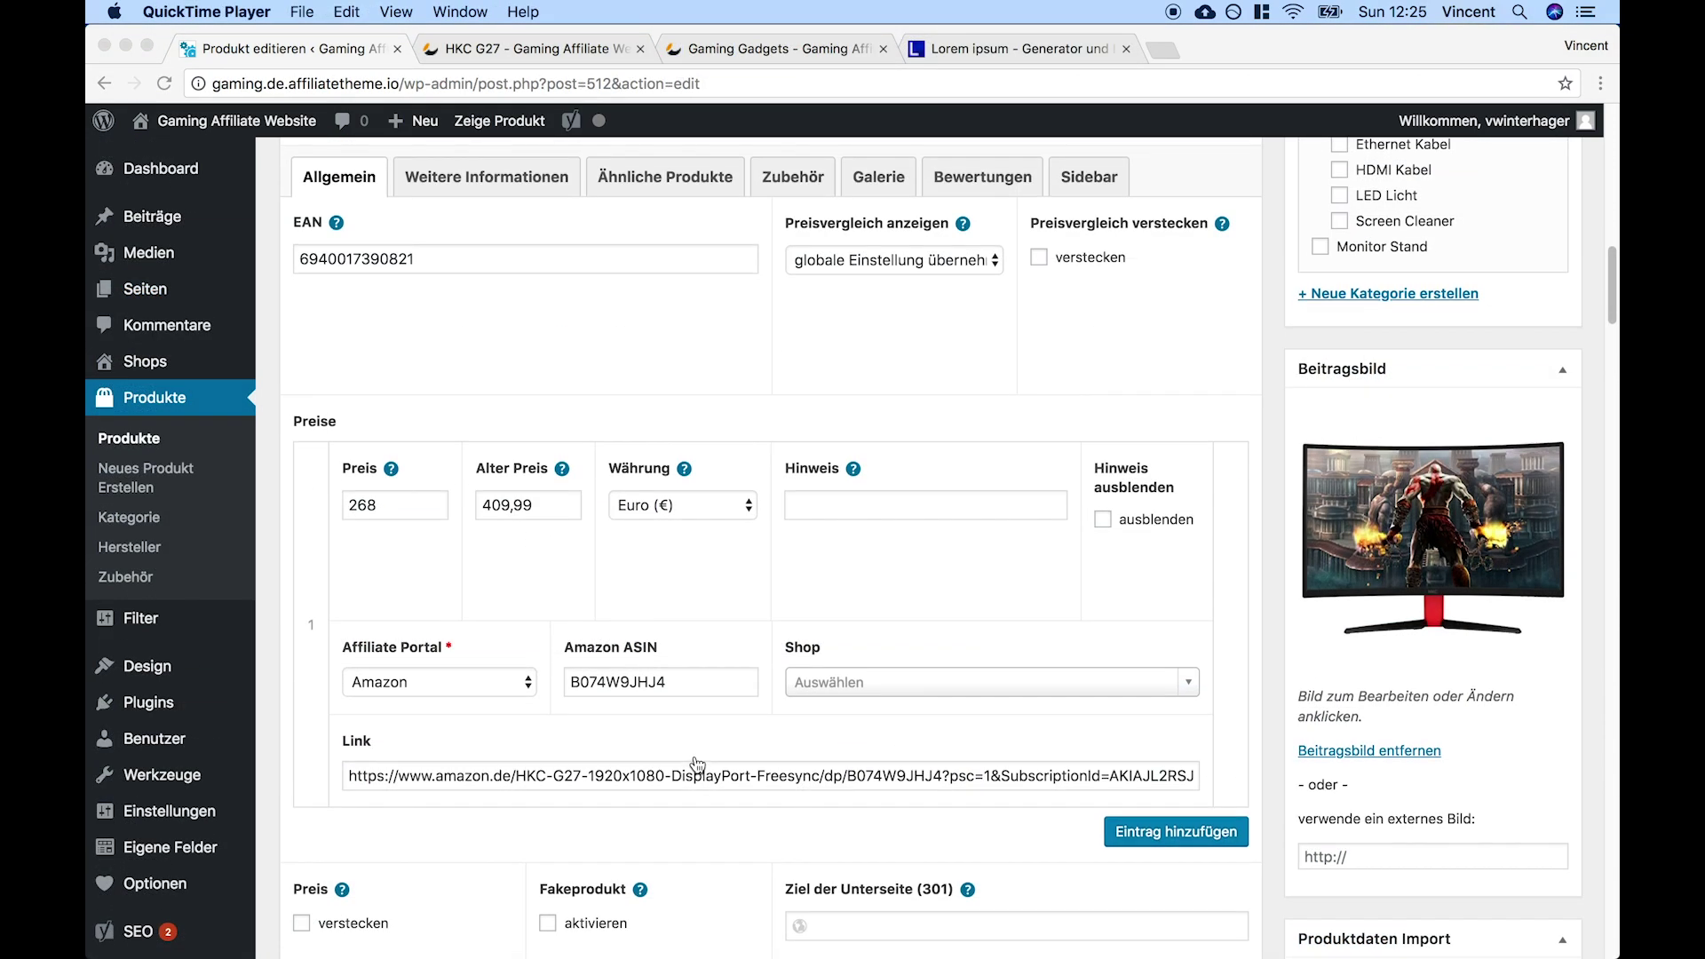
scroll(674, 682, down, 4)
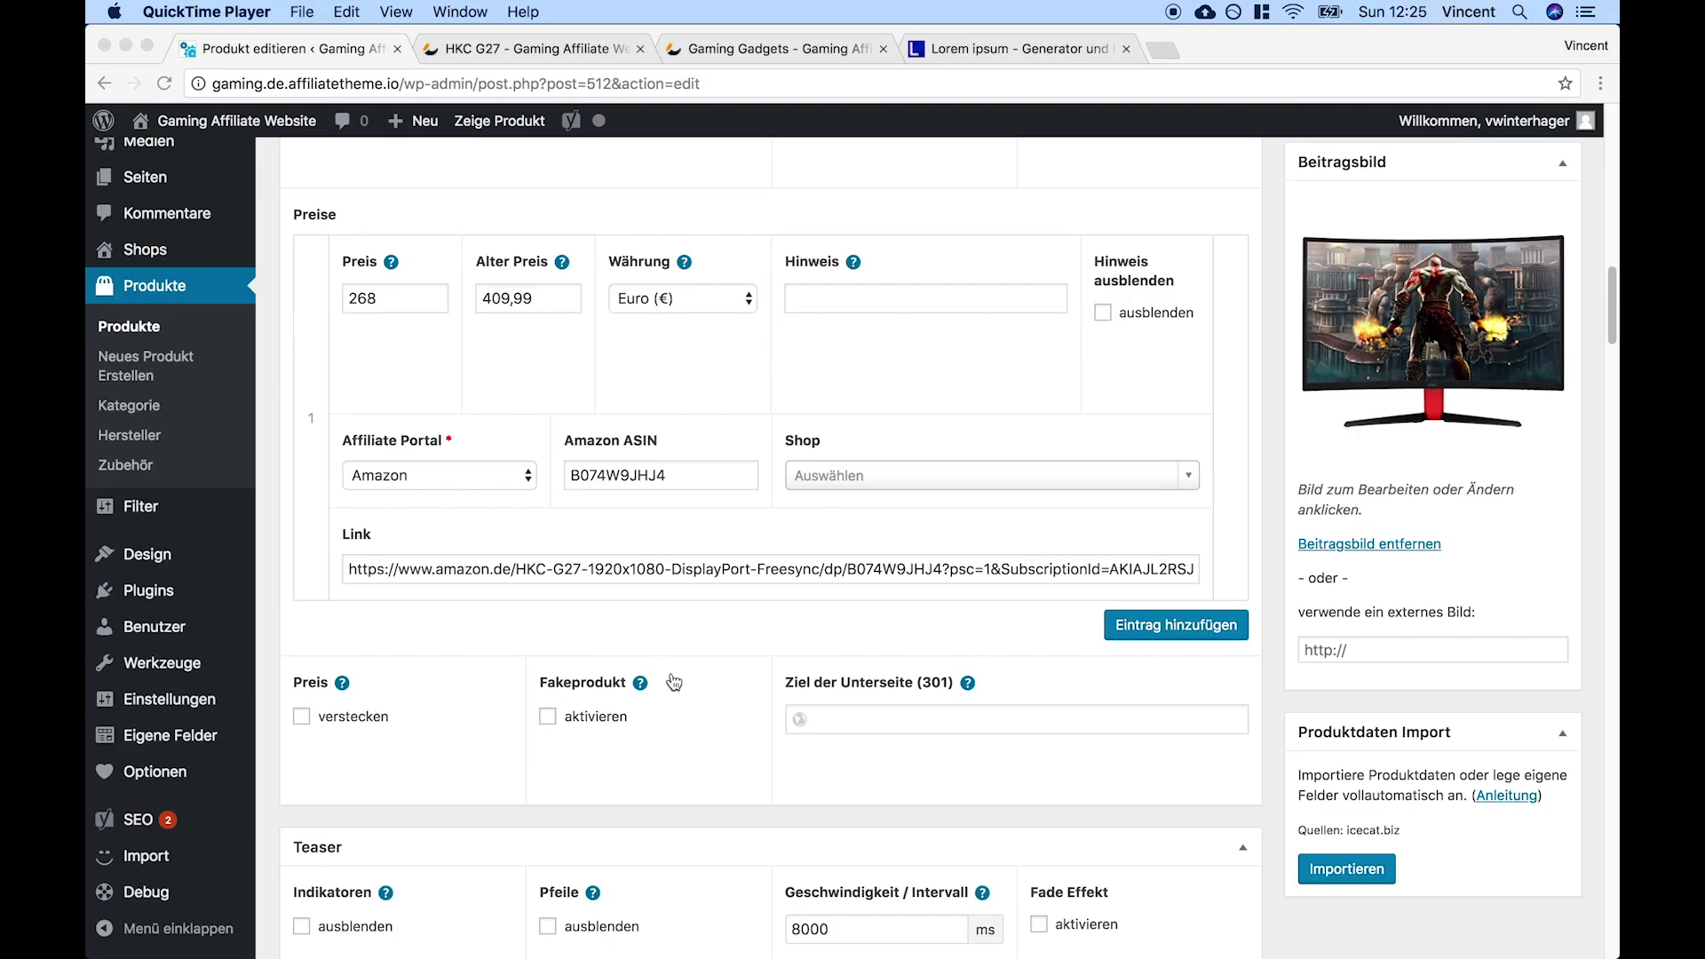
click(501, 555)
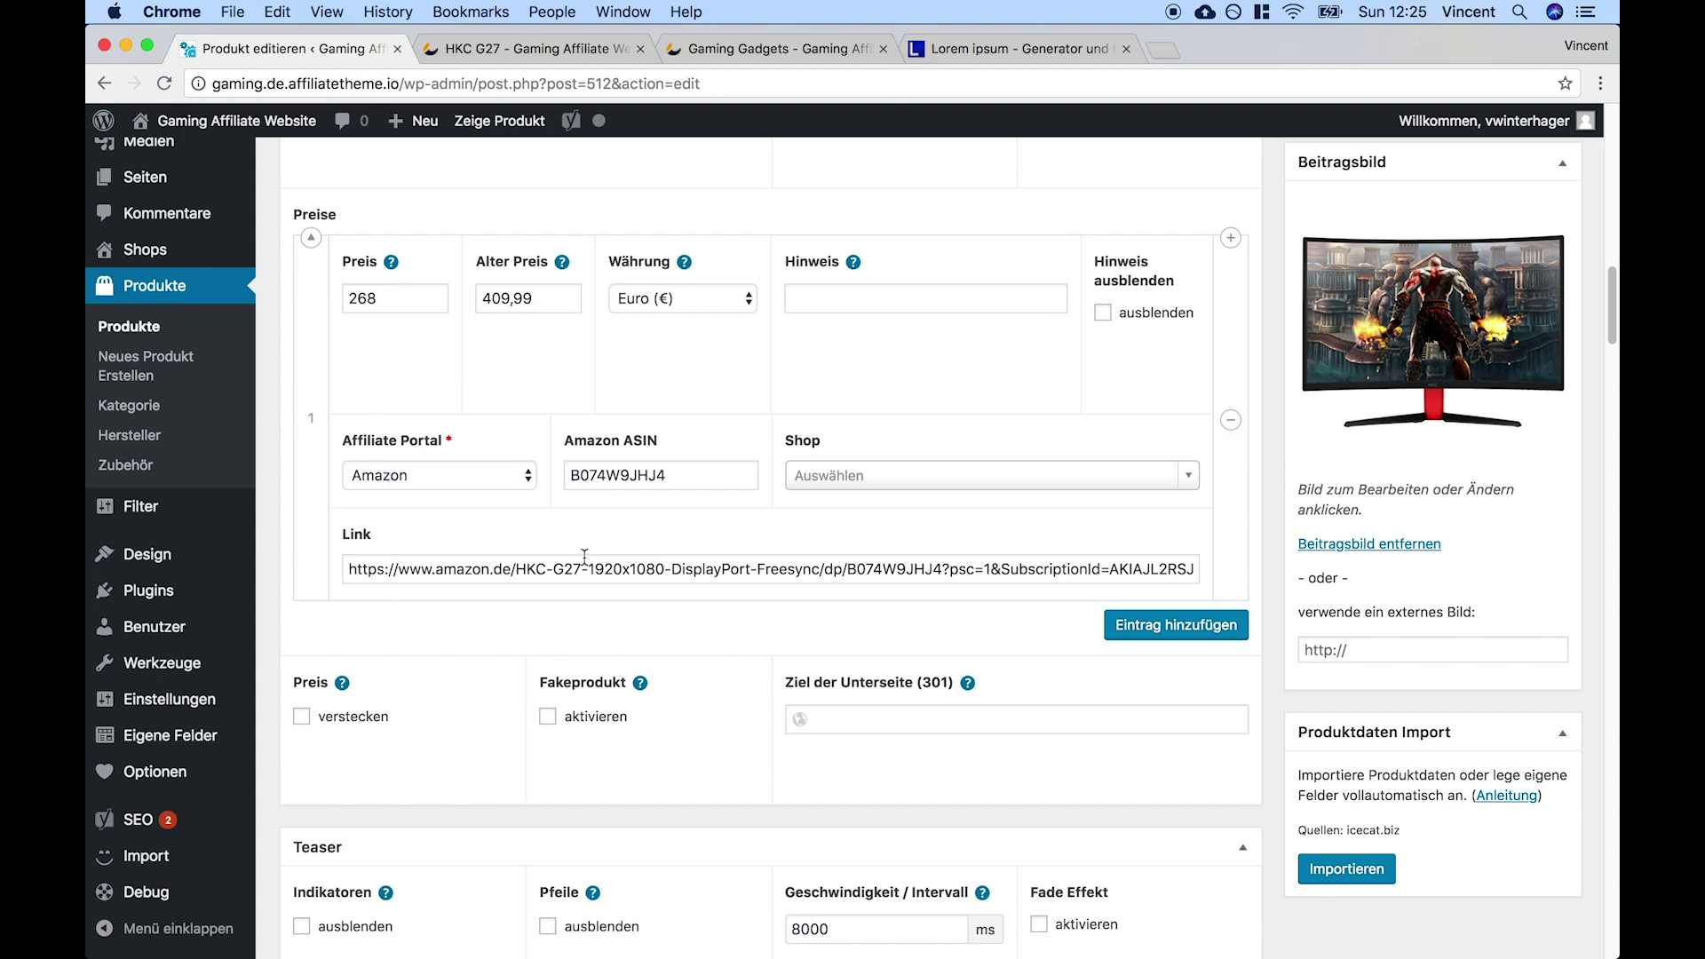
triple_click(459, 581)
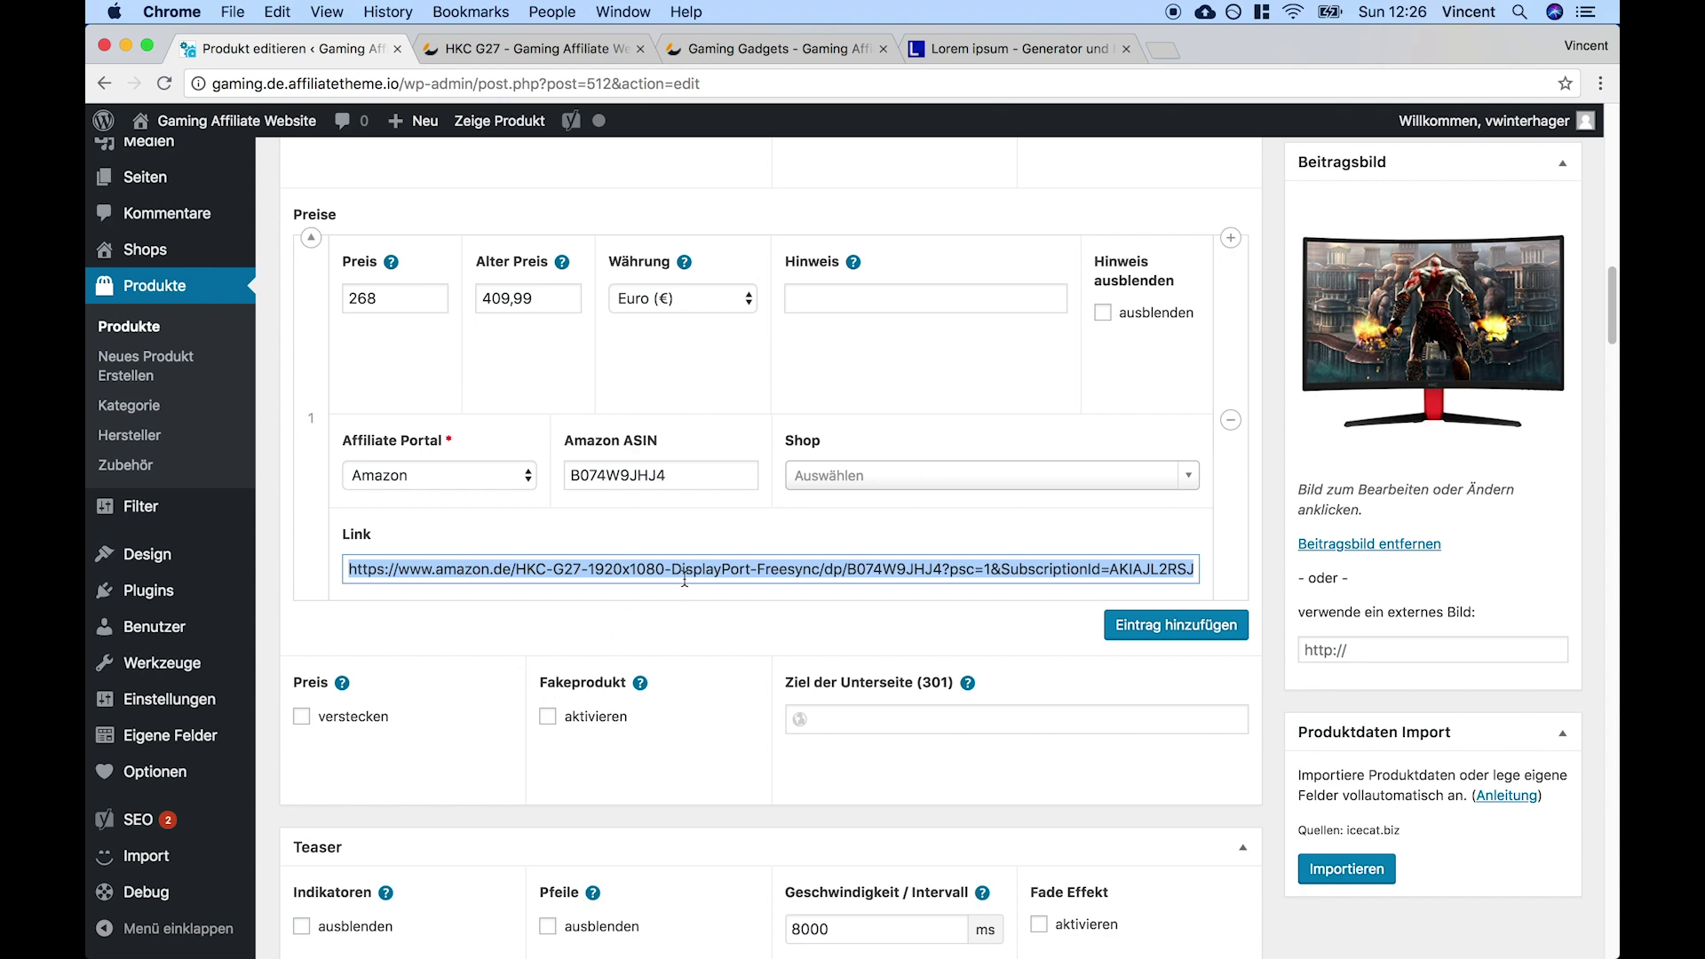
scroll(684, 582, right, 10)
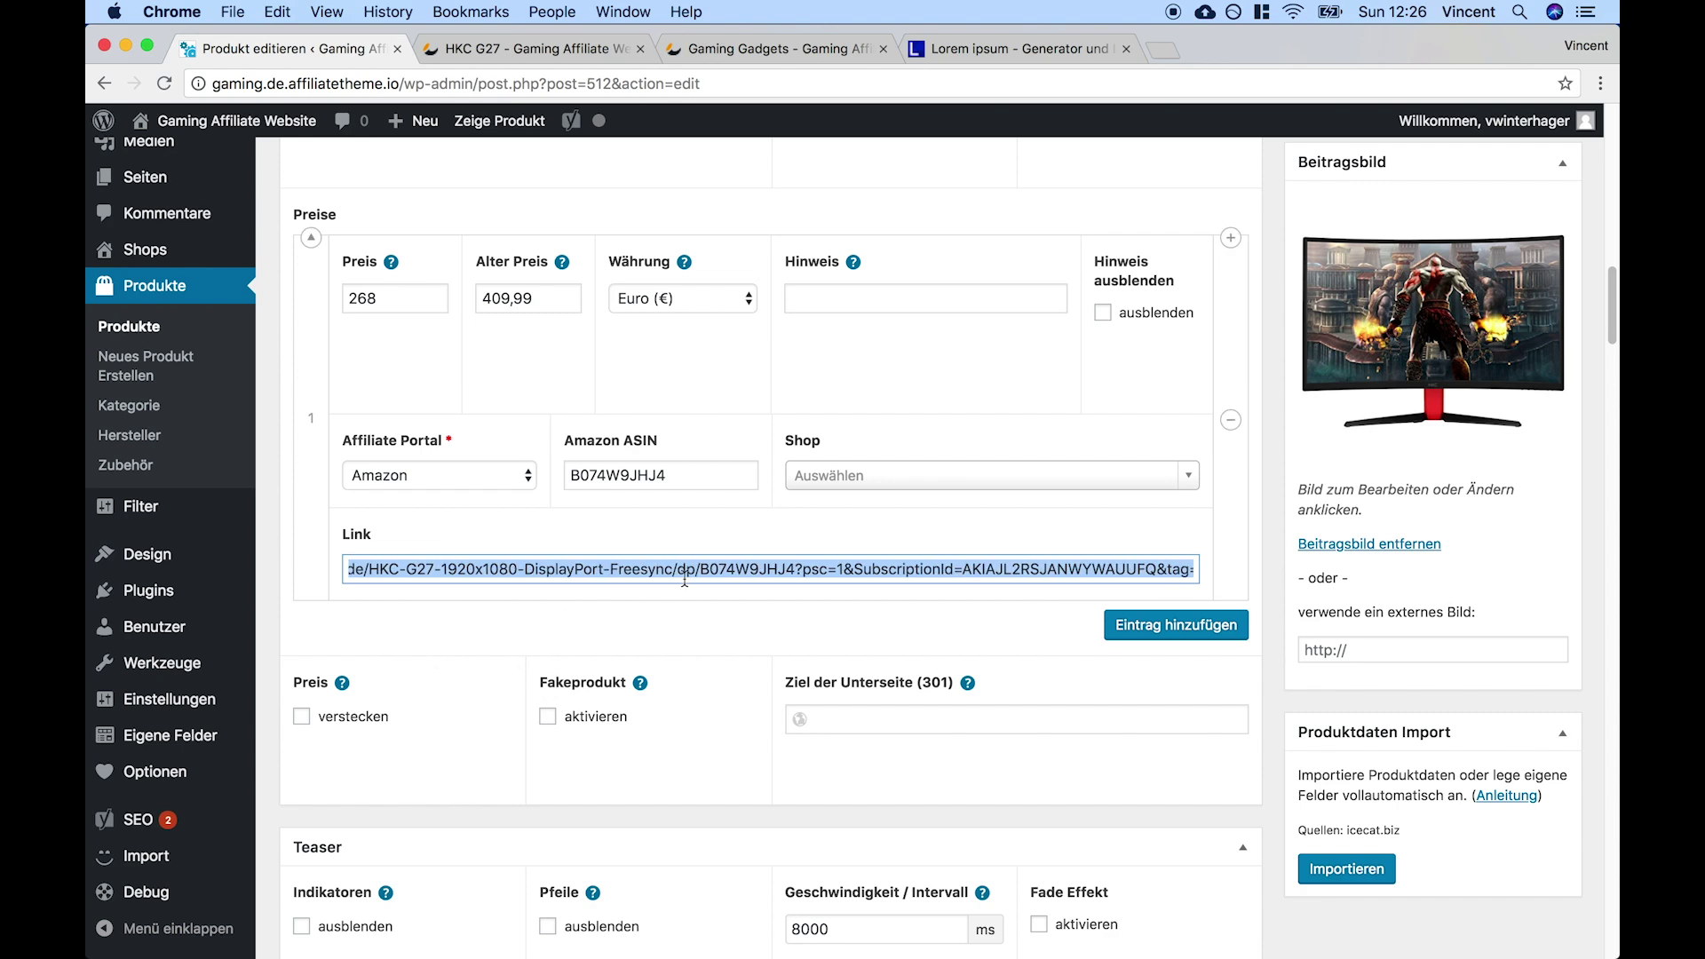
scroll(683, 582, left, 10)
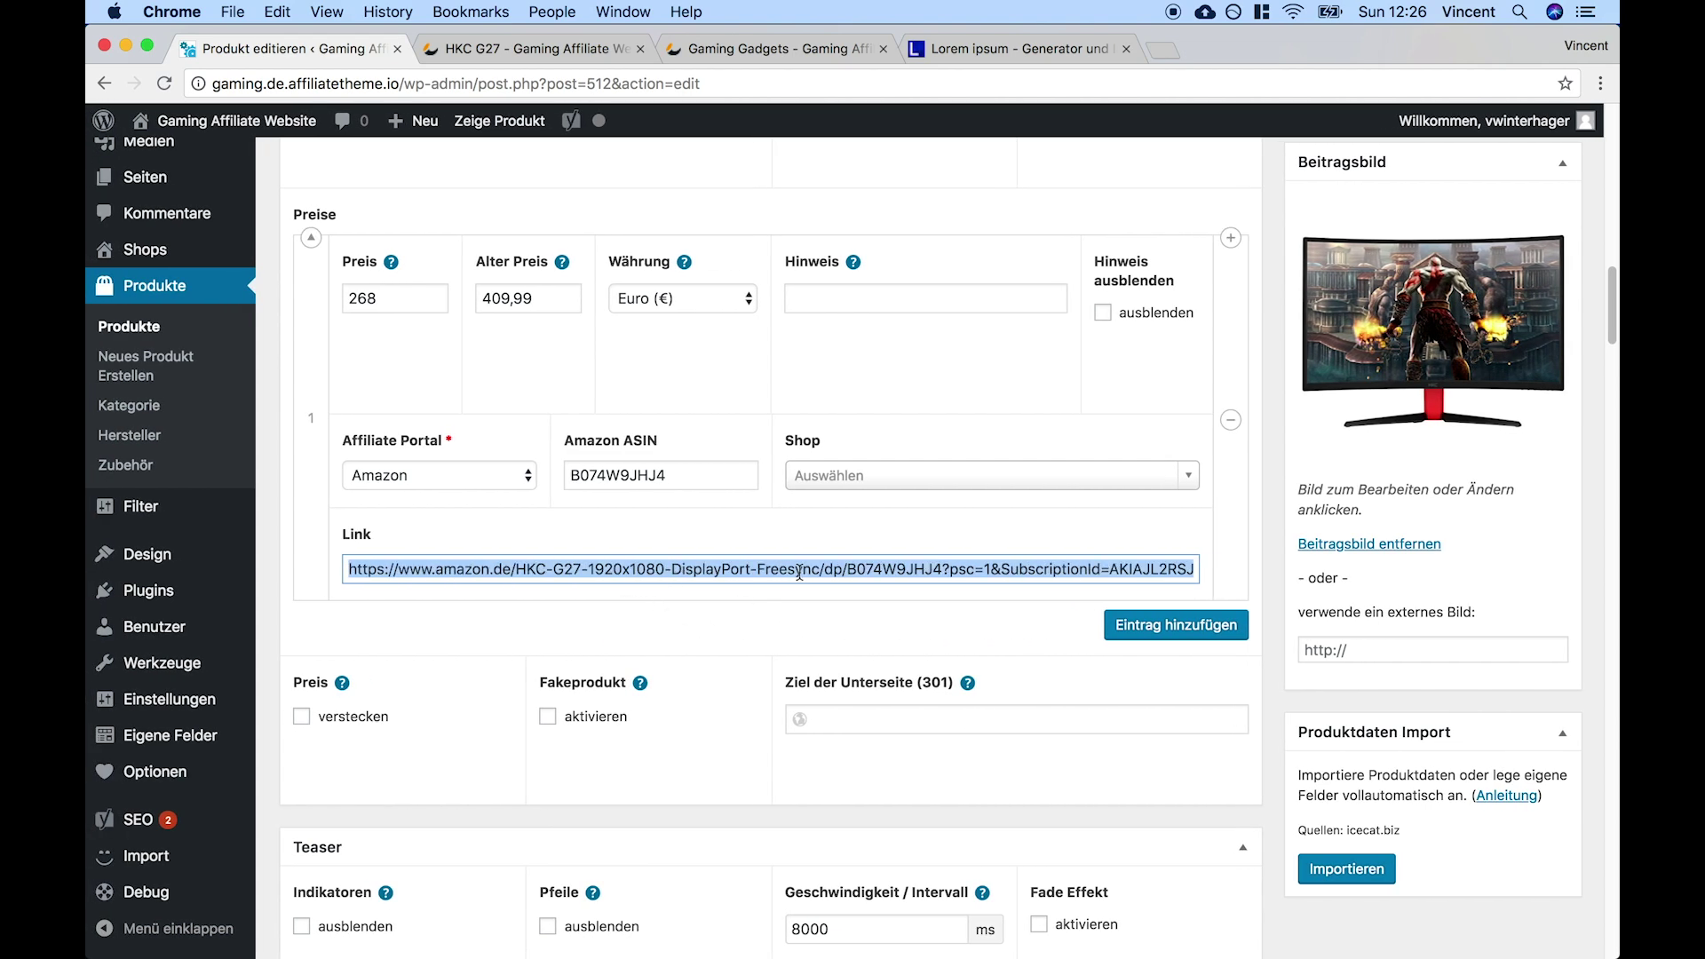
click(759, 641)
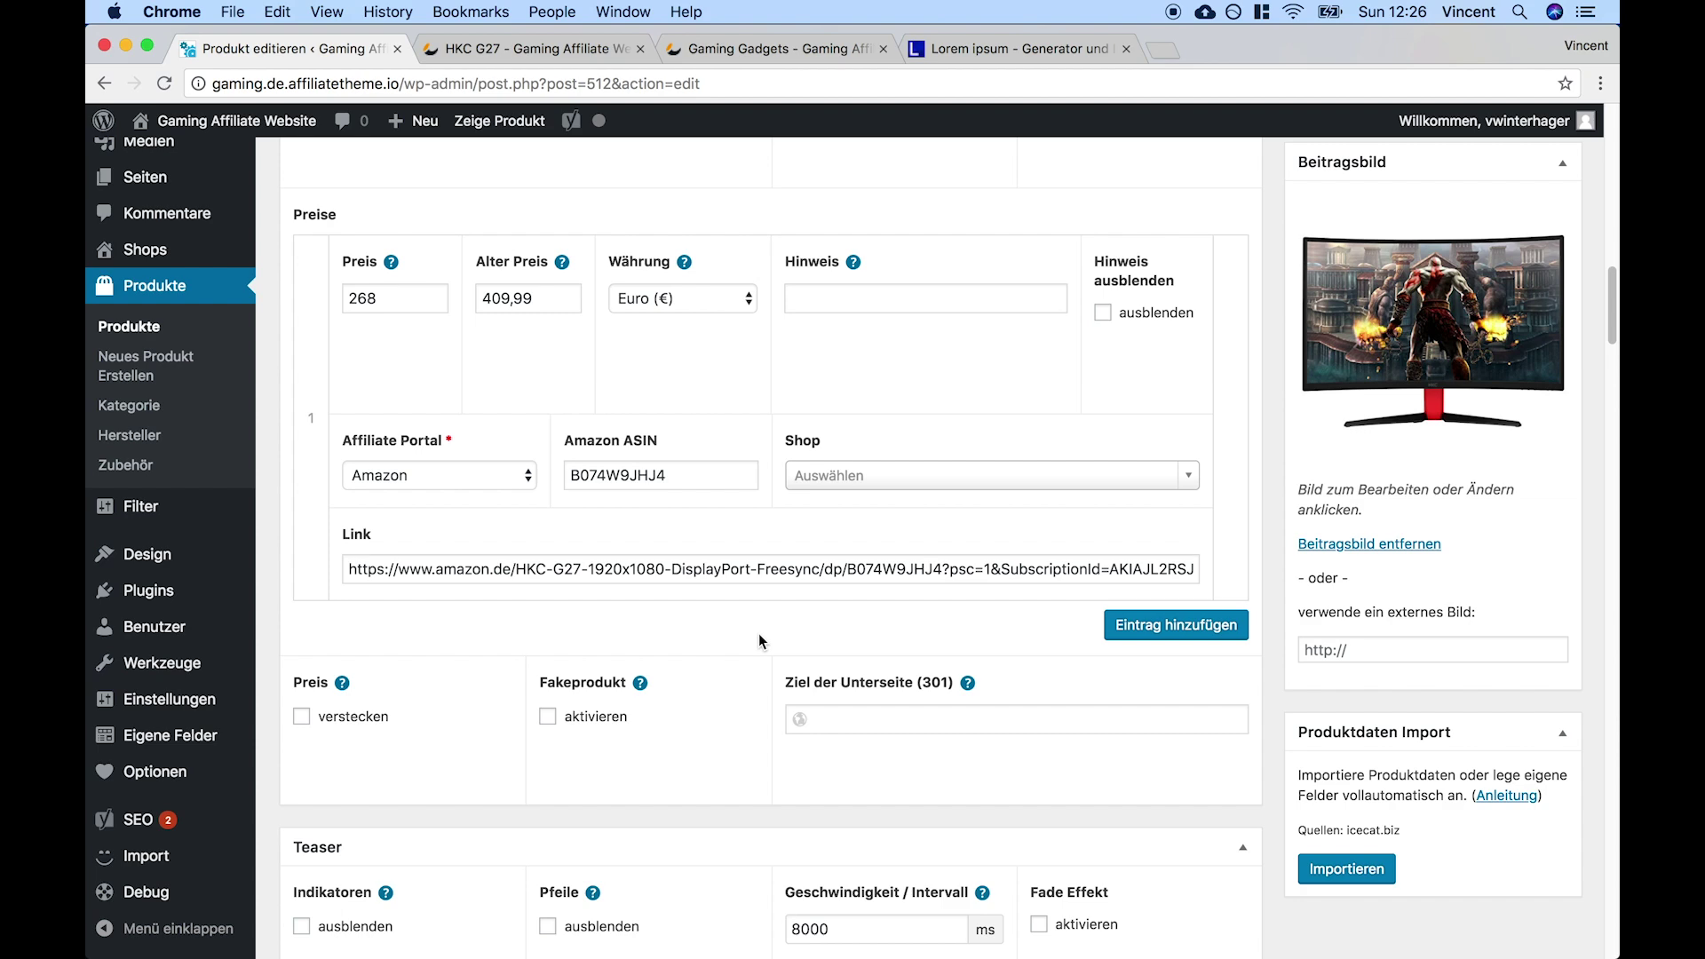
Review the price entry's Link again and check the Jetzt bei Amazon kaufen target on the public product page
scroll(759, 641, down, 2)
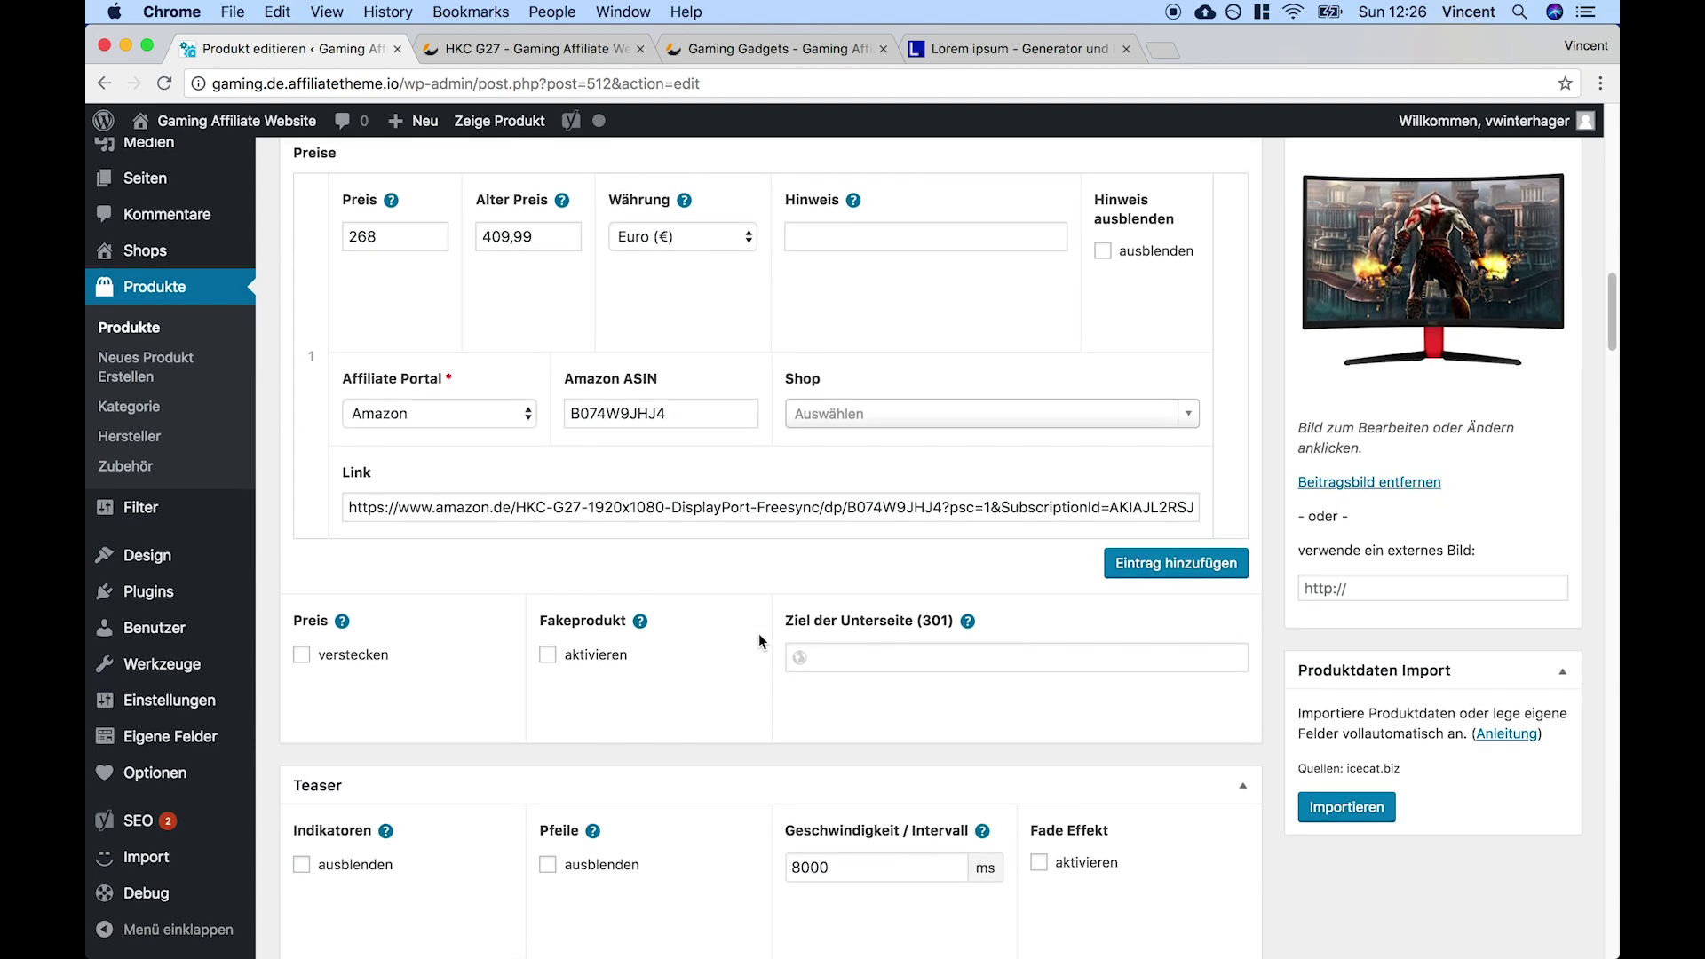
mouse_move(133, 772)
mouse_move(185, 854)
triple_click(626, 507)
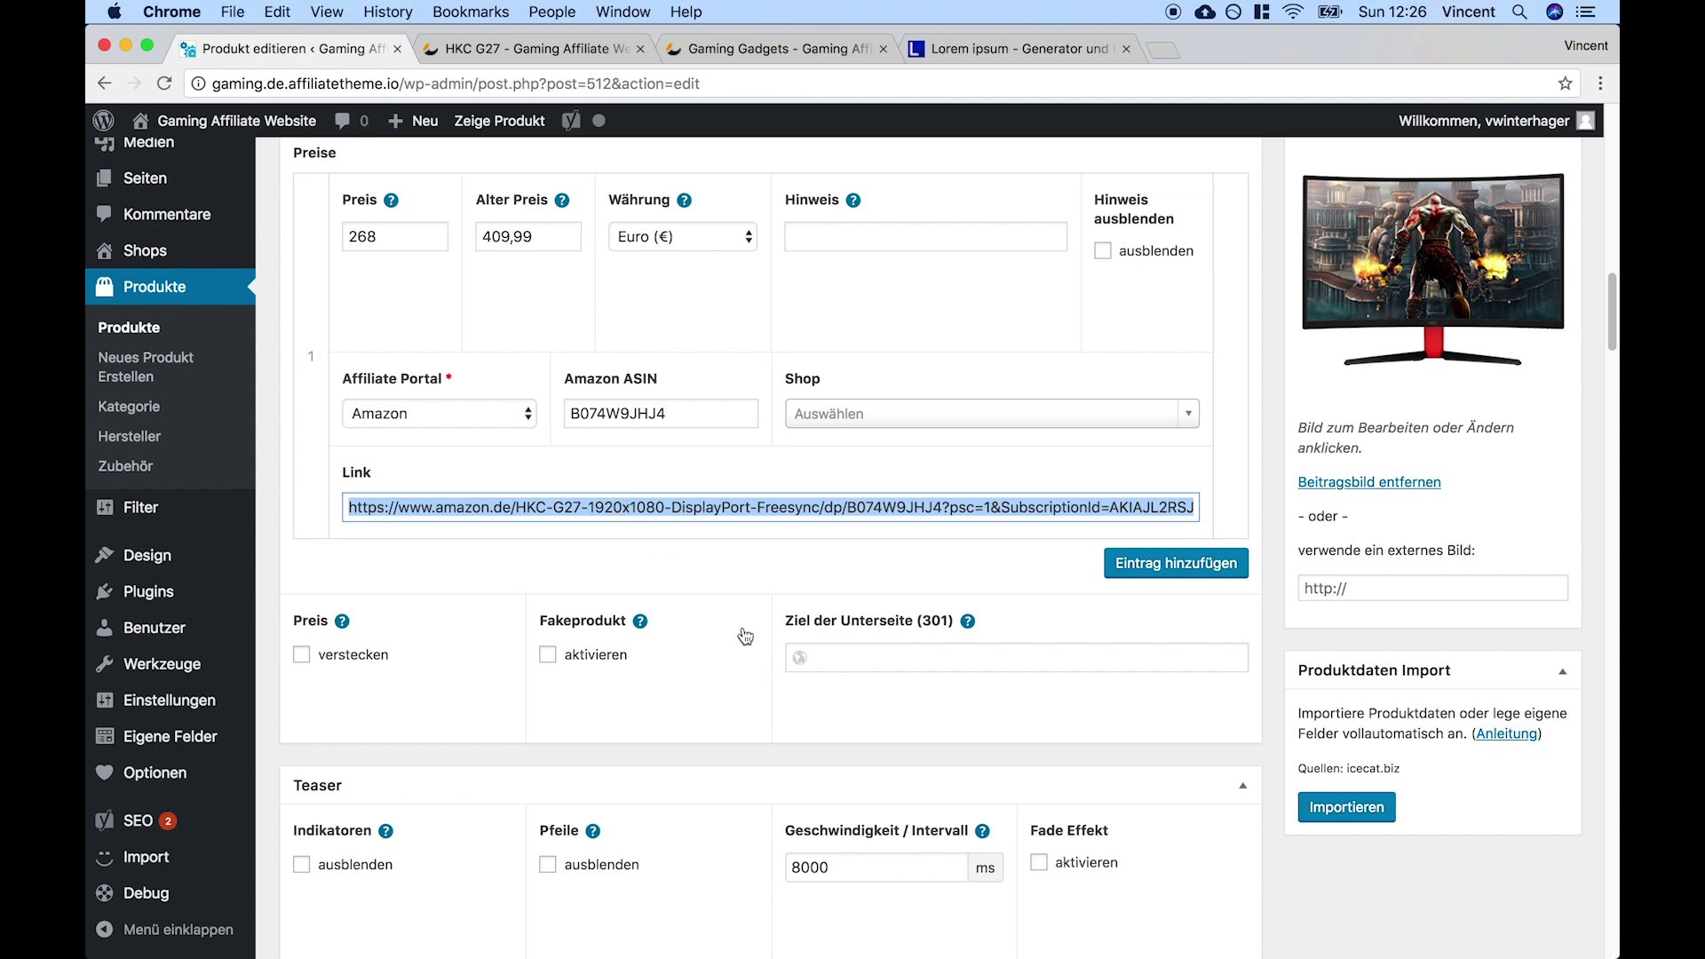
click(503, 721)
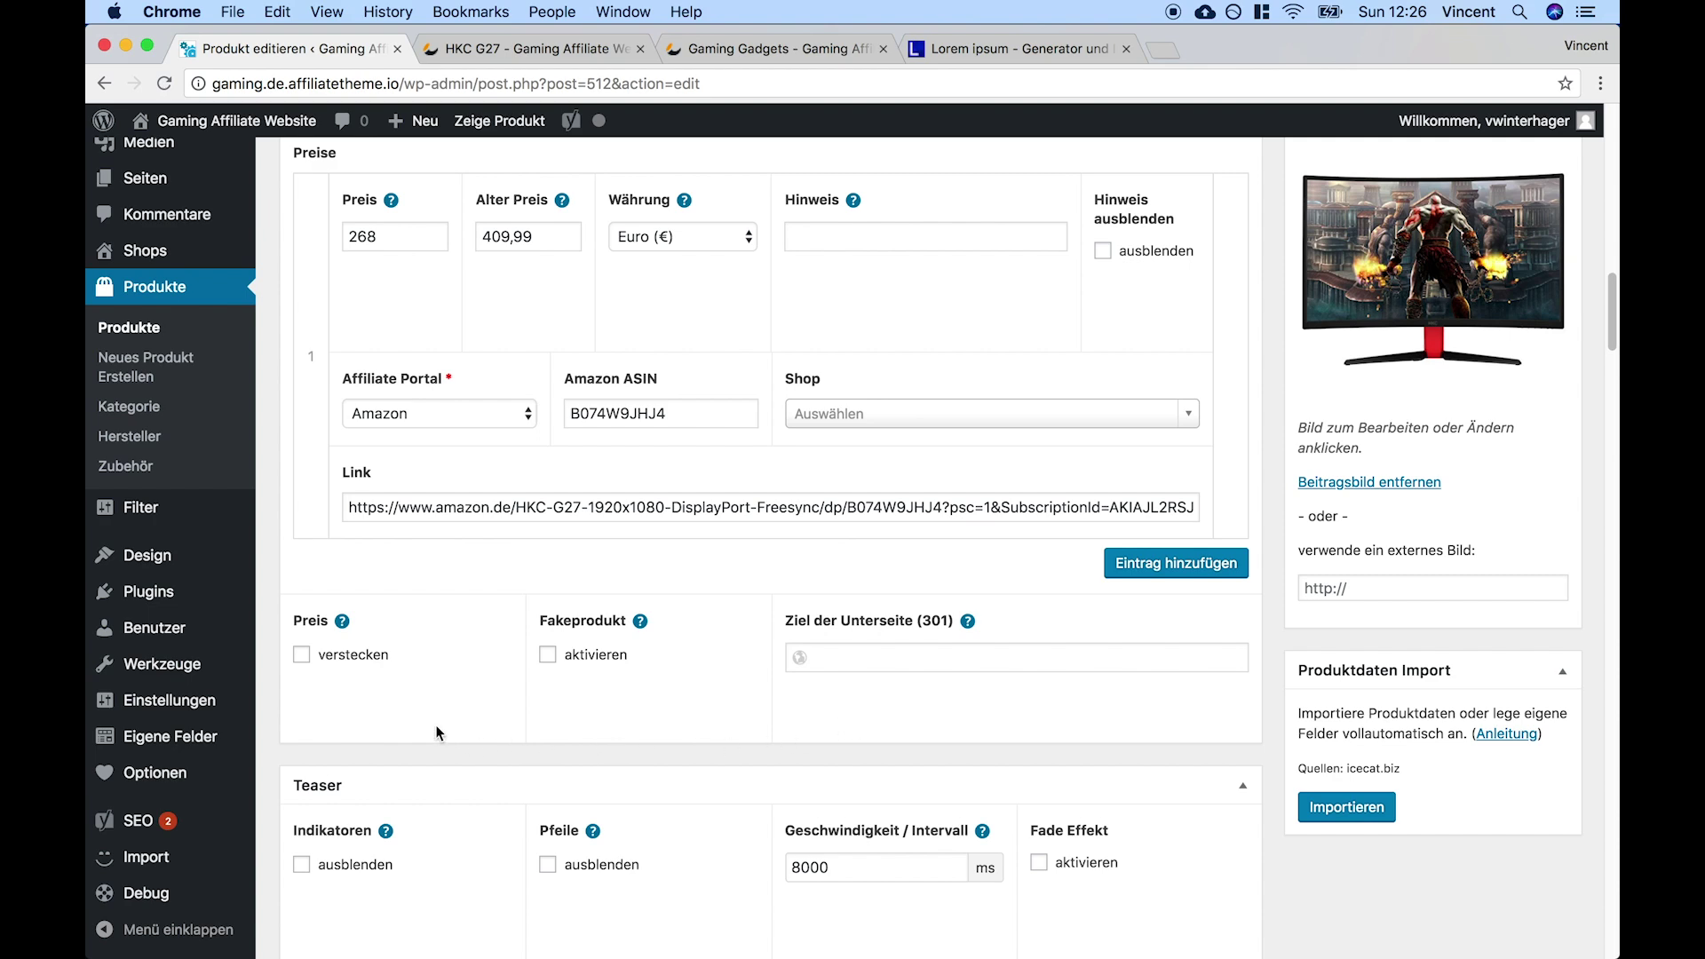
click(552, 48)
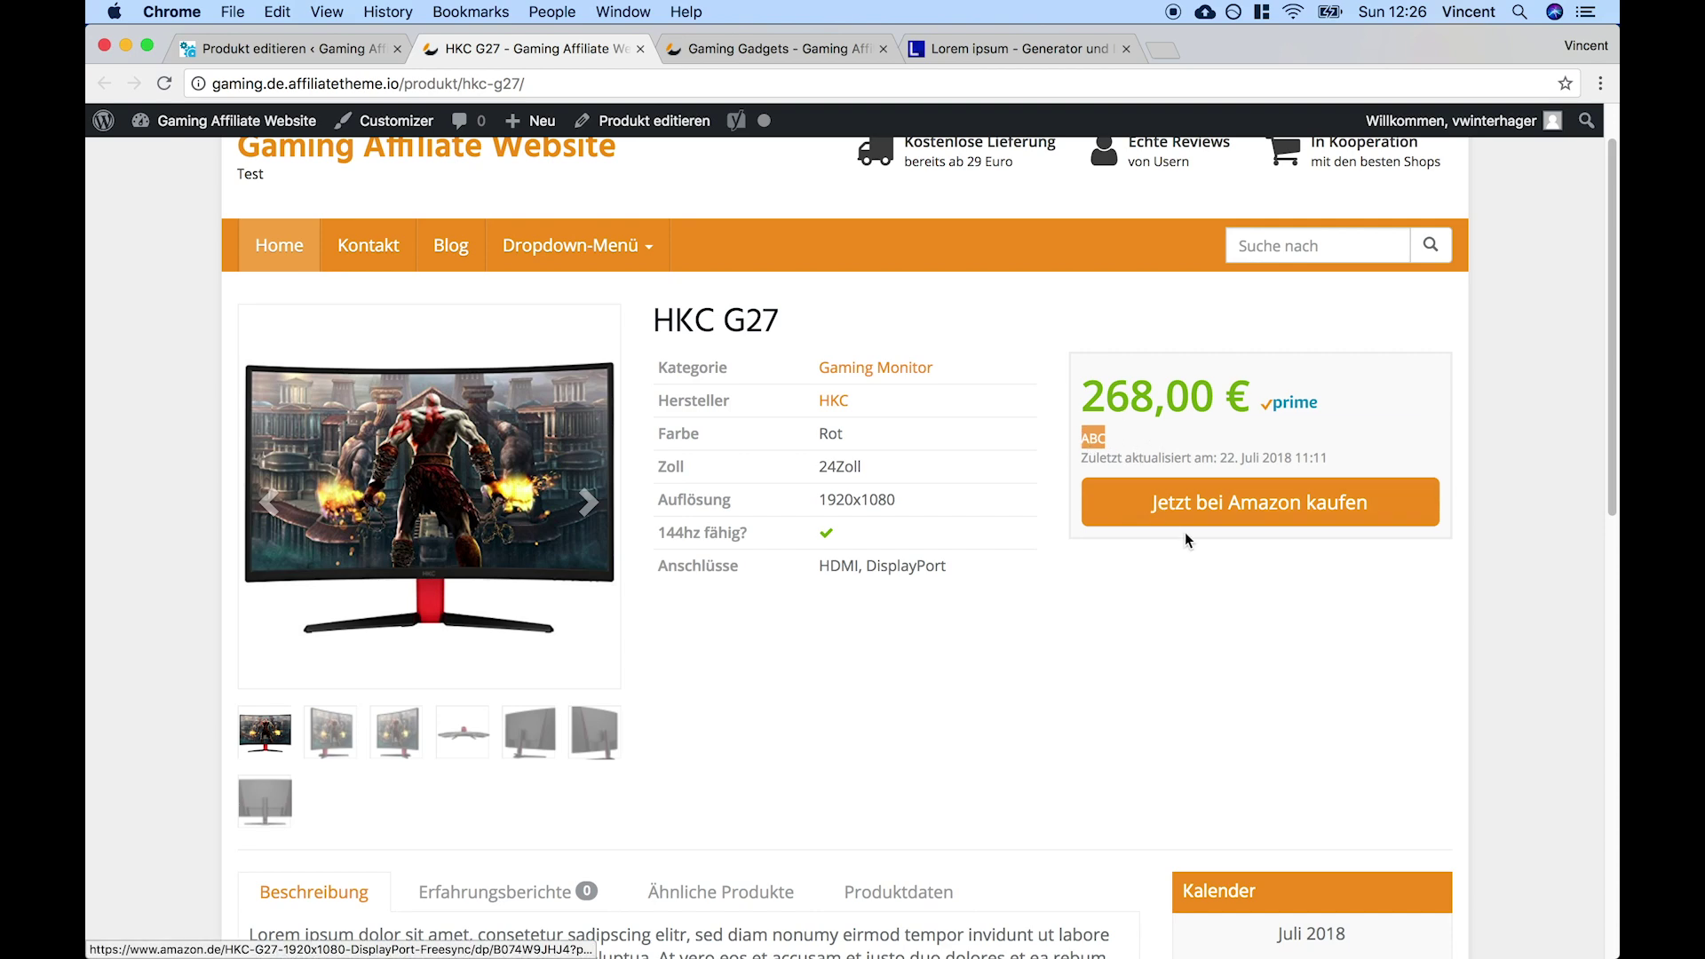
click(262, 39)
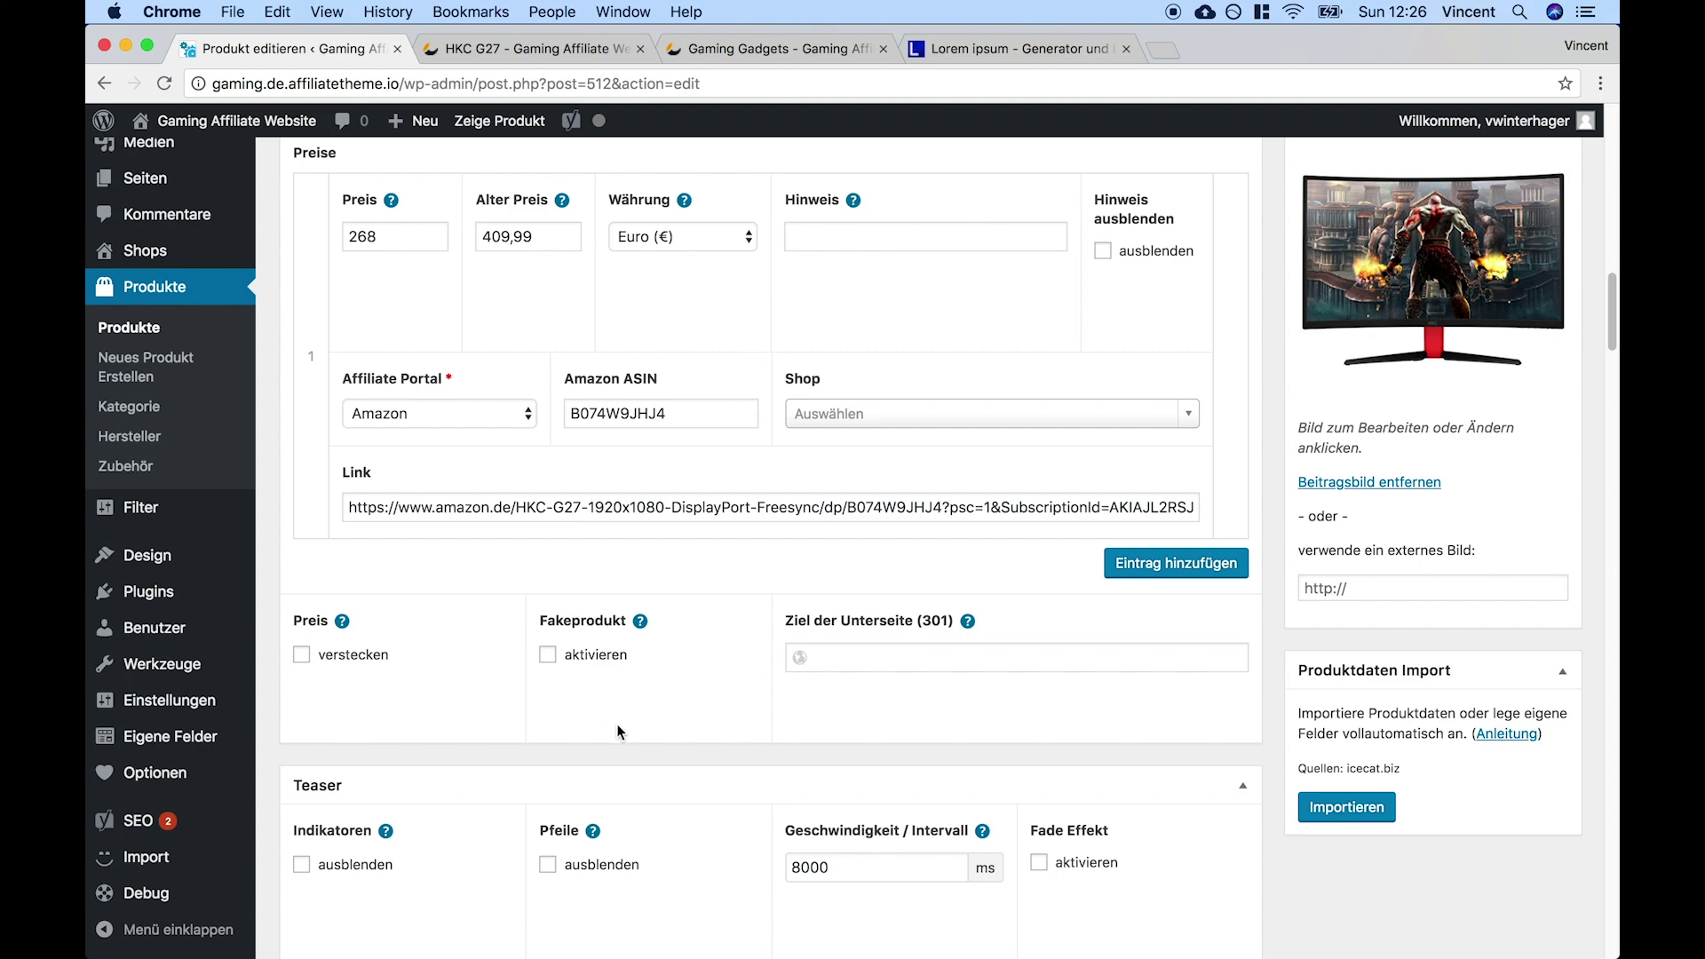
Activate the Fakeprodukt option for the HKC G27 and update the product
click(610, 662)
scroll(897, 572, up, 20)
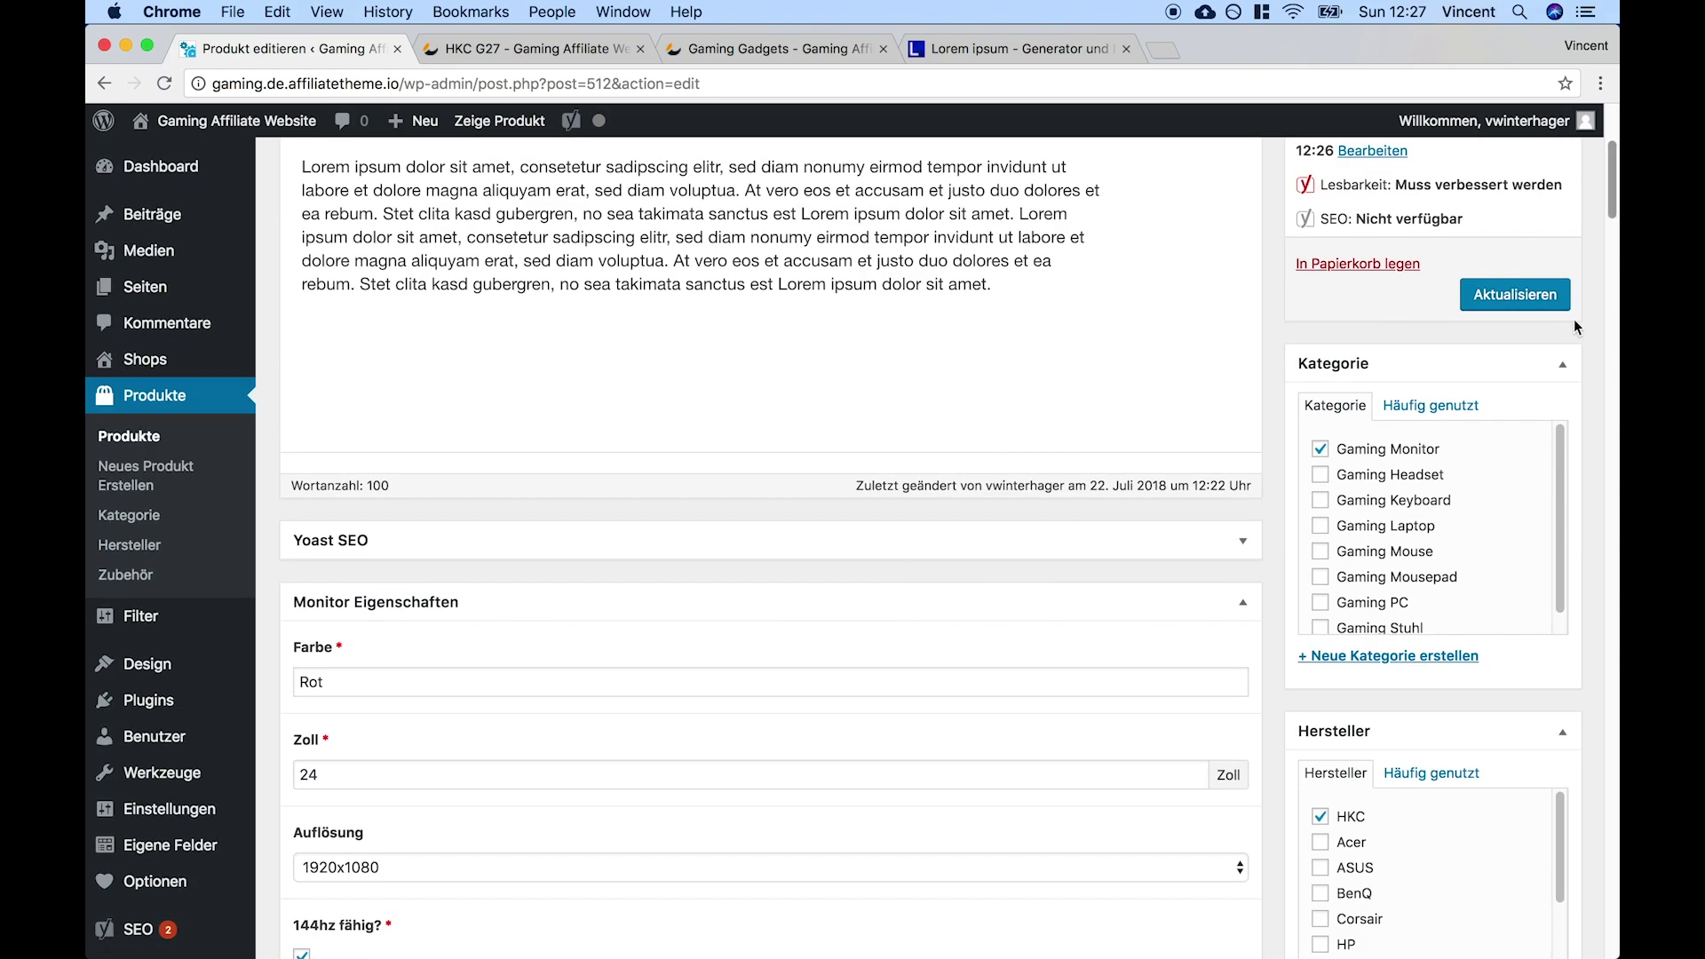
click(1520, 296)
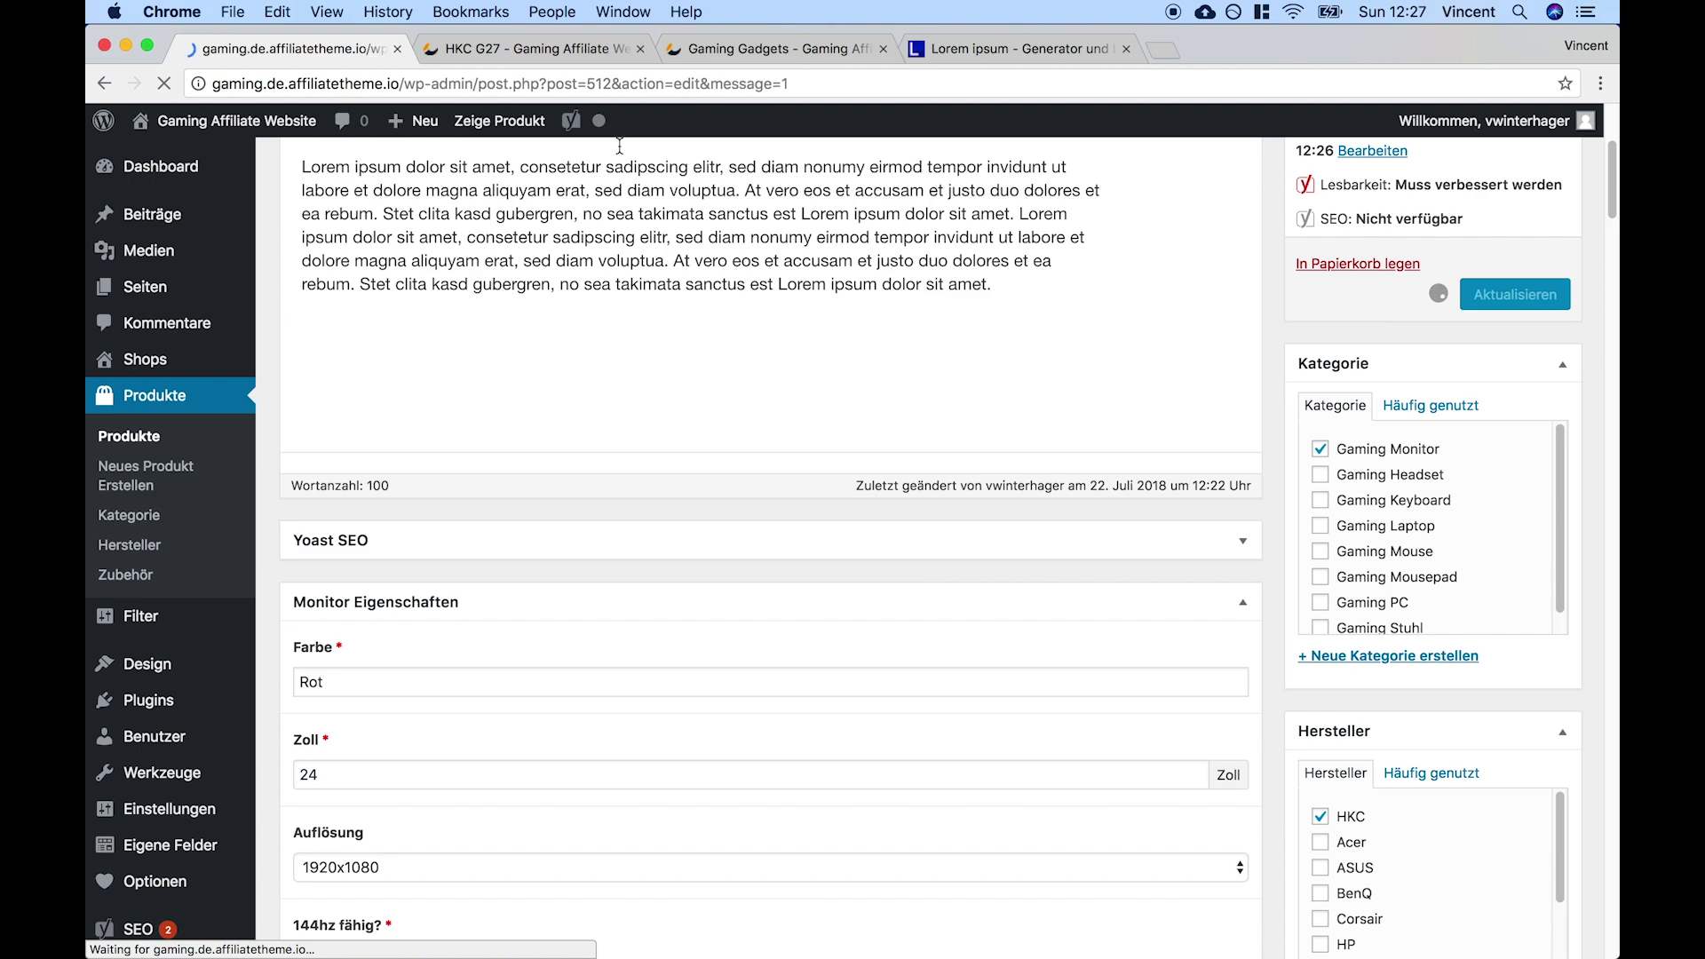
Reload the public homepage, check the HKC G27's buttons in the comparison table, and test where its Kaufen link leads
click(770, 46)
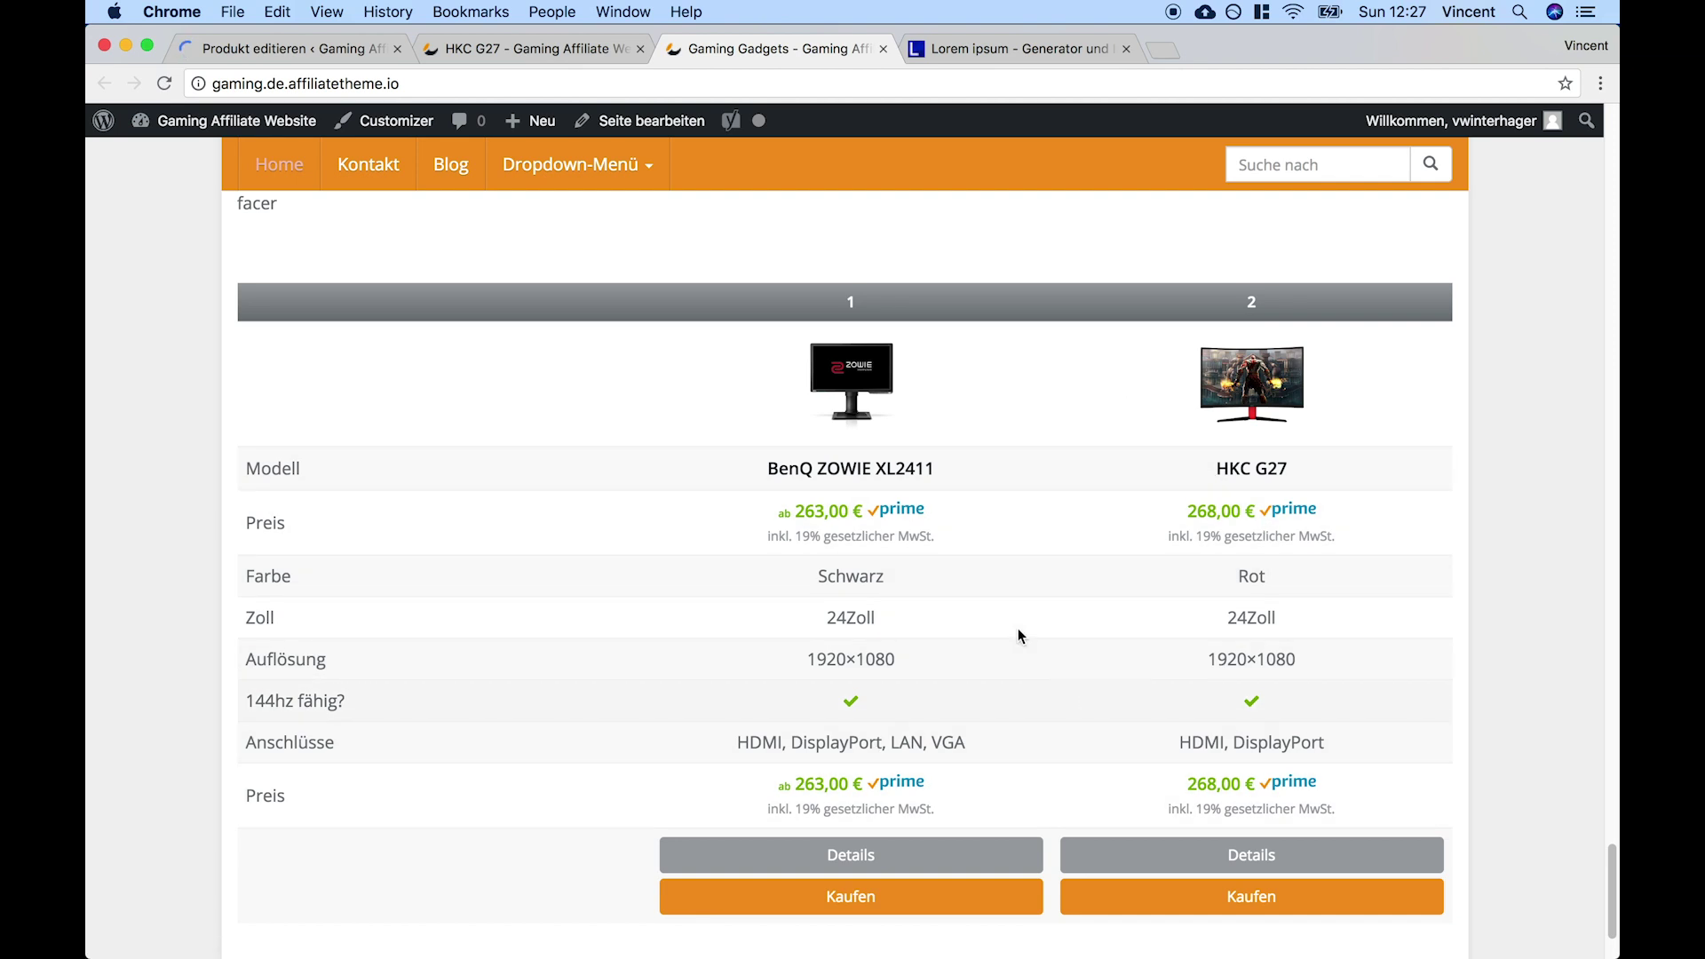
click(172, 89)
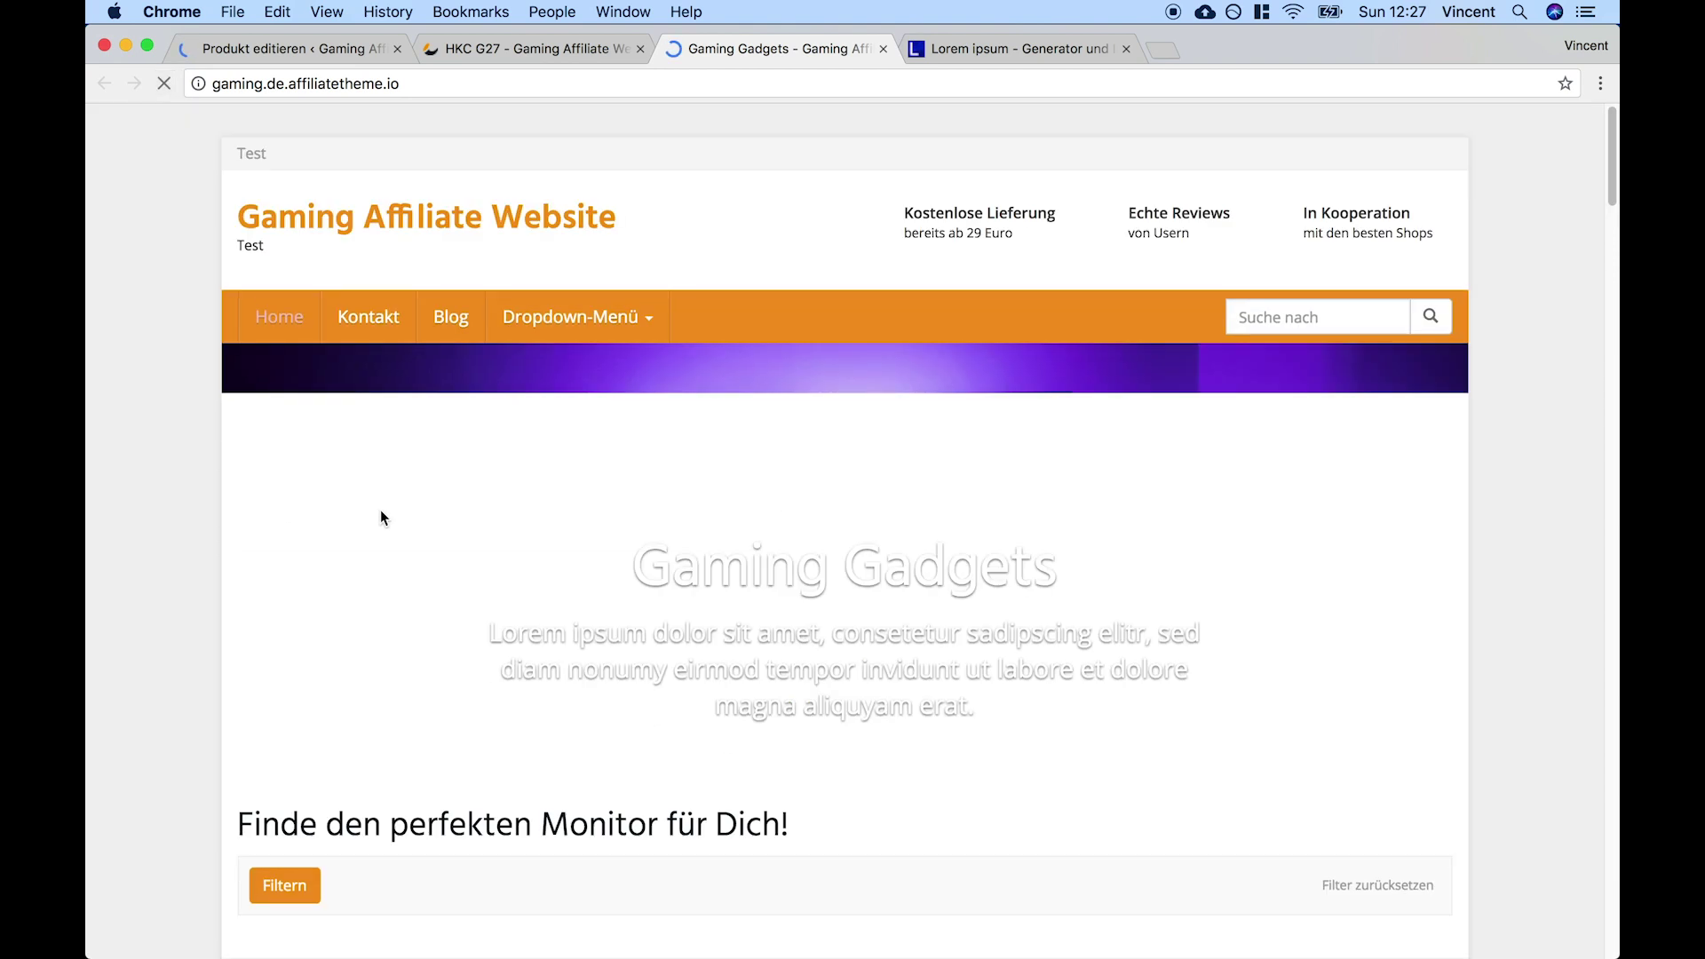
scroll(486, 637, down, 2)
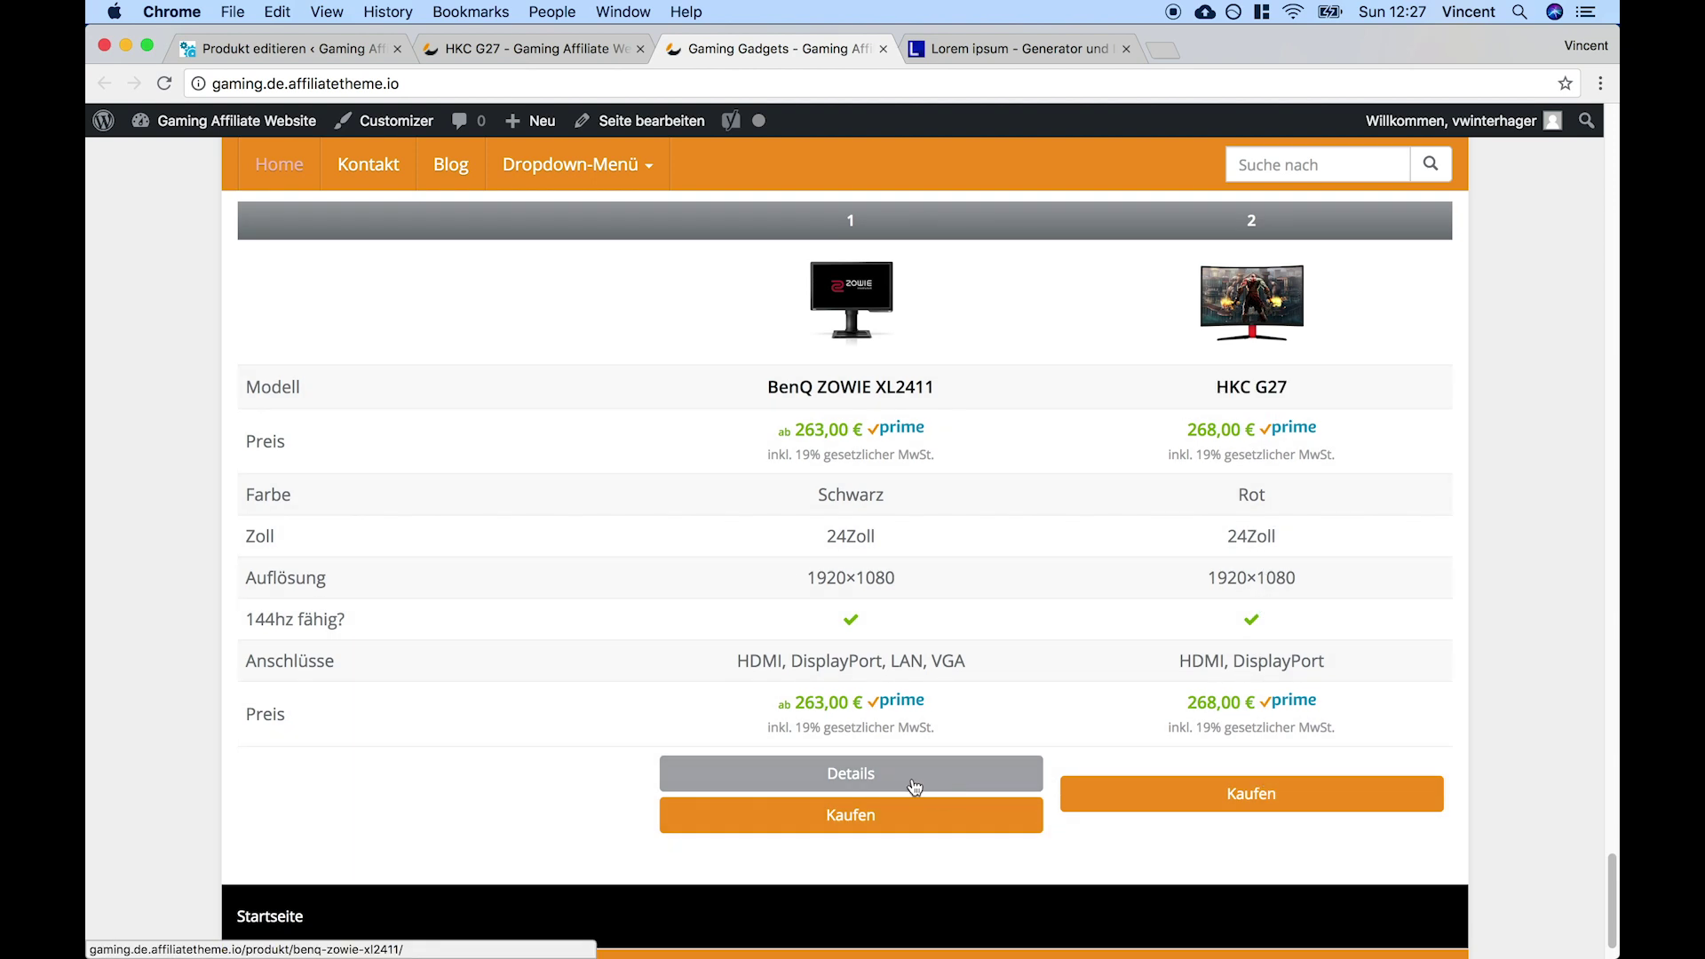
click(1127, 803)
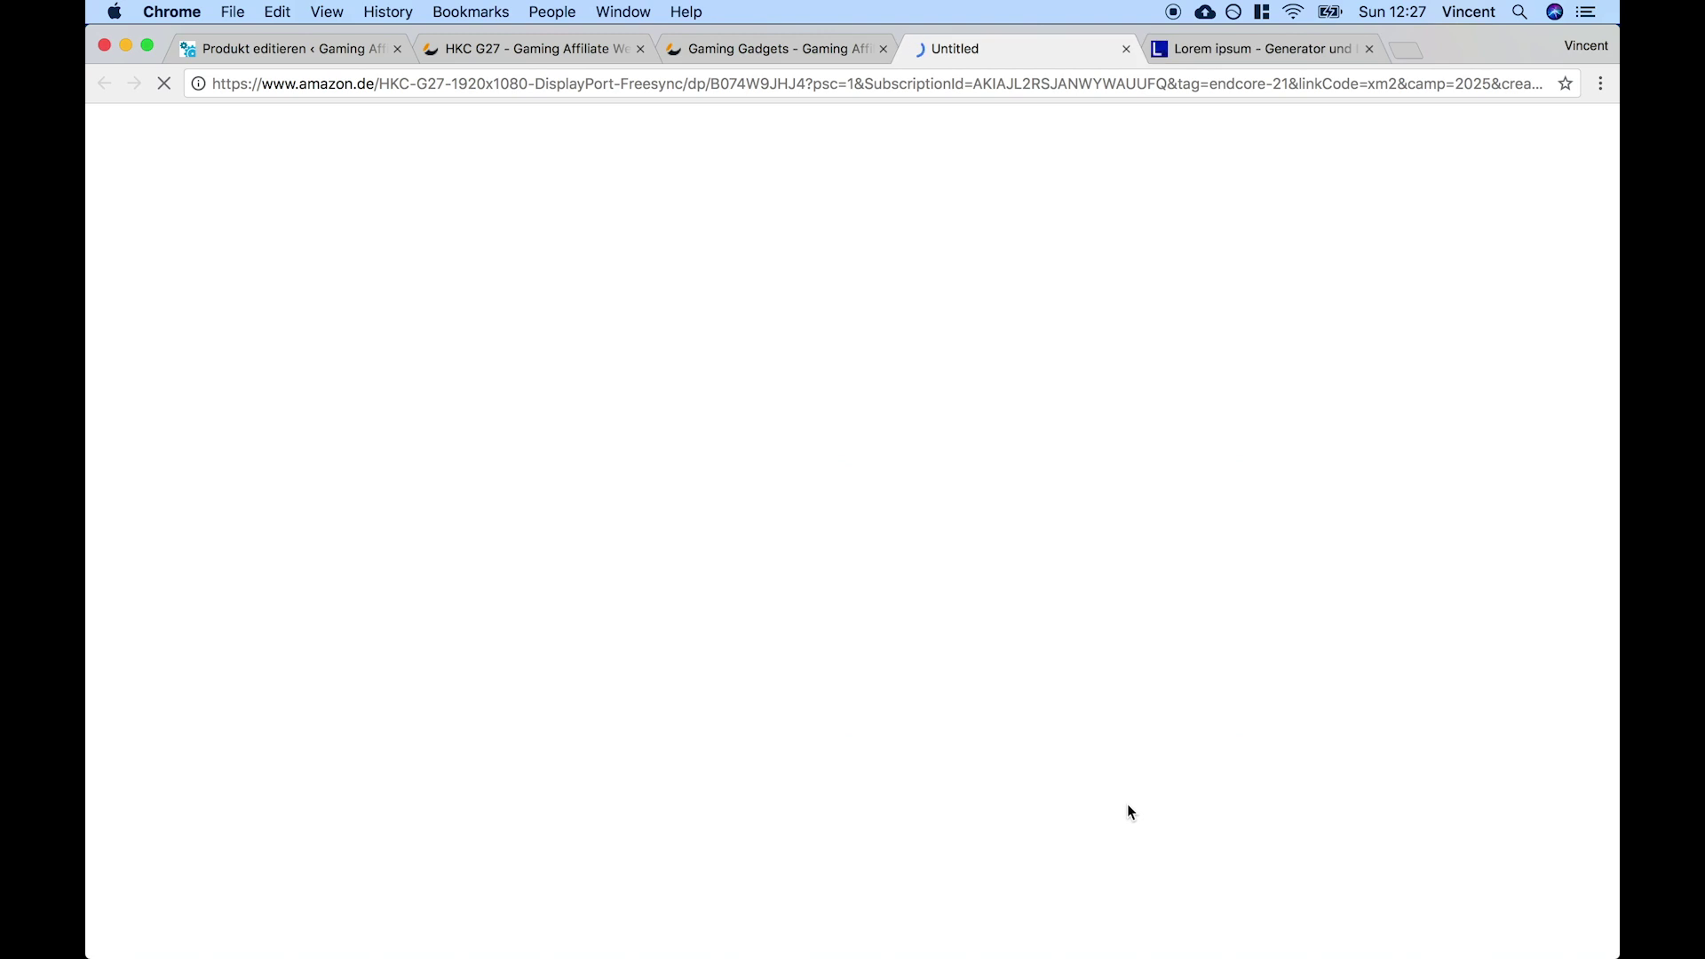
click(1124, 49)
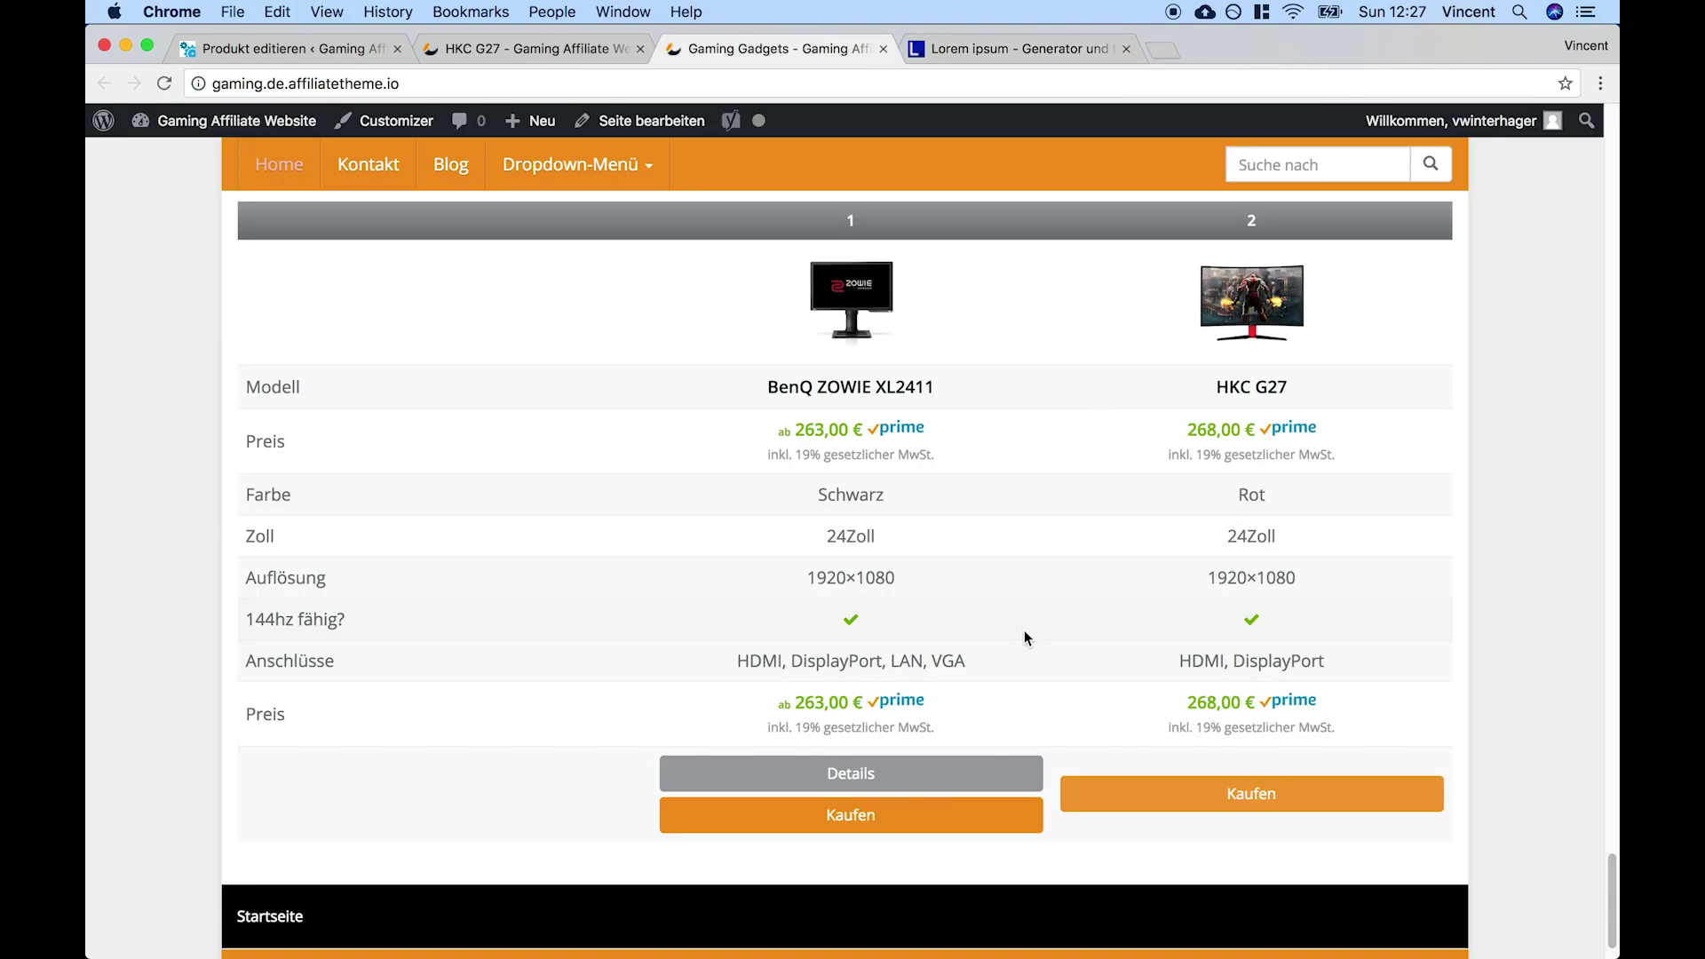
Compare the public HKC G27 product page with its homepage Kaufen link target, and return to the admin tab
click(508, 45)
scroll(820, 424, up, 2)
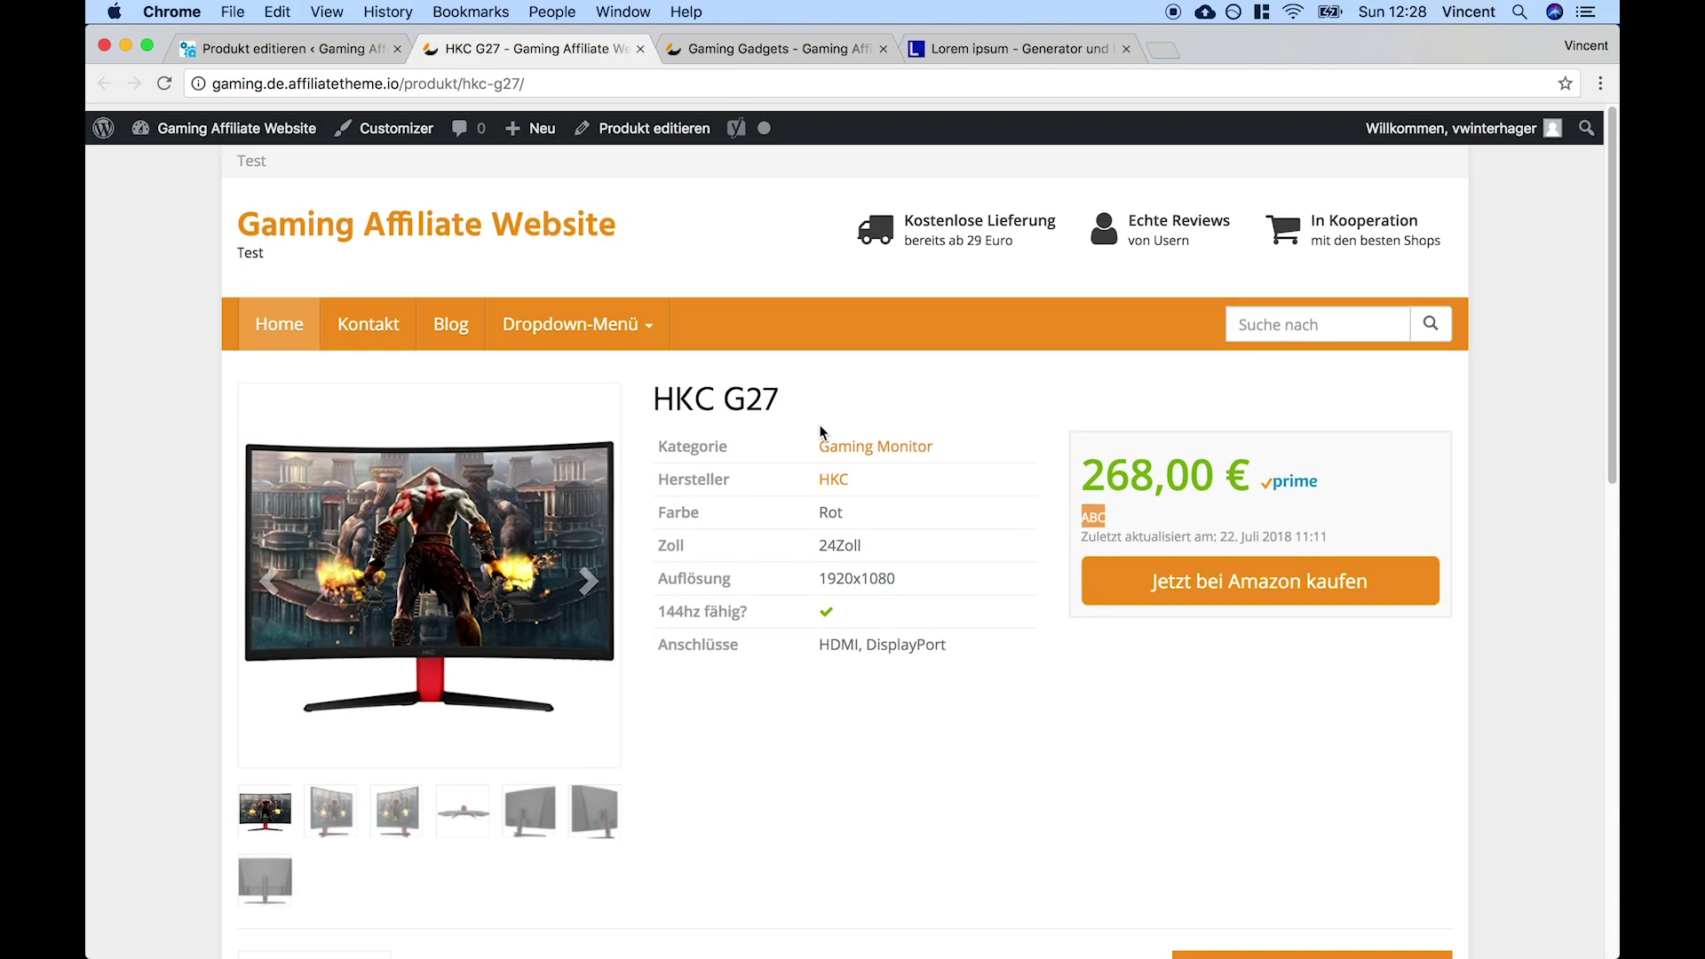
click(730, 51)
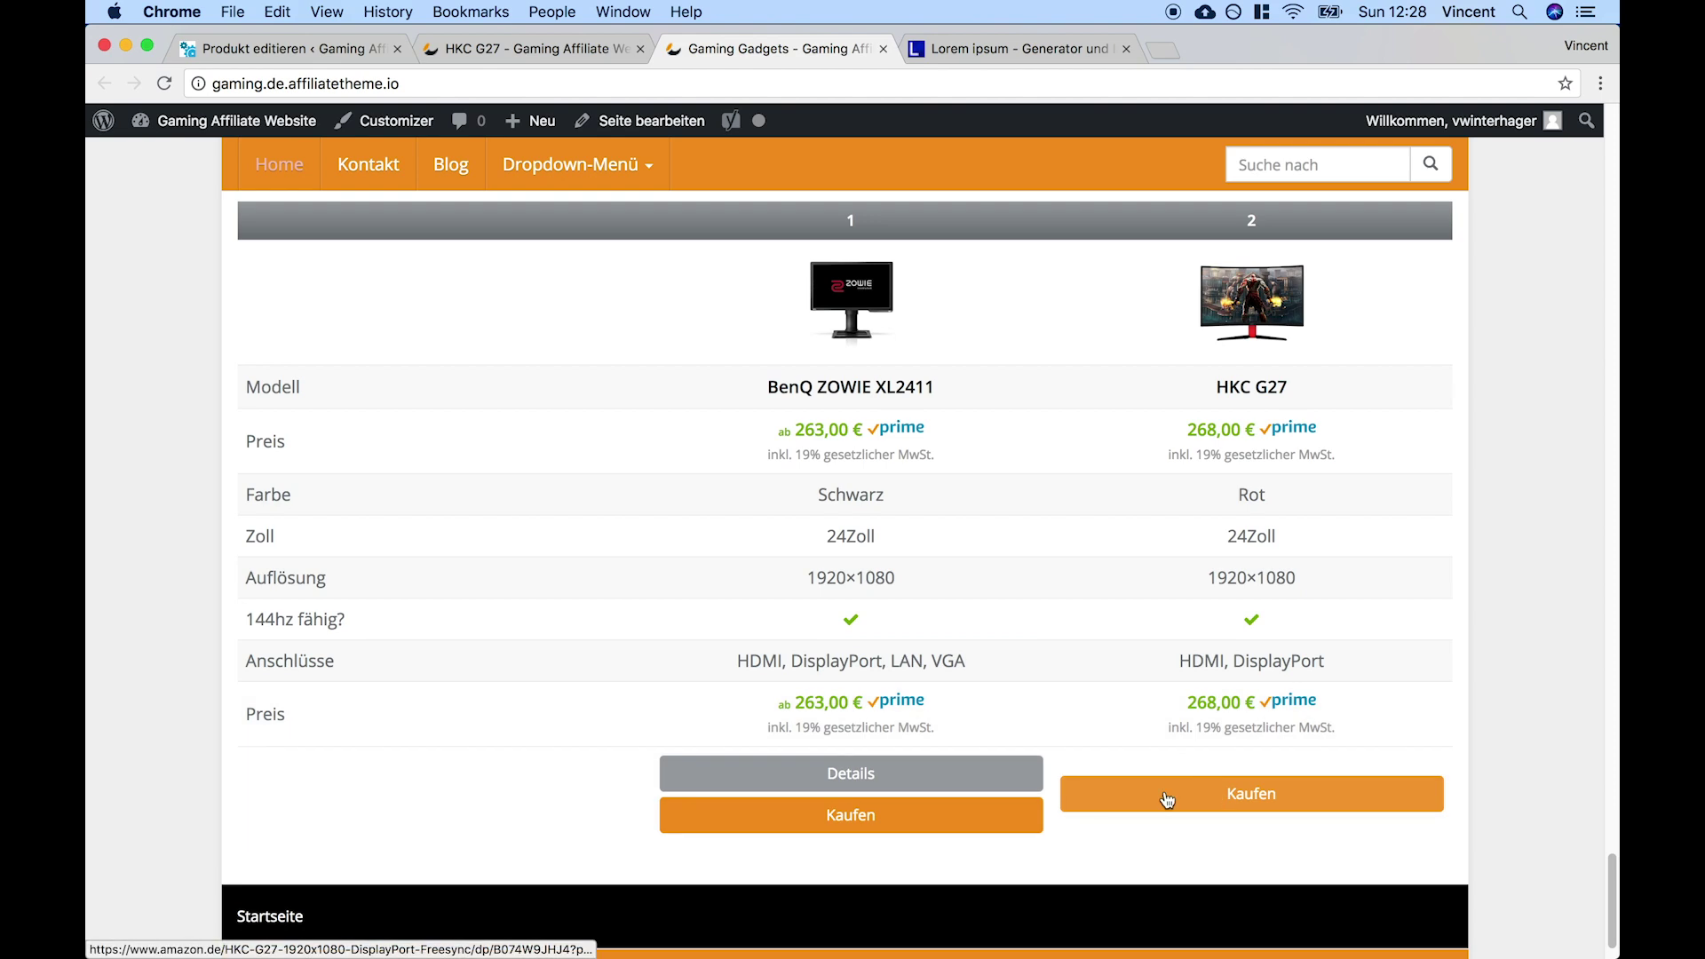
click(274, 59)
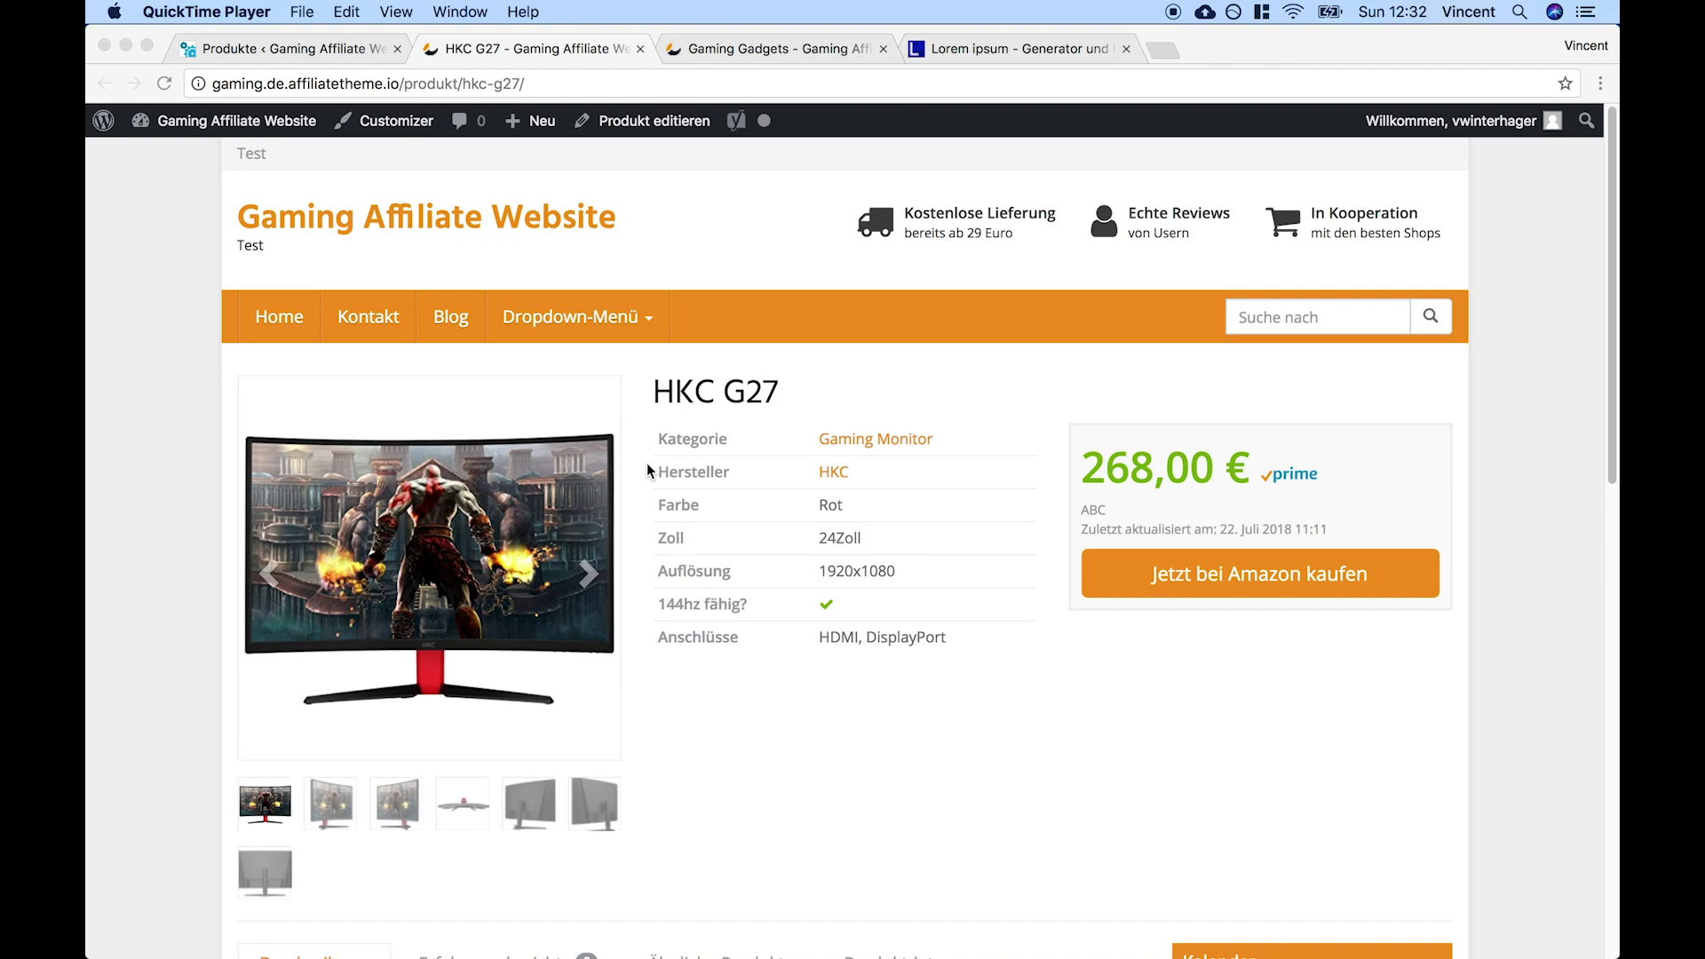
Open the HKC G27 for editing from its public page, deactivate Fakeprodukt, and update the product
click(641, 120)
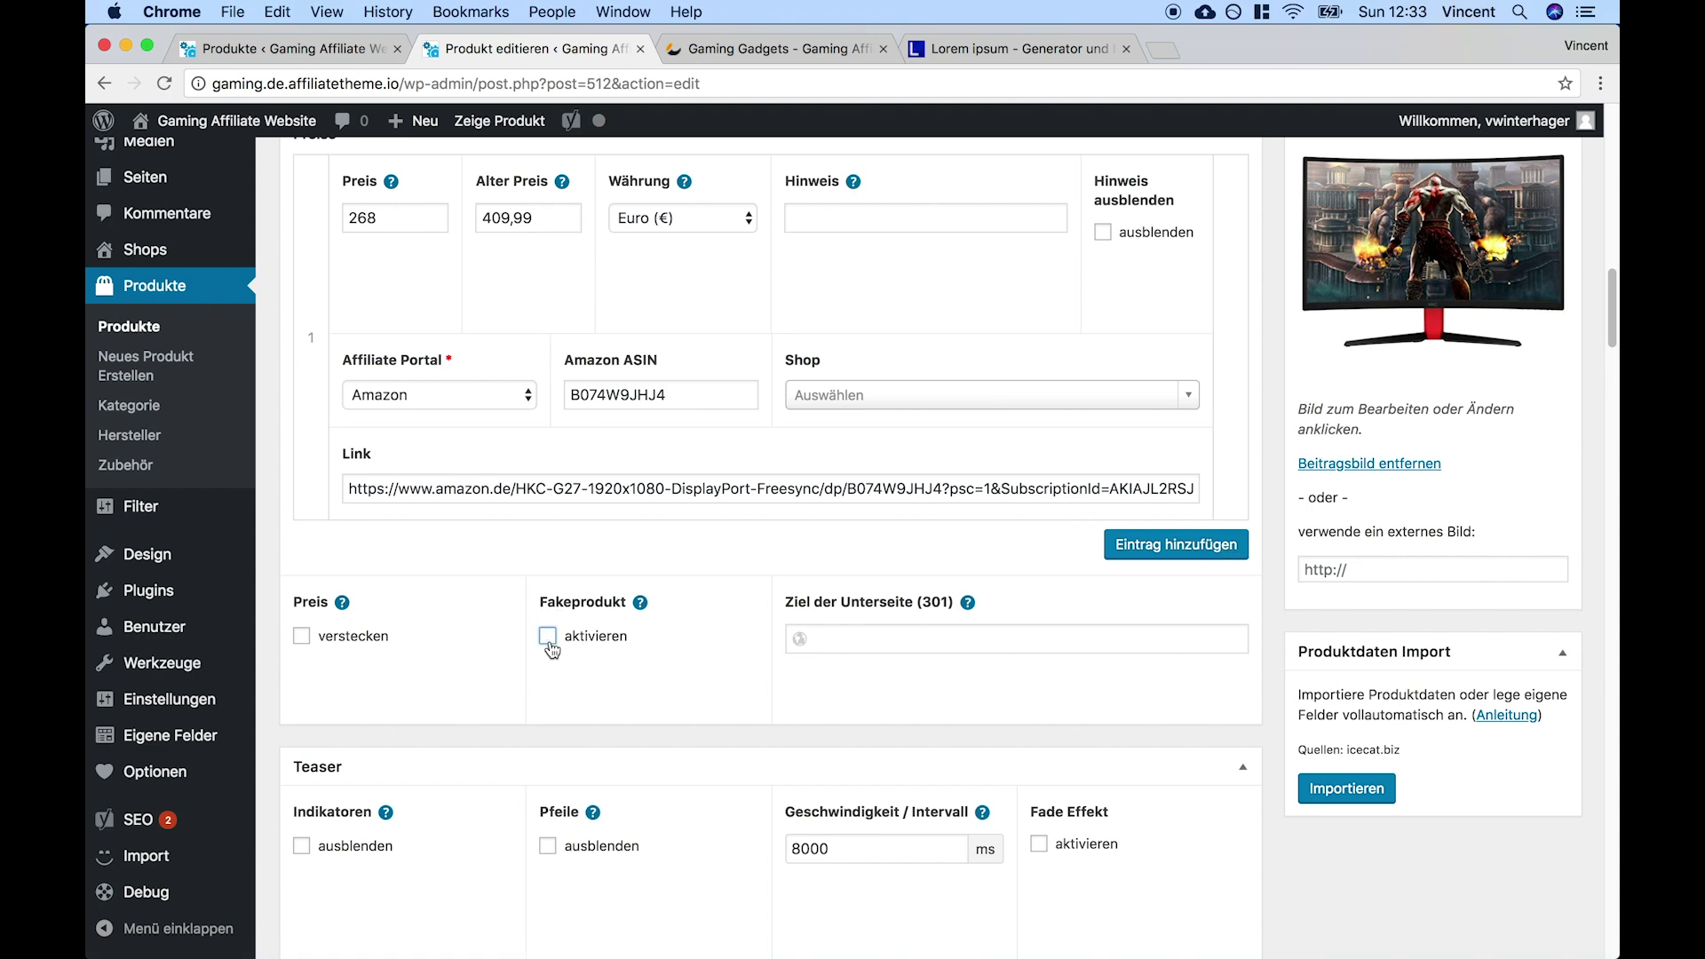
scroll(1180, 462, up, 20)
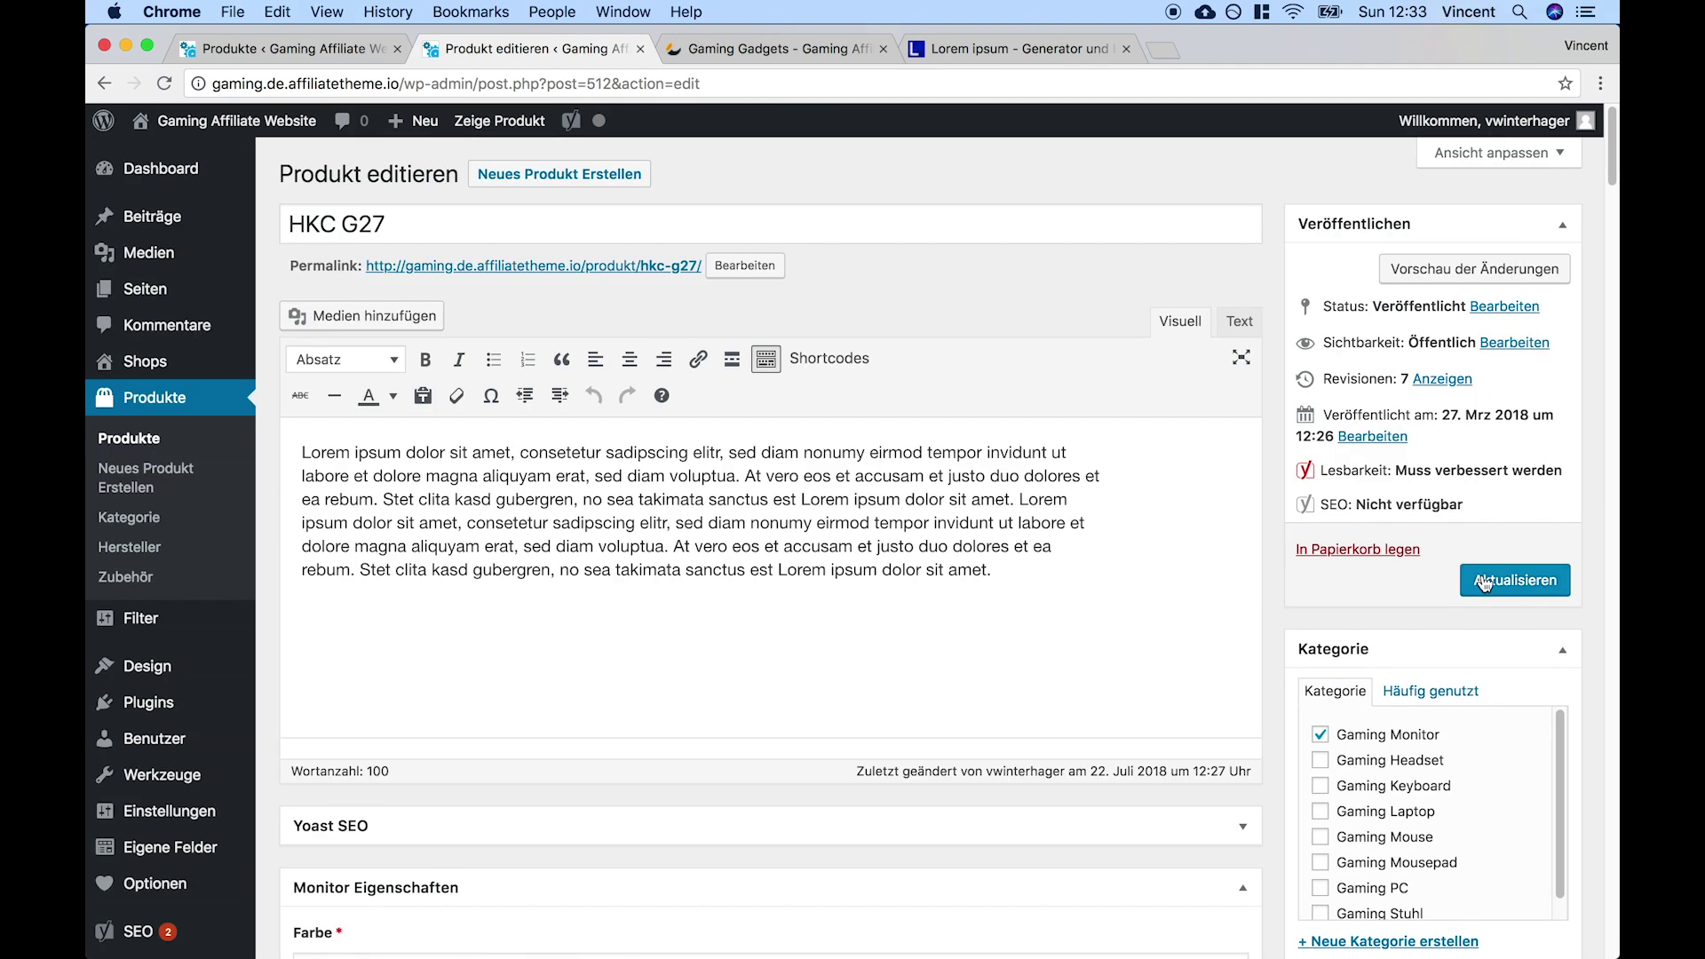
click(1483, 580)
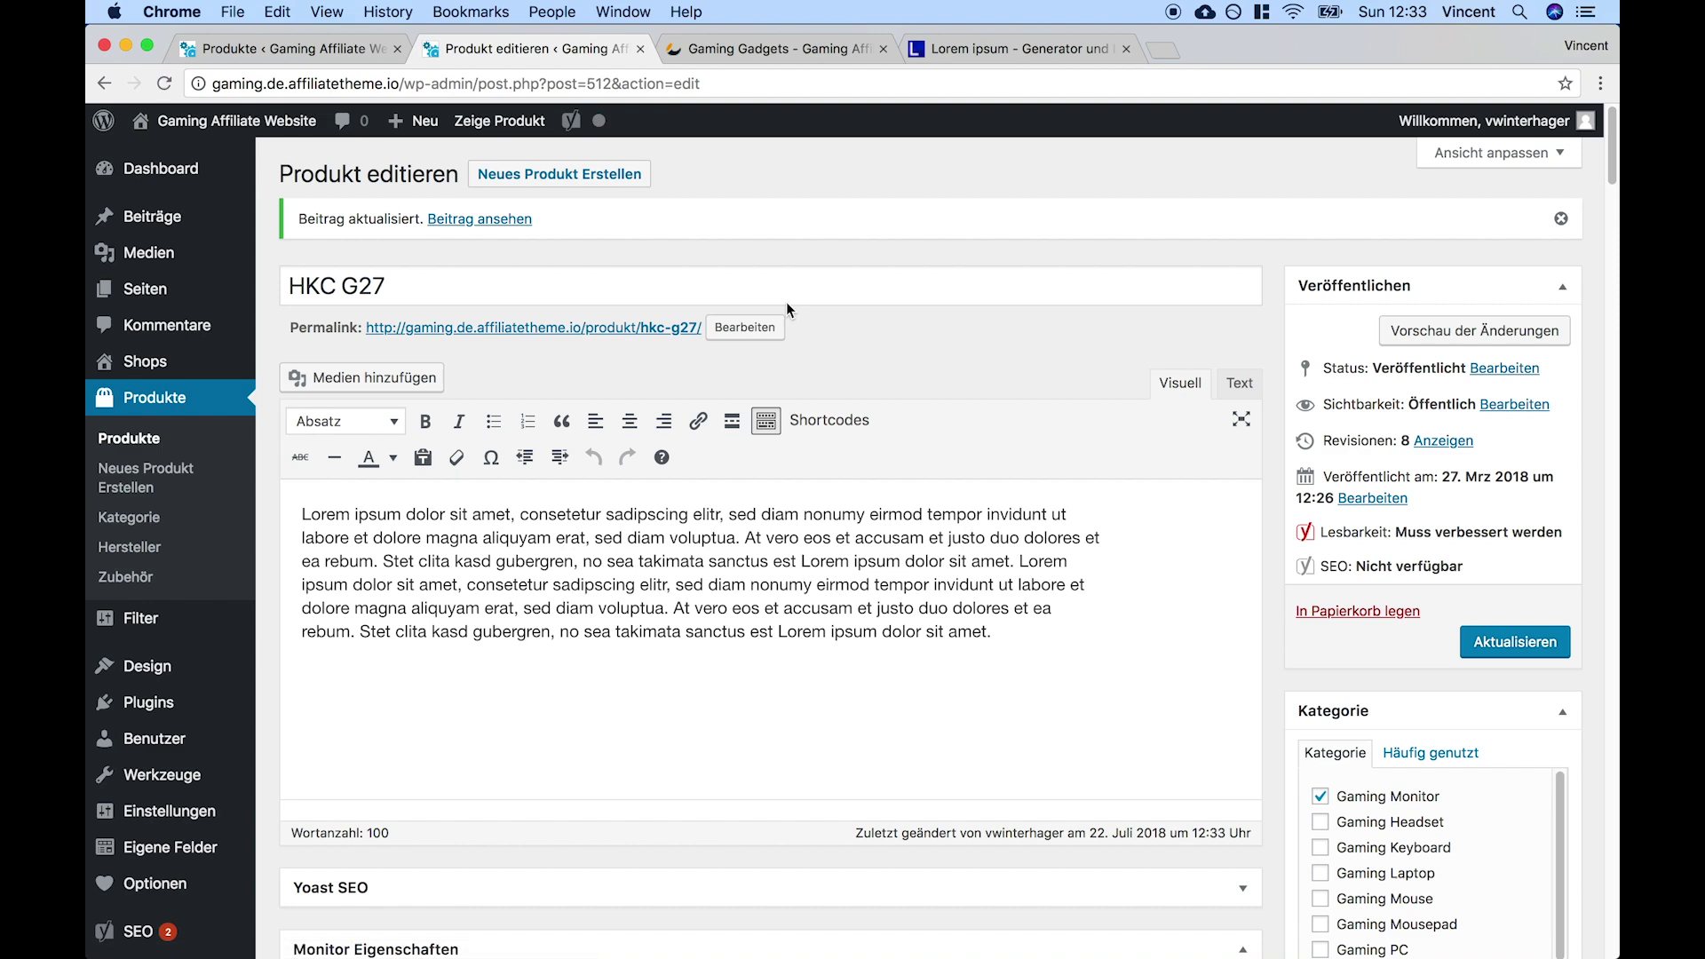
Check the global Fakeshop setting in the theme's product options, and return to the HKC G27 editor
click(378, 50)
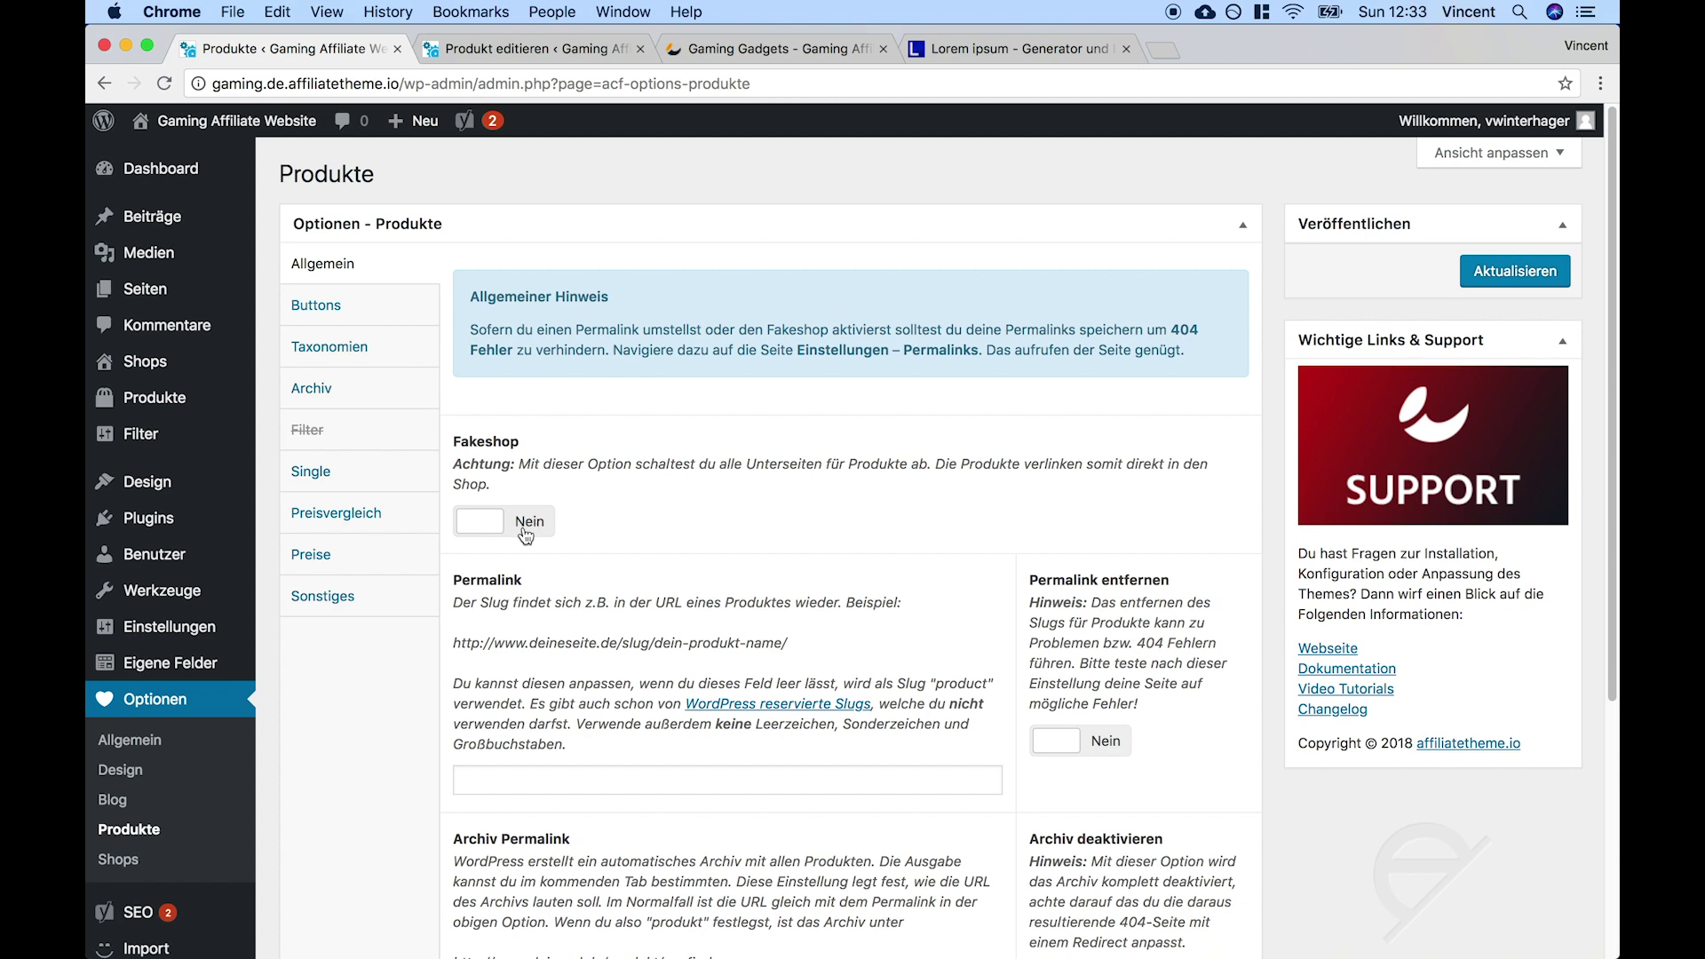
click(529, 49)
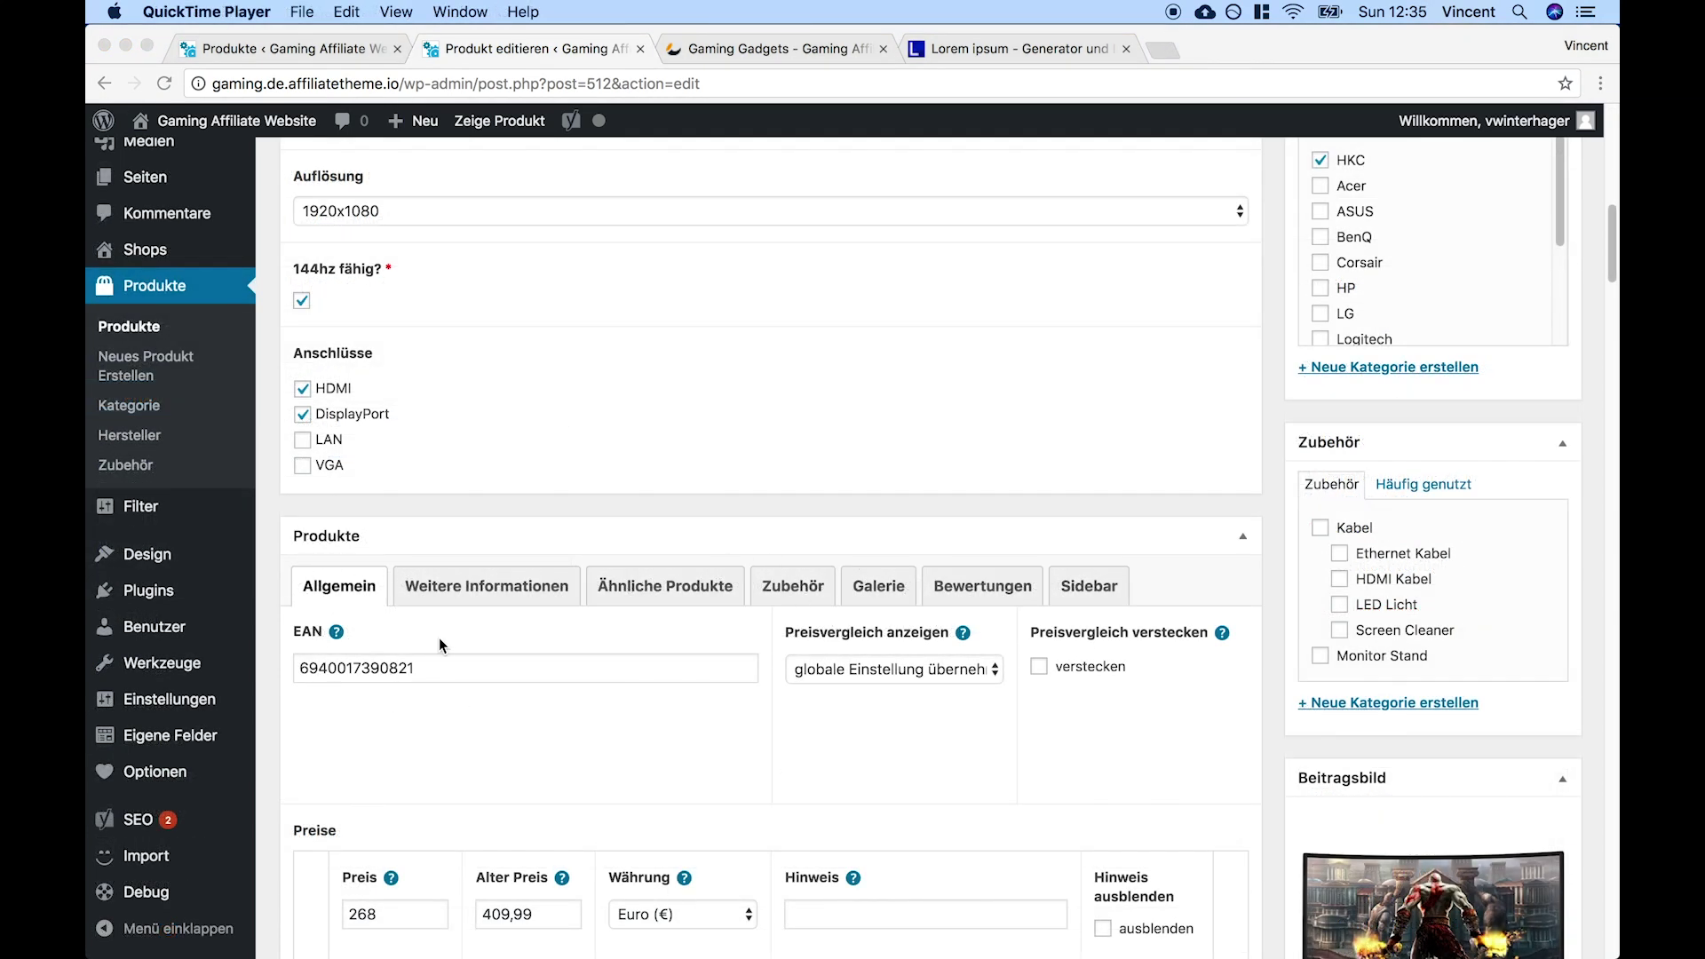
click(441, 646)
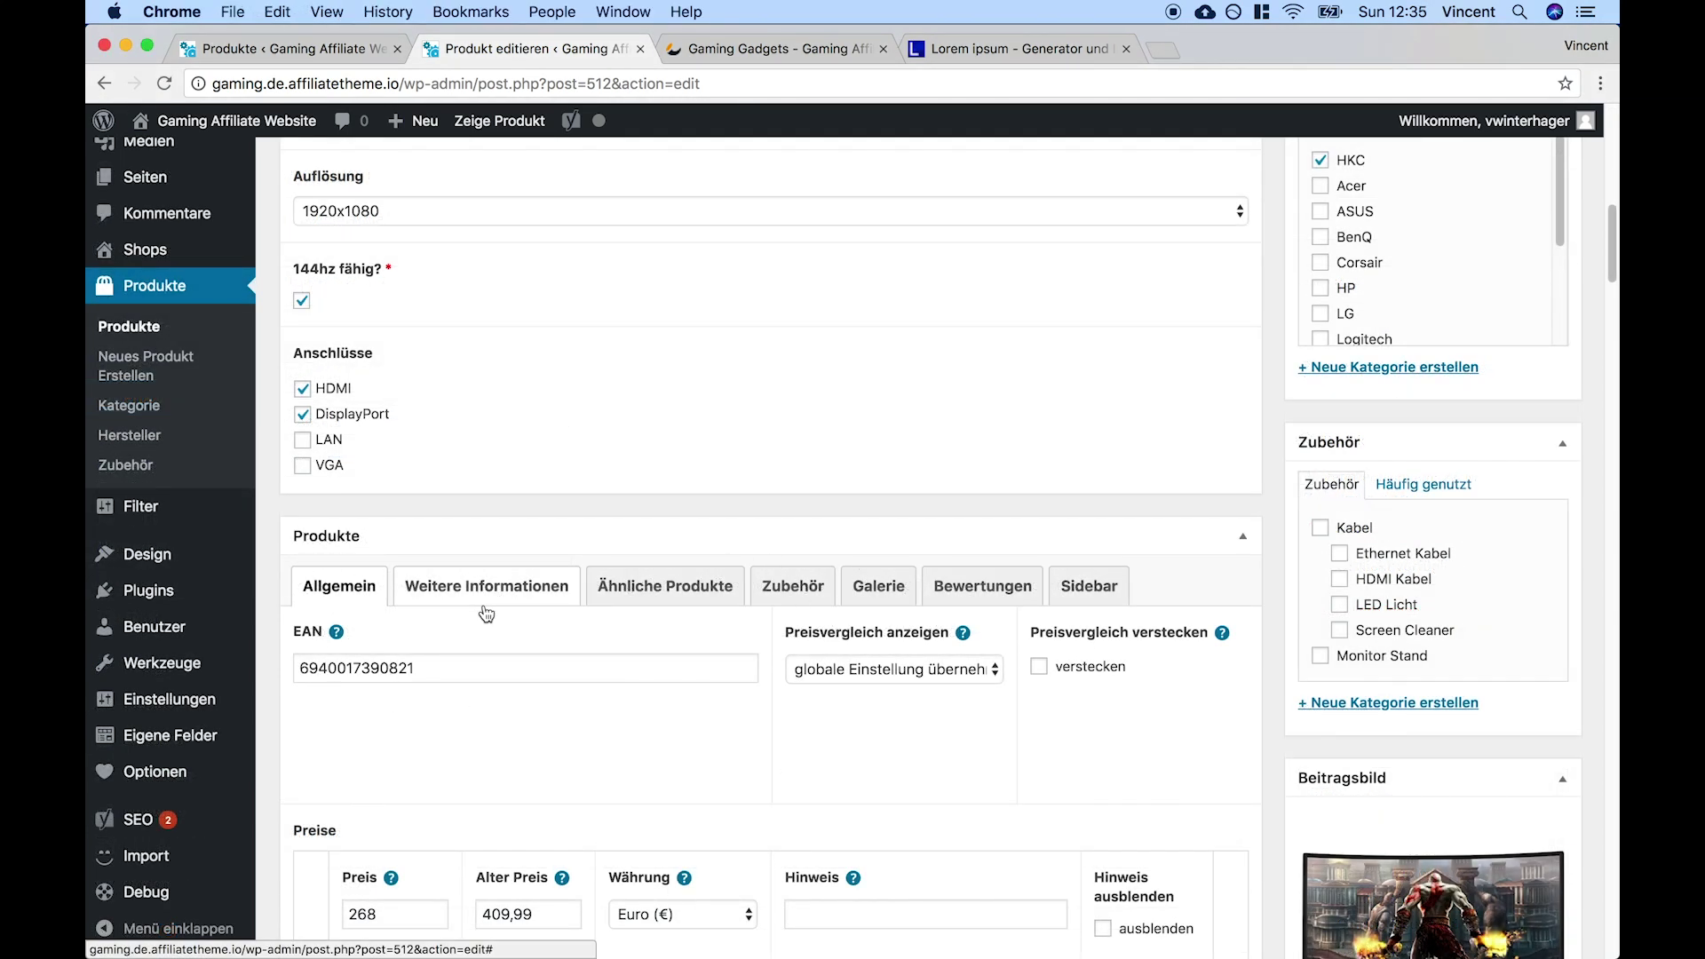
Under Weitere Informationen, enable hervorheben for the HKC G27 with the highlight text "Produktempfehlung", and update the product
click(485, 613)
scroll(619, 677, down, 1)
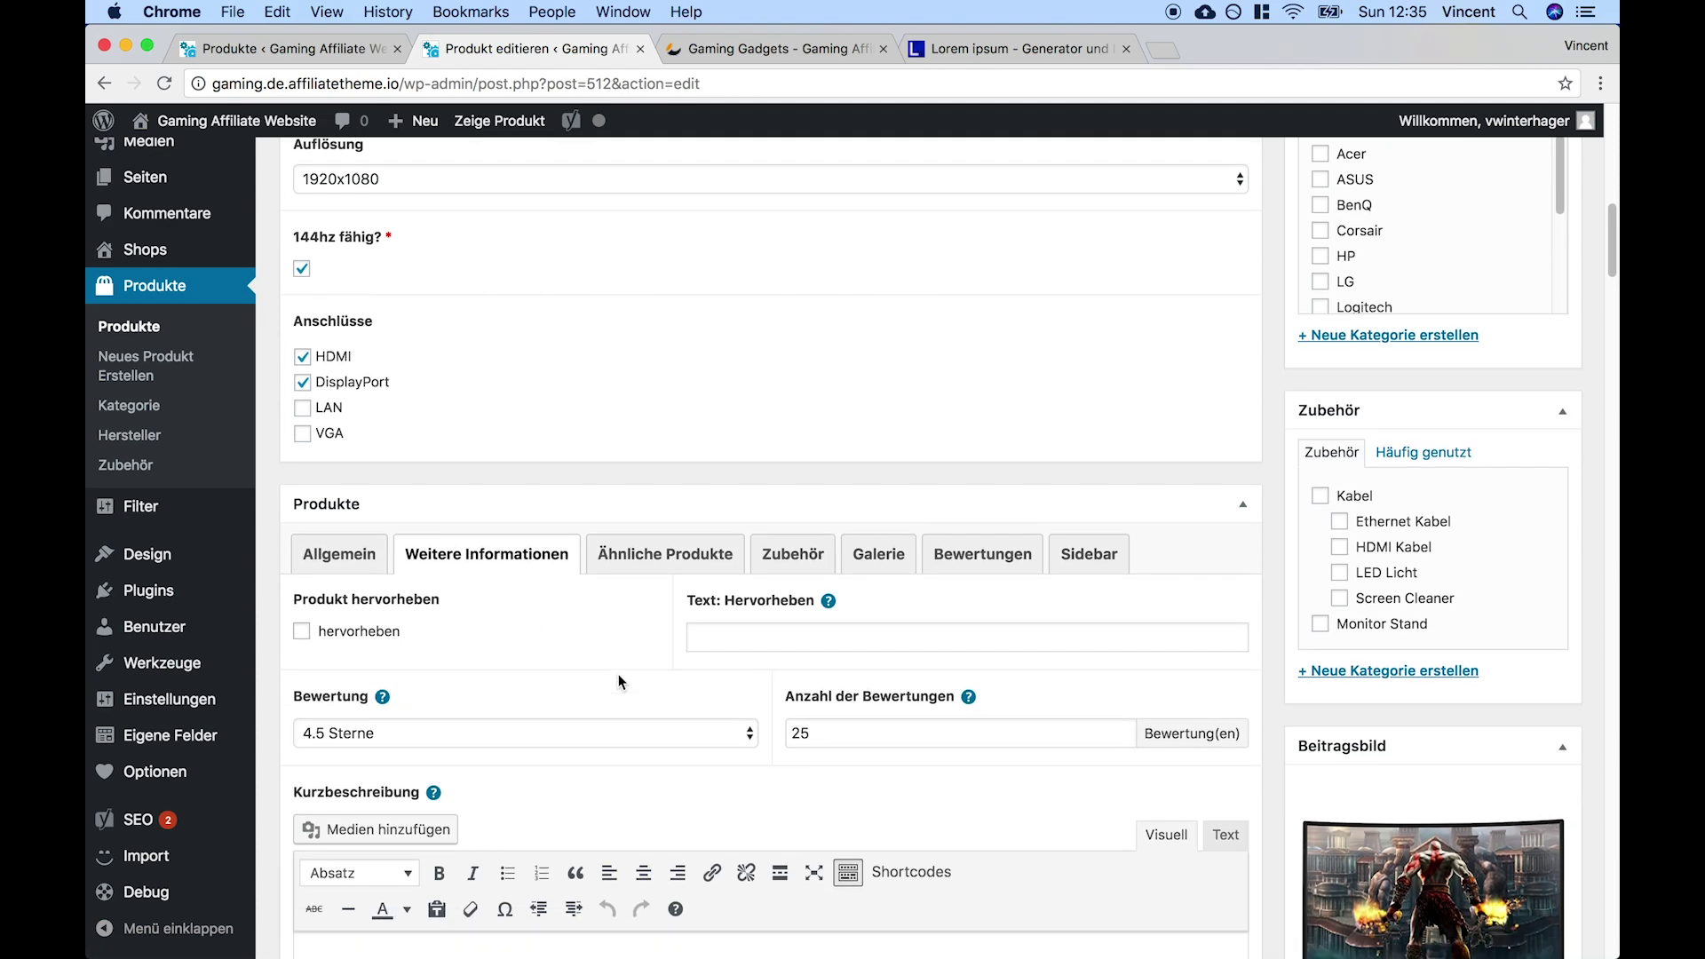
scroll(622, 657, down, 3)
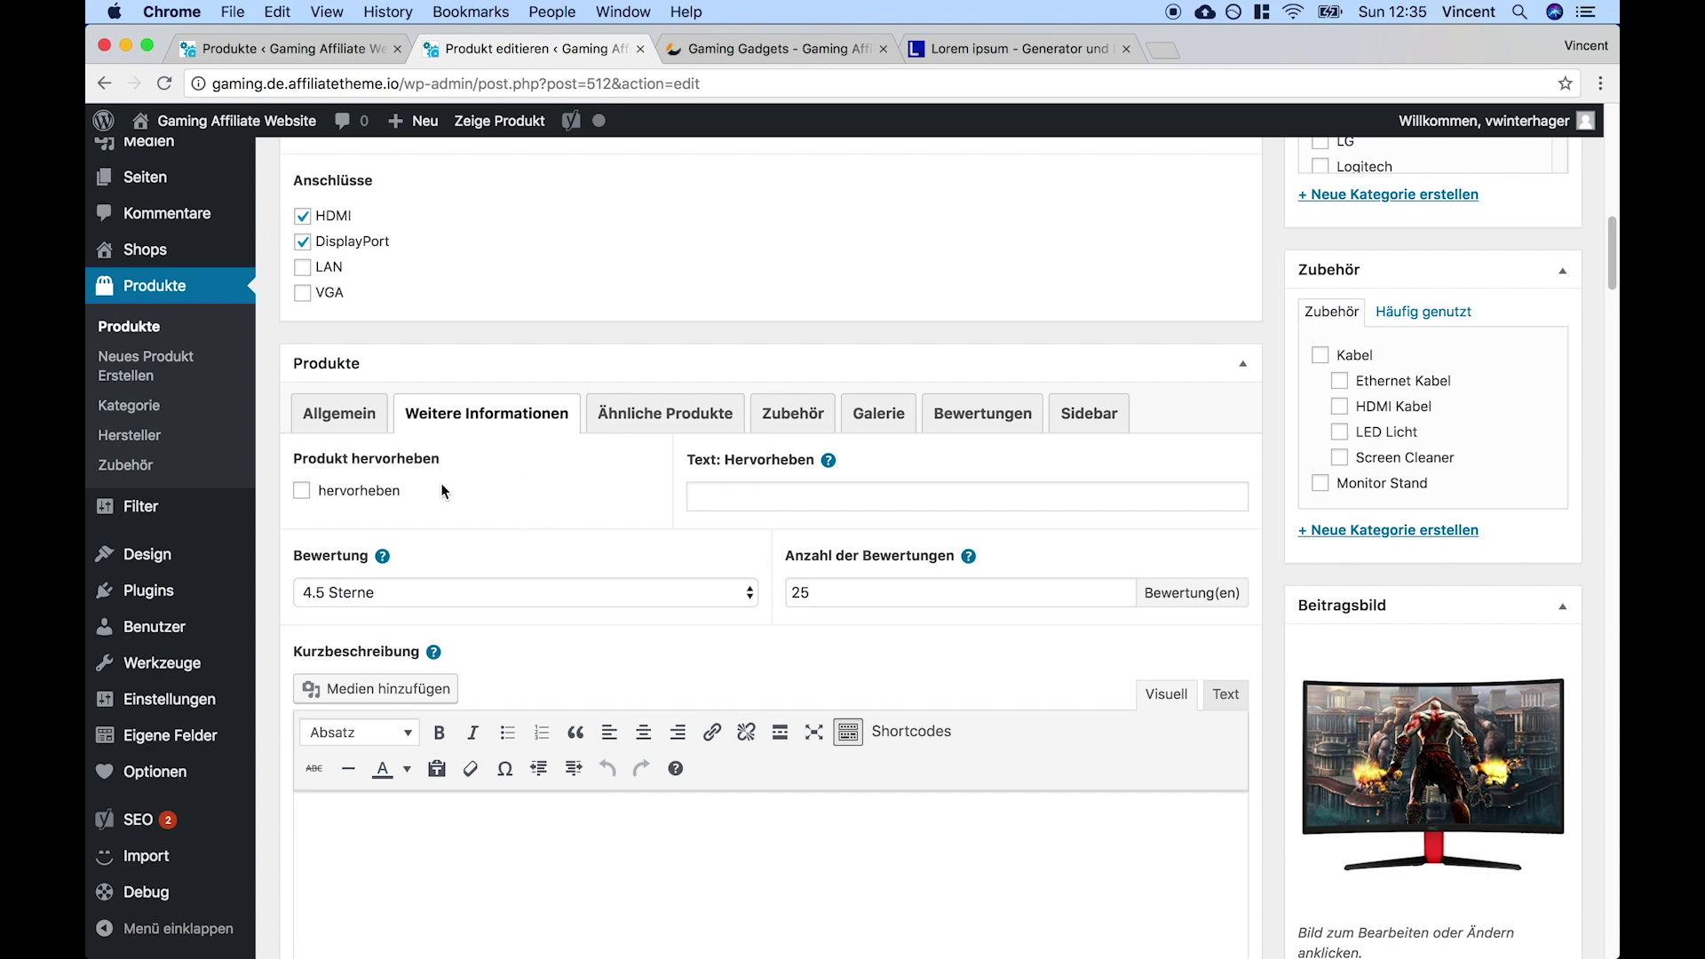
click(300, 488)
click(939, 503)
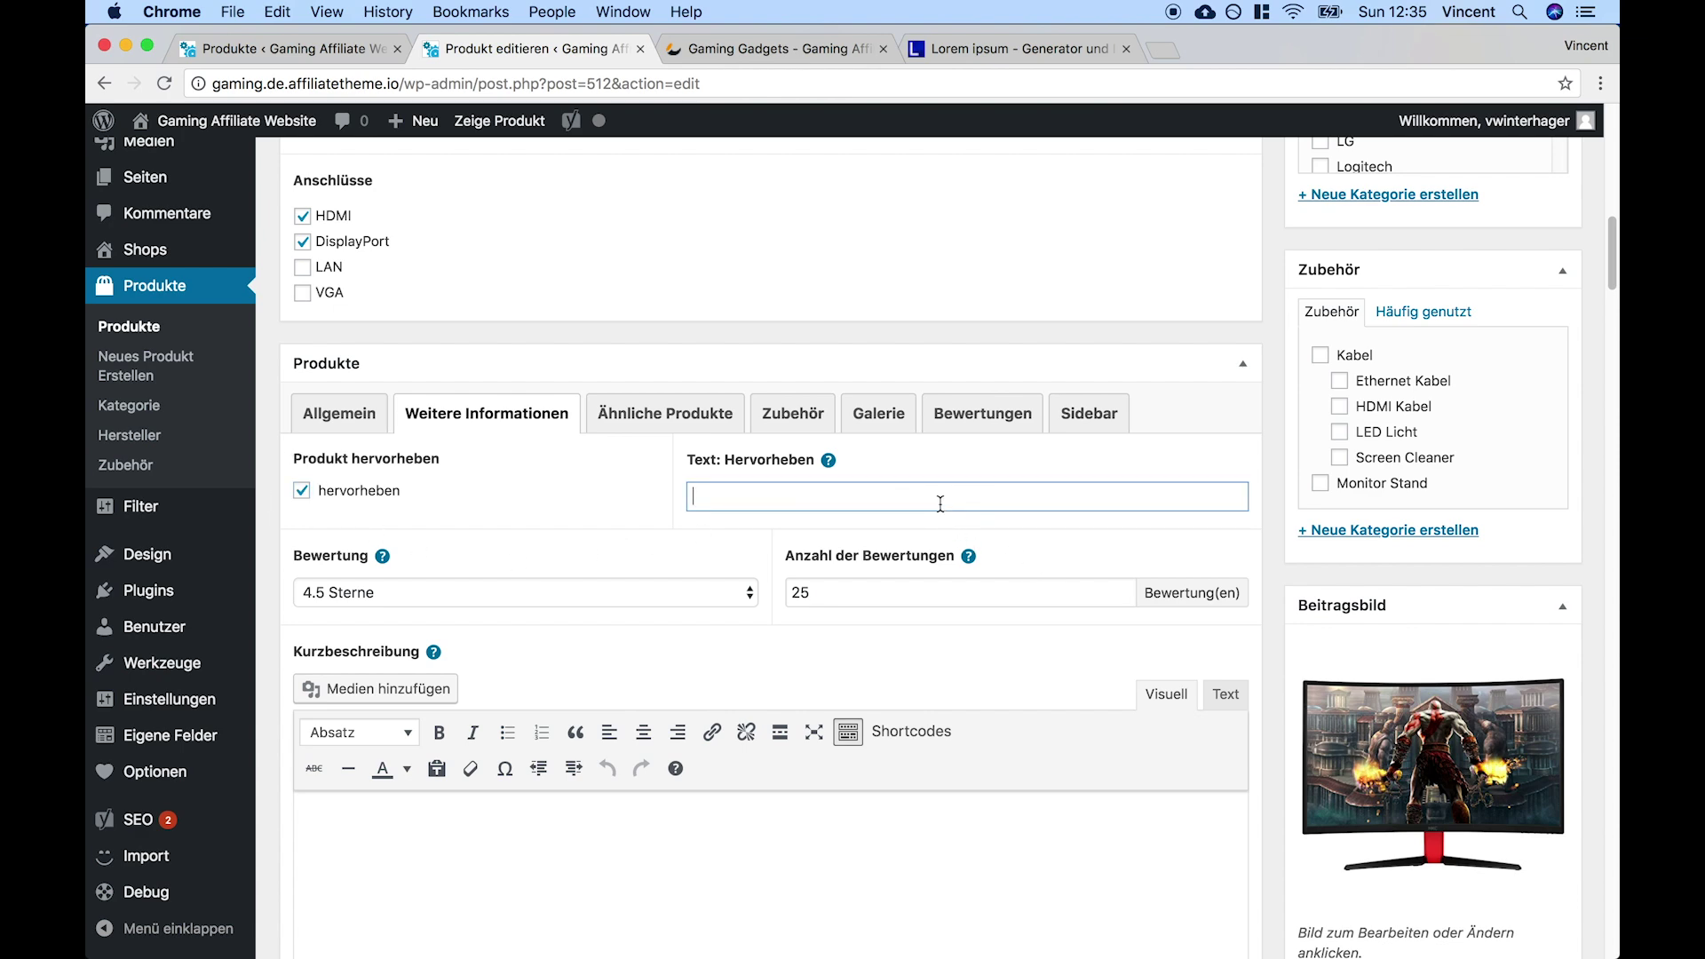
text(Tes)
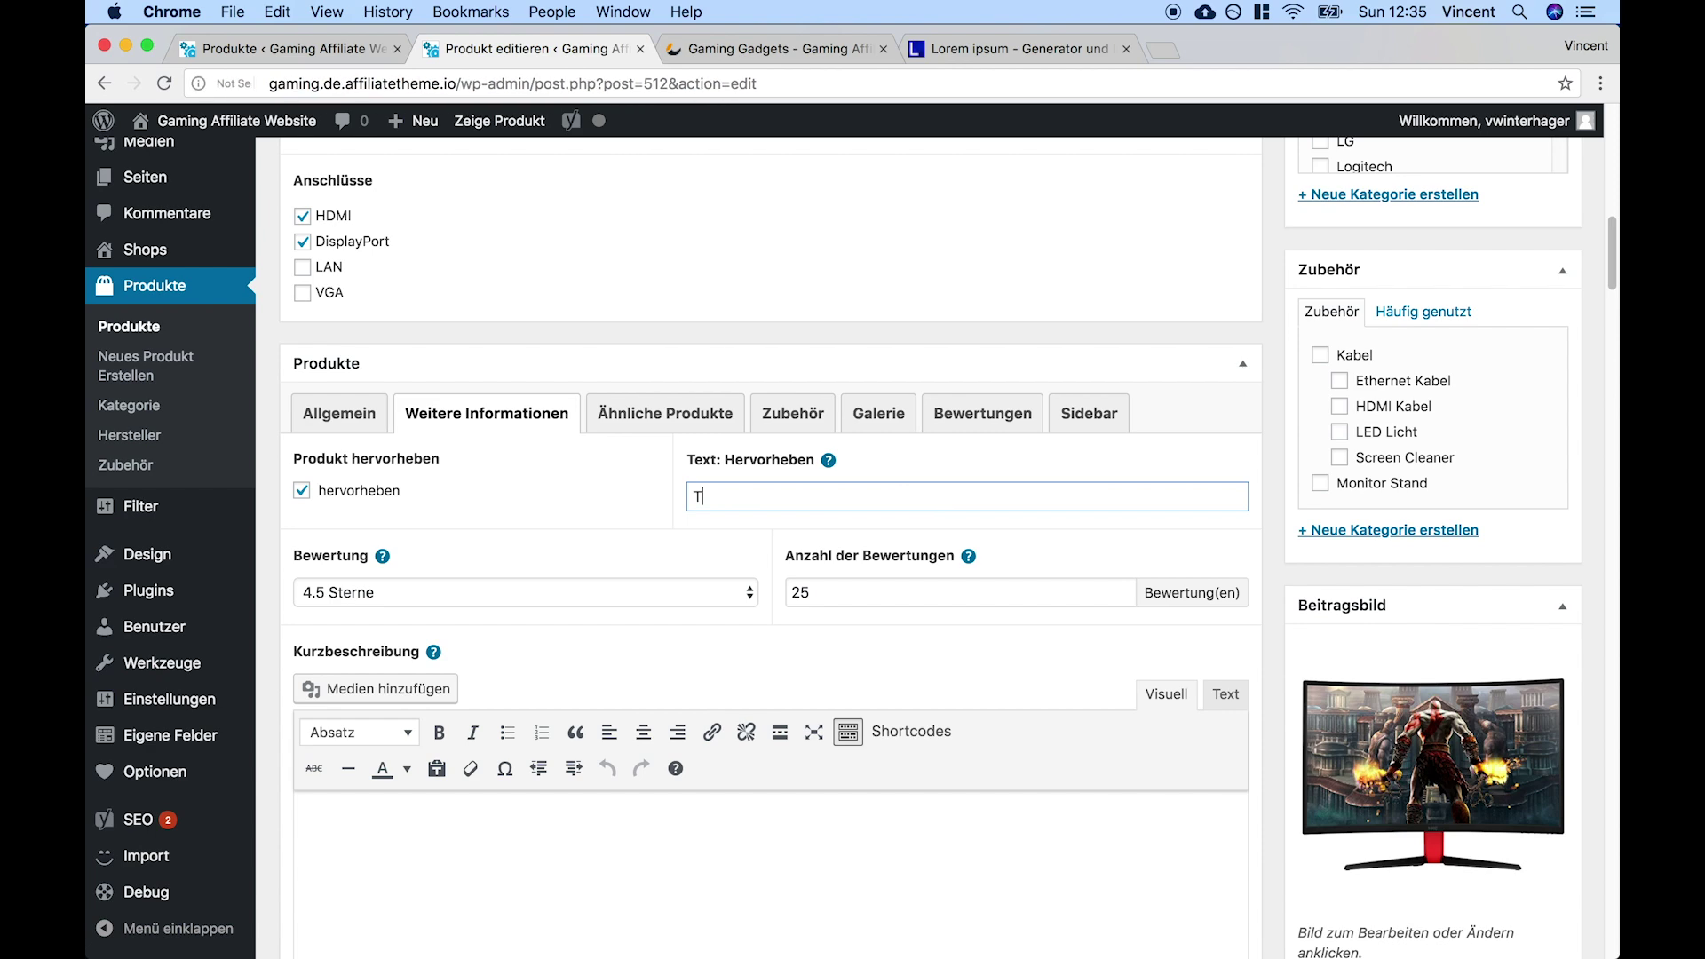
key(BackSpace)
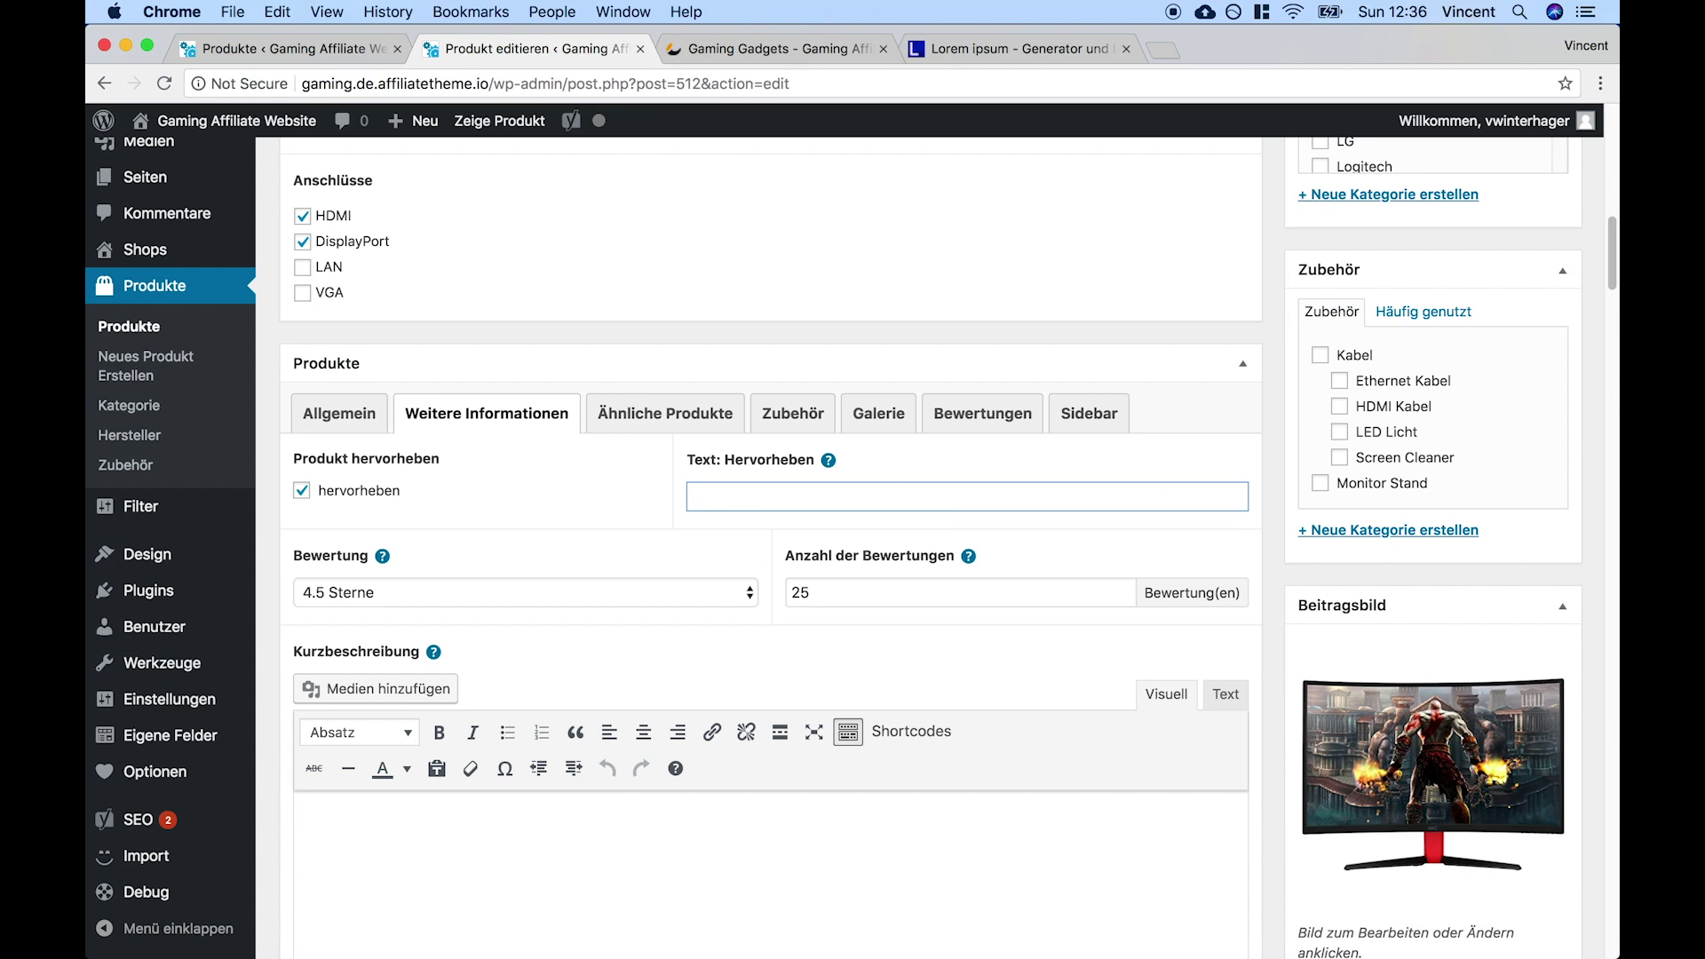
text(Produktempfehlung)
click(547, 522)
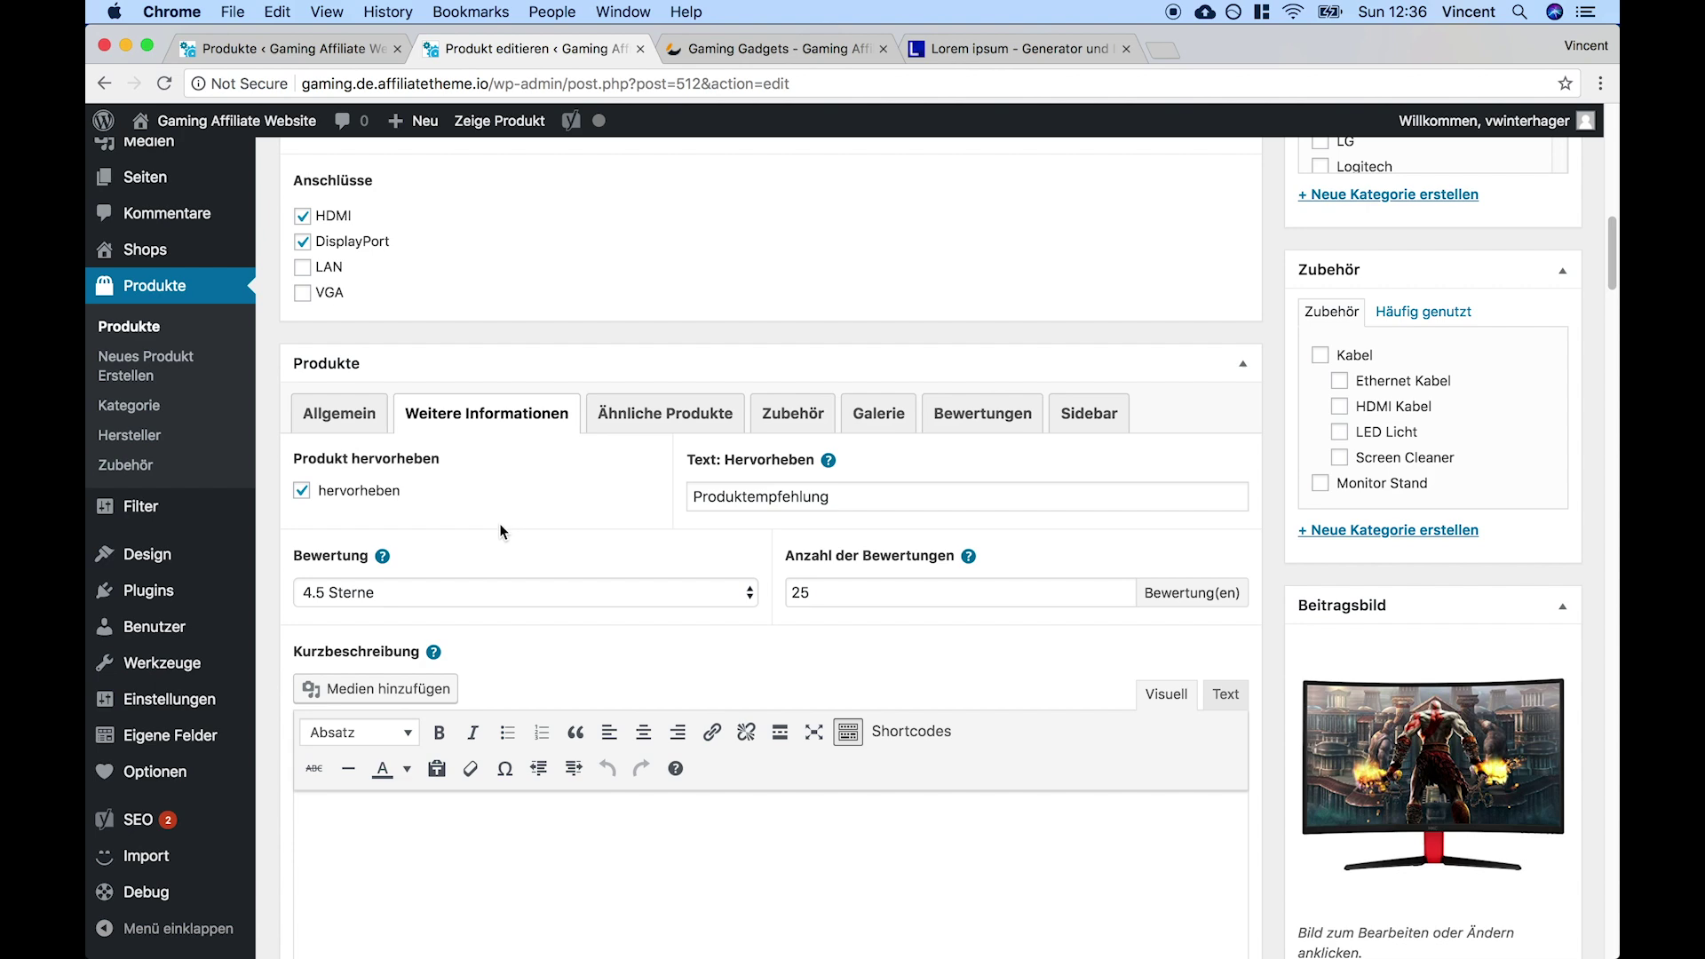
double_click(812, 499)
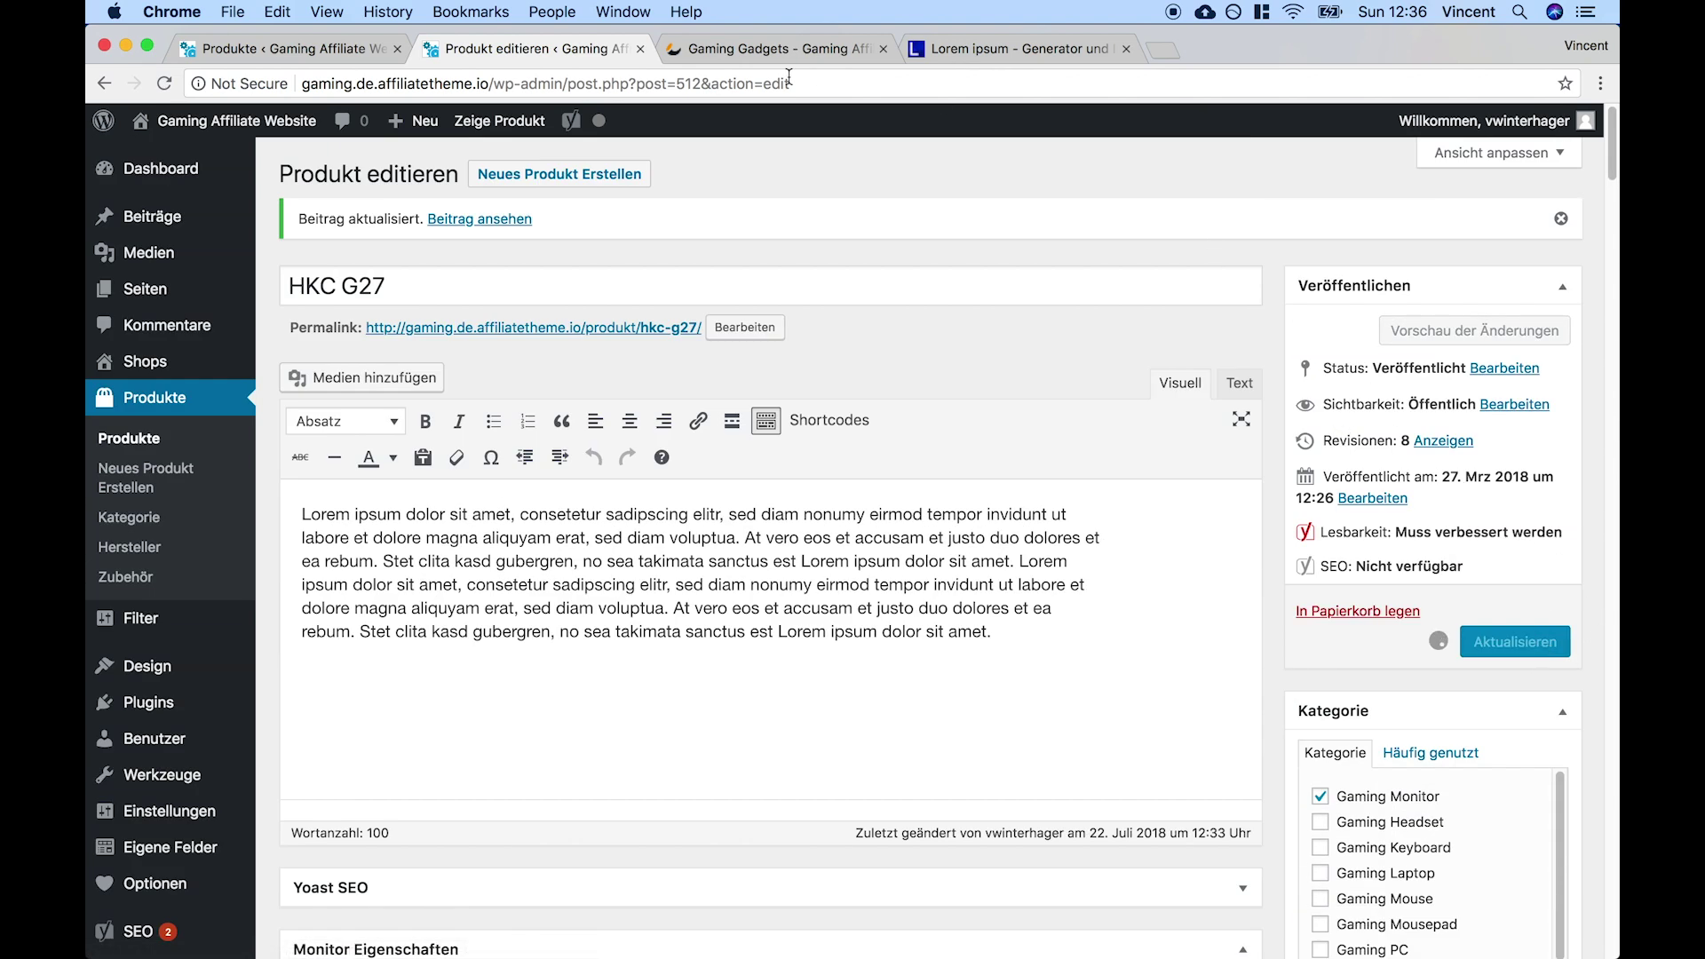
key(Return)
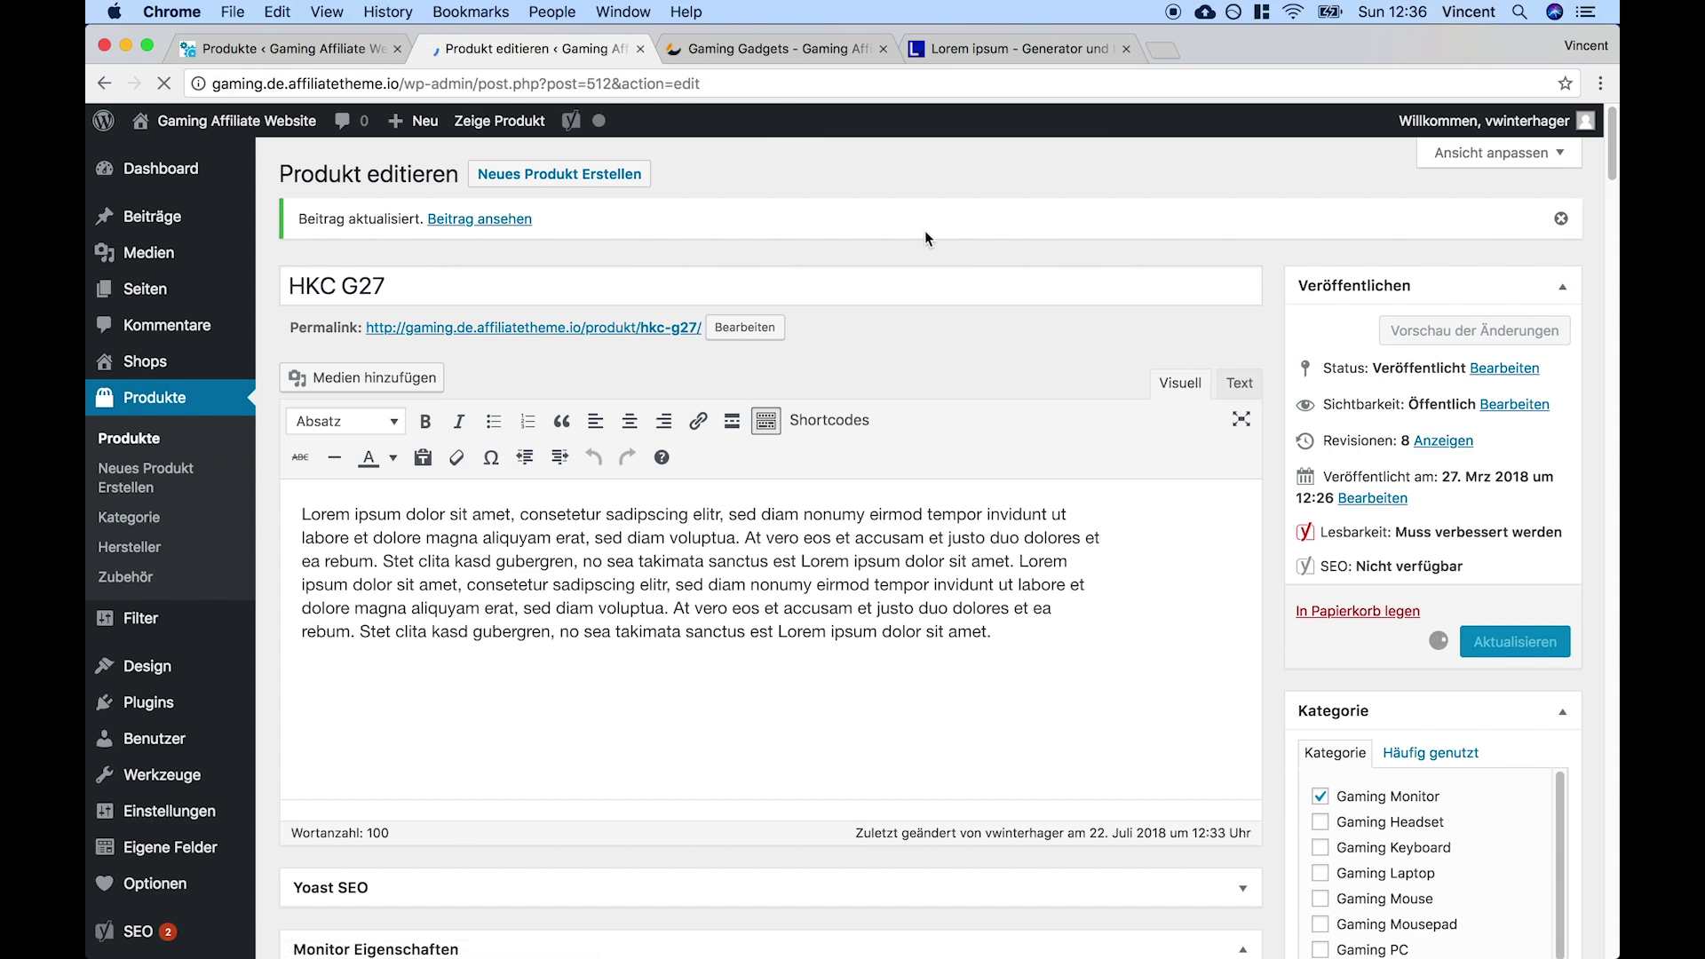
Reload the public homepage and examine how the HKC G27's highlight appears in the comparison tables and product list
click(785, 50)
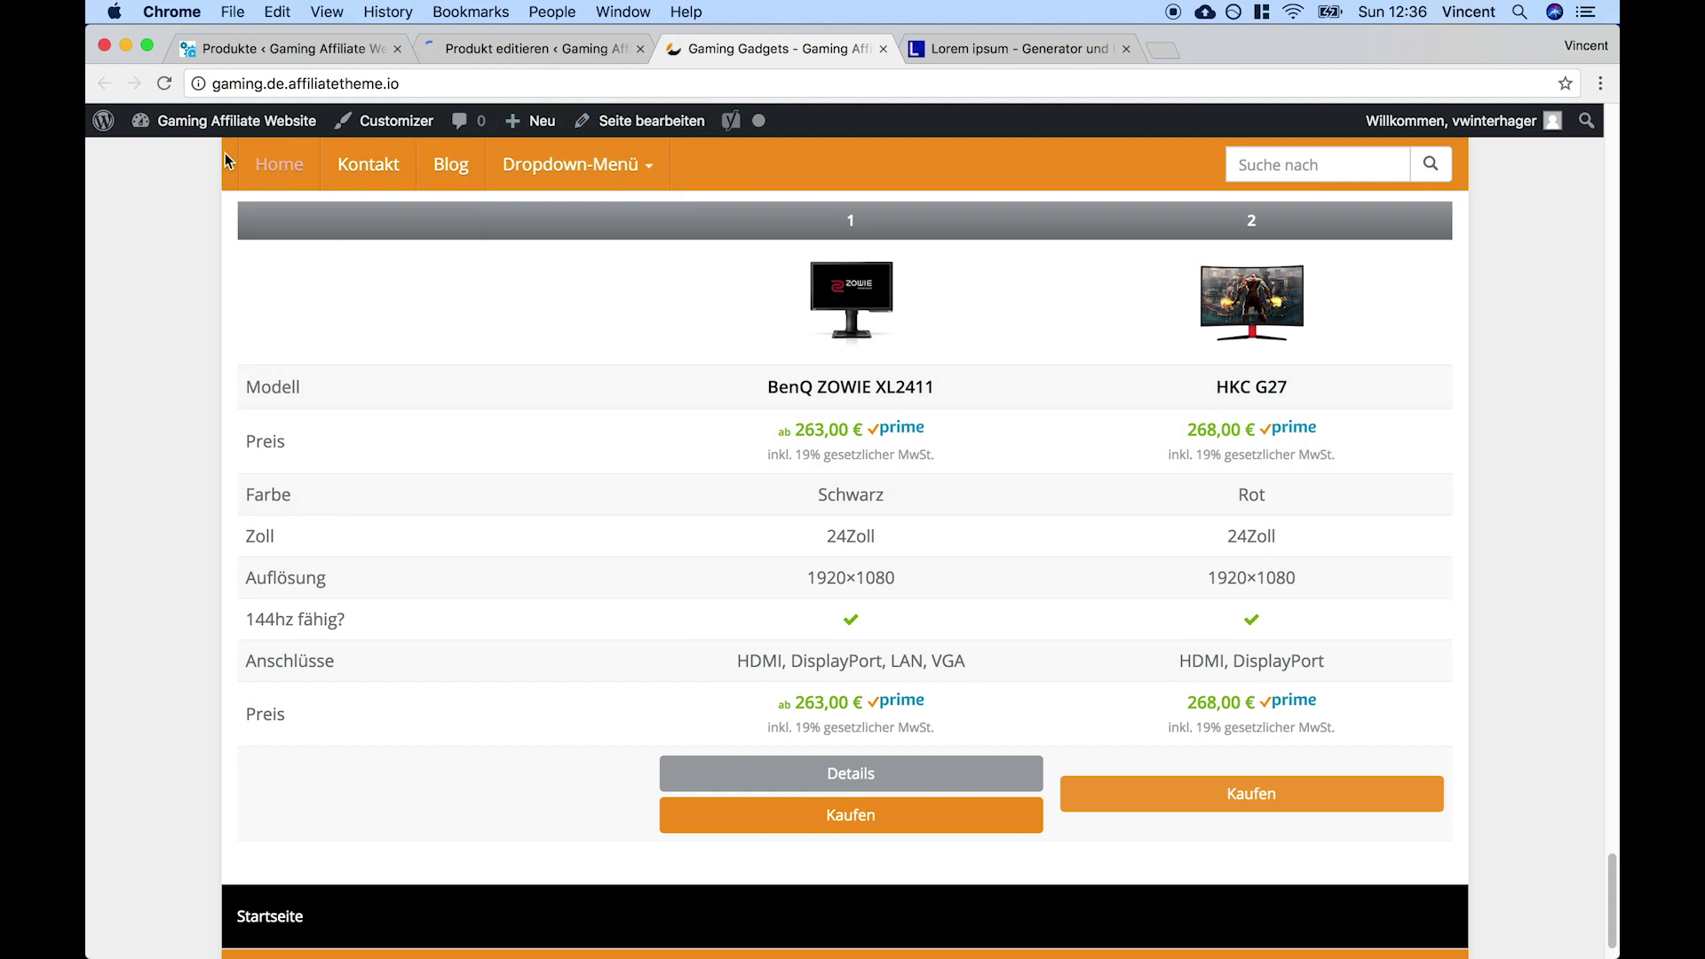
click(164, 82)
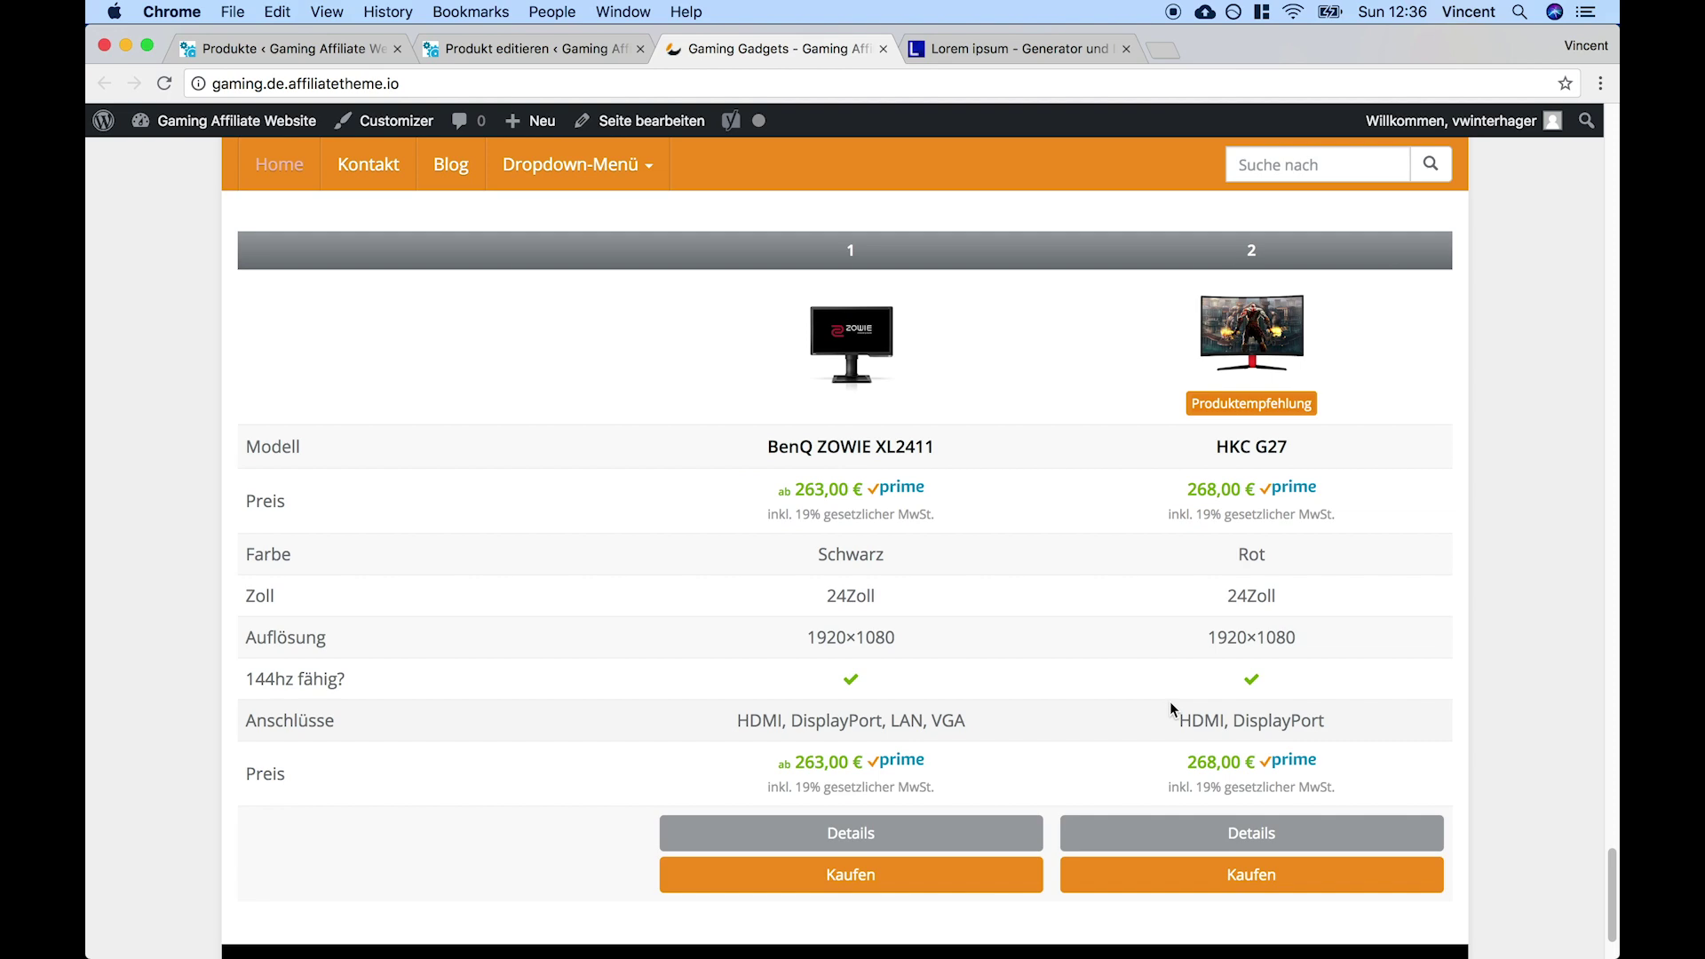
scroll(1169, 701, up, 15)
scroll(1153, 737, down, 4)
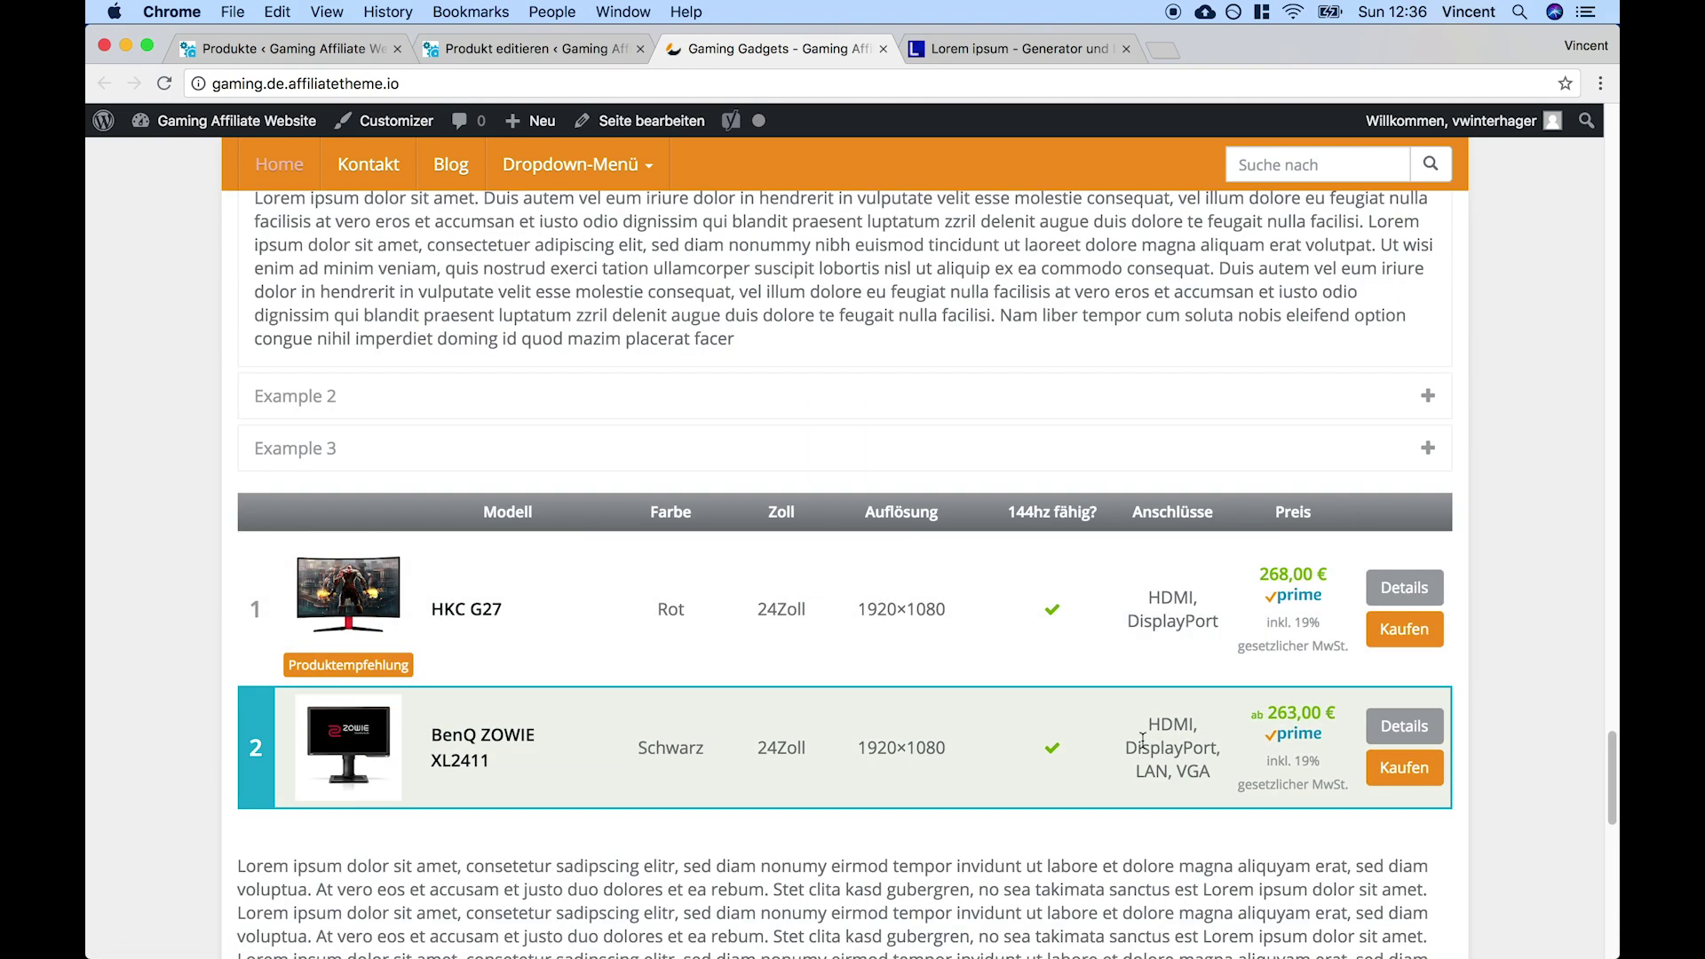
scroll(726, 857, down, 1)
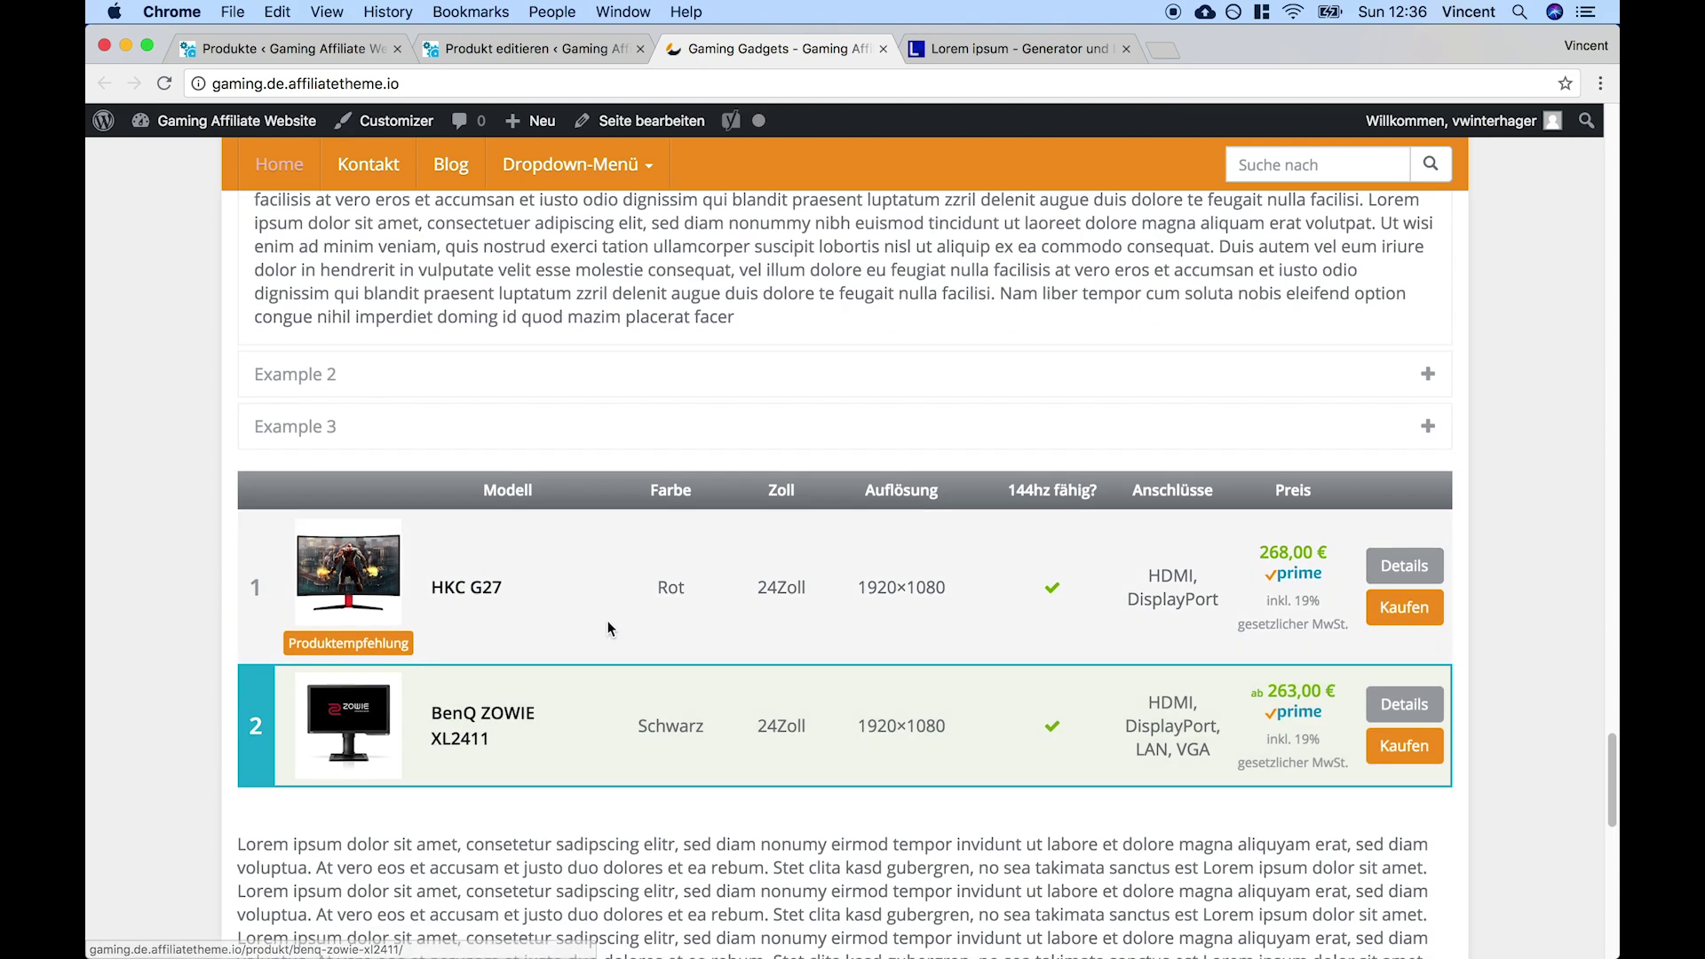
scroll(369, 643, up, 20)
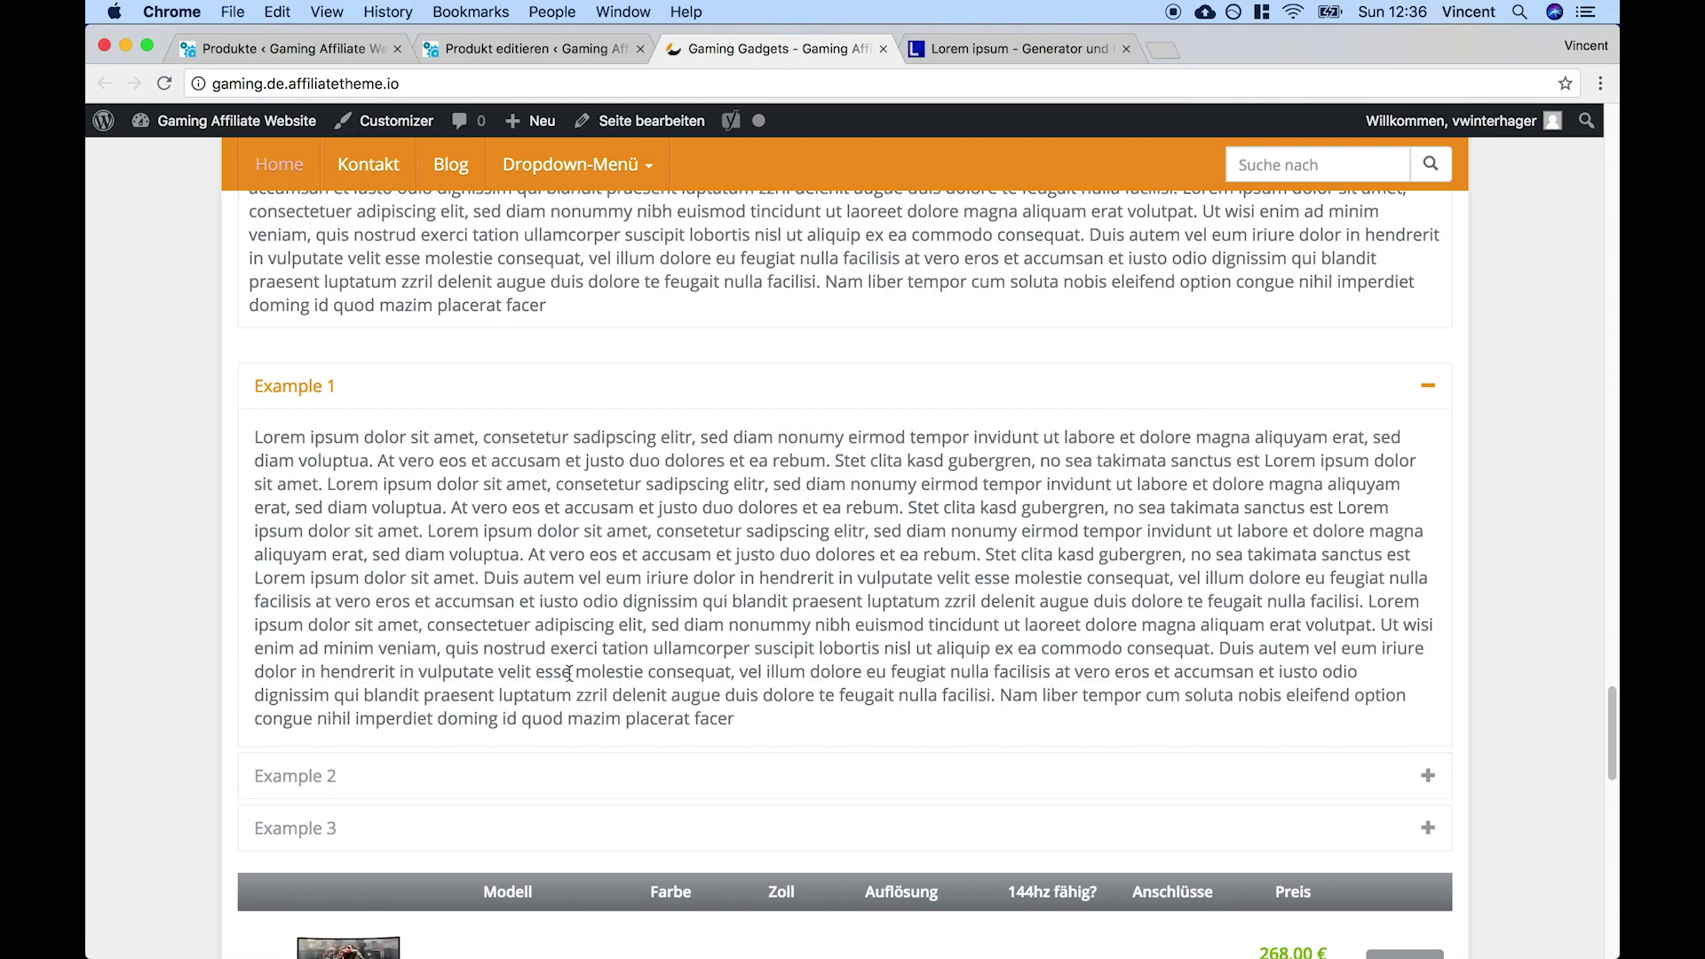
scroll(586, 710, up, 10)
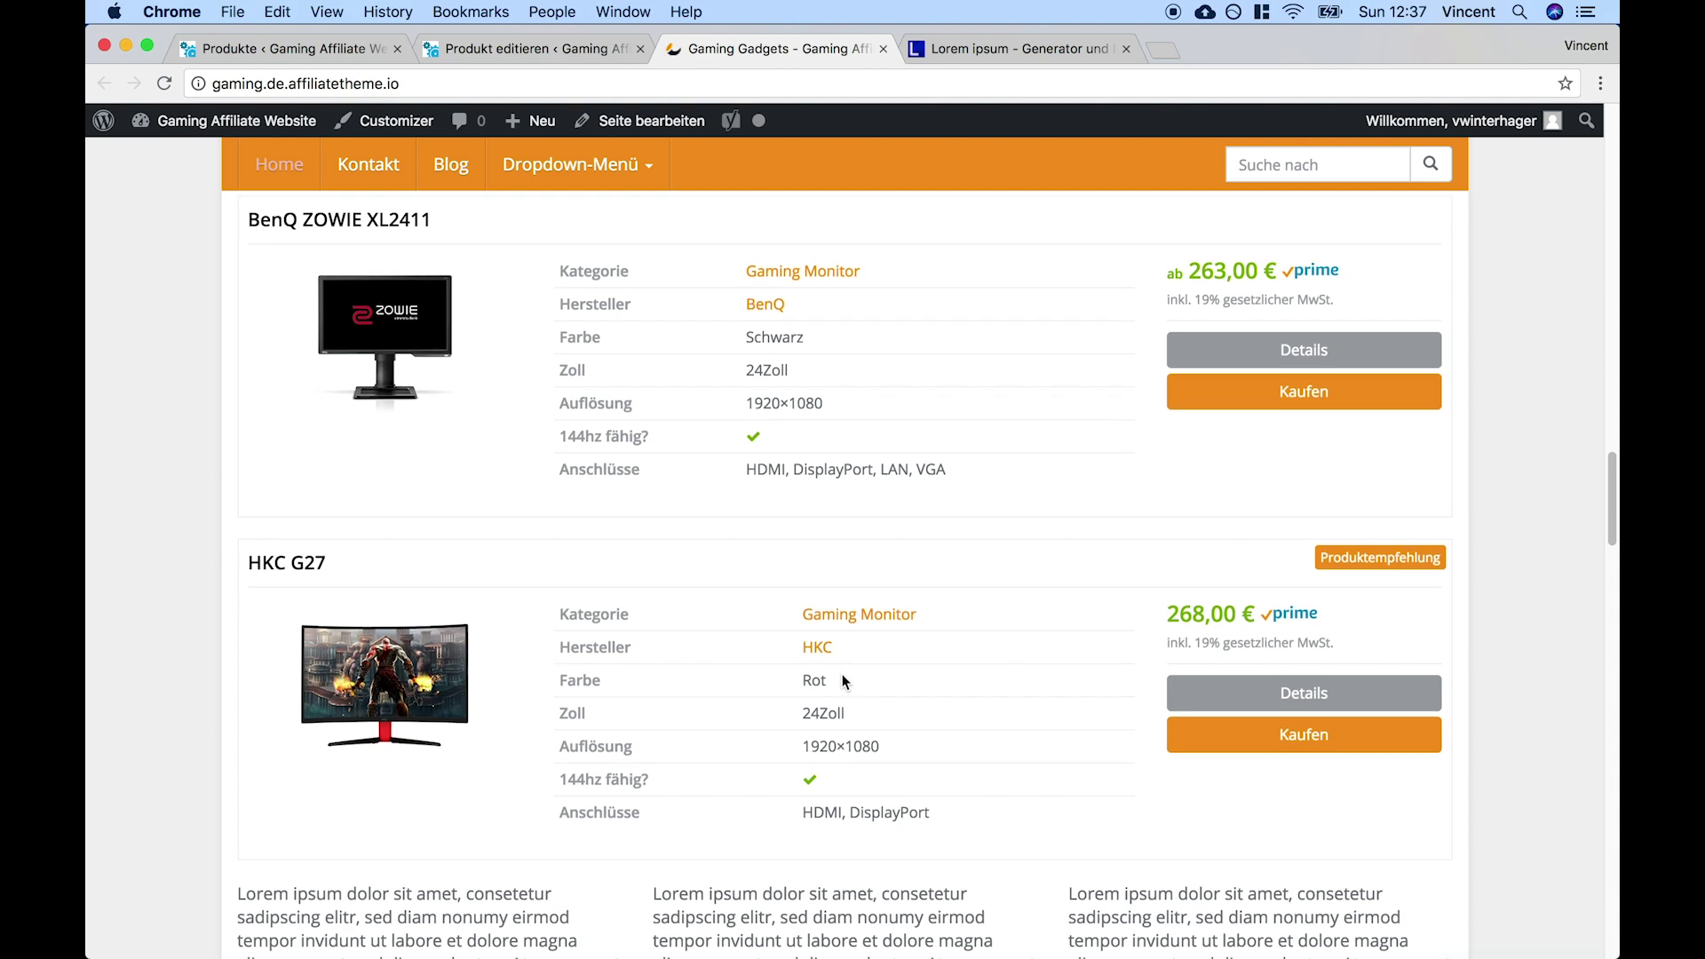
scroll(470, 124, down, 1)
Return to the HKC G27's Weitere Informationen settings and review the available Bewertung star ratings, keeping 4.5 Sterne
click(502, 51)
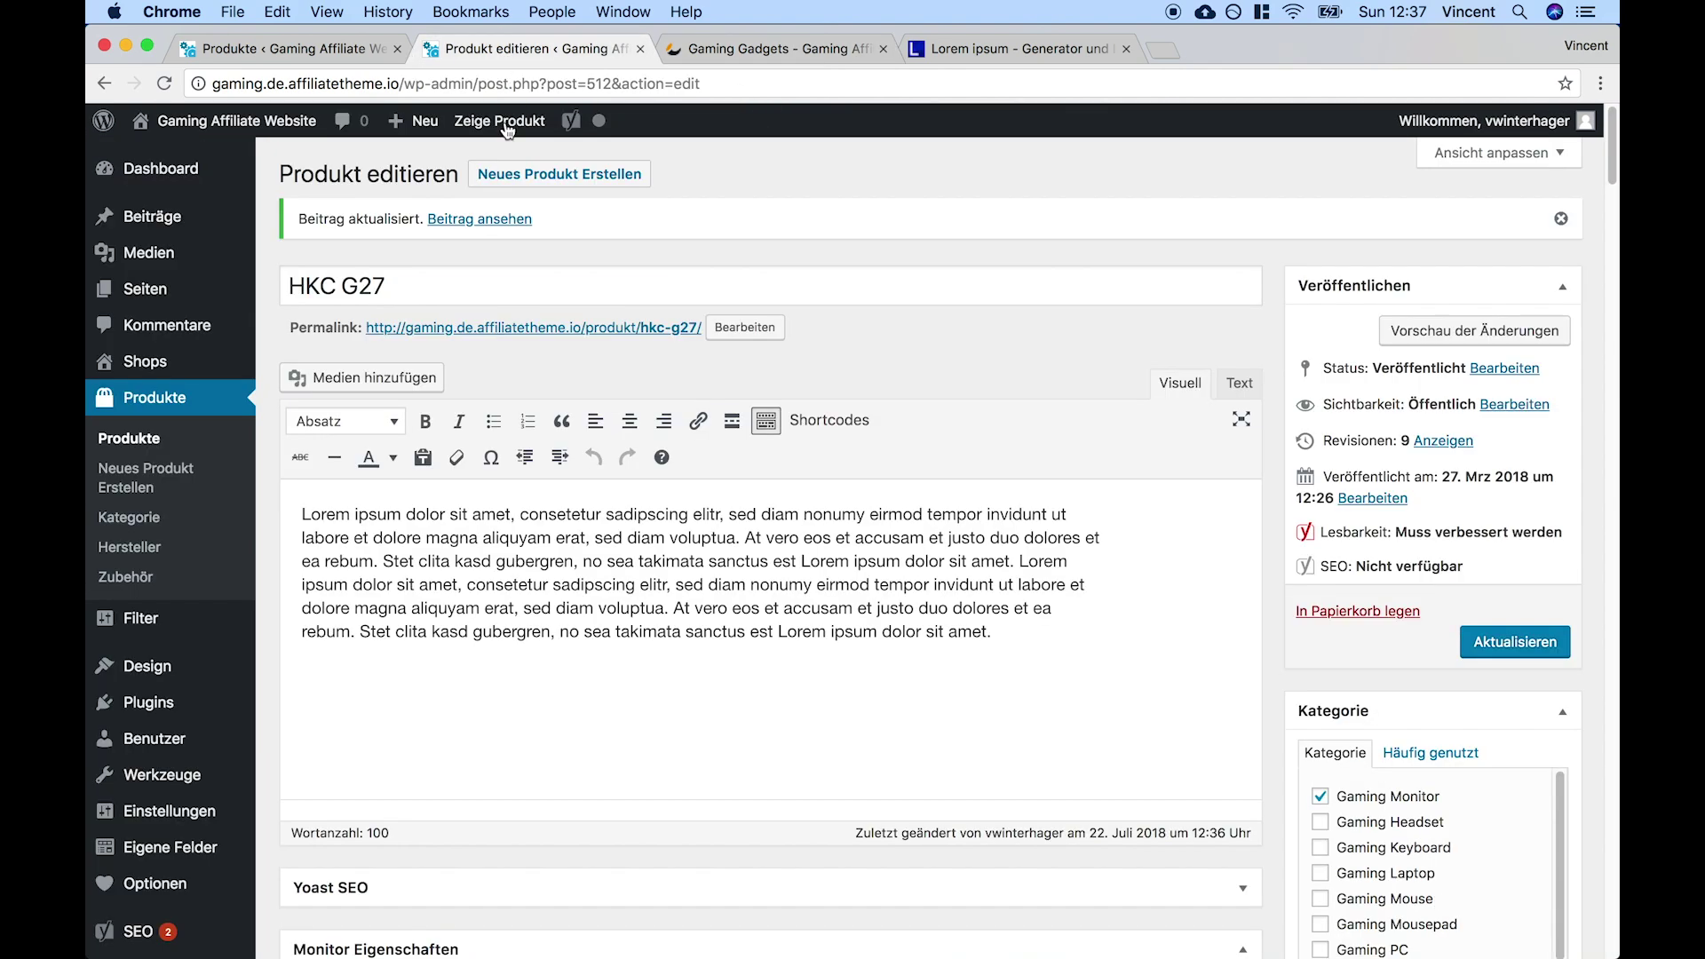
scroll(617, 613, down, 15)
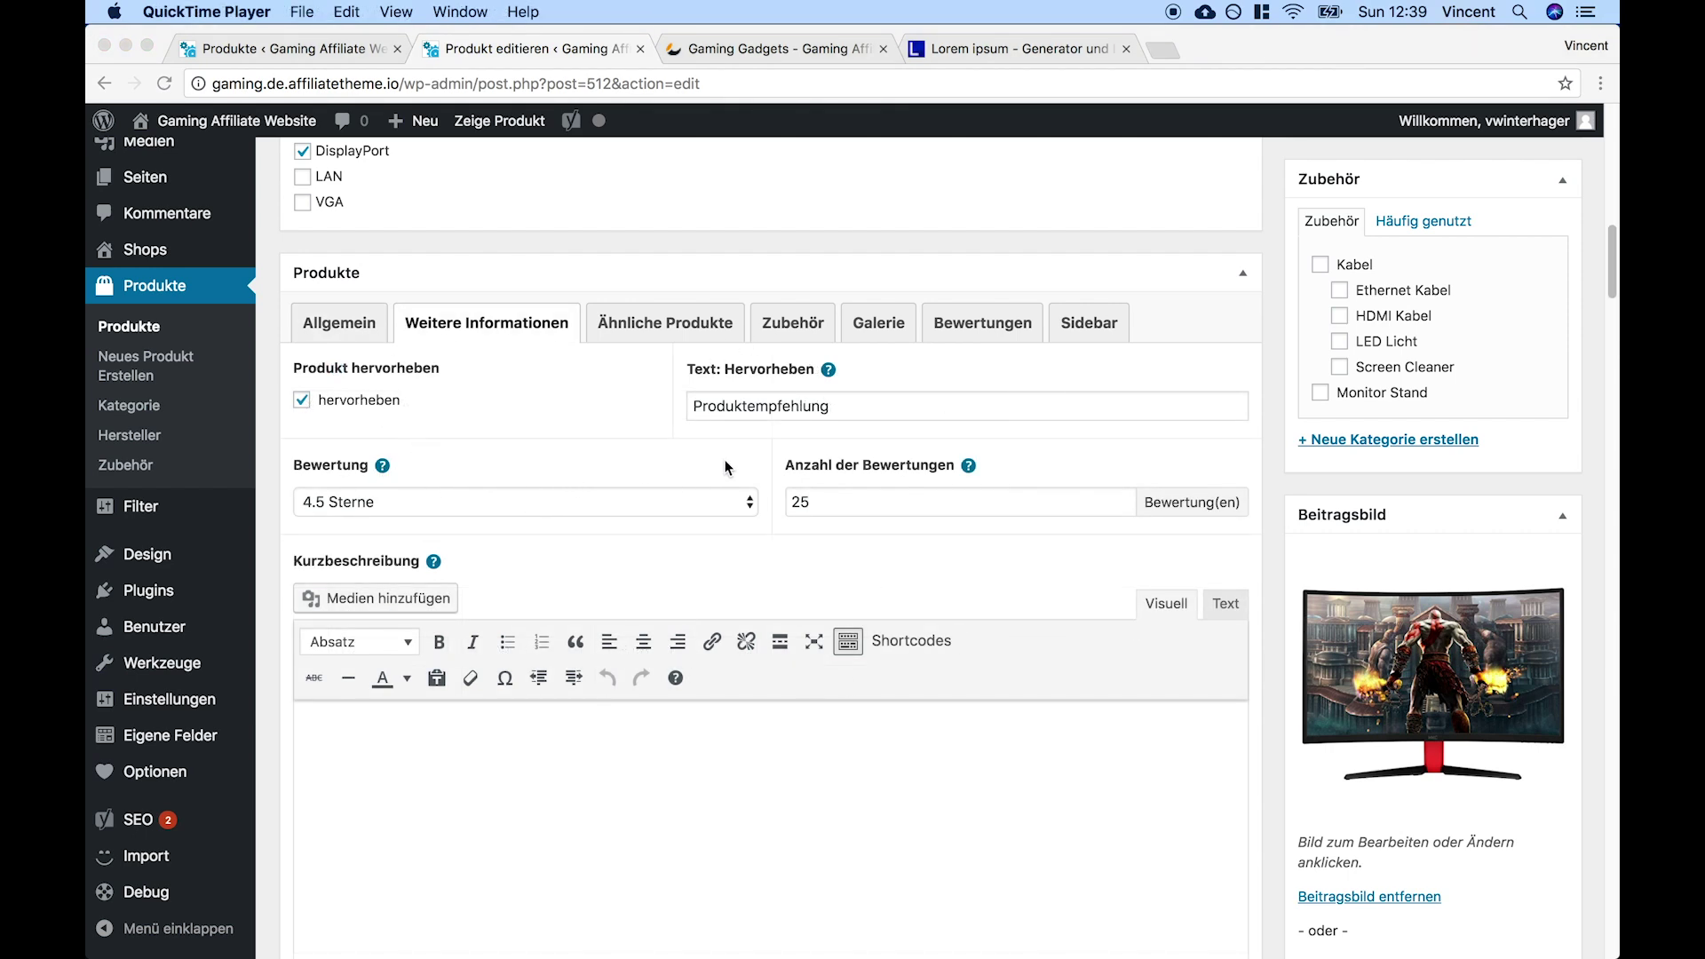
click(925, 468)
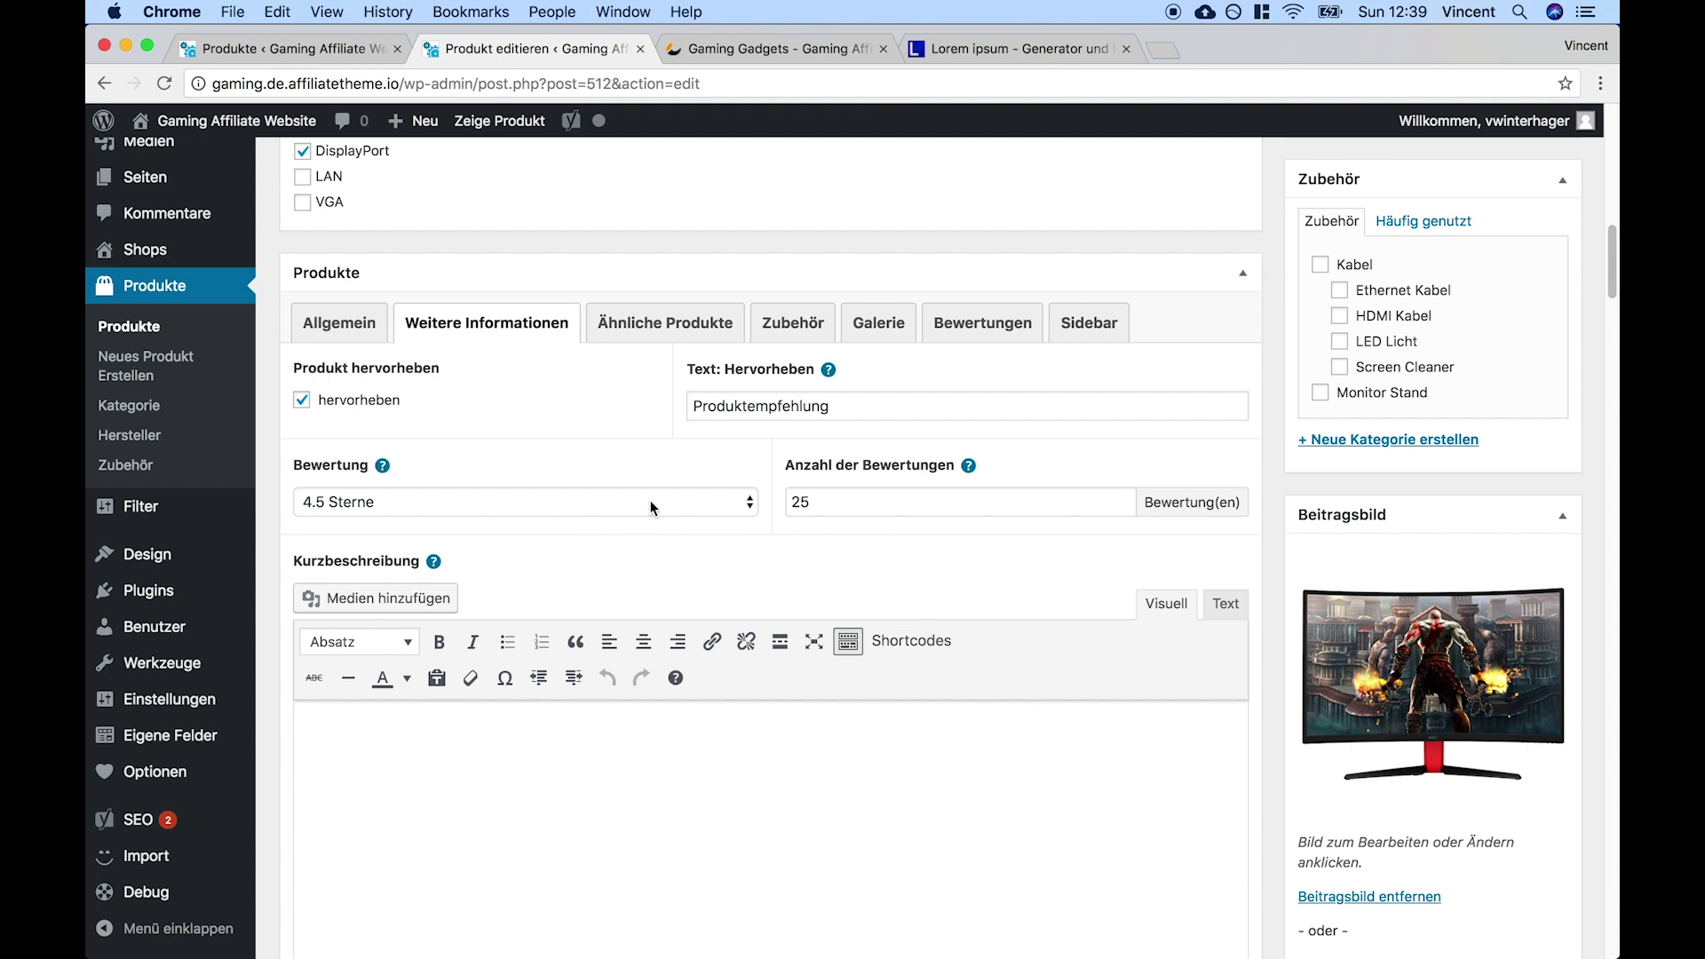
click(627, 513)
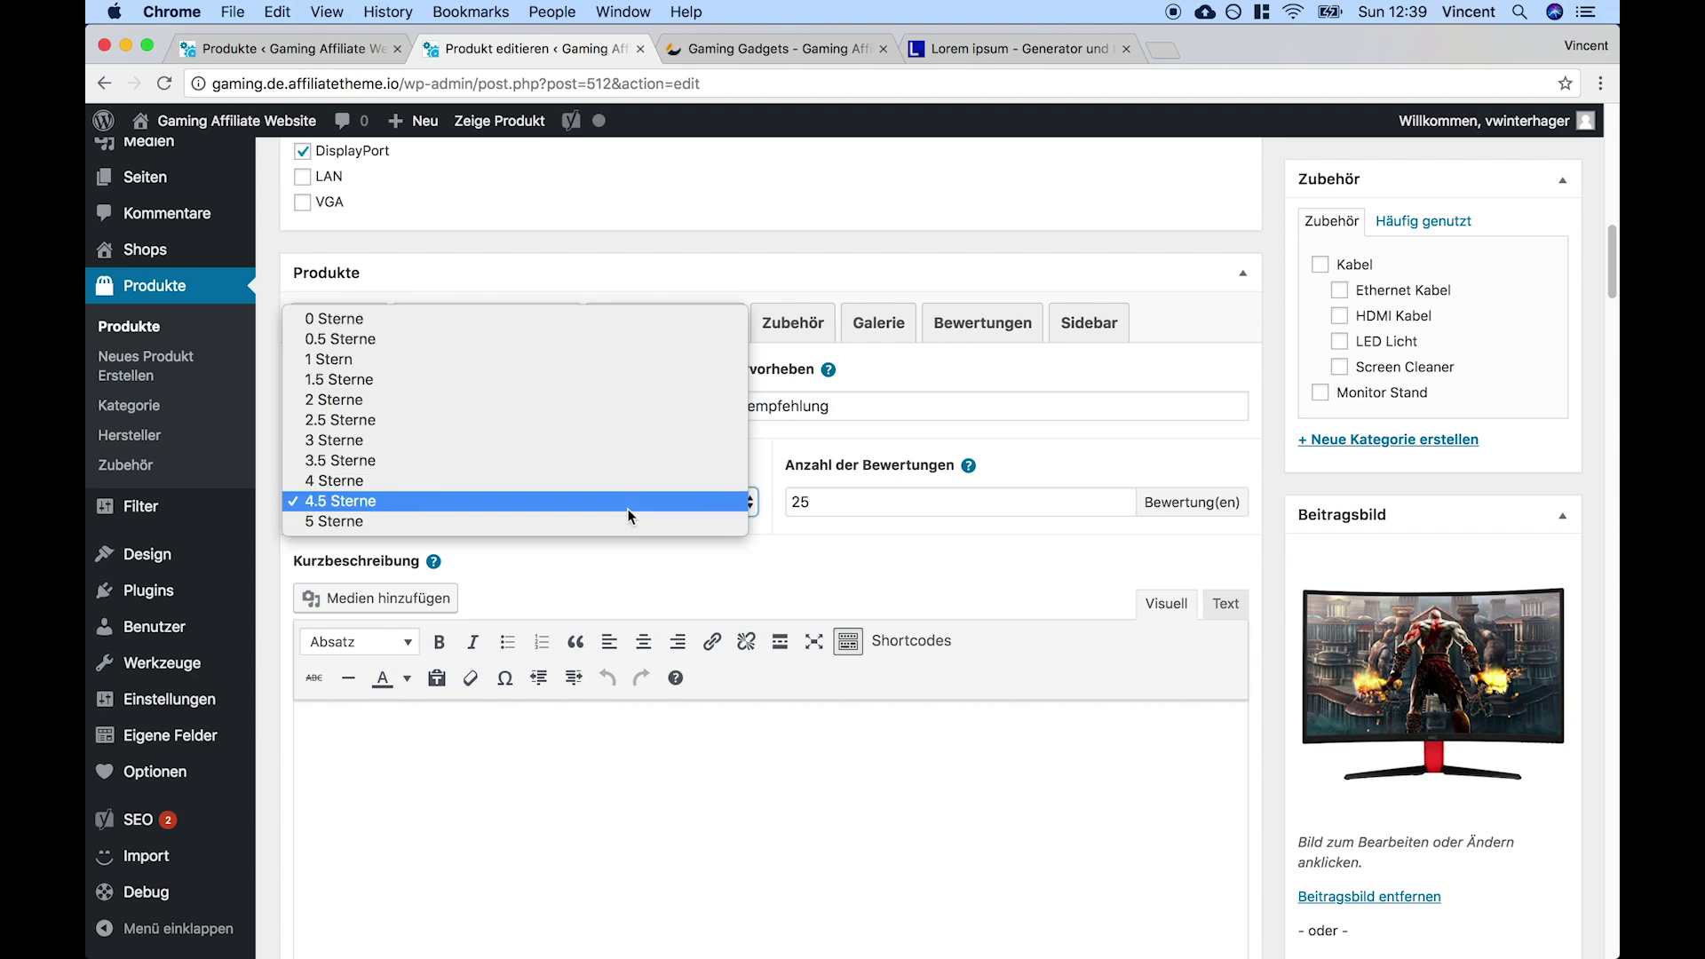
click(627, 508)
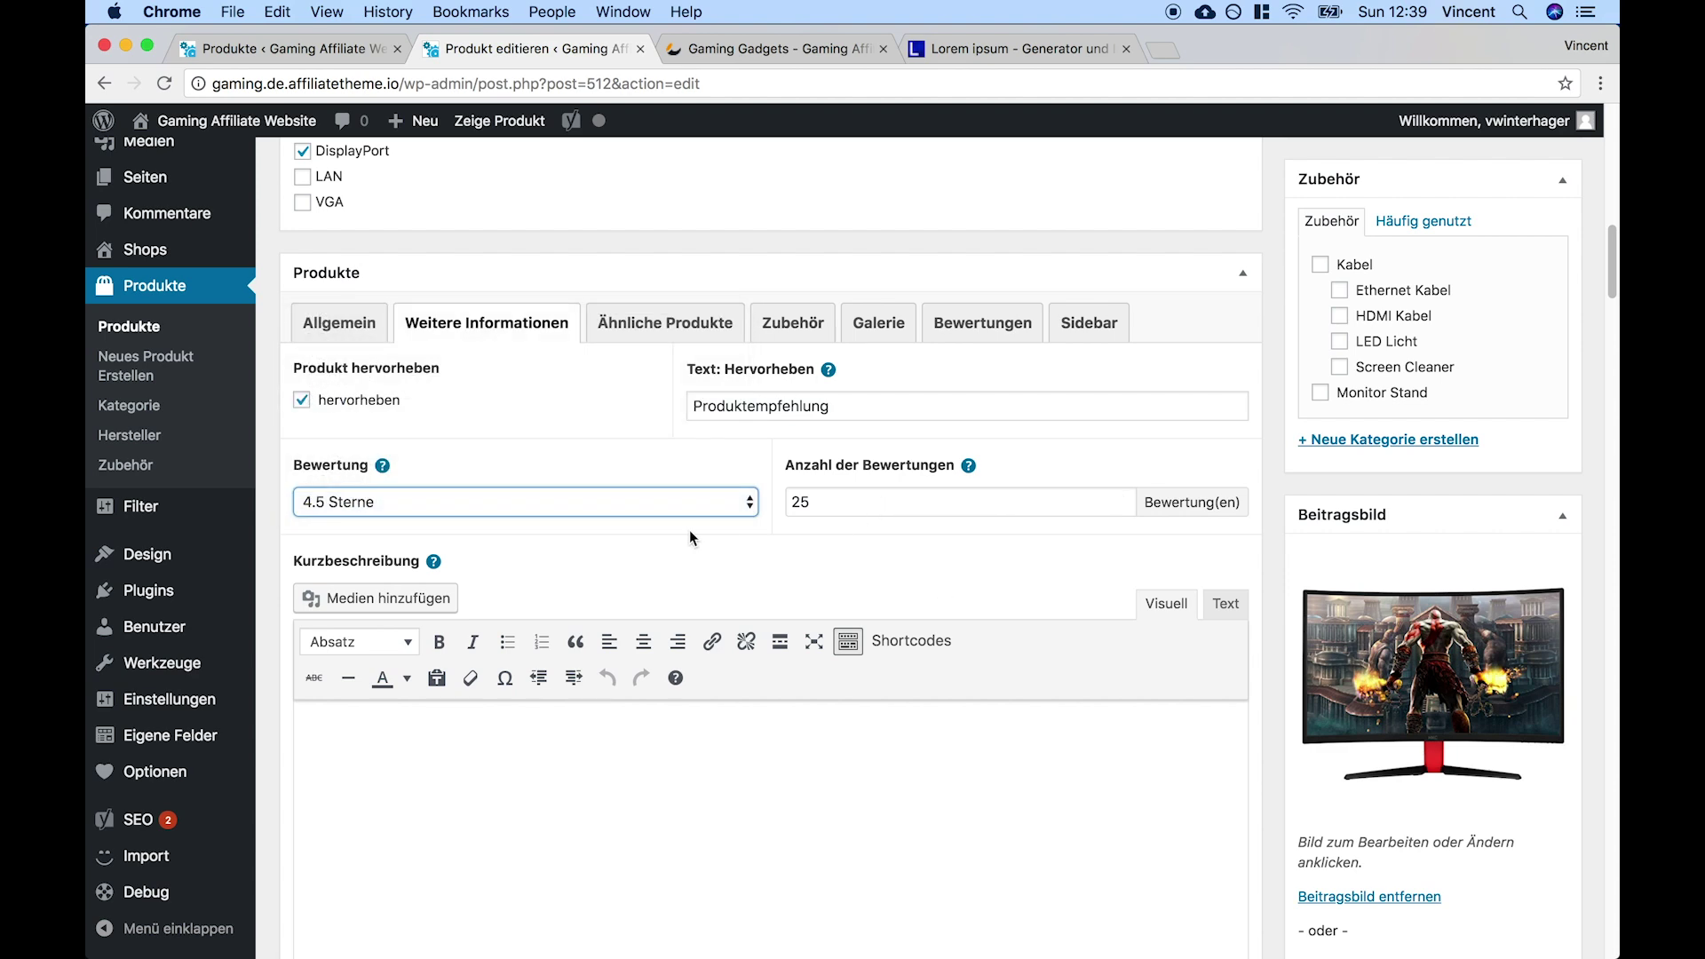
Review the Bewertung star choices and the Anzahl der Bewertungen value for the HKC G27
click(627, 507)
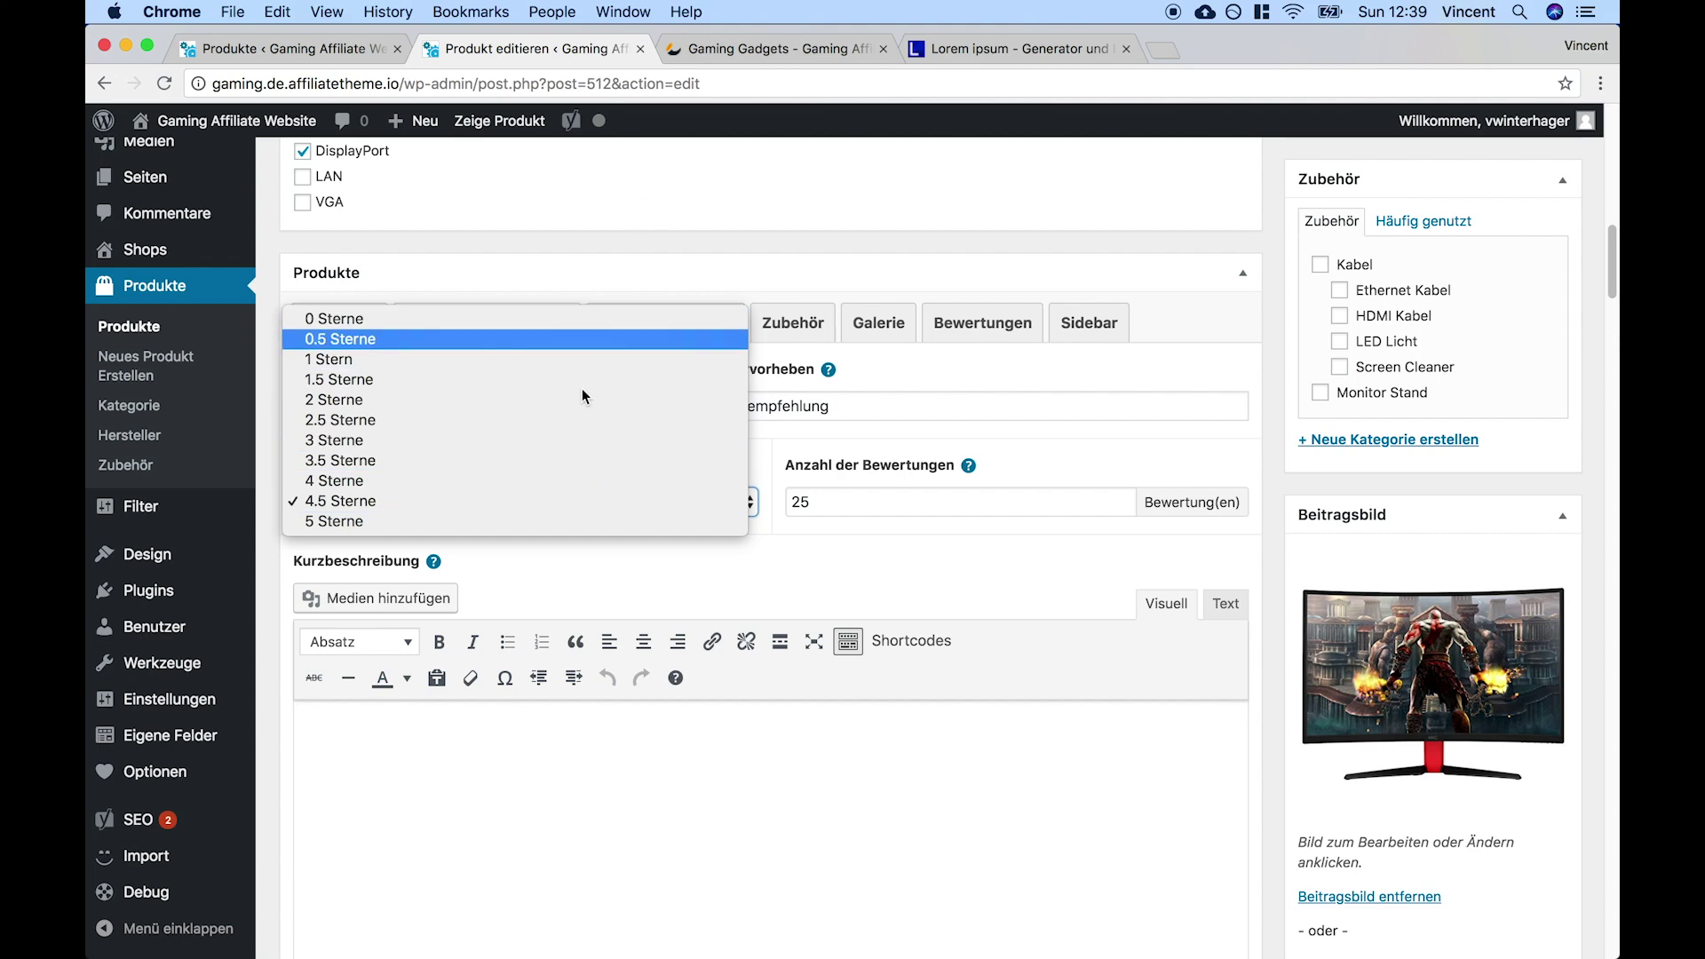
click(871, 568)
double_click(858, 506)
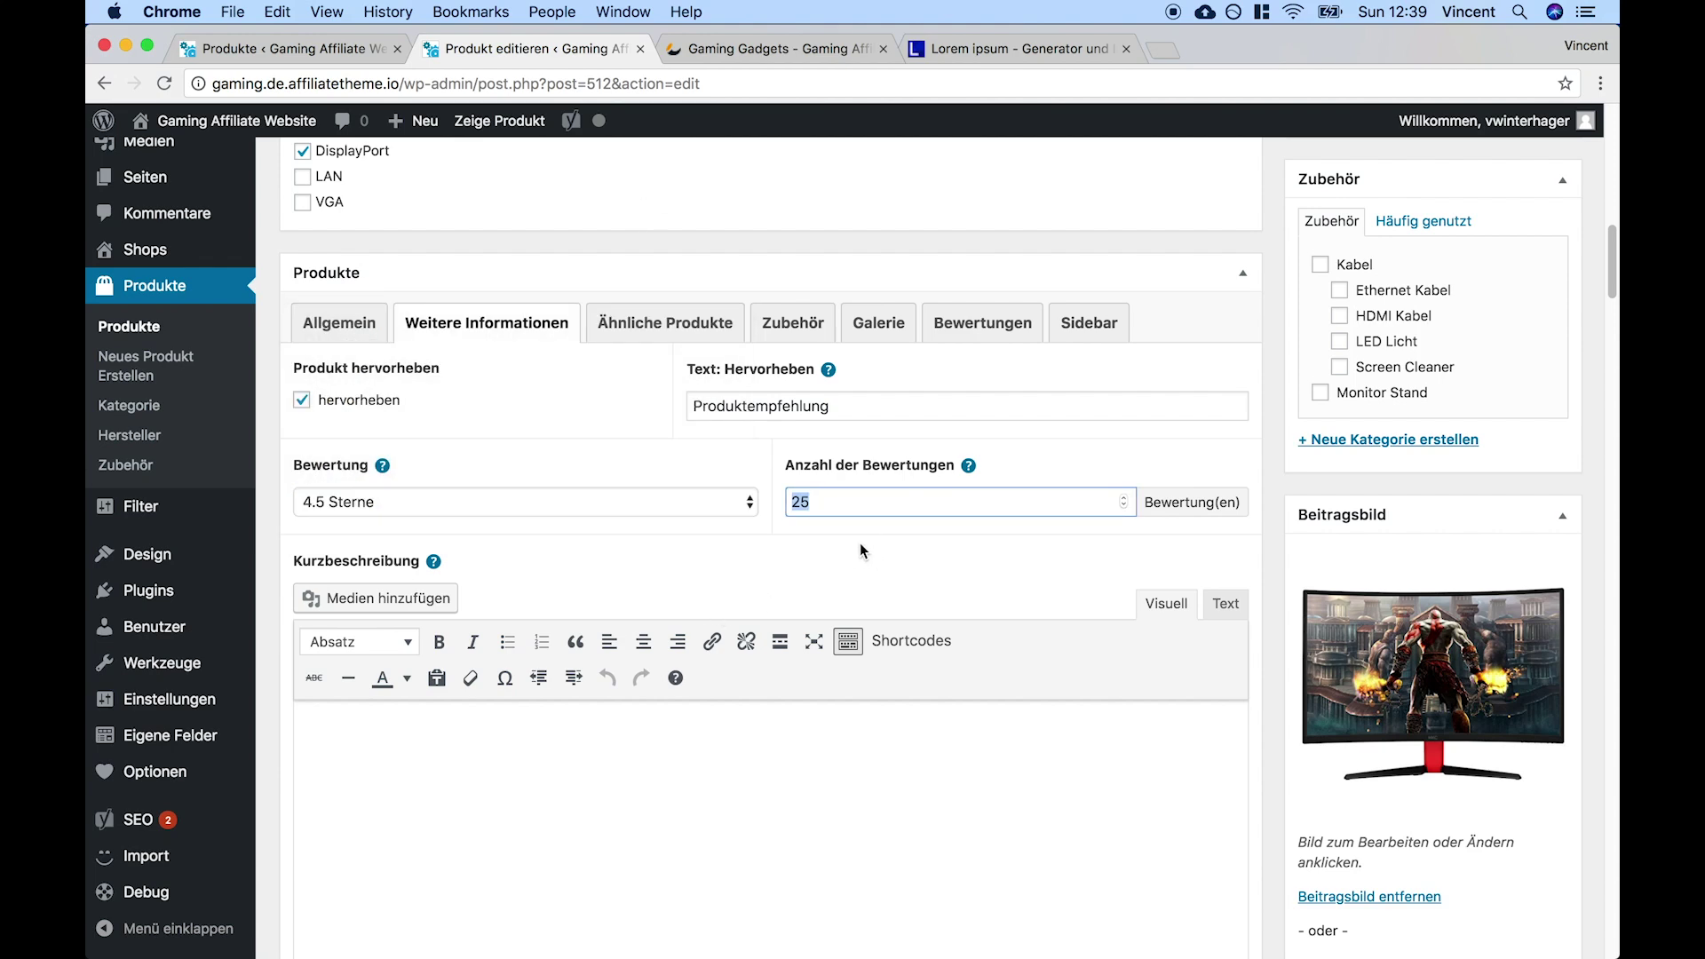
Preview the HKC G27's changes and examine the area beside the product images and the description on its product page
scroll(841, 559, up, 10)
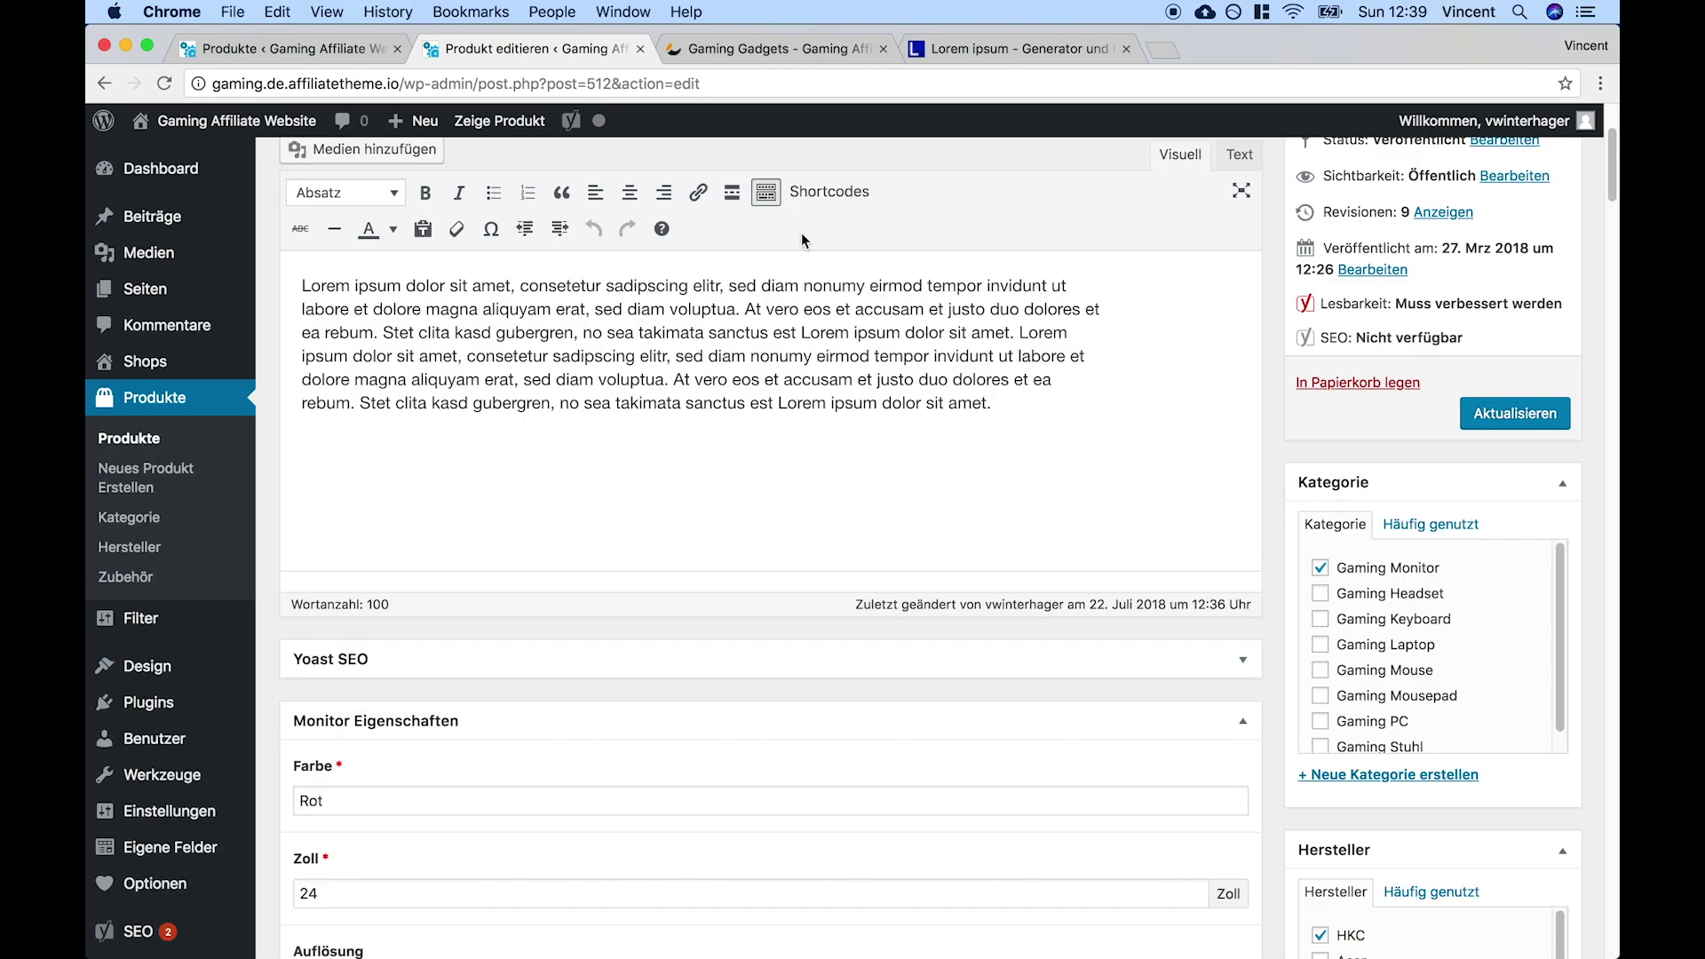
click(844, 55)
click(616, 56)
scroll(1348, 528, up, 5)
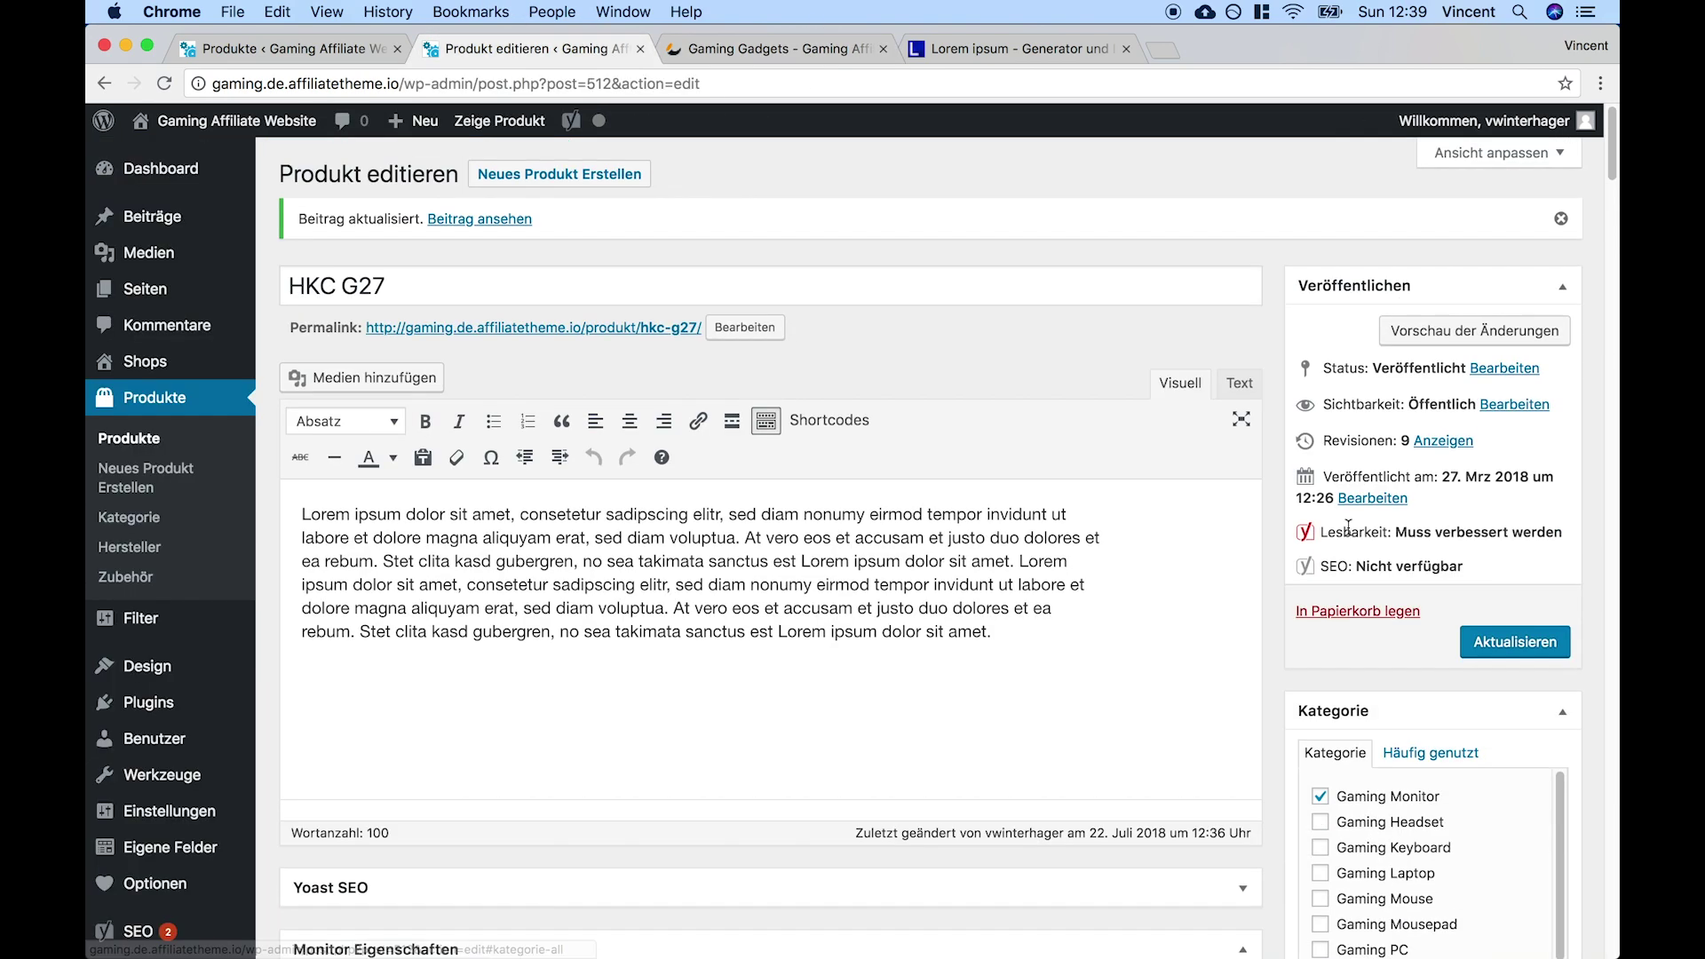
click(1474, 331)
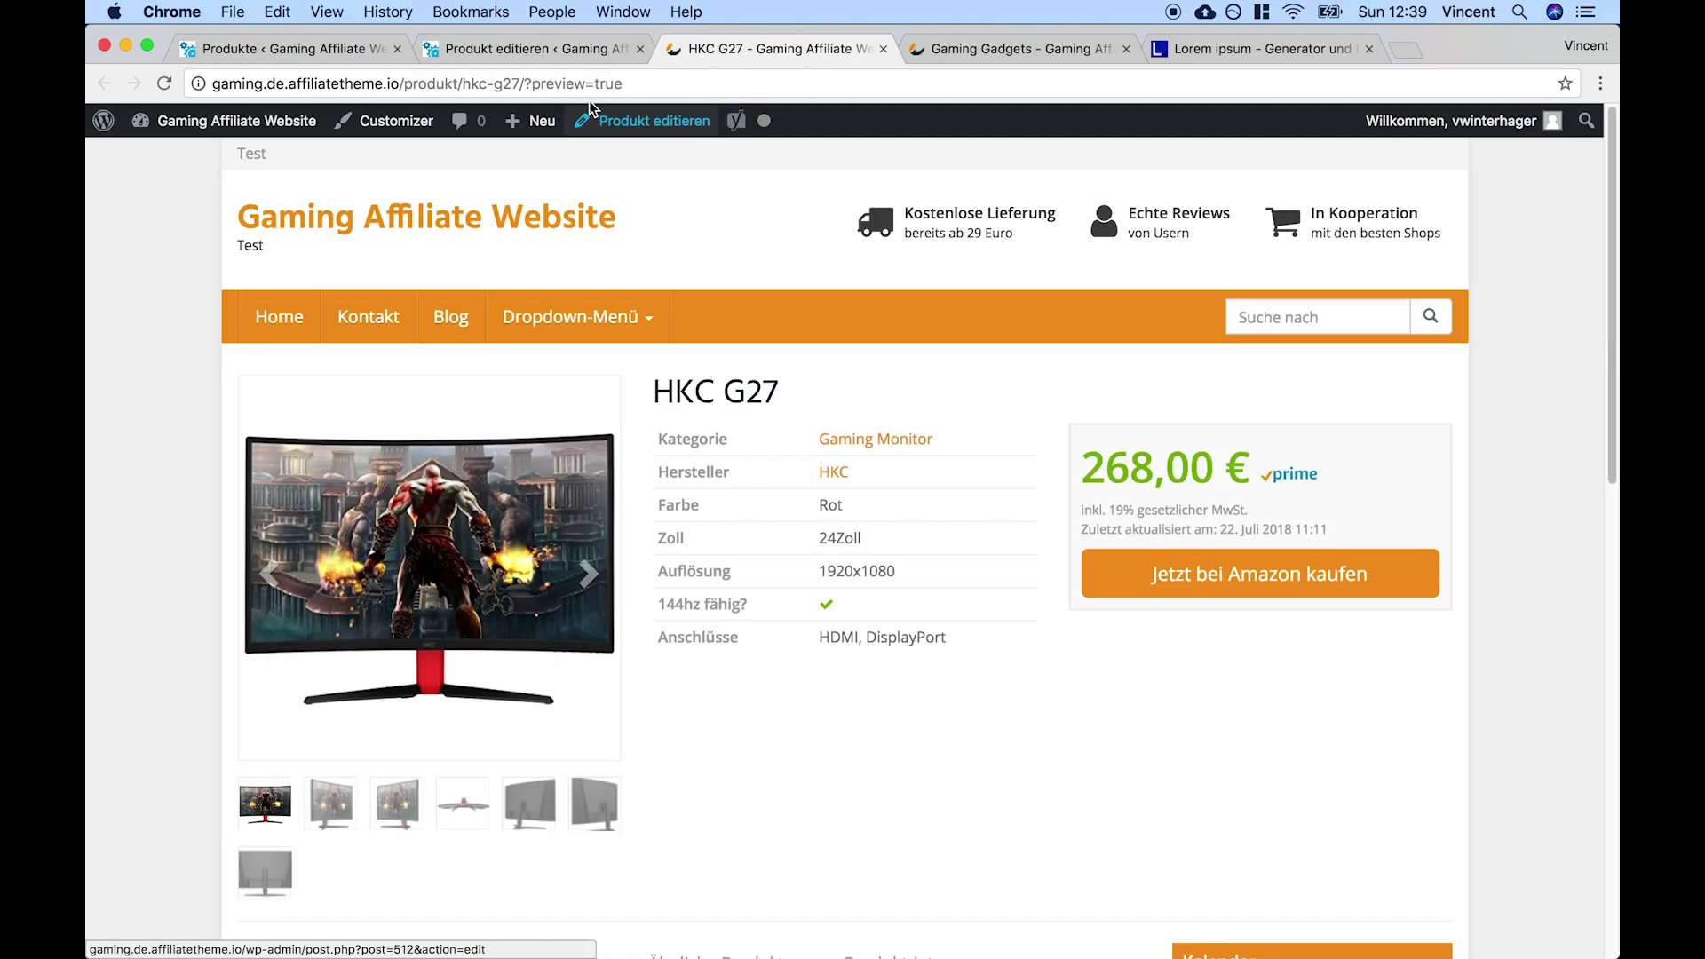
scroll(824, 637, down, 3)
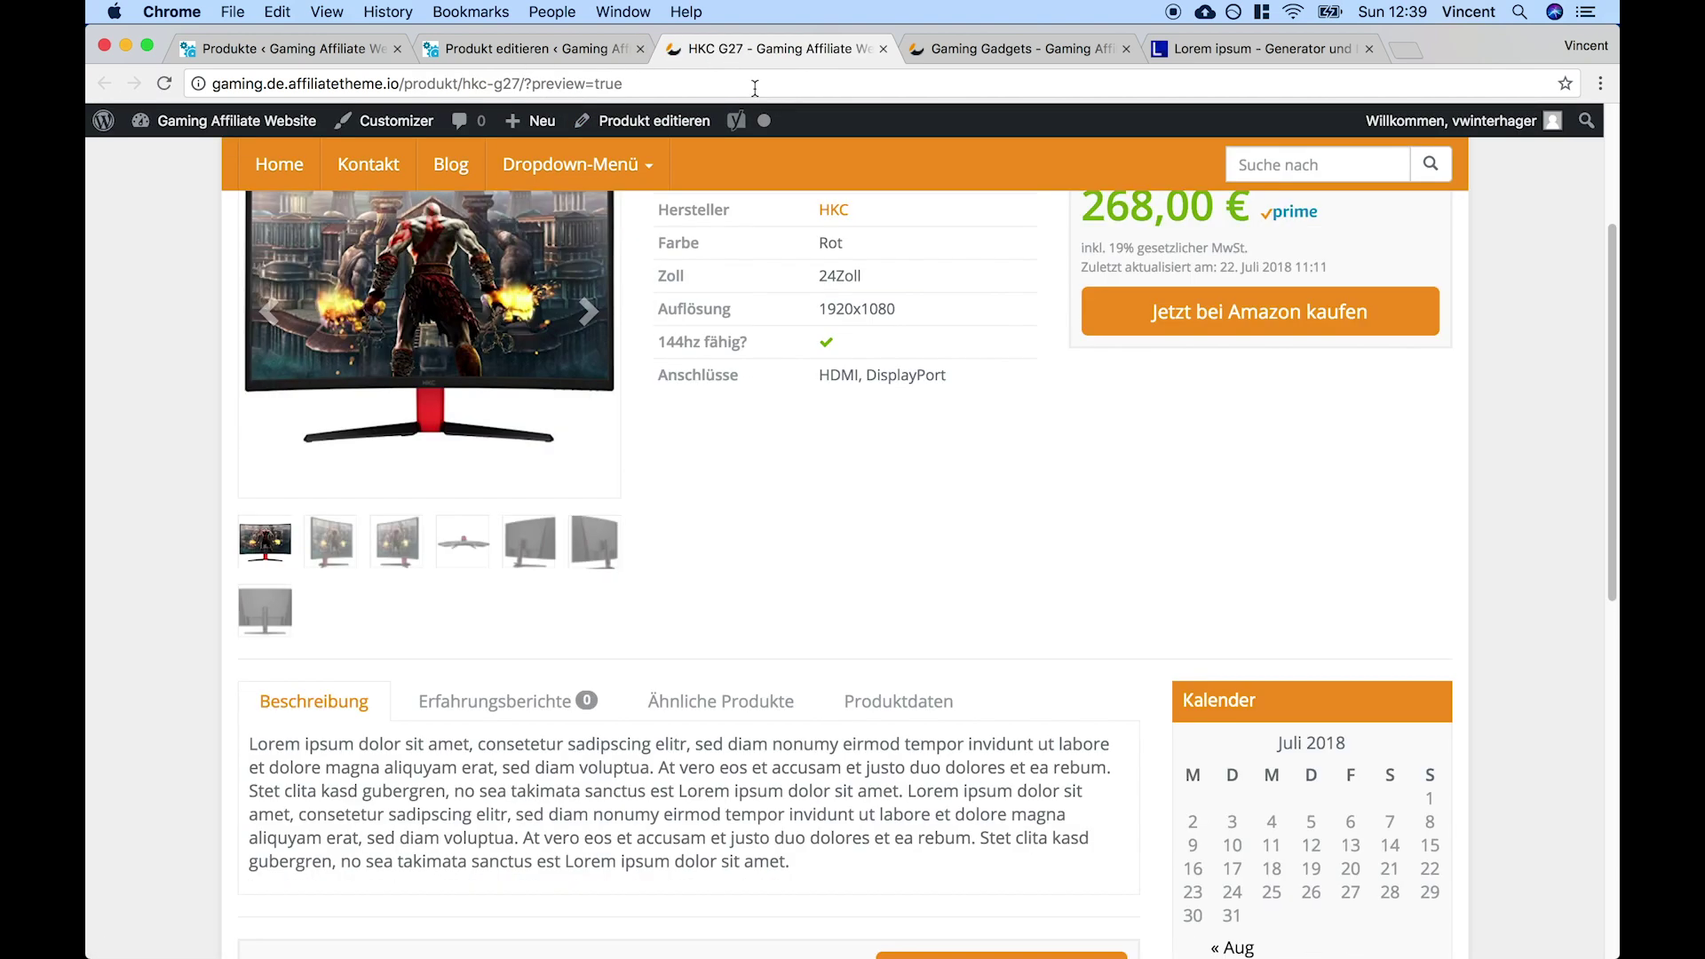
click(568, 84)
Copy the first sentence of the Lorem ipsum generator text into the HKC G27's Kurzbeschreibung, and update the product
click(564, 49)
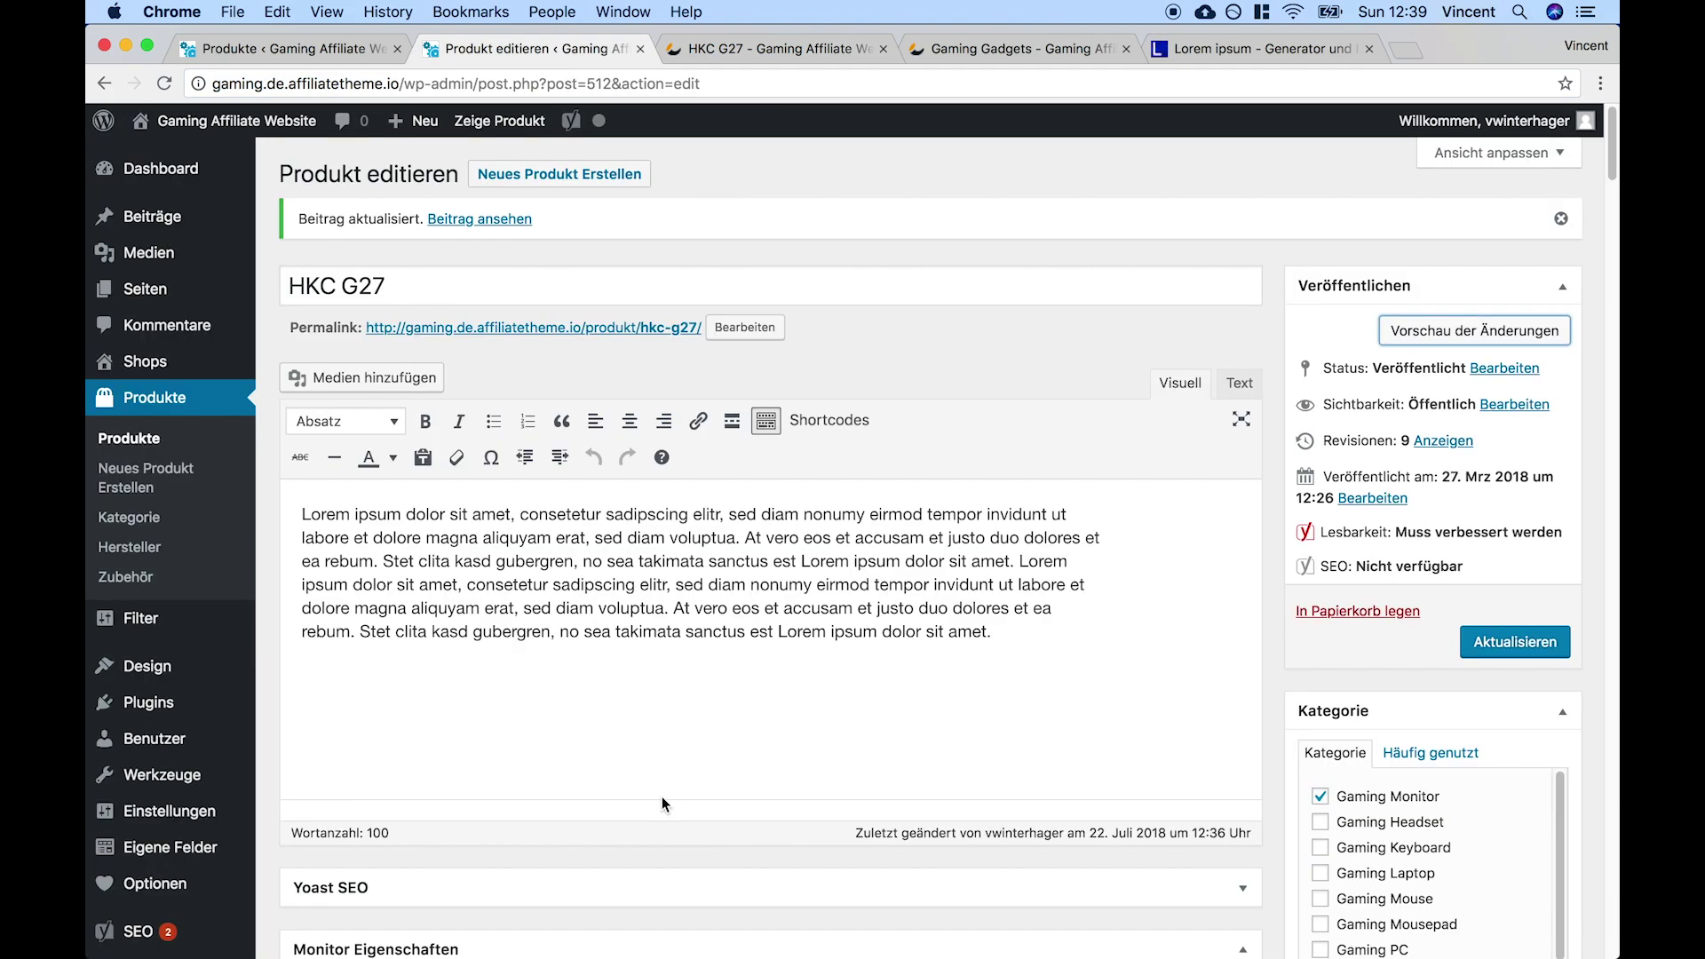
scroll(663, 796, down, 15)
scroll(626, 735, up, 5)
scroll(626, 735, down, 7)
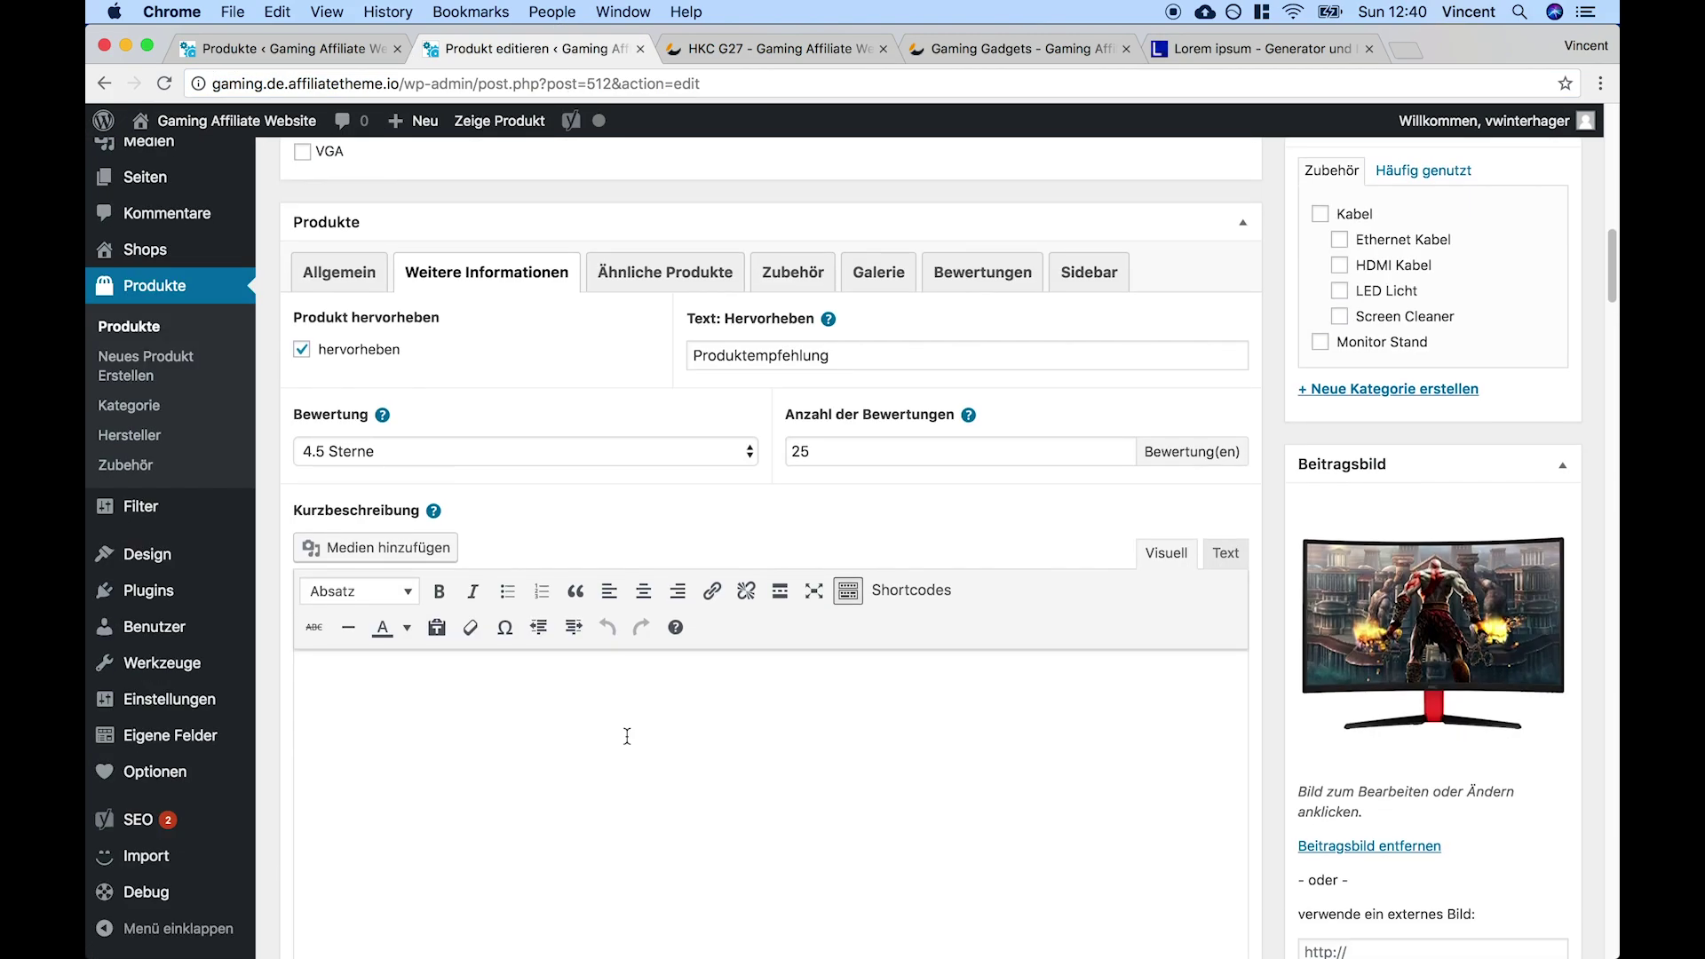
click(590, 684)
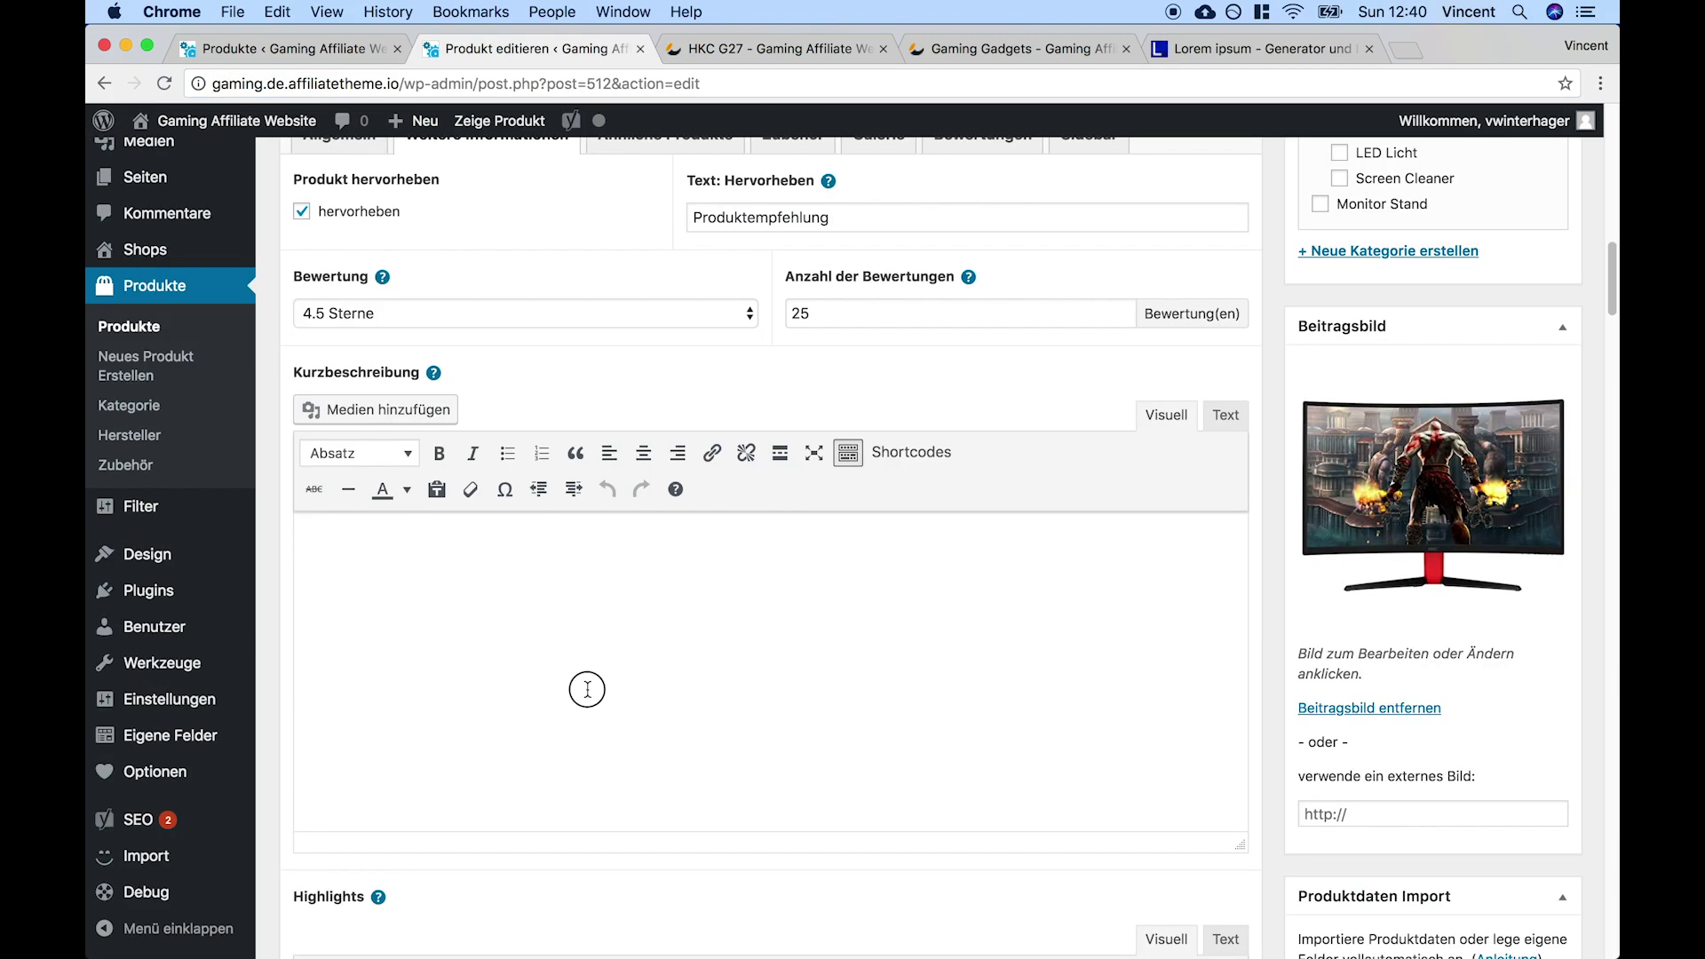
click(1252, 52)
click(676, 485)
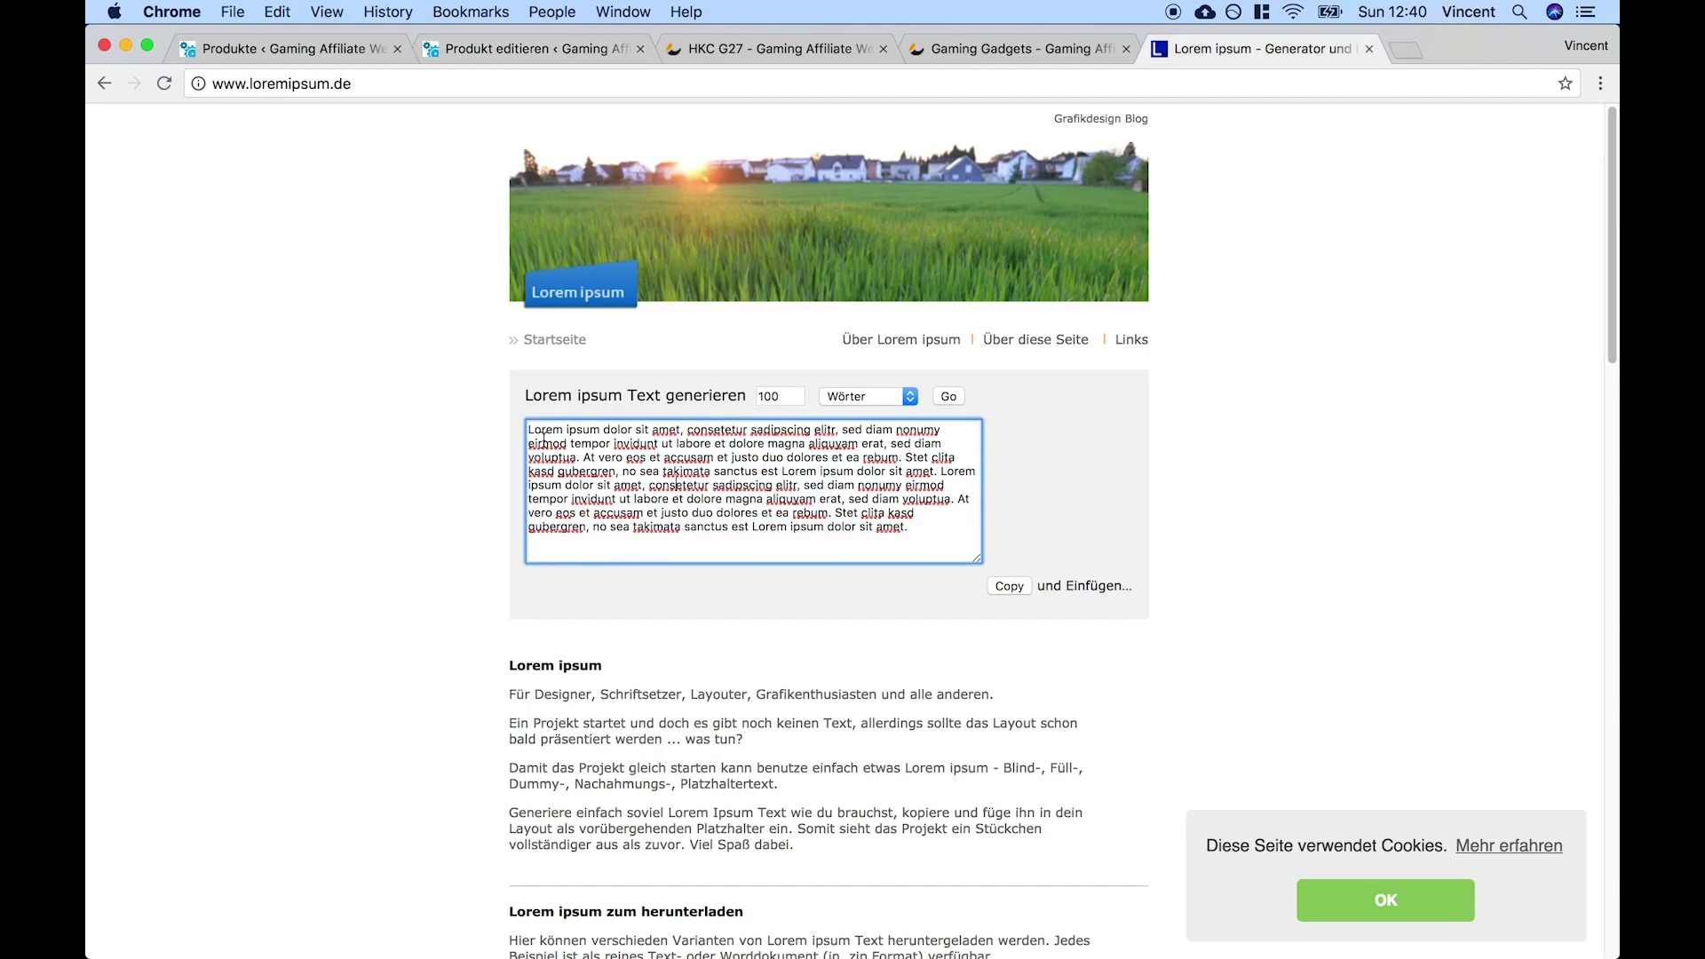
drag(531, 429, 582, 458)
key(super+c)
click(524, 49)
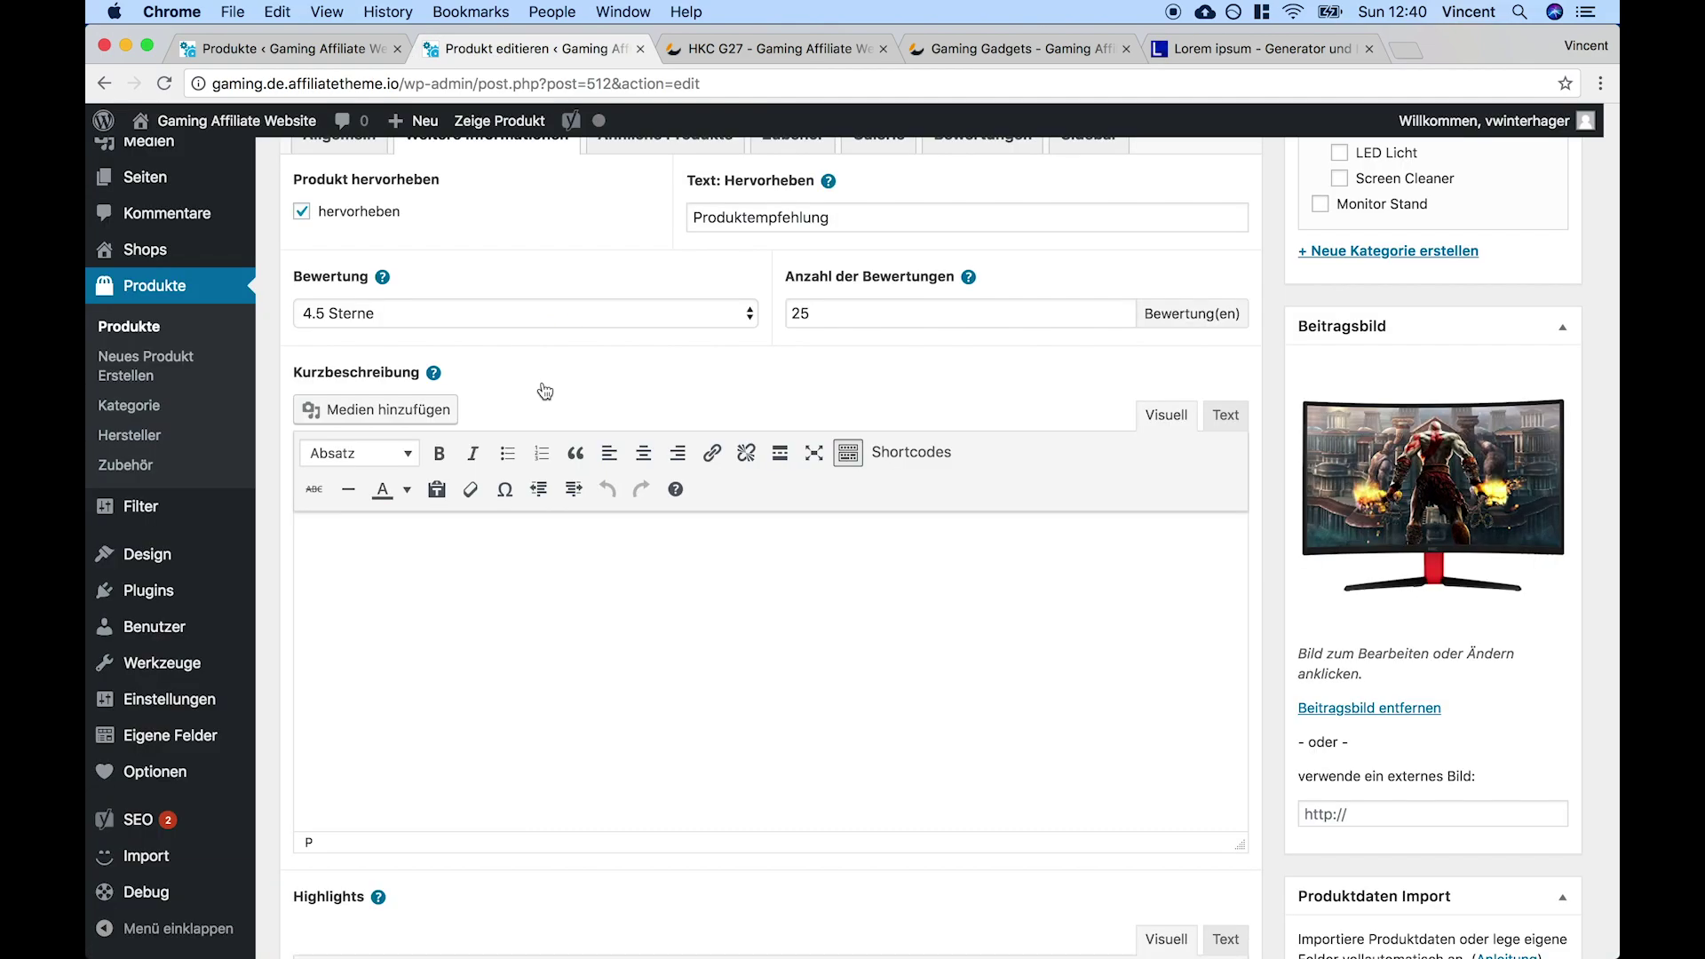
key(super+v)
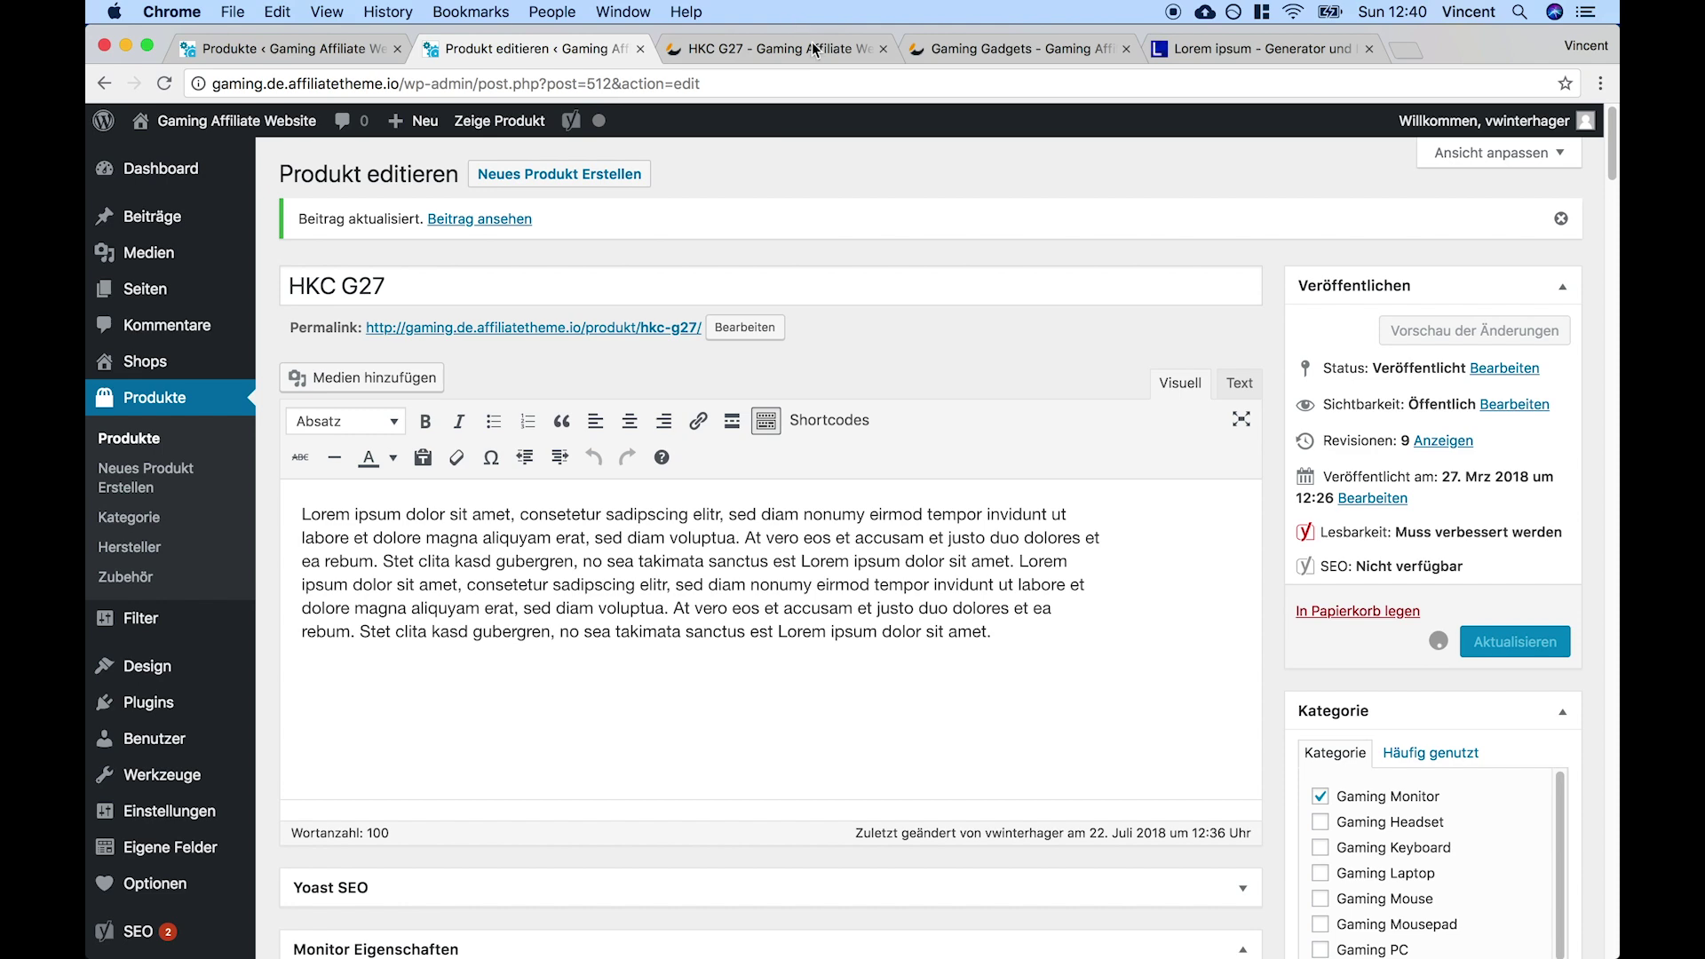
Close the old preview, open the HKC G27's public page, and examine where the Kurzbeschreibung appears
click(882, 49)
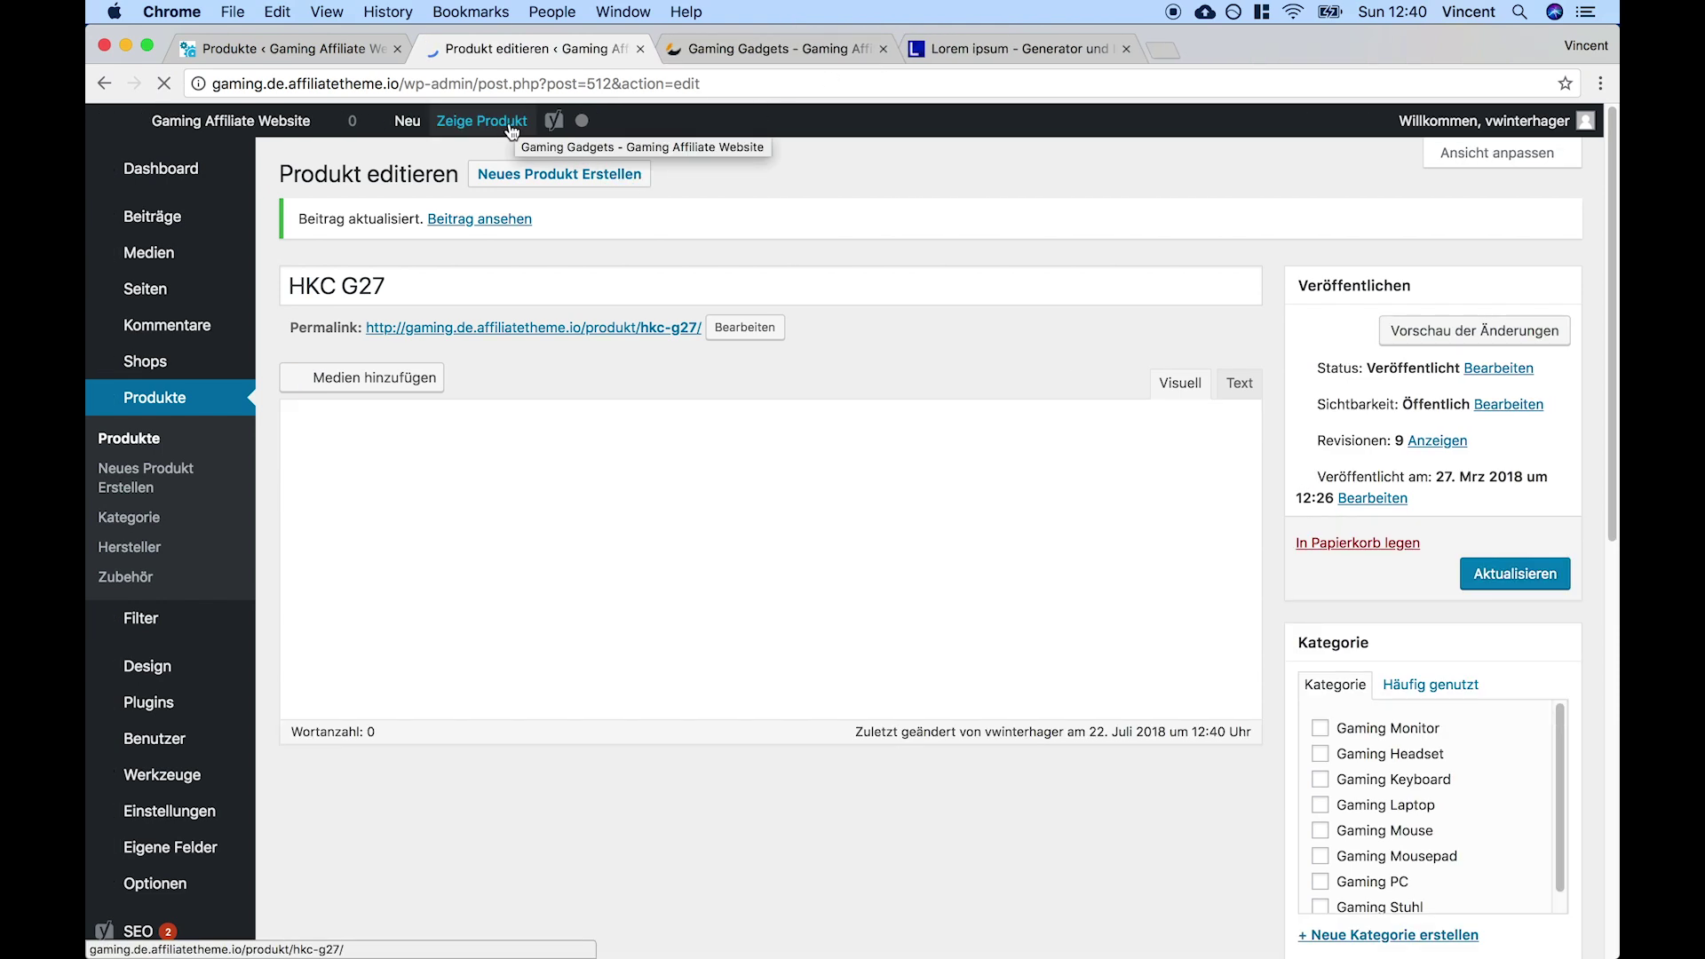
super+click(513, 129)
click(708, 51)
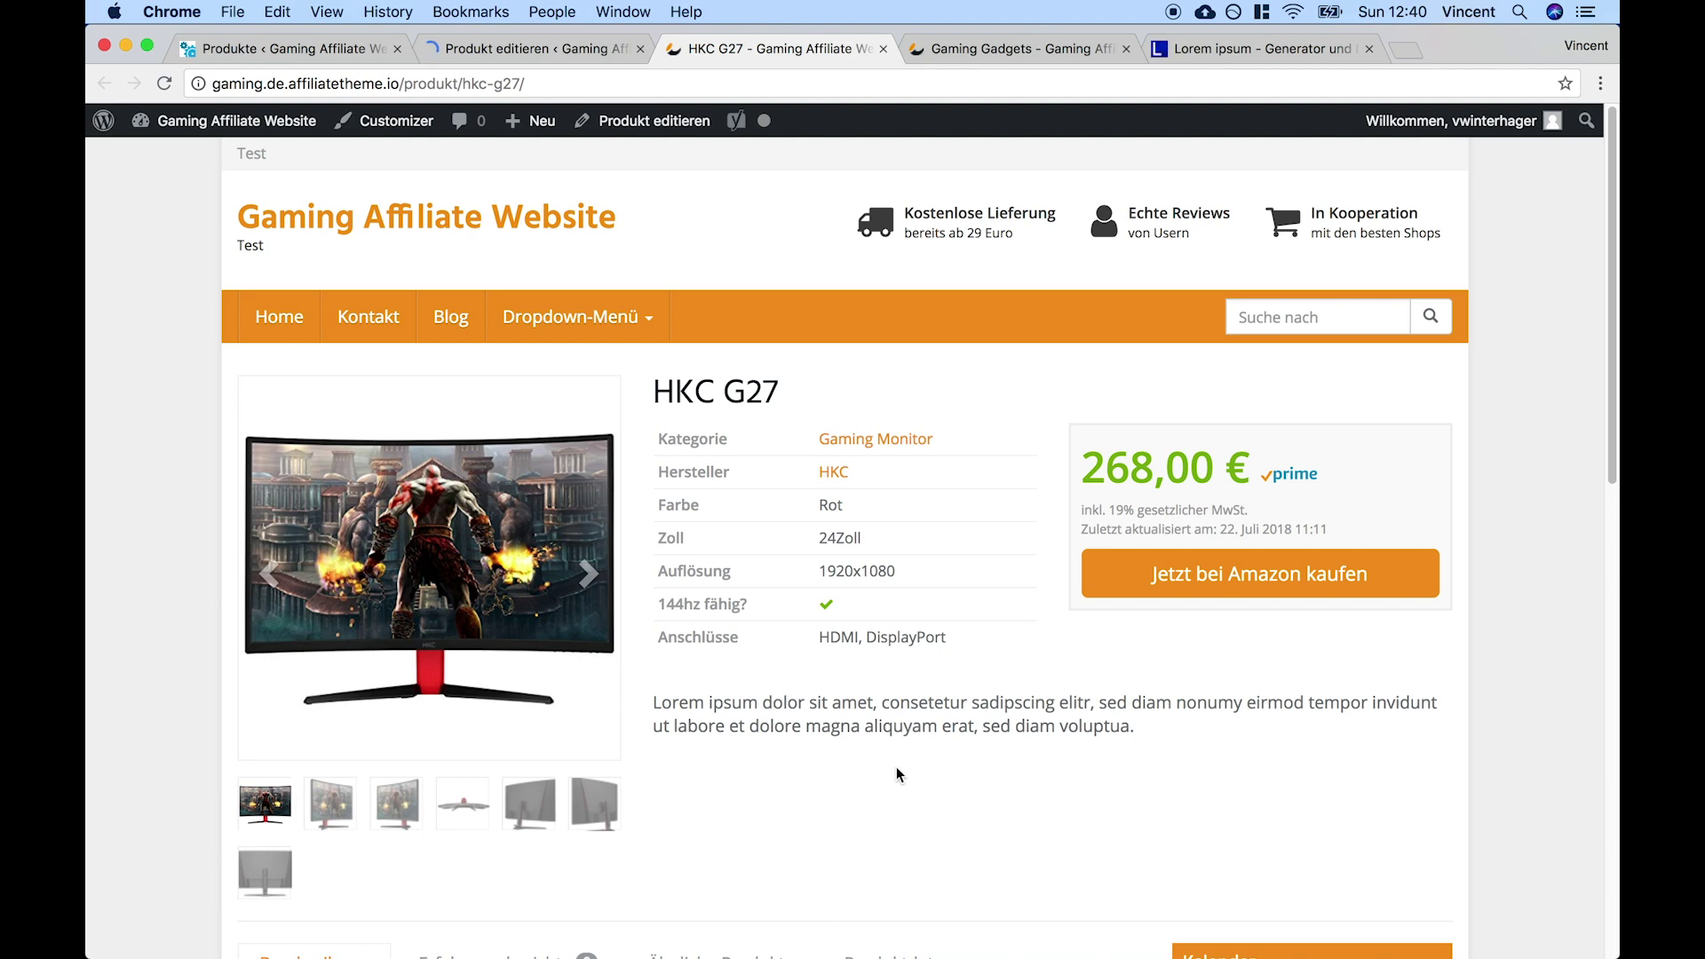
scroll(891, 737, down, 3)
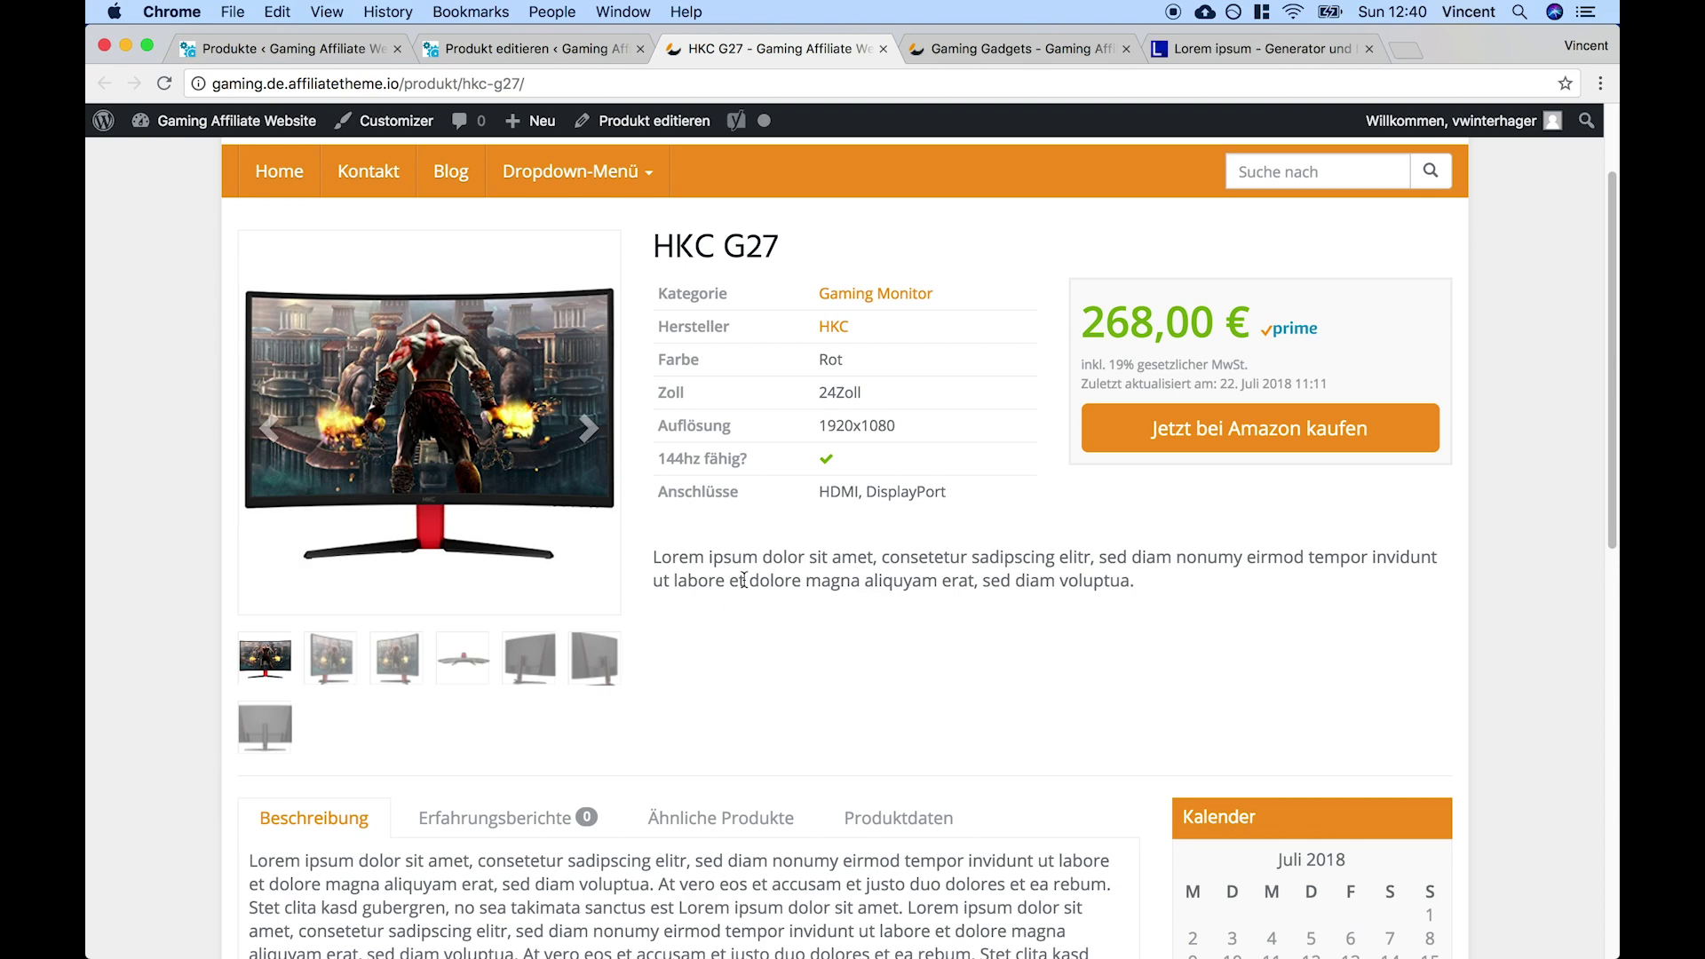
Return to the HKC G27's Weitere Informationen settings, place the cursor in the Highlights editor, and check its help note
click(545, 50)
scroll(414, 737, down, 10)
scroll(440, 716, up, 10)
scroll(440, 716, down, 10)
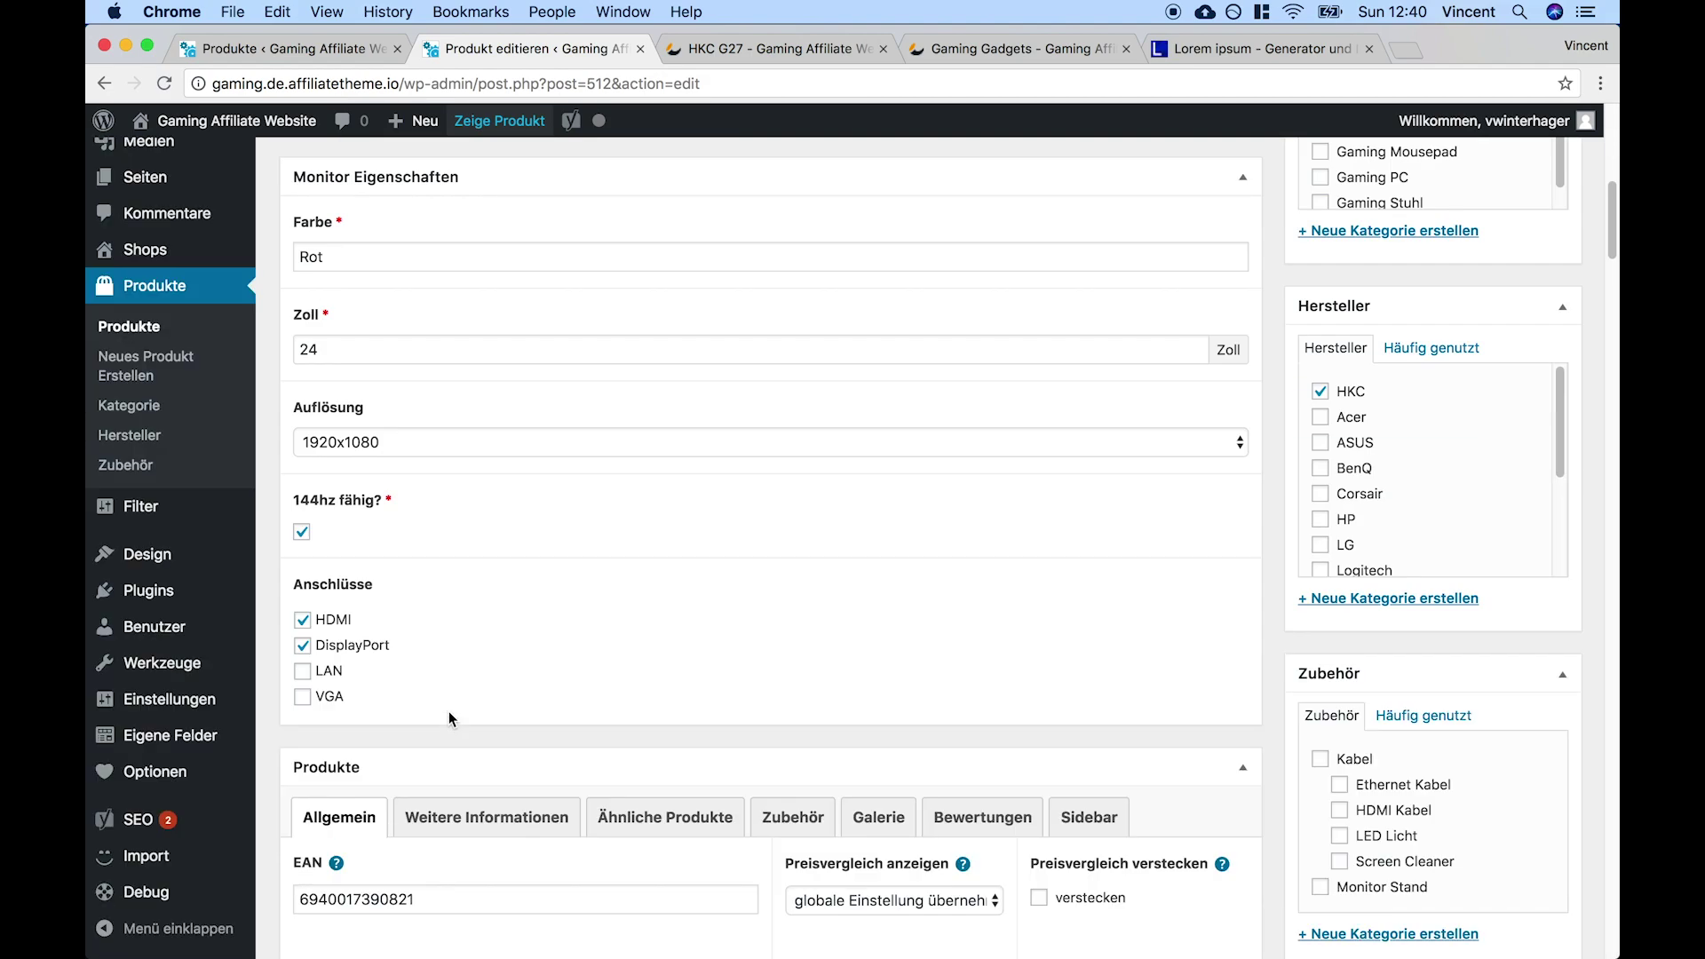
click(513, 684)
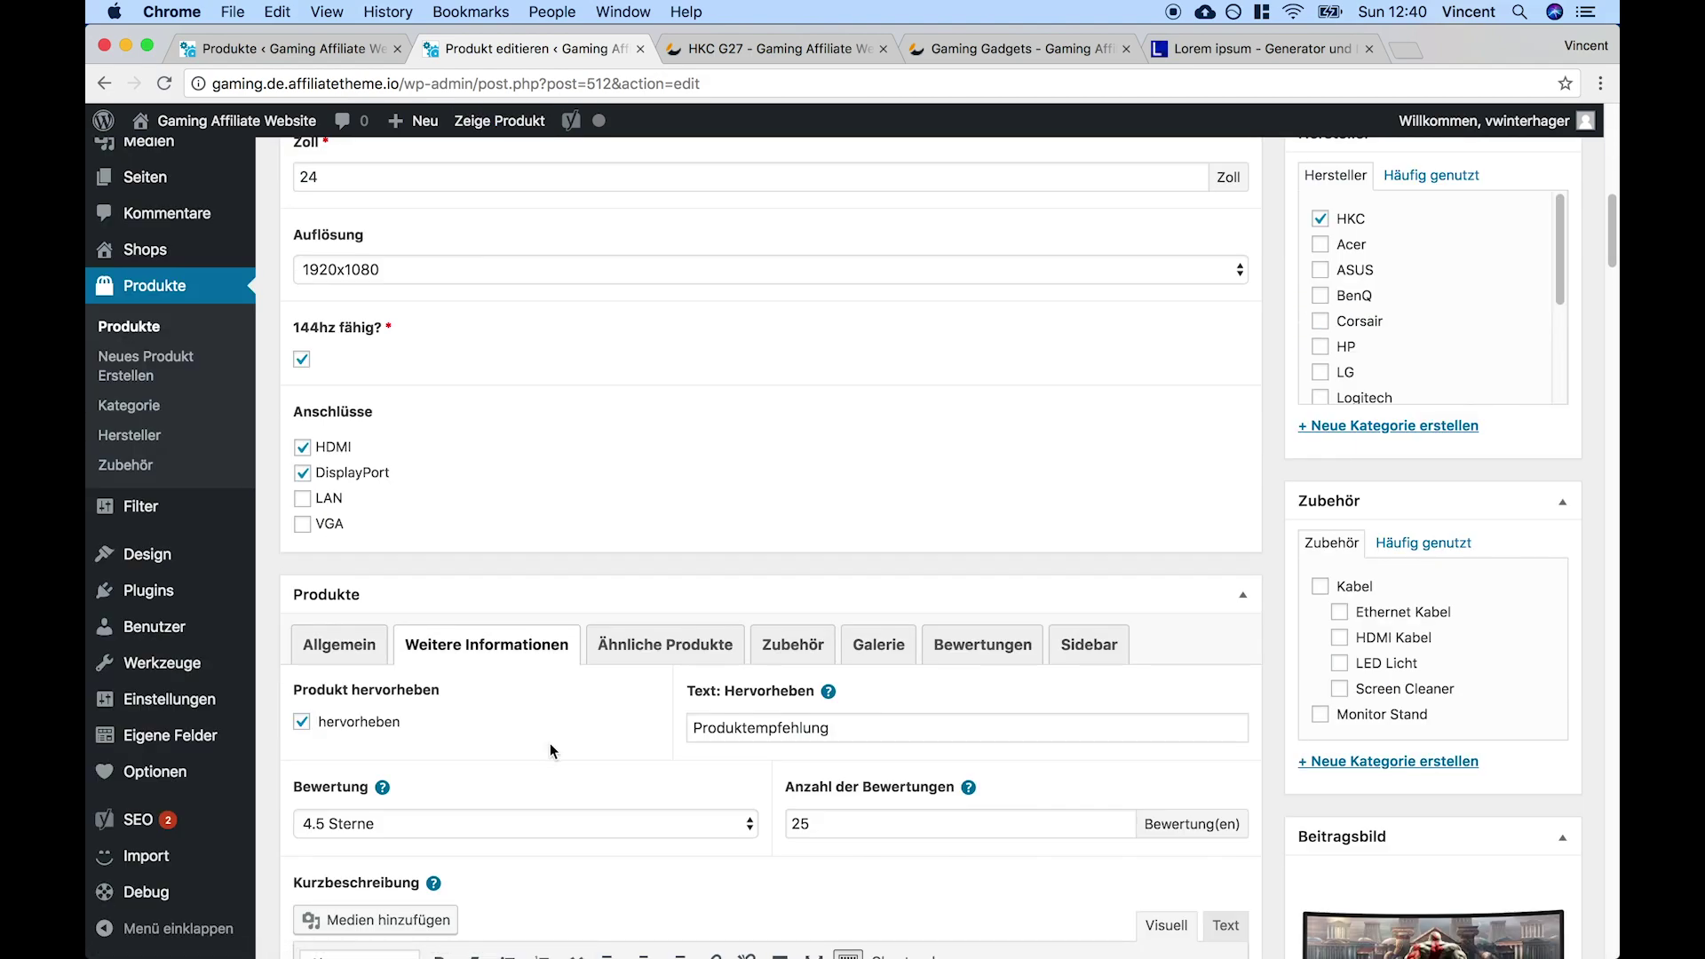
scroll(550, 746, down, 5)
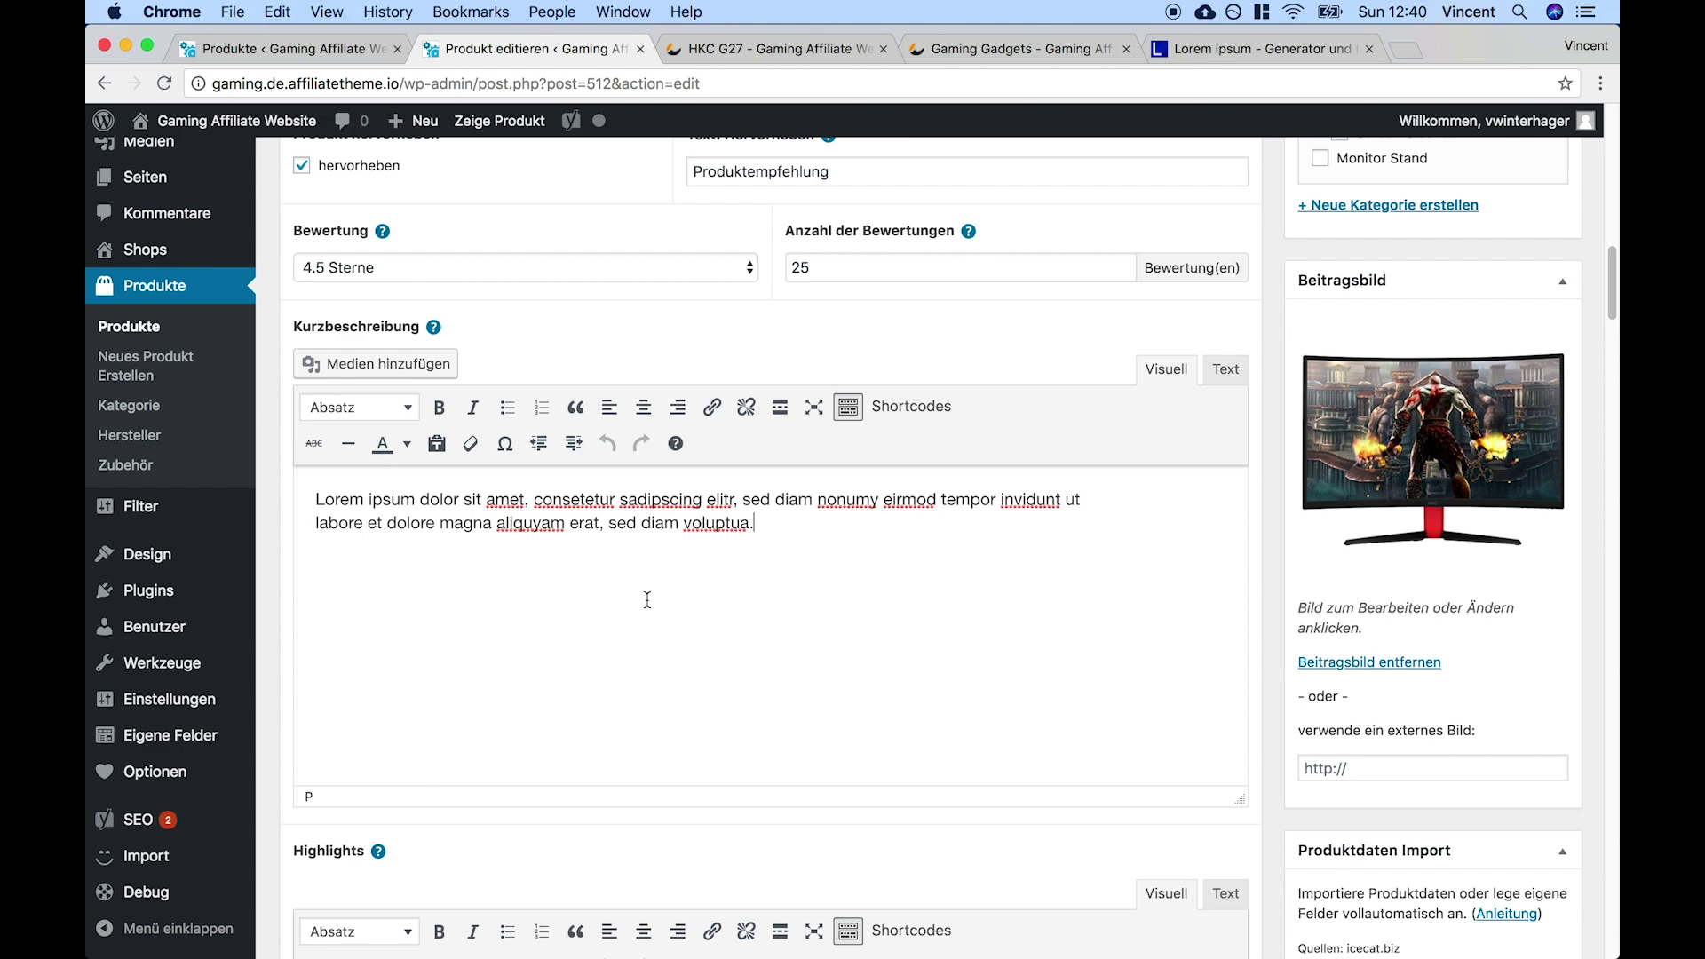
click(856, 557)
scroll(799, 790, down, 5)
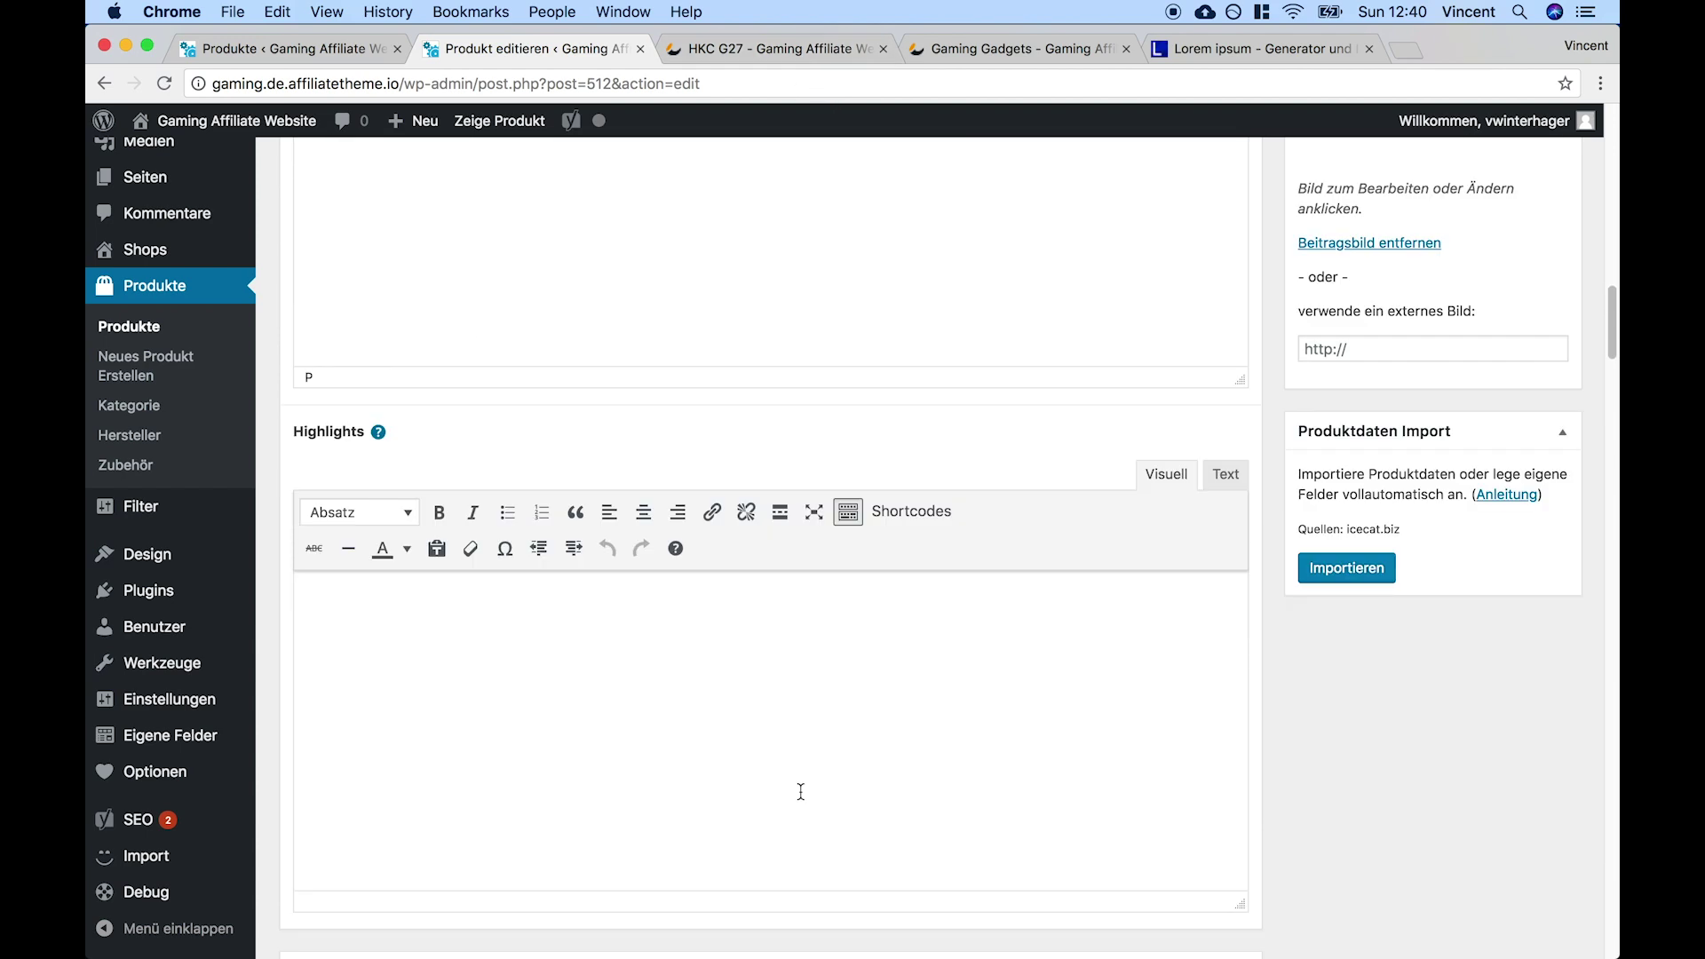
scroll(799, 791, up, 9)
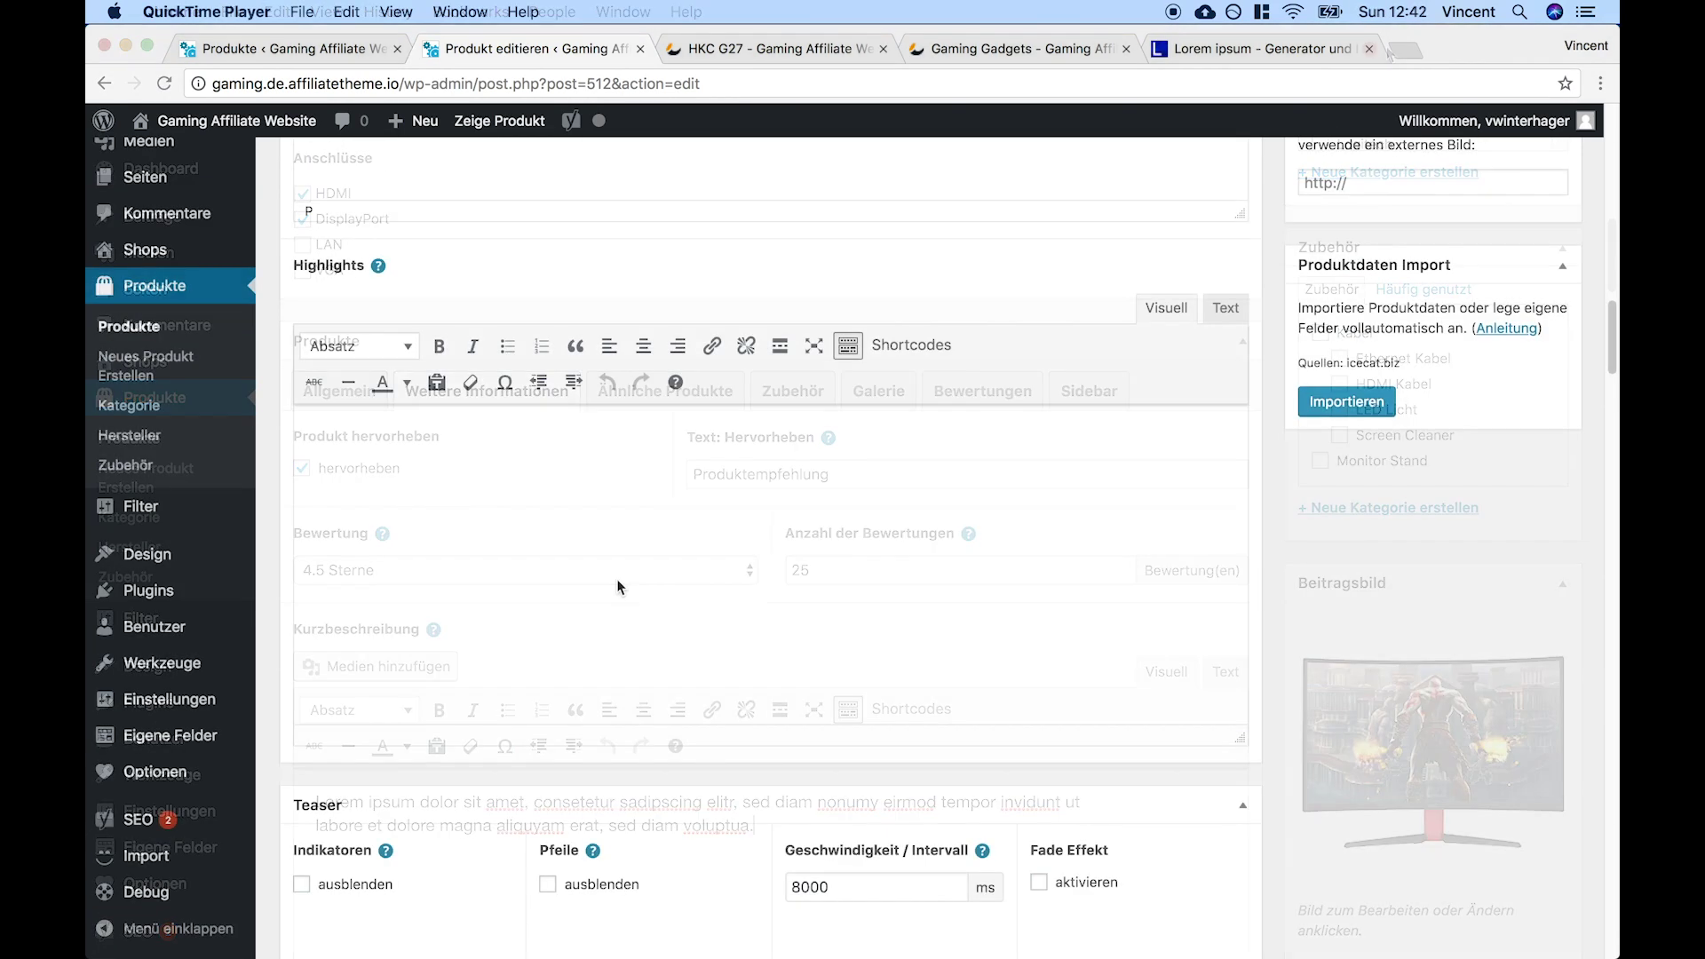
click(596, 540)
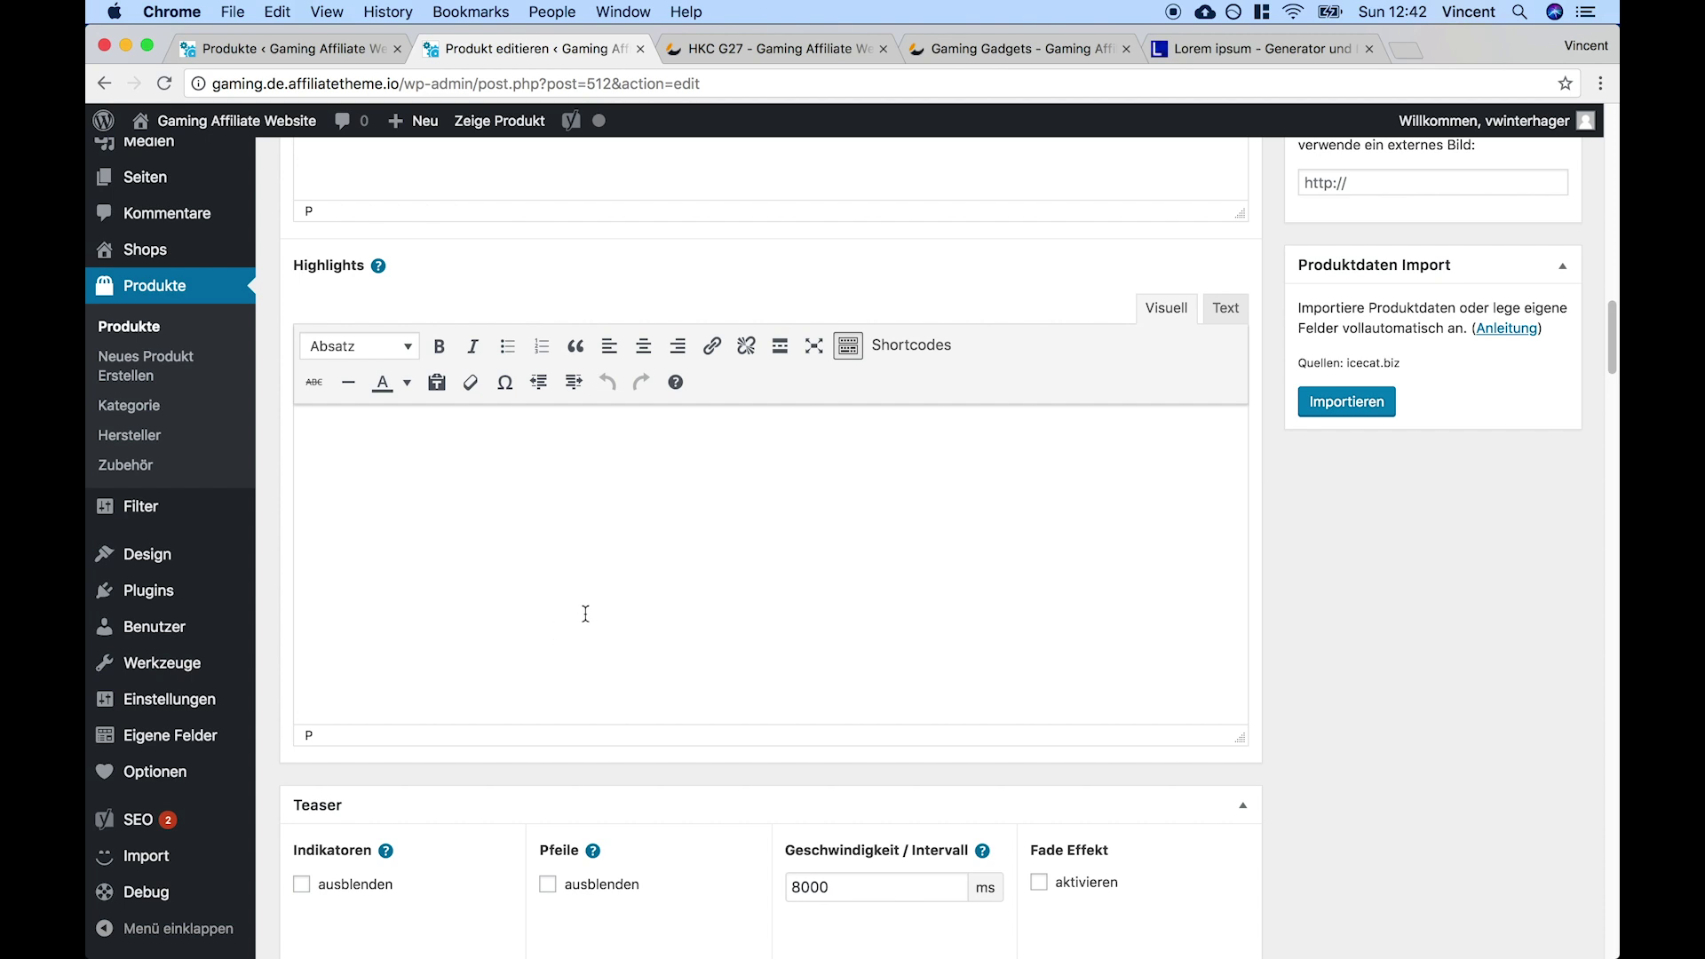
mouse_move(378, 267)
Check the HKC G27's public page, and examine its card and image thumbnails under Unsere Empfehlung on the homepage
click(724, 50)
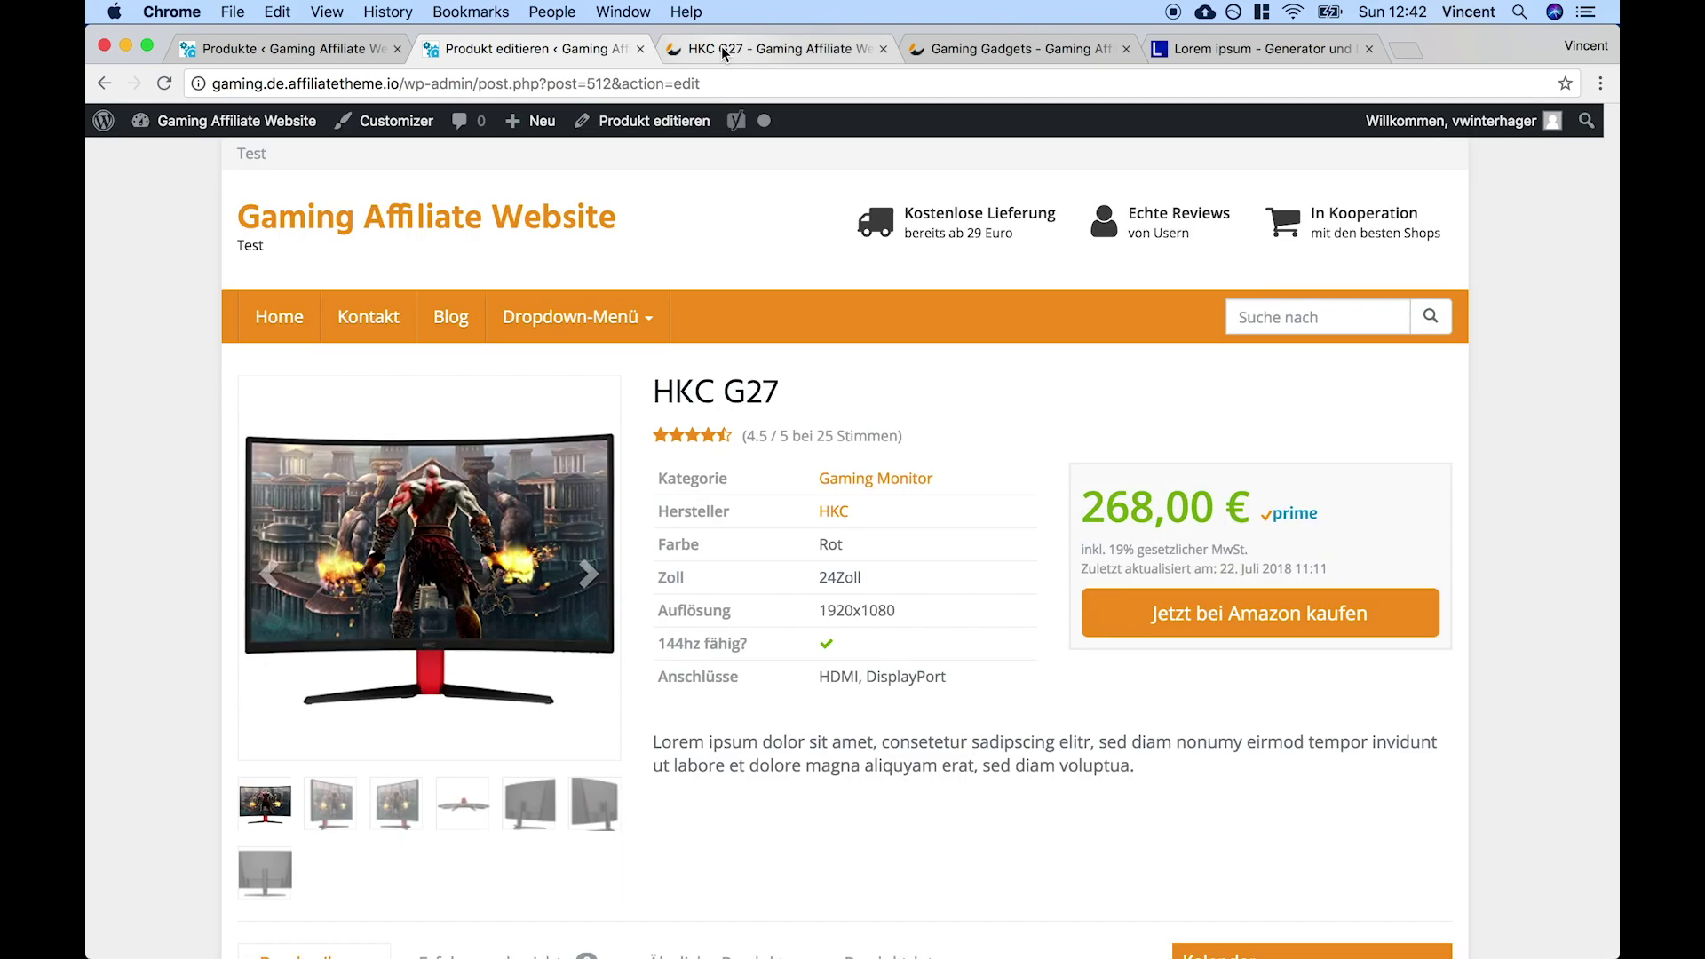
click(982, 54)
scroll(794, 547, up, 10)
scroll(794, 547, up, 15)
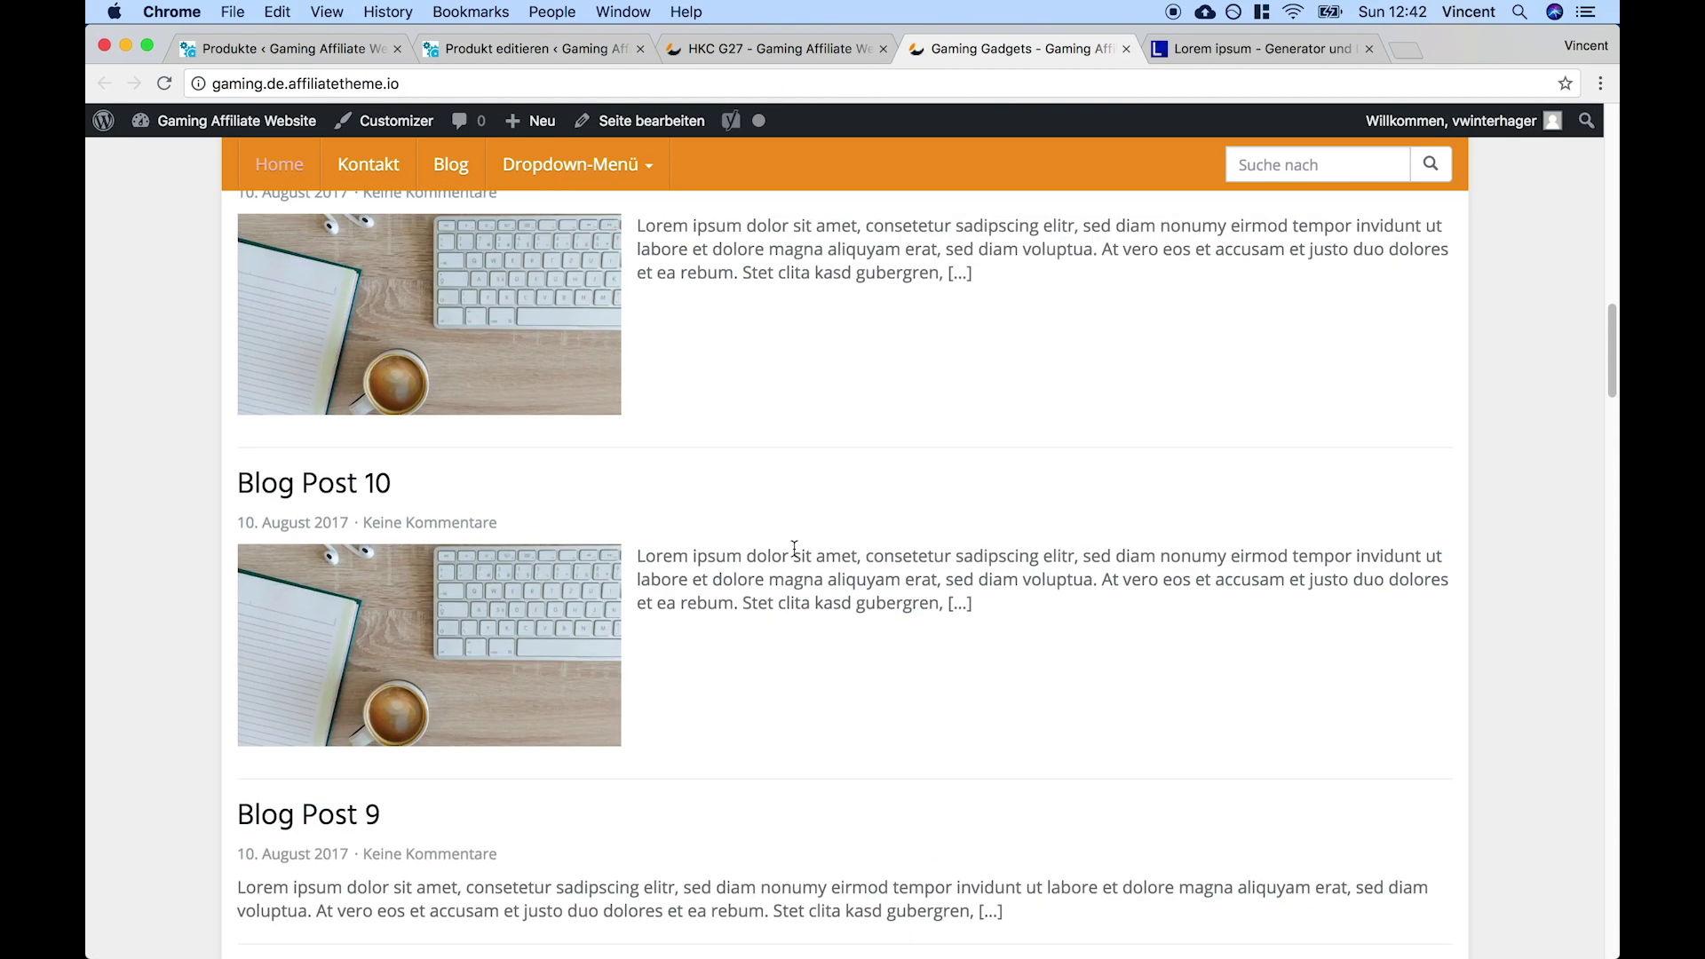
scroll(797, 555, down, 5)
scroll(1136, 802, down, 5)
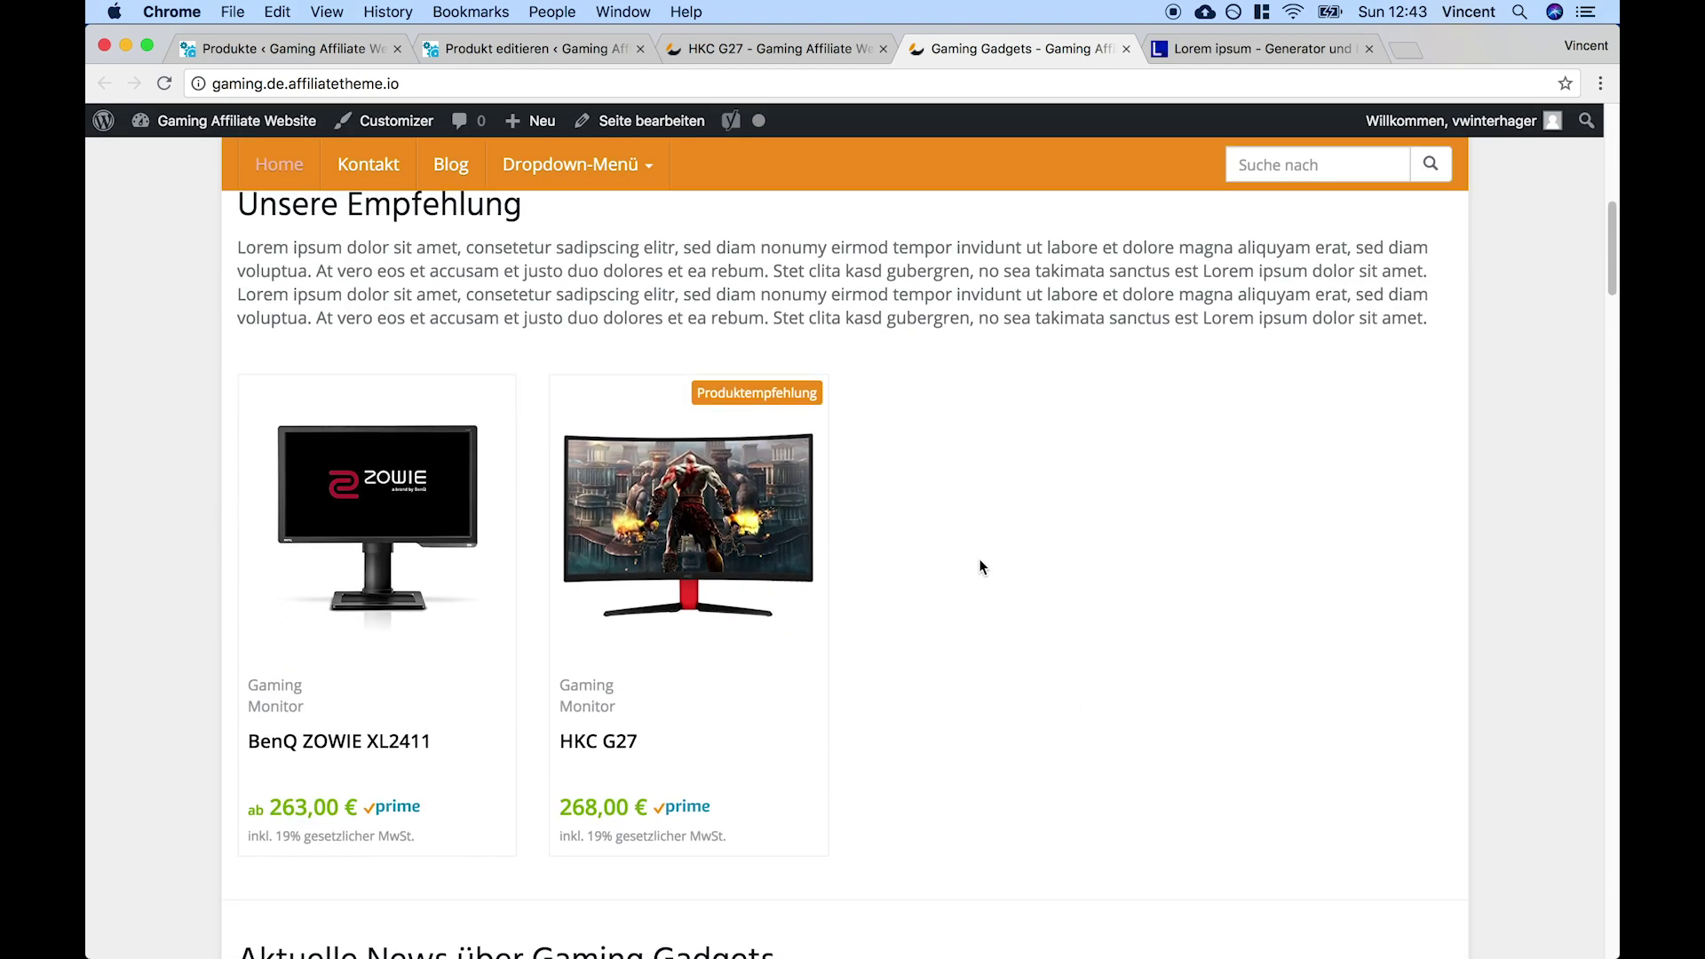
mouse_move(733, 502)
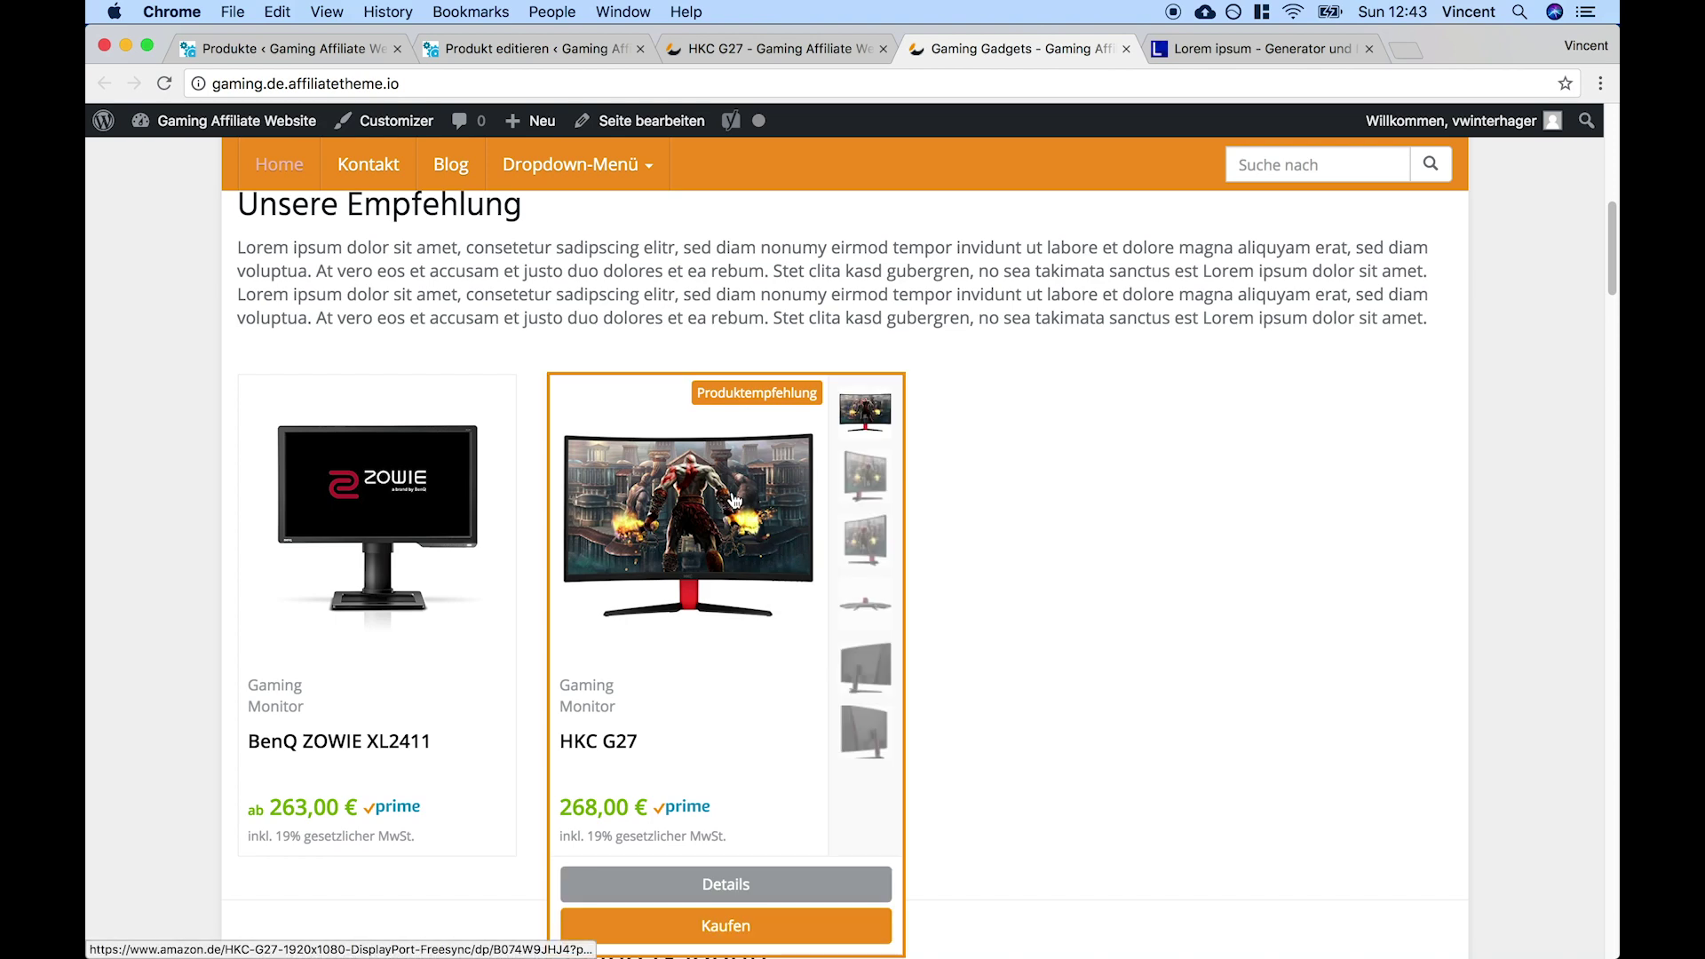
scroll(728, 551, down, 3)
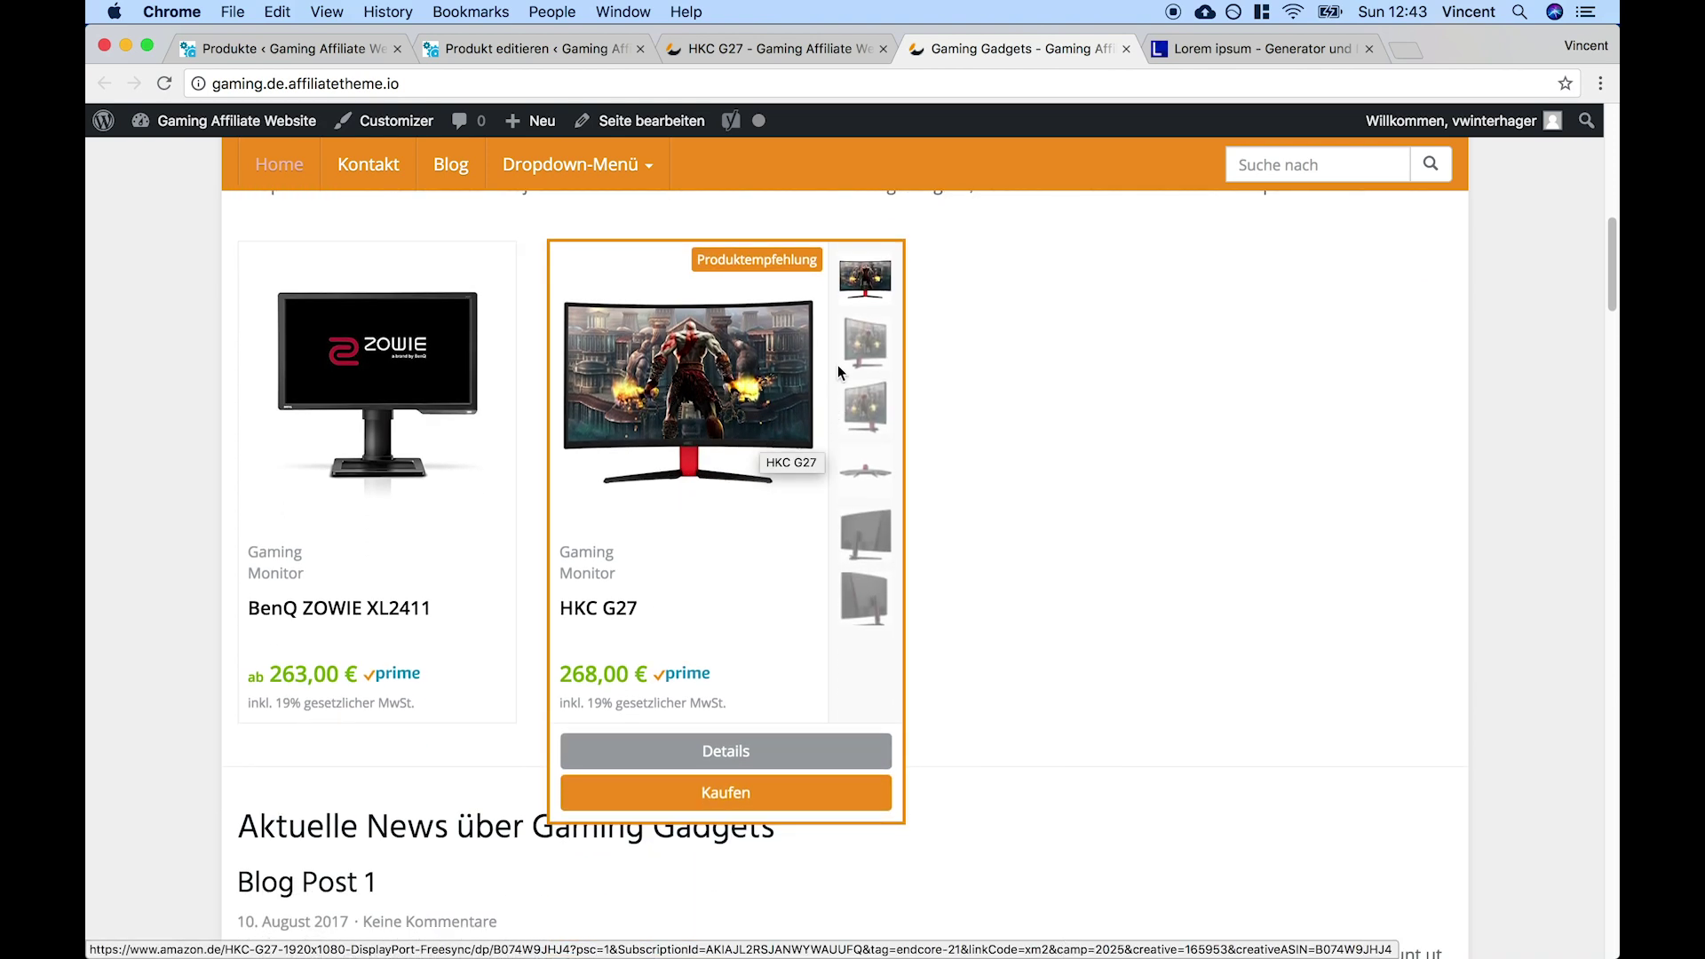
mouse_move(877, 443)
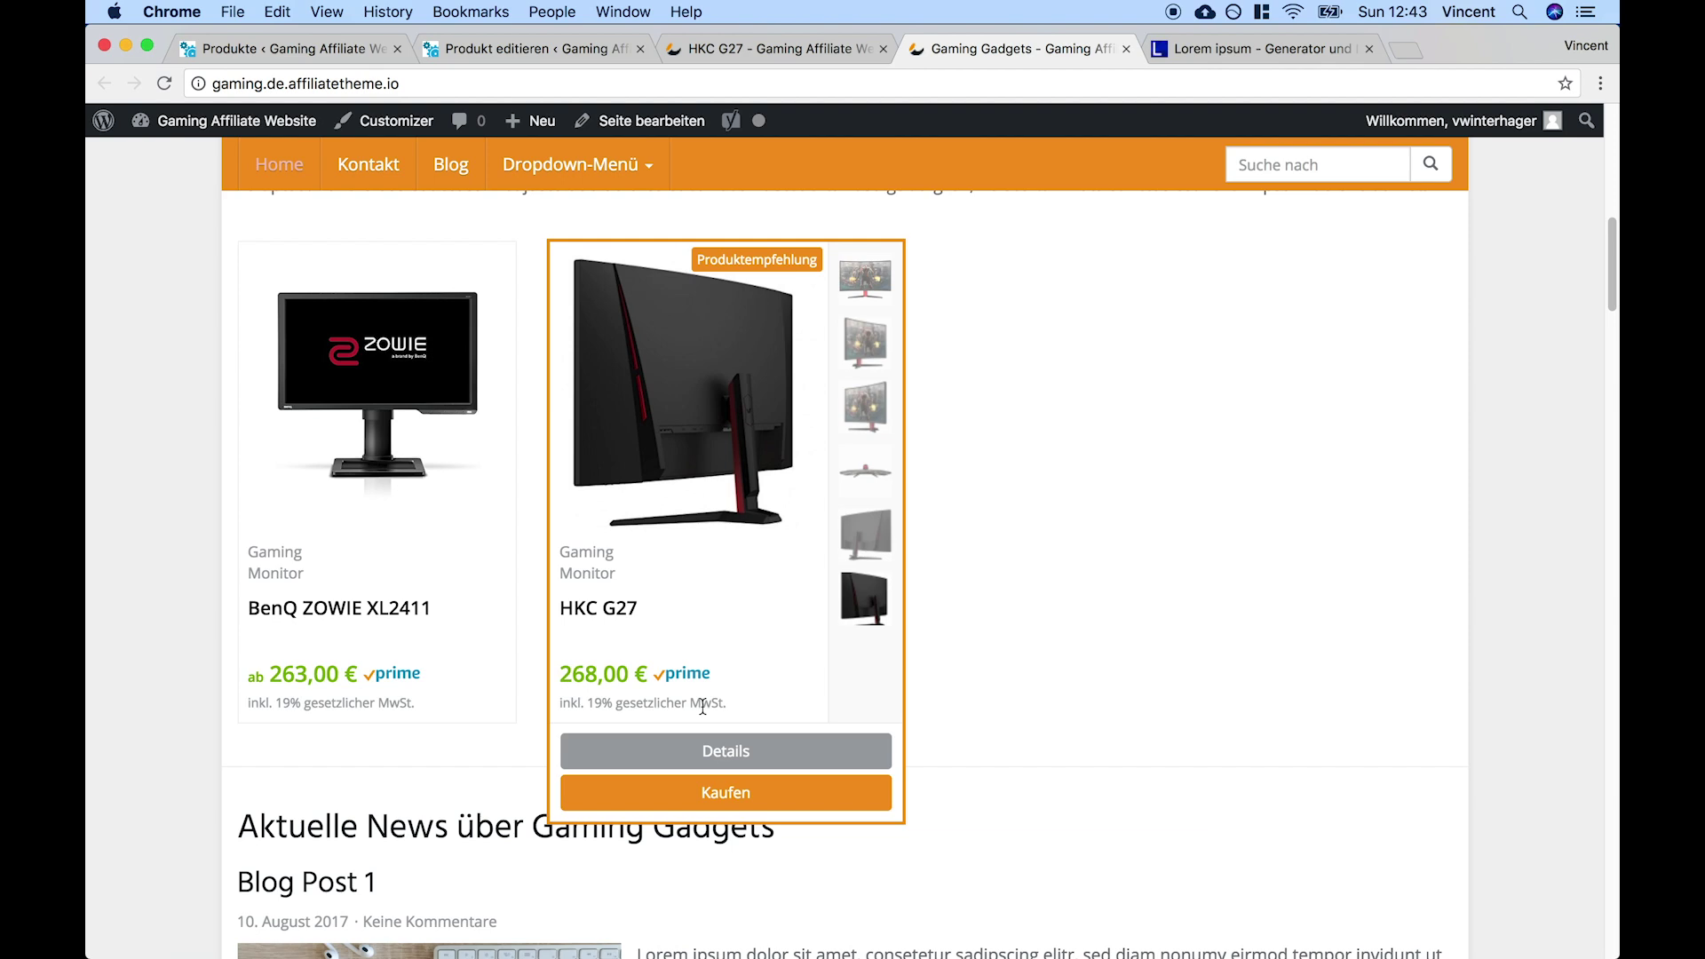
Copy the selected Lorem ipsum sentence into the HKC G27's Highlights field, and update the product
click(1204, 48)
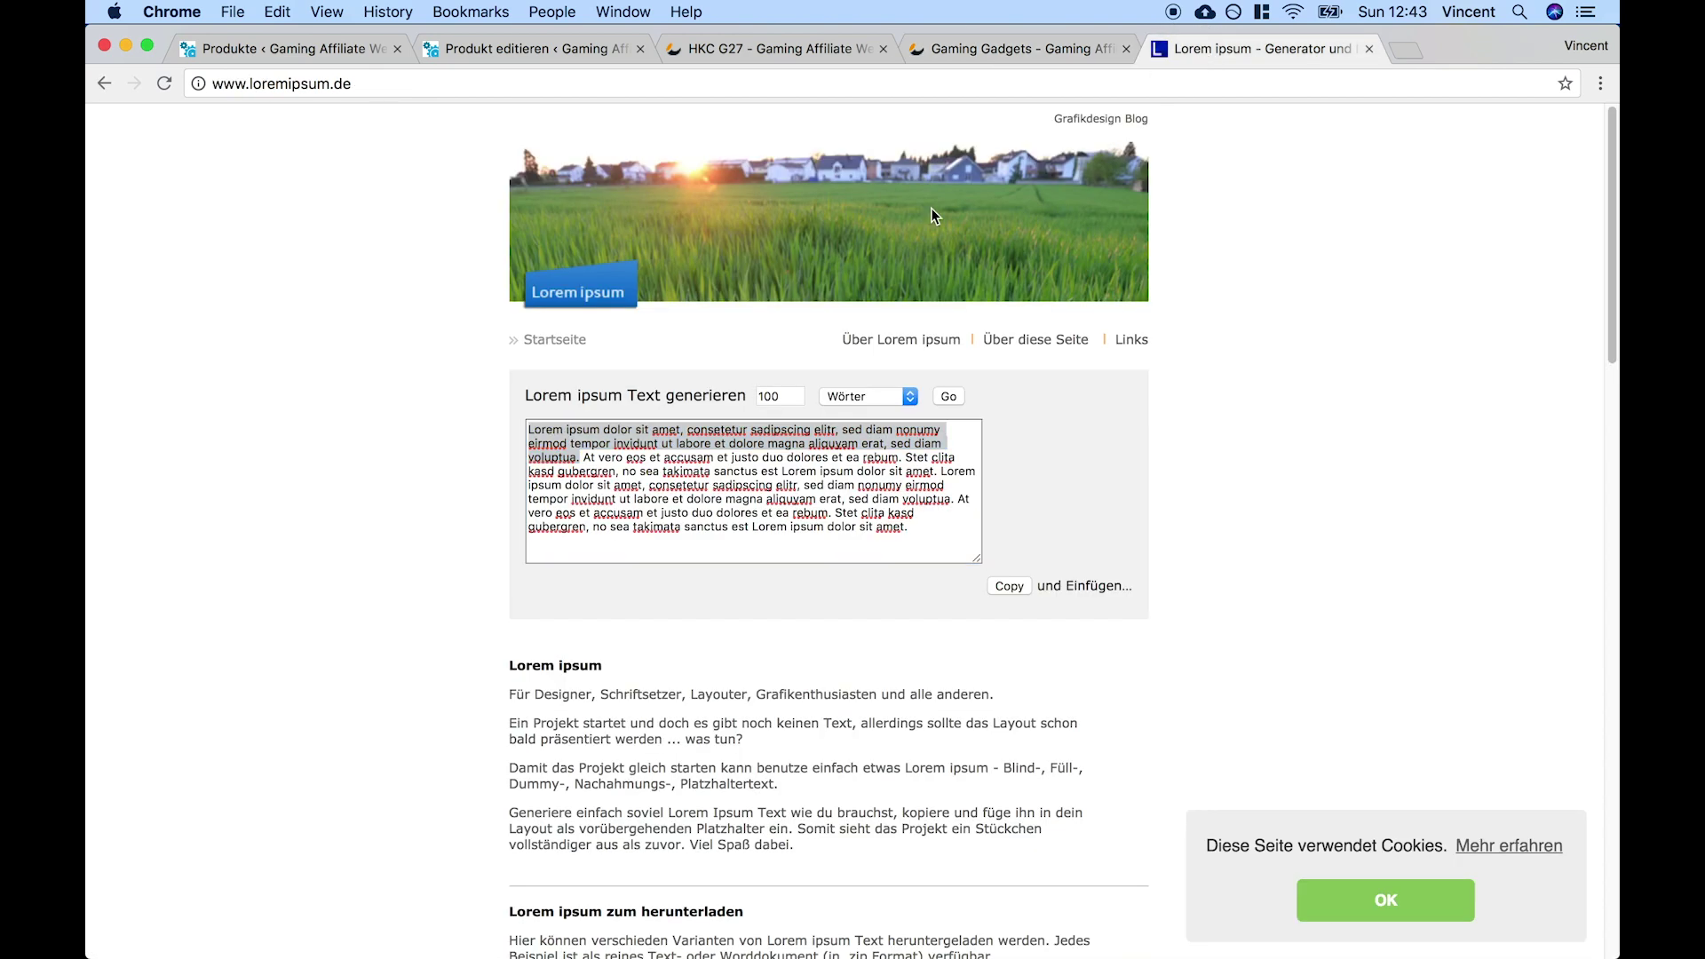
key(super+c)
click(484, 44)
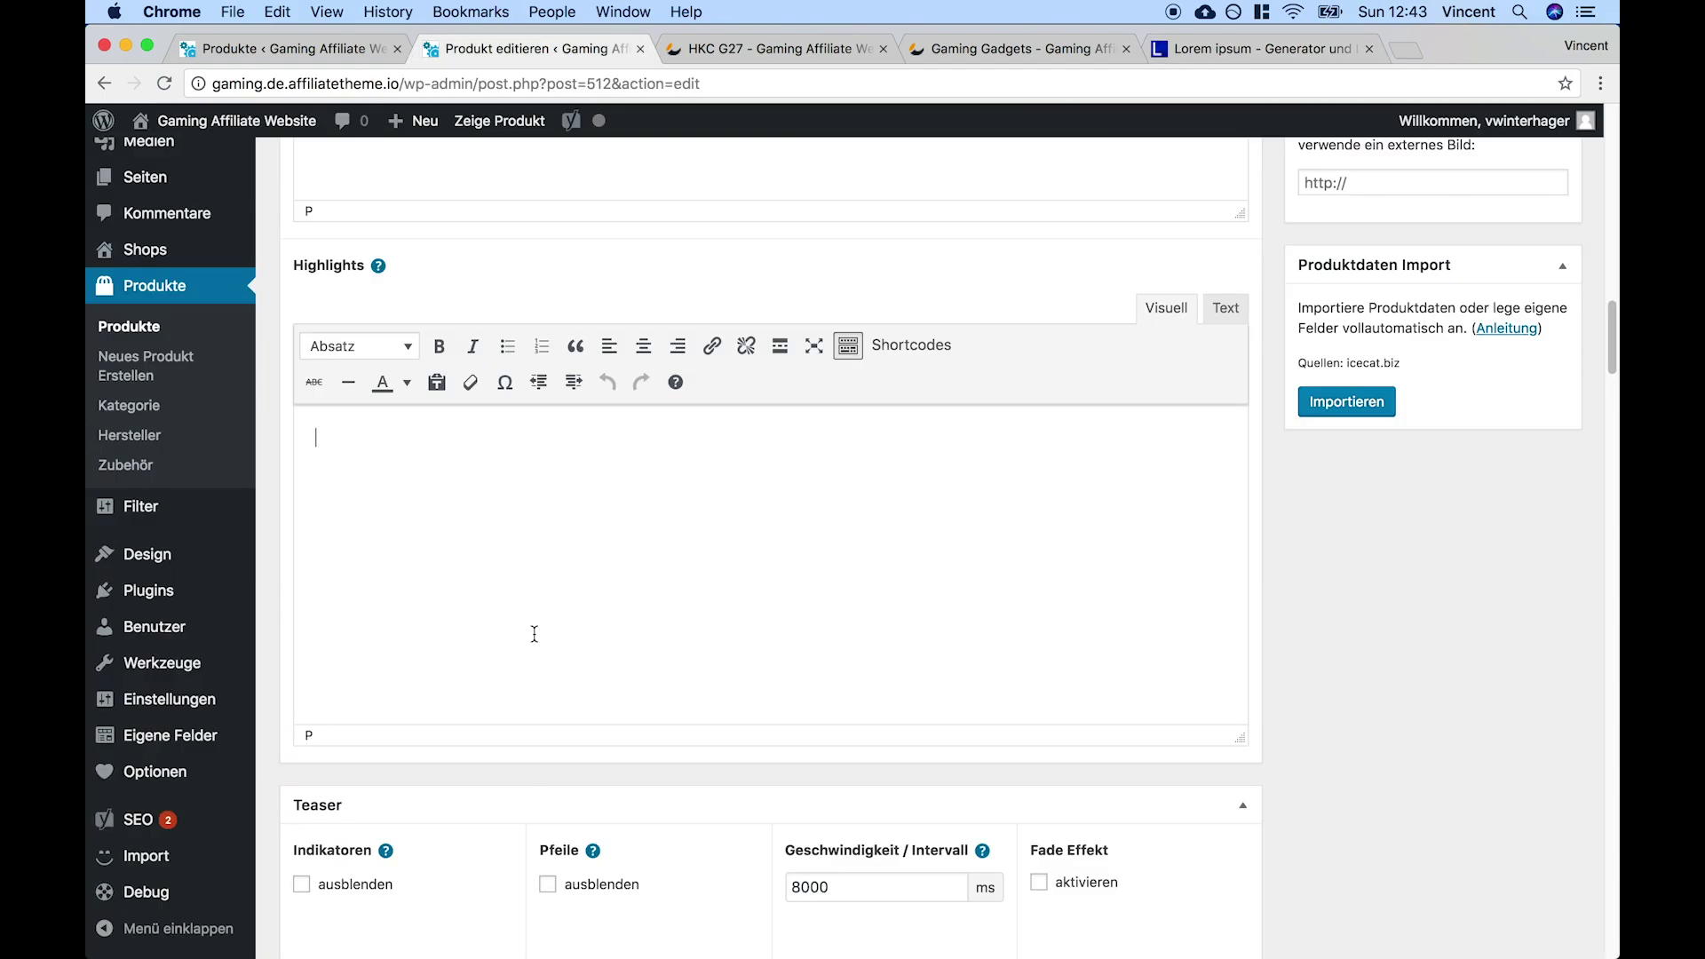
key(super+v)
scroll(1431, 478, up, 15)
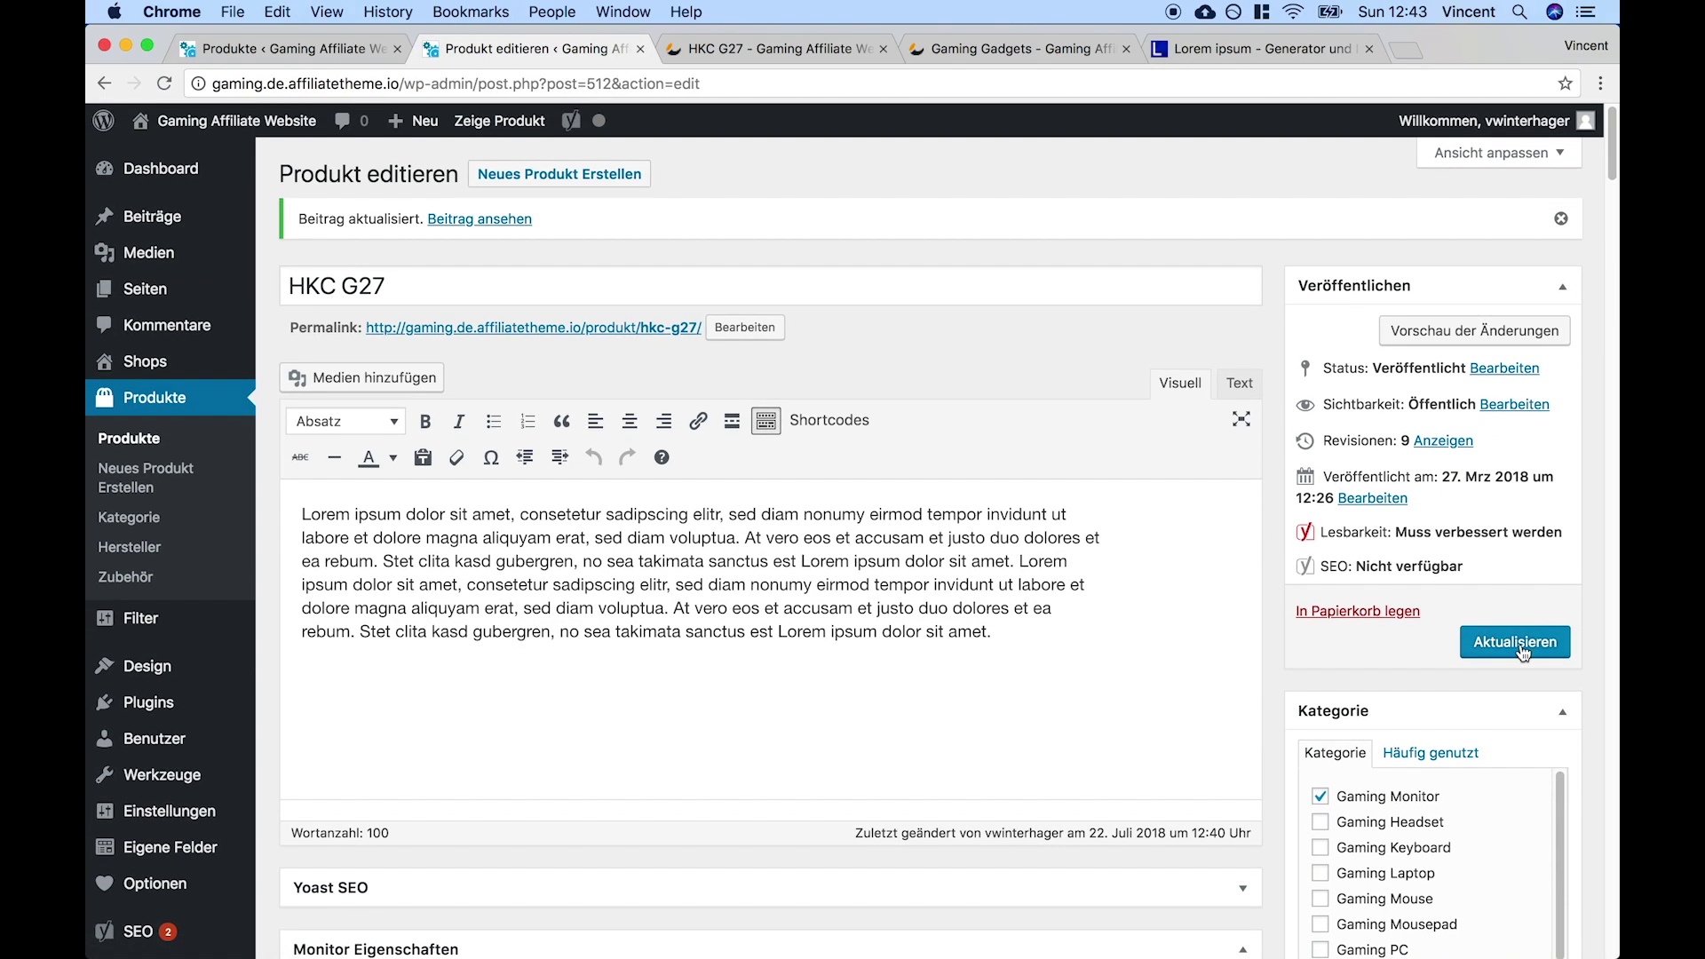
click(1525, 633)
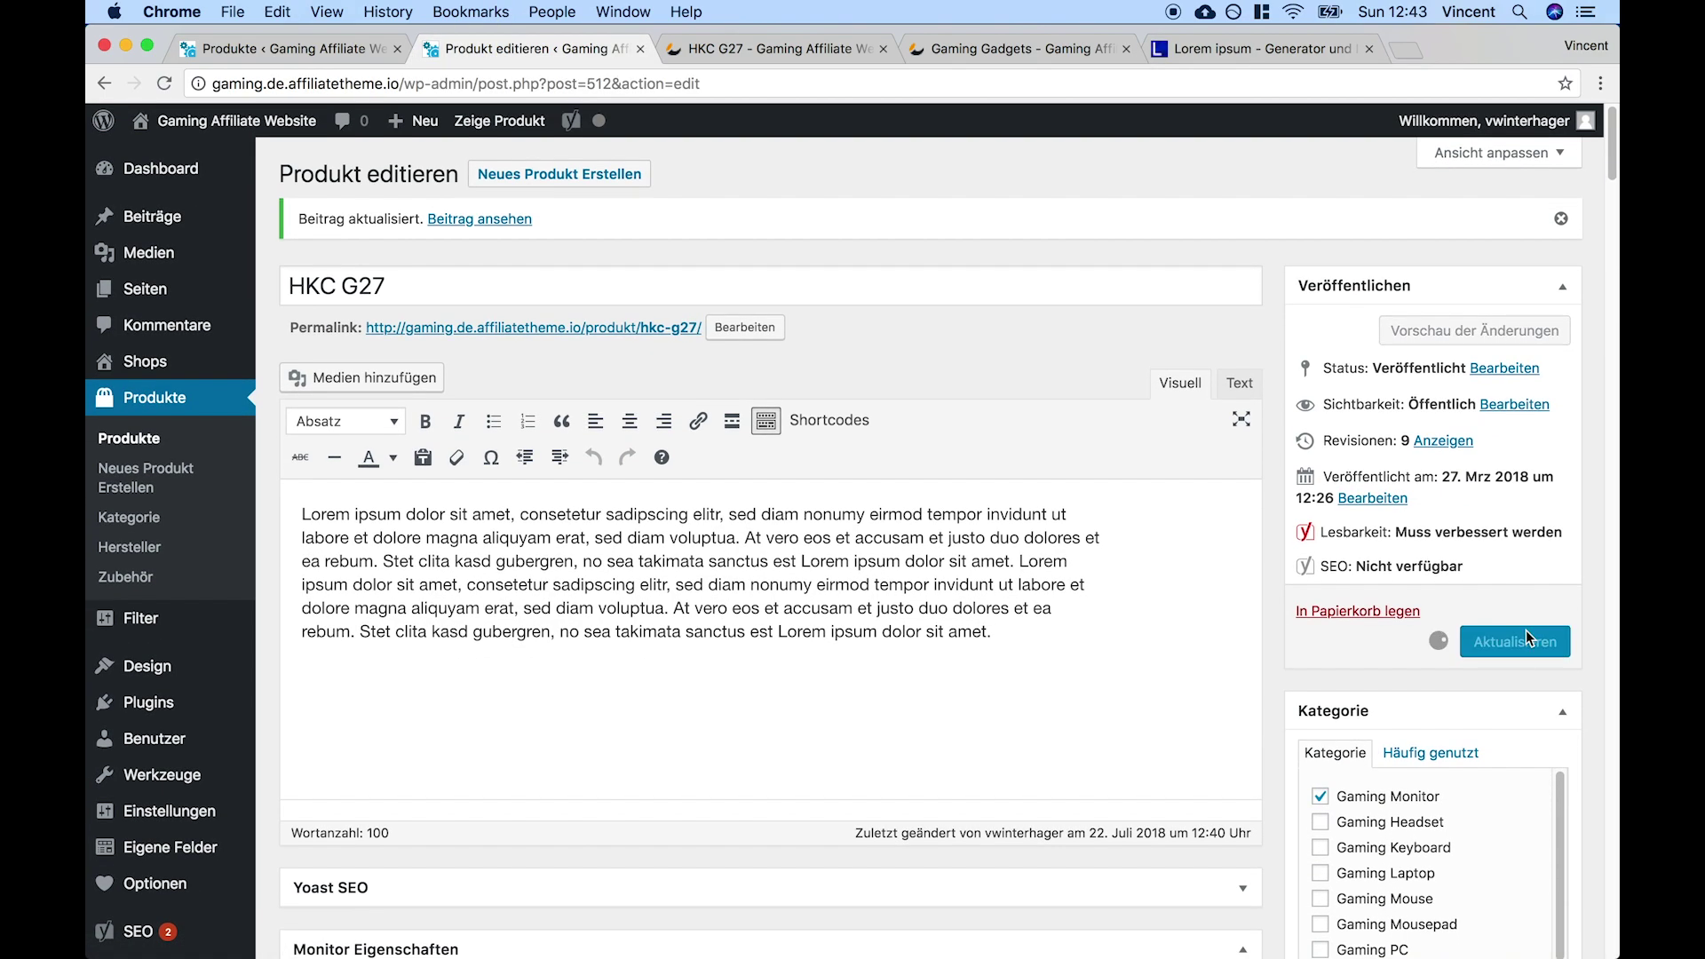
Reload the public homepage and examine the HKC G27's product card under Unsere Empfehlung
click(1002, 50)
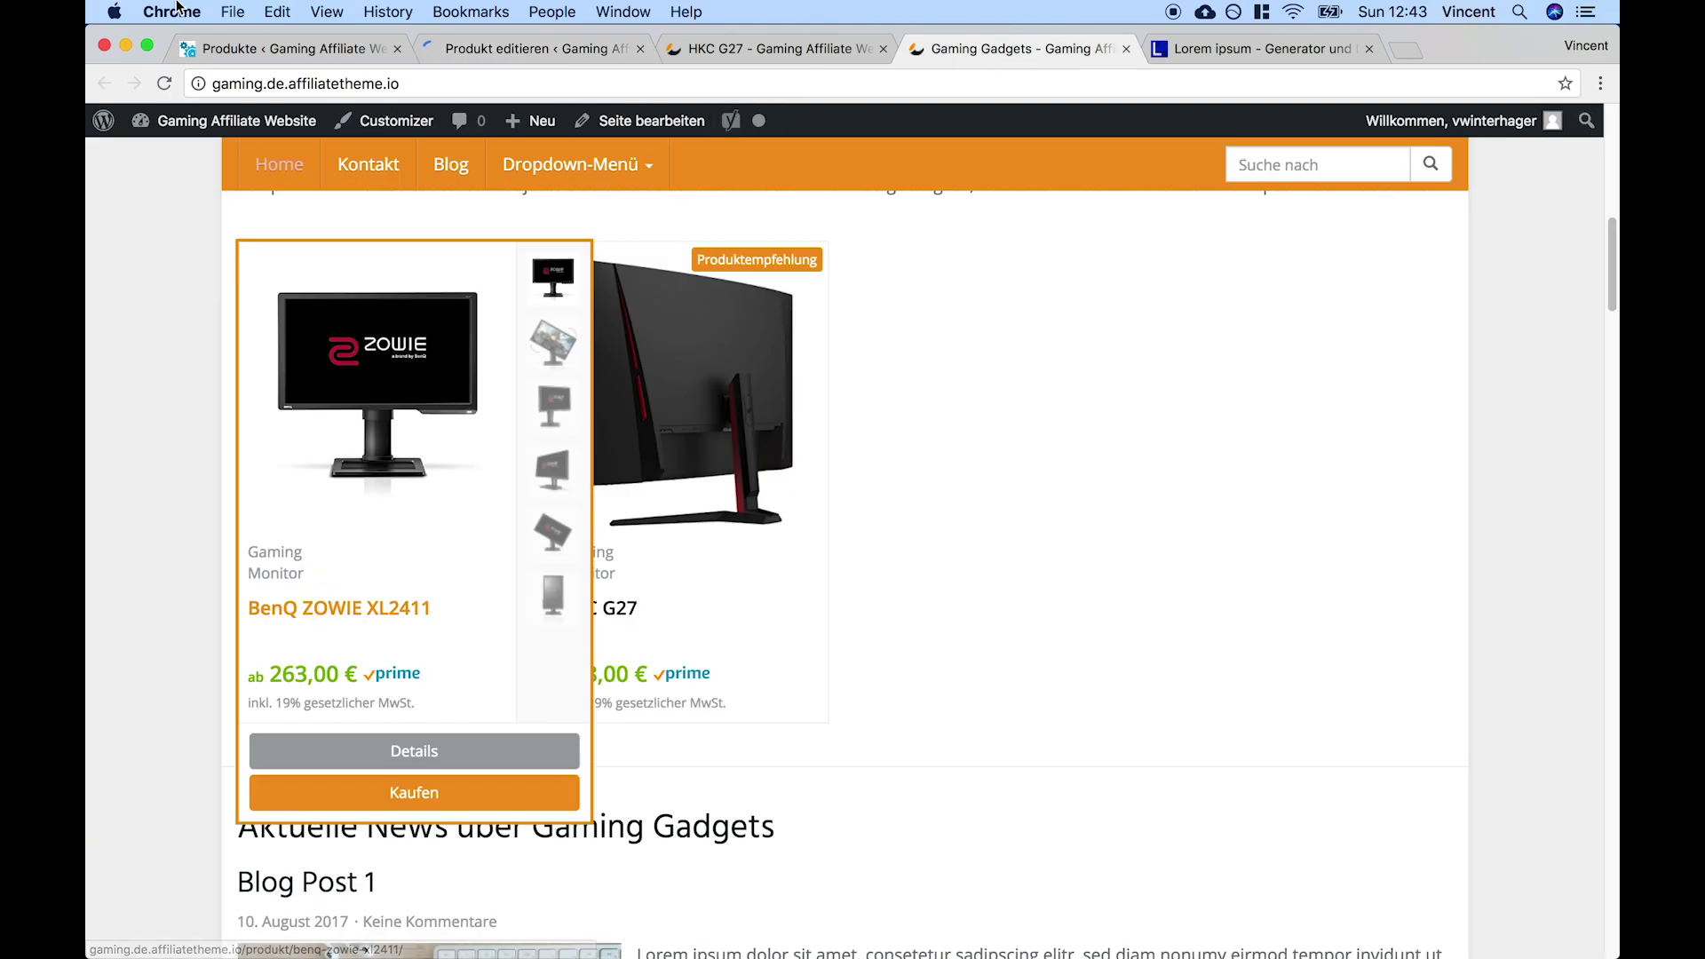
click(163, 89)
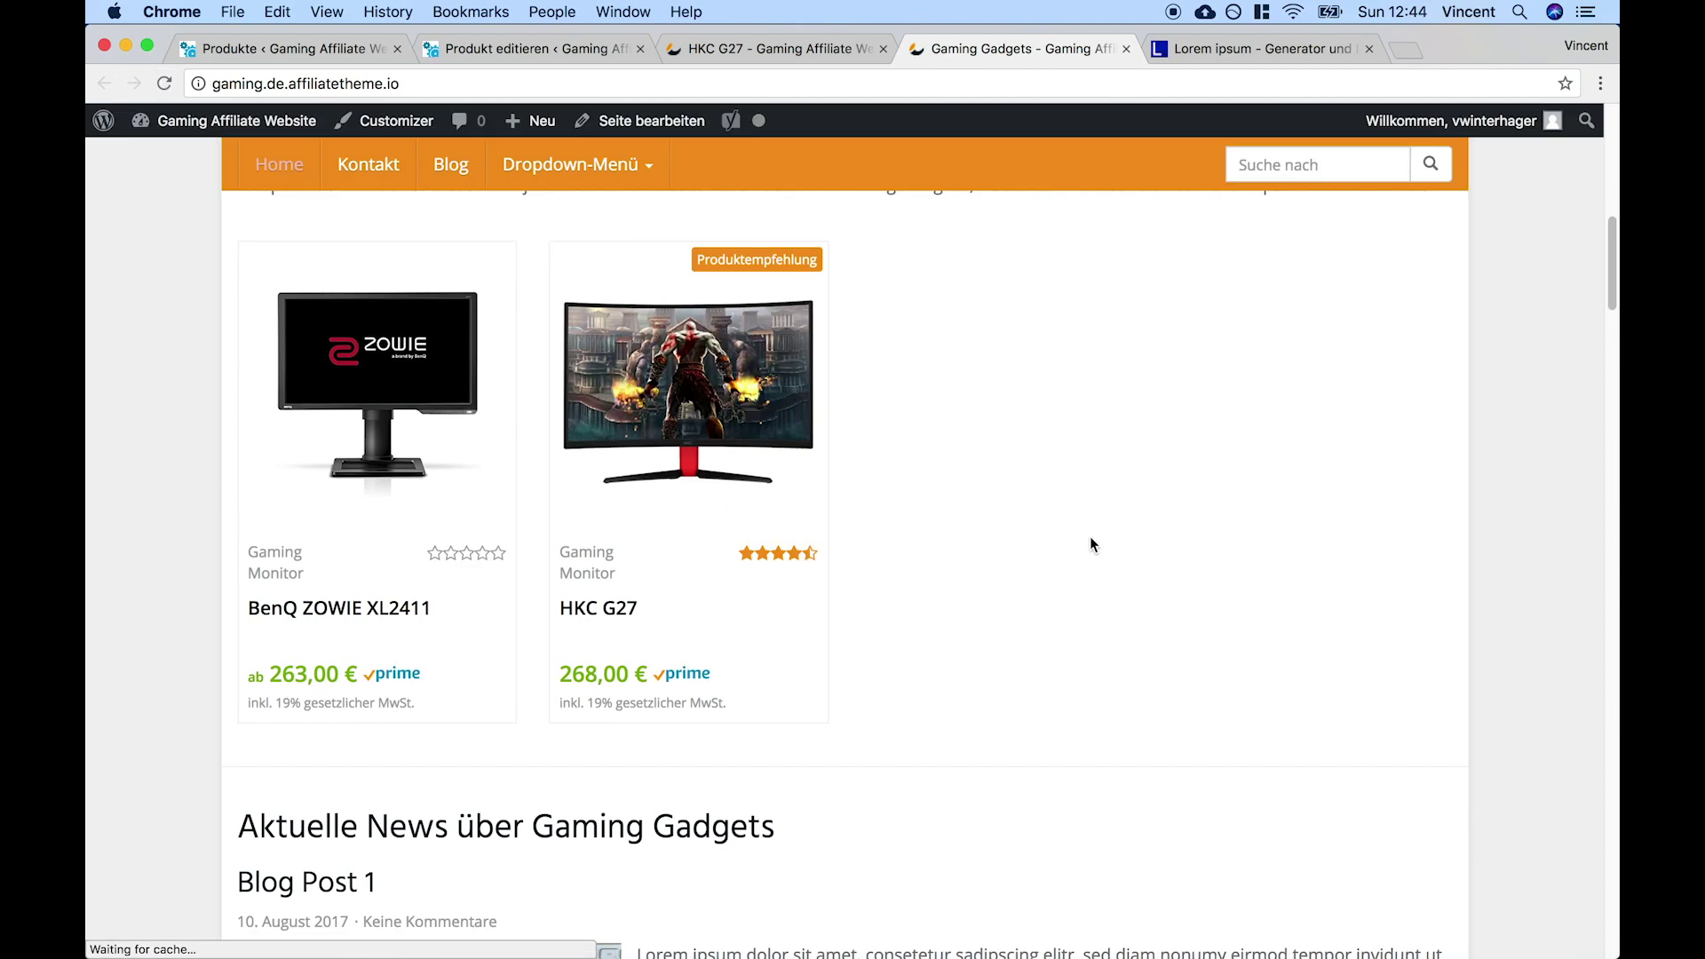
mouse_move(714, 395)
triple_click(712, 788)
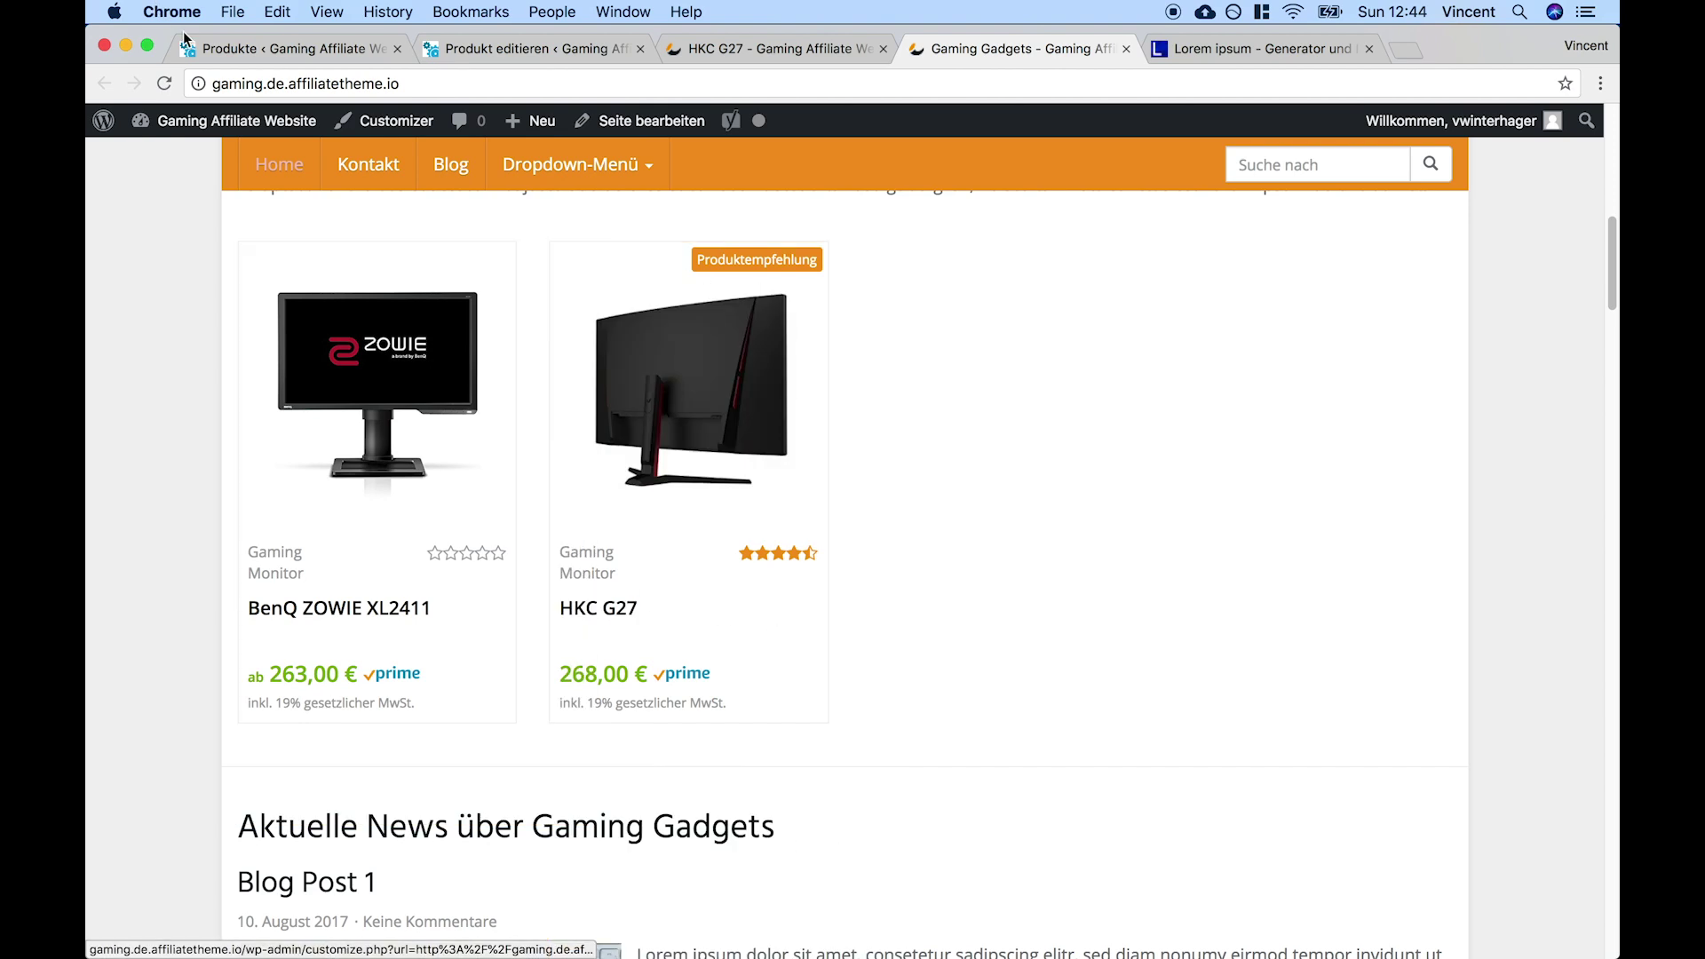
Compare the HKC G27's expanded product card on the public homepage with the short description on its product page
key(super+1)
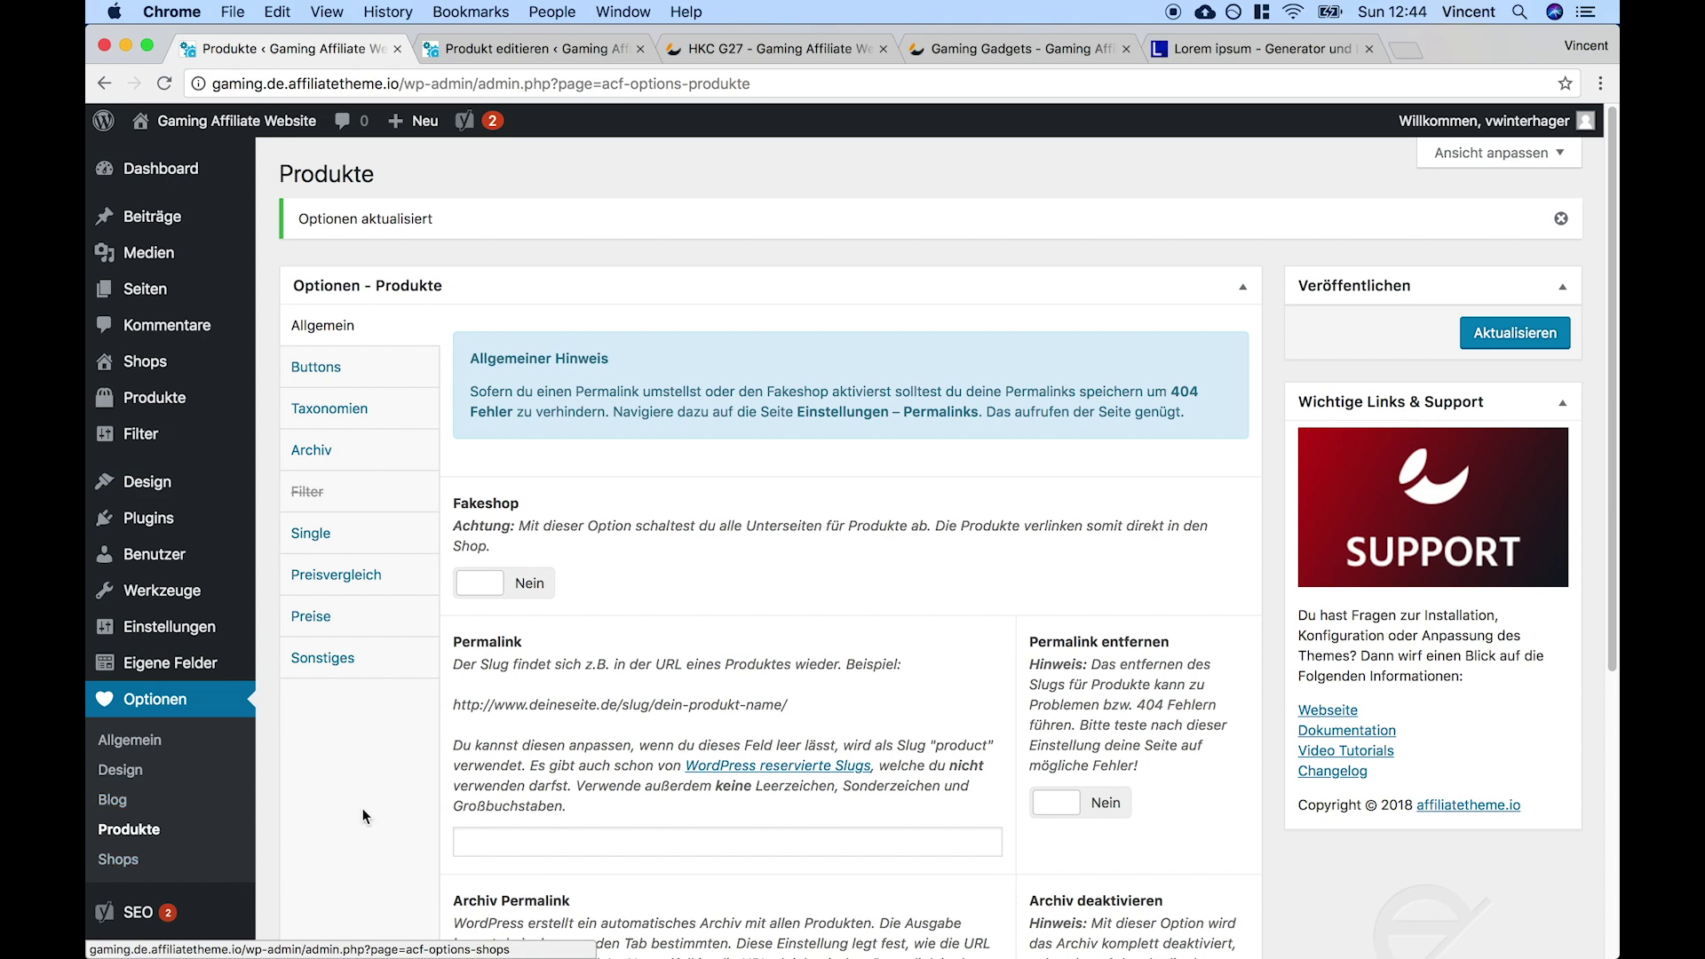
click(986, 47)
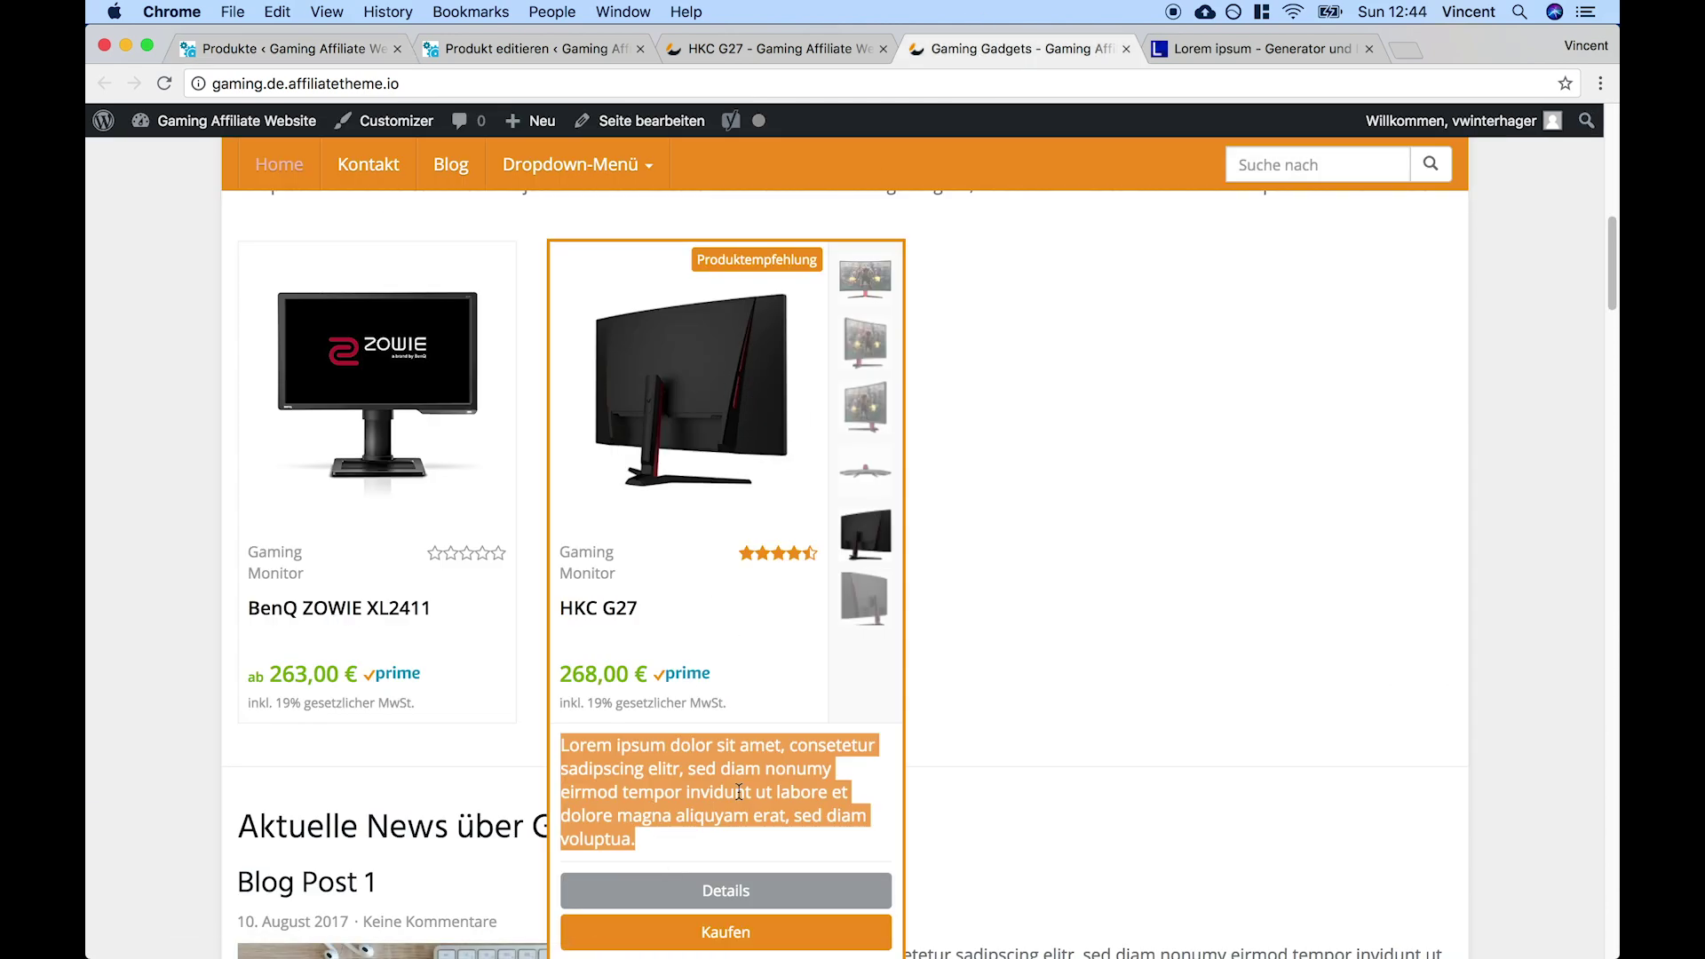
click(764, 48)
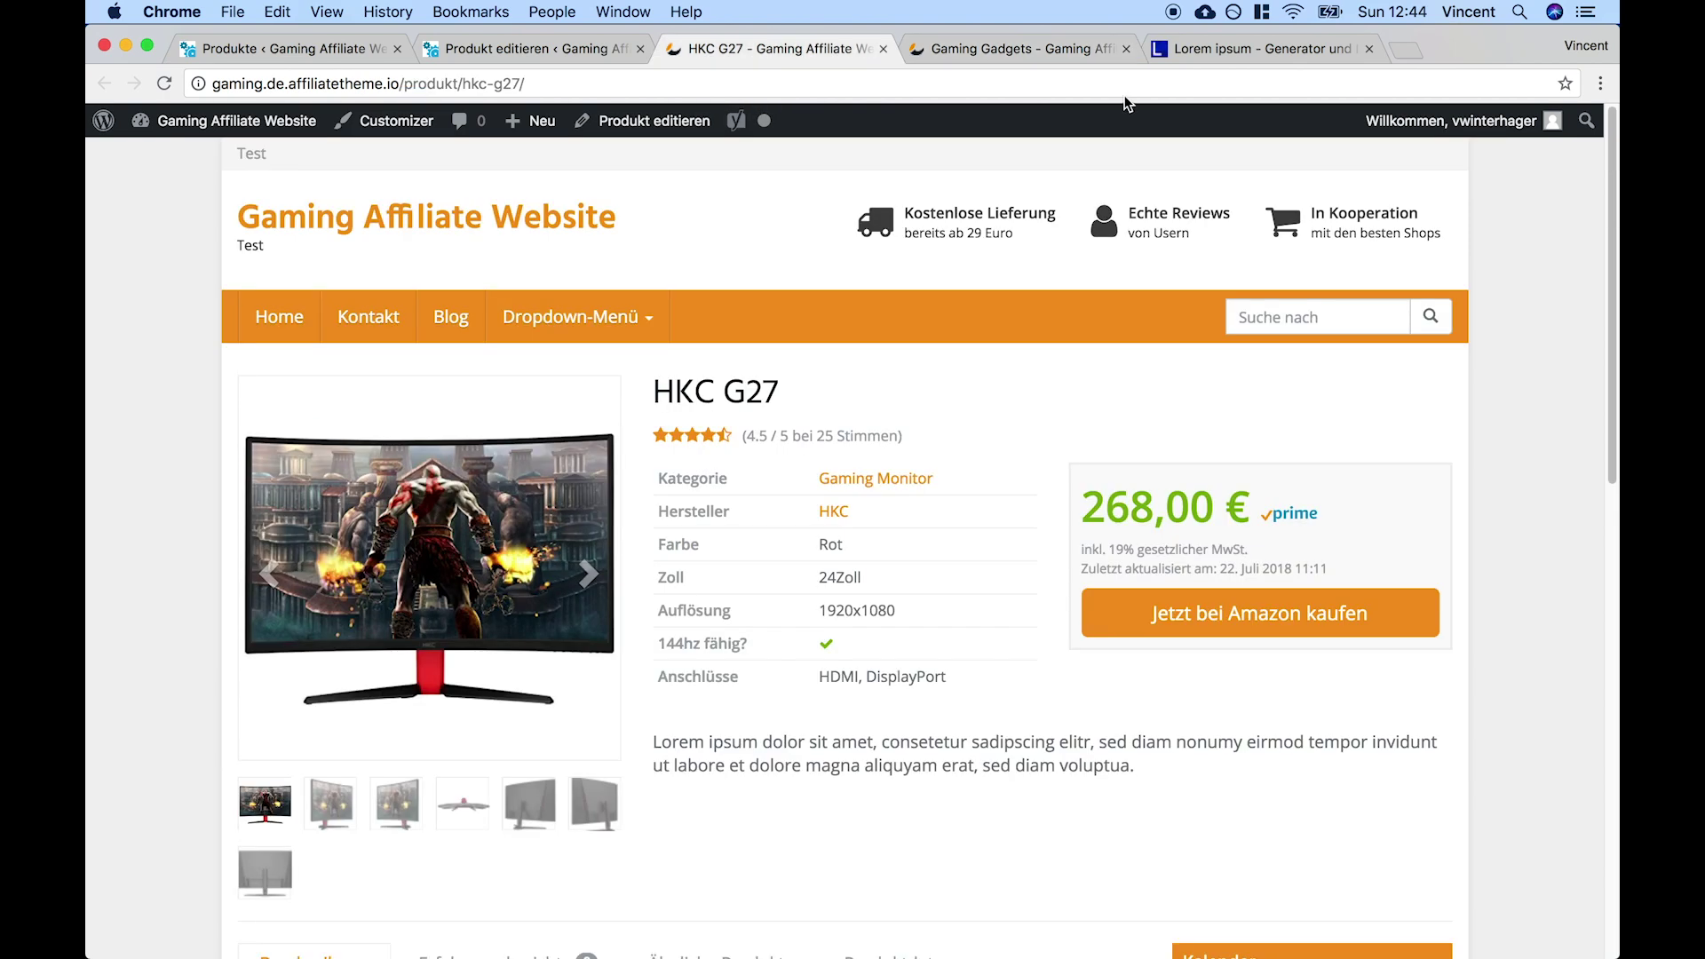
click(1015, 46)
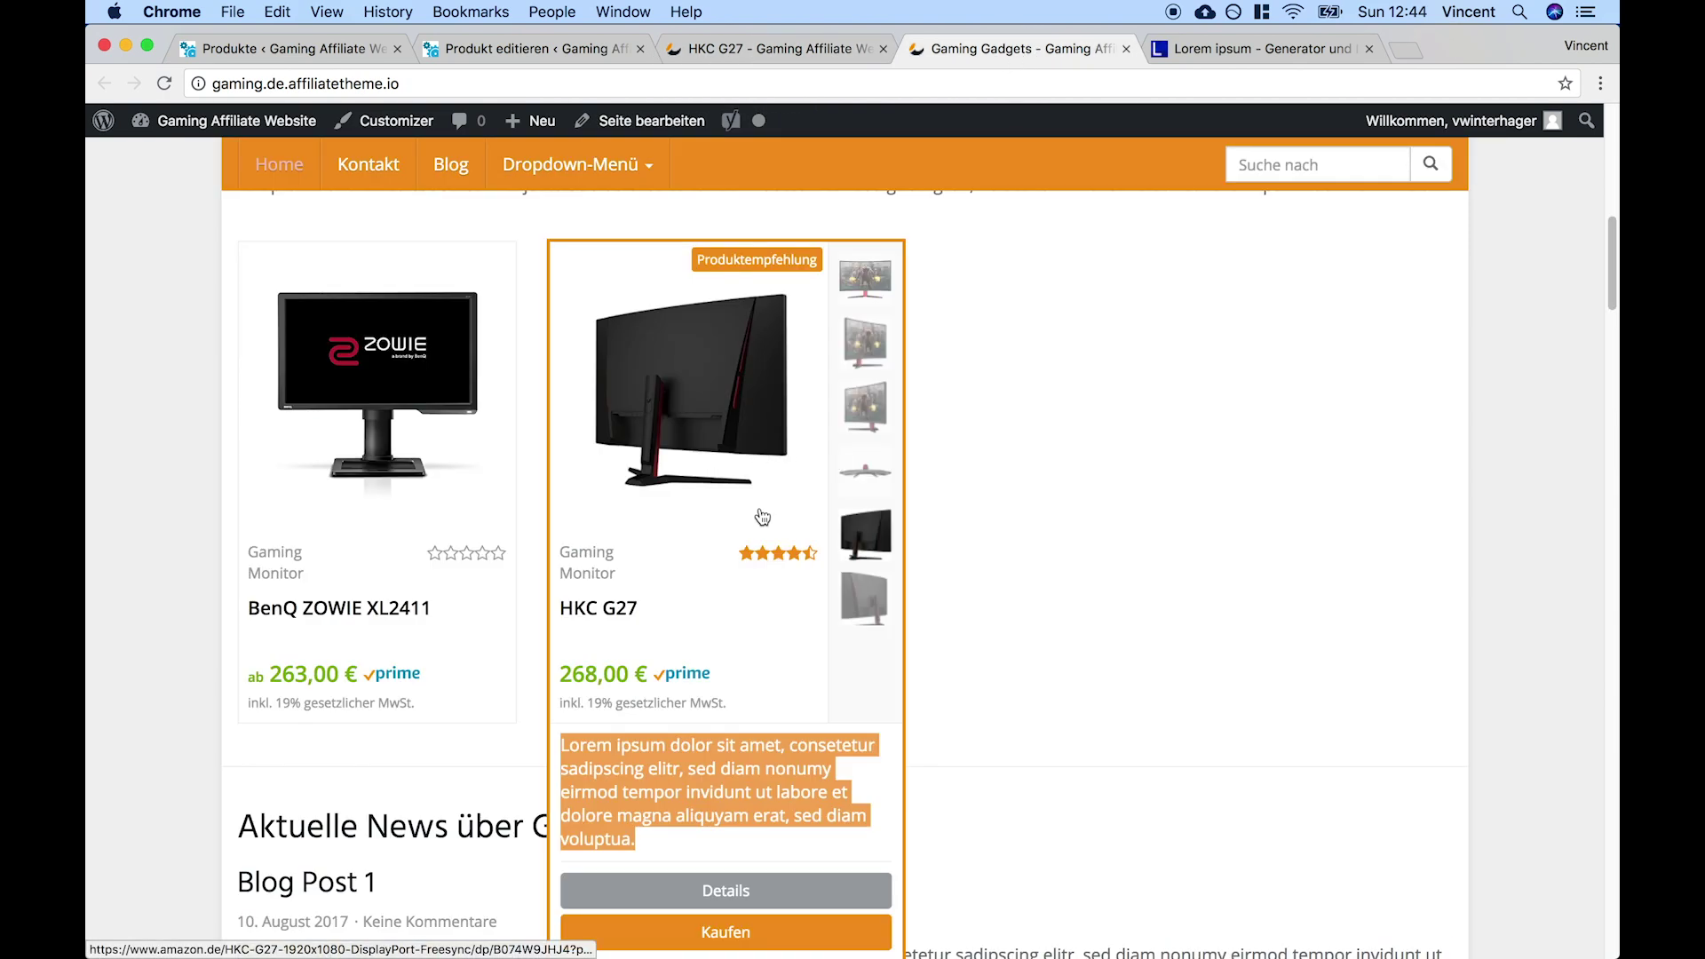
Open the Sonstiges section of the theme's product options and examine the settings for the "Grid-Hover" view
click(284, 48)
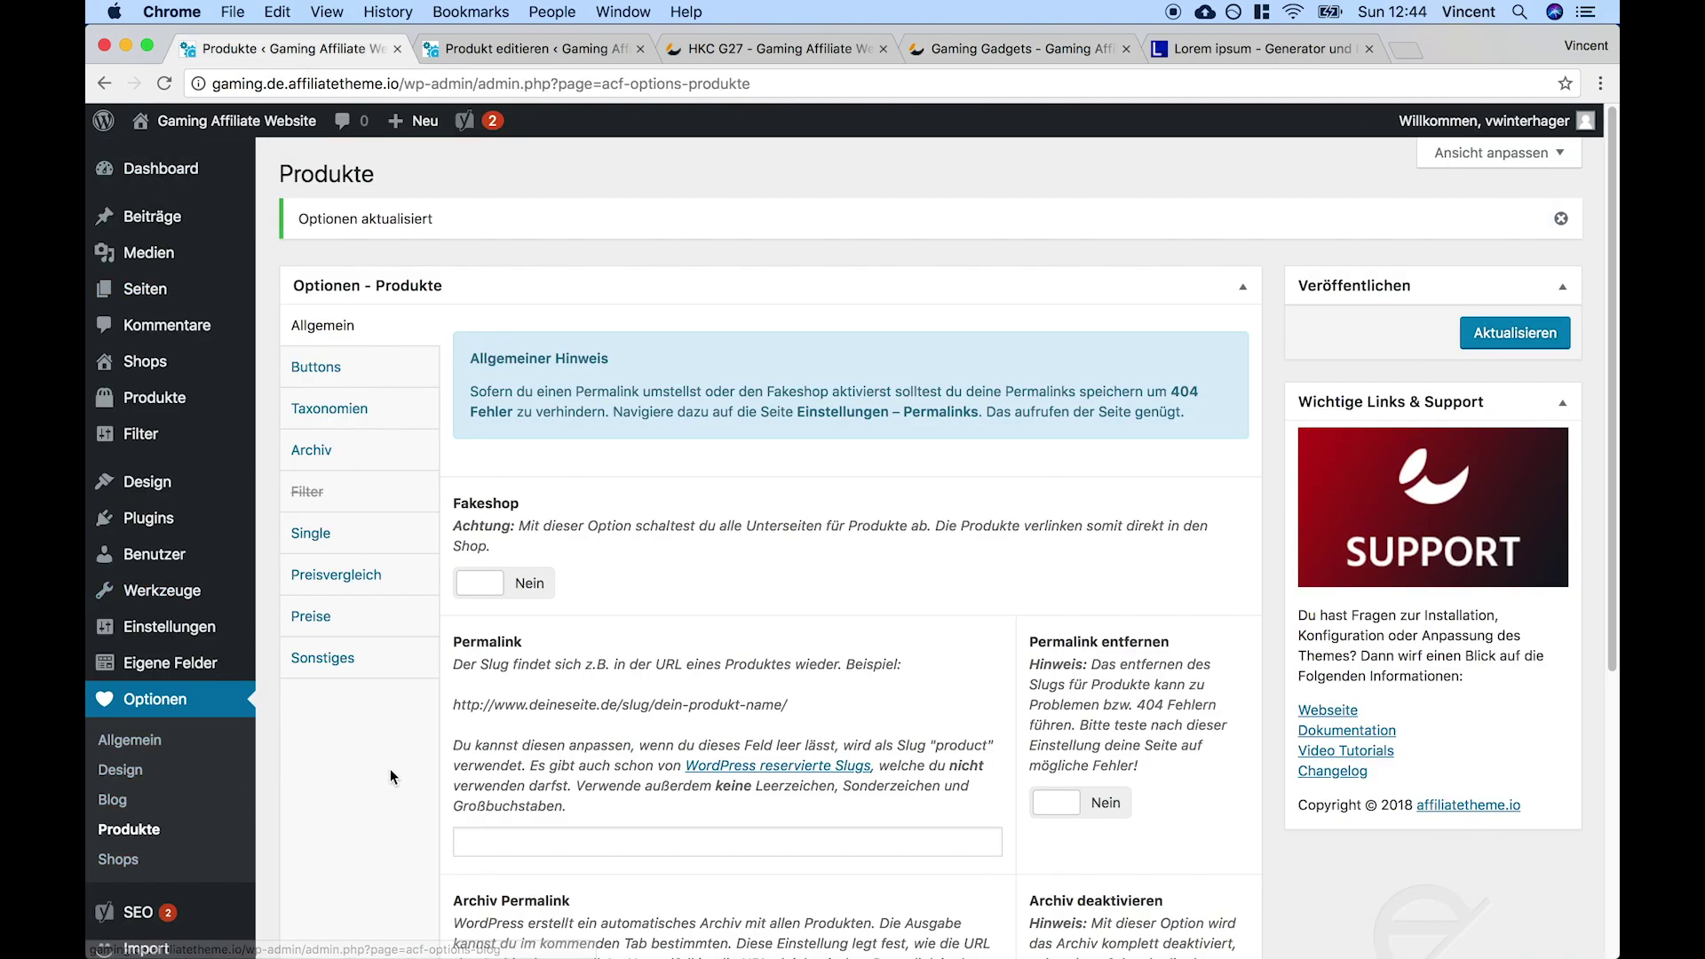
click(359, 679)
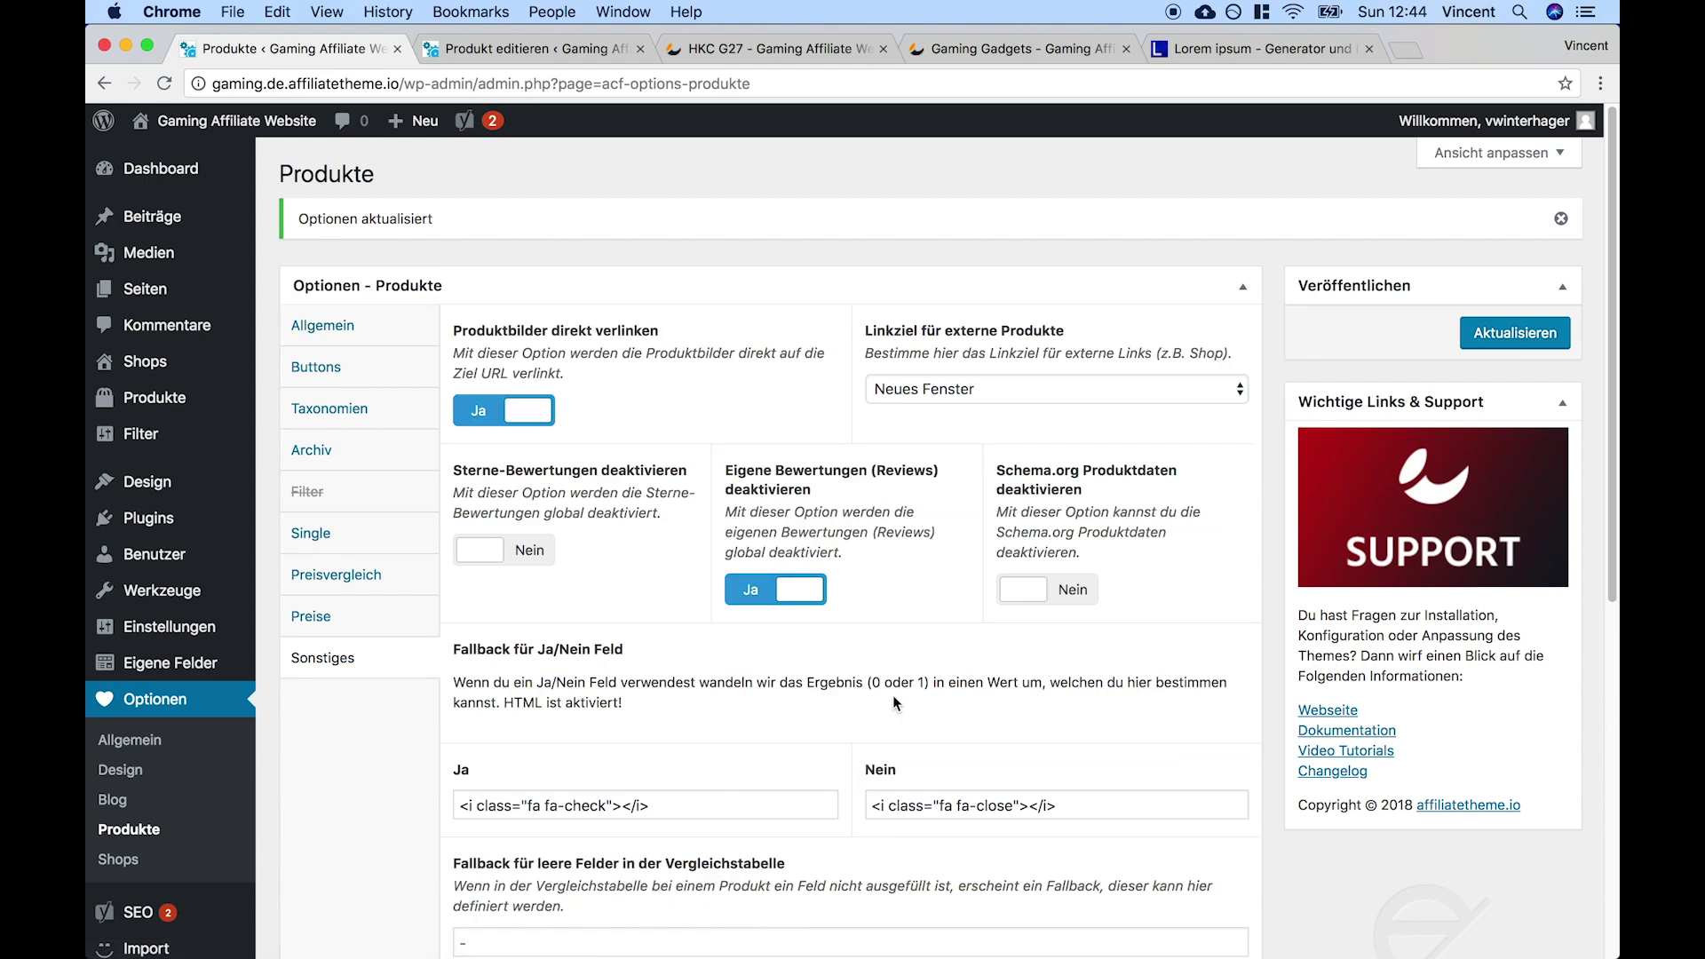
scroll(910, 697, down, 10)
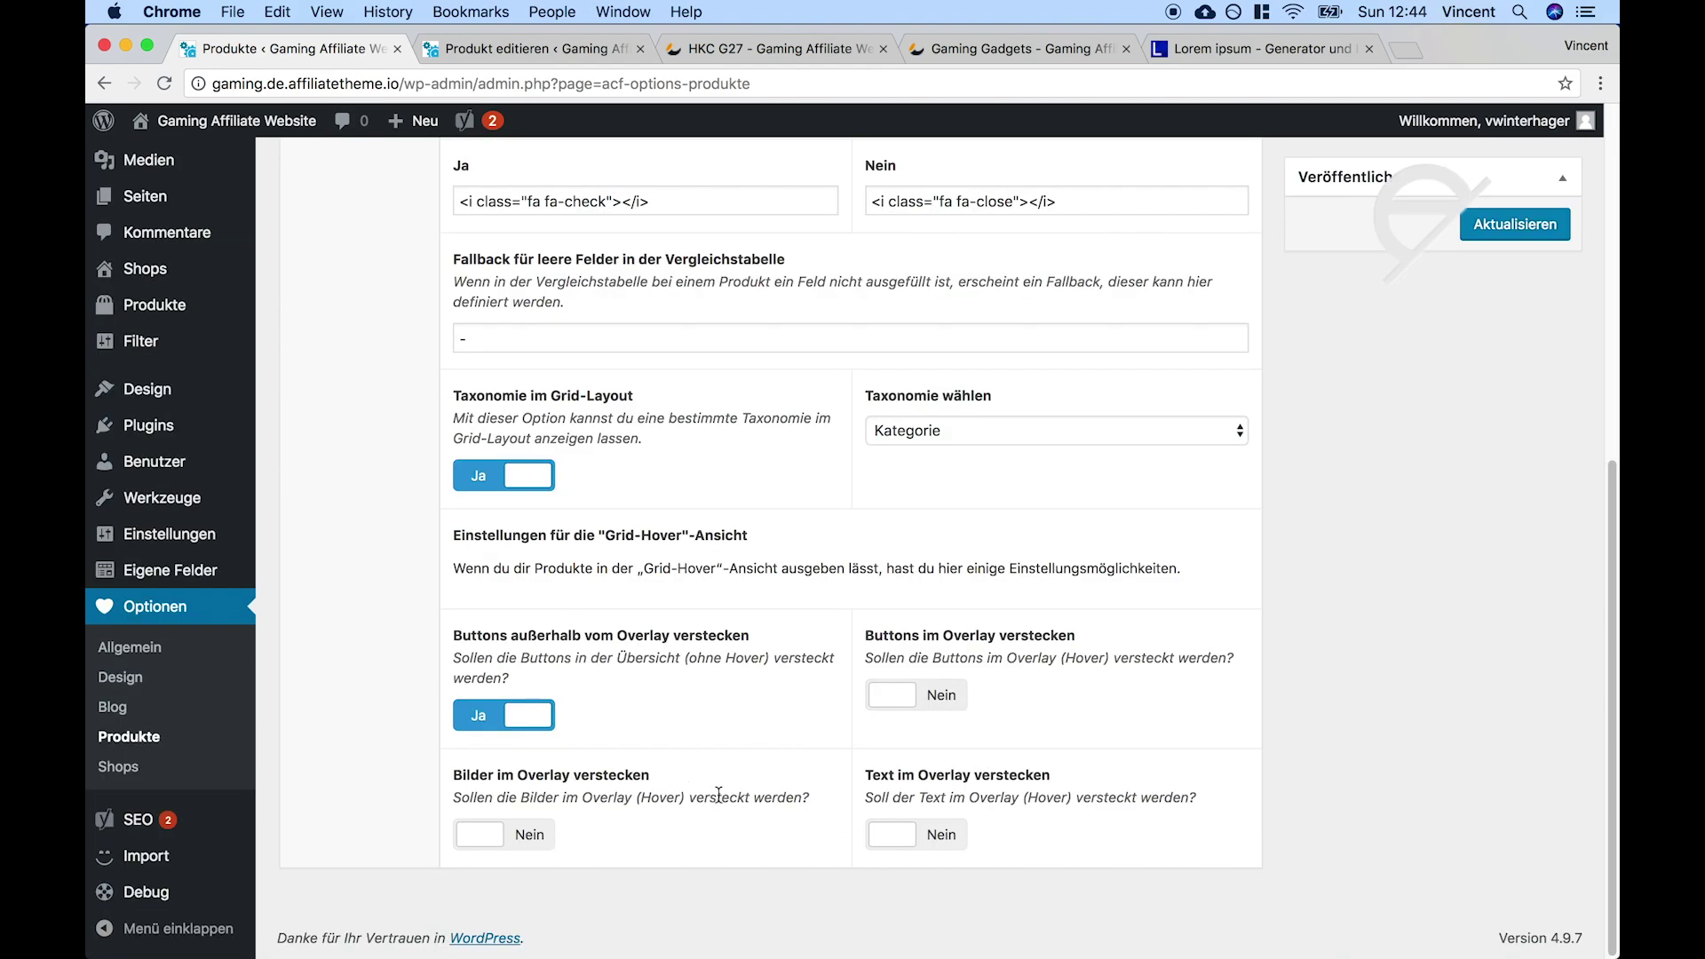
scroll(720, 793, up, 15)
scroll(1014, 804, down, 15)
scroll(742, 639, up, 10)
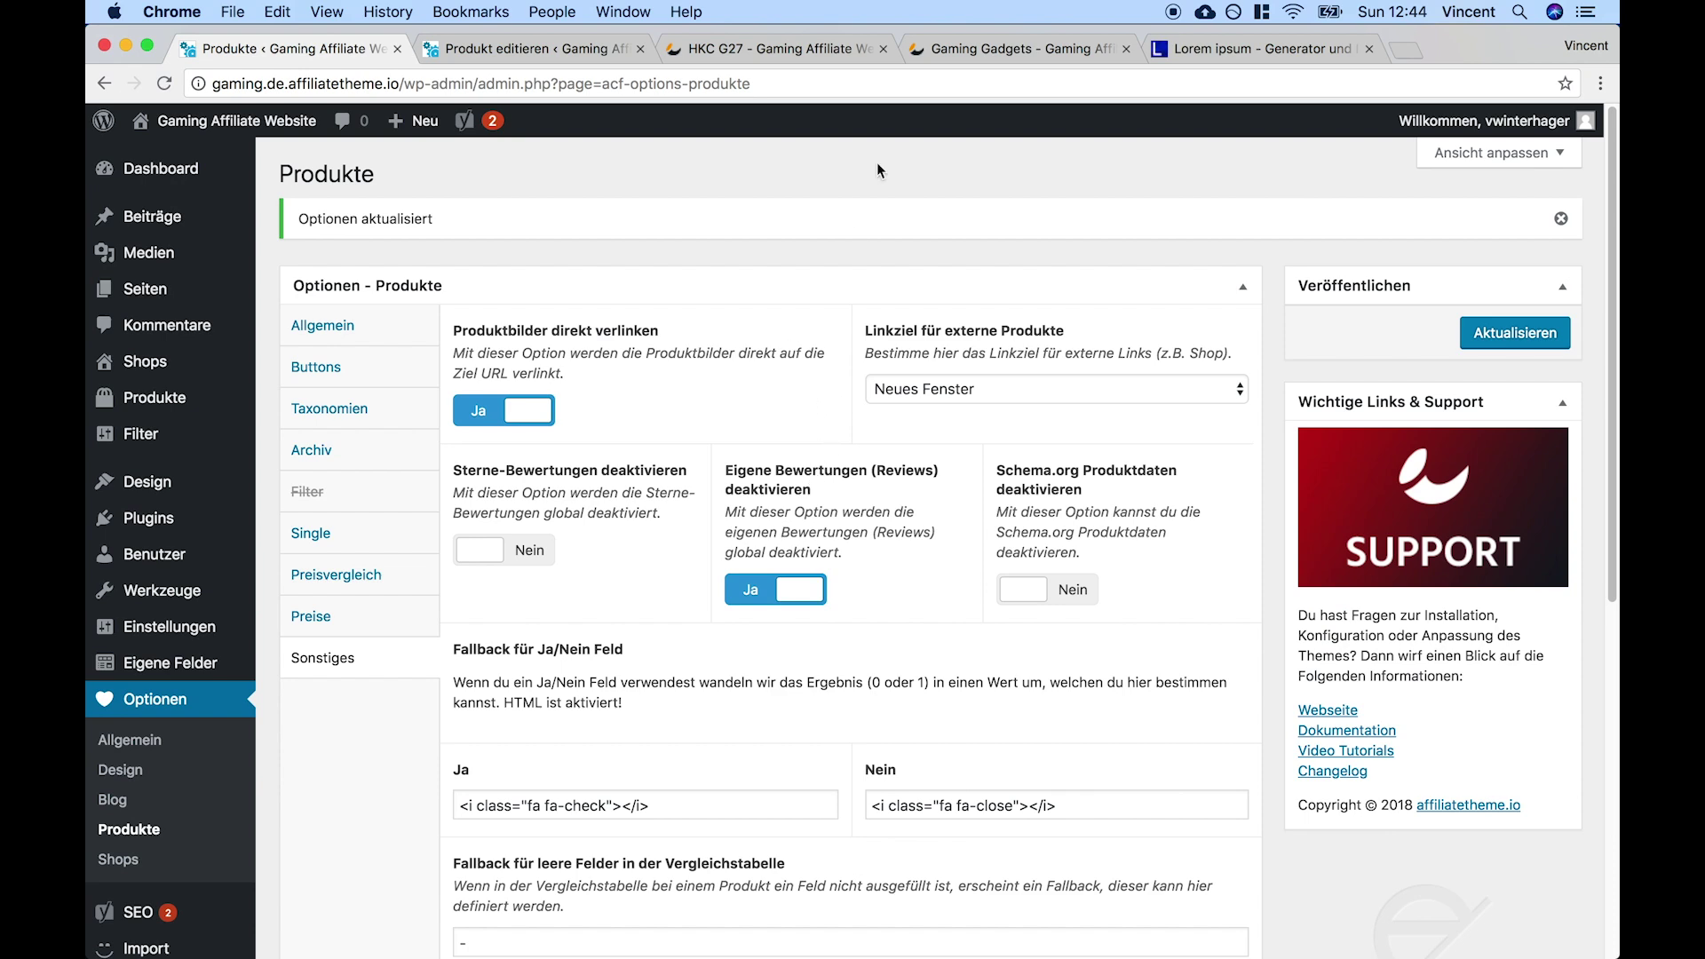
Return to the public homepage and check the HKC G27 card's overlay images, text and buttons
click(963, 52)
mouse_move(690, 442)
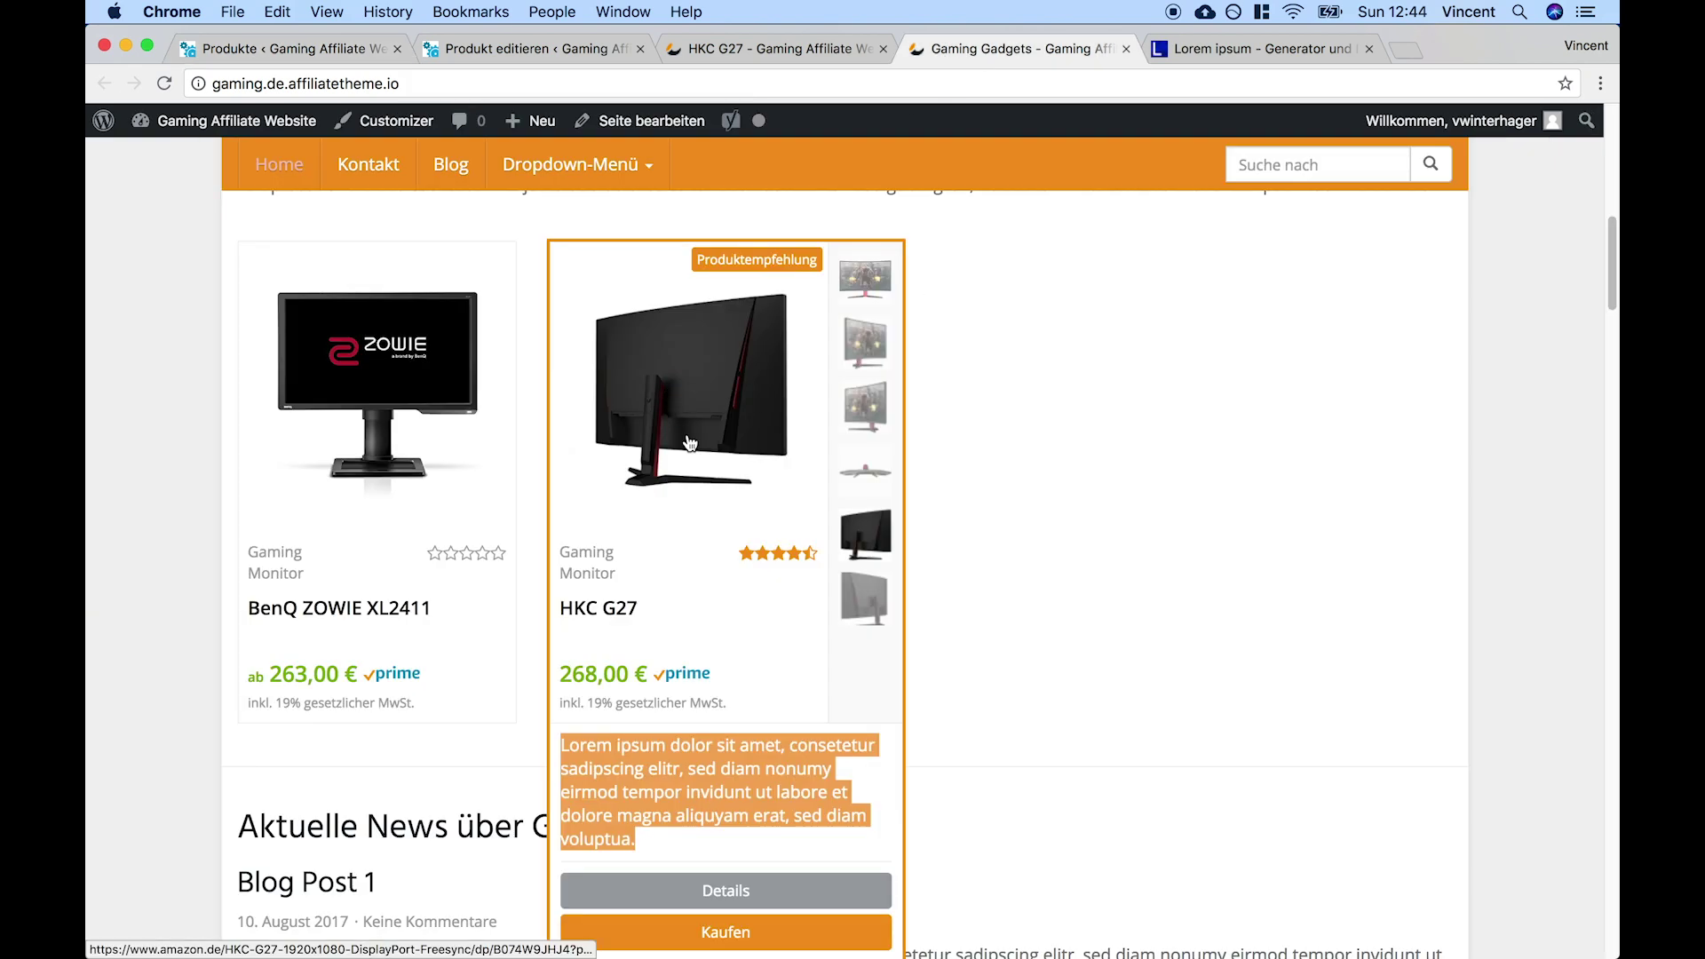
click(710, 779)
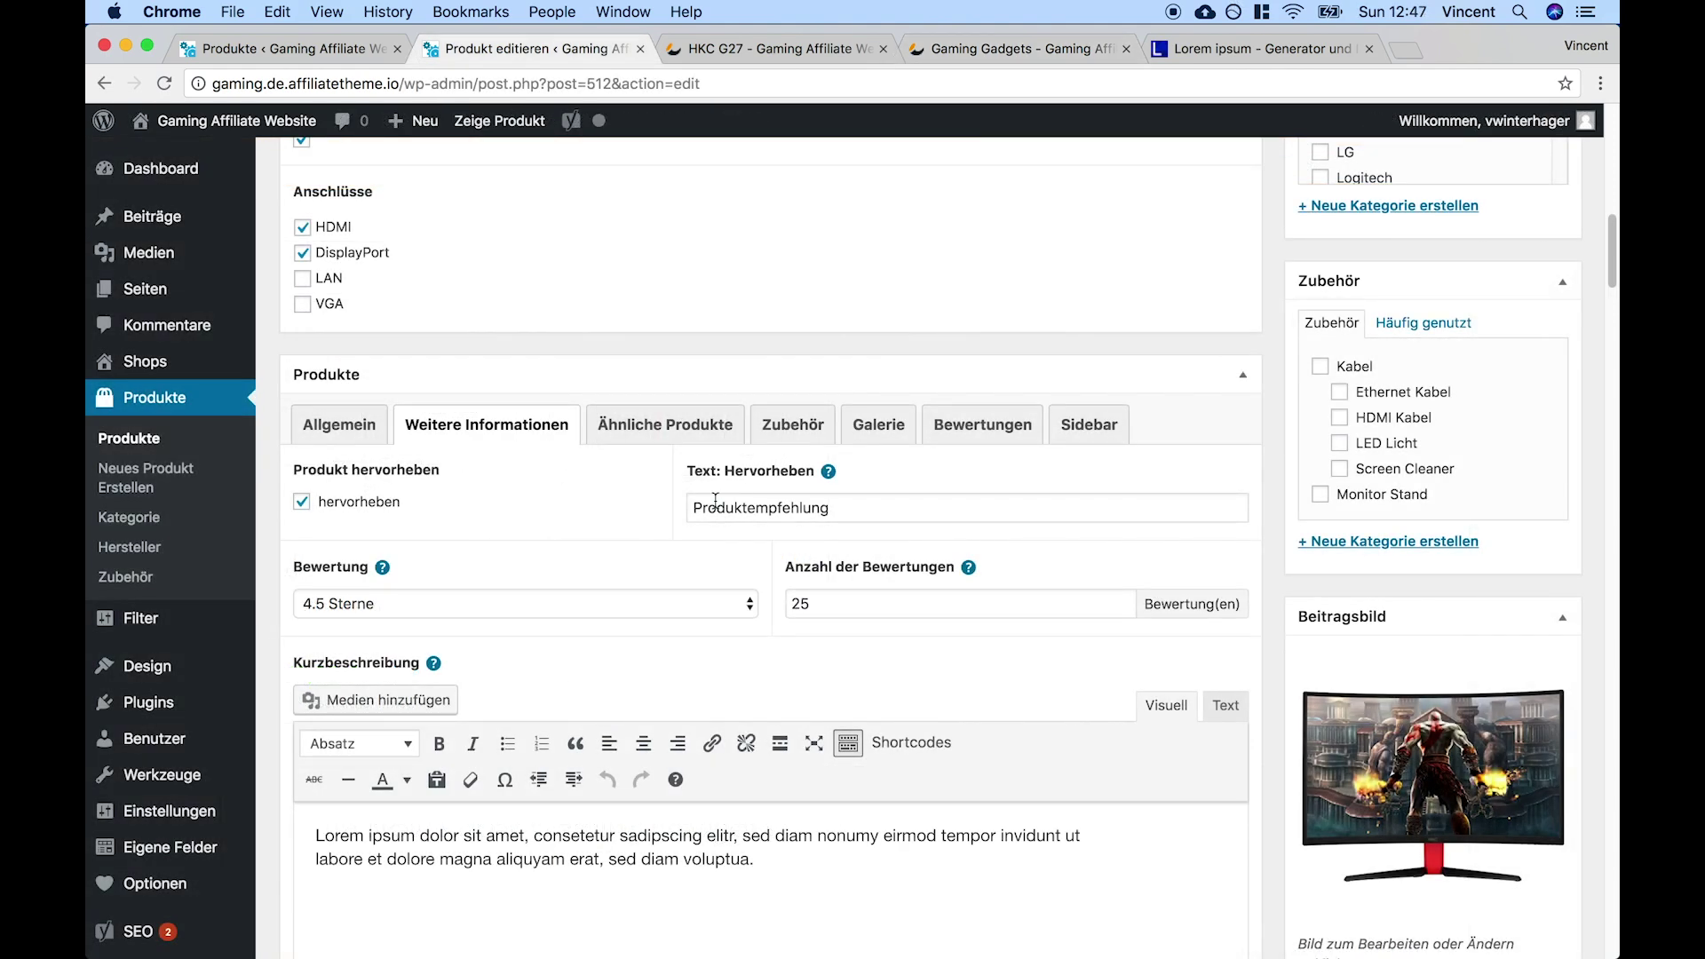
Open the HKC G27's Ähnliche Produkte settings in the product editor, and compare them with the section on its public page
click(657, 429)
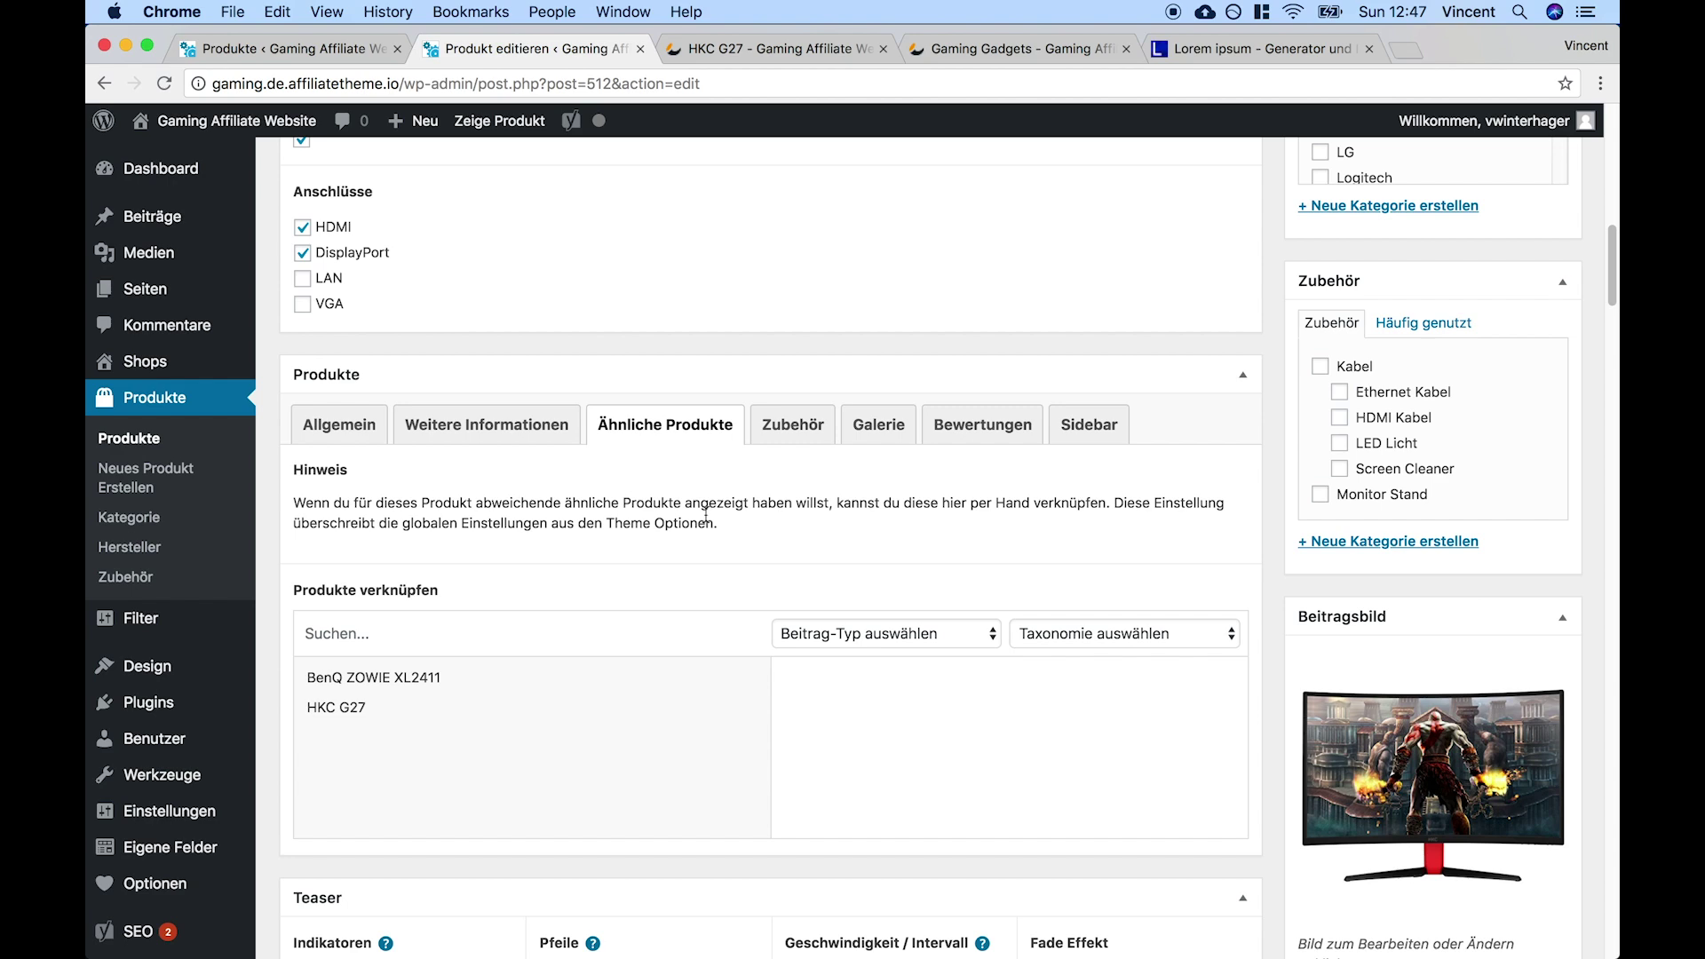
click(751, 51)
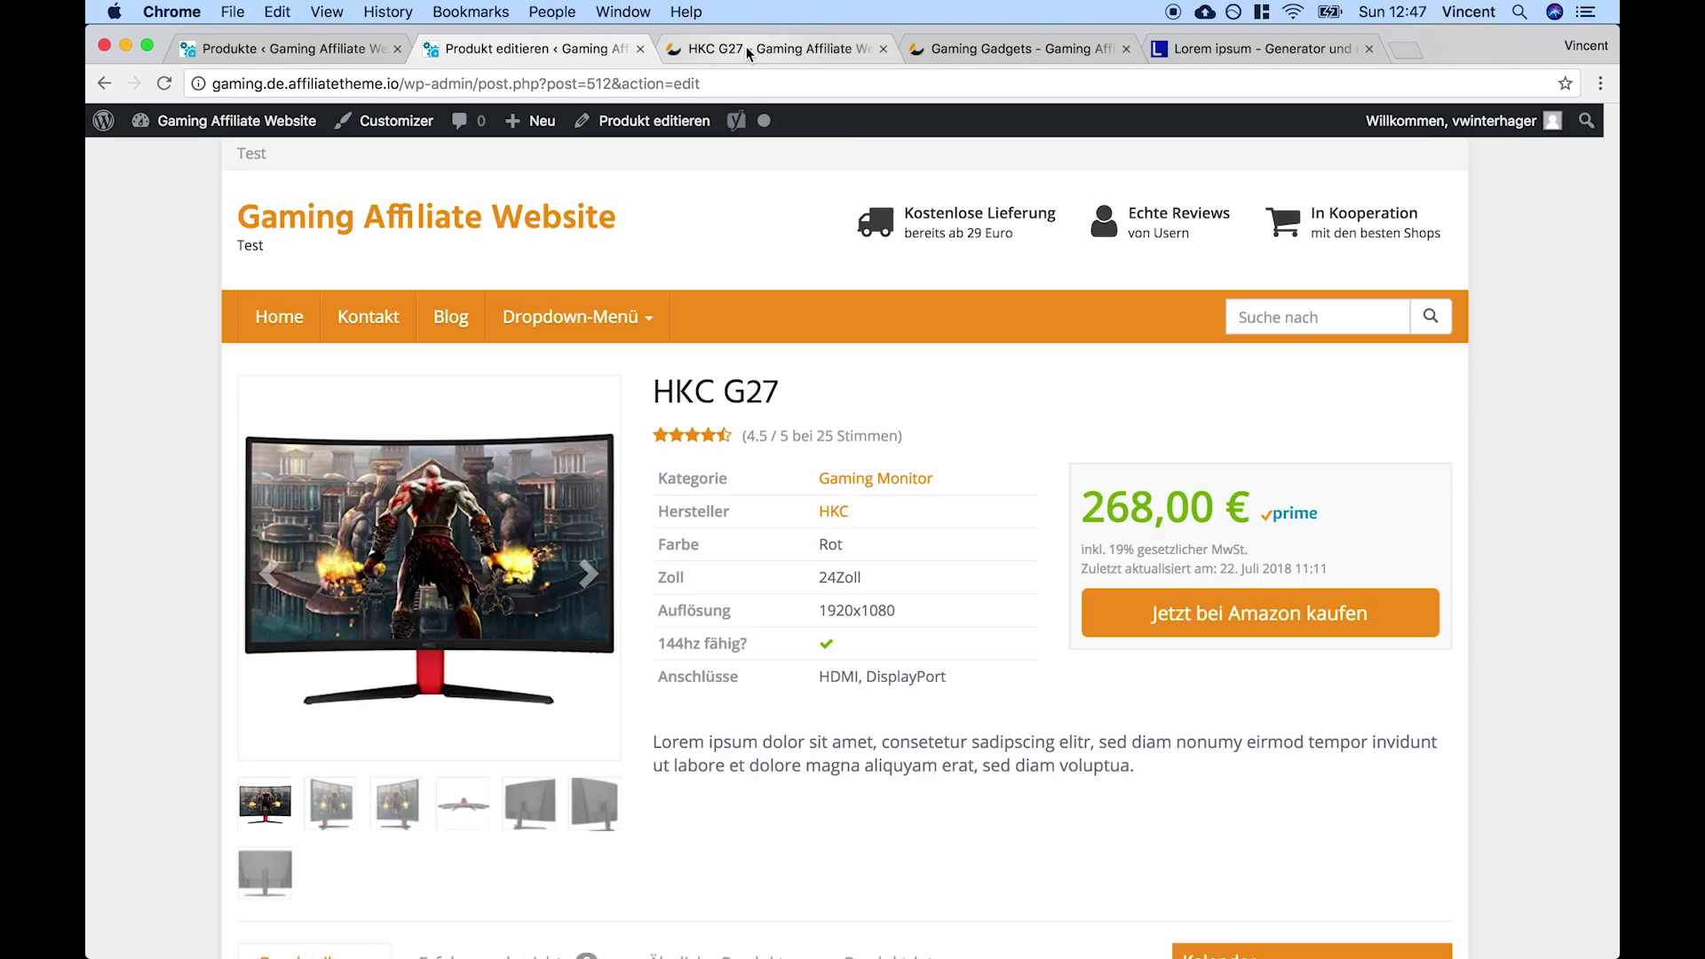
scroll(928, 721, down, 3)
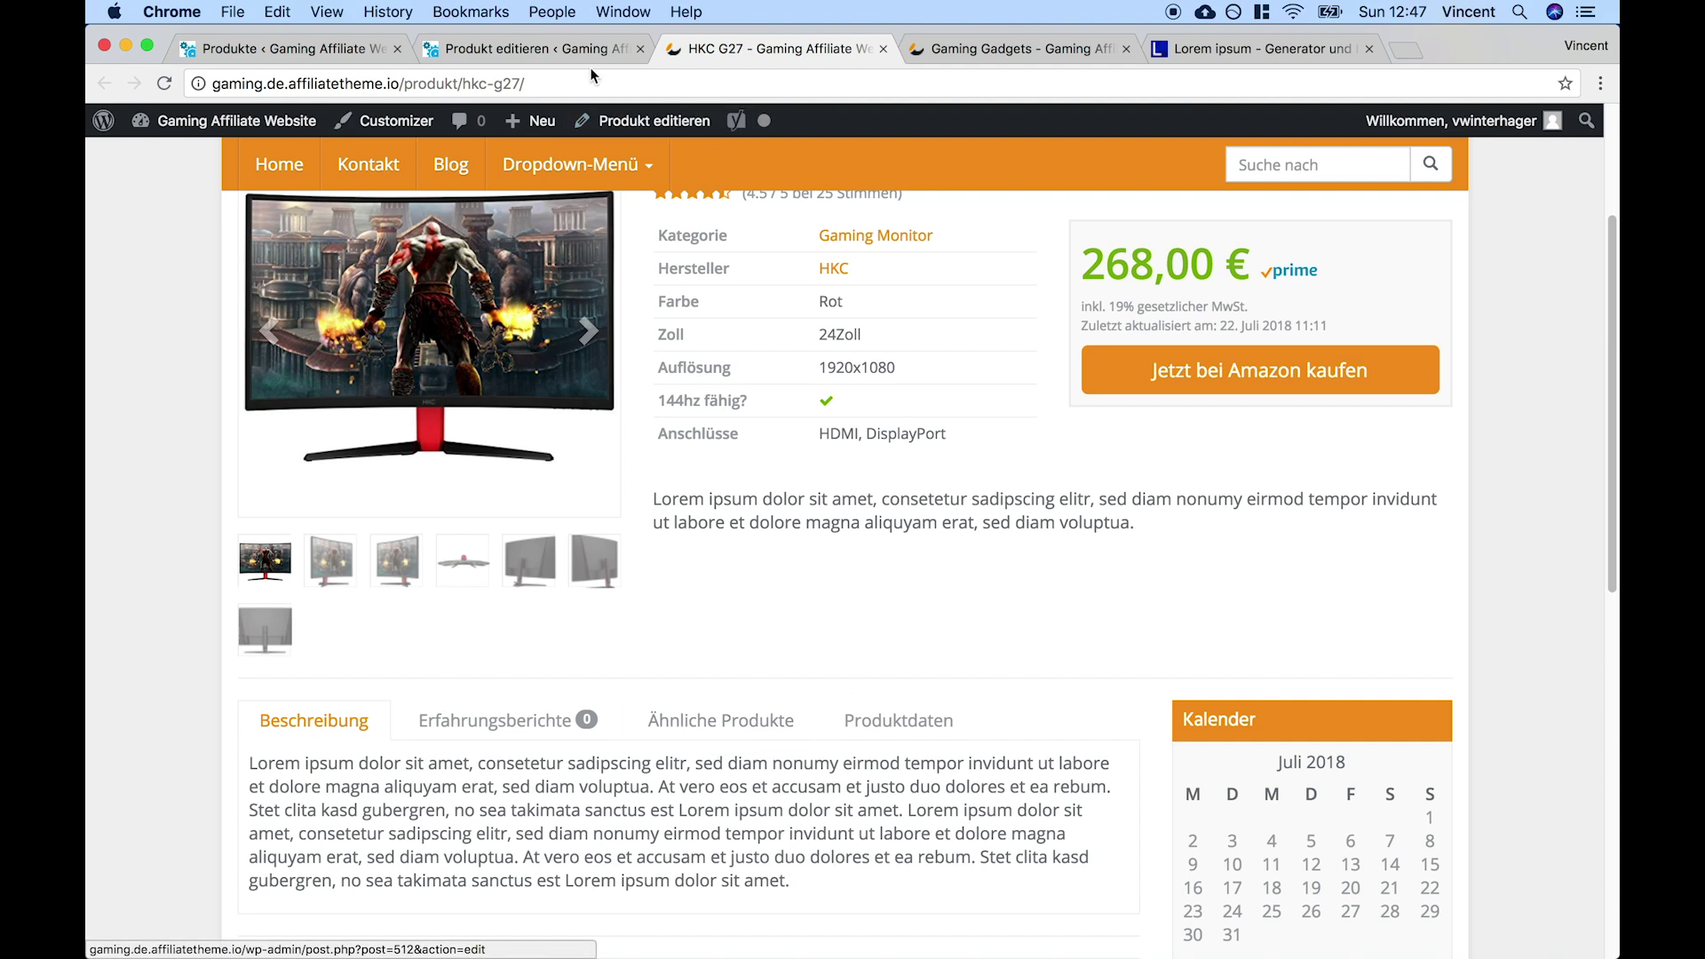
click(568, 50)
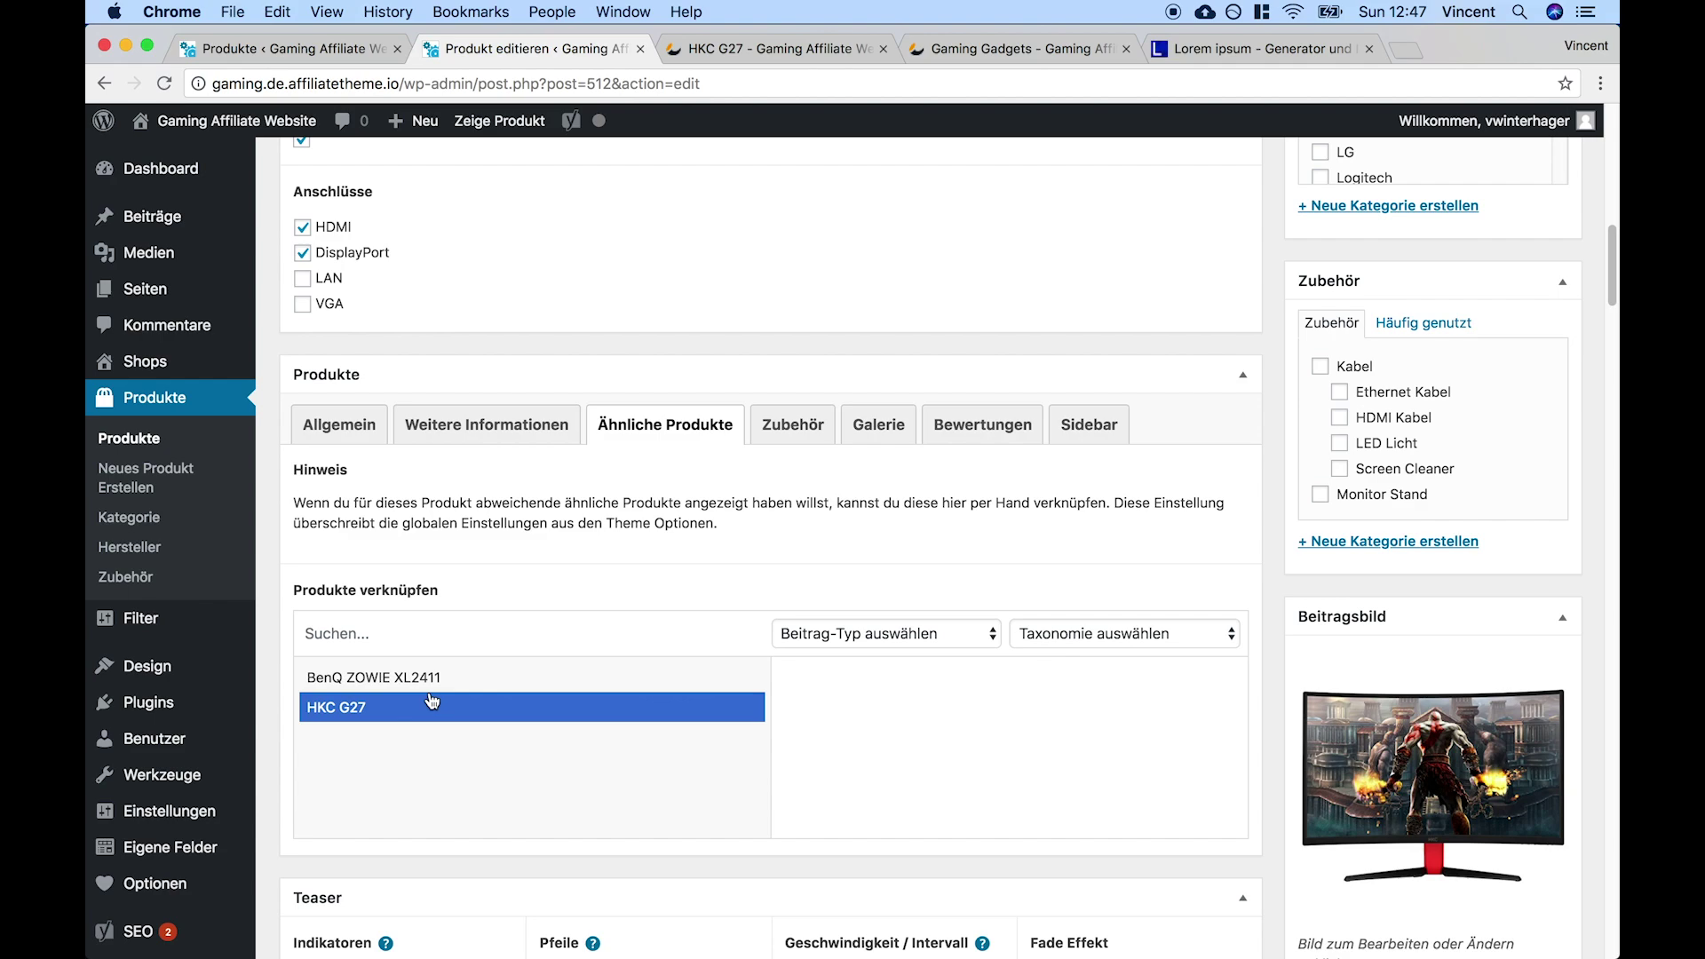
scroll(432, 701, up, 15)
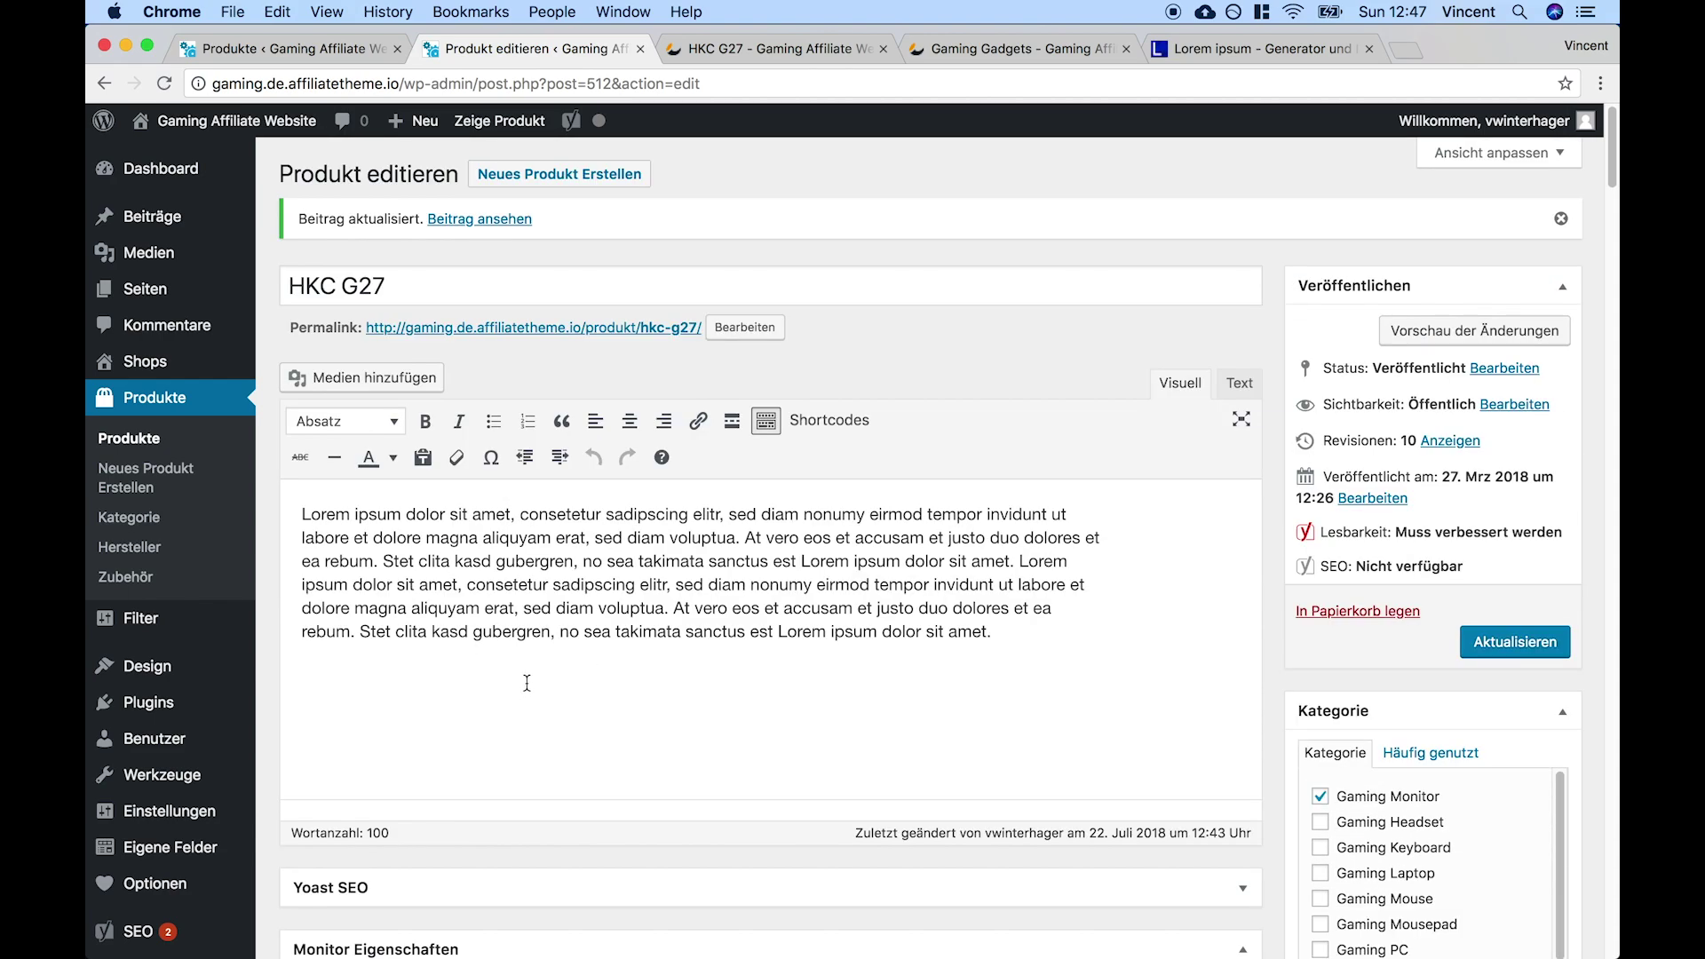
scroll(815, 661, down, 5)
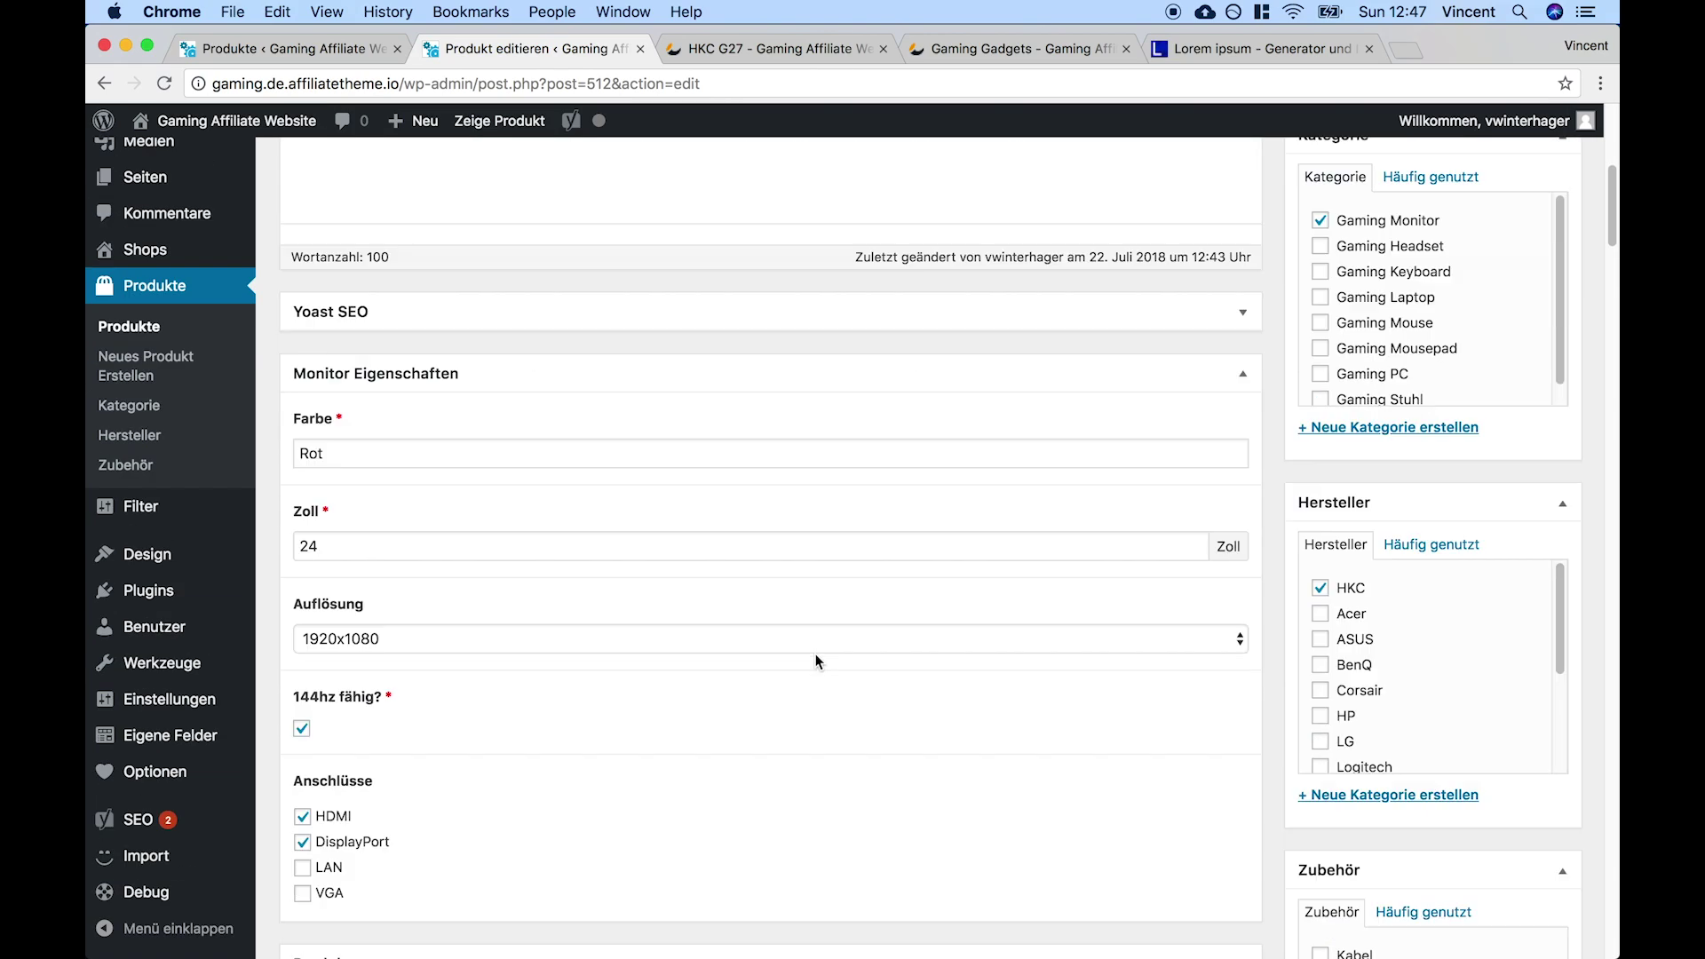
scroll(815, 661, down, 8)
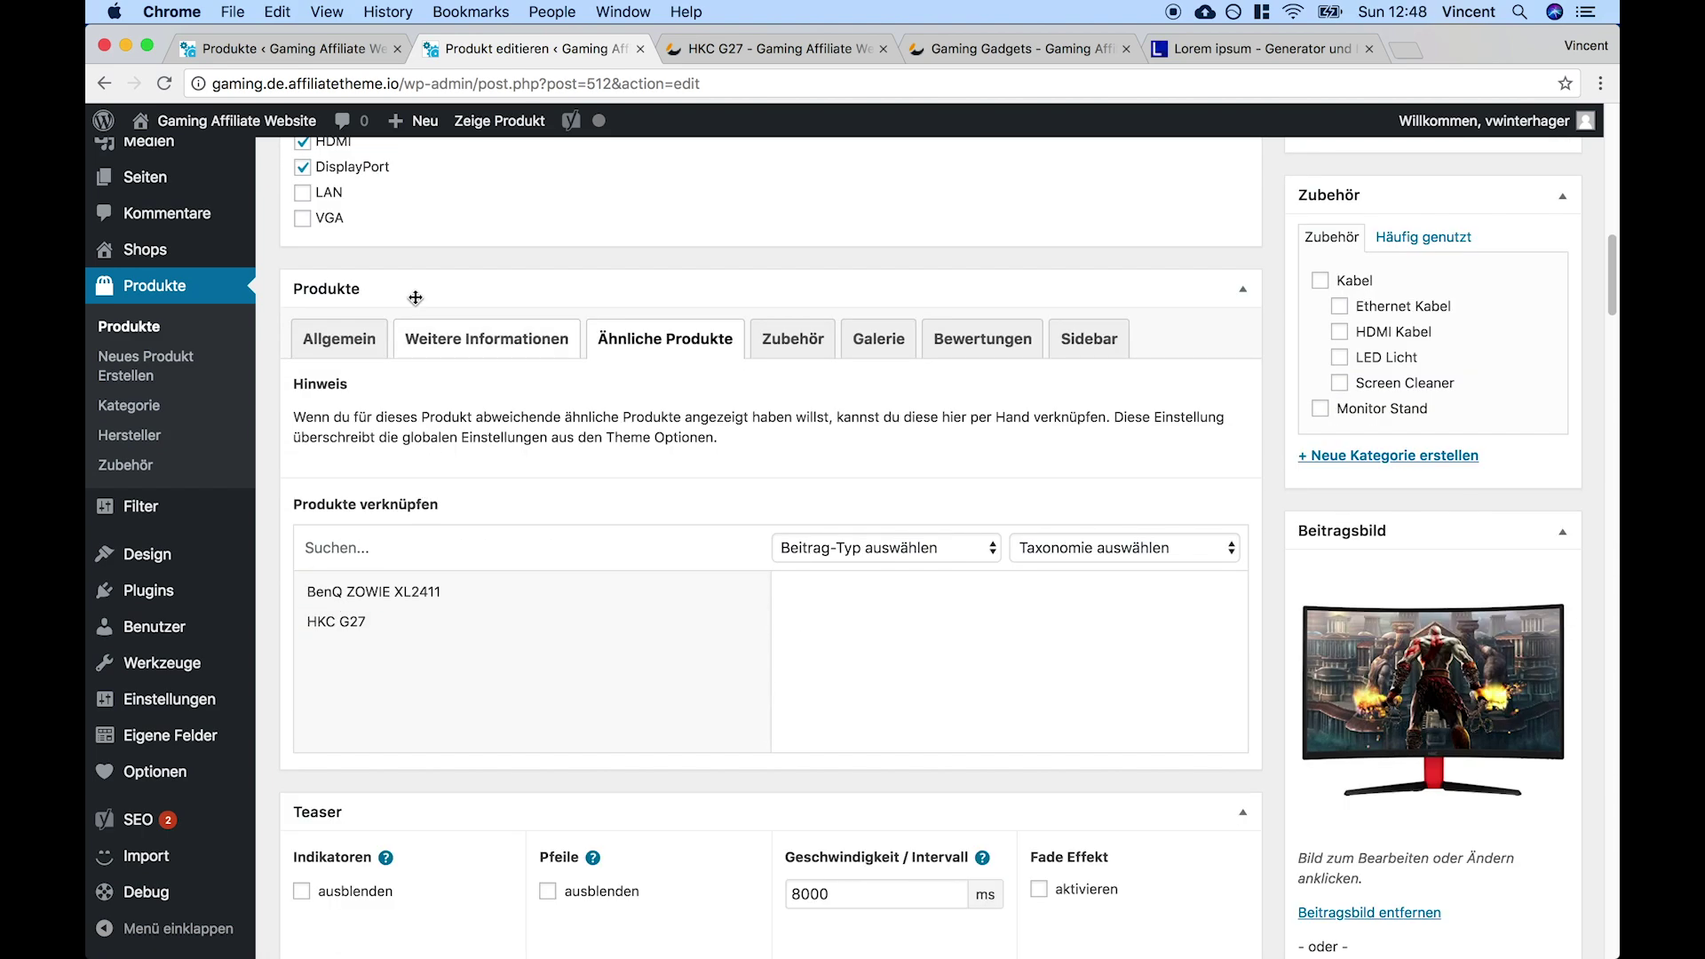
Examine the Ähnliche Produkte settings in the Single section of the product options, including the filter choices under Auswahl einschränken
click(345, 56)
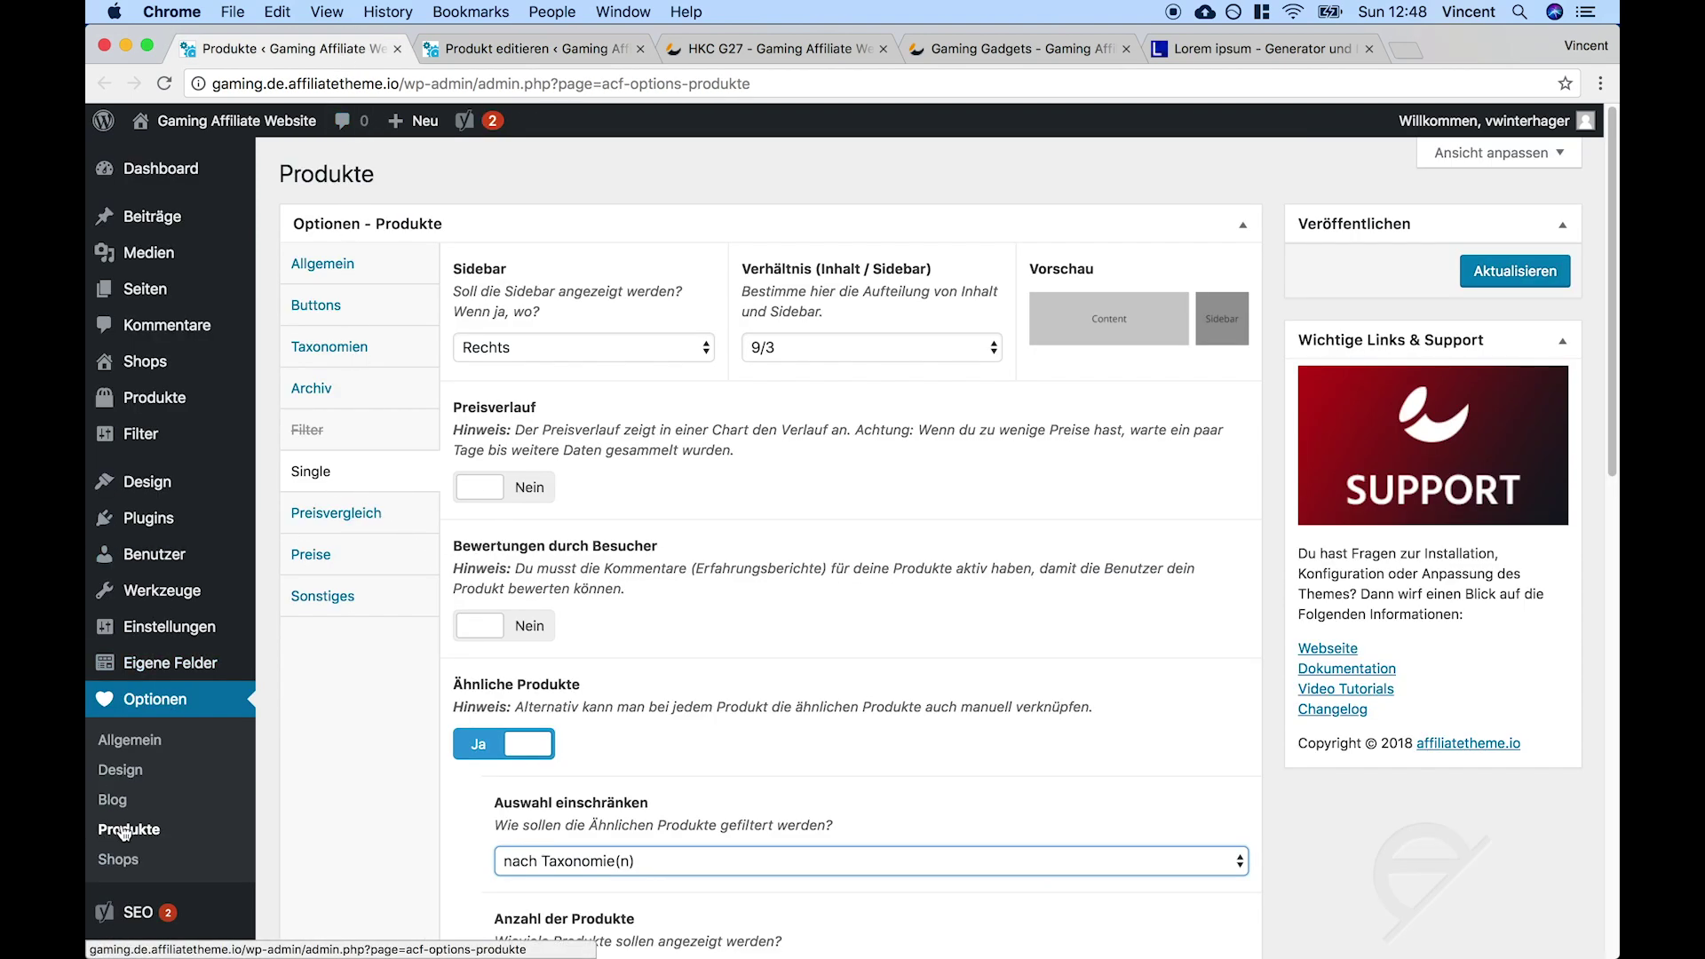
scroll(818, 756, down, 1)
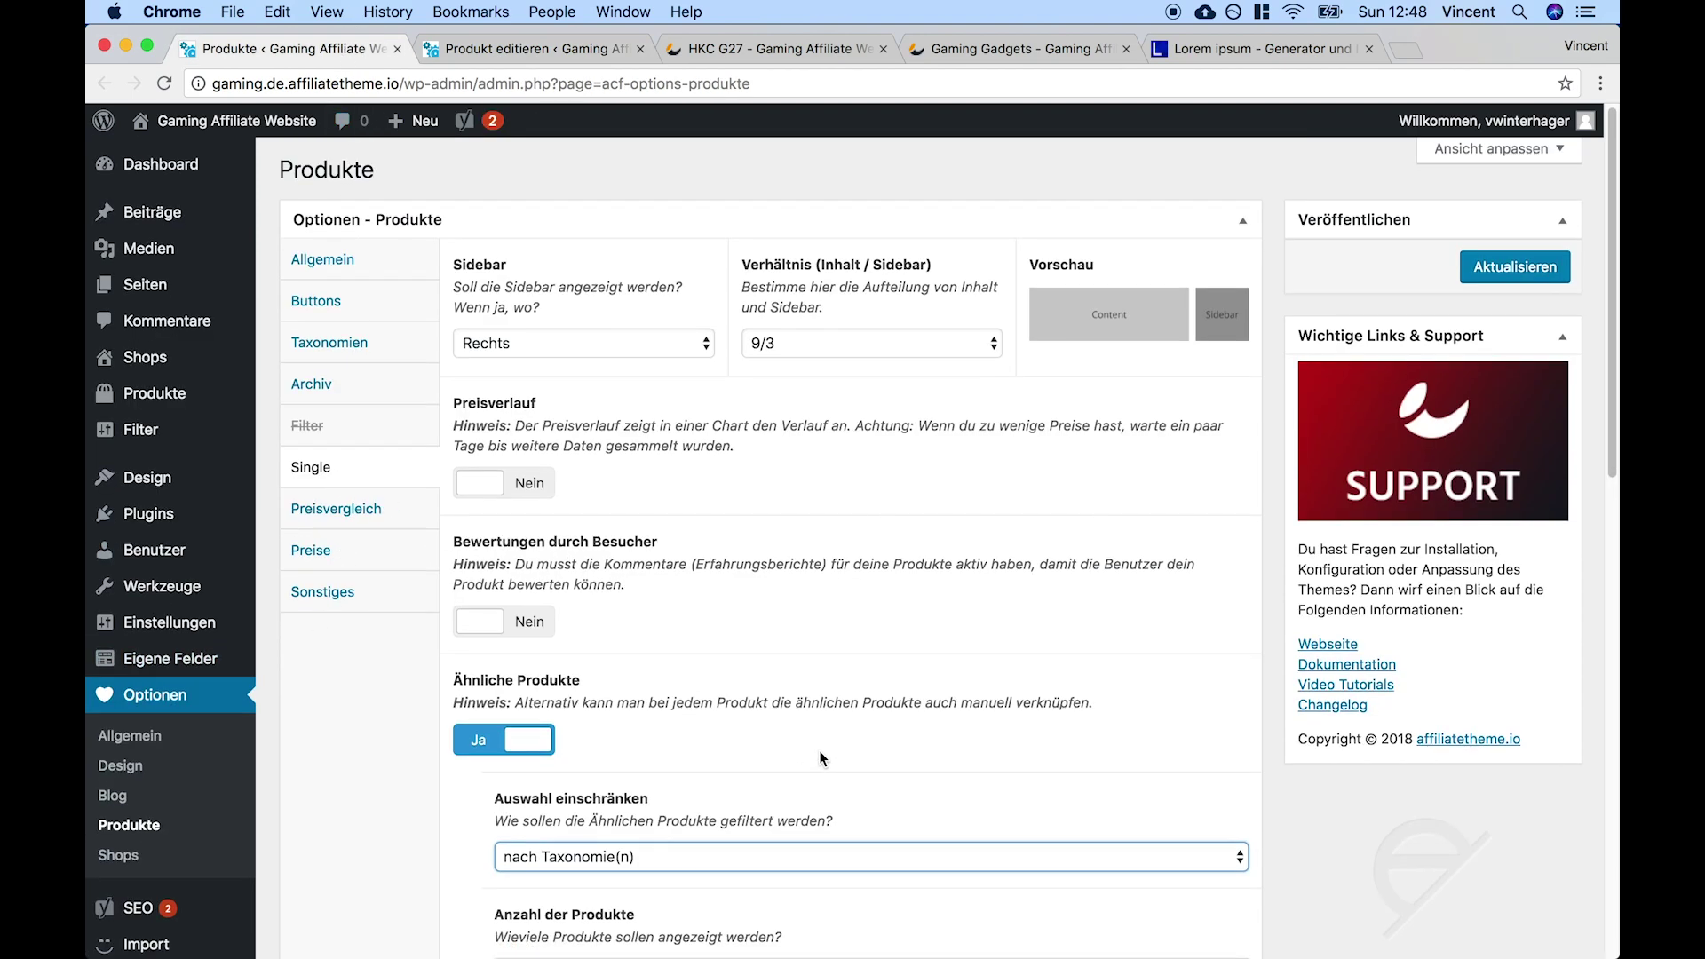
scroll(819, 752, down, 4)
scroll(586, 672, down, 3)
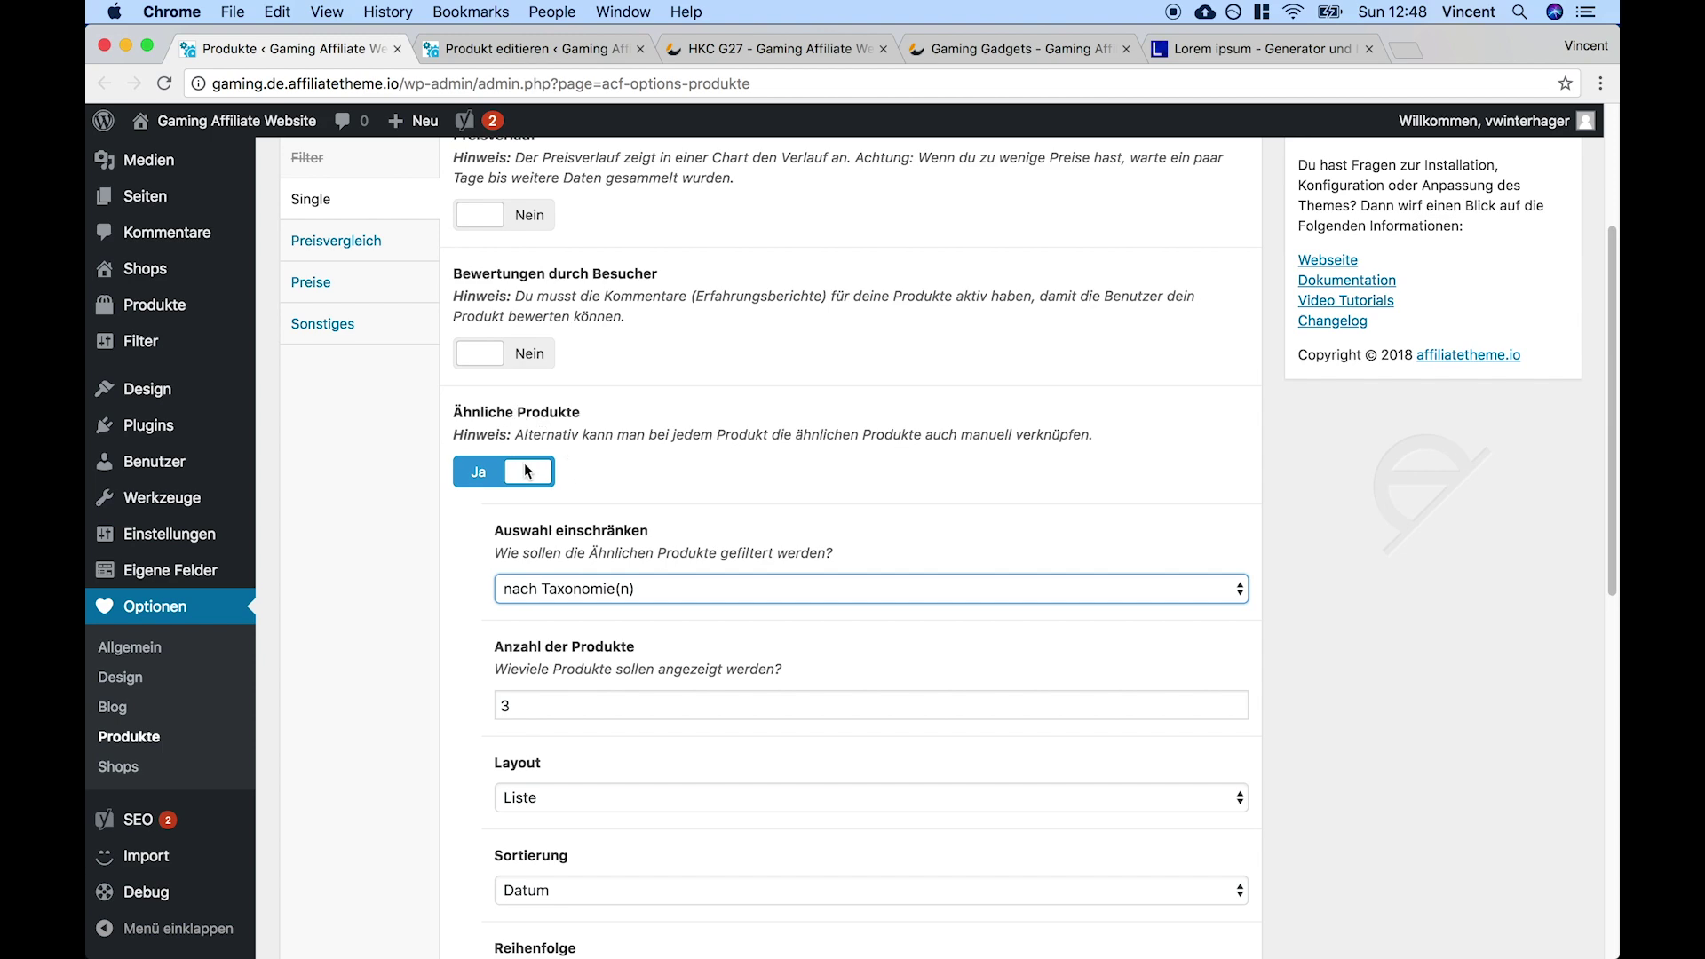
click(435, 640)
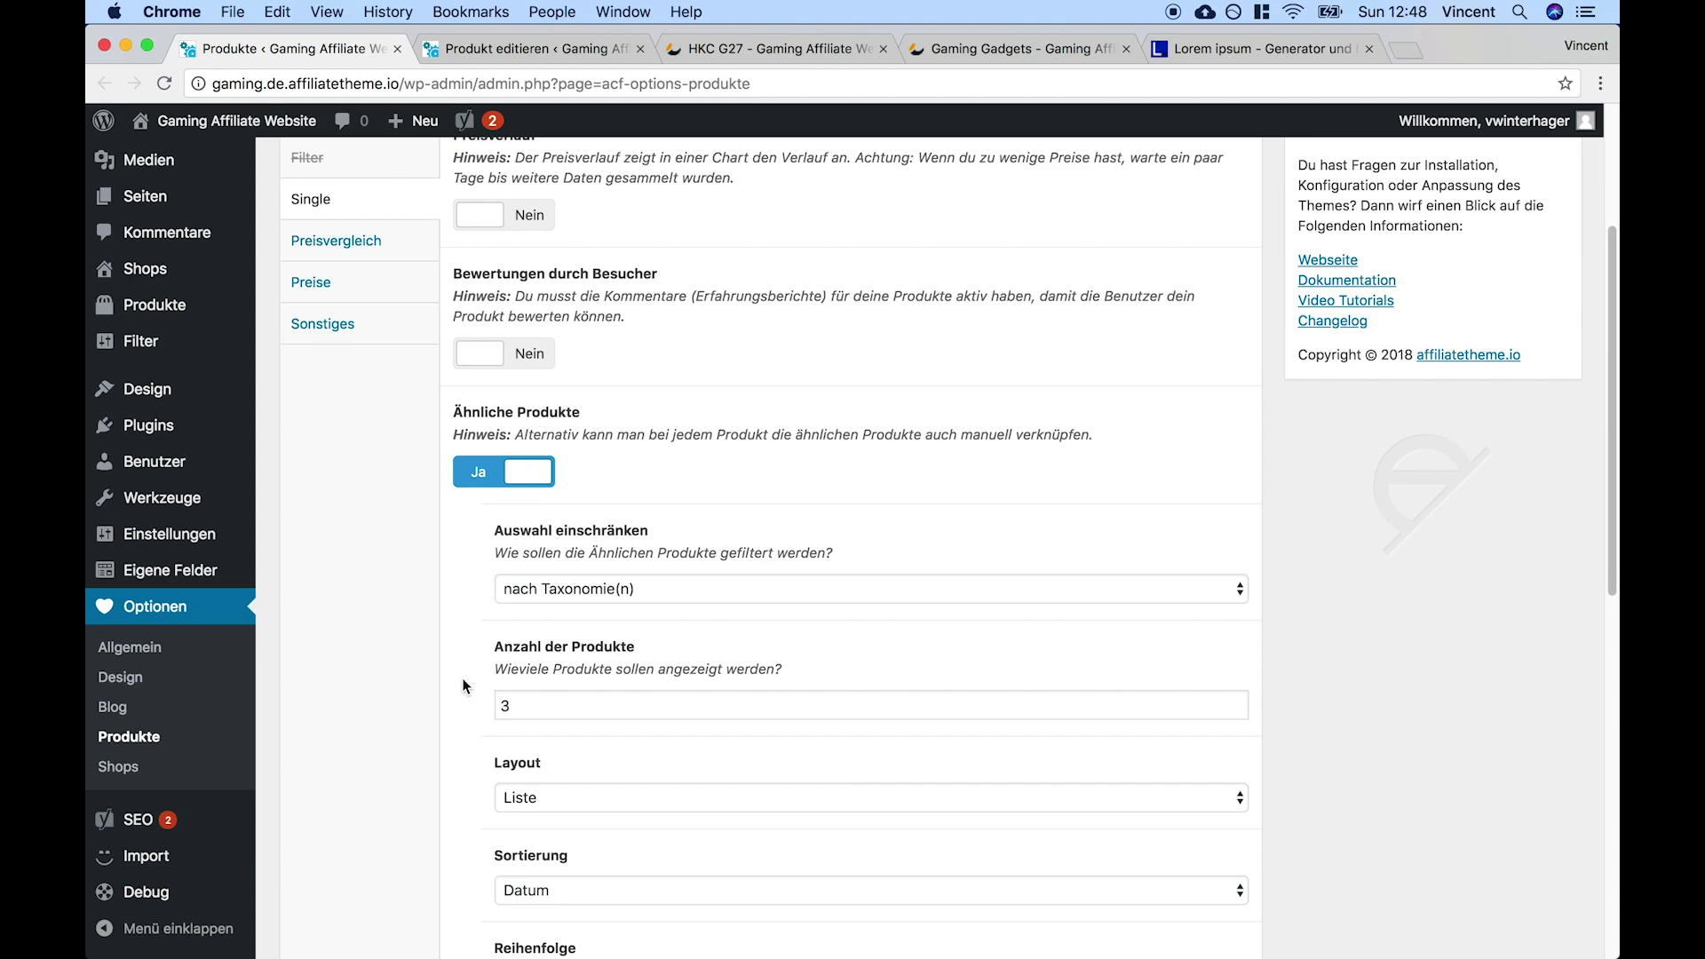
click(541, 595)
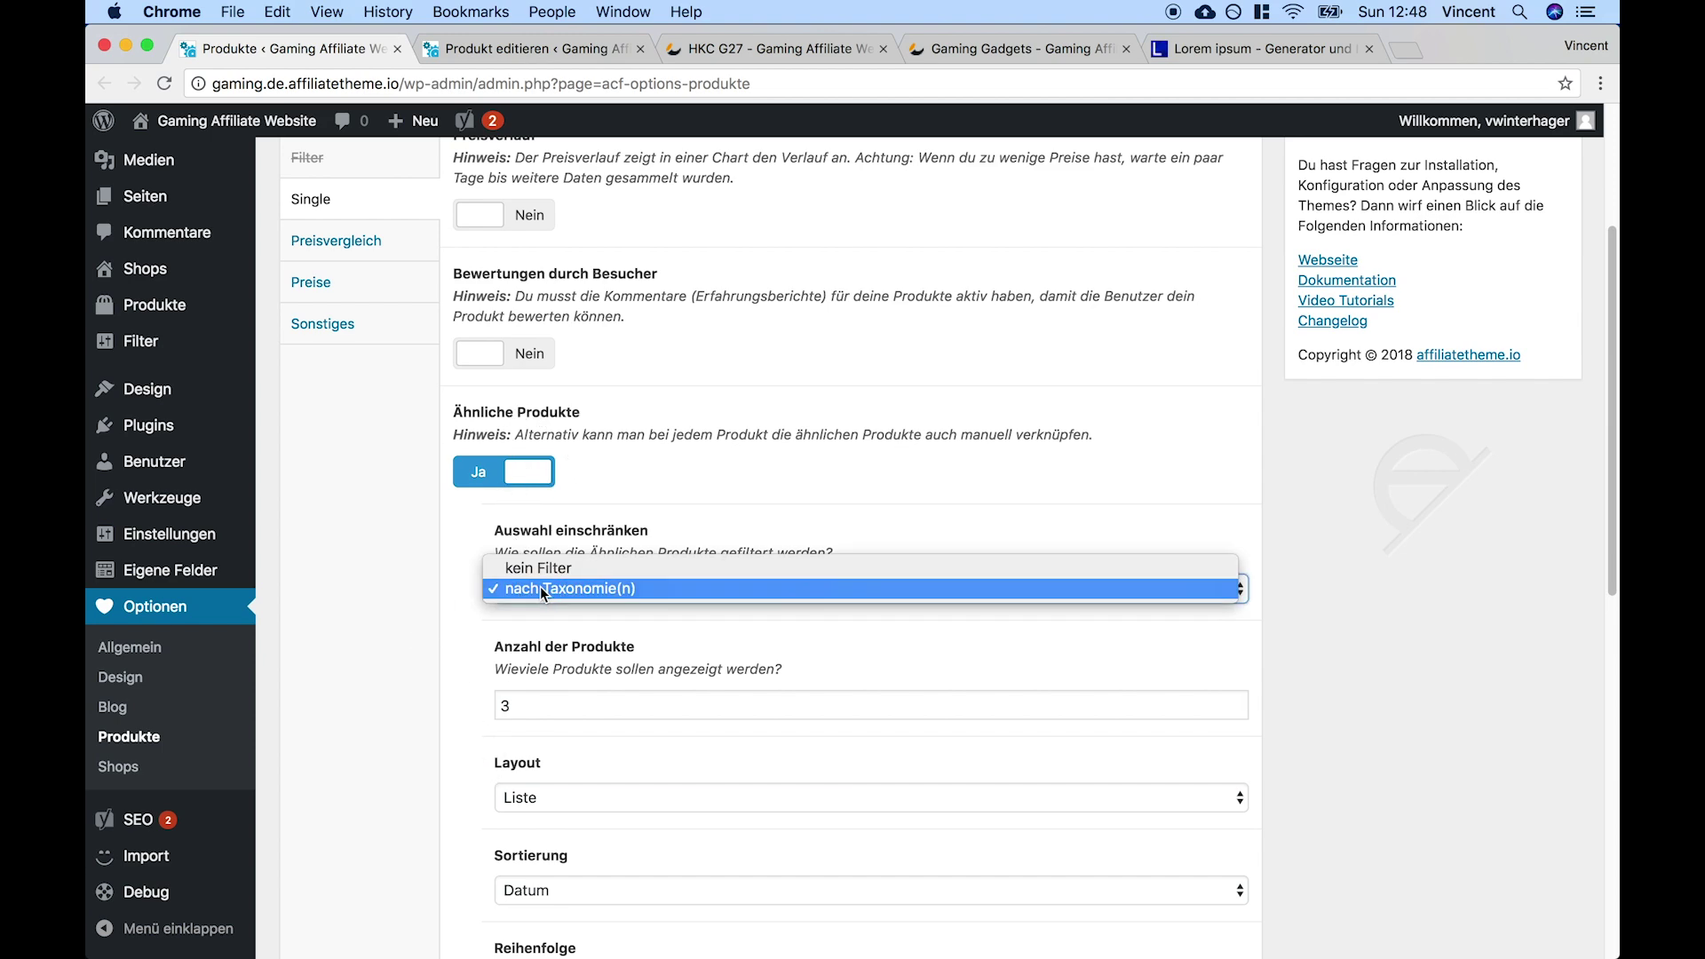
click(542, 589)
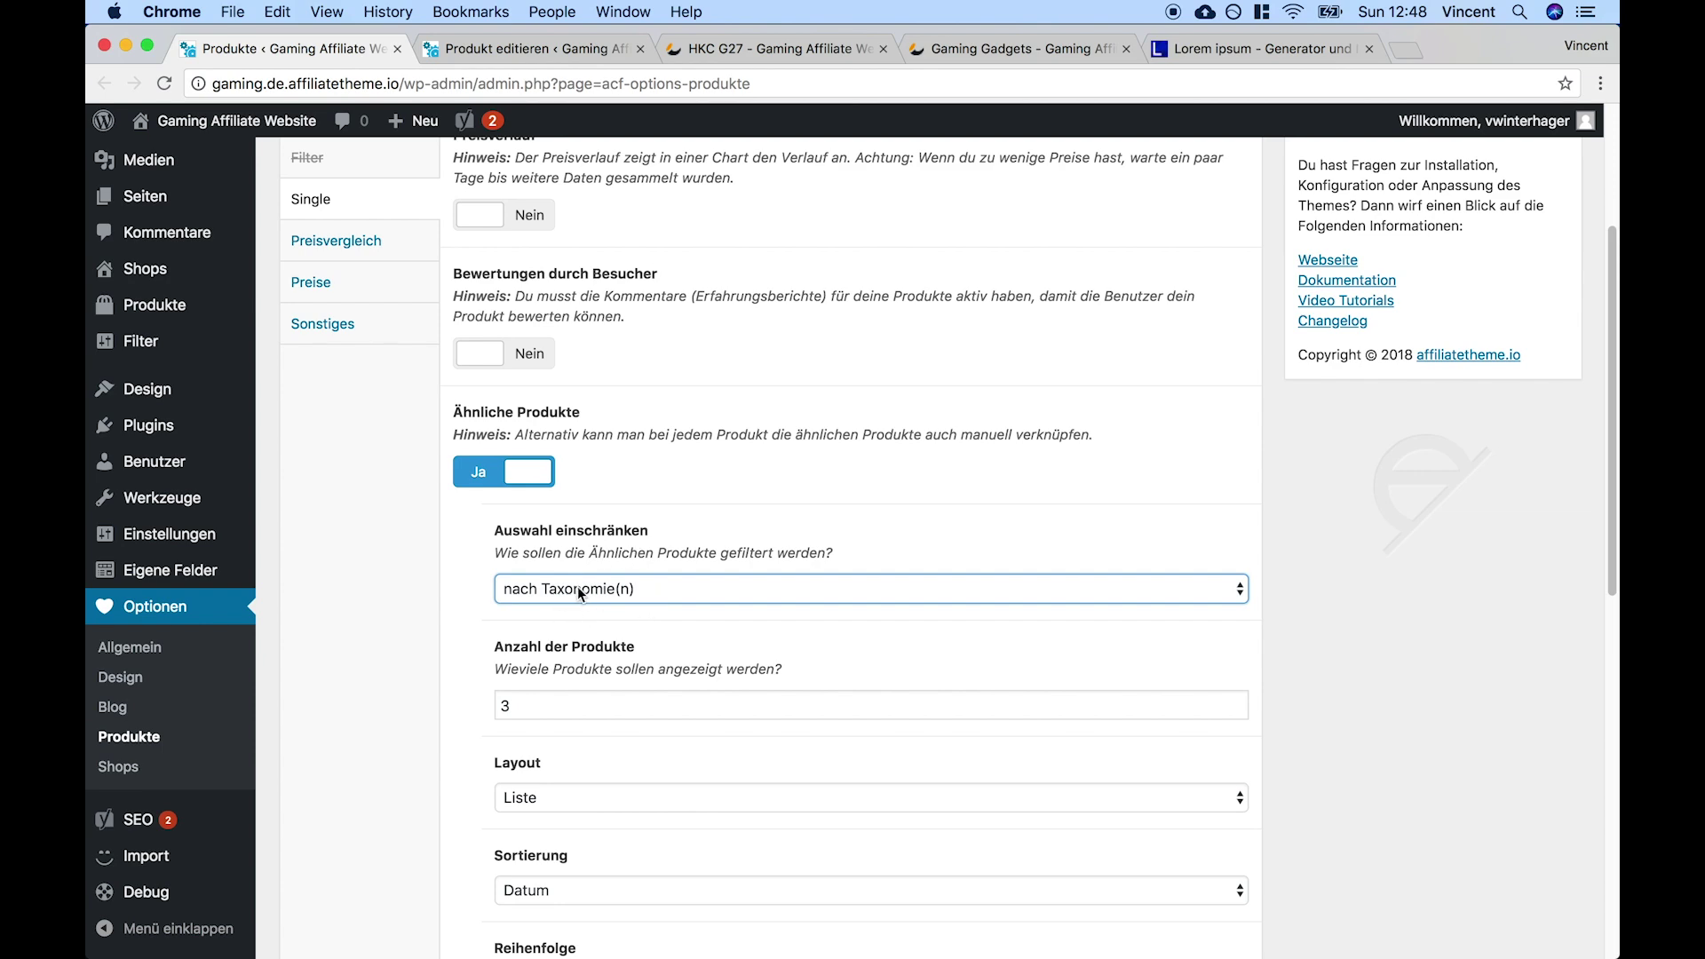
scroll(468, 773, down, 3)
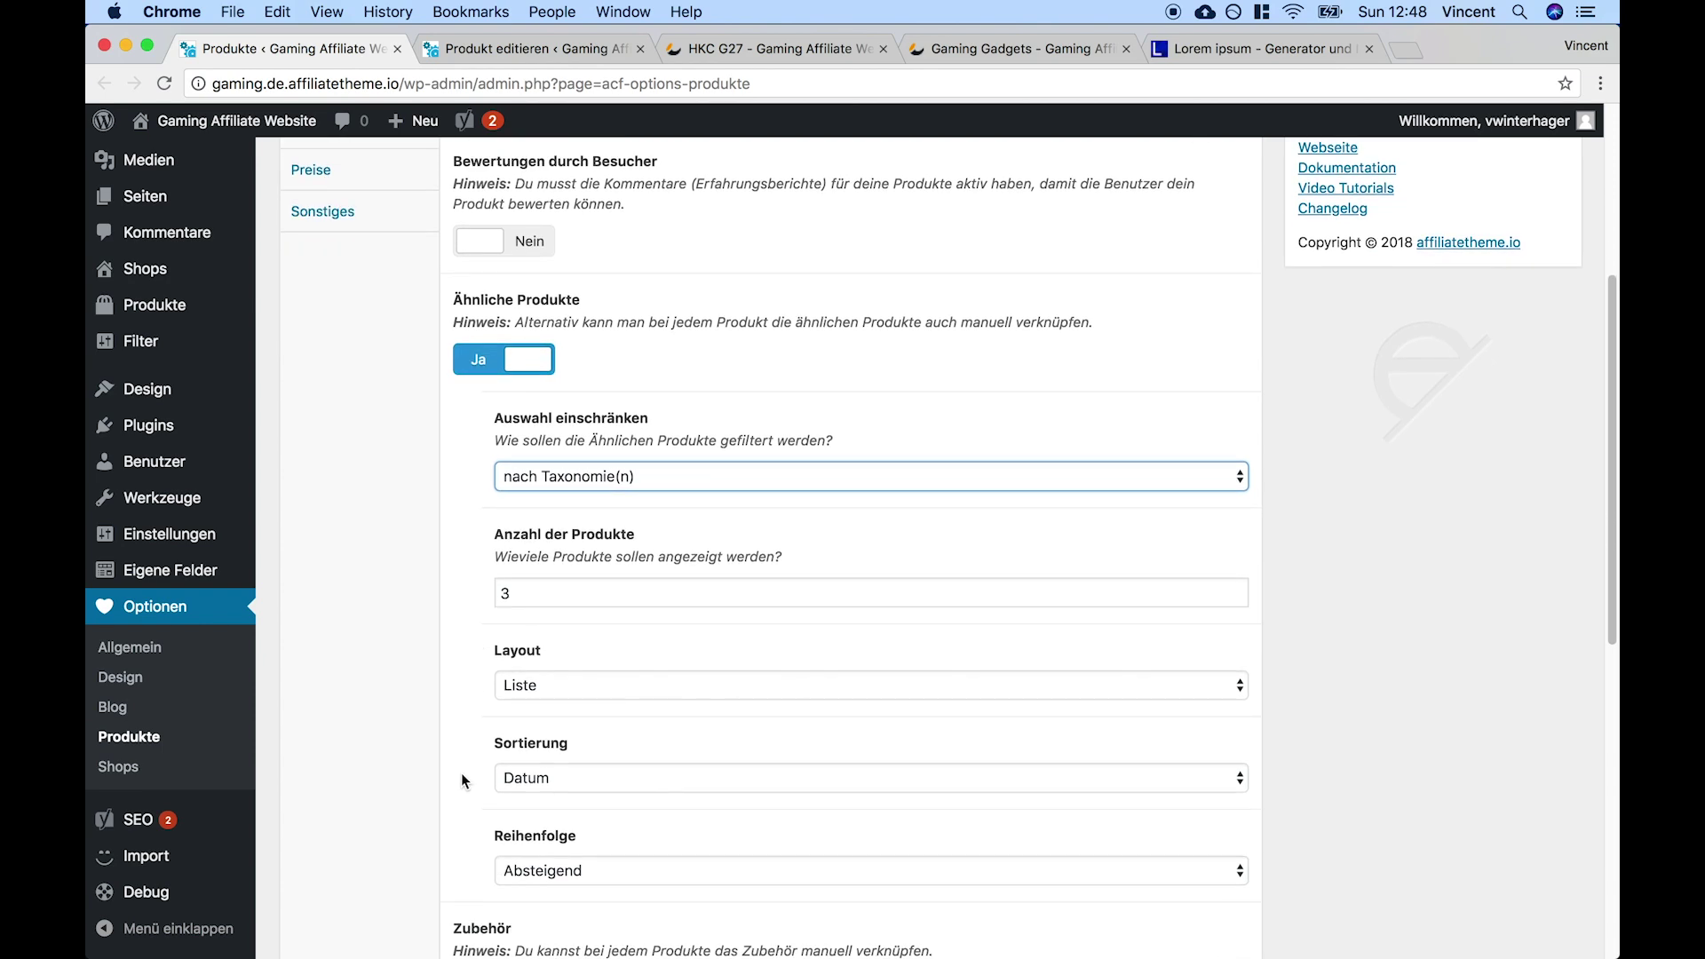
scroll(462, 780, down, 2)
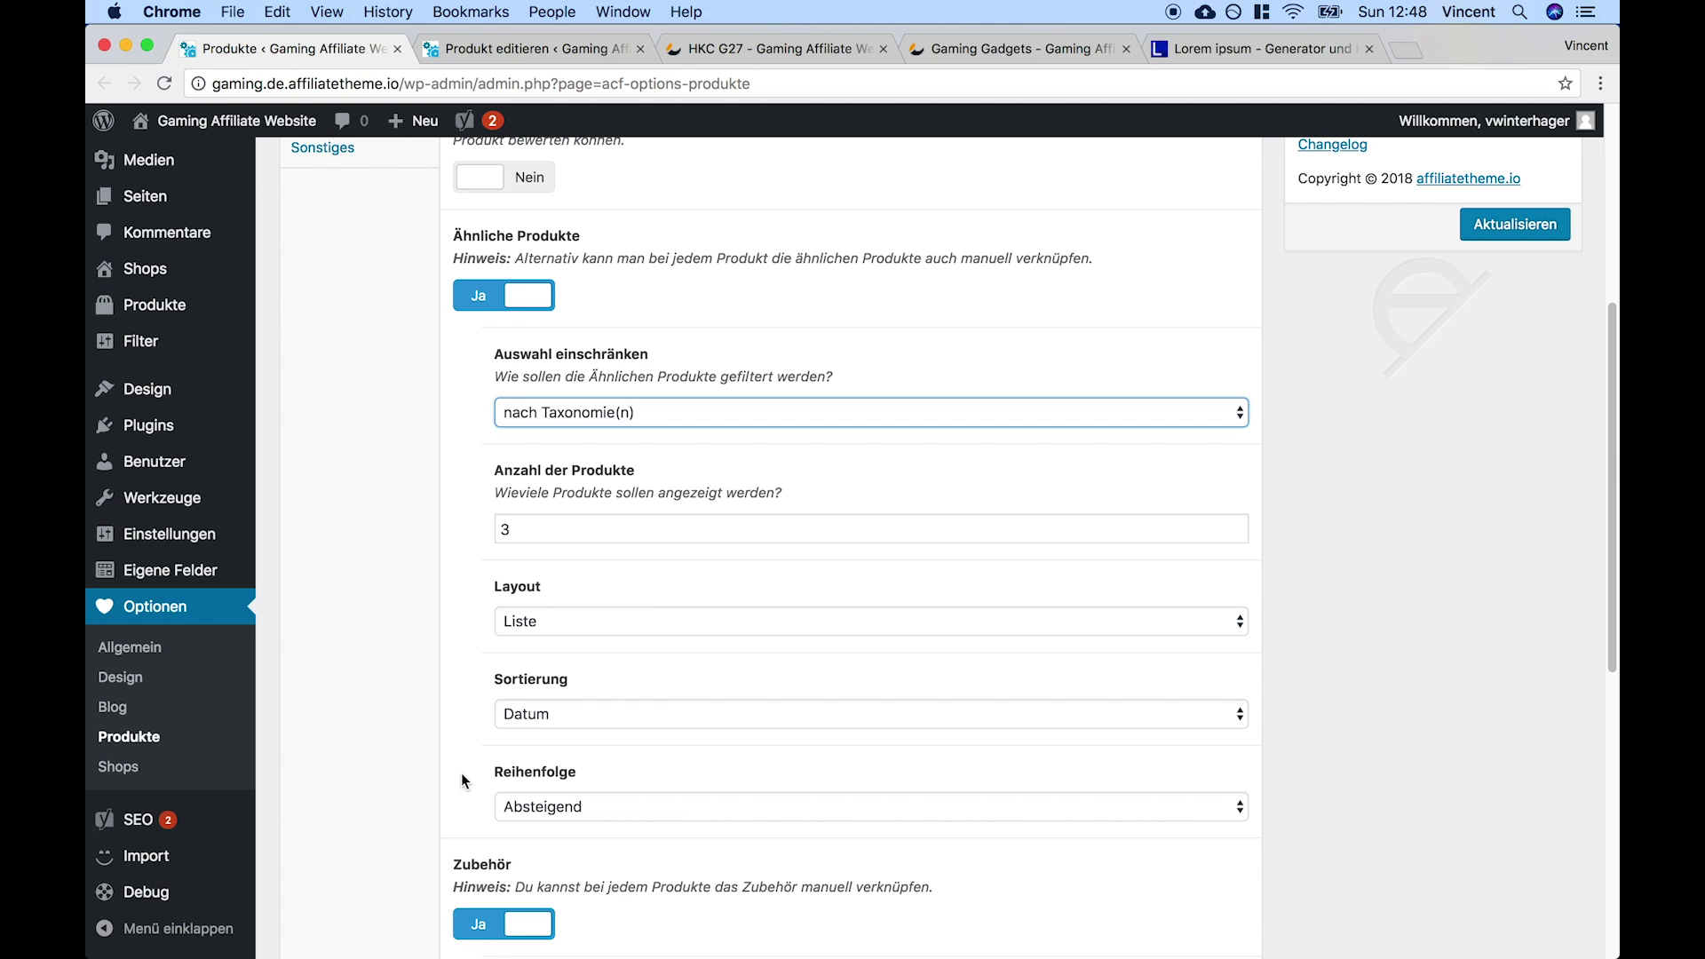
Return to the HKC G27 in the product editor, review its Ähnliche Produkte settings, and update the product
click(497, 49)
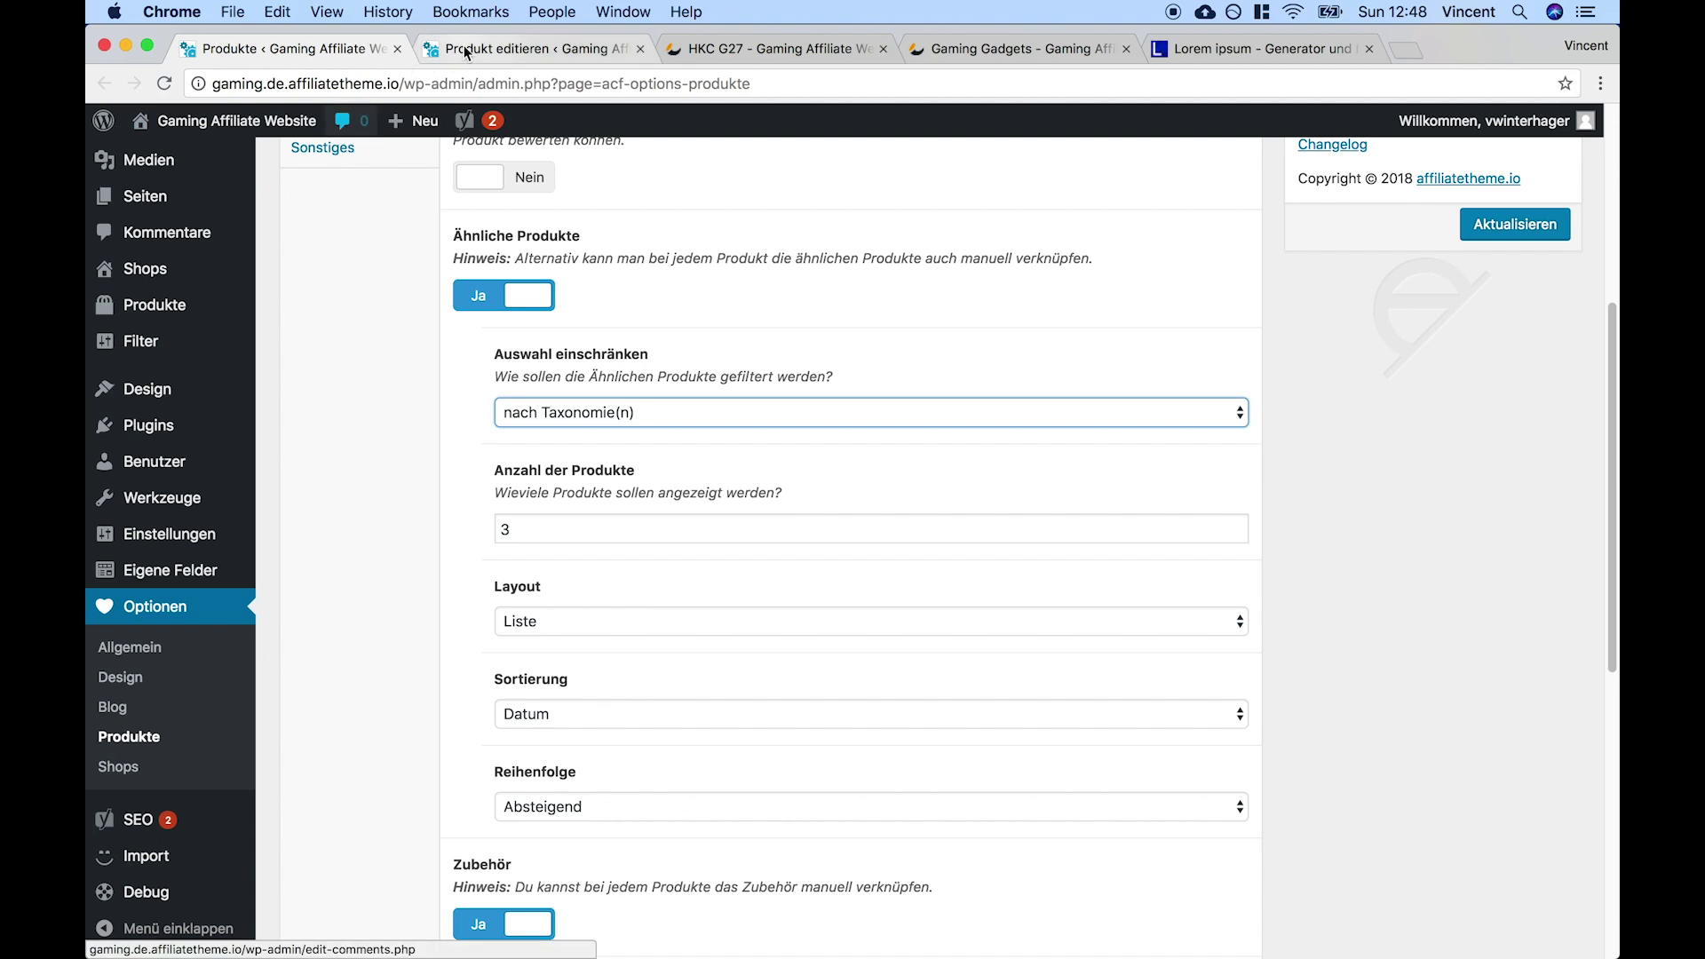
scroll(869, 142, up, 5)
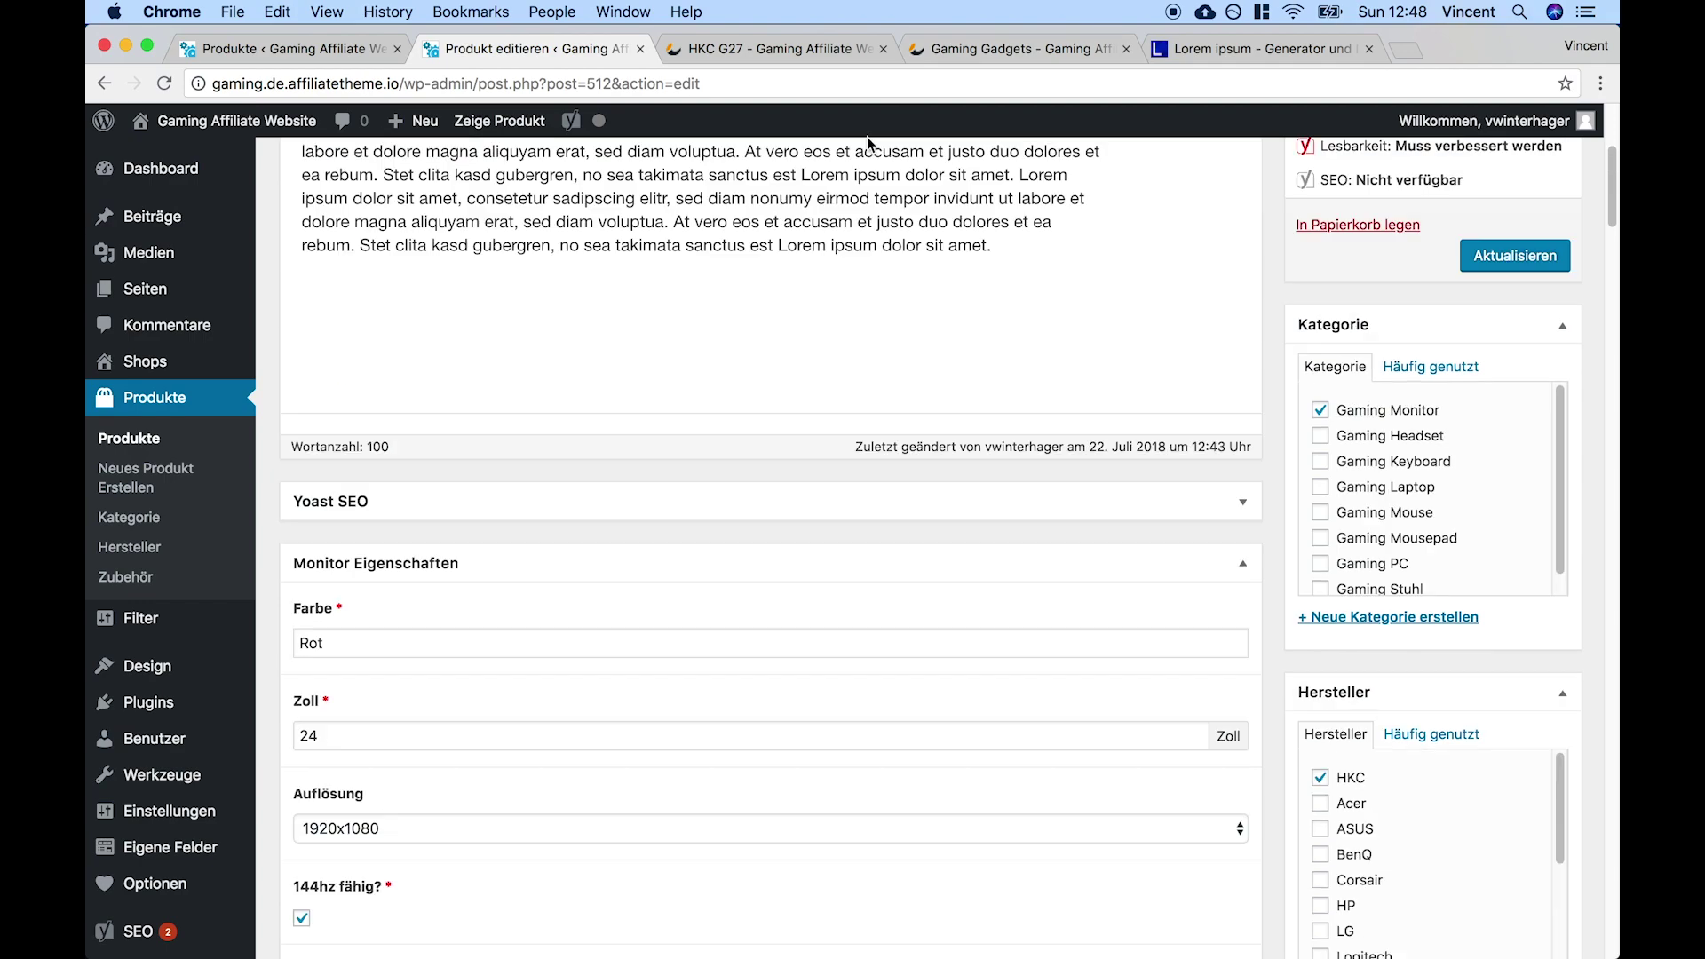
click(796, 44)
click(532, 48)
scroll(791, 548, up, 5)
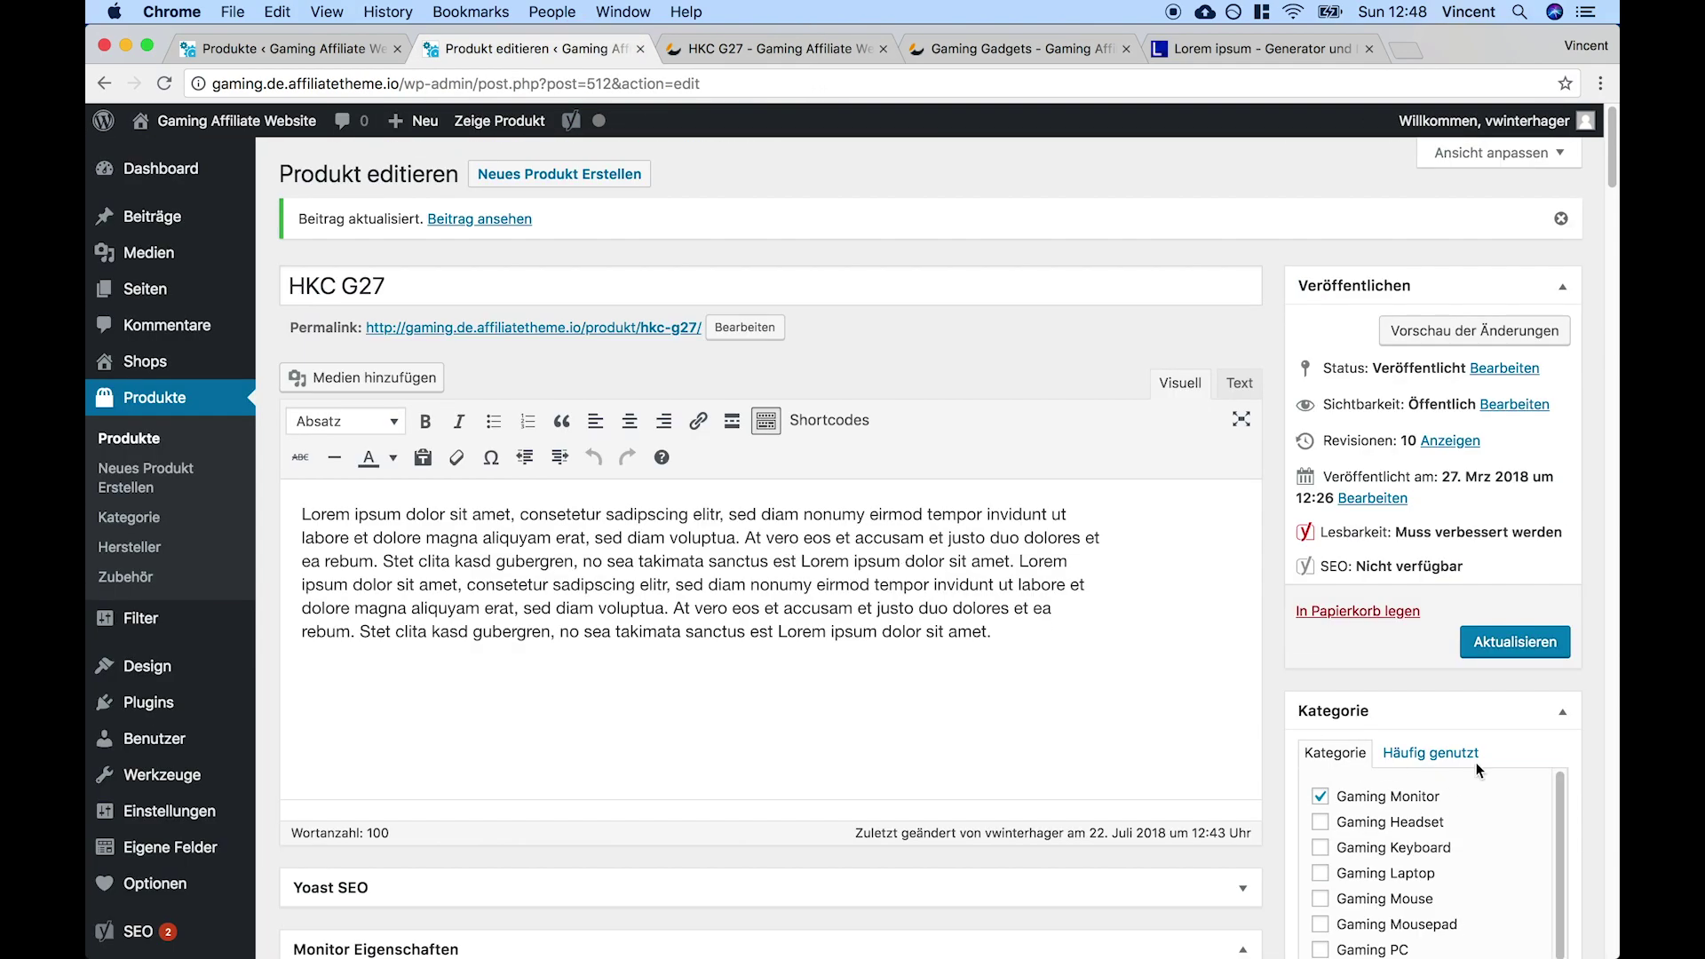
scroll(1030, 737, down, 10)
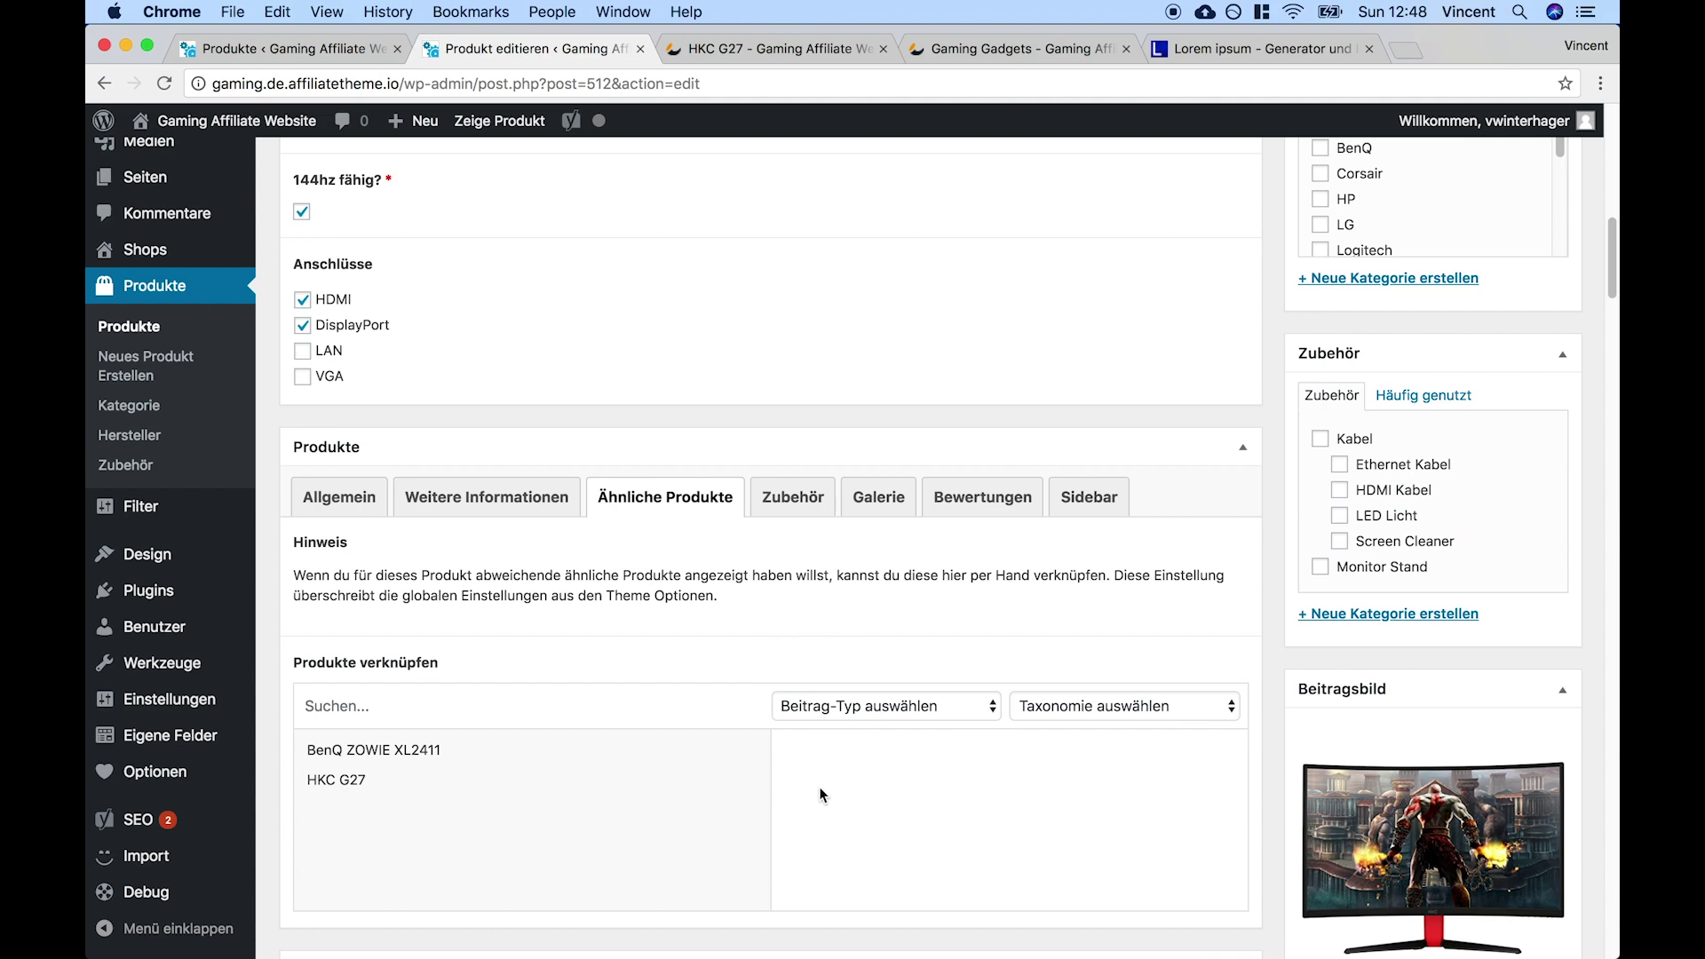
scroll(1228, 701, down, 1)
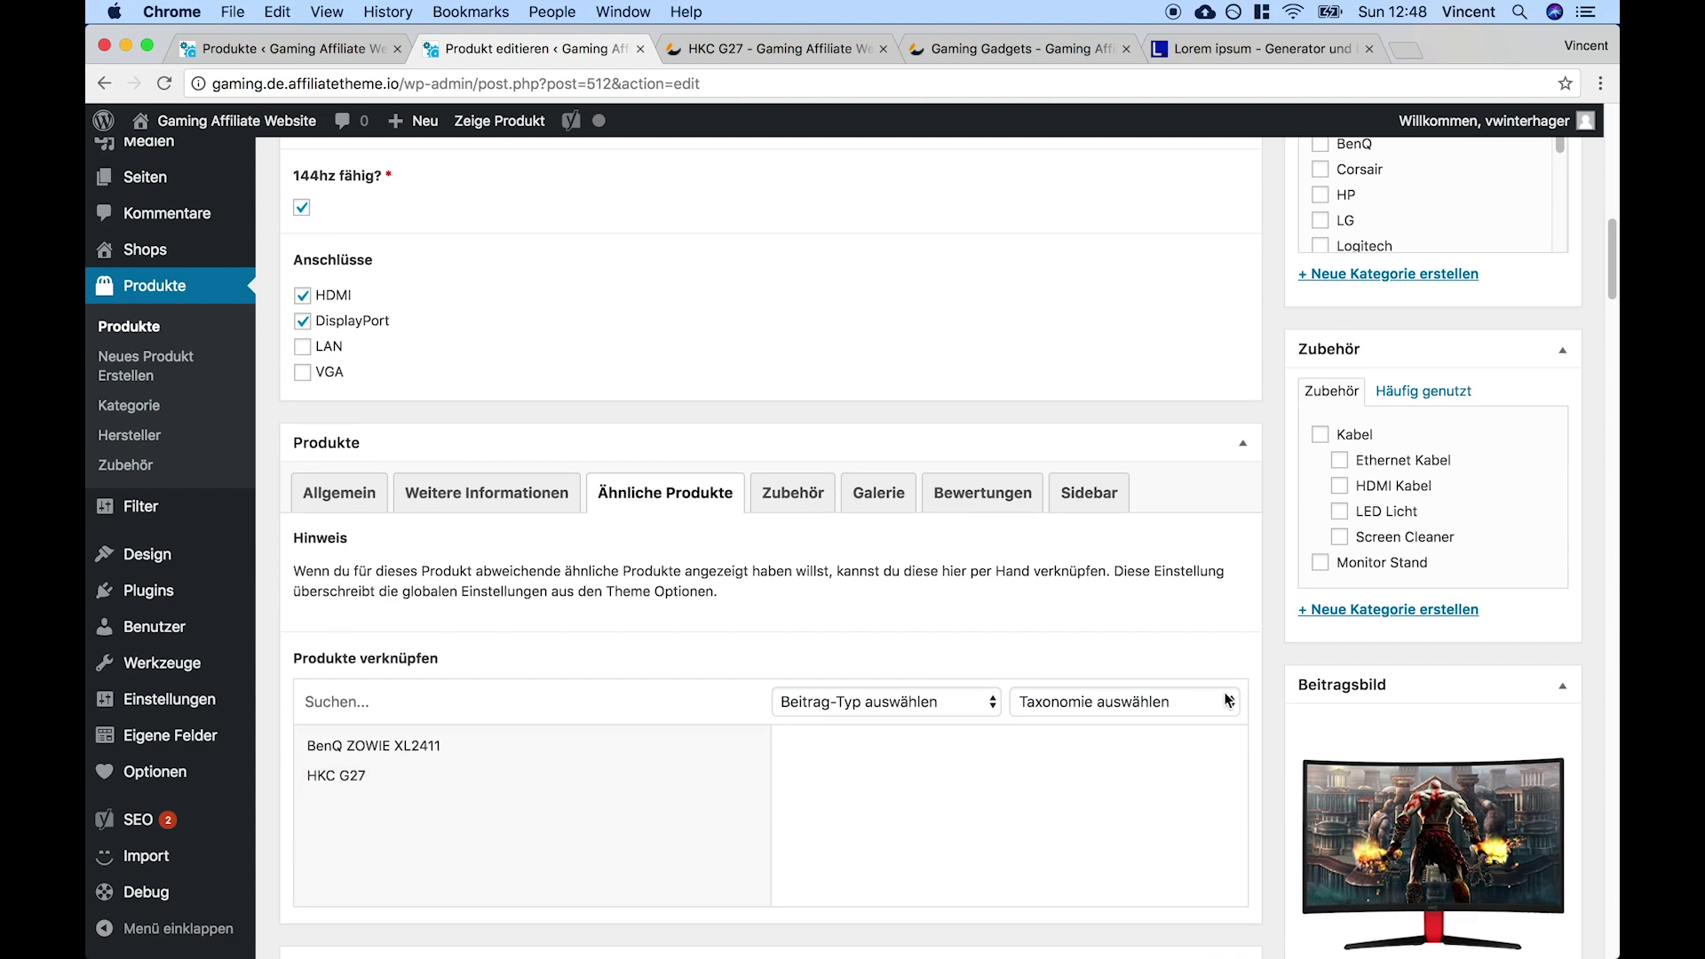
scroll(1261, 692, up, 10)
click(1509, 641)
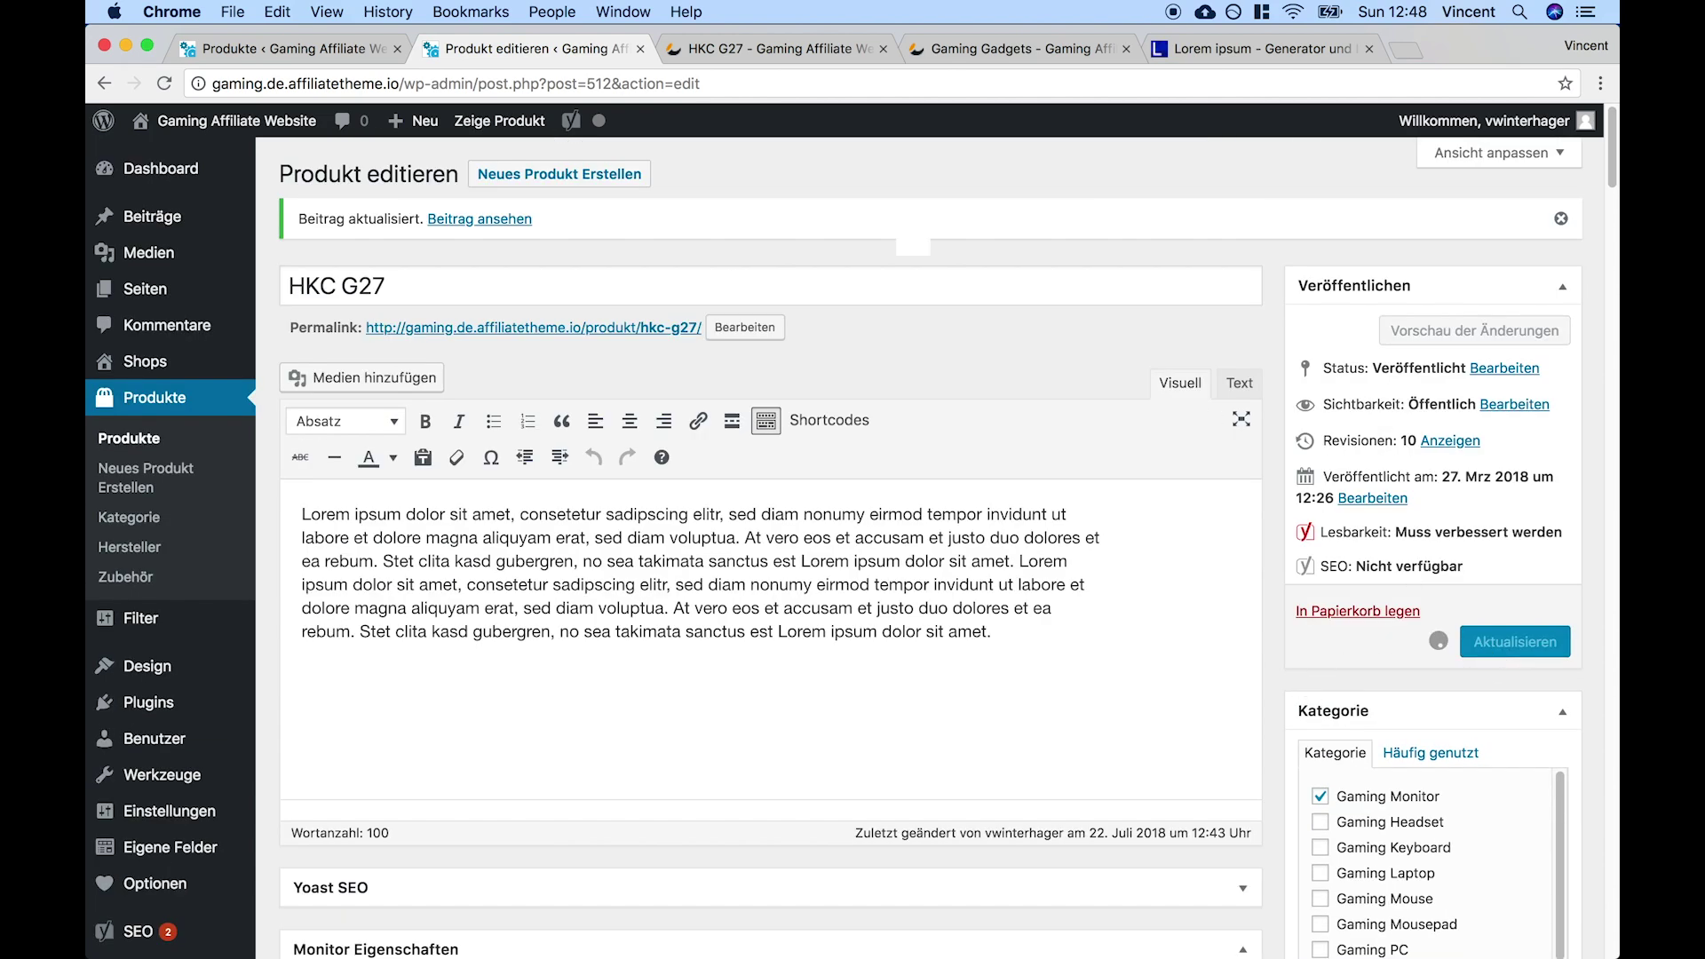
Reload the HKC G27's public page and examine the products listed under Ähnliche Produkte
click(773, 48)
click(164, 83)
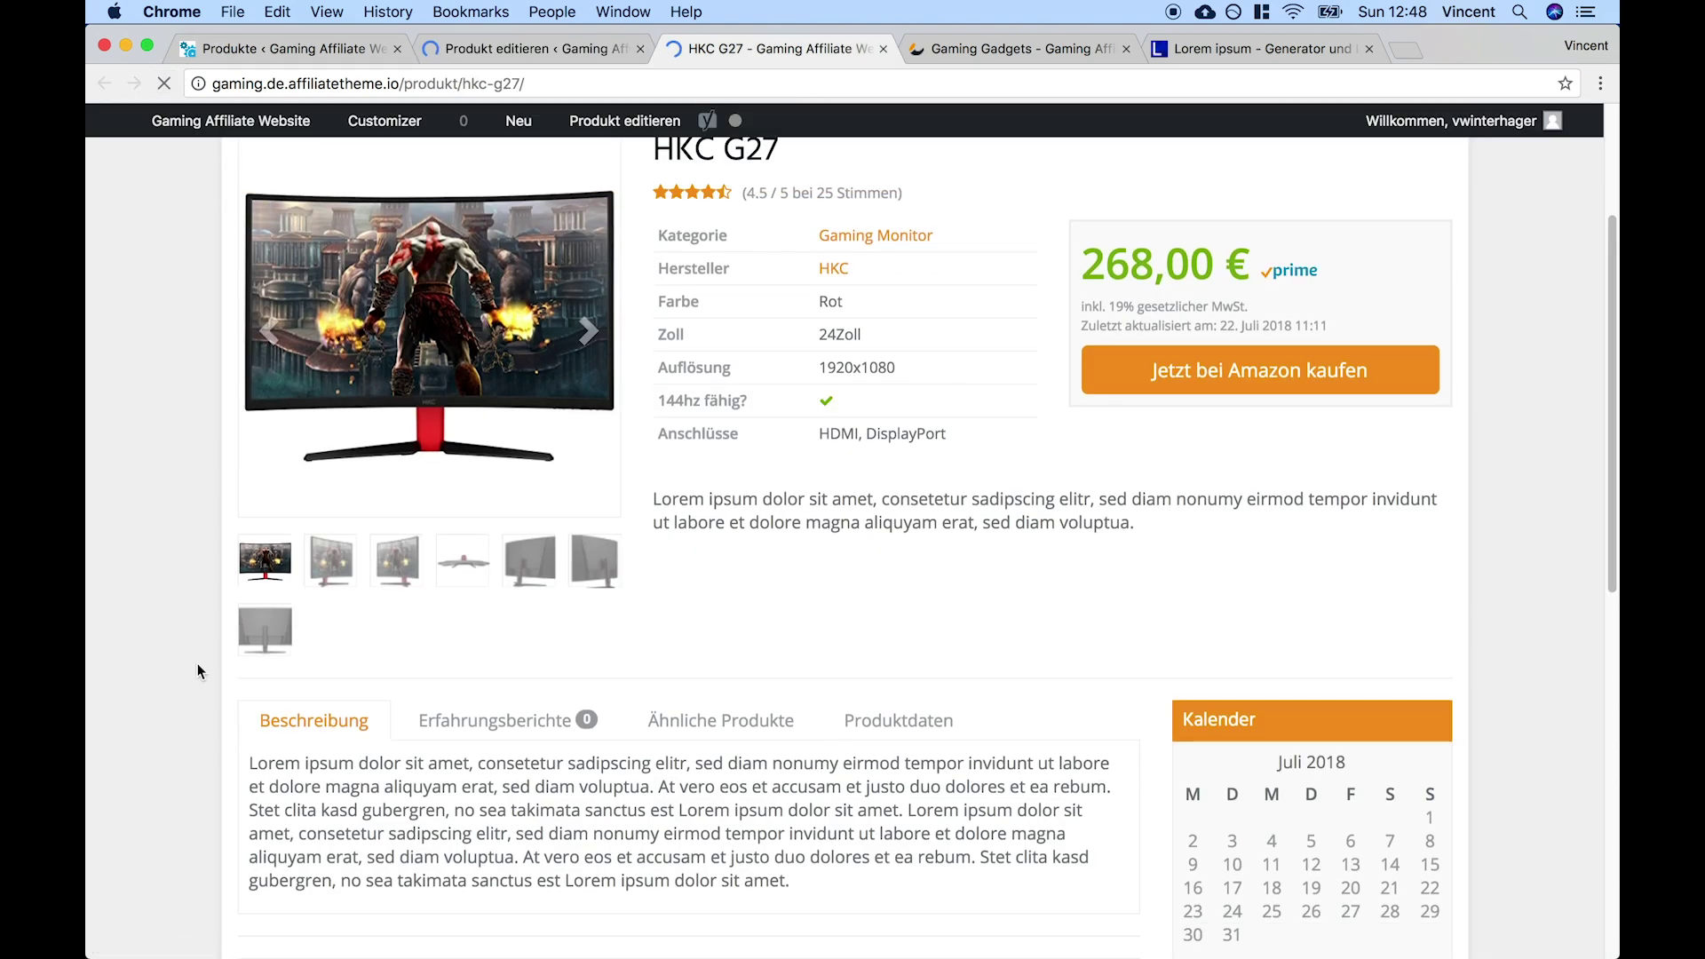
click(695, 722)
scroll(1335, 580, down, 3)
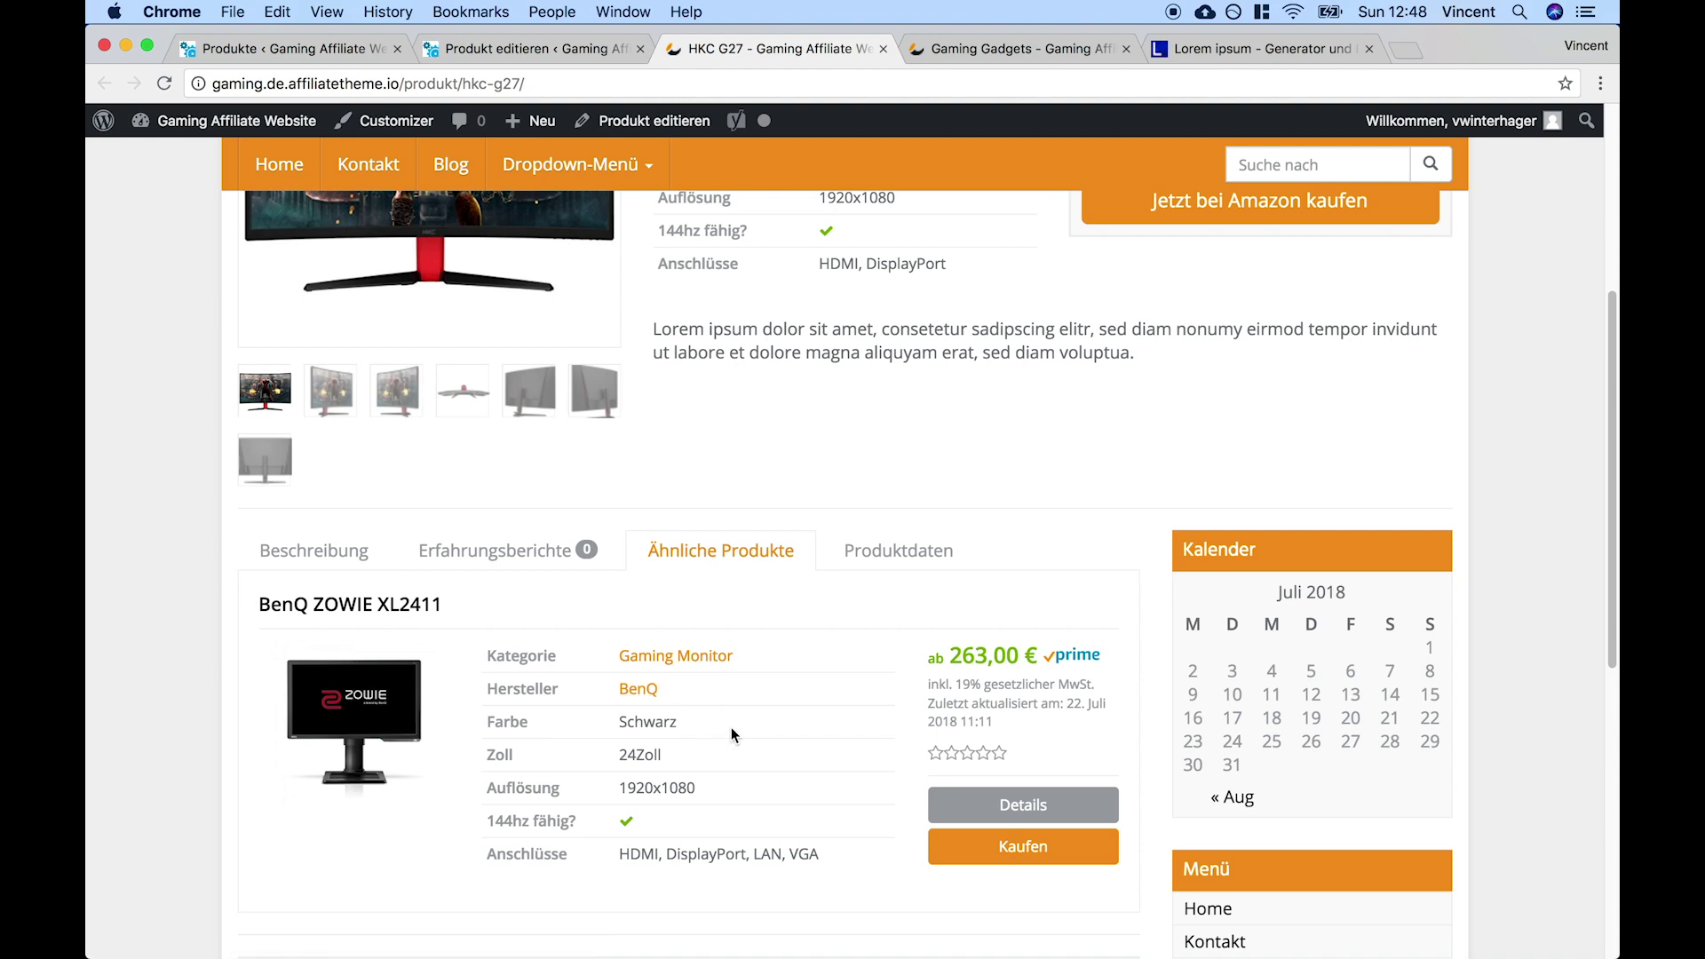
Review the HKC G27's Ähnliche Produkte and Zubehör settings in the product editor, and compare them with the sections on its public page
click(588, 49)
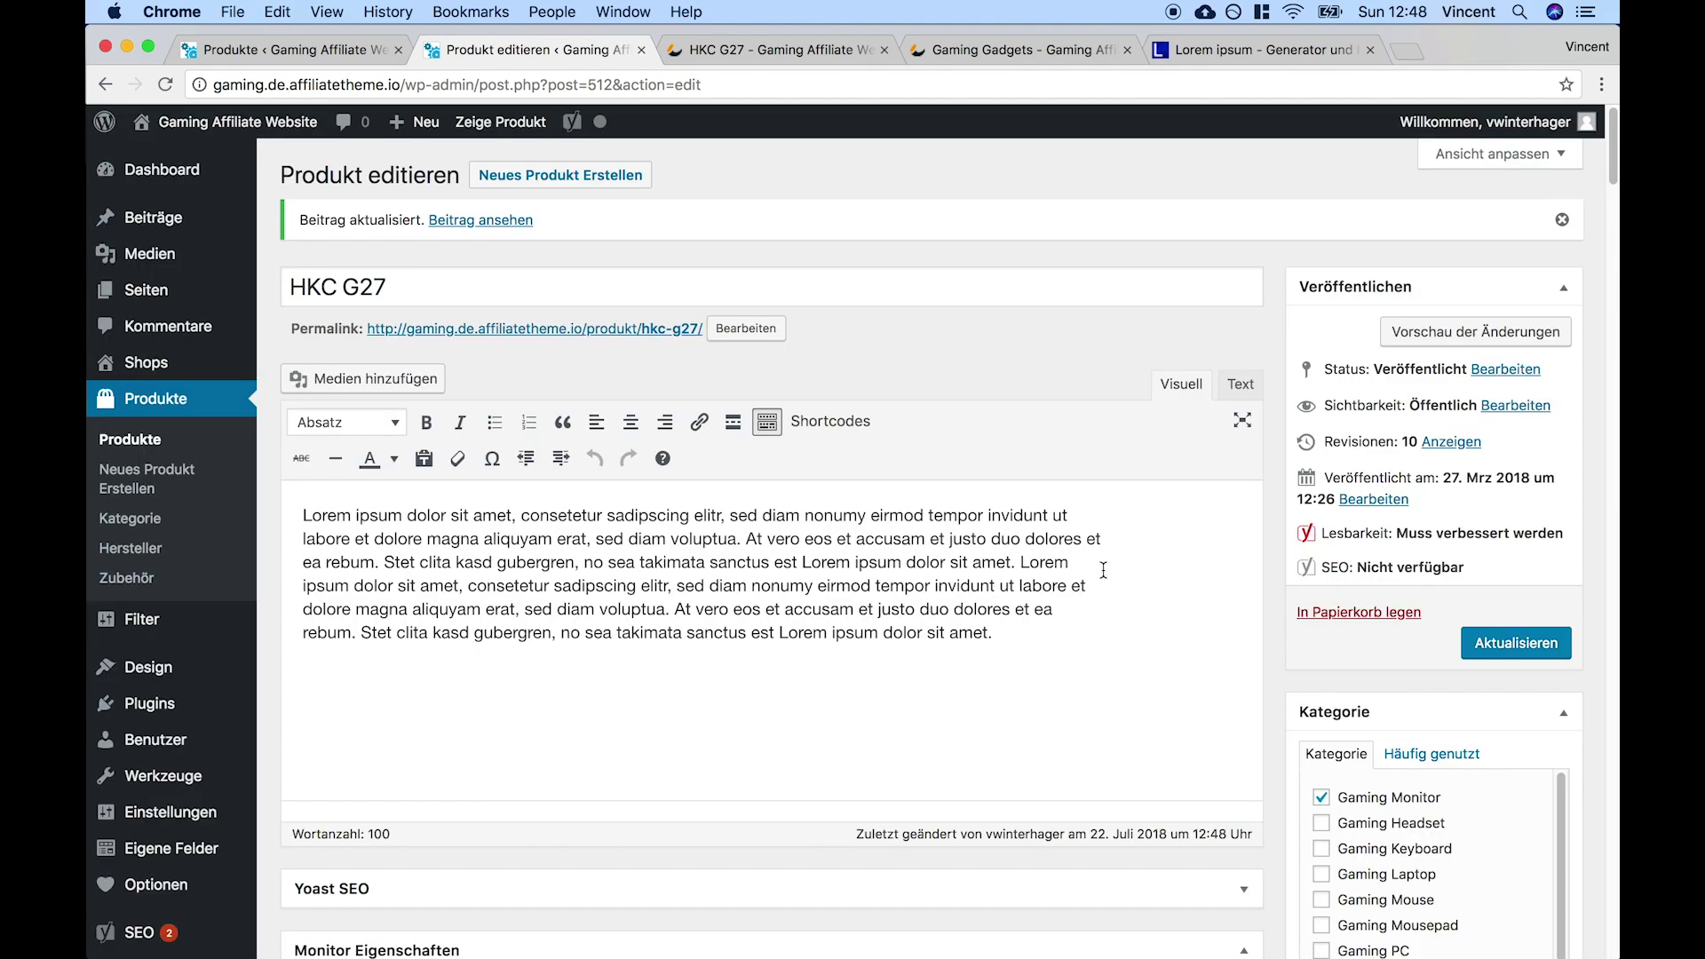
scroll(722, 727, down, 15)
click(686, 537)
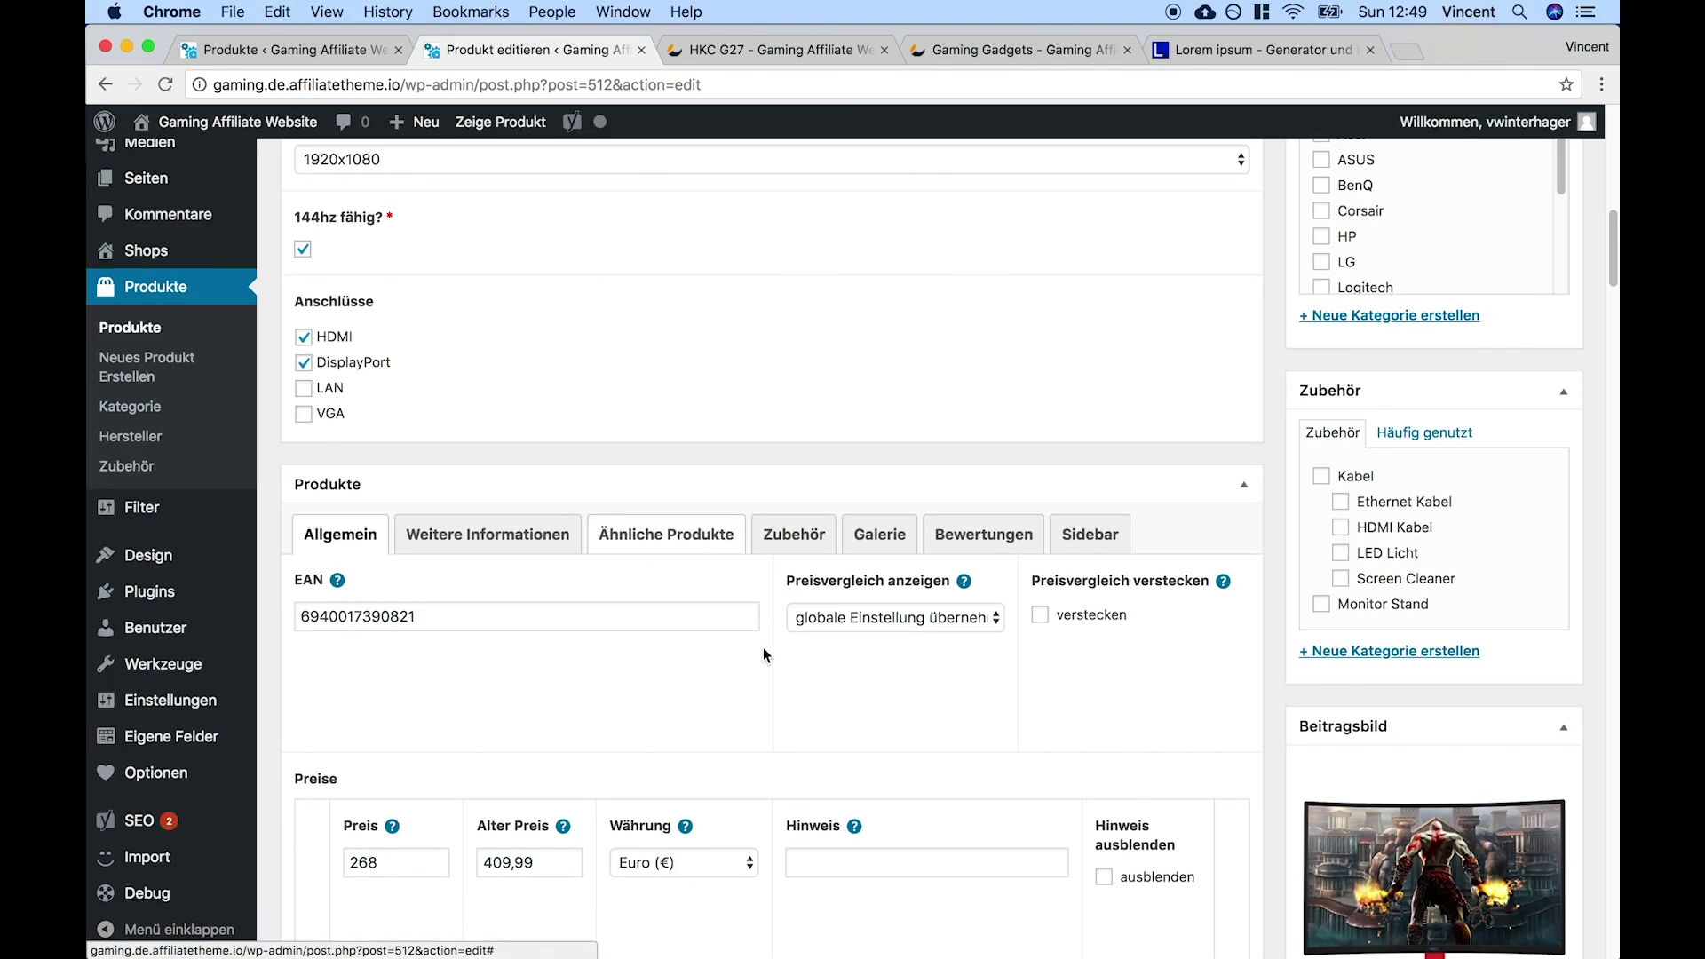
scroll(894, 678, down, 5)
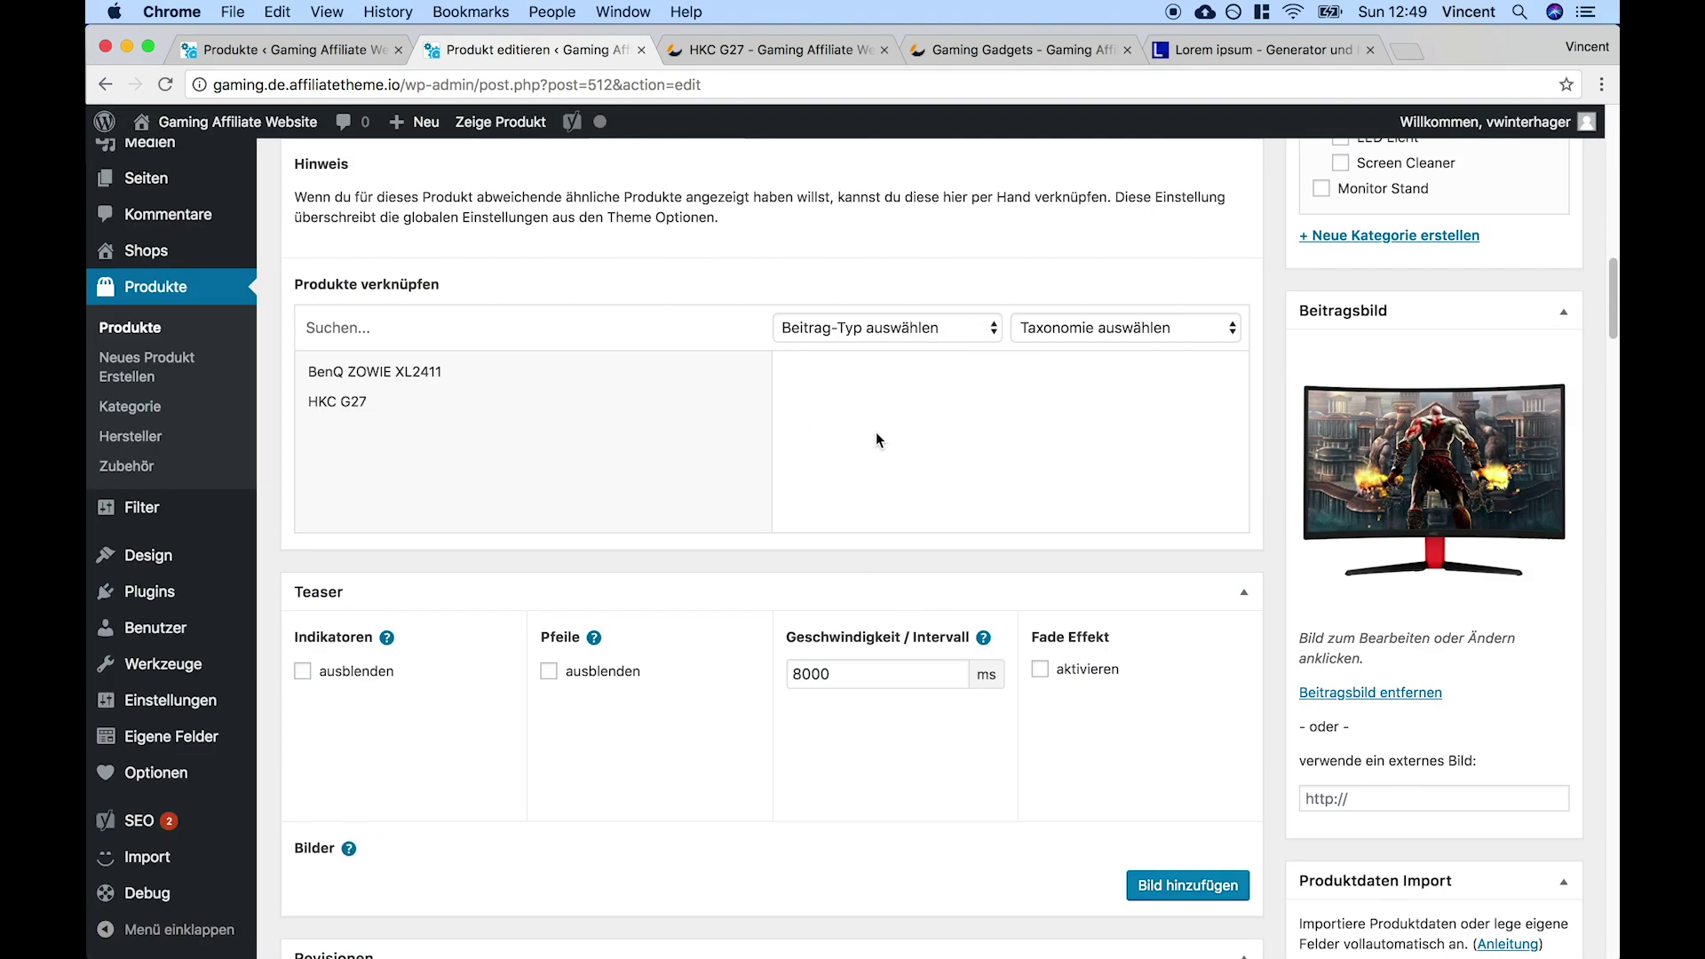
scroll(908, 436, up, 1)
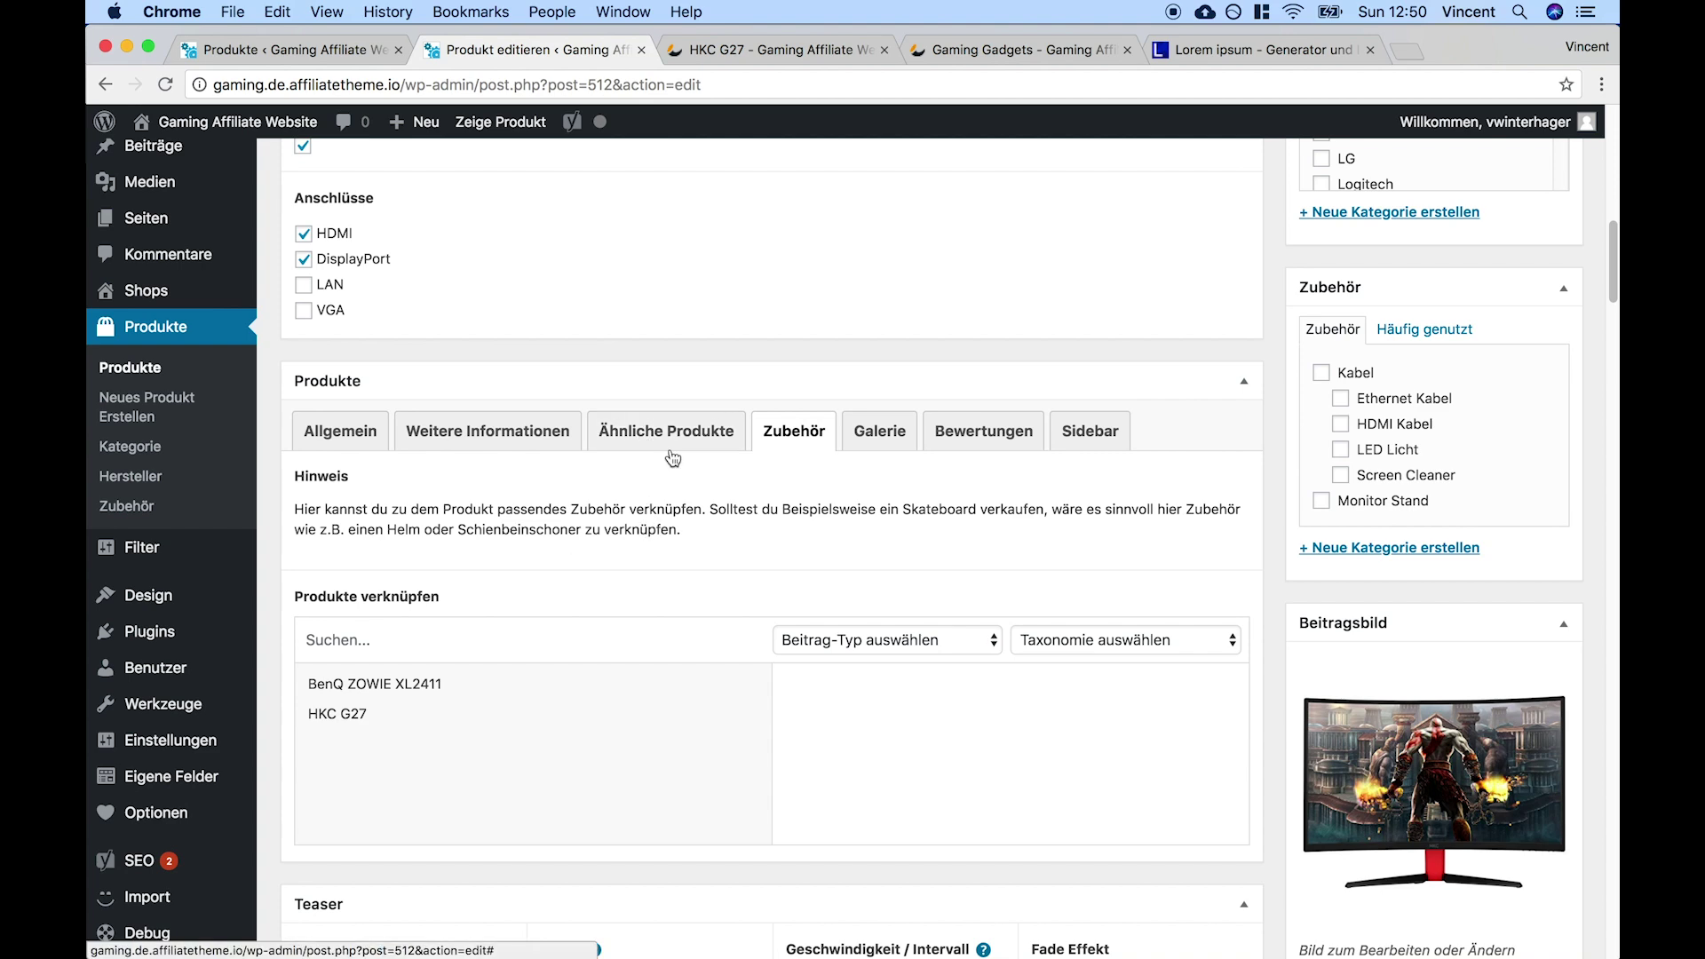
click(690, 58)
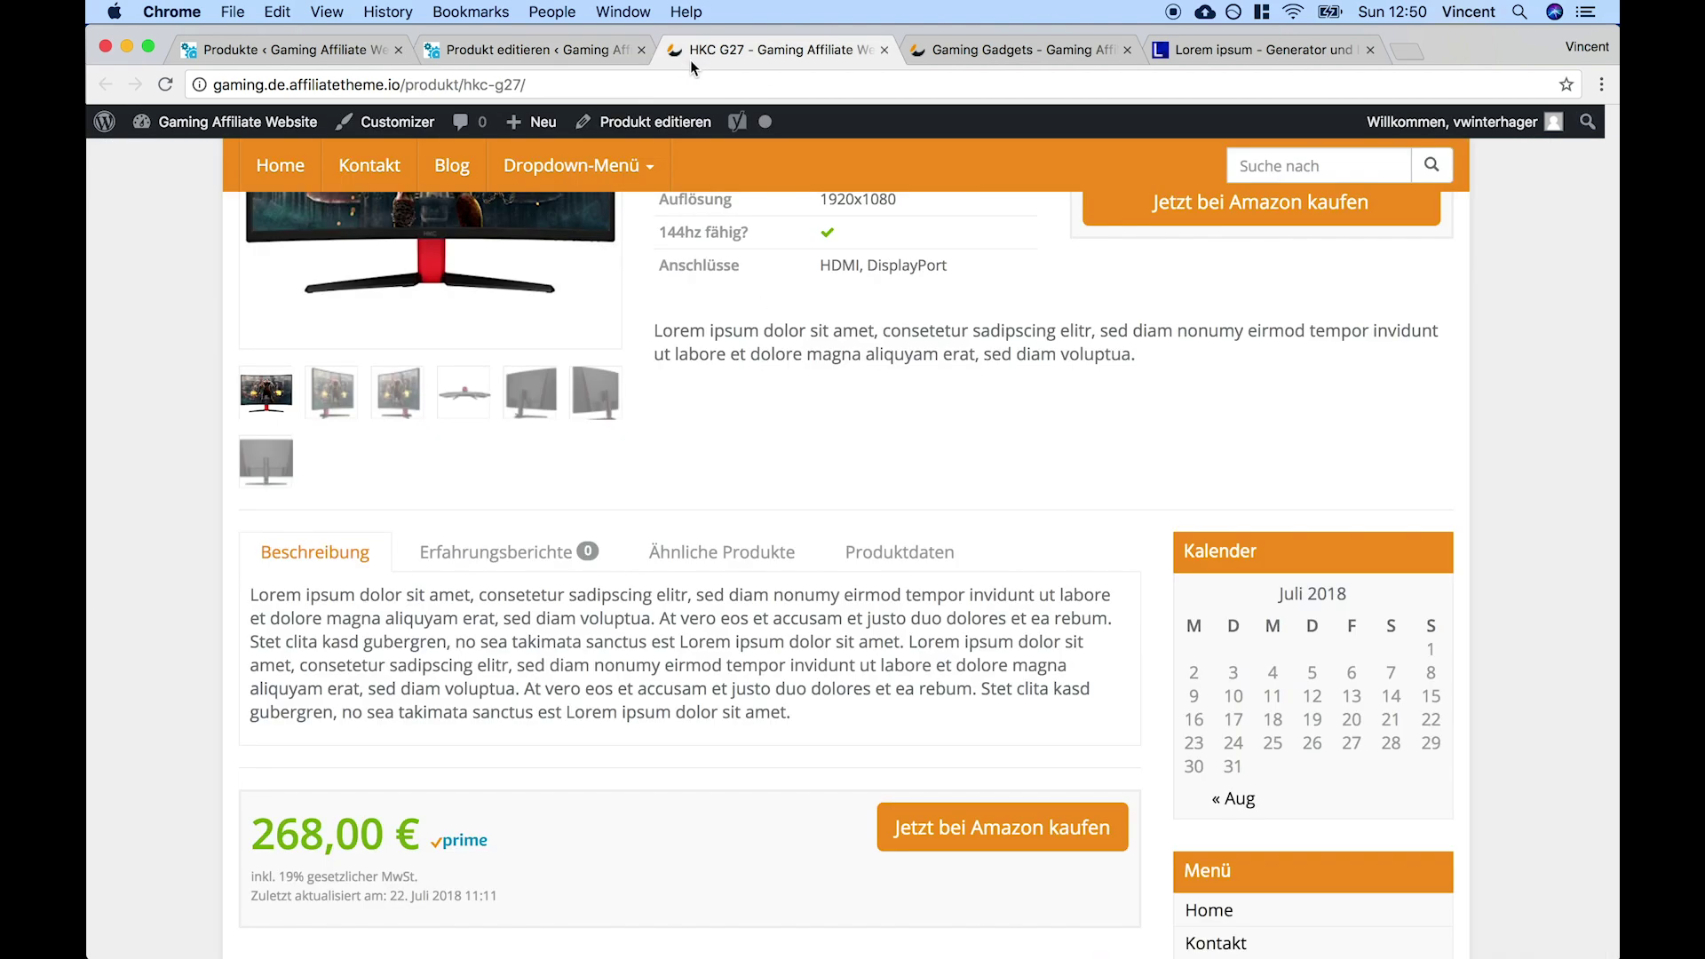
Link the BenQ ZOWIE XL2411 as Zubehör for the HKC G27 in the product editor and update the product
click(576, 55)
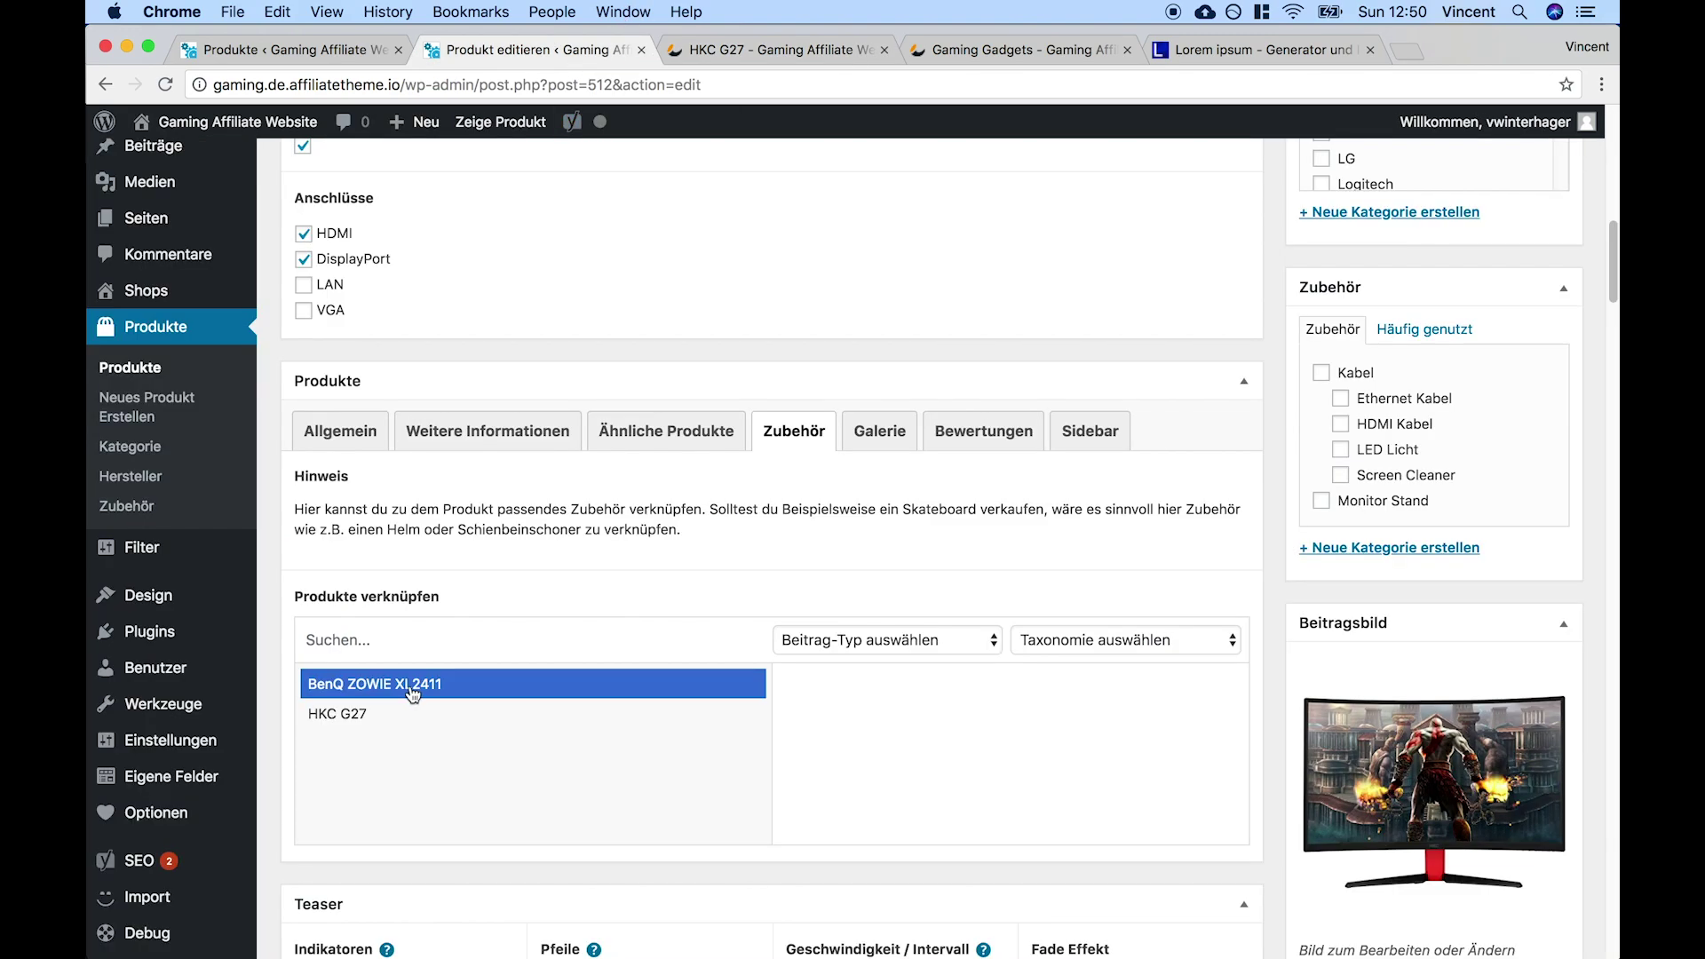
scroll(524, 737, up, 10)
scroll(613, 794, down, 10)
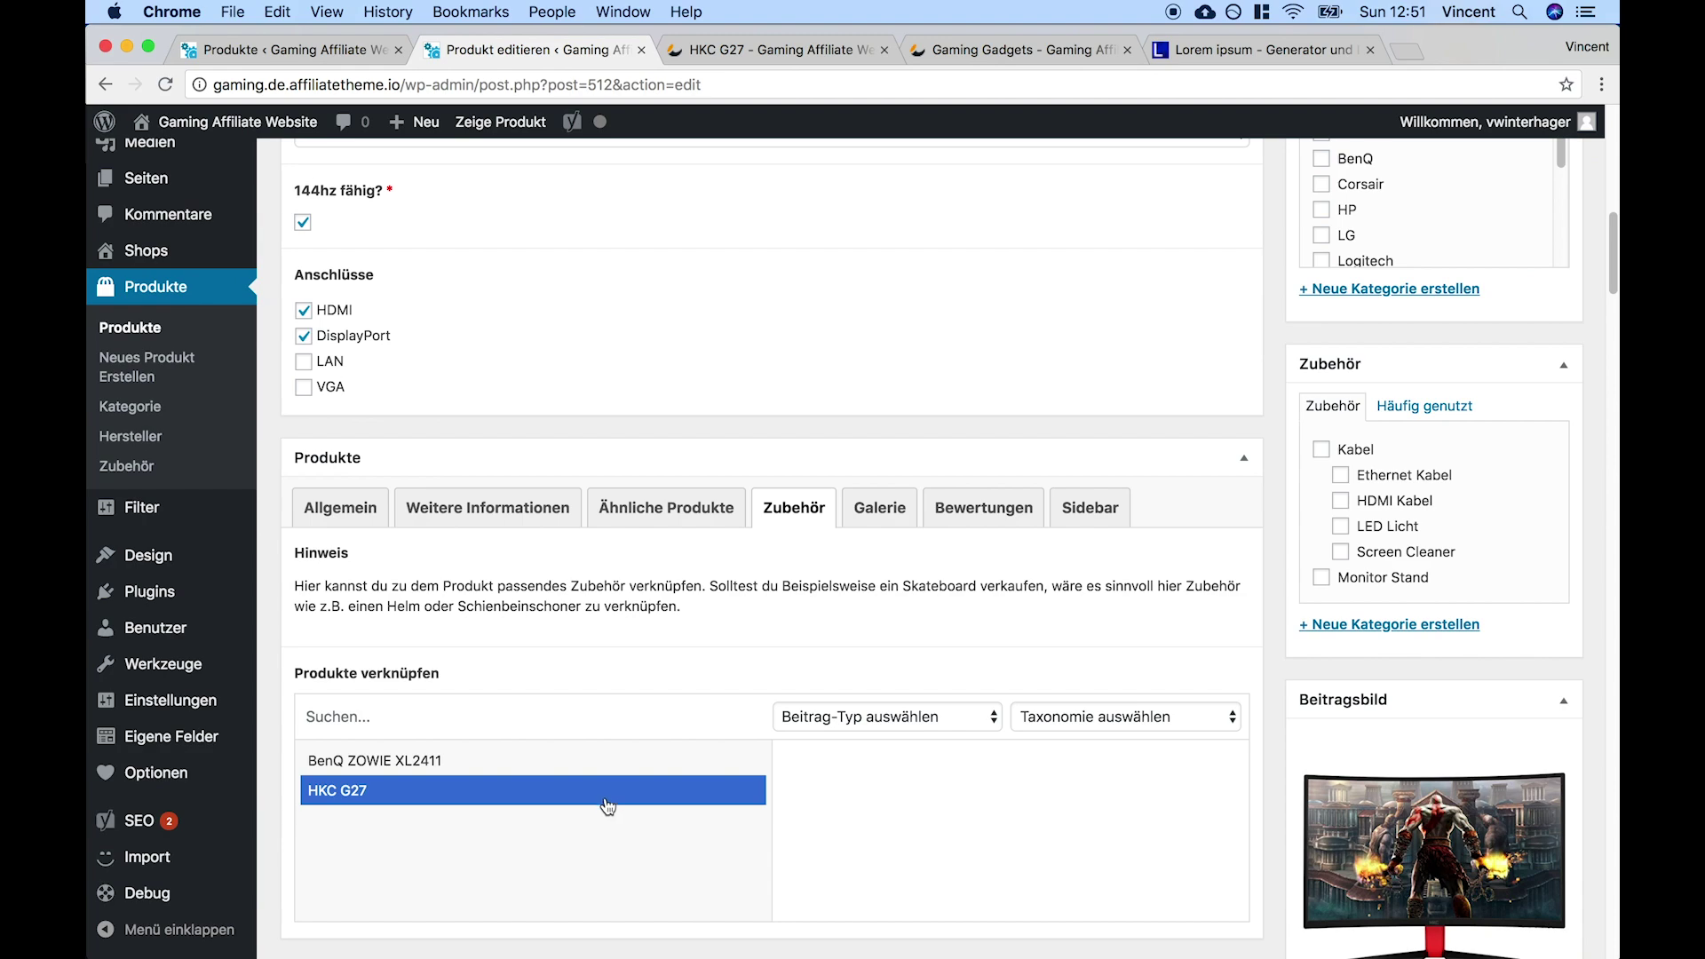
click(532, 325)
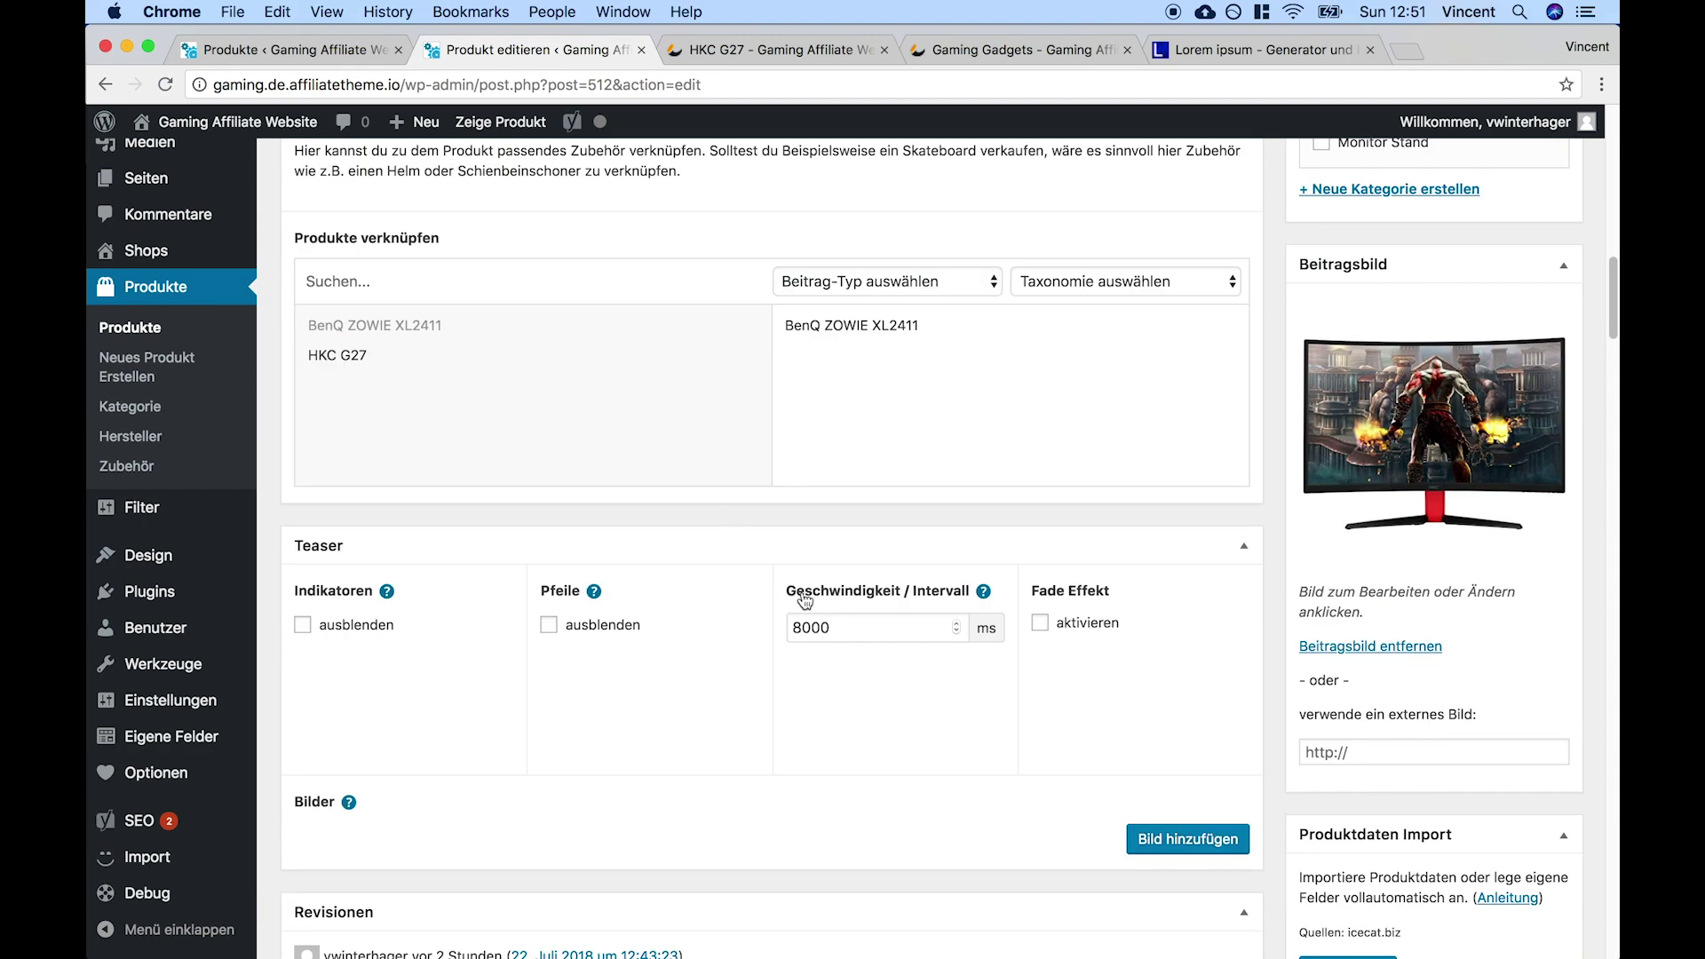
scroll(966, 476, up, 8)
scroll(1110, 710, down, 5)
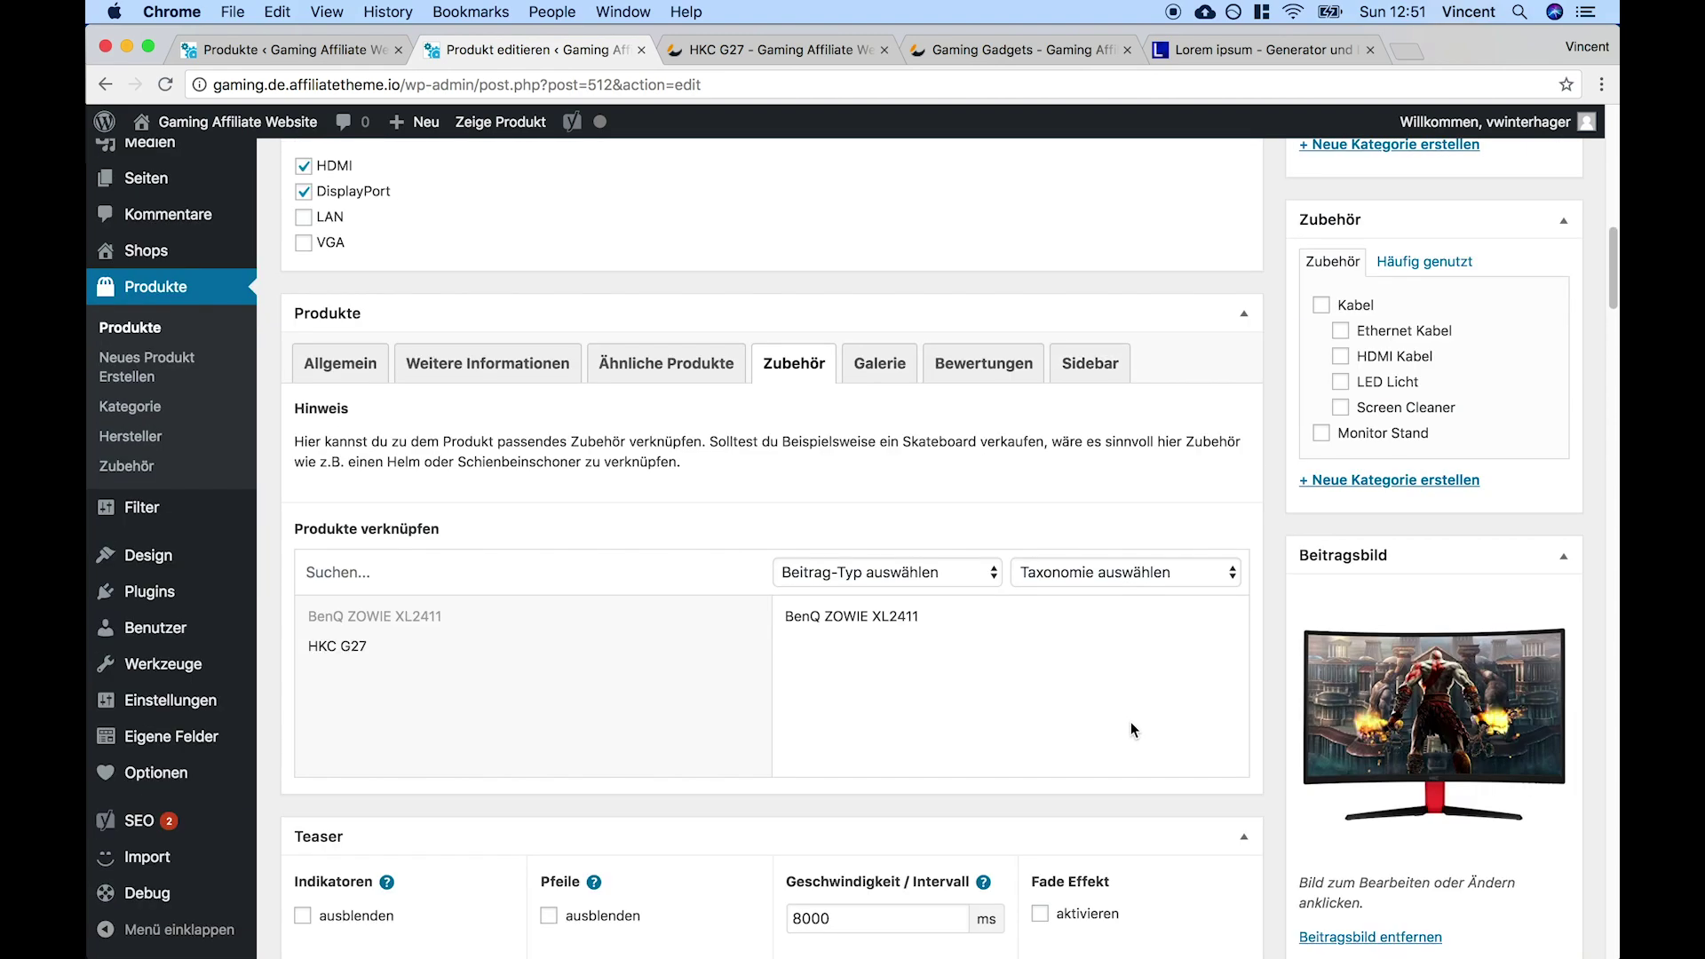
scroll(1096, 654, up, 13)
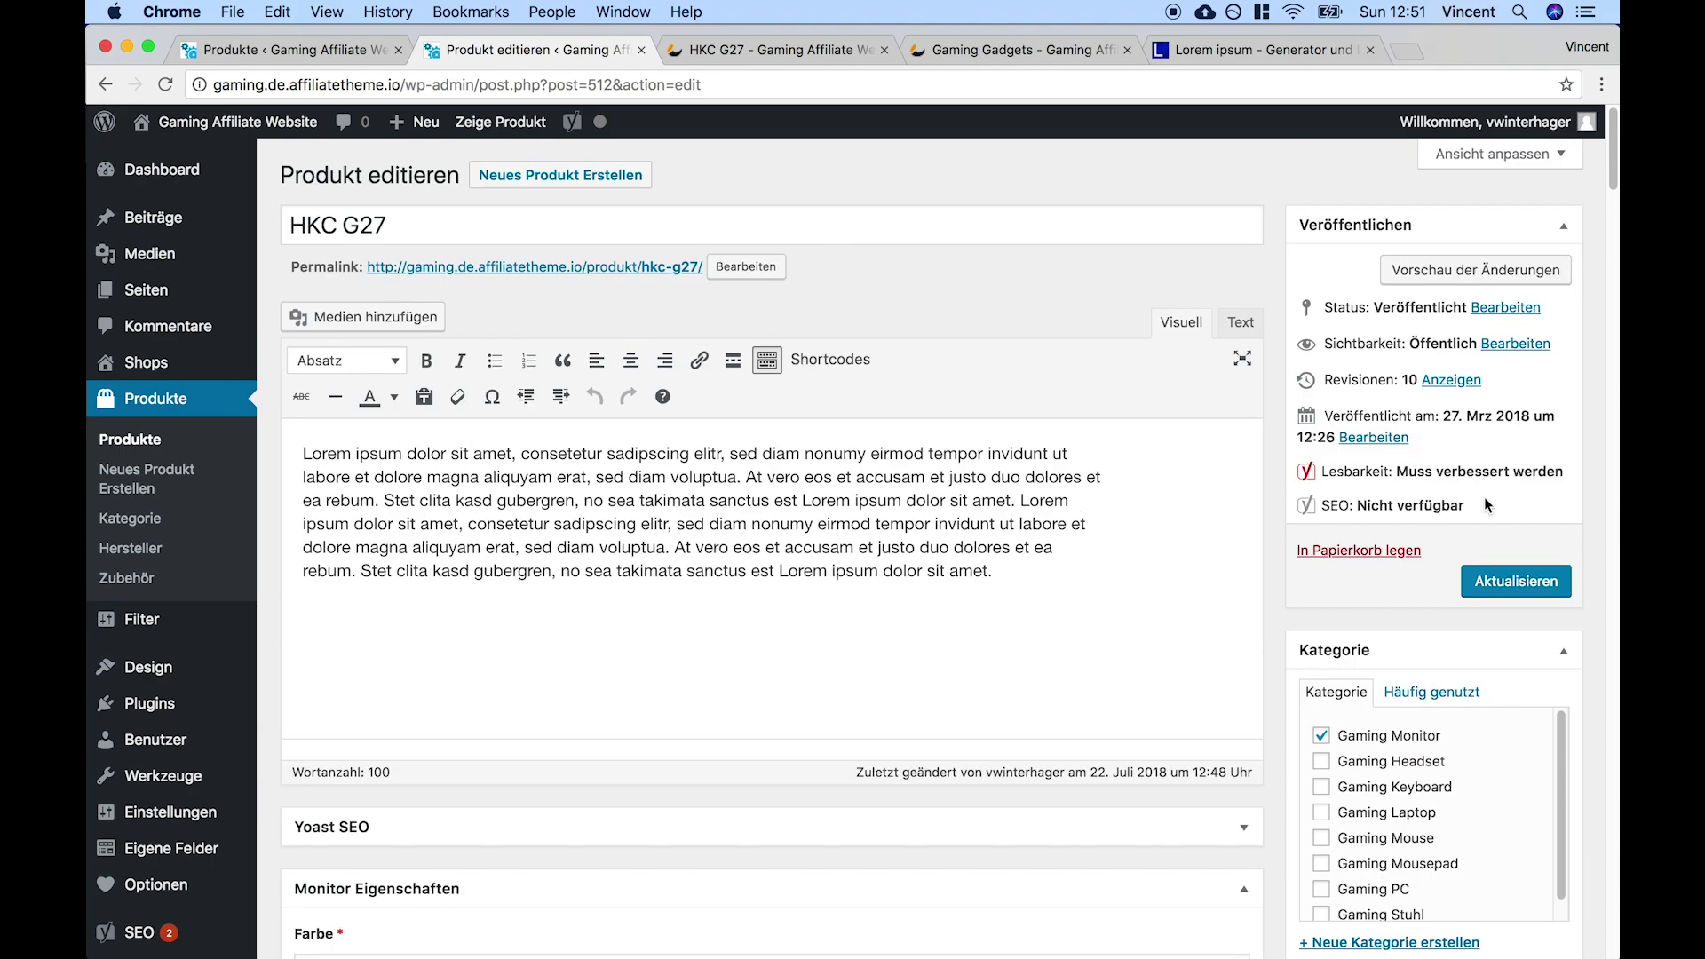
click(1514, 586)
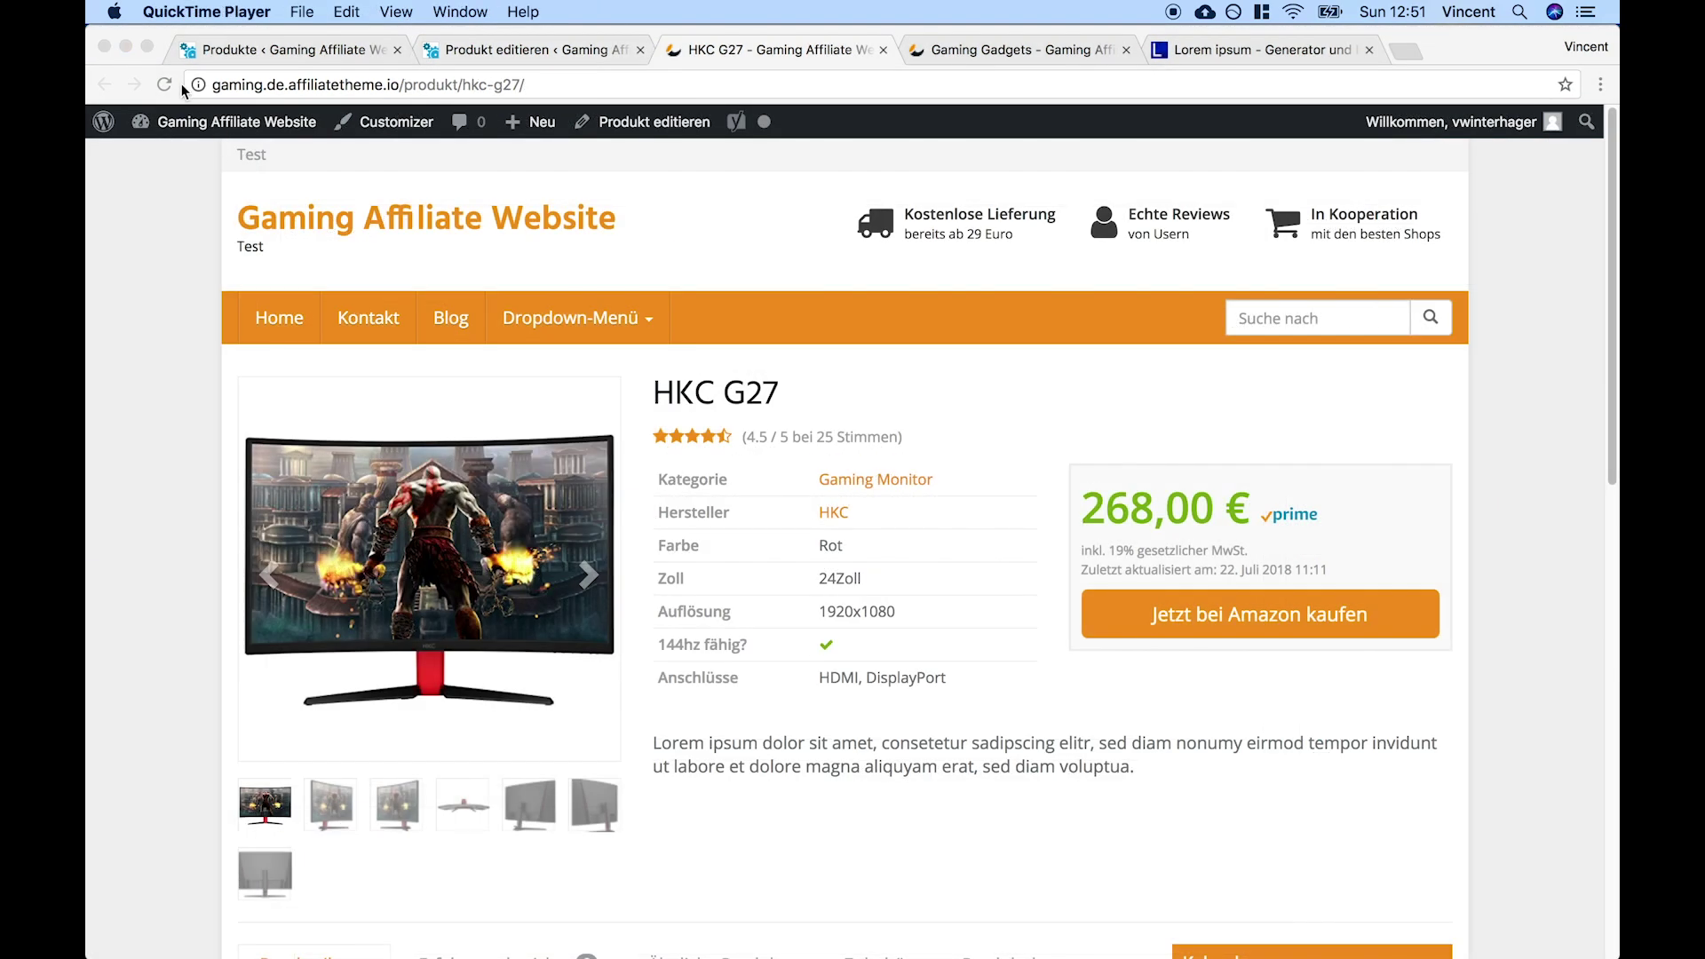
Reload the HKC G27's public page and compare the products listed under Zubehör and Ähnliche Produkte
click(164, 84)
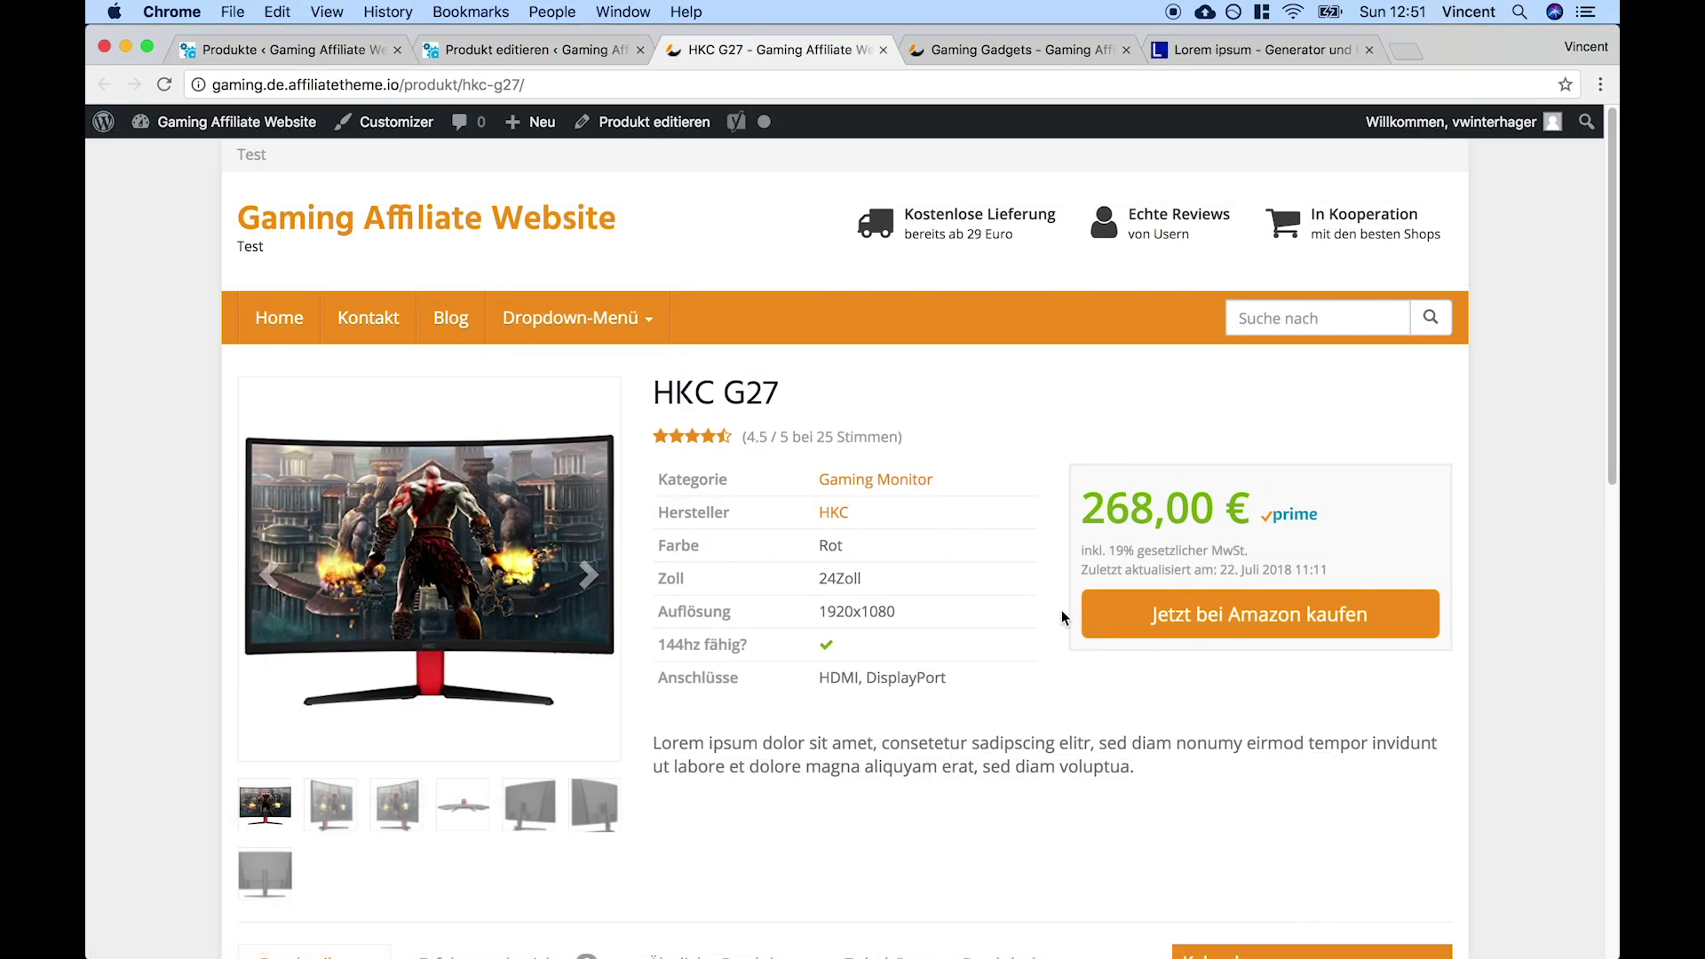
scroll(845, 756, down, 4)
click(881, 608)
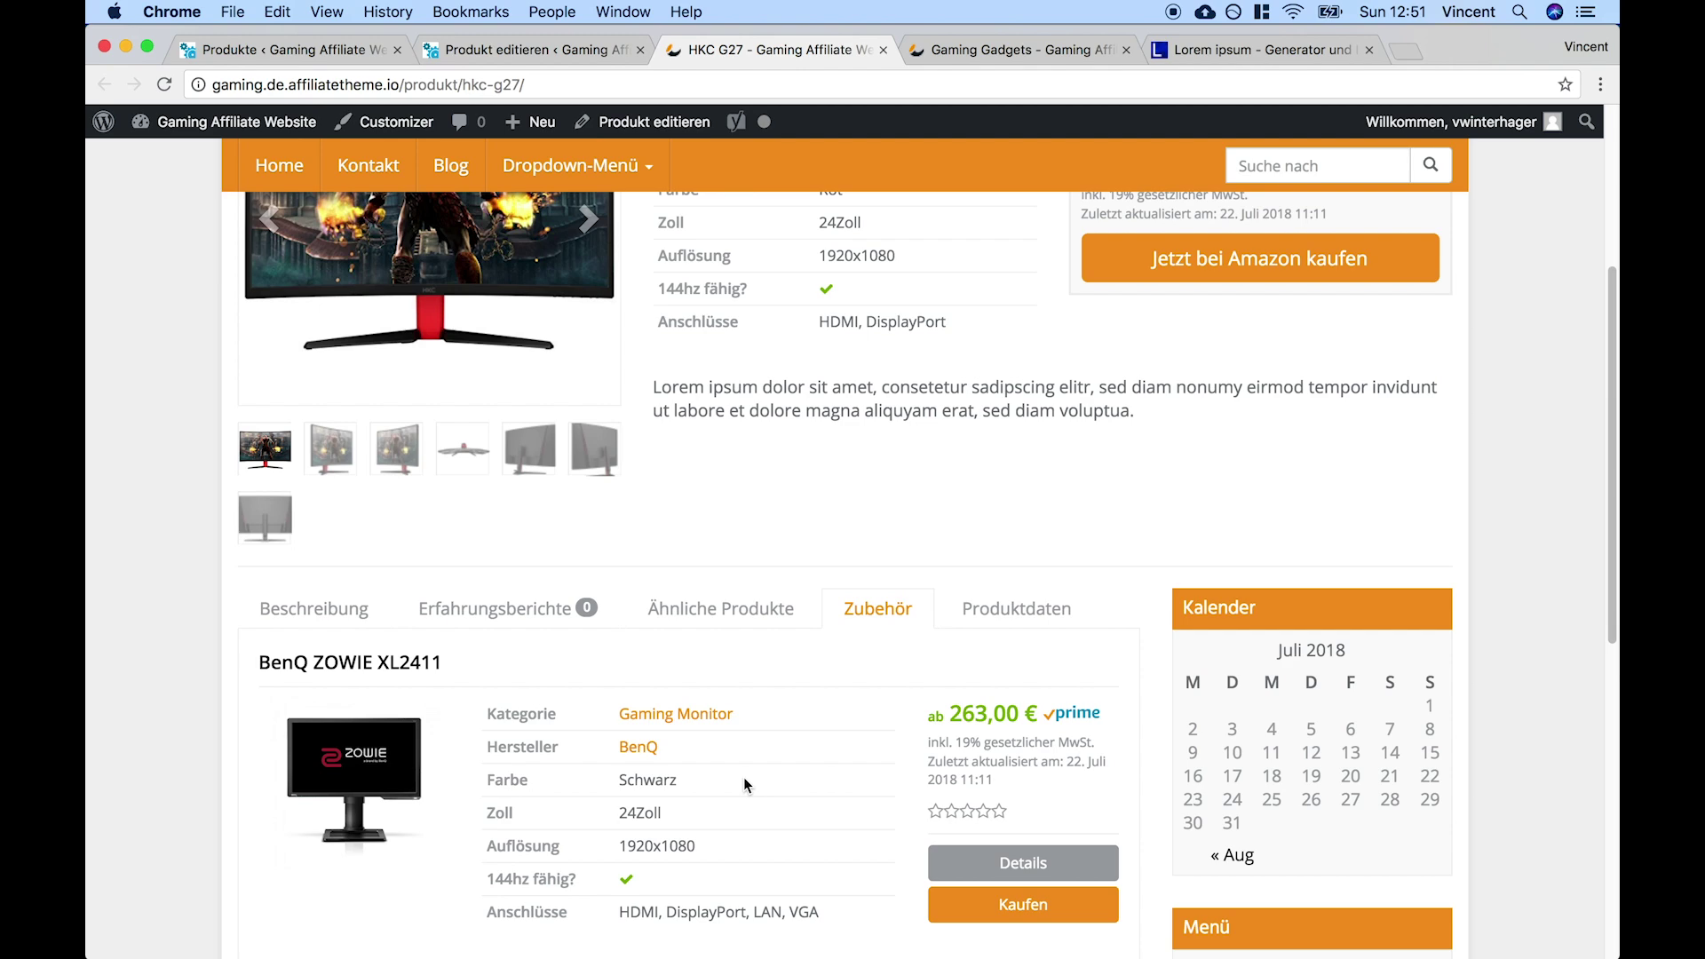
scroll(710, 844, down, 2)
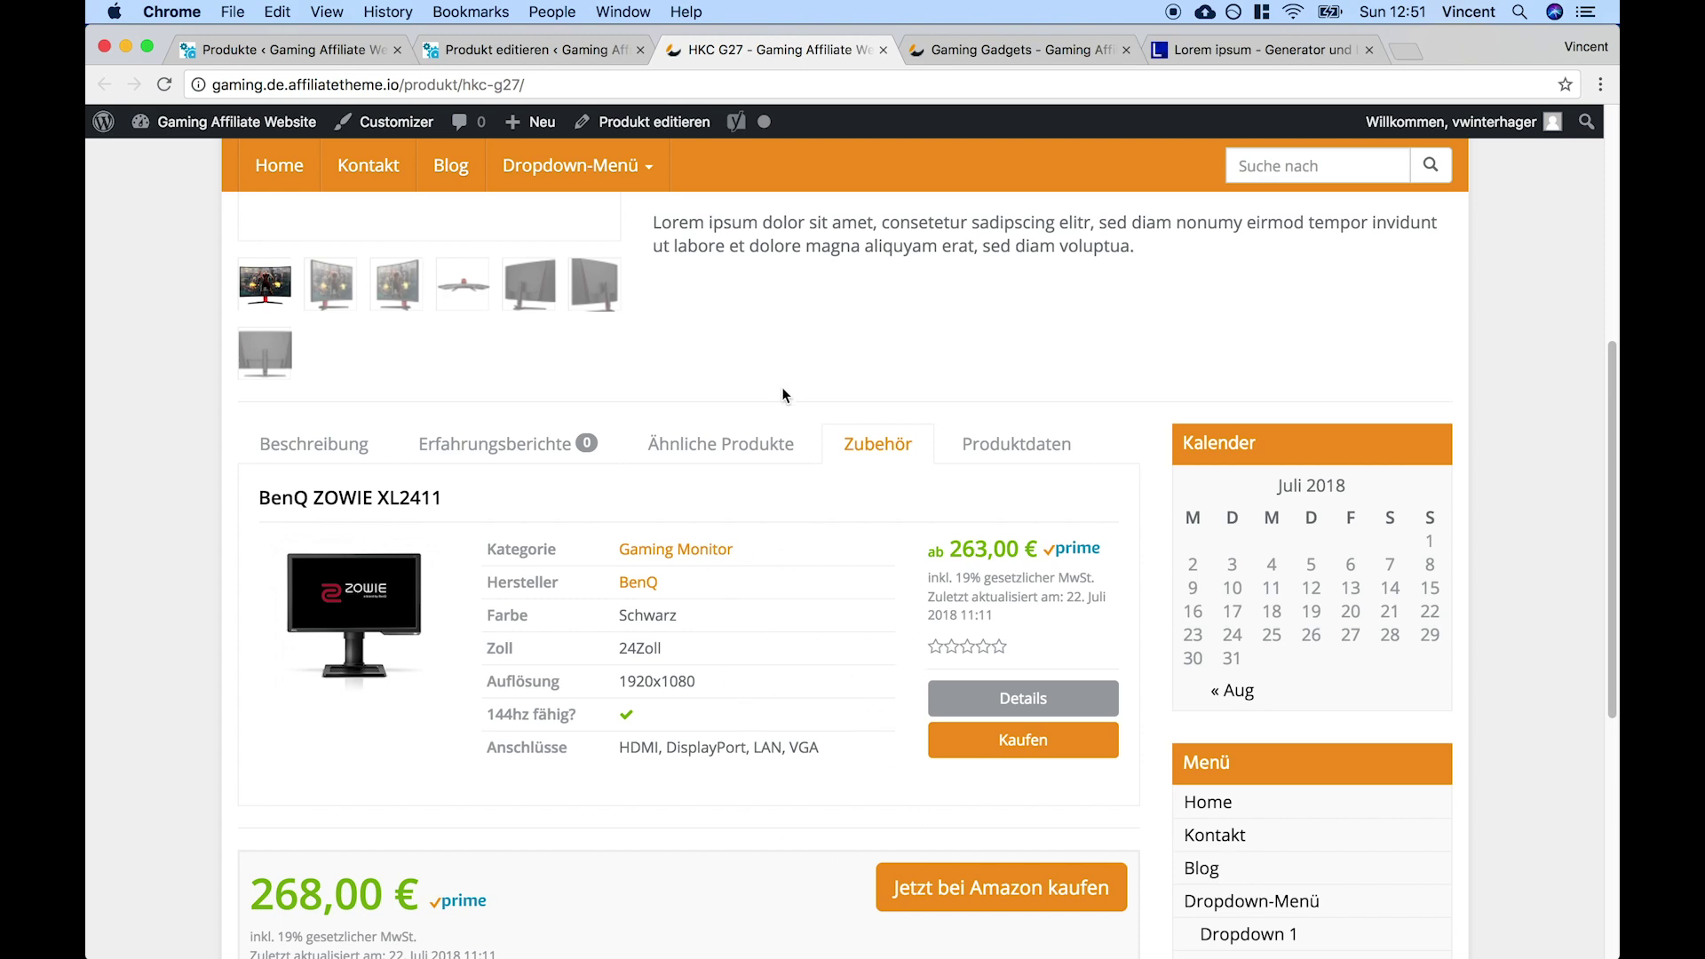
click(771, 451)
click(868, 445)
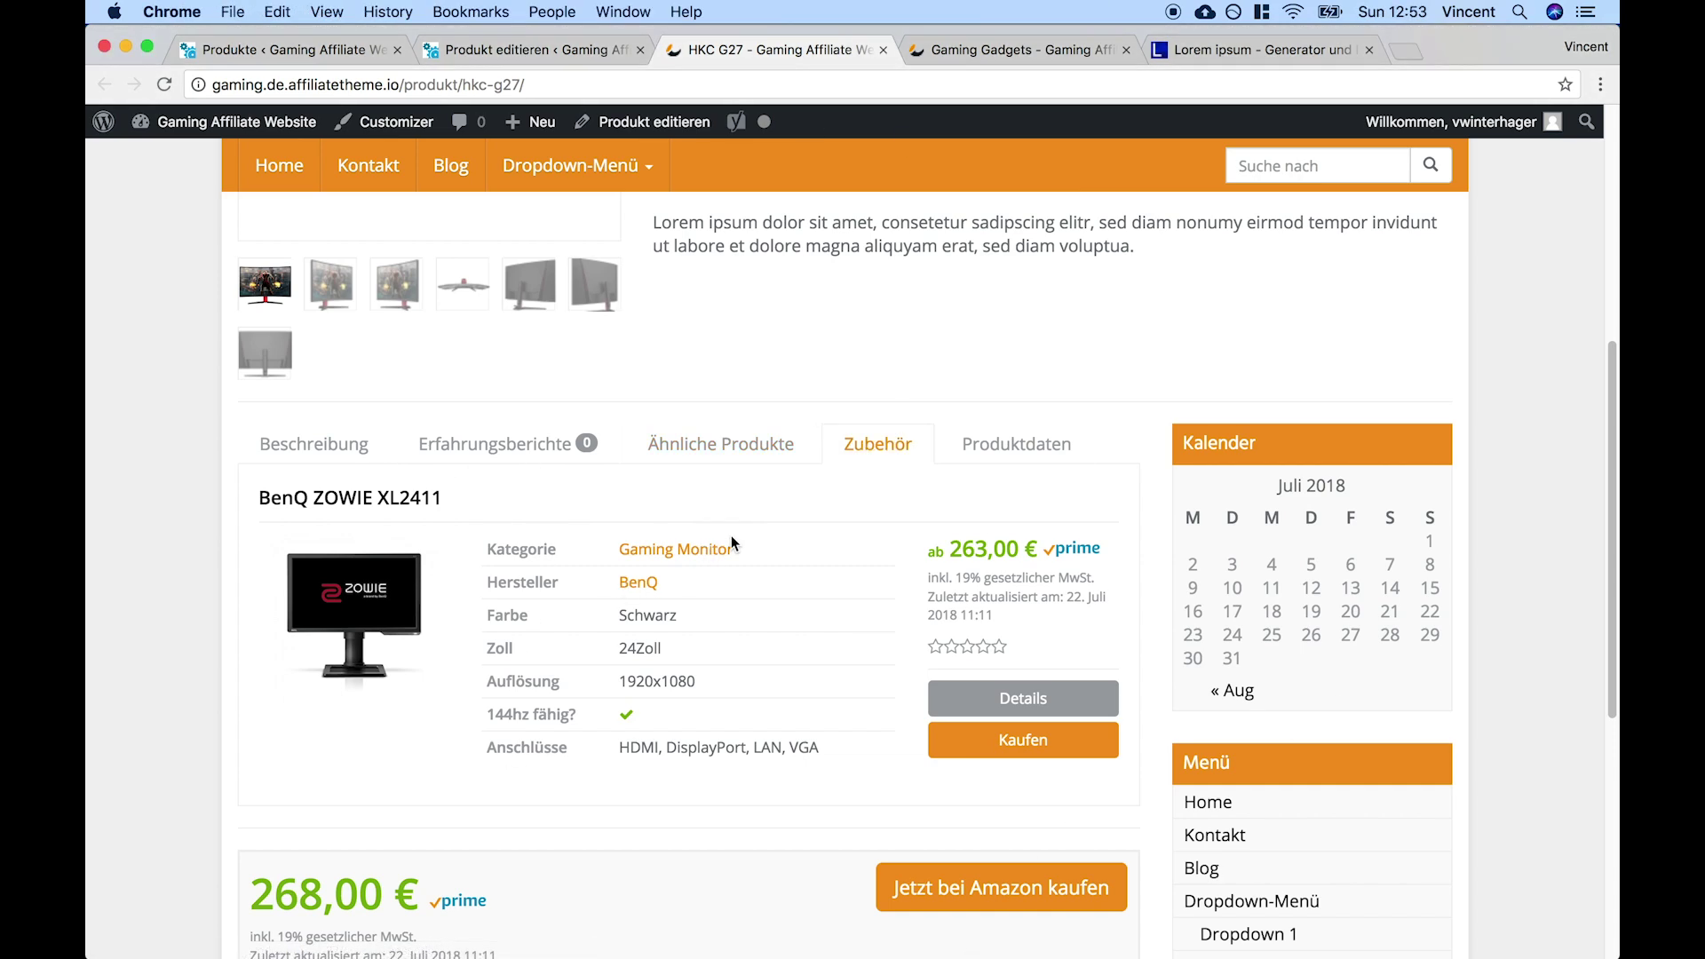
Look through the public page's Beschreibung, Ähnliche Produkte, Zubehör and Produktdaten sections, checking back briefly with the product editor
click(307, 446)
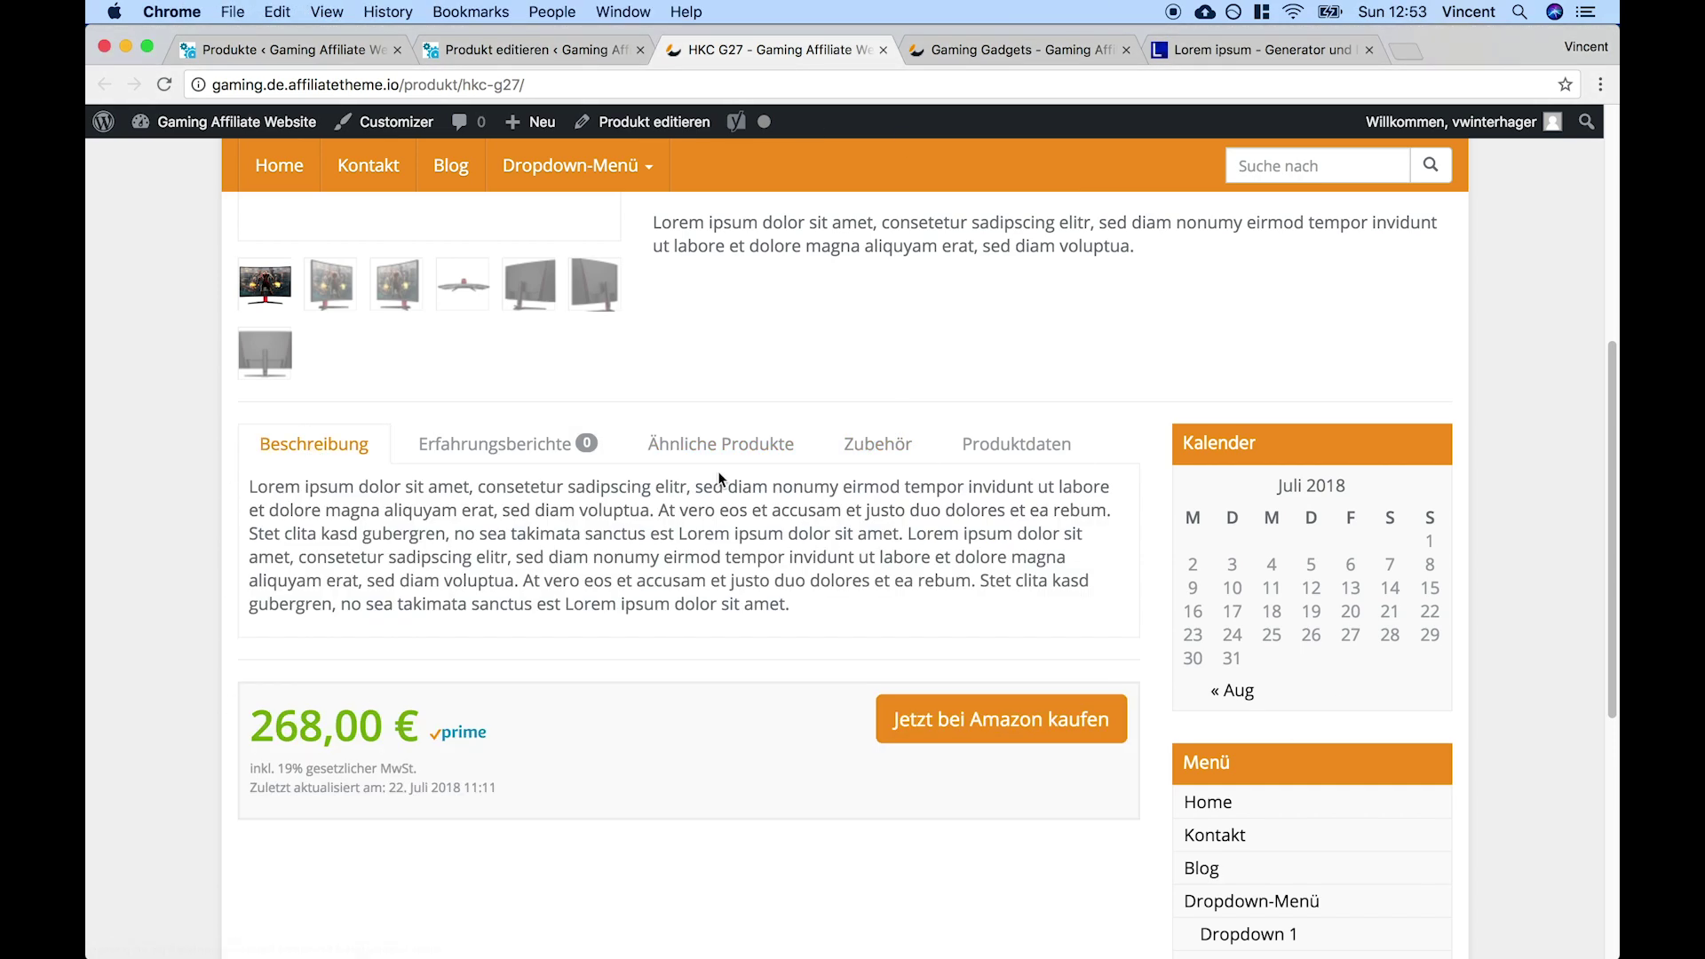
scroll(573, 601, up, 10)
scroll(162, 644, down, 15)
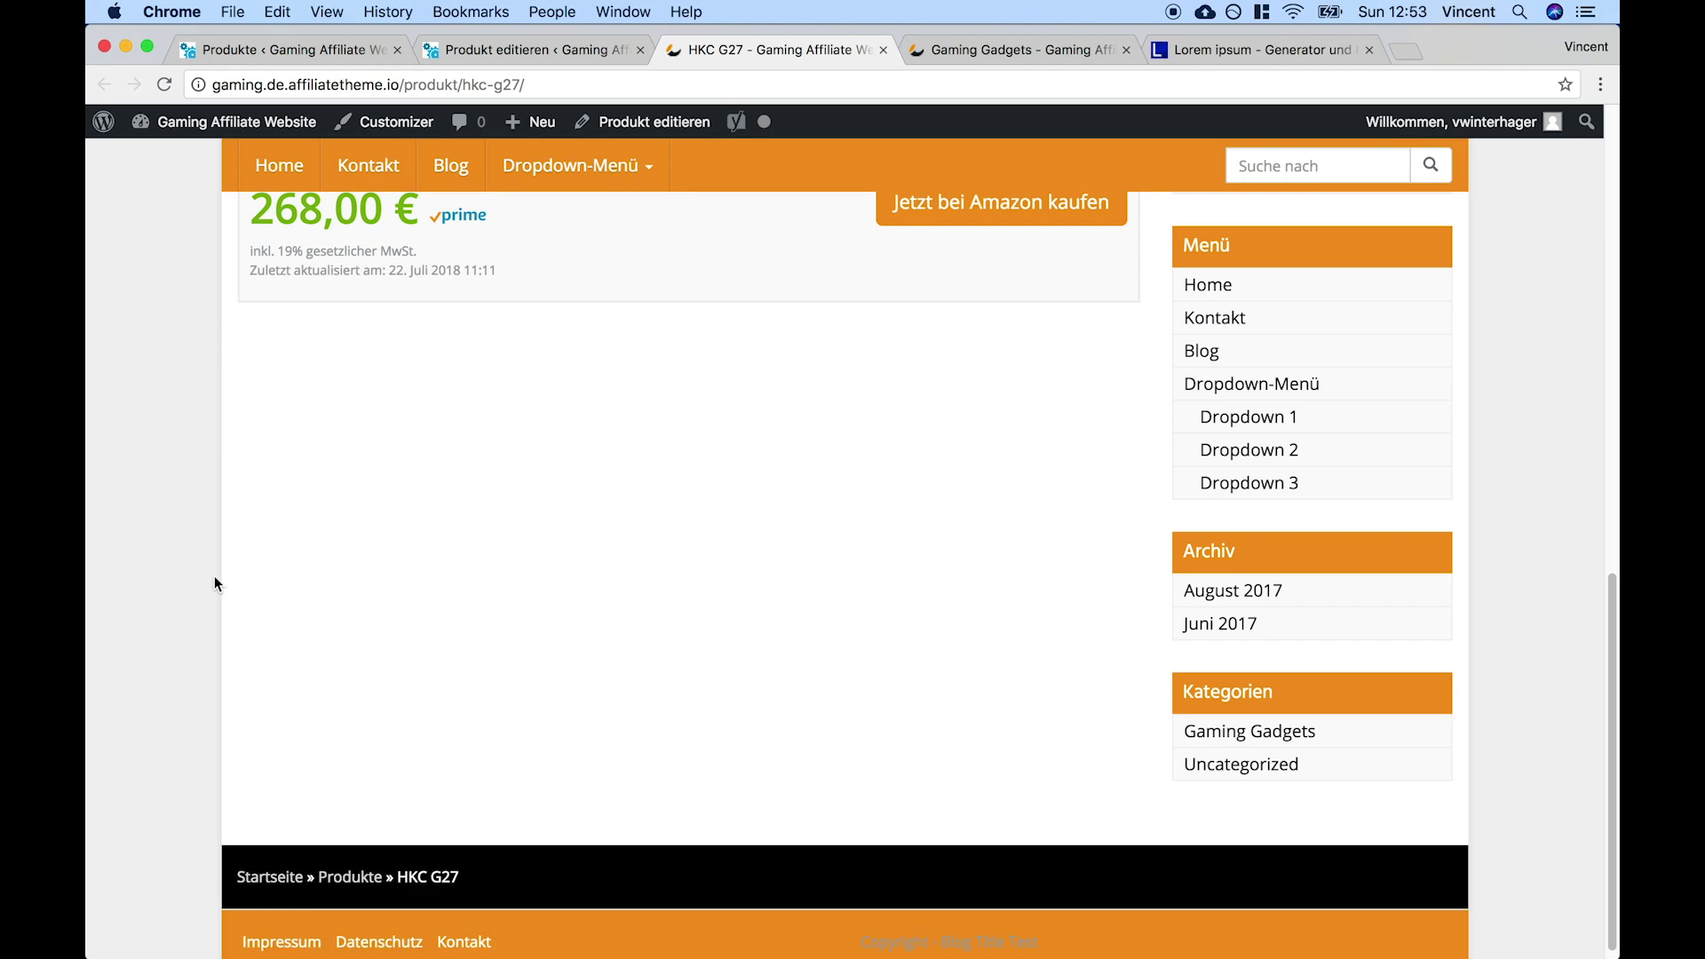
scroll(183, 715, up, 6)
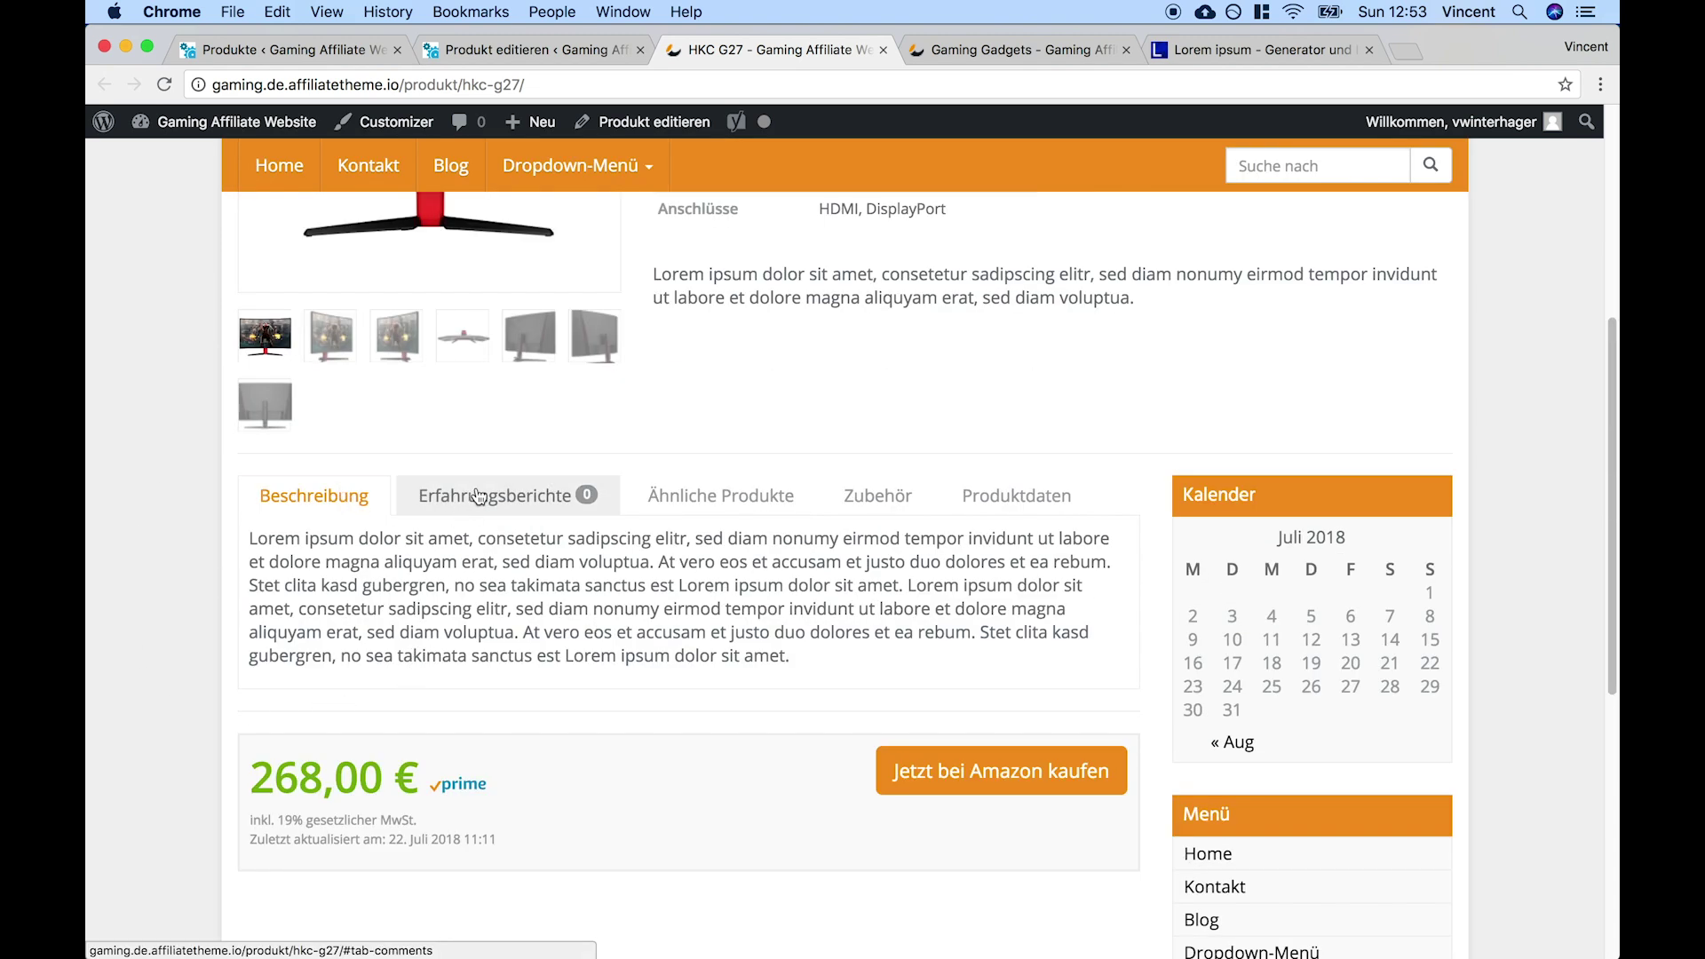
click(528, 50)
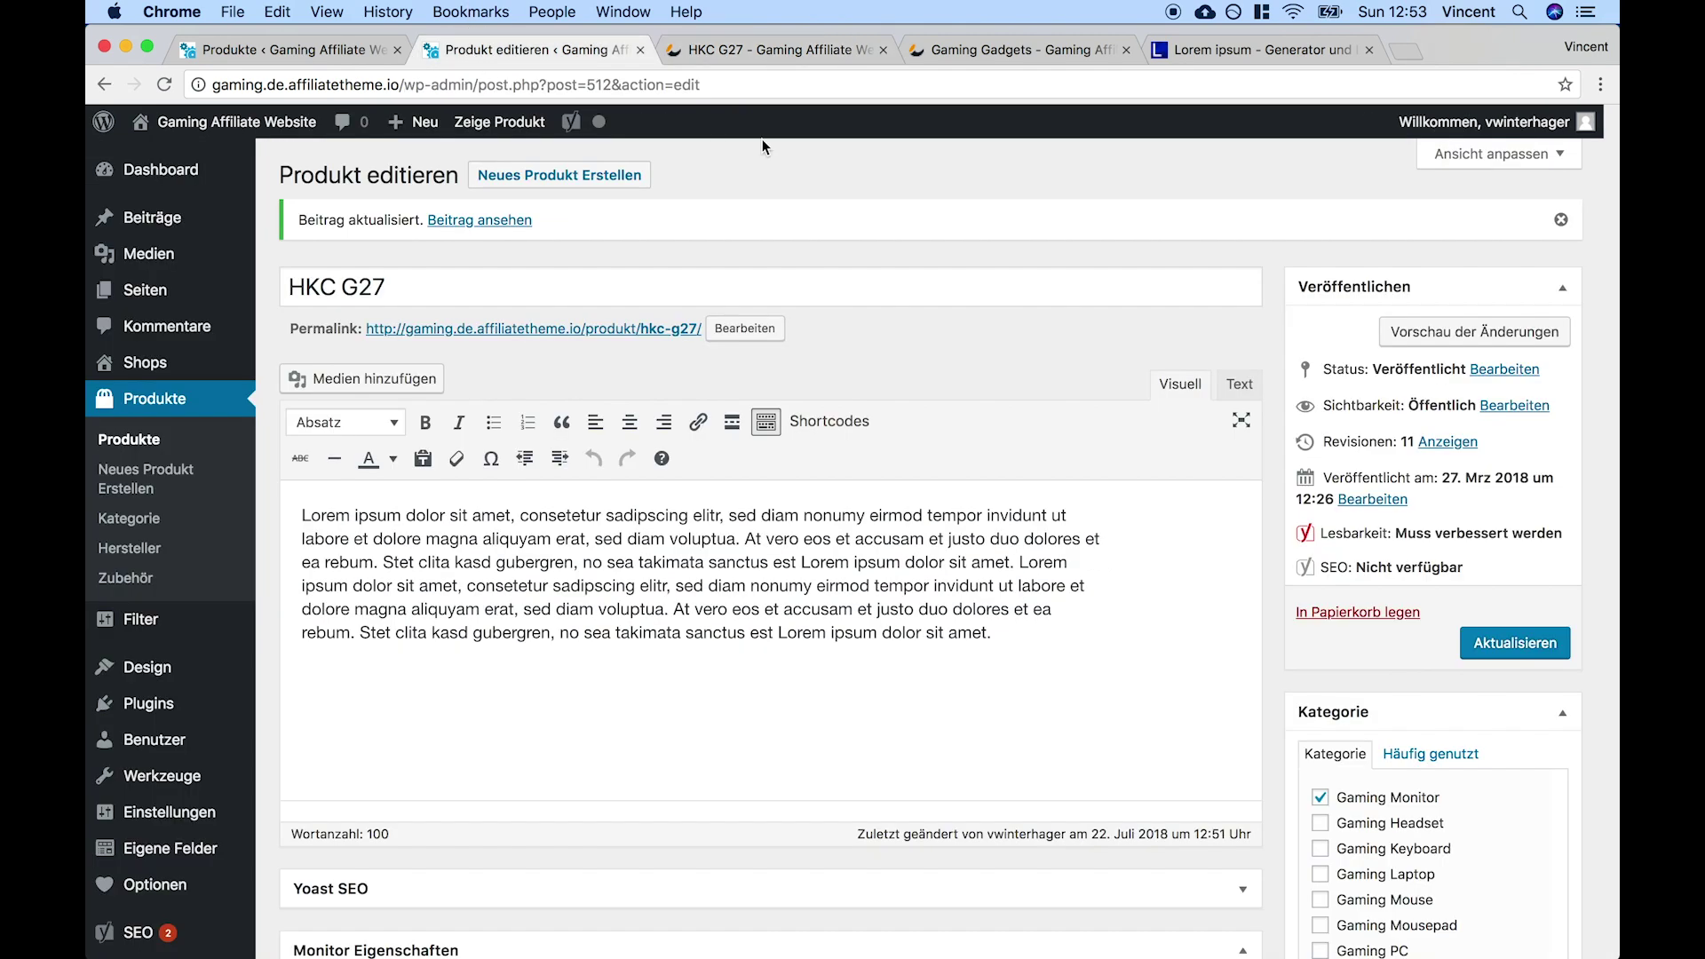
click(679, 46)
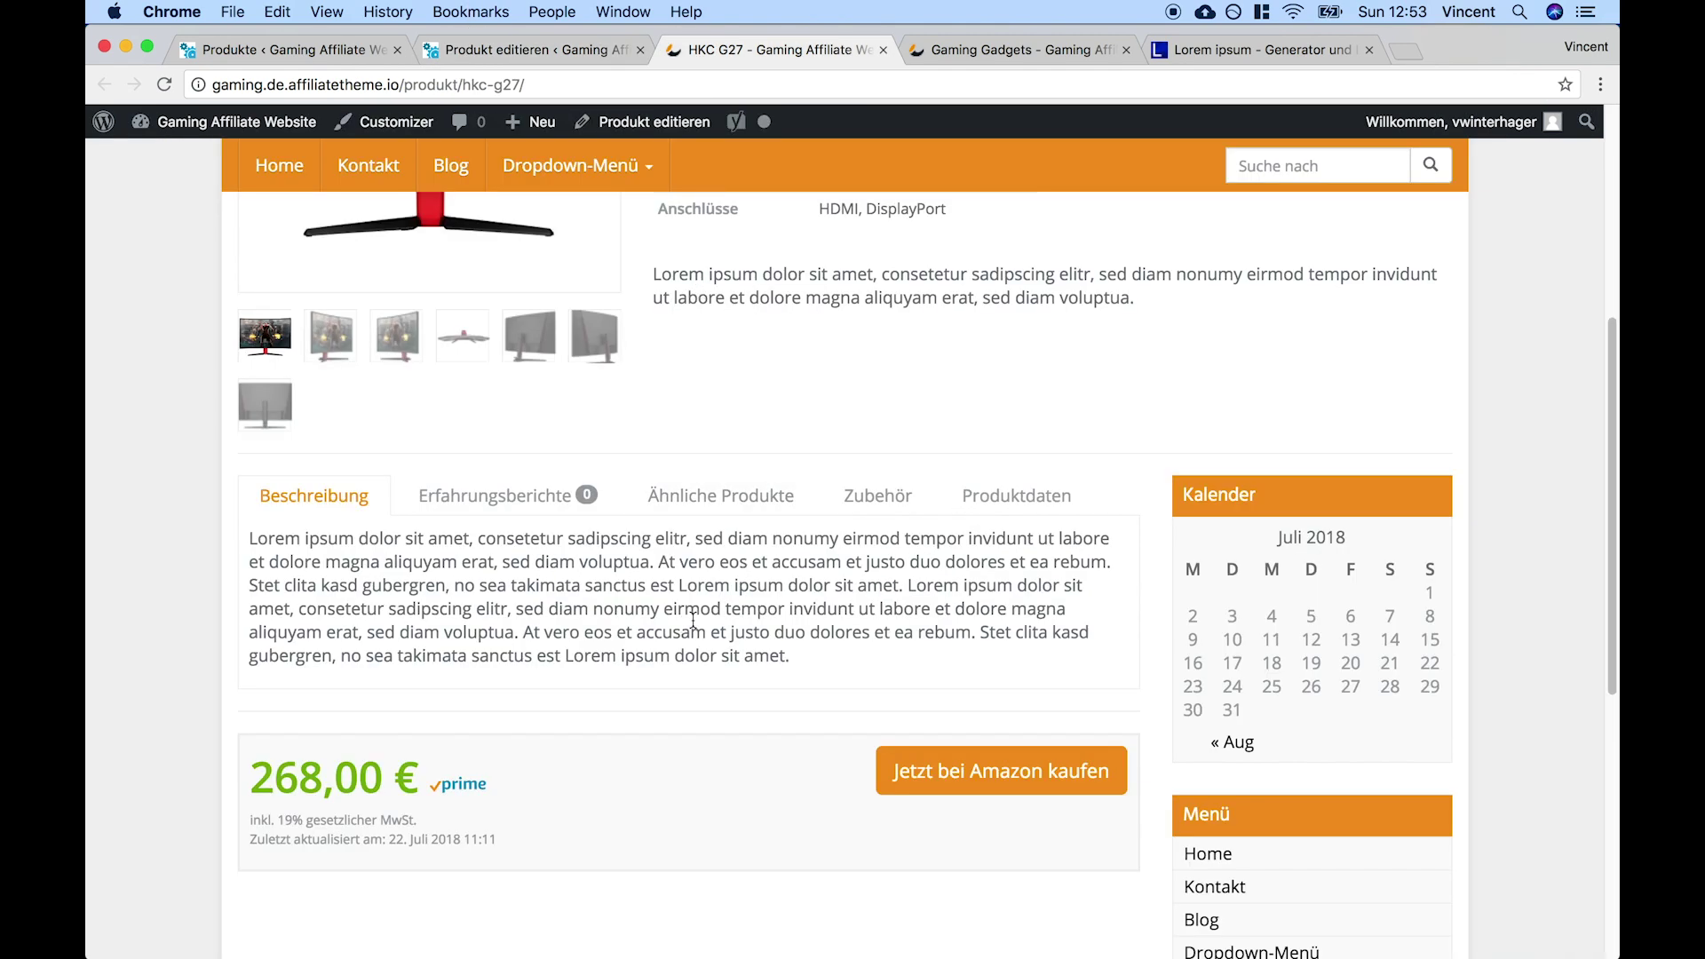
click(764, 497)
click(879, 497)
click(954, 509)
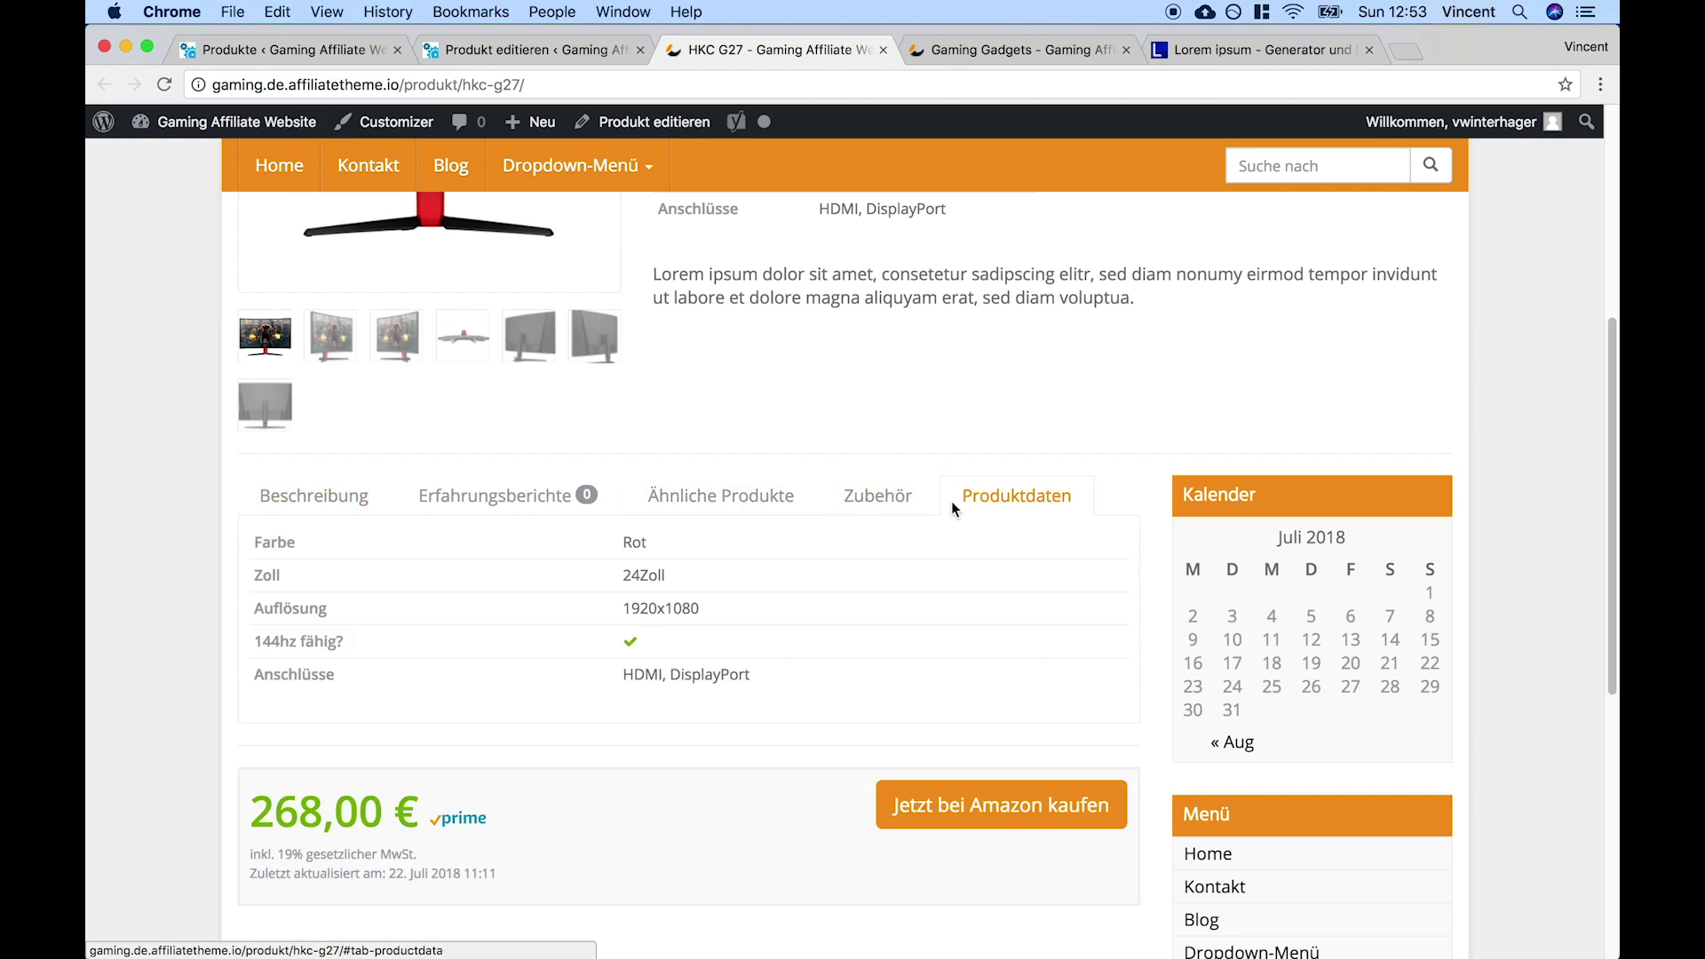
click(293, 496)
Examine the Single section of the product options through Zubehör, Produktdaten and Tabs deaktivieren, and compare it with the HKC G27's public page
click(293, 55)
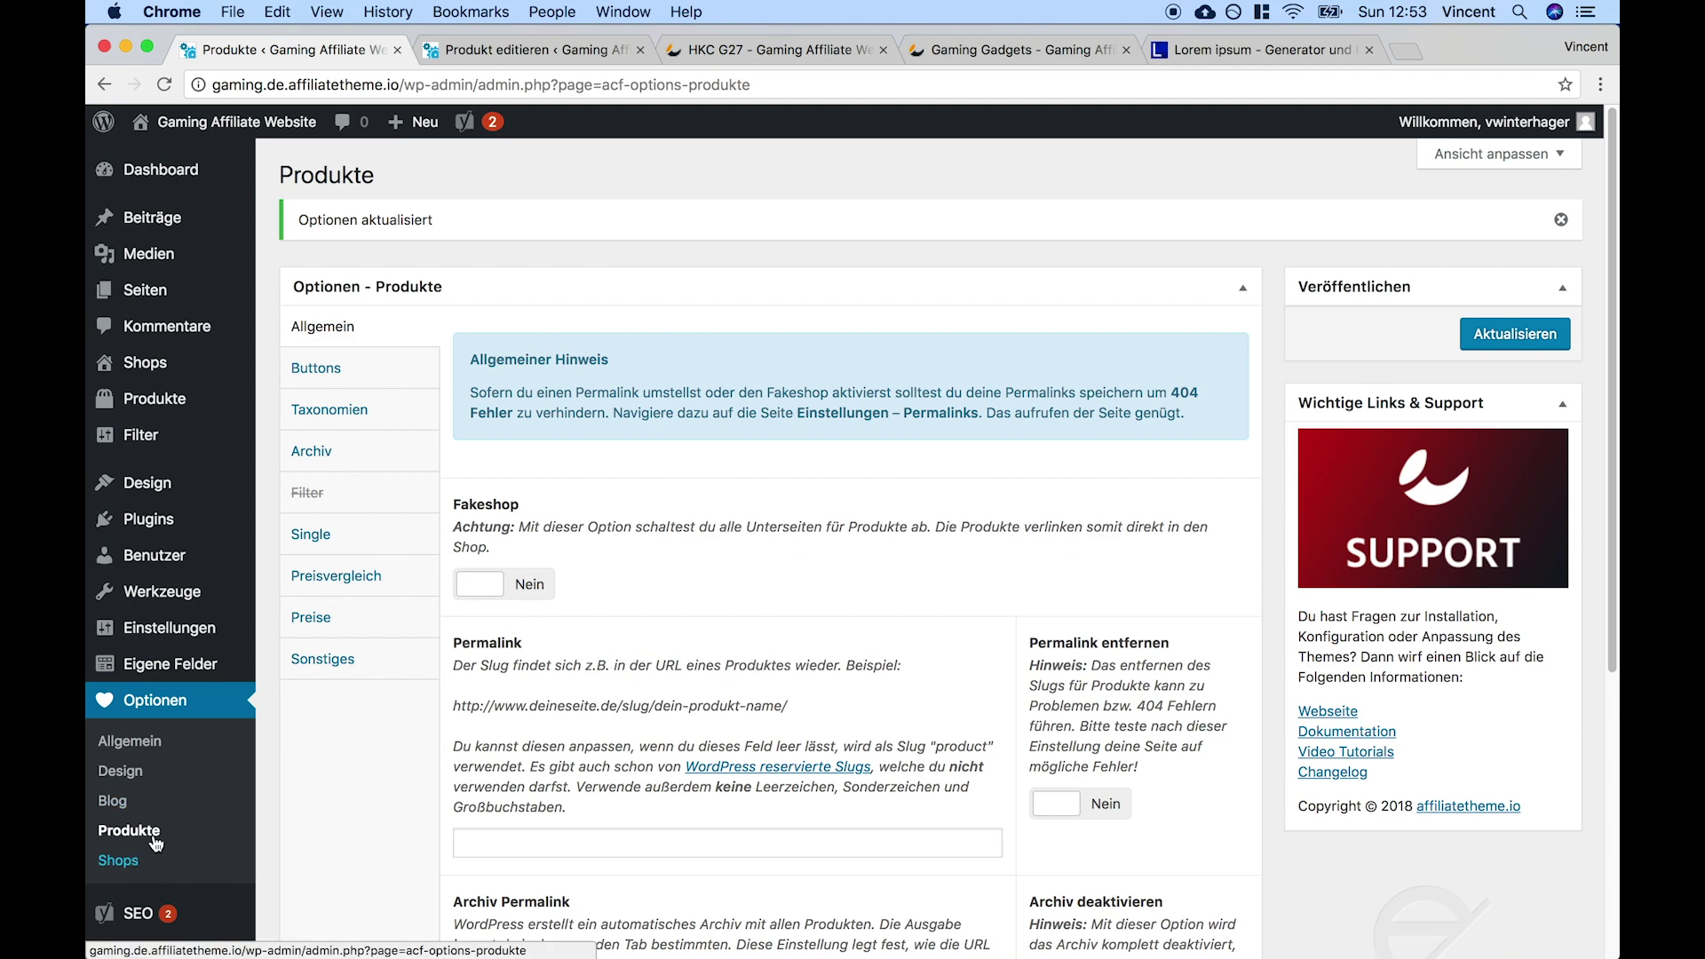
click(328, 550)
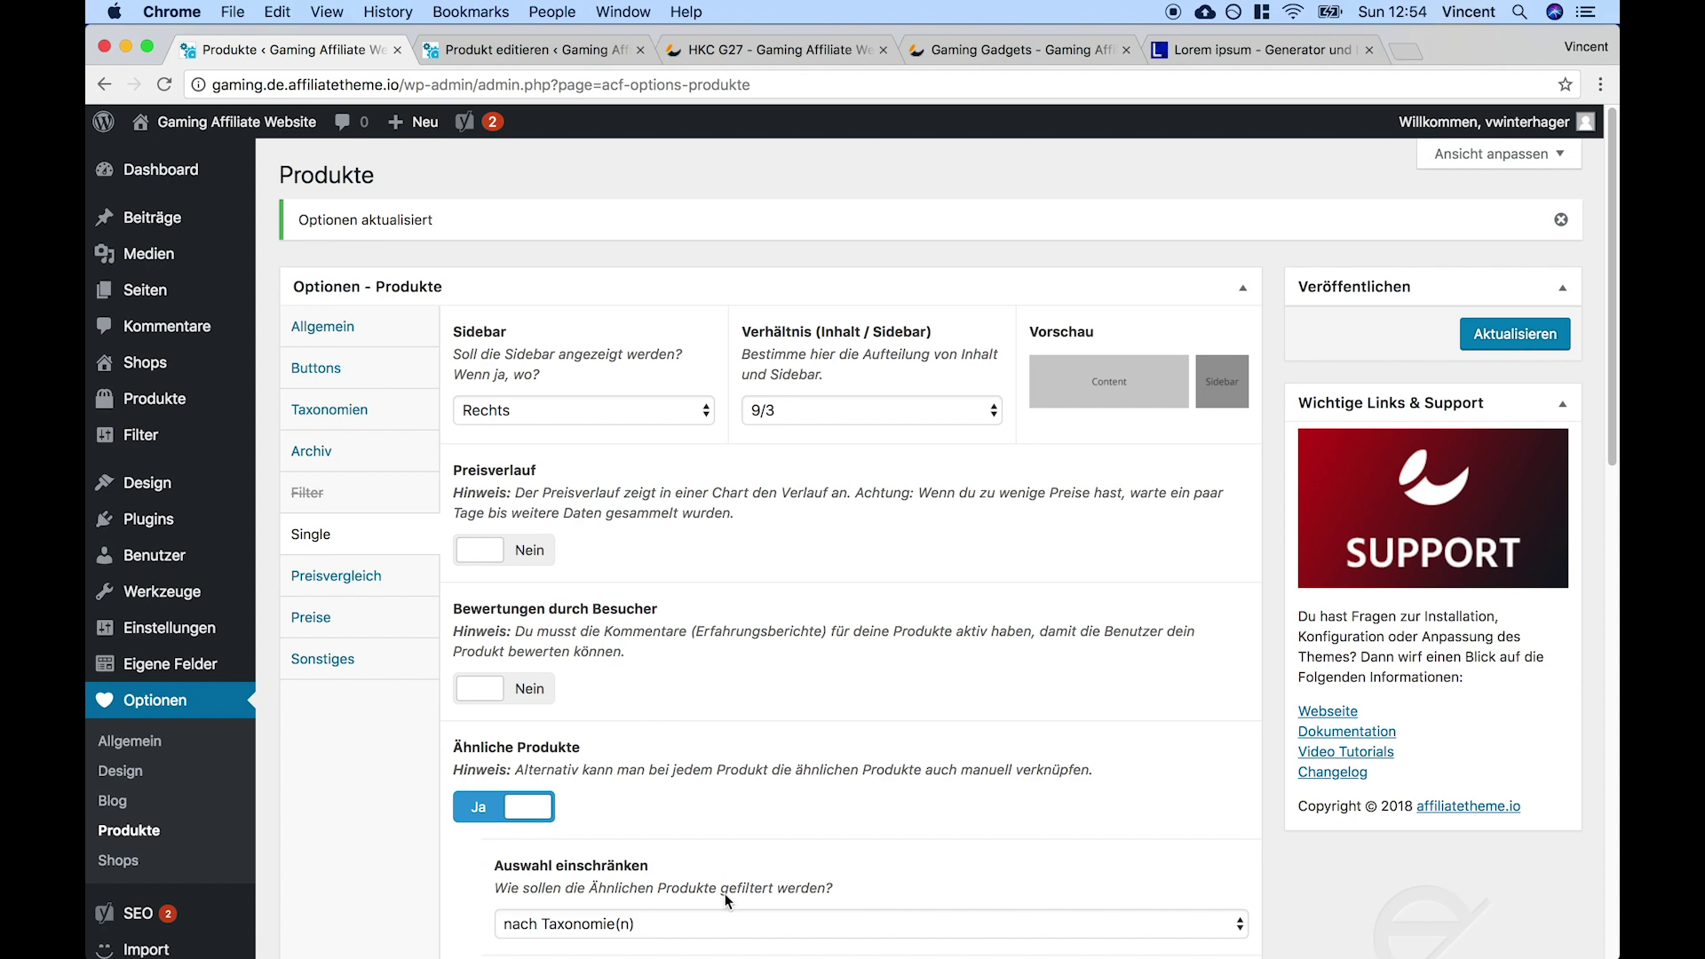
scroll(726, 900, down, 2)
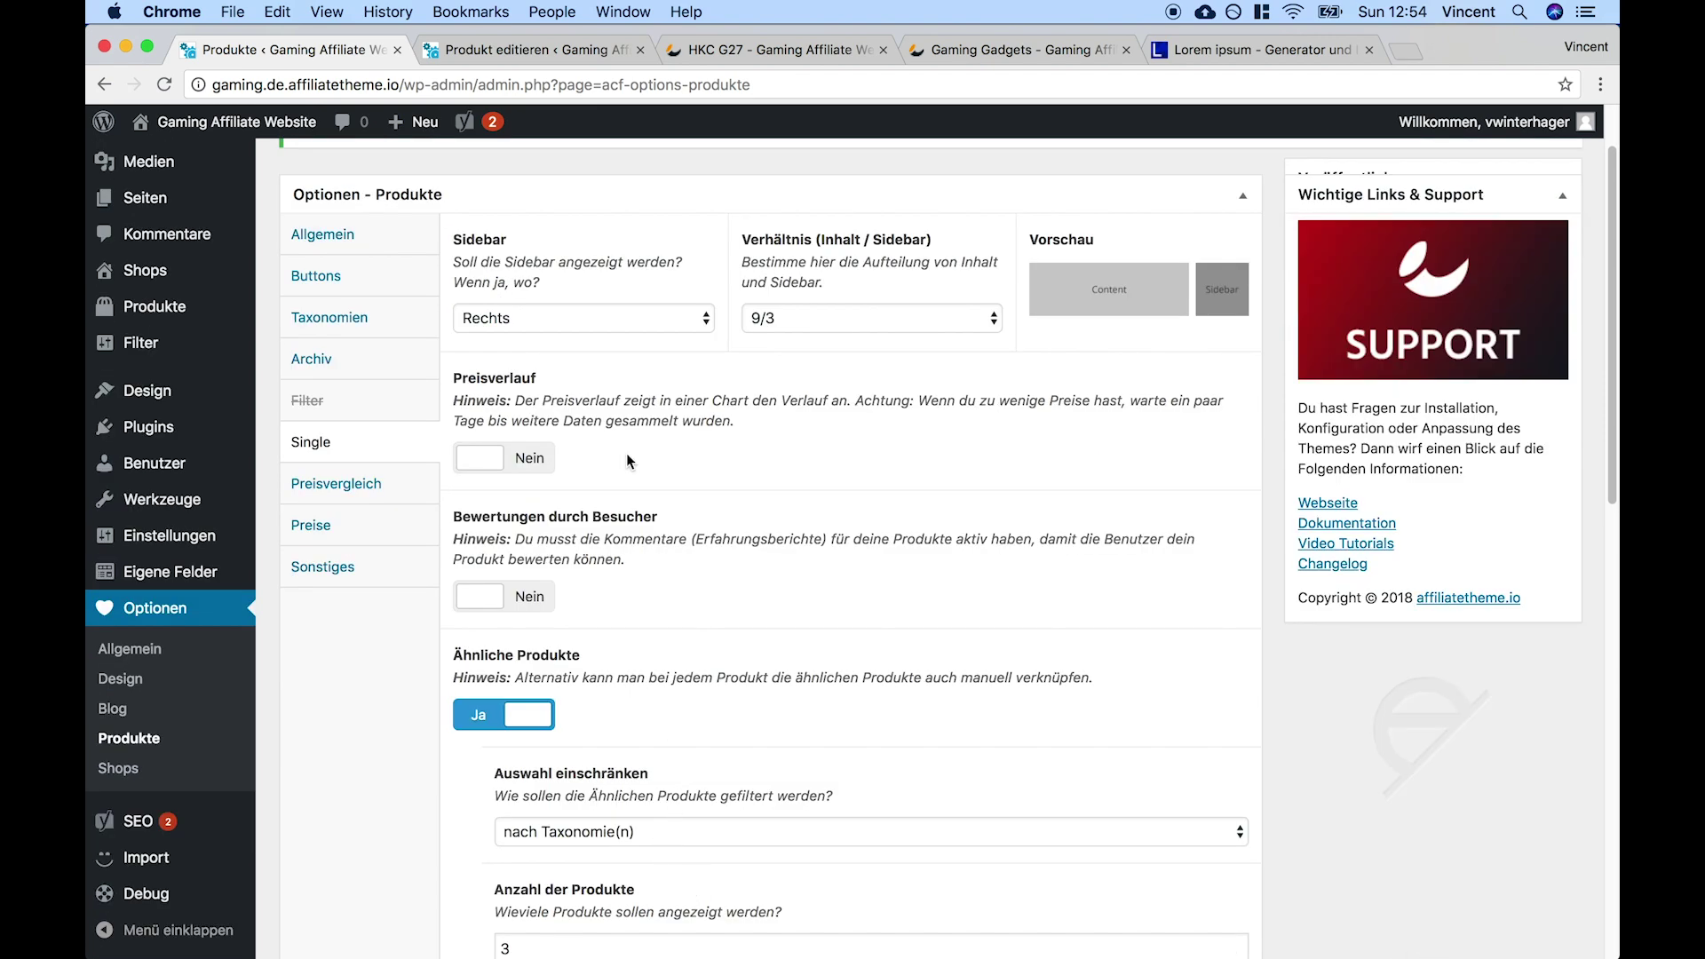
scroll(634, 773, down, 2)
right_click(634, 771)
click(379, 760)
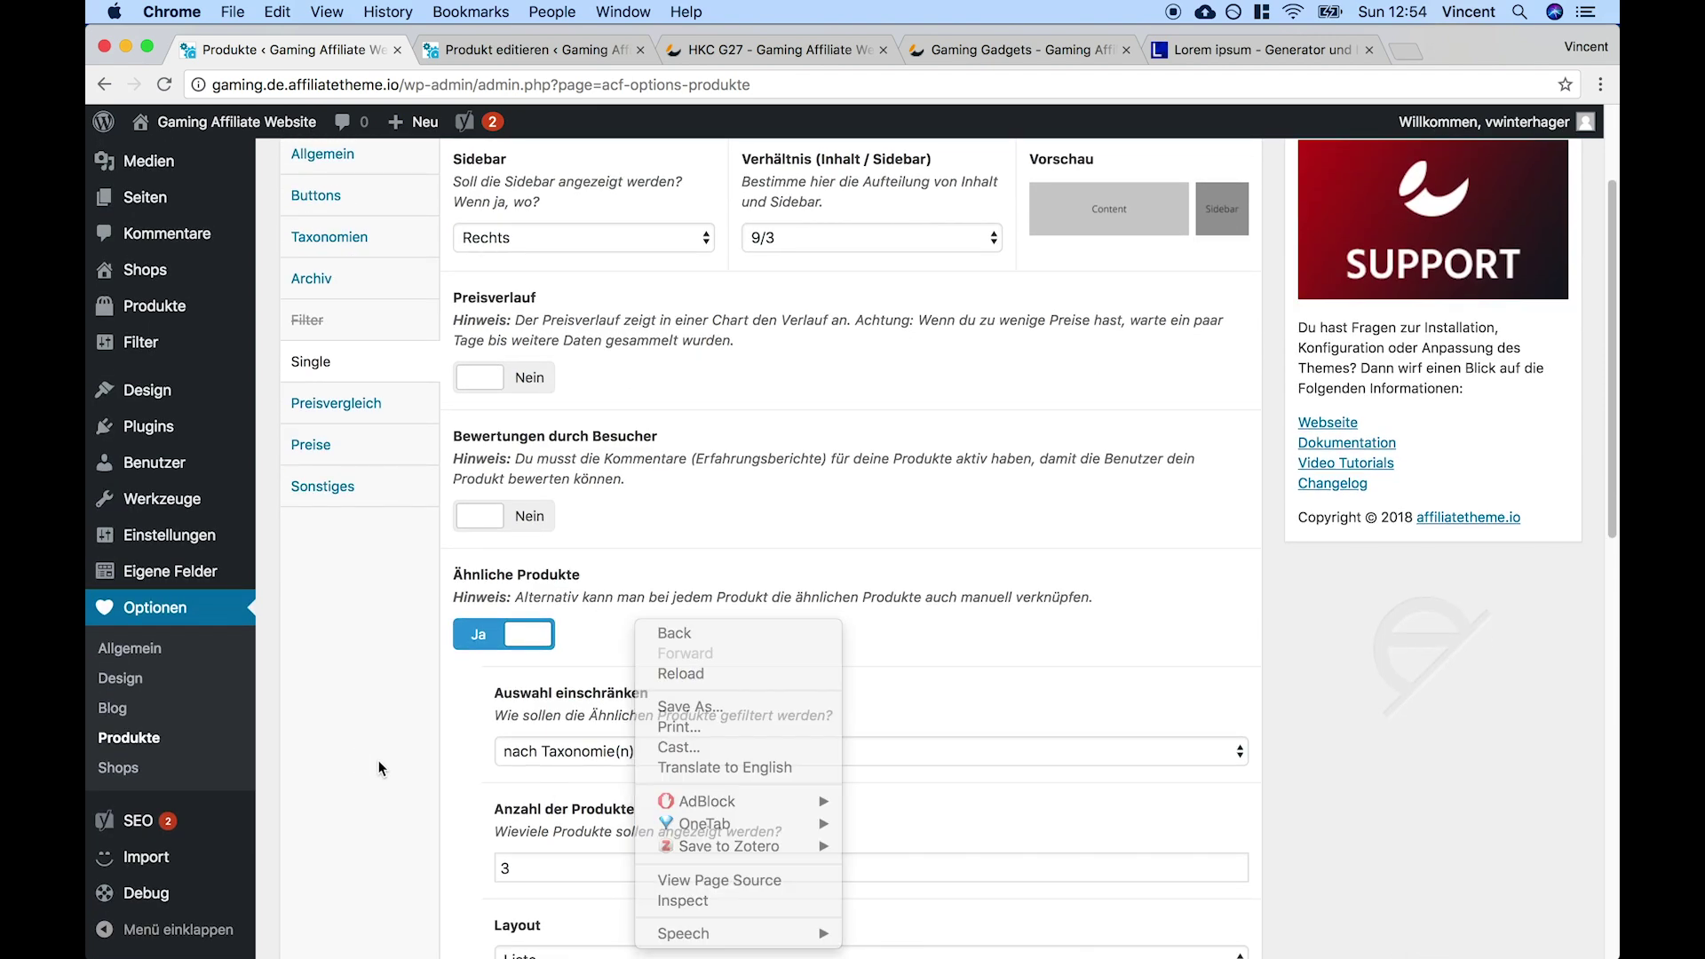
scroll(426, 724, down, 13)
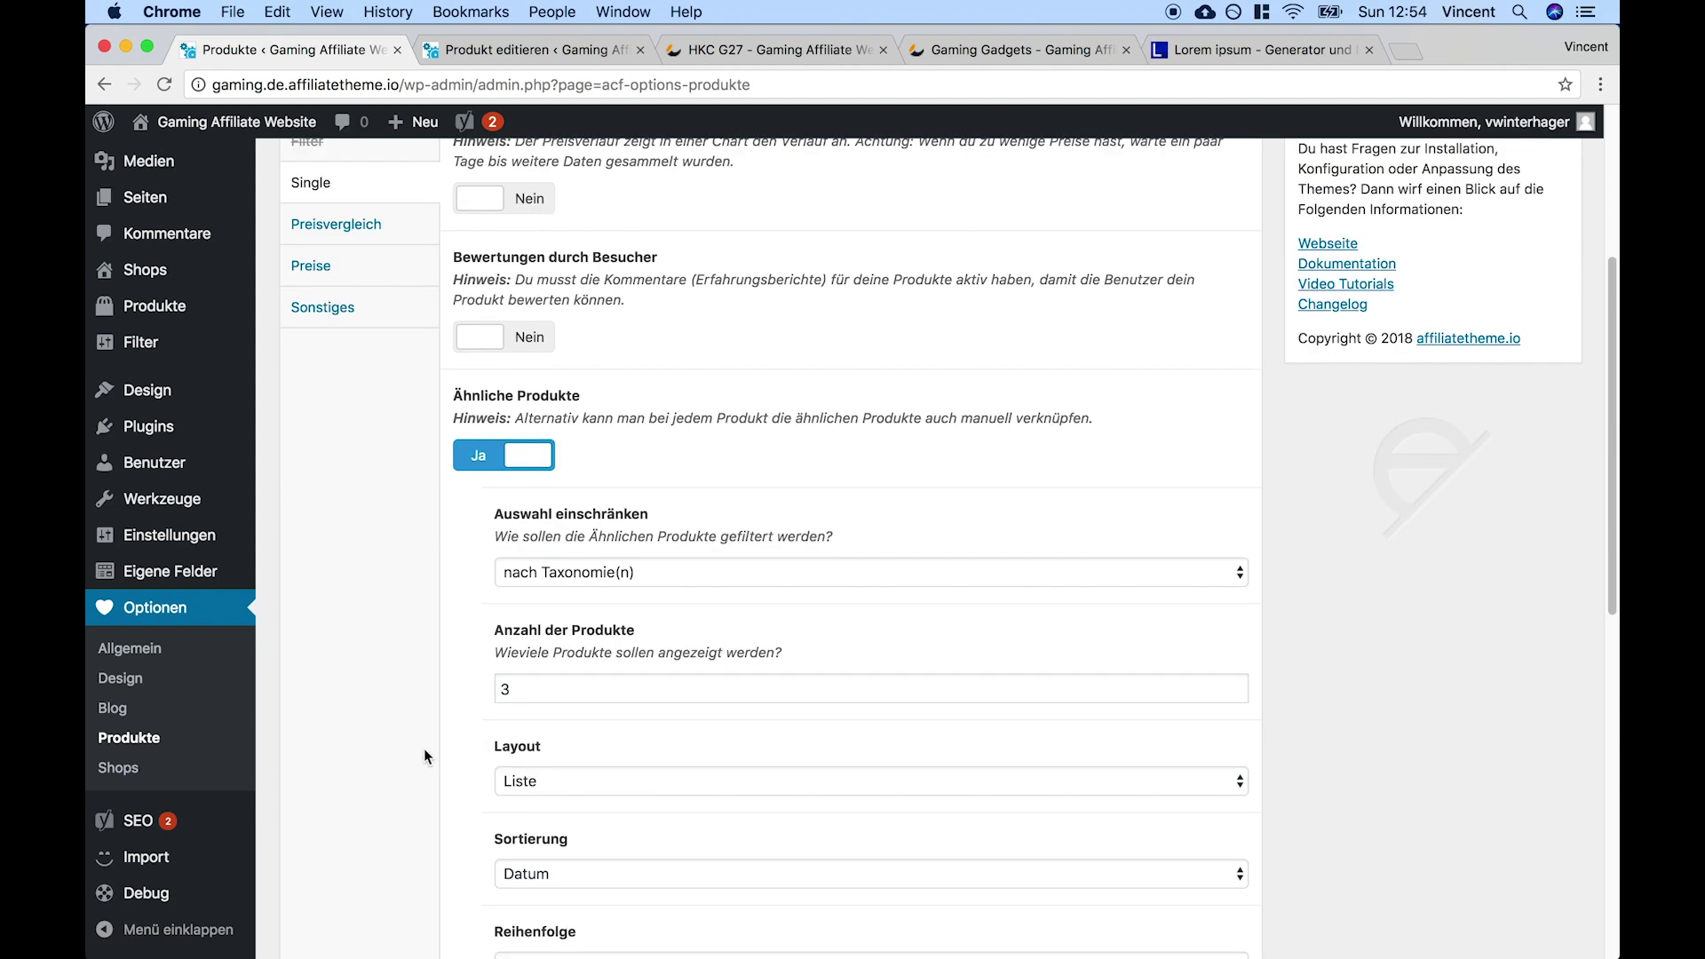
scroll(485, 699, down, 4)
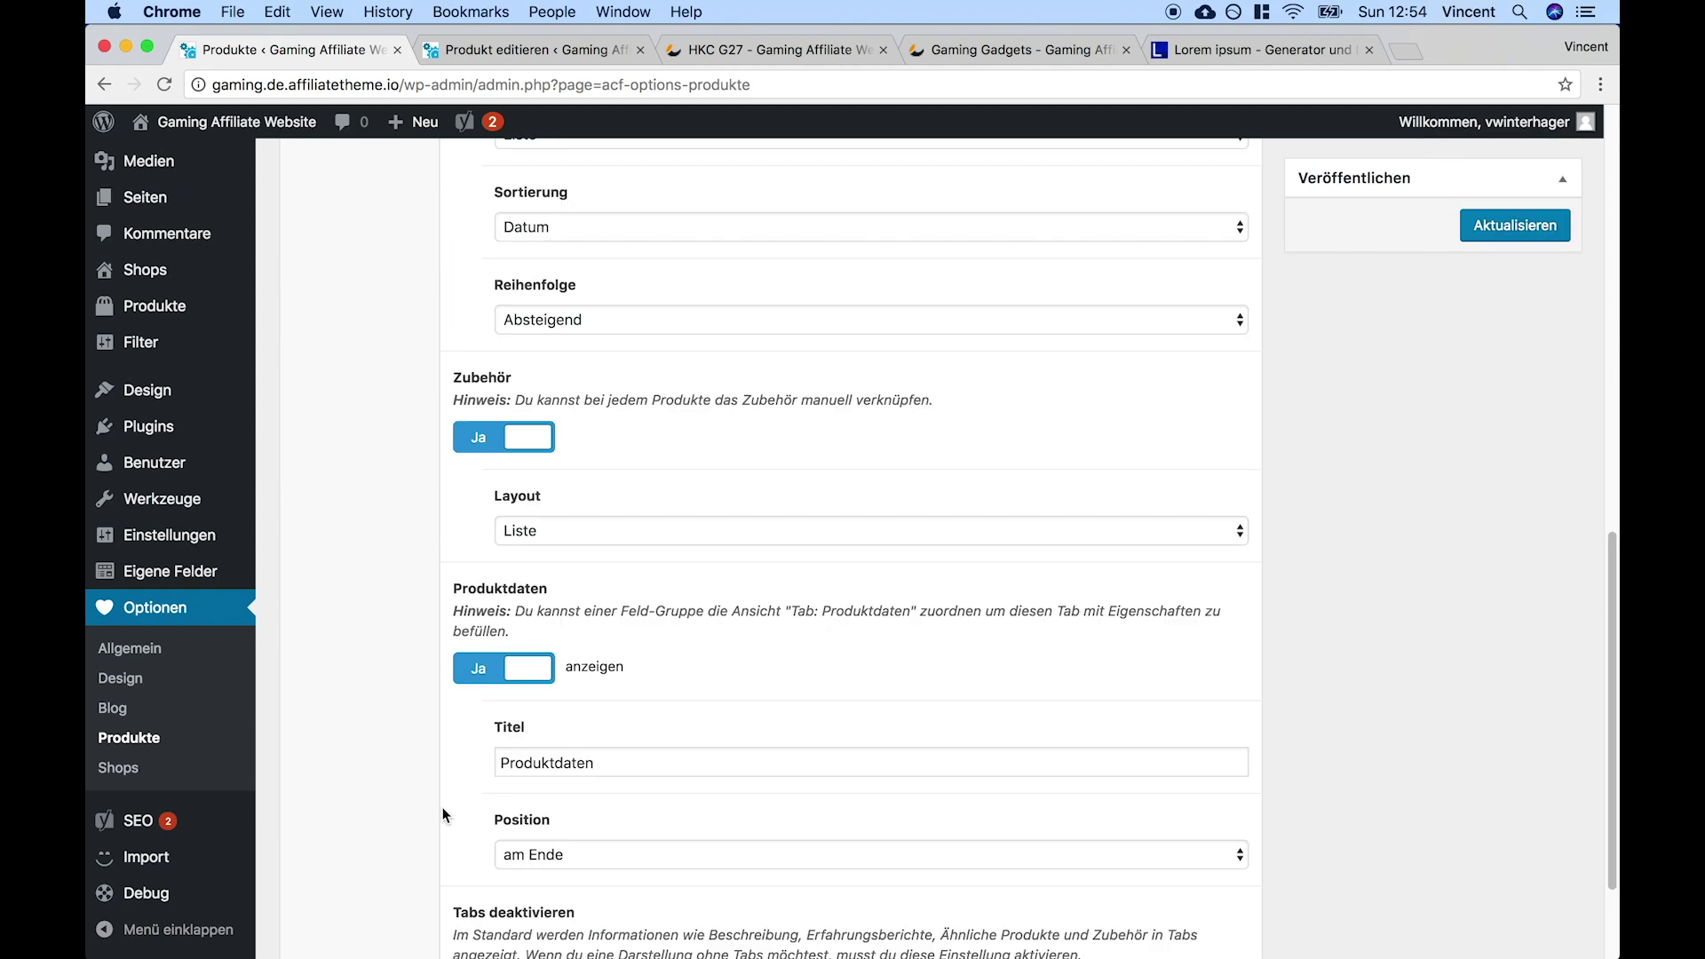
scroll(509, 715, down, 3)
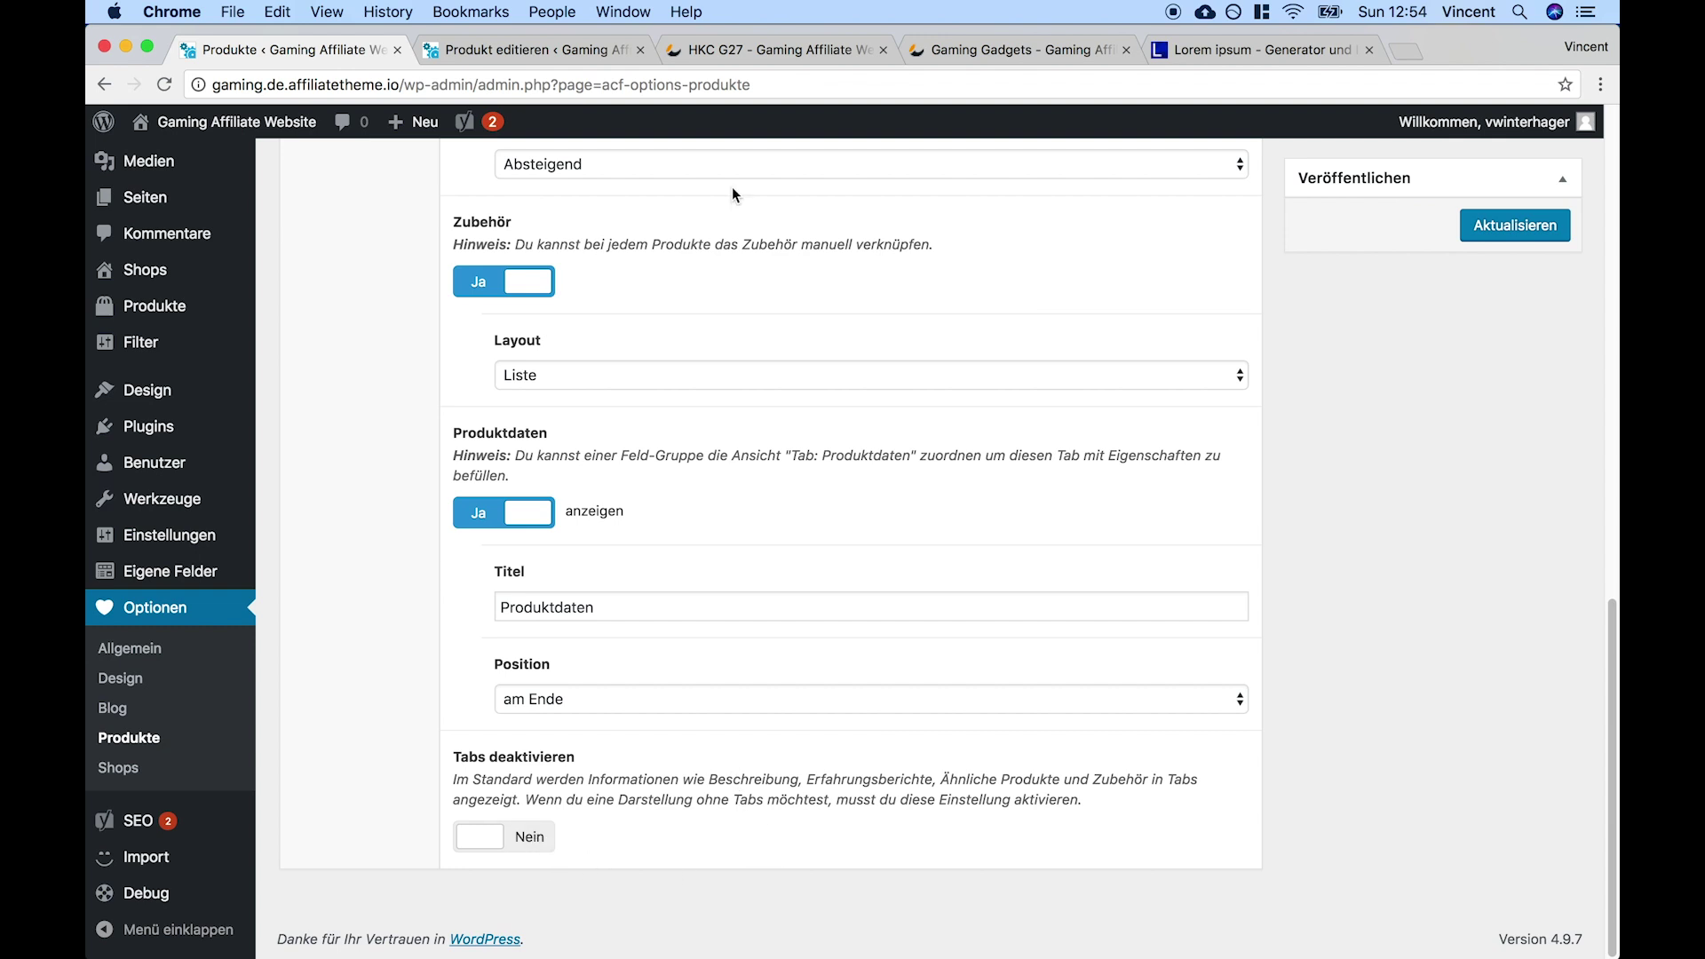
click(757, 52)
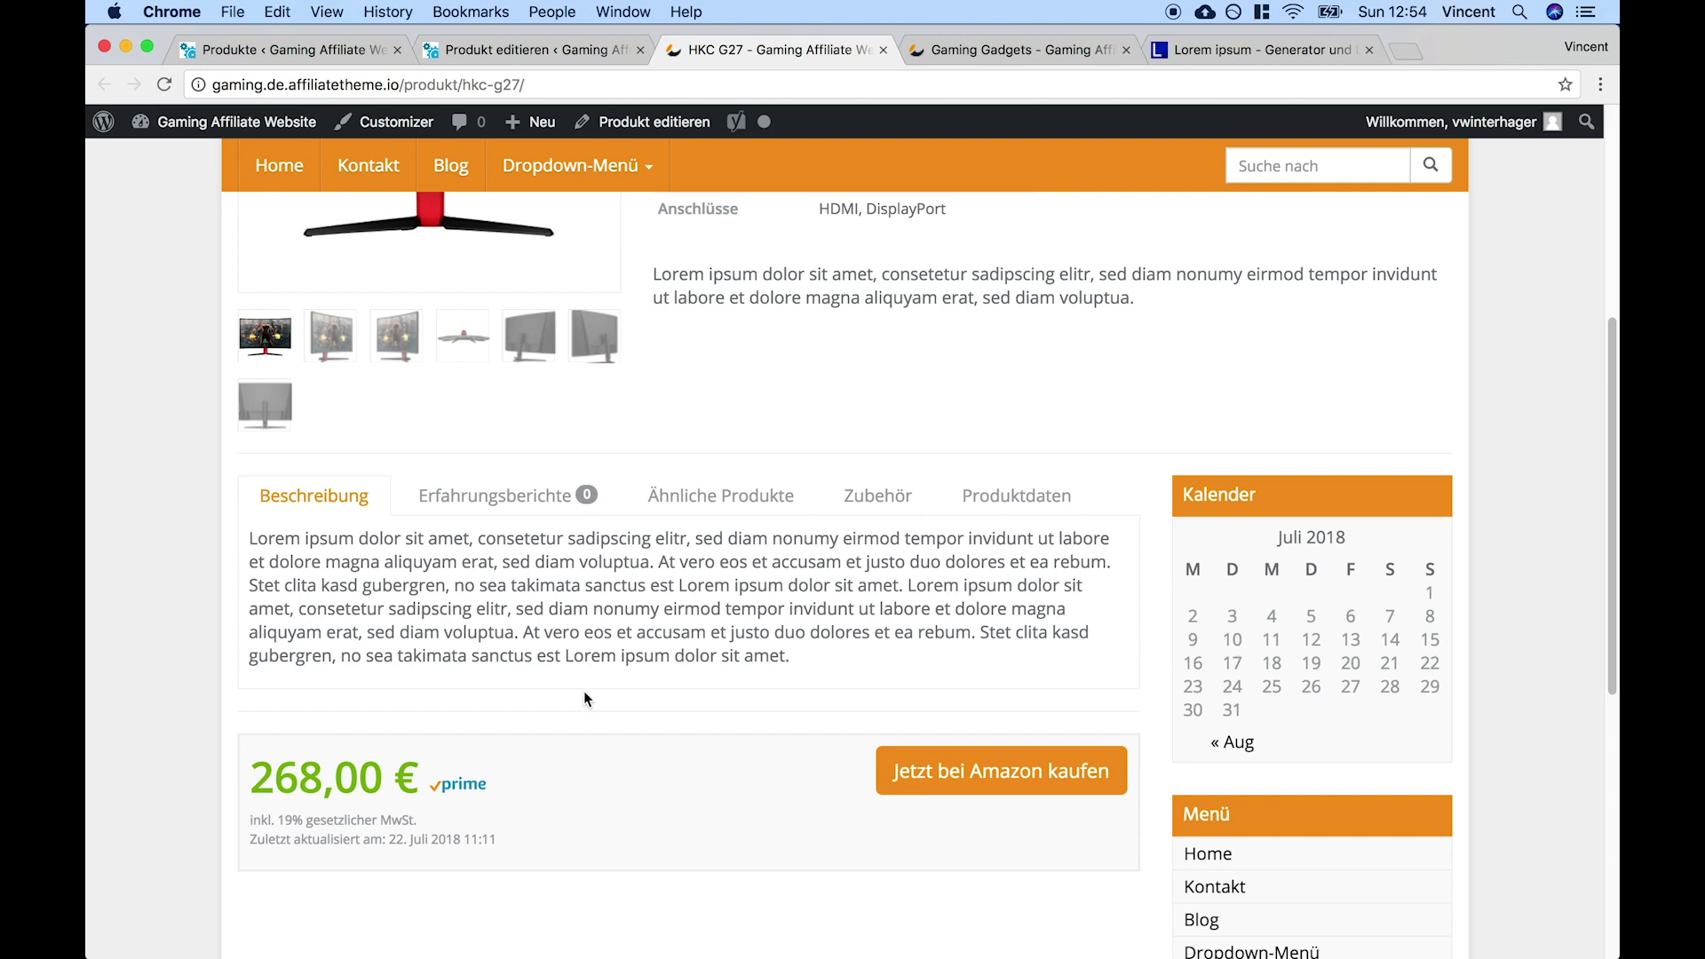
click(173, 49)
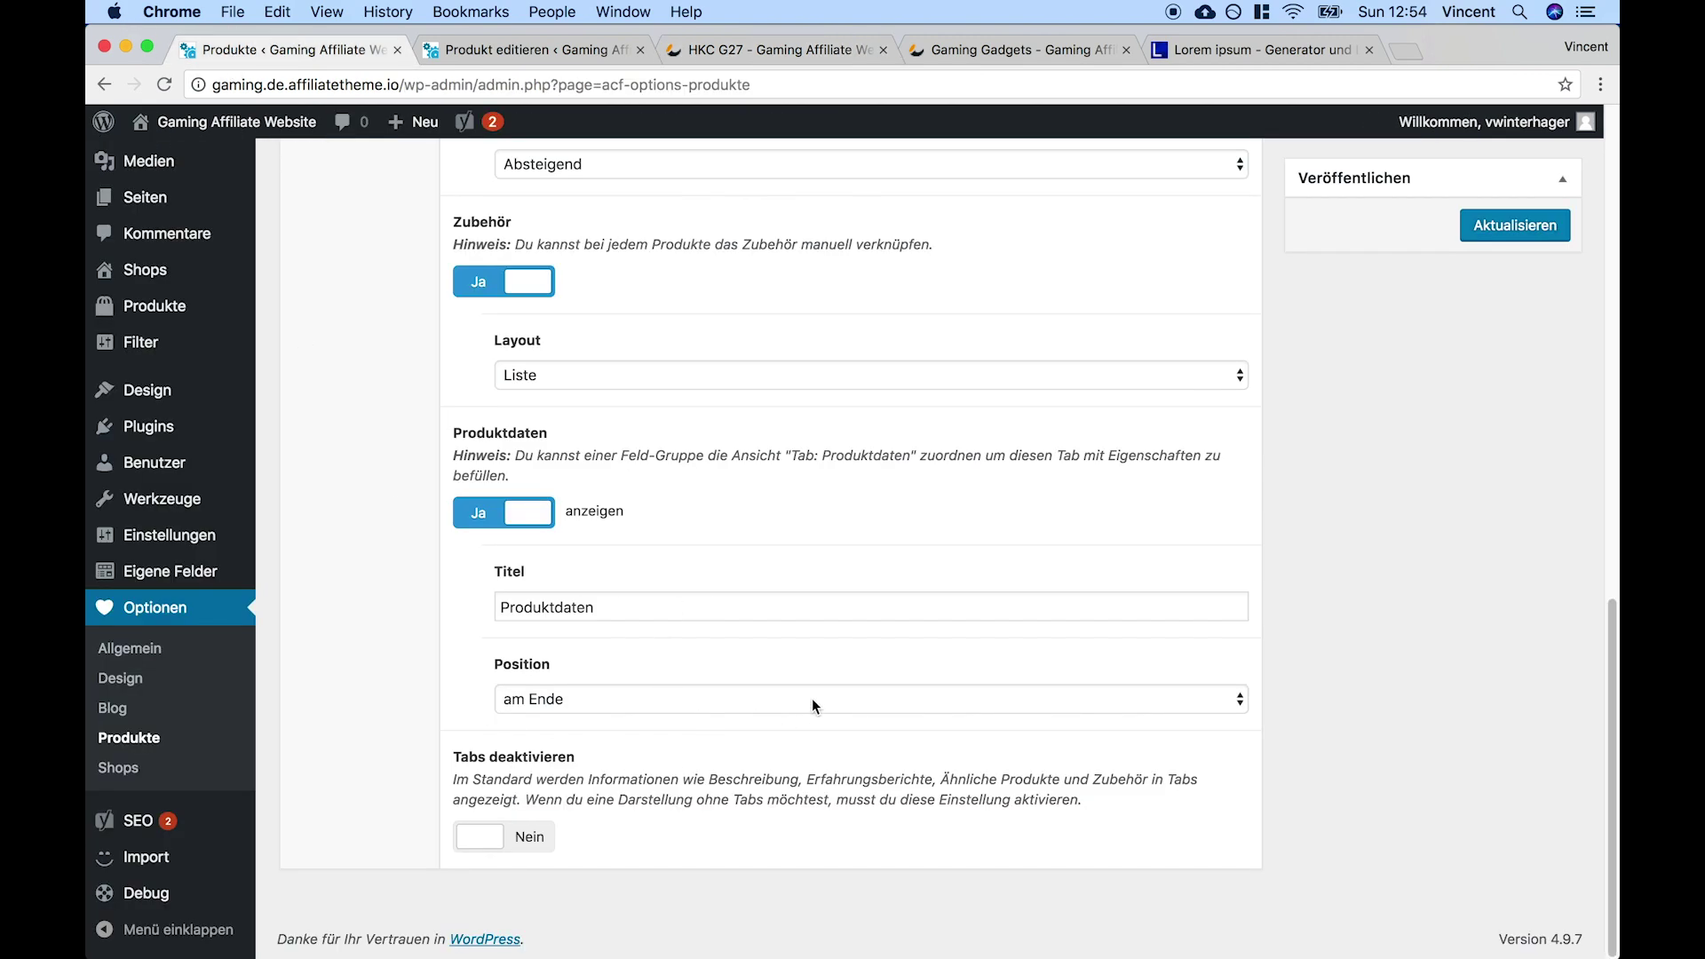
scroll(811, 698, up, 15)
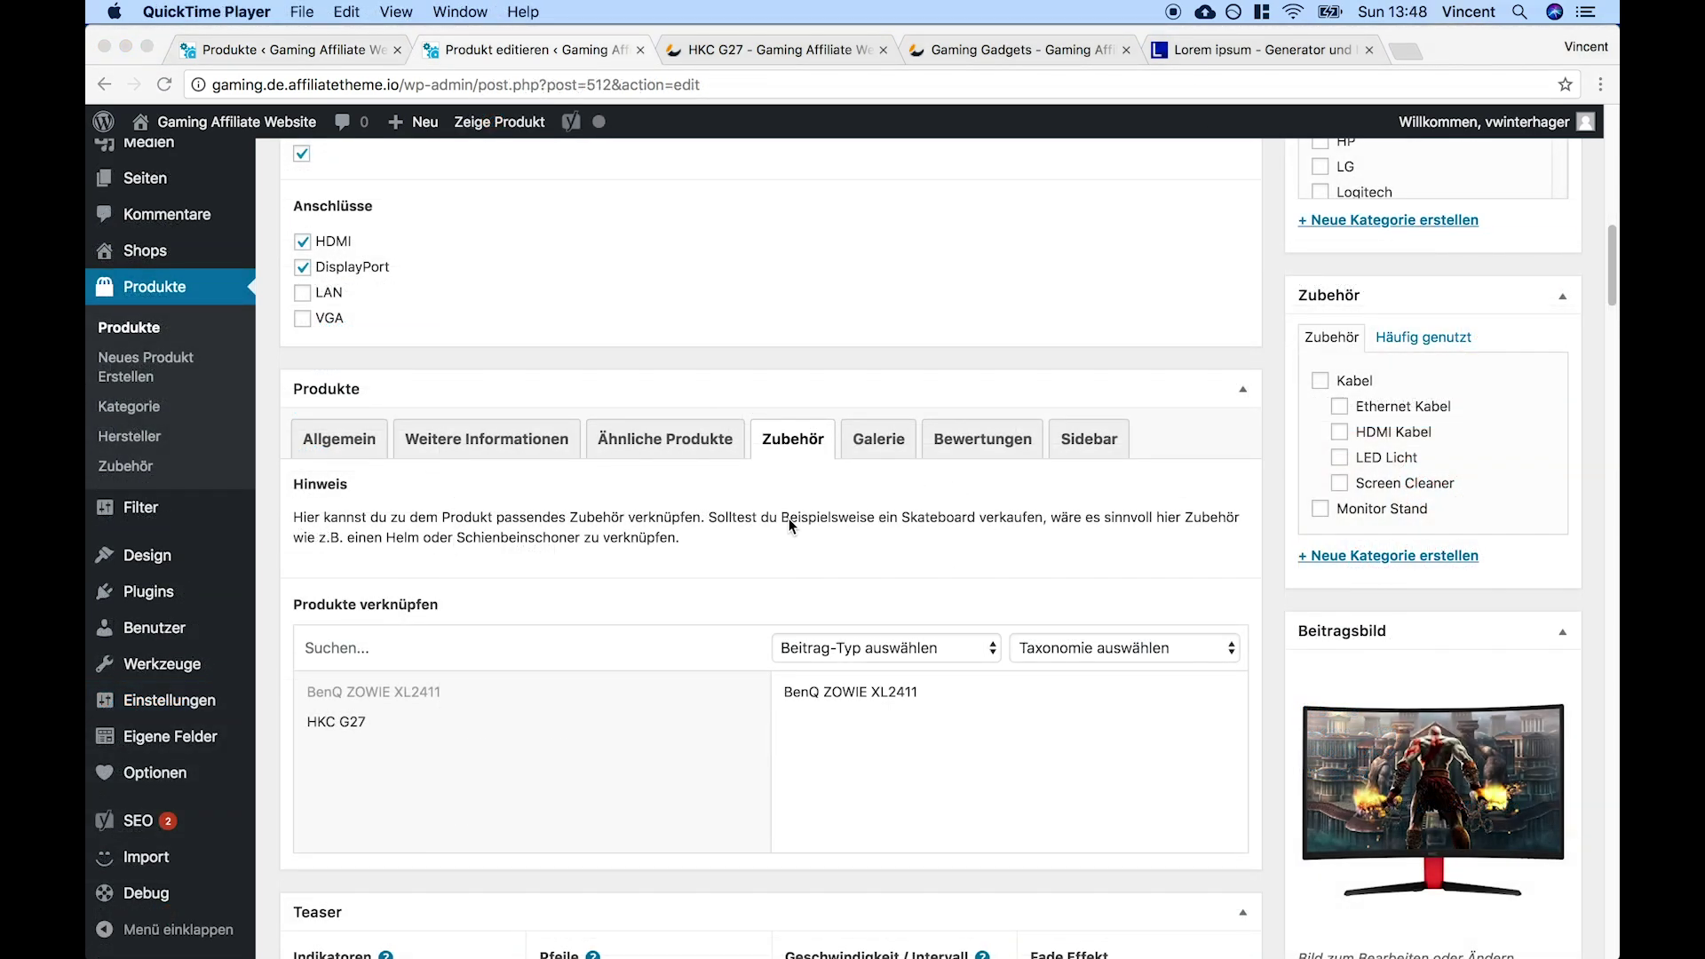
View the HKC G27's Galerie images in the product editor, and browse forward two images in the gallery on its public page
click(790, 524)
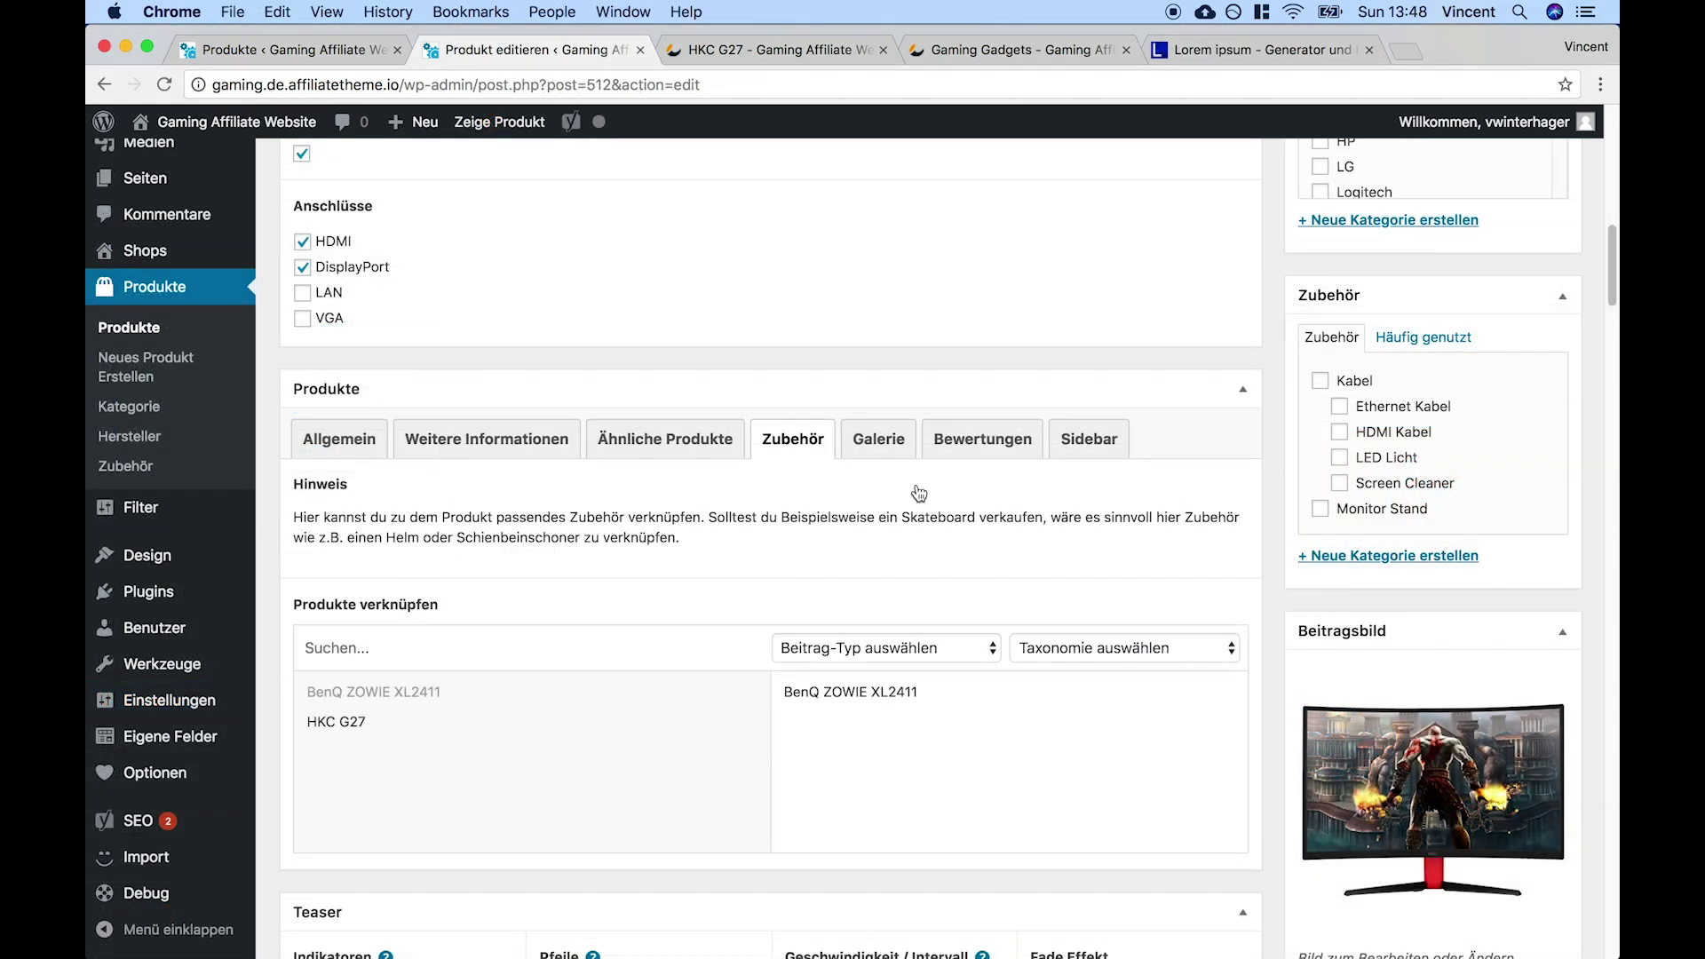
click(878, 439)
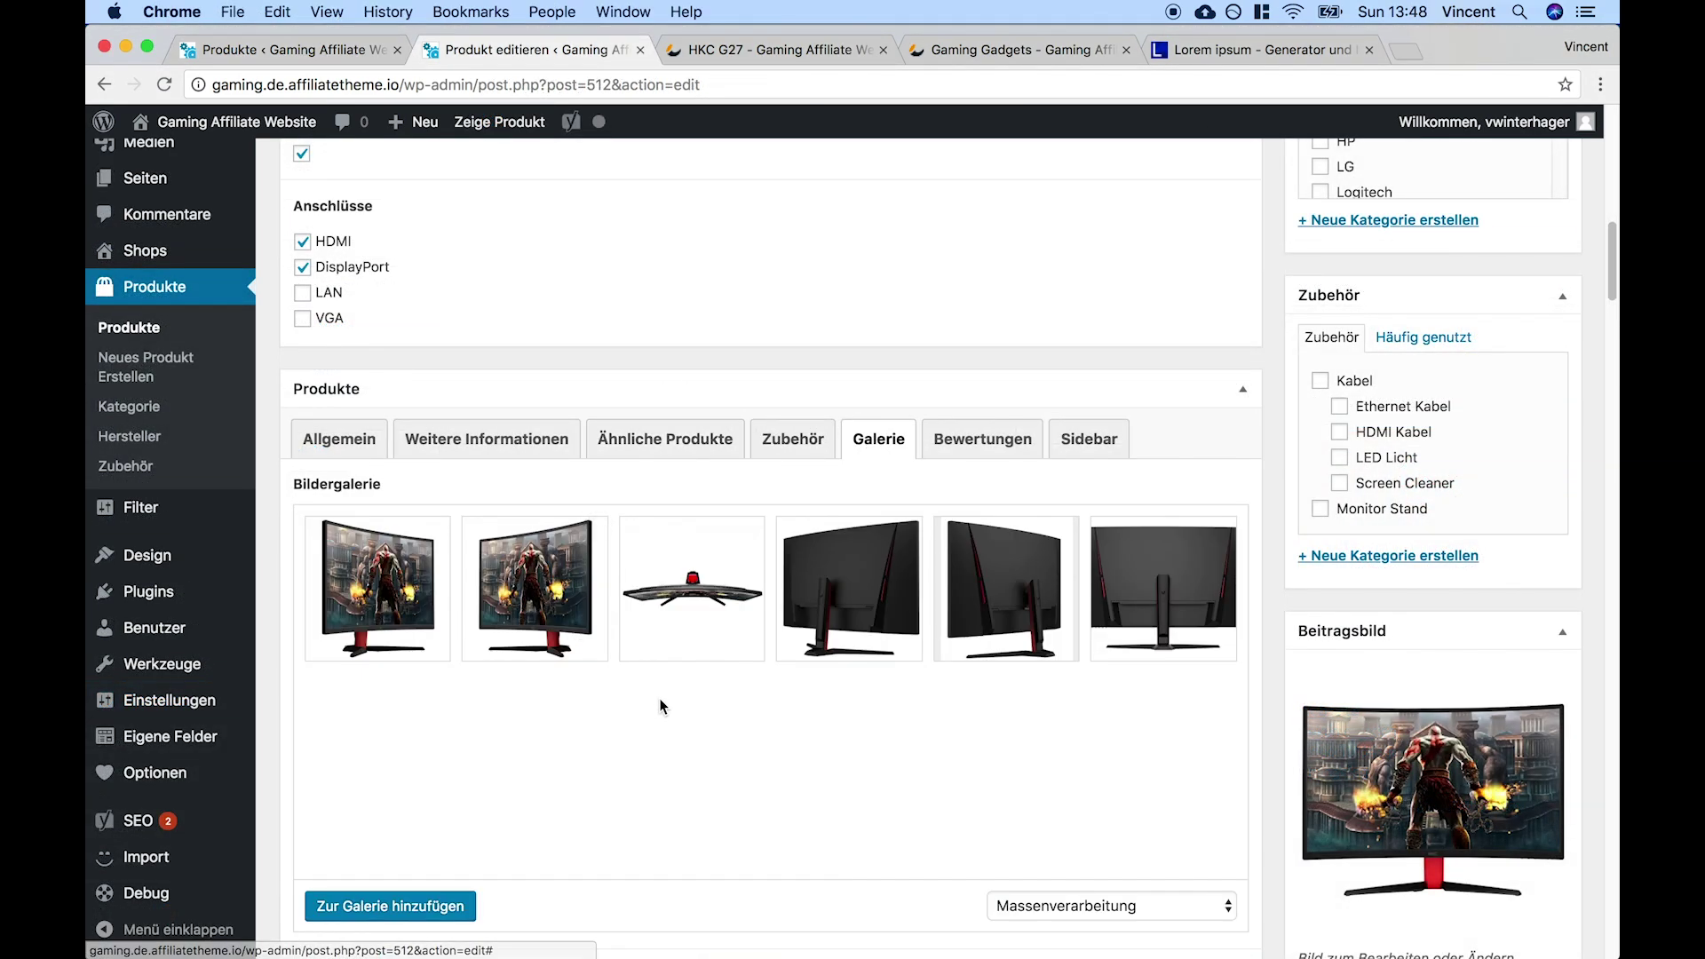
click(754, 39)
scroll(692, 497, up, 5)
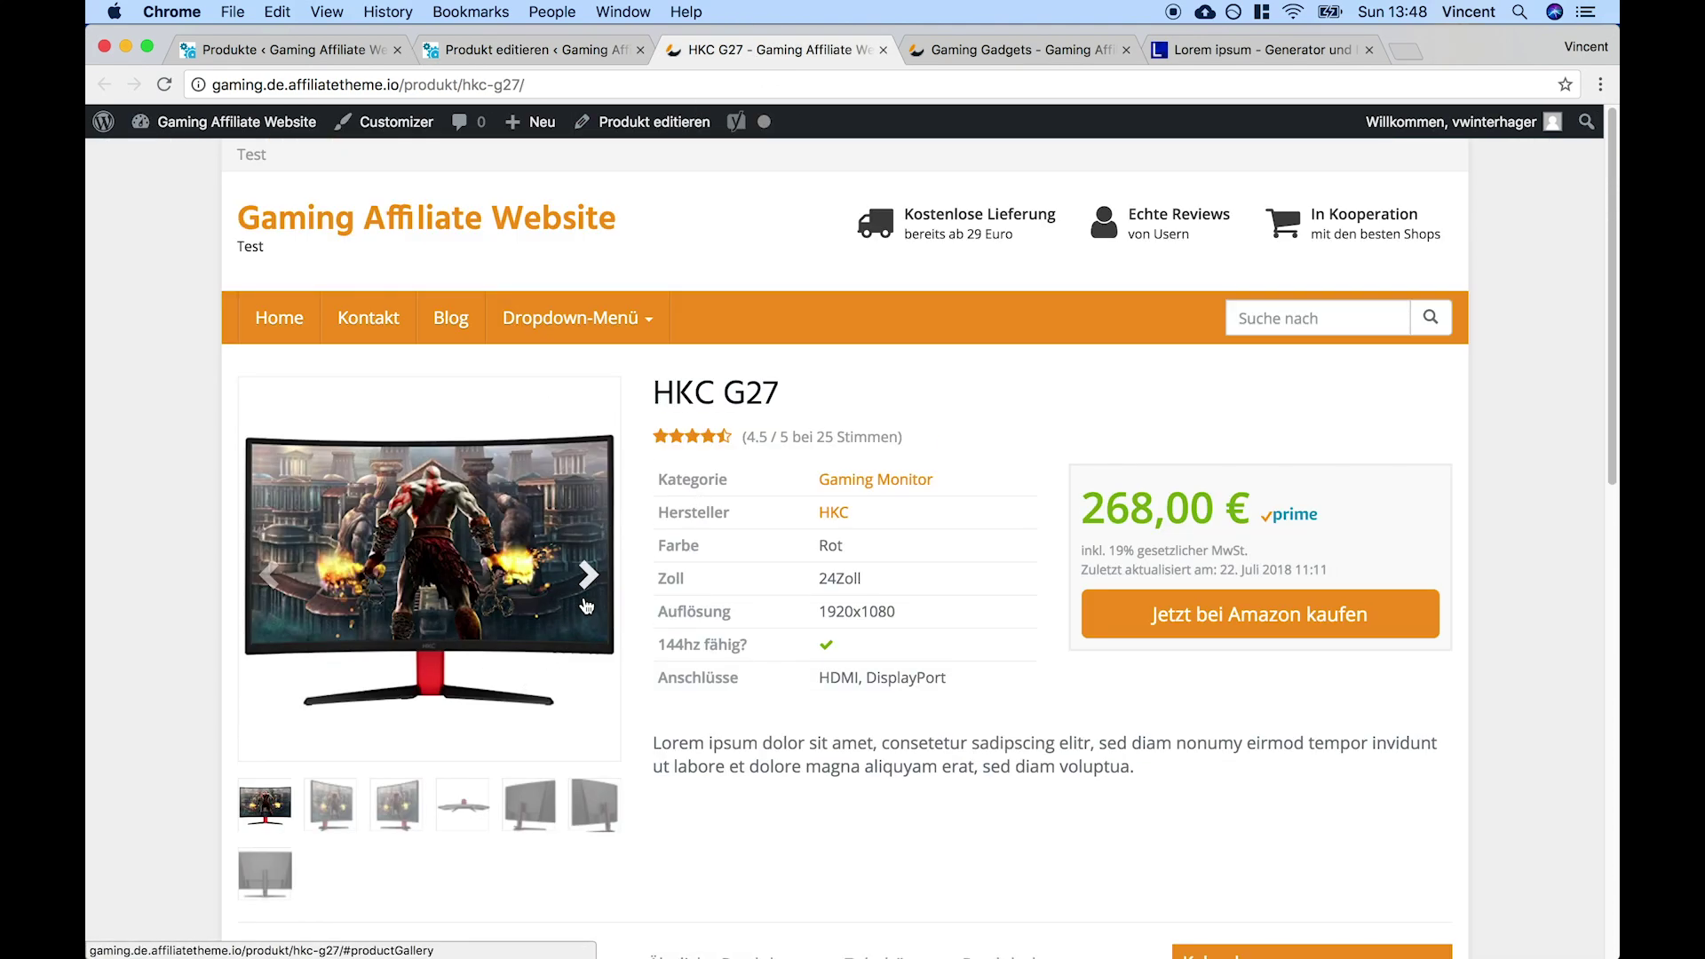
click(586, 604)
click(586, 603)
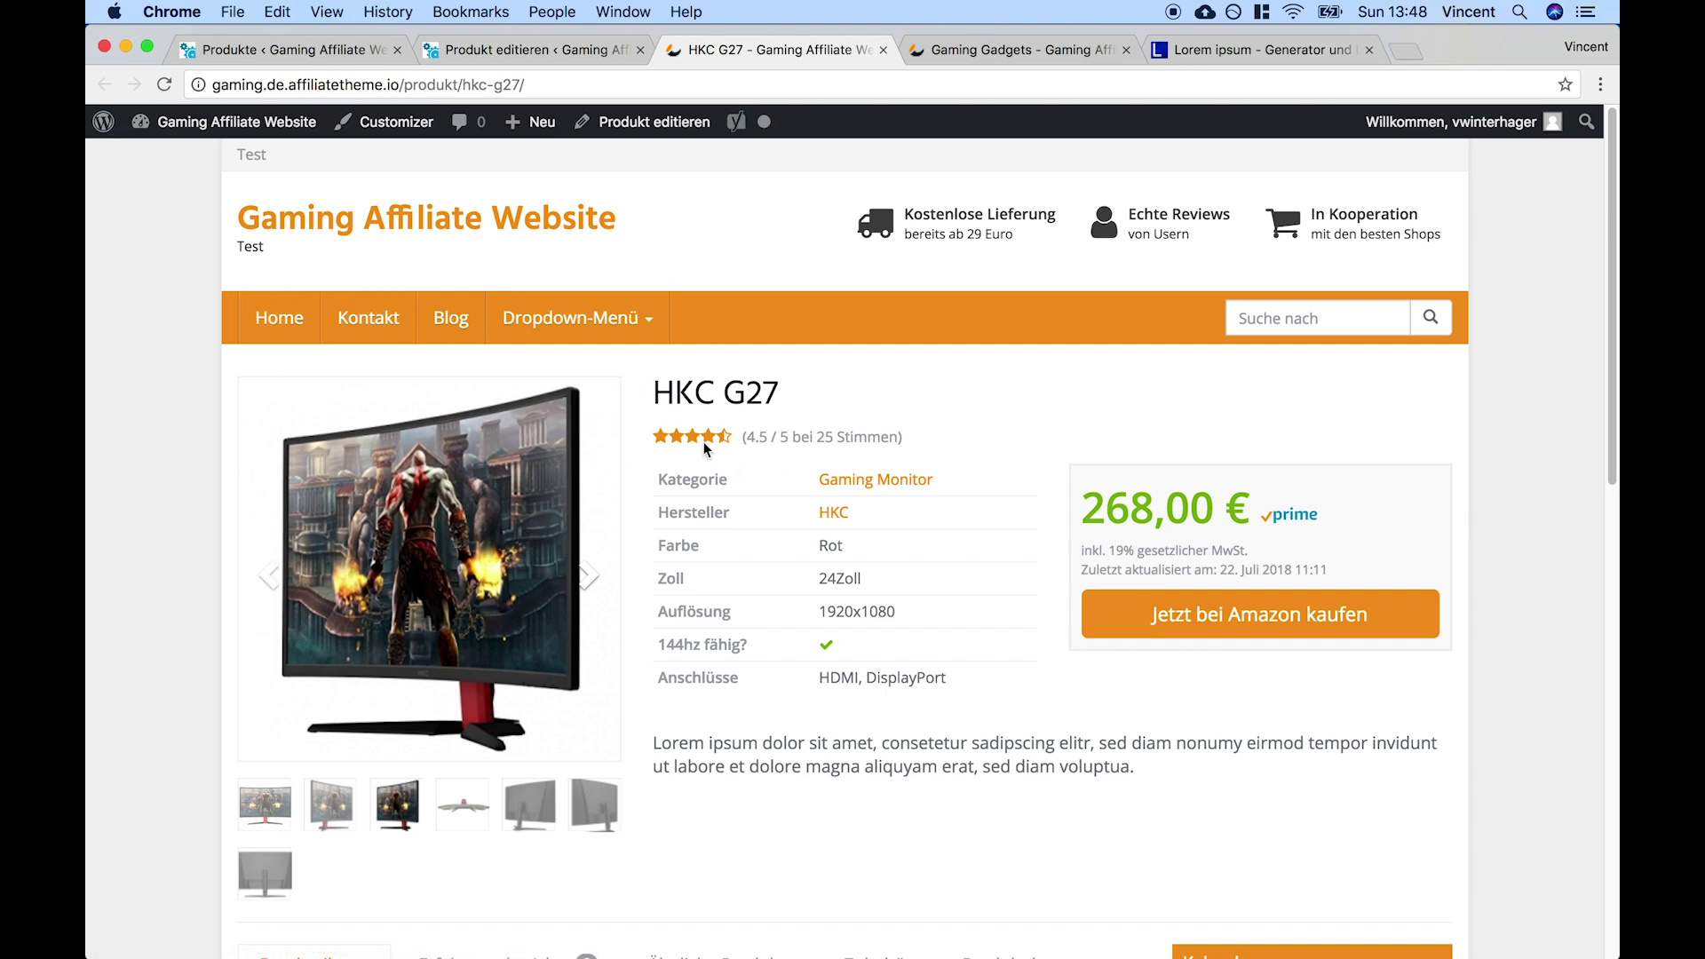
Examine the HKC G27's Bildergalerie and the help for Bildergalerie (Extern), and compare them with the gallery on the public page
click(572, 52)
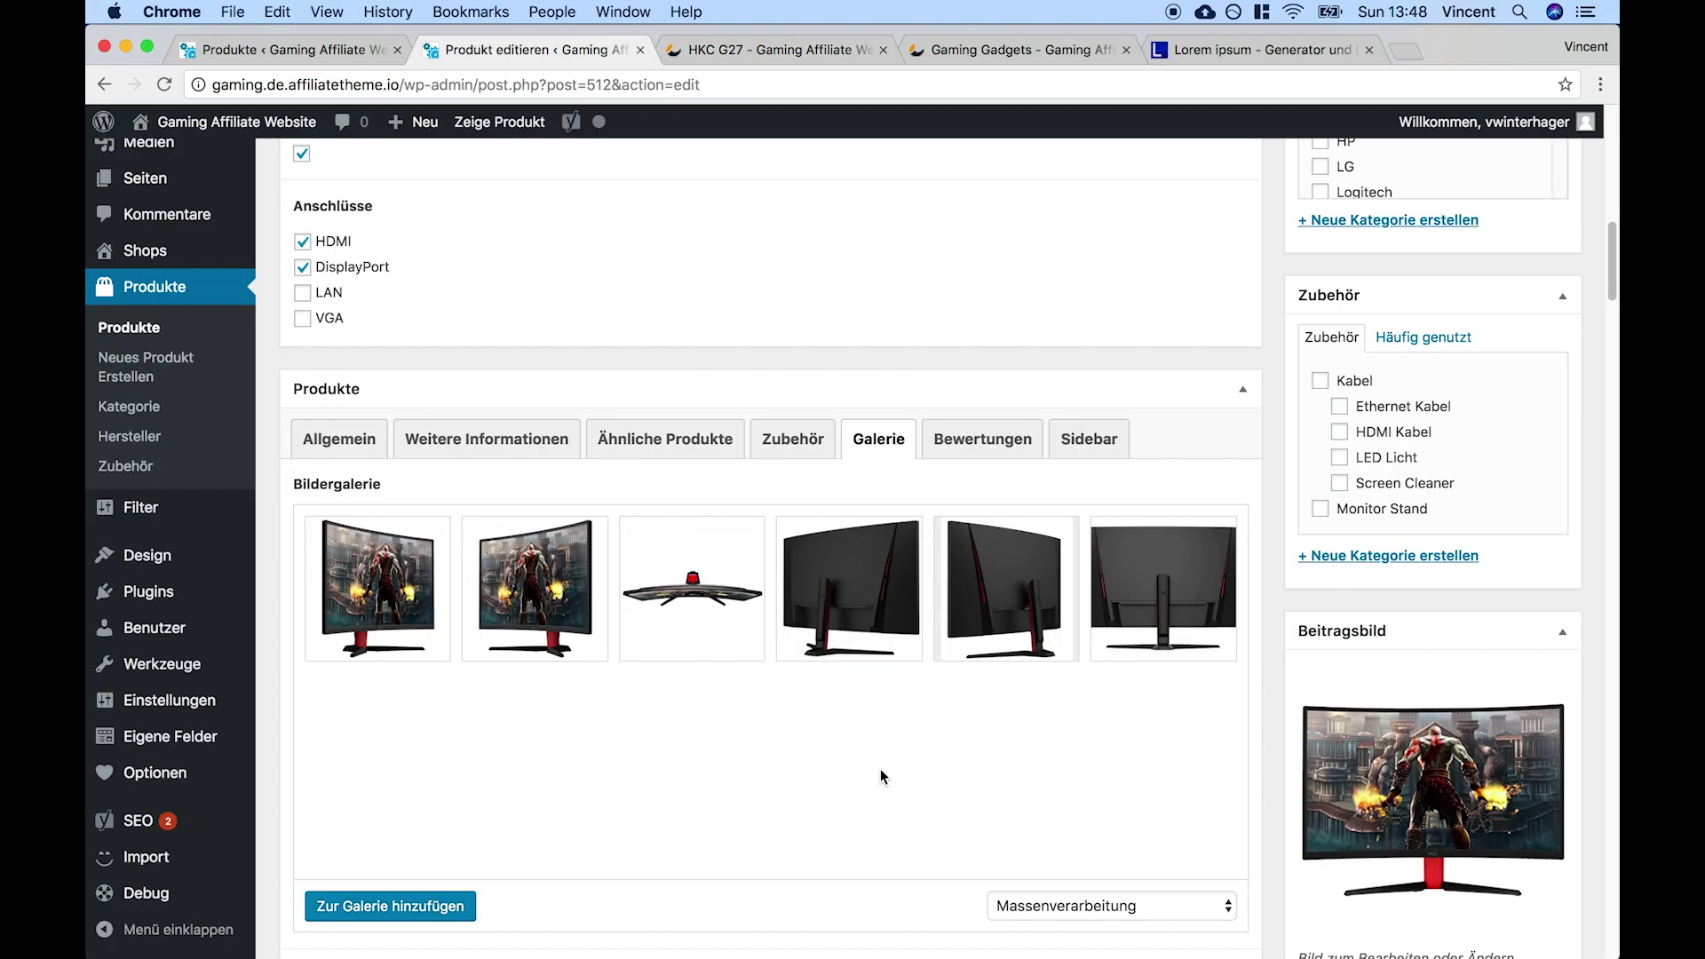
scroll(642, 819, down, 1)
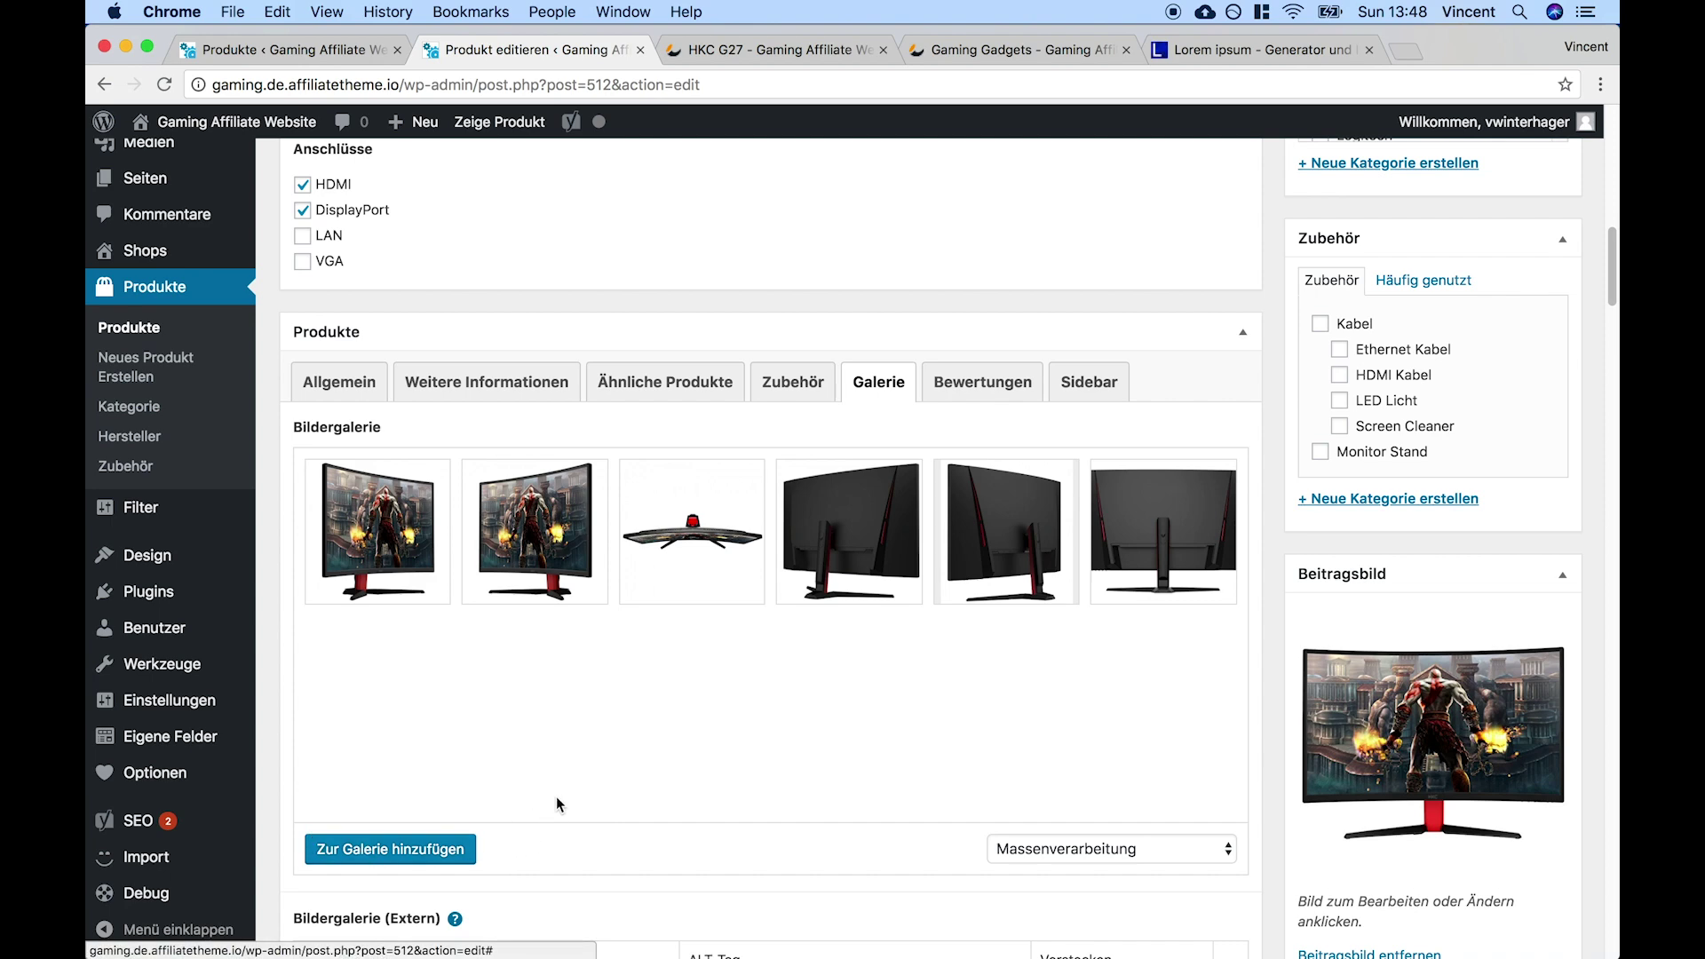
scroll(657, 797, down, 5)
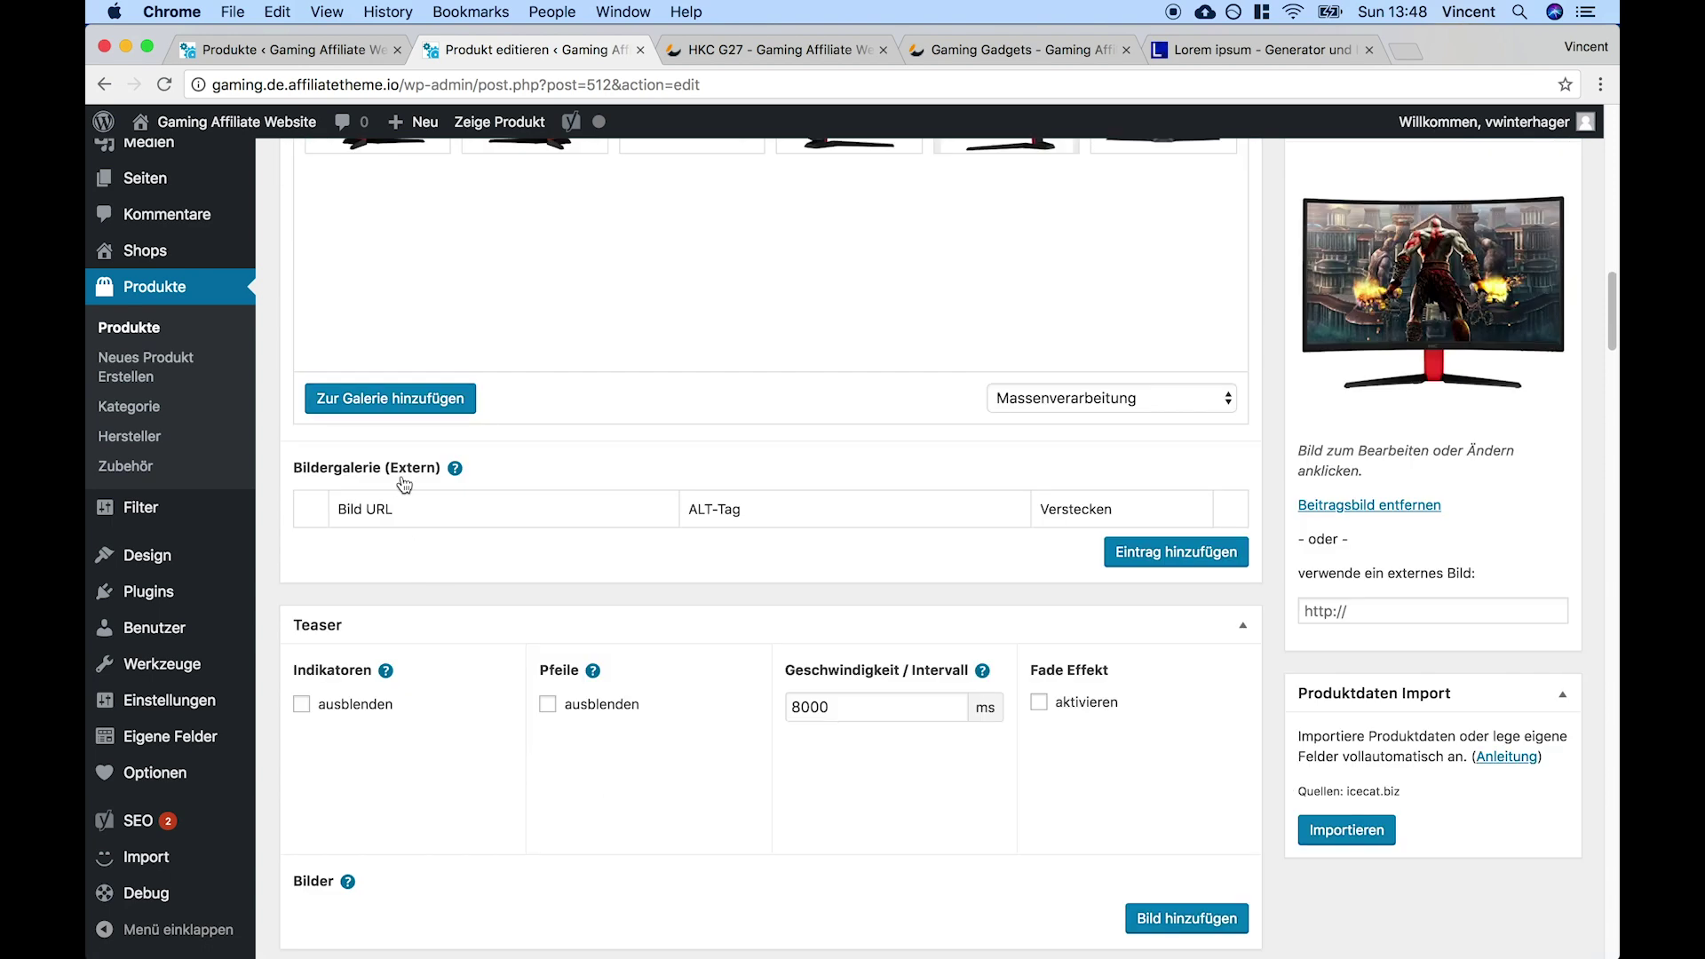
mouse_move(460, 471)
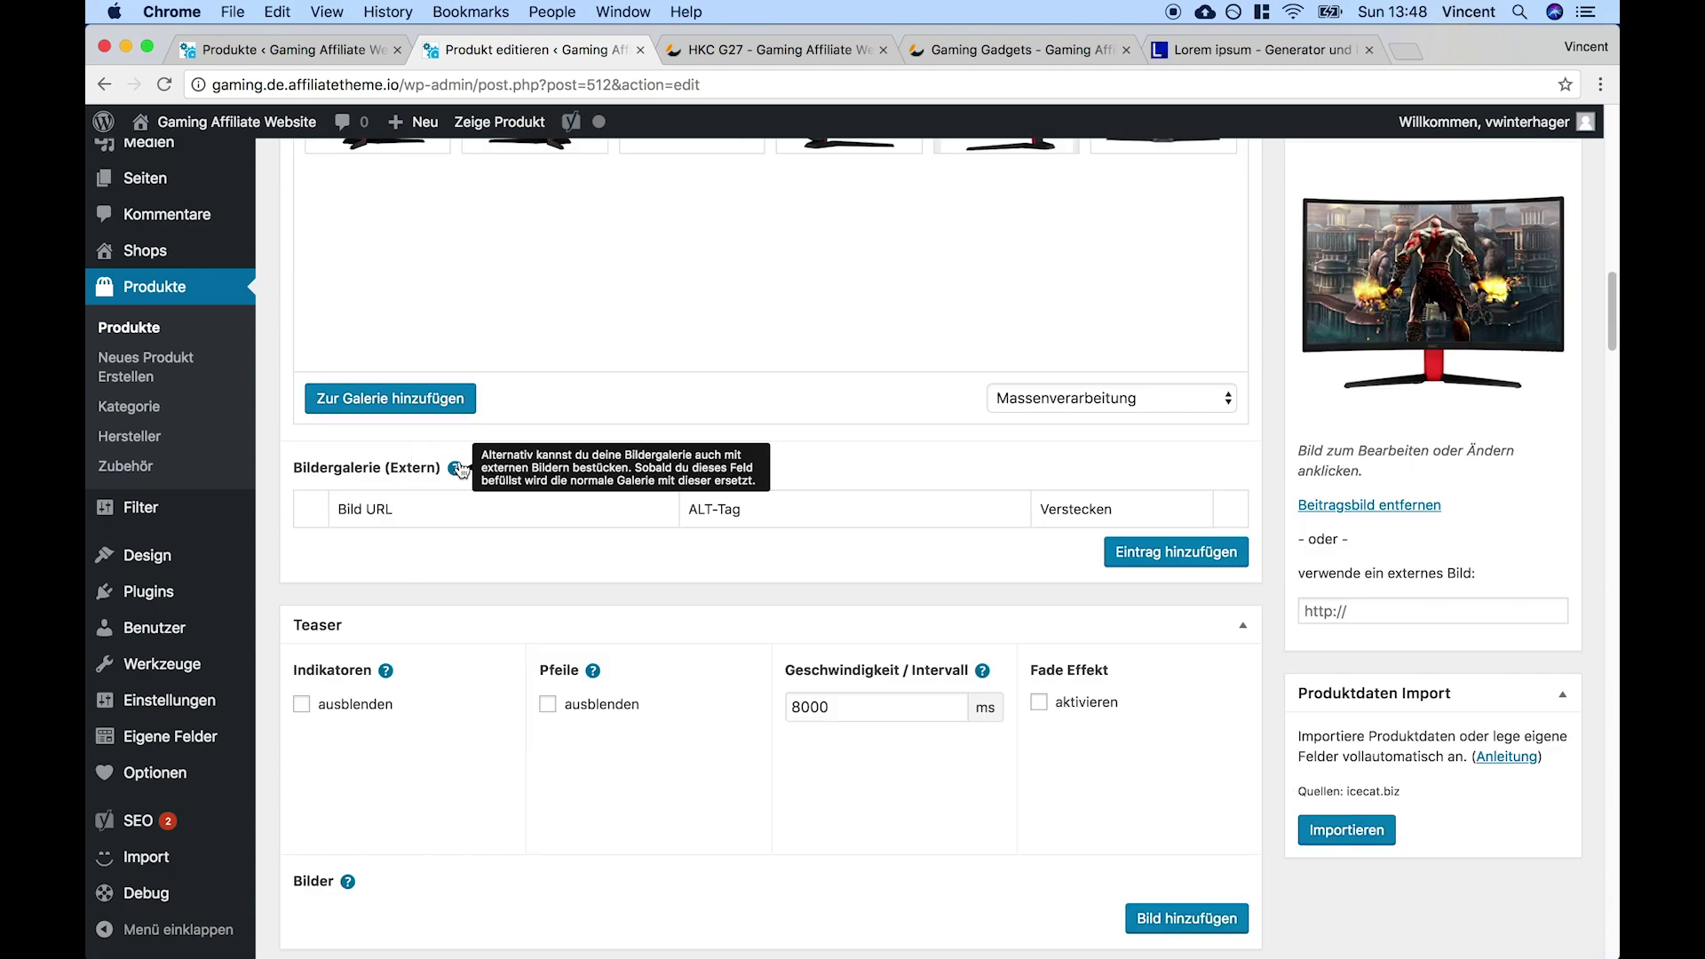
click(378, 509)
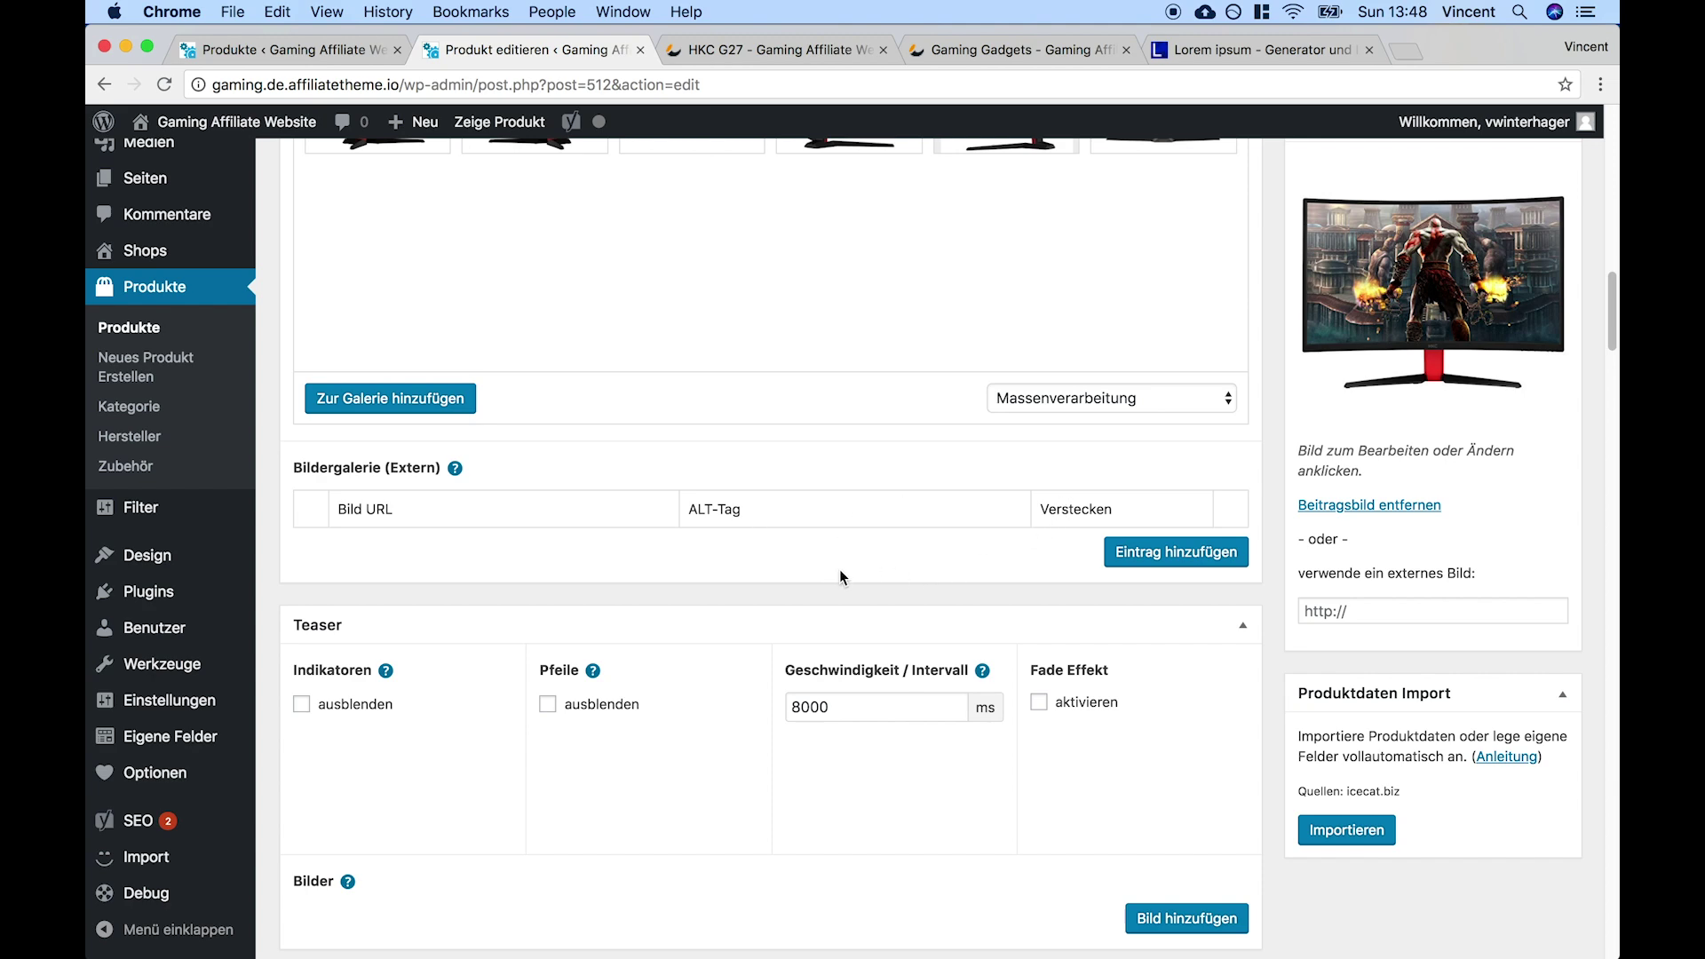
scroll(842, 572, up, 5)
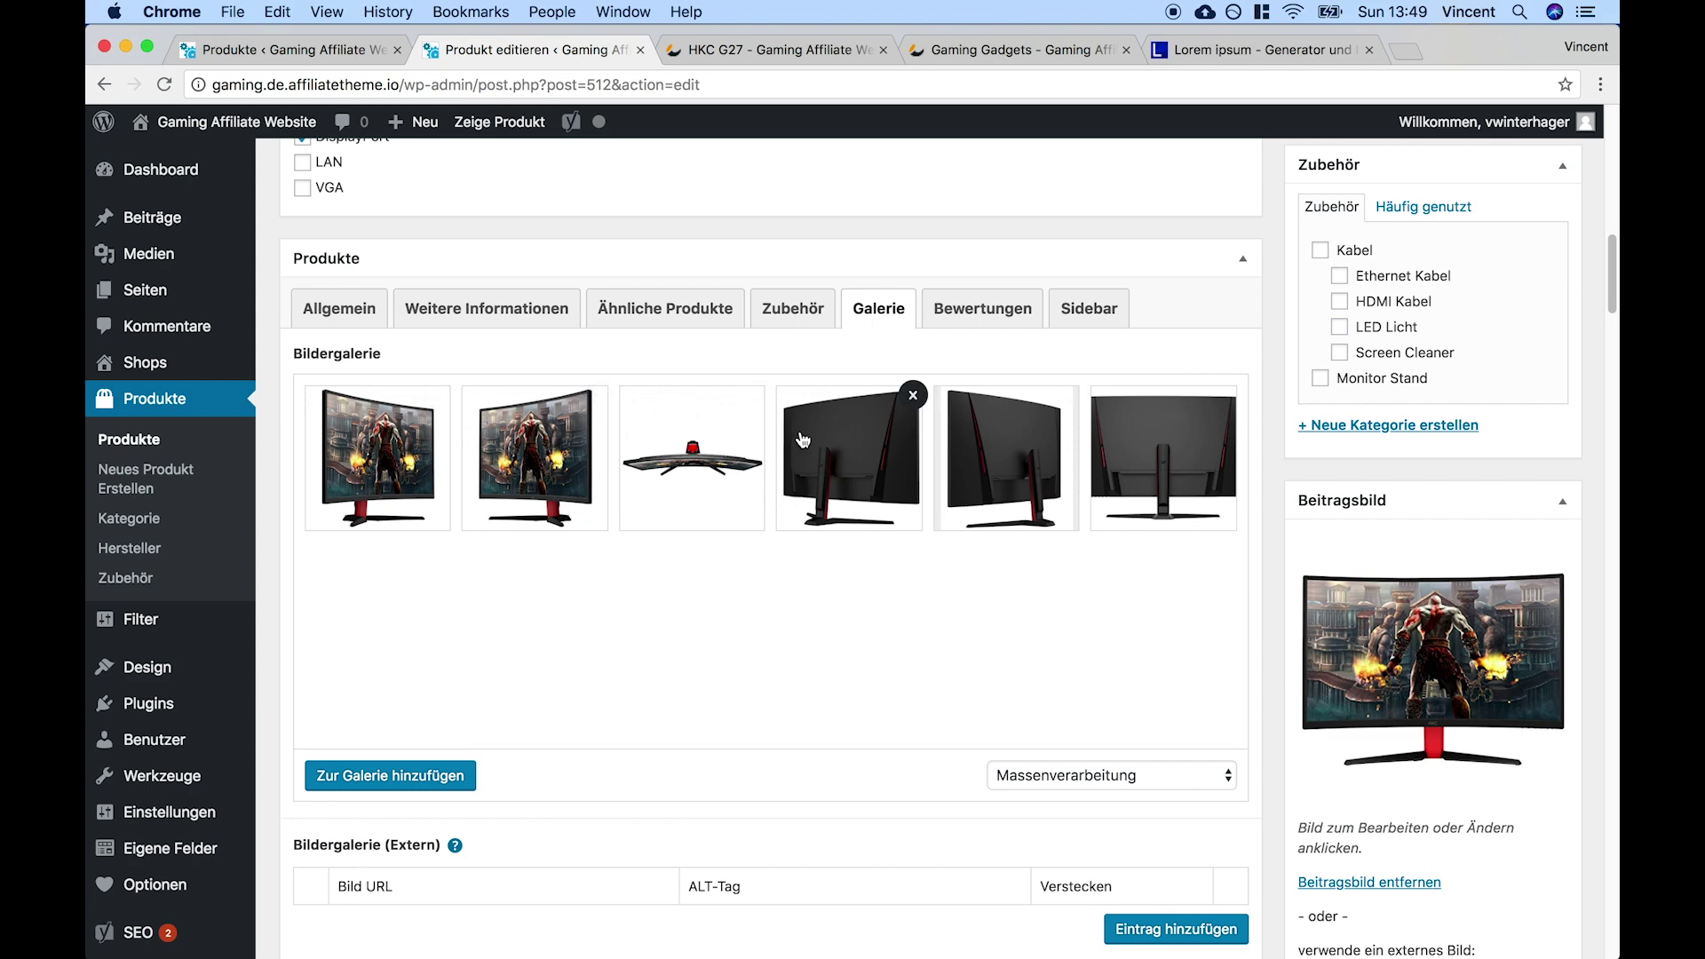
scroll(936, 465, up, 10)
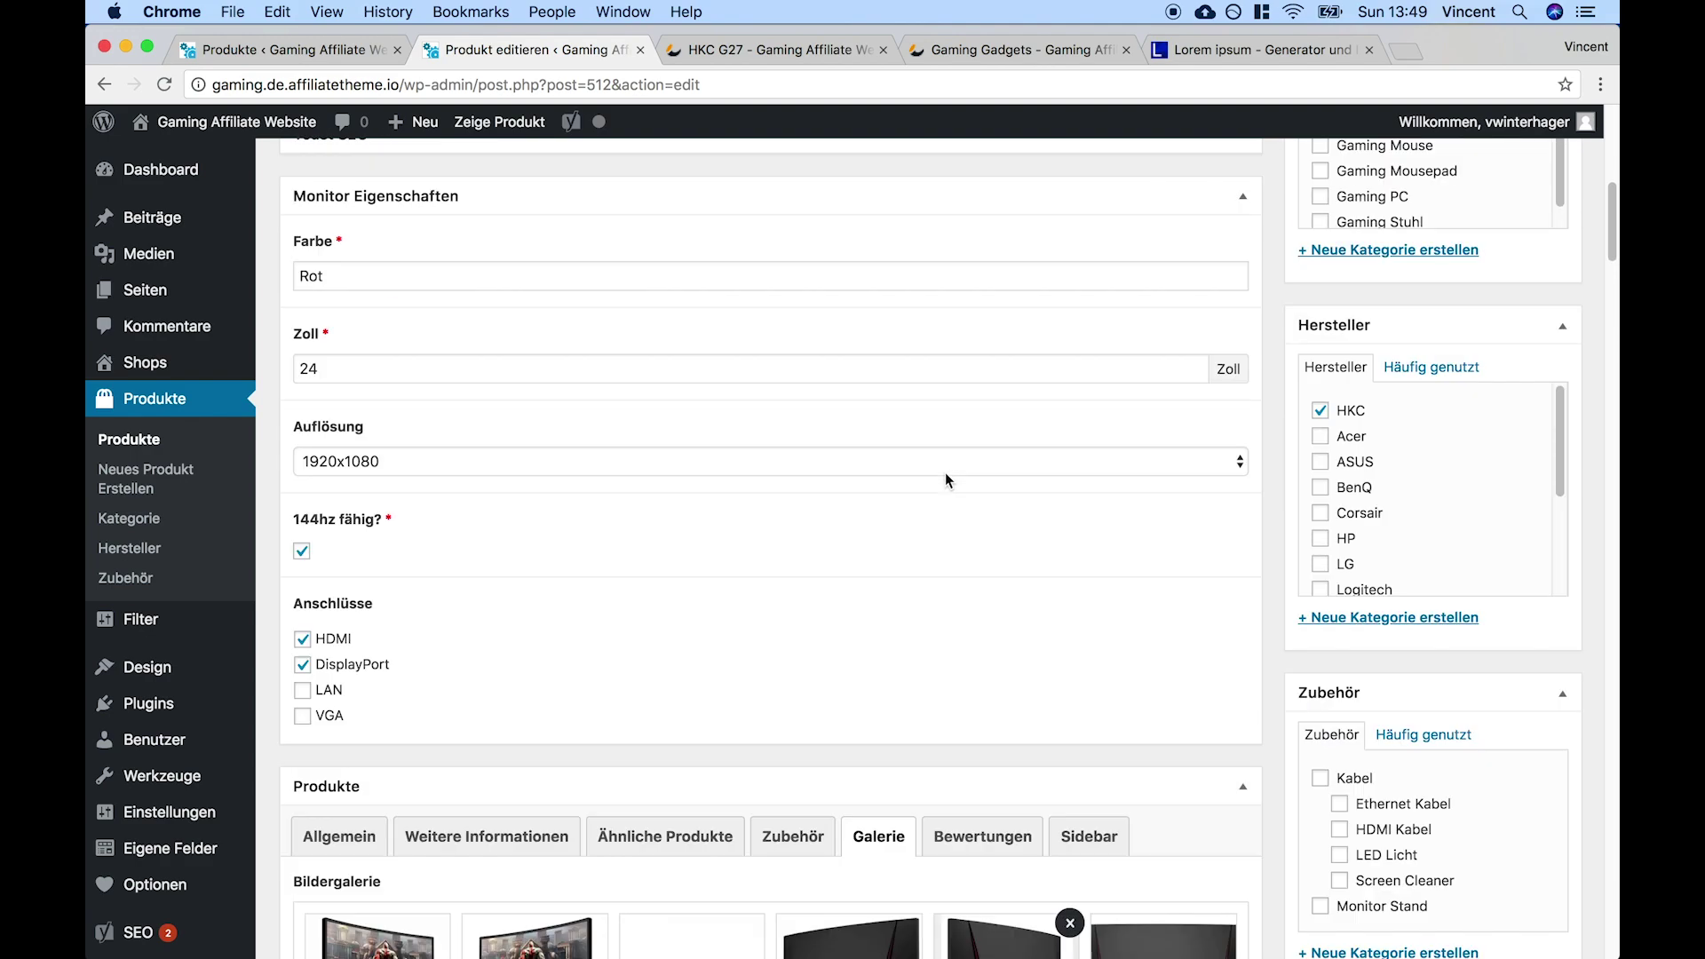
click(774, 49)
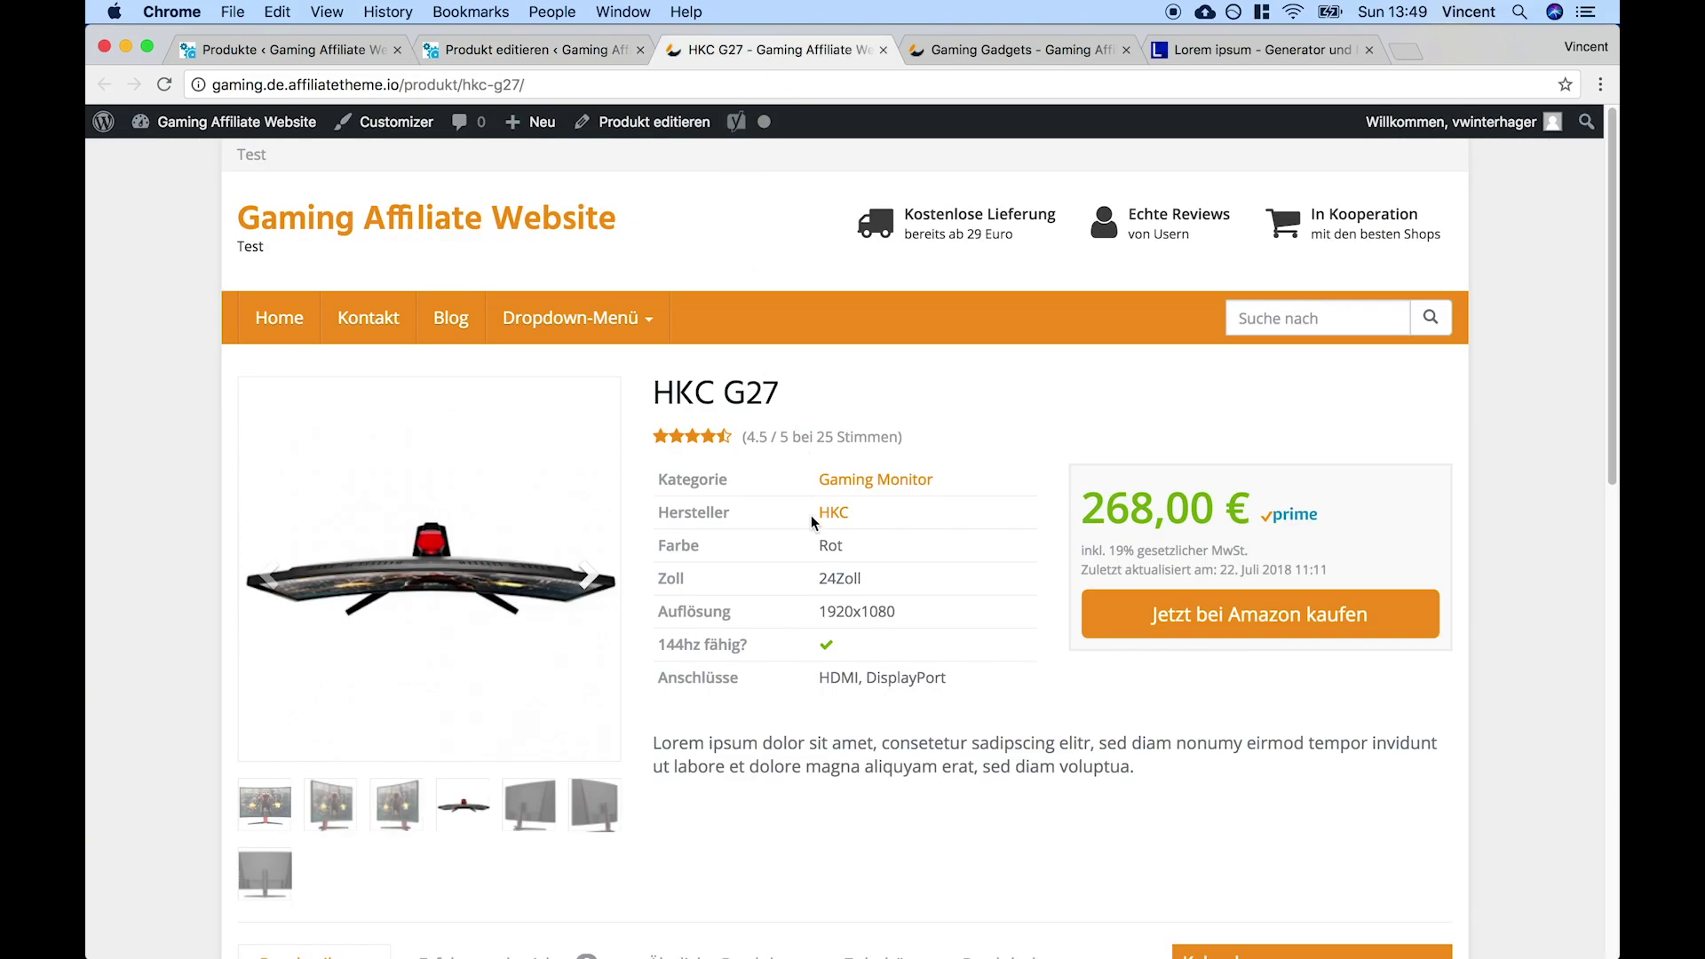
click(582, 49)
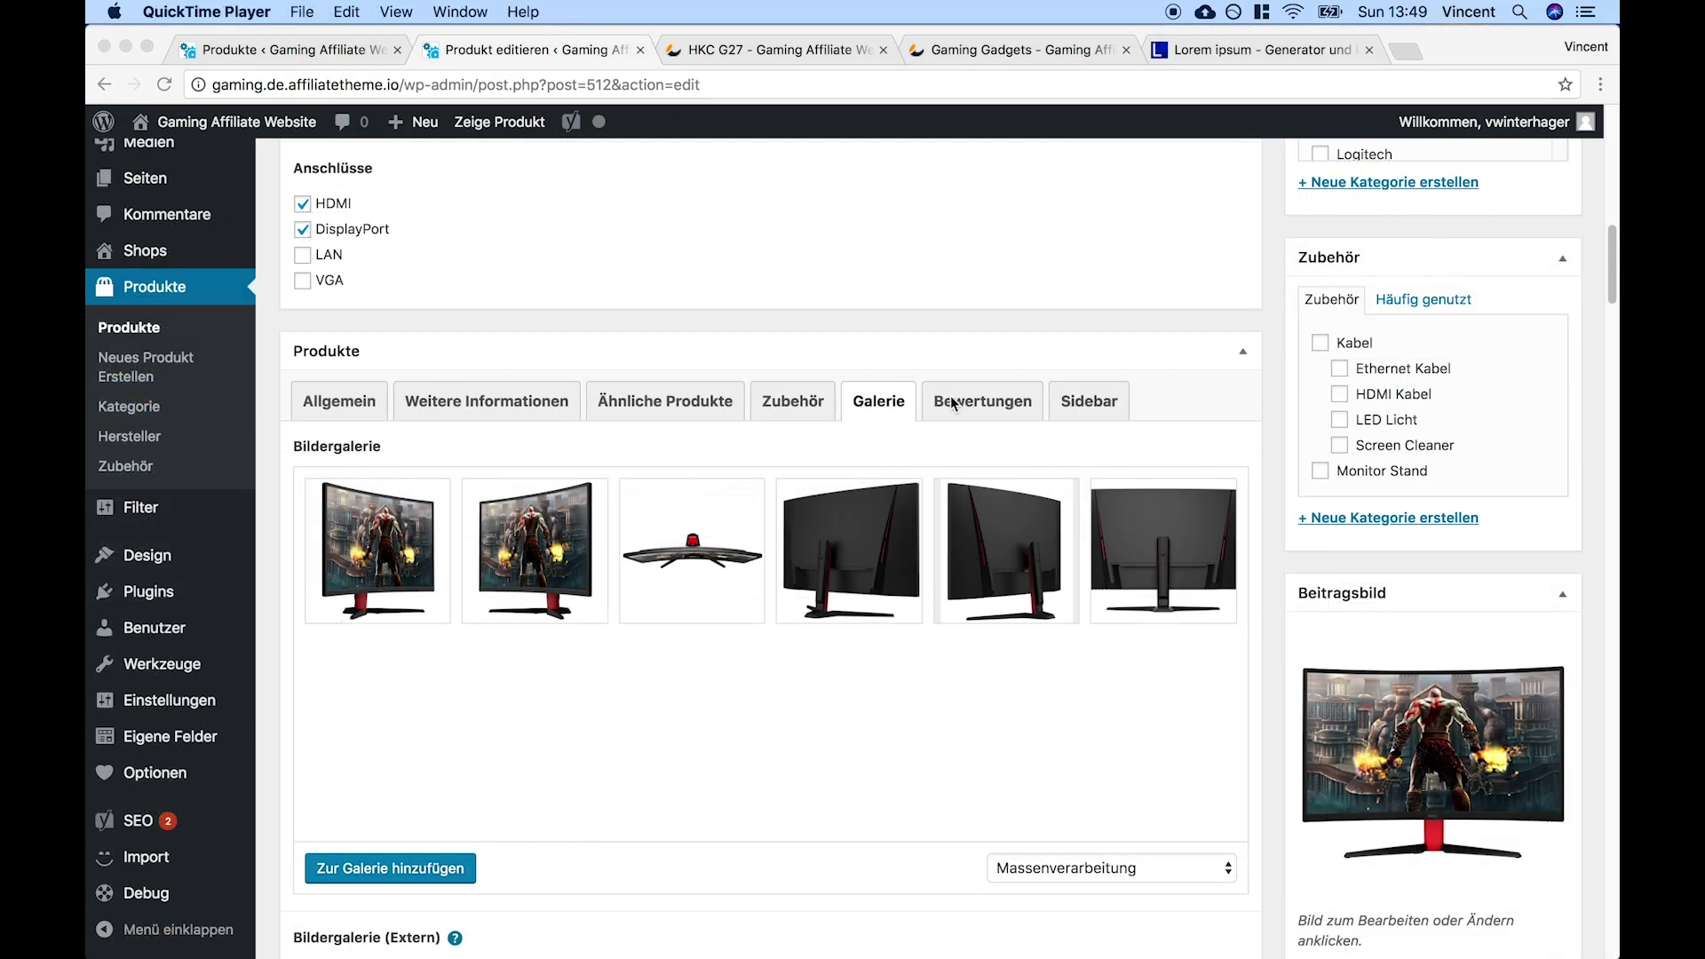
Open the product's Bewertungen settings, preview the 0-x Punkte style's fields, and return the style to 0-100%
click(974, 402)
click(974, 402)
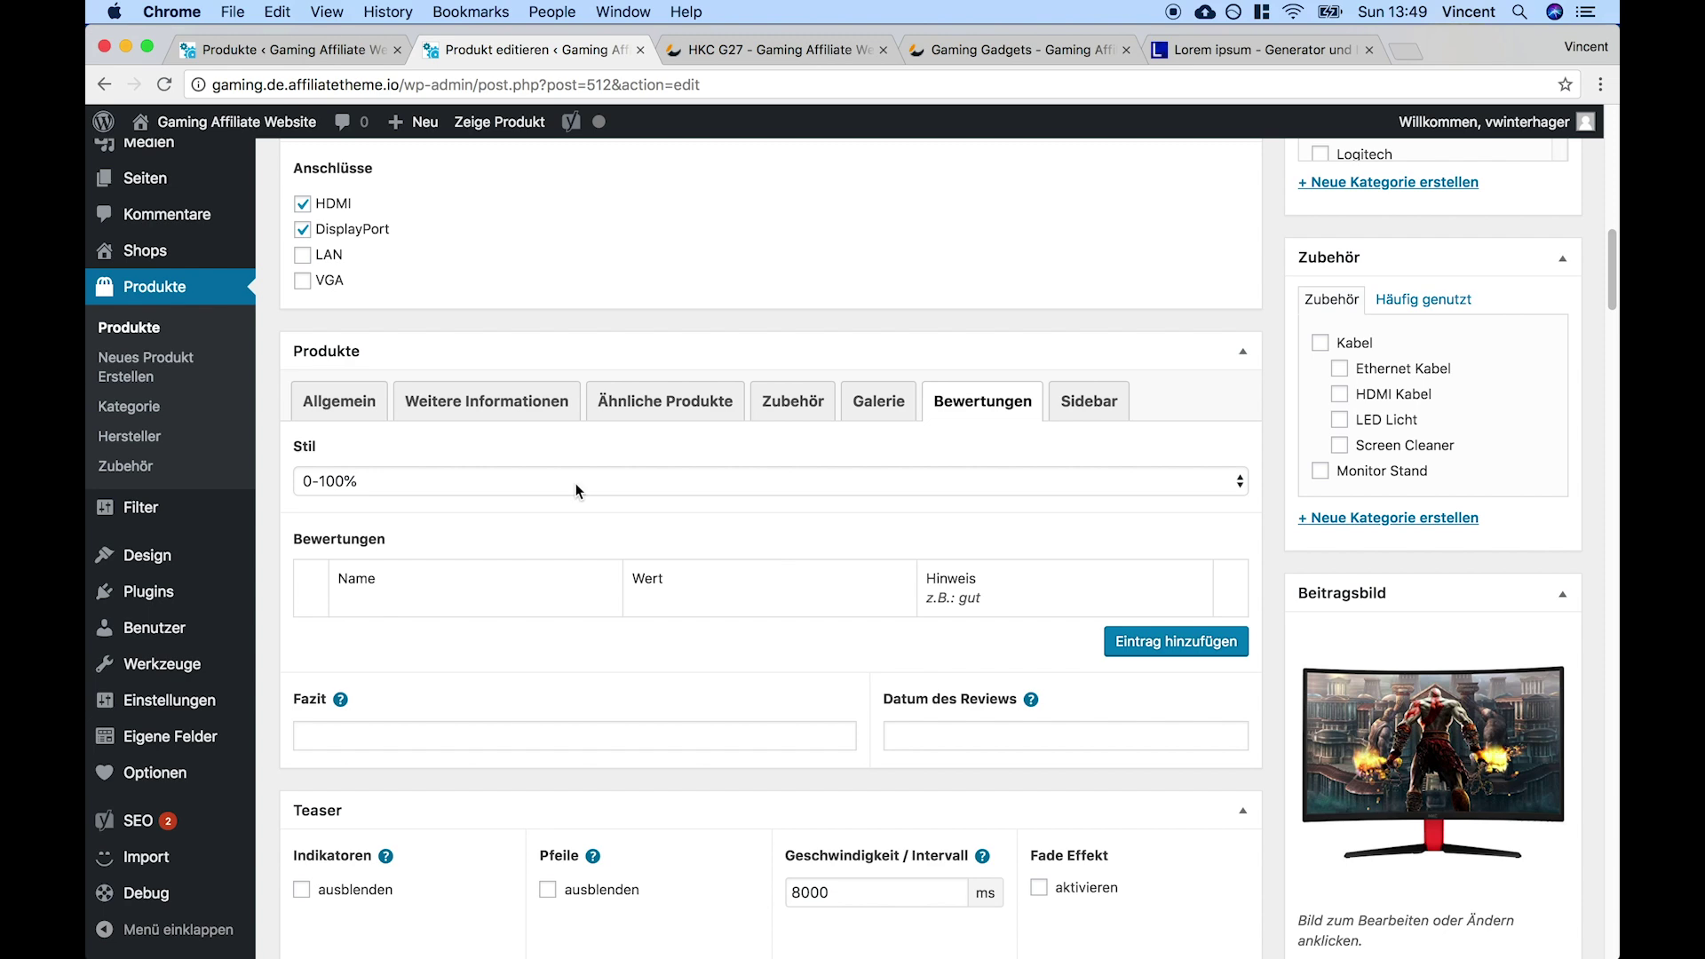
click(462, 479)
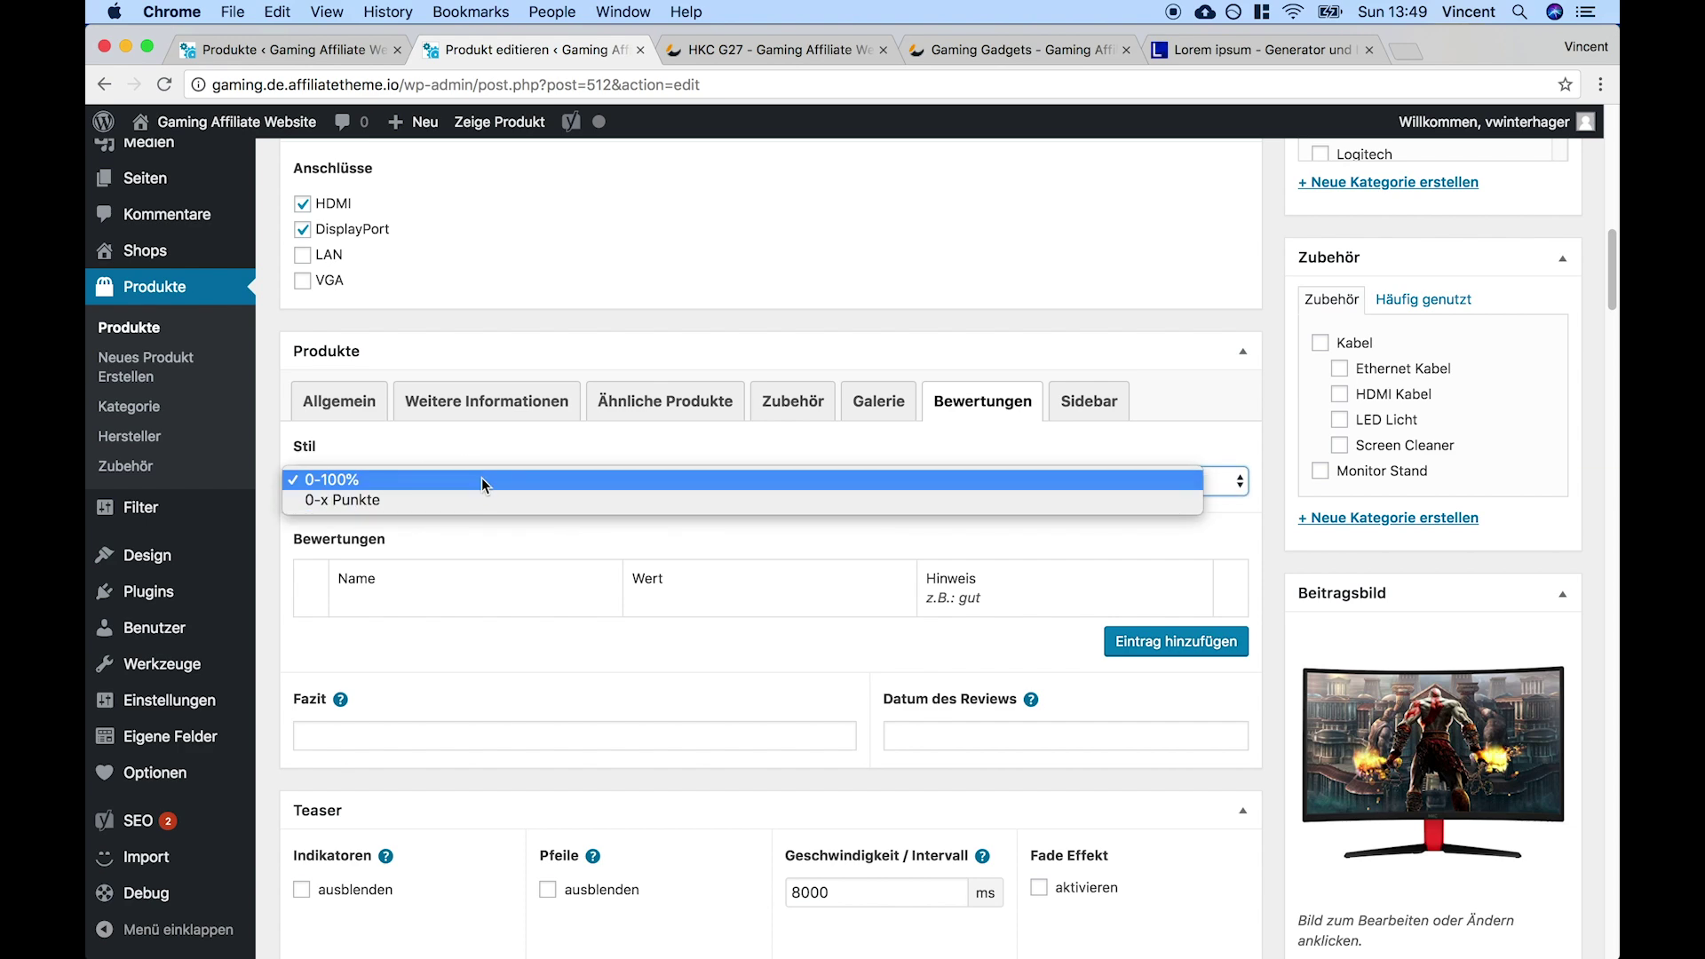
click(433, 500)
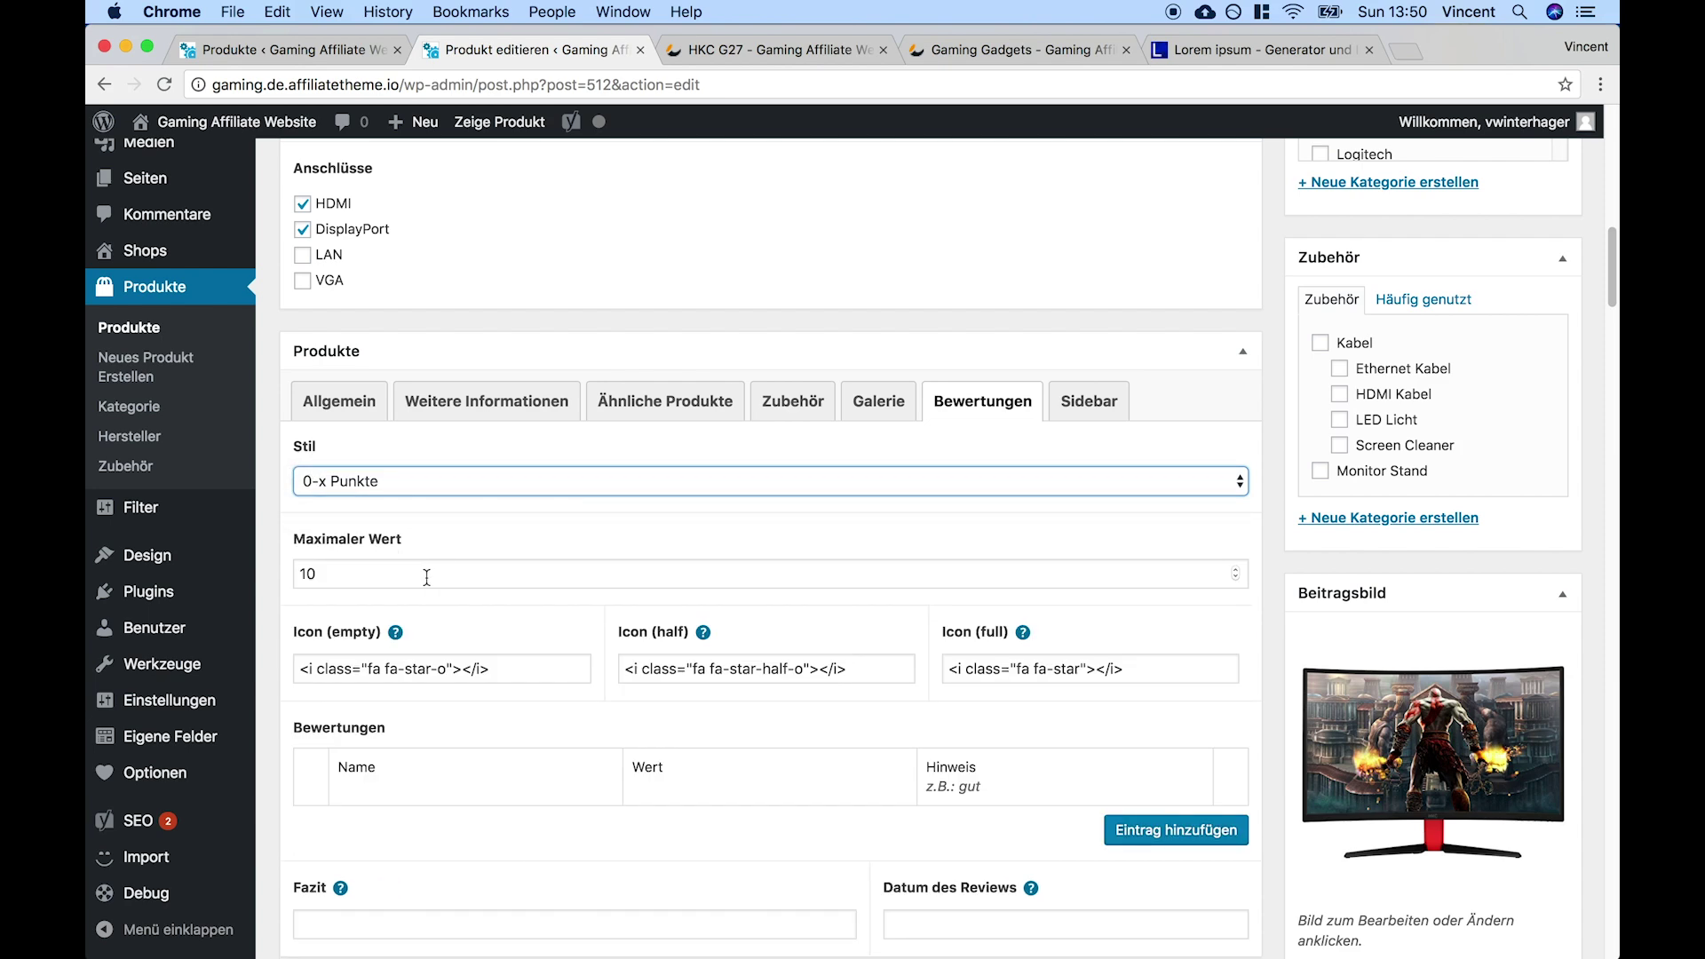
click(422, 480)
click(426, 460)
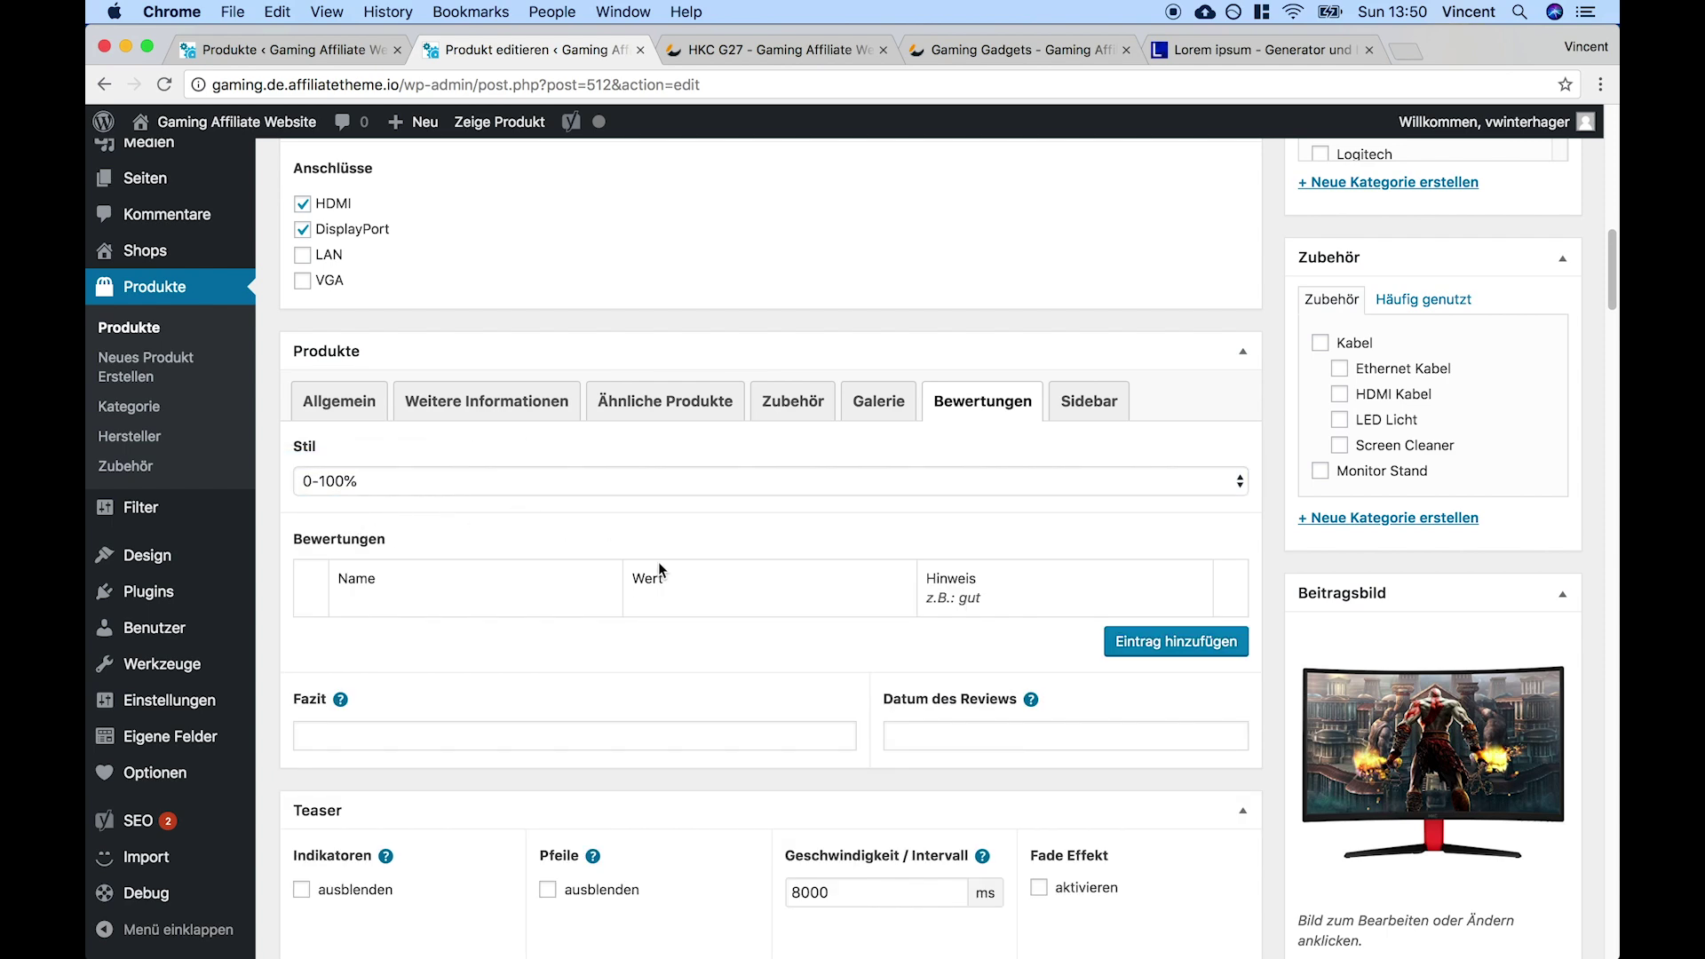
Add a rating entry named "Verarbeitungsqualität" with the value 80% and the note "Gute Verarbeitung"
click(1134, 651)
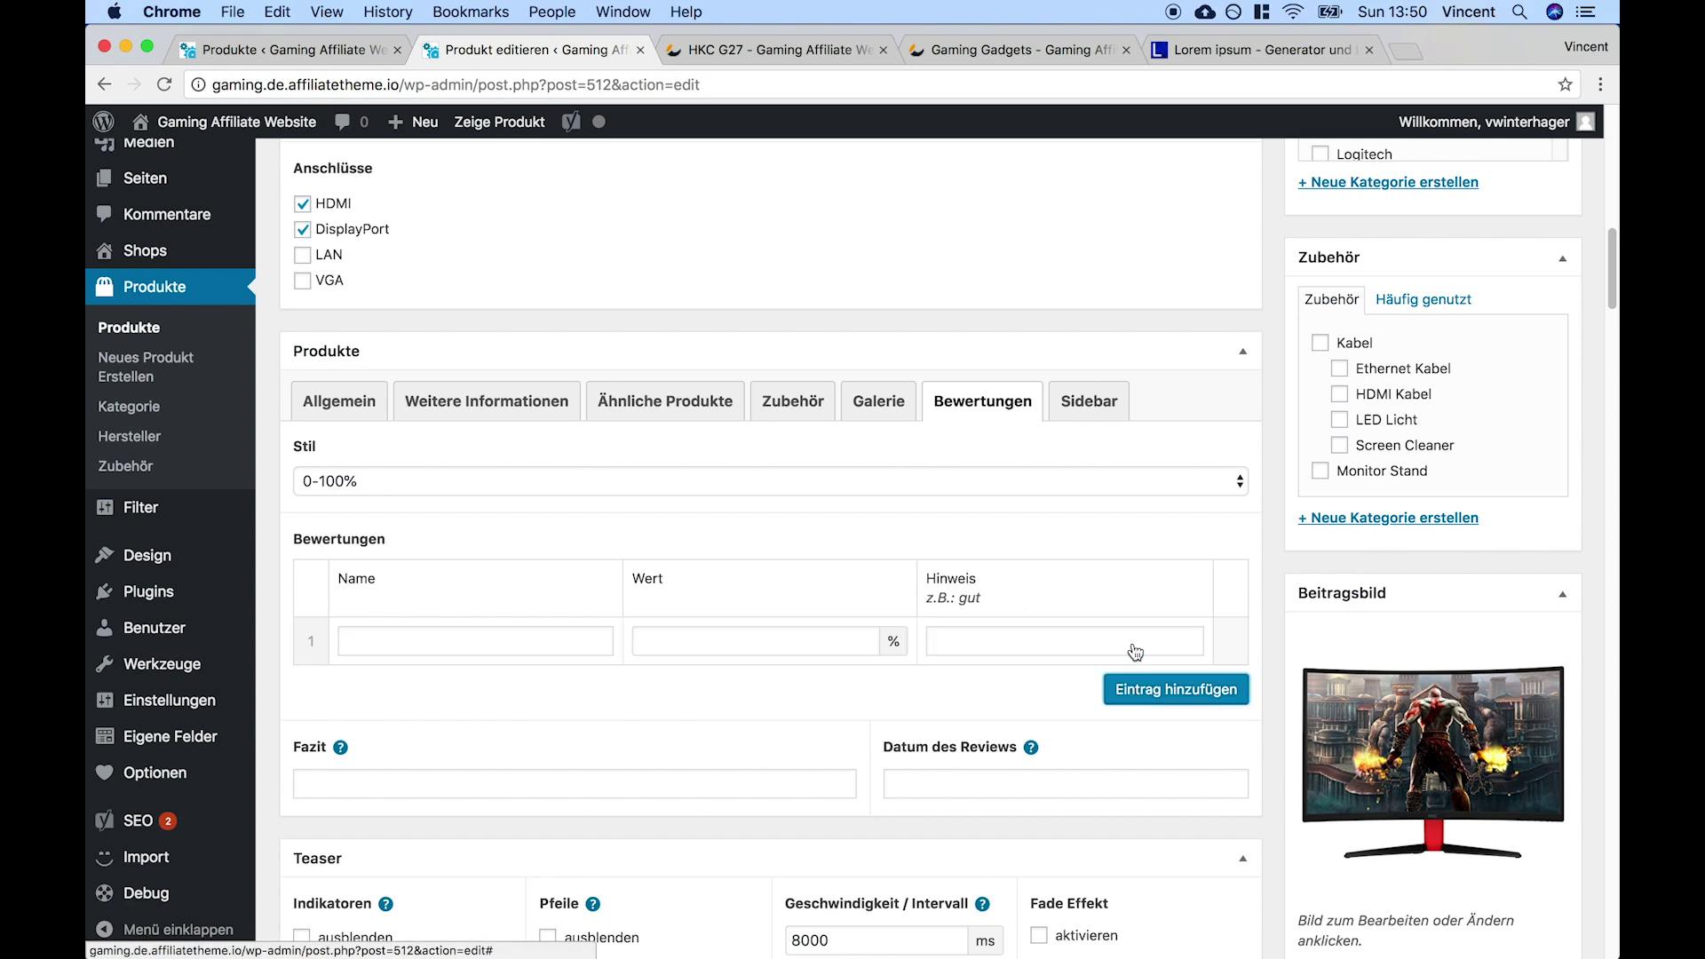
click(407, 647)
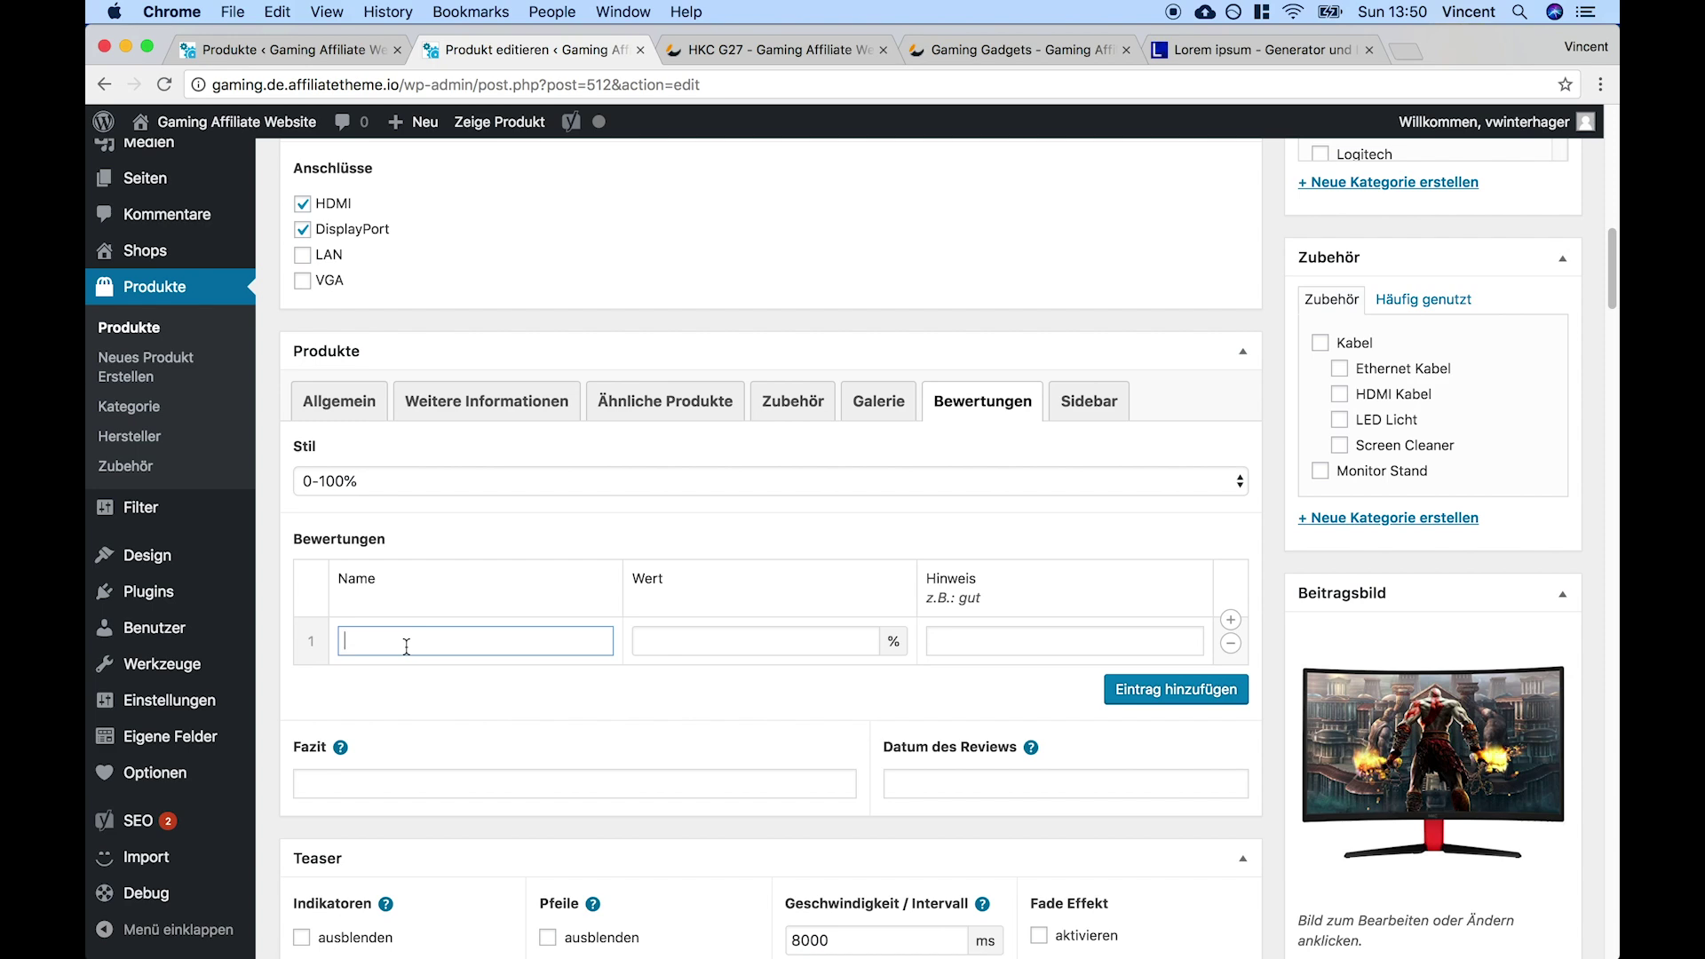
text(Verarbe)
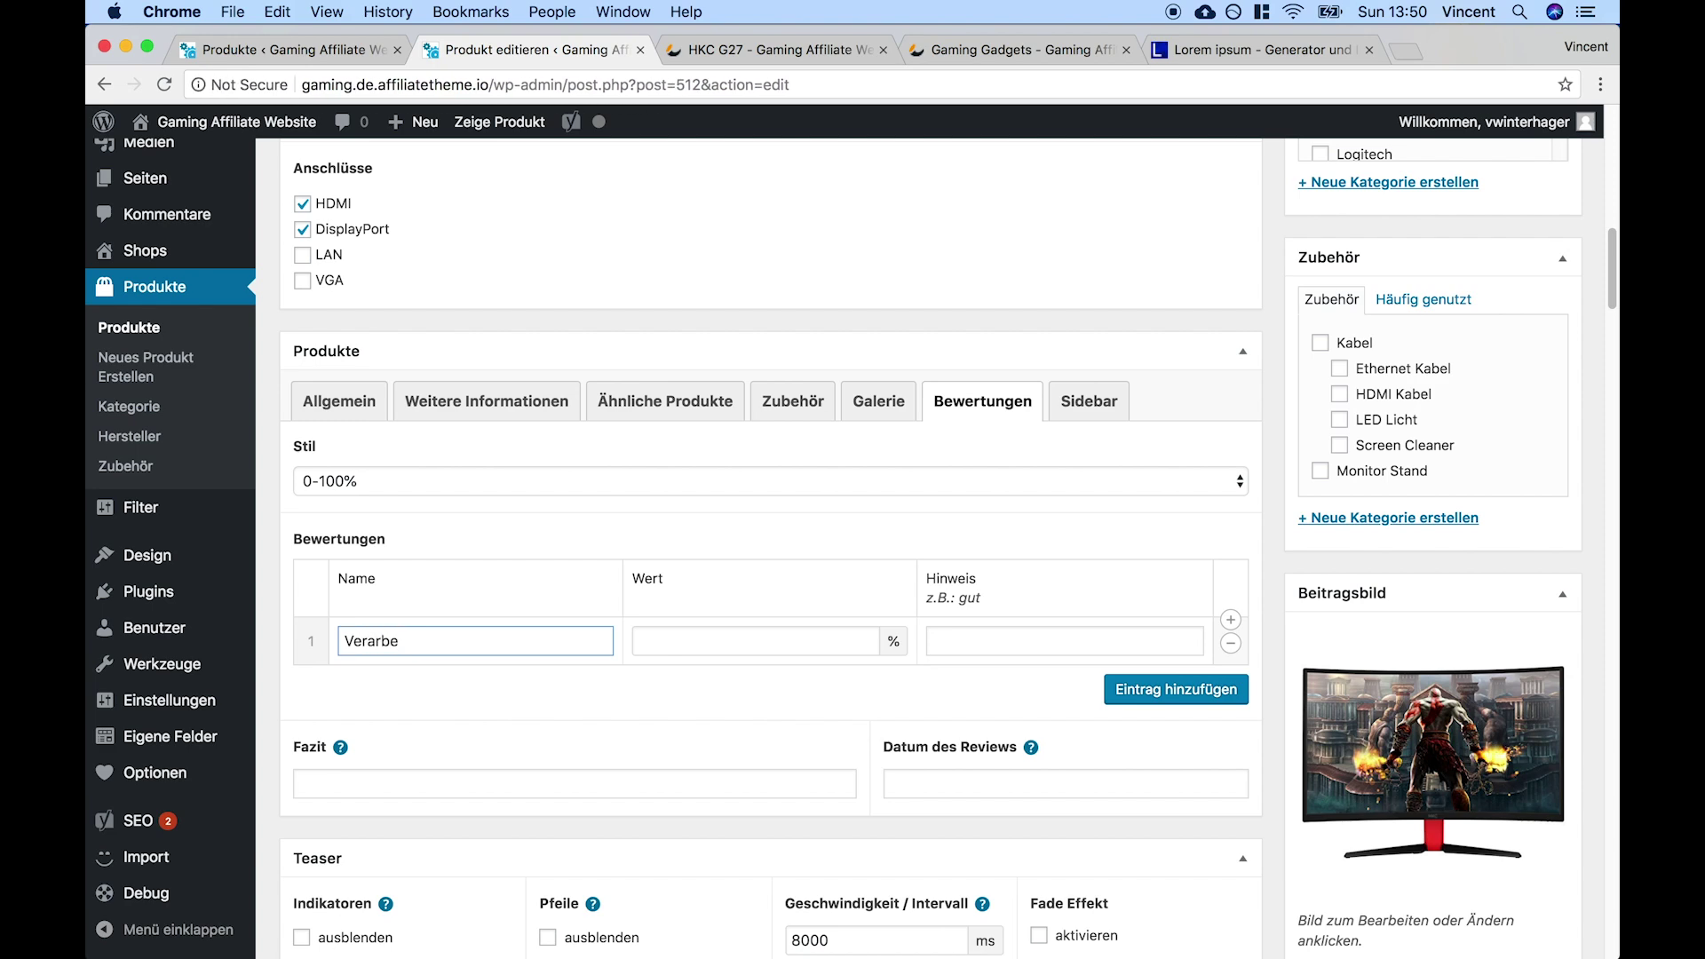
text(itungsqualität)
key(Tab)
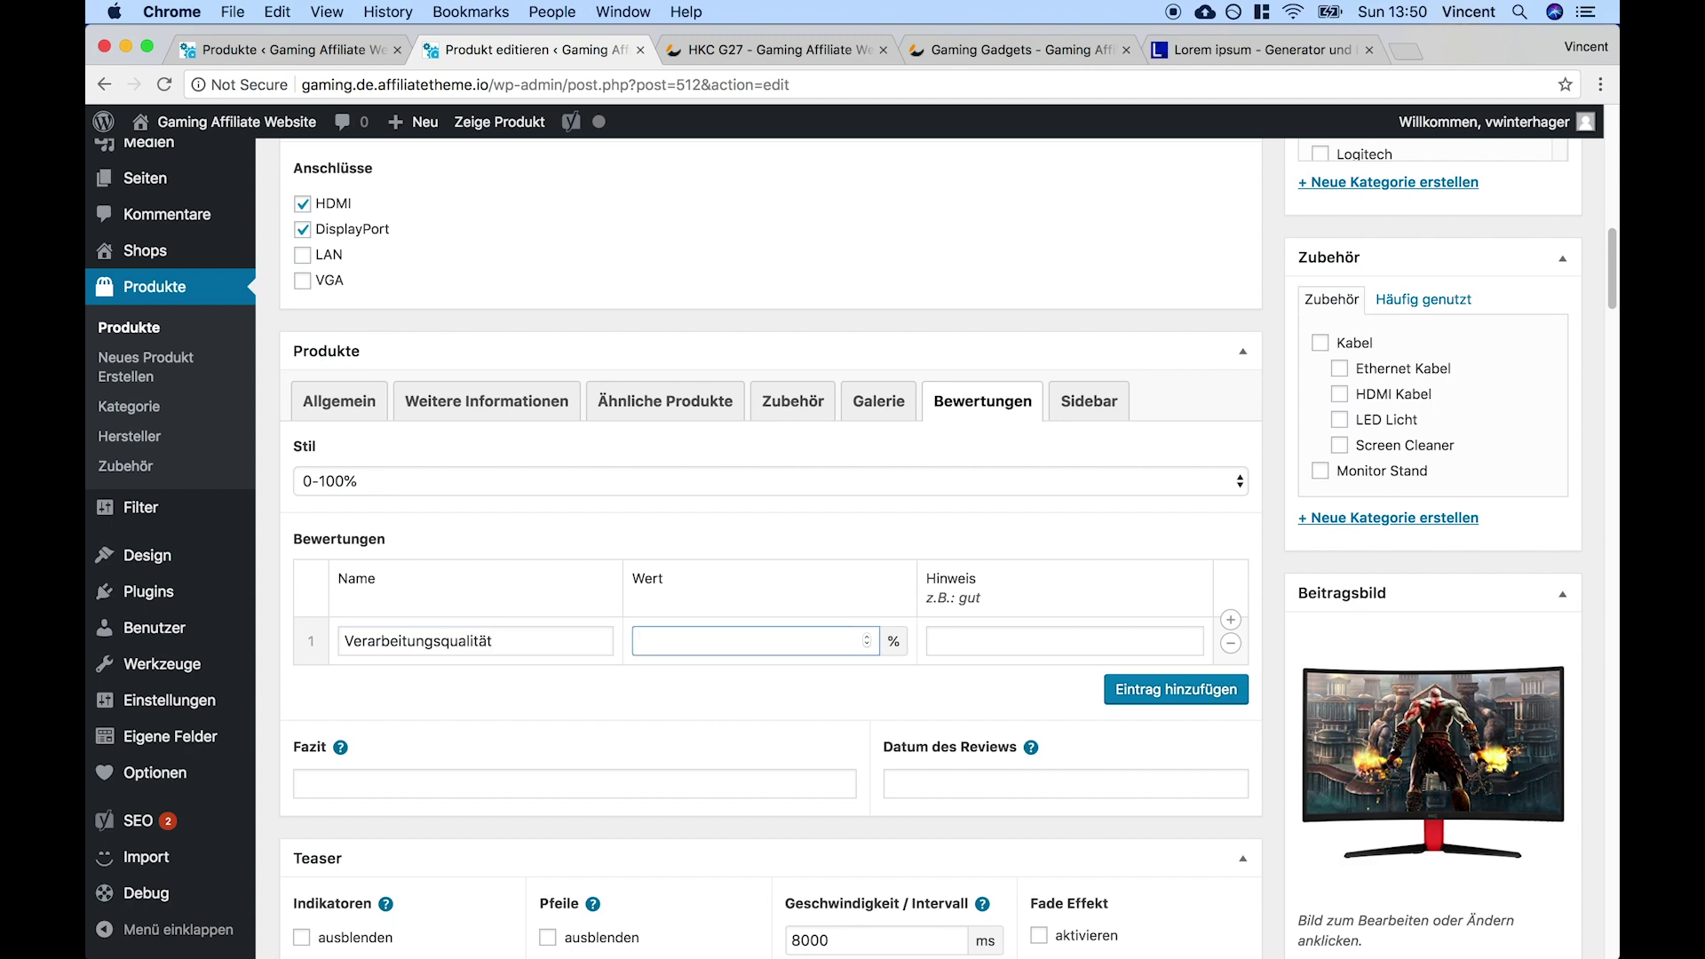
text(80)
key(Tab)
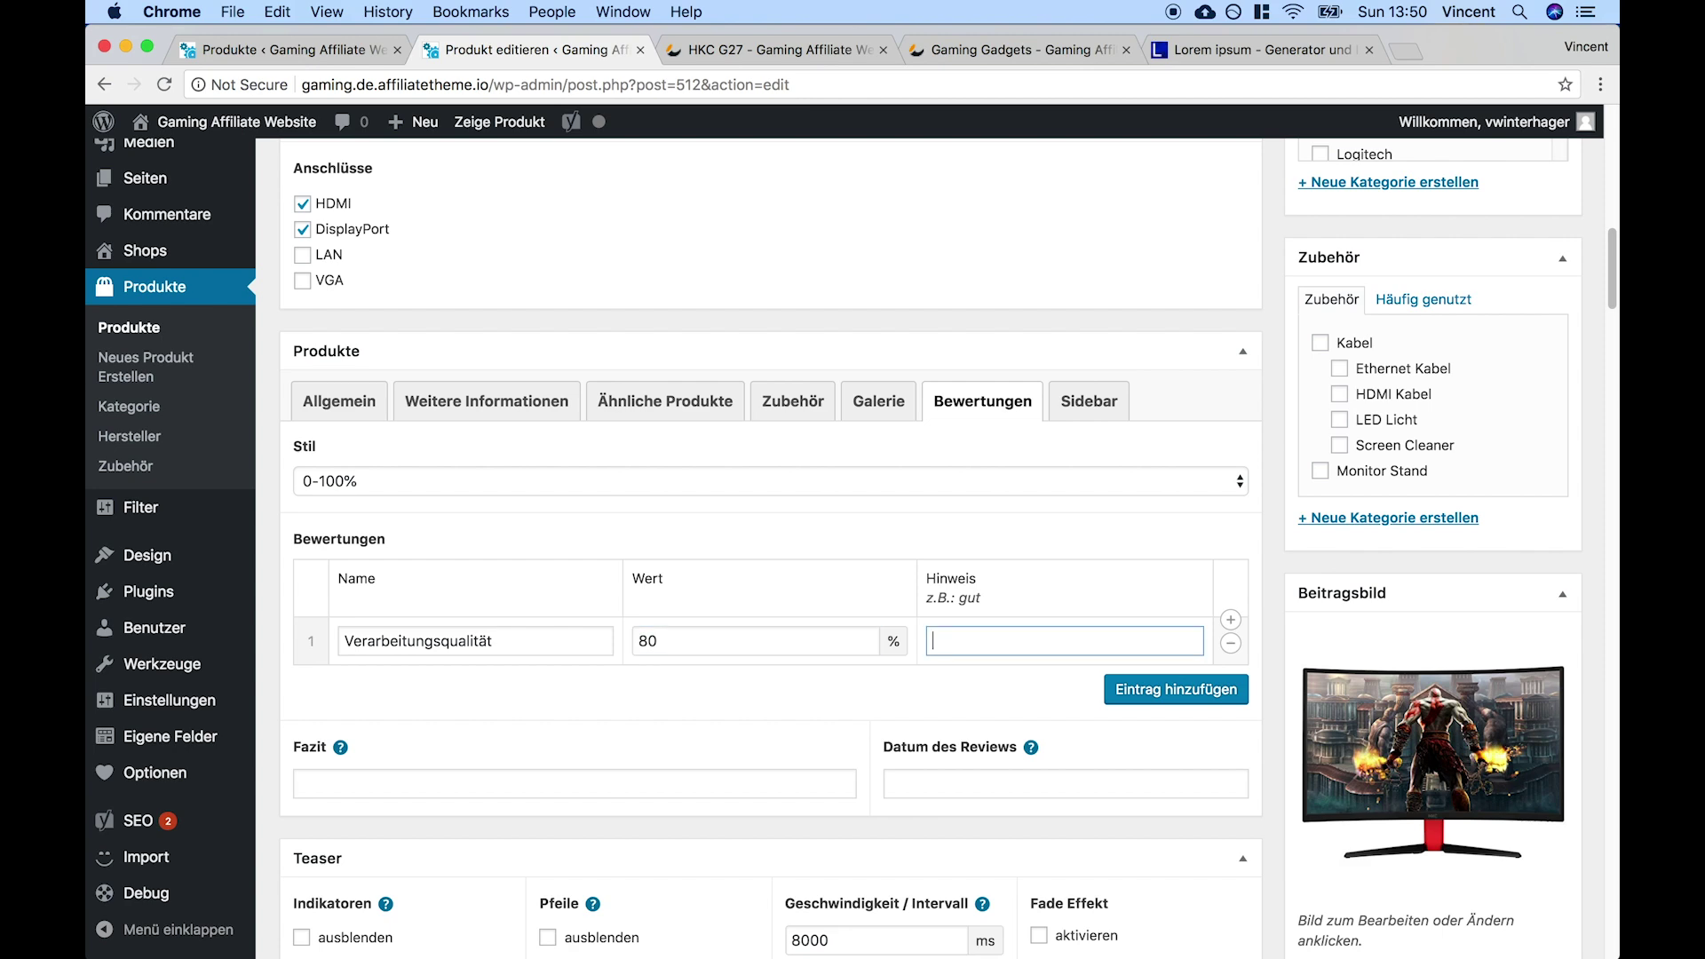
text(Gute Verarbeitung)
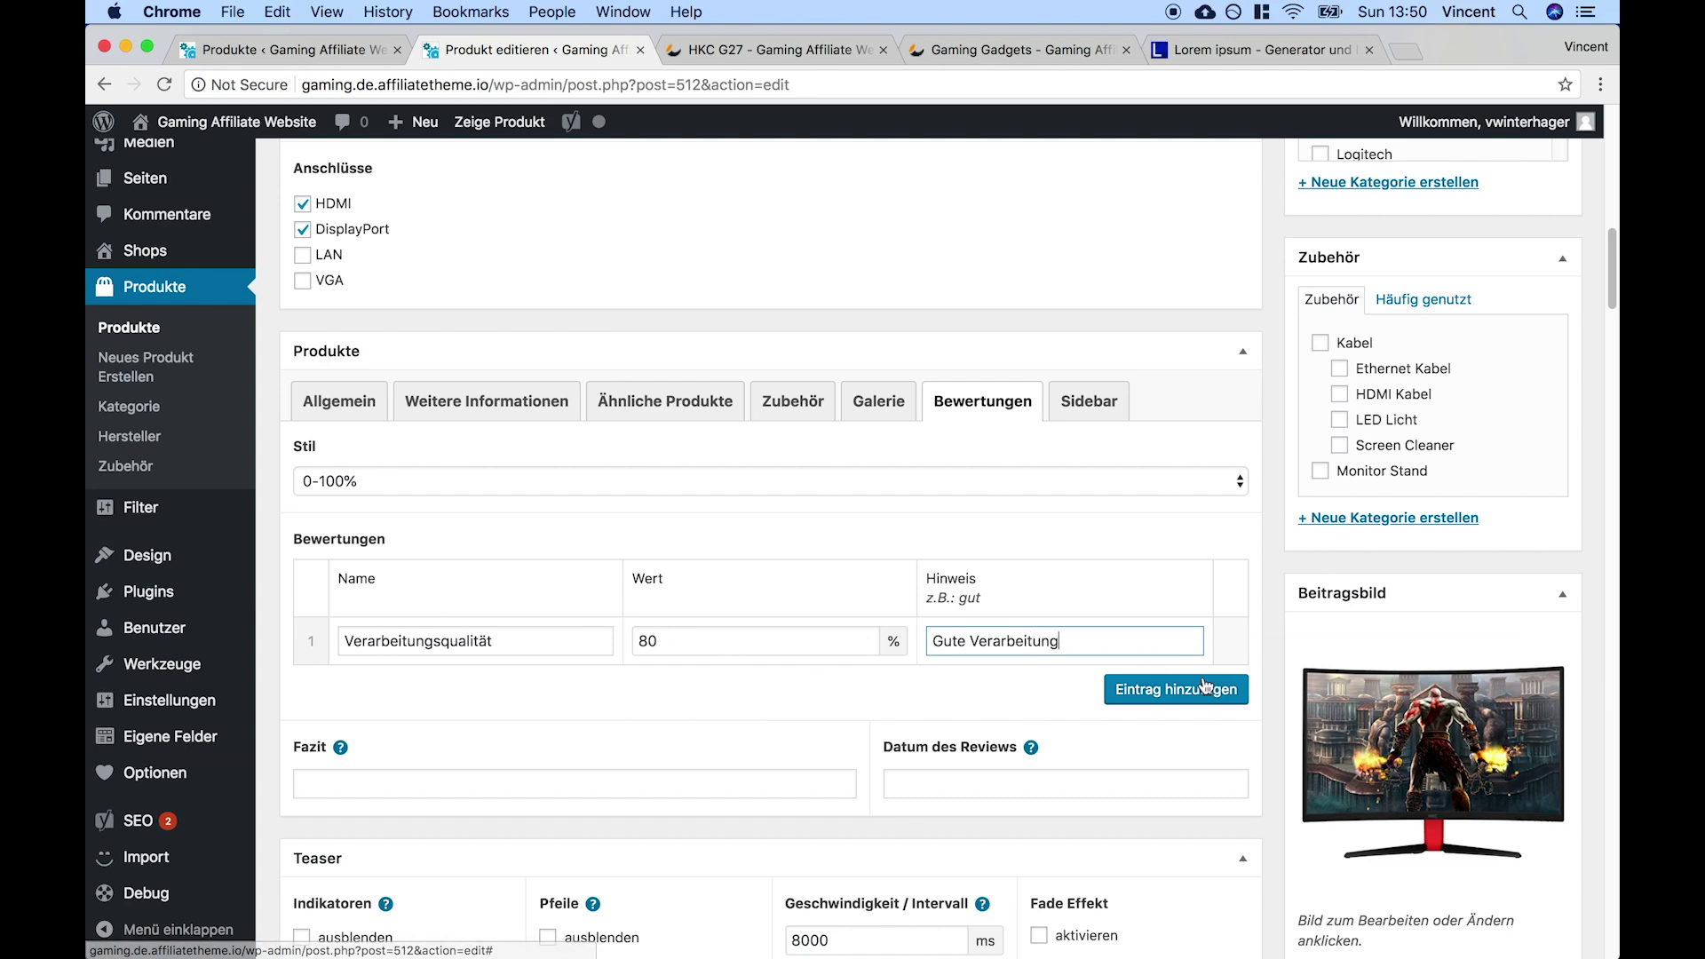
Add a second rating entry named "Auflösung" with the value 50% and the note "Auflösung i.O."
click(1172, 689)
click(478, 681)
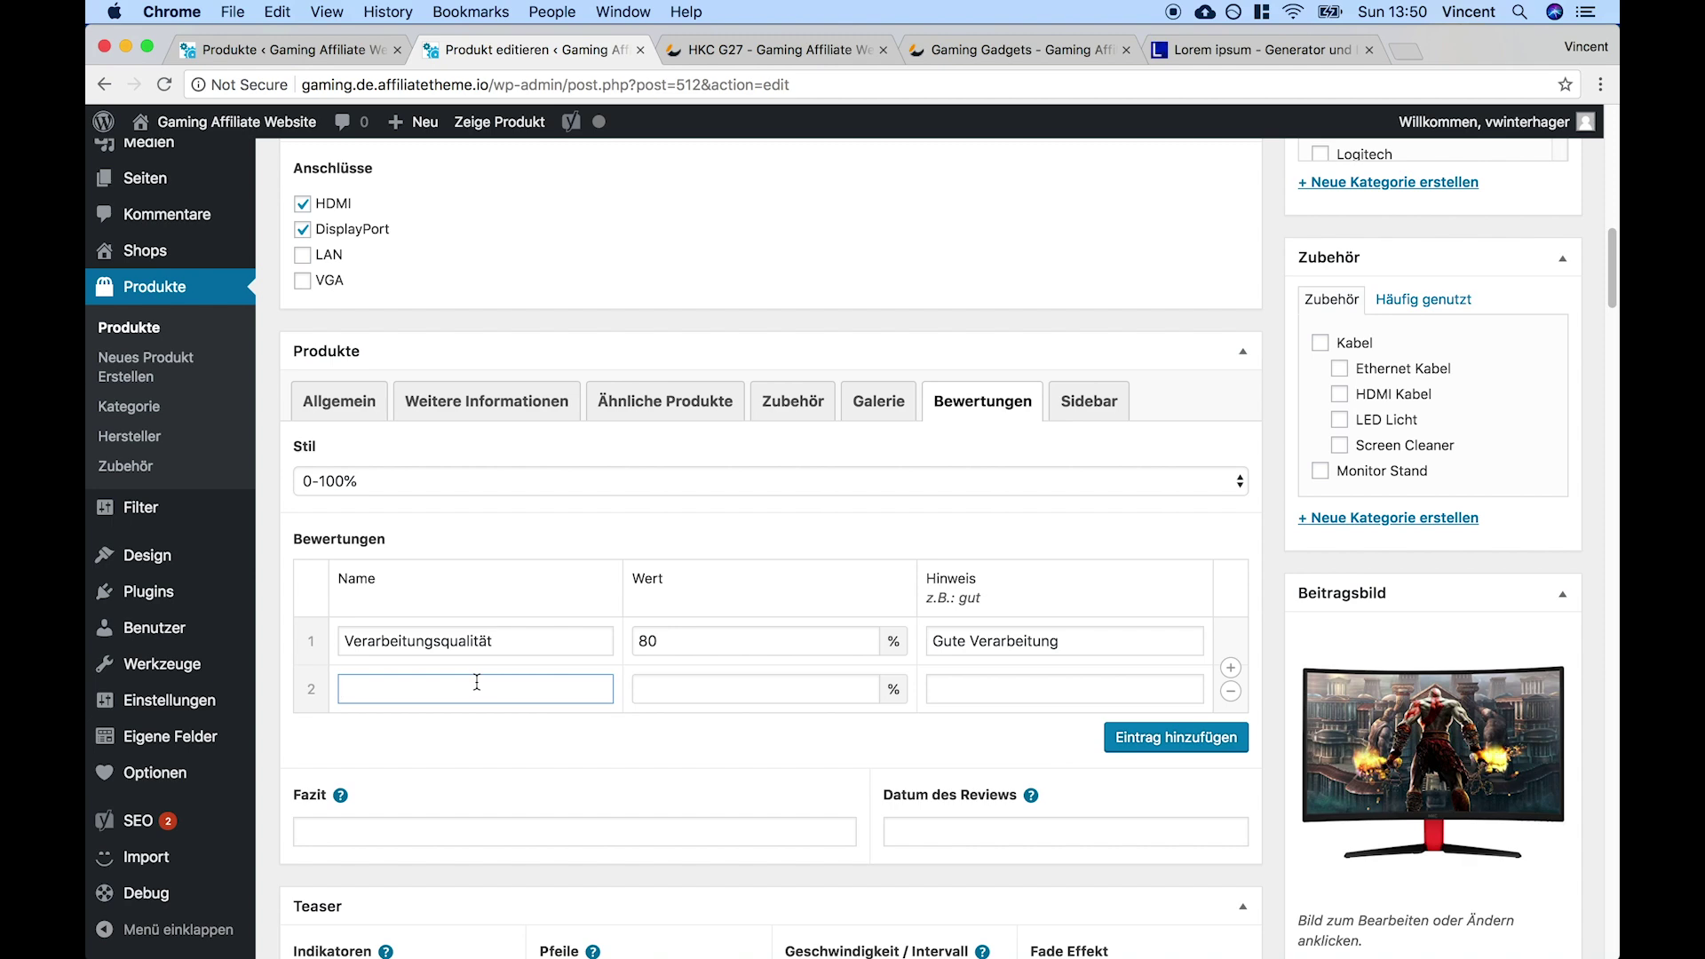
text(Aufk)
text(lösung)
key(Tab)
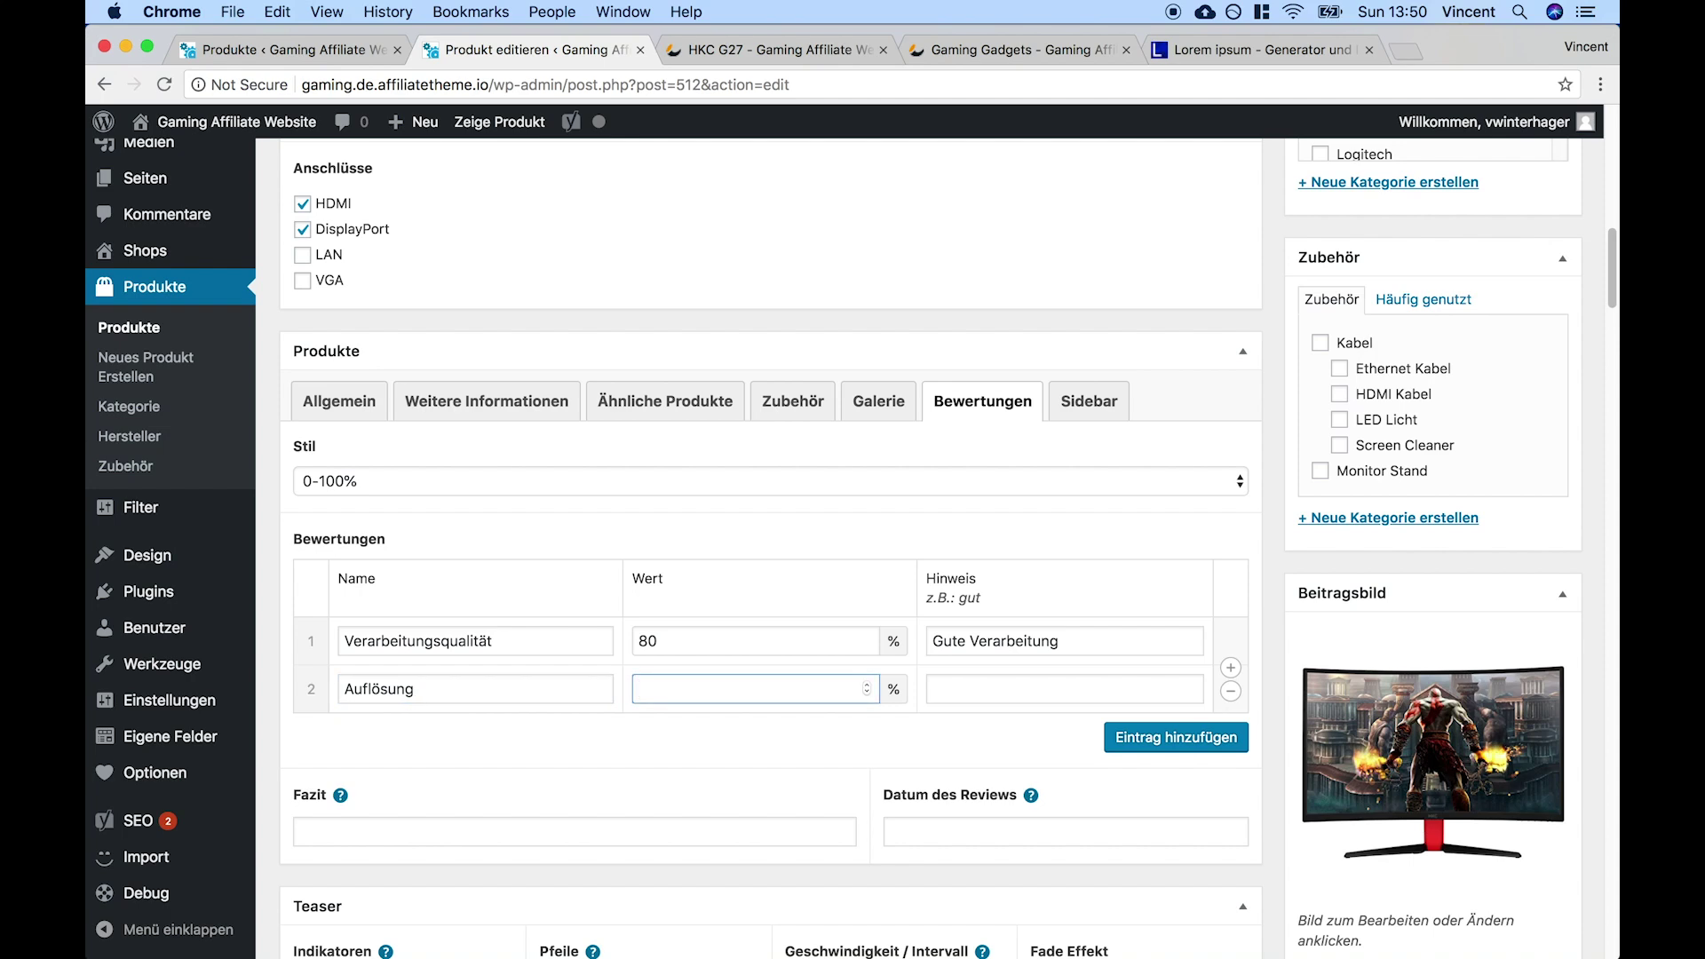
text(50)
key(Tab)
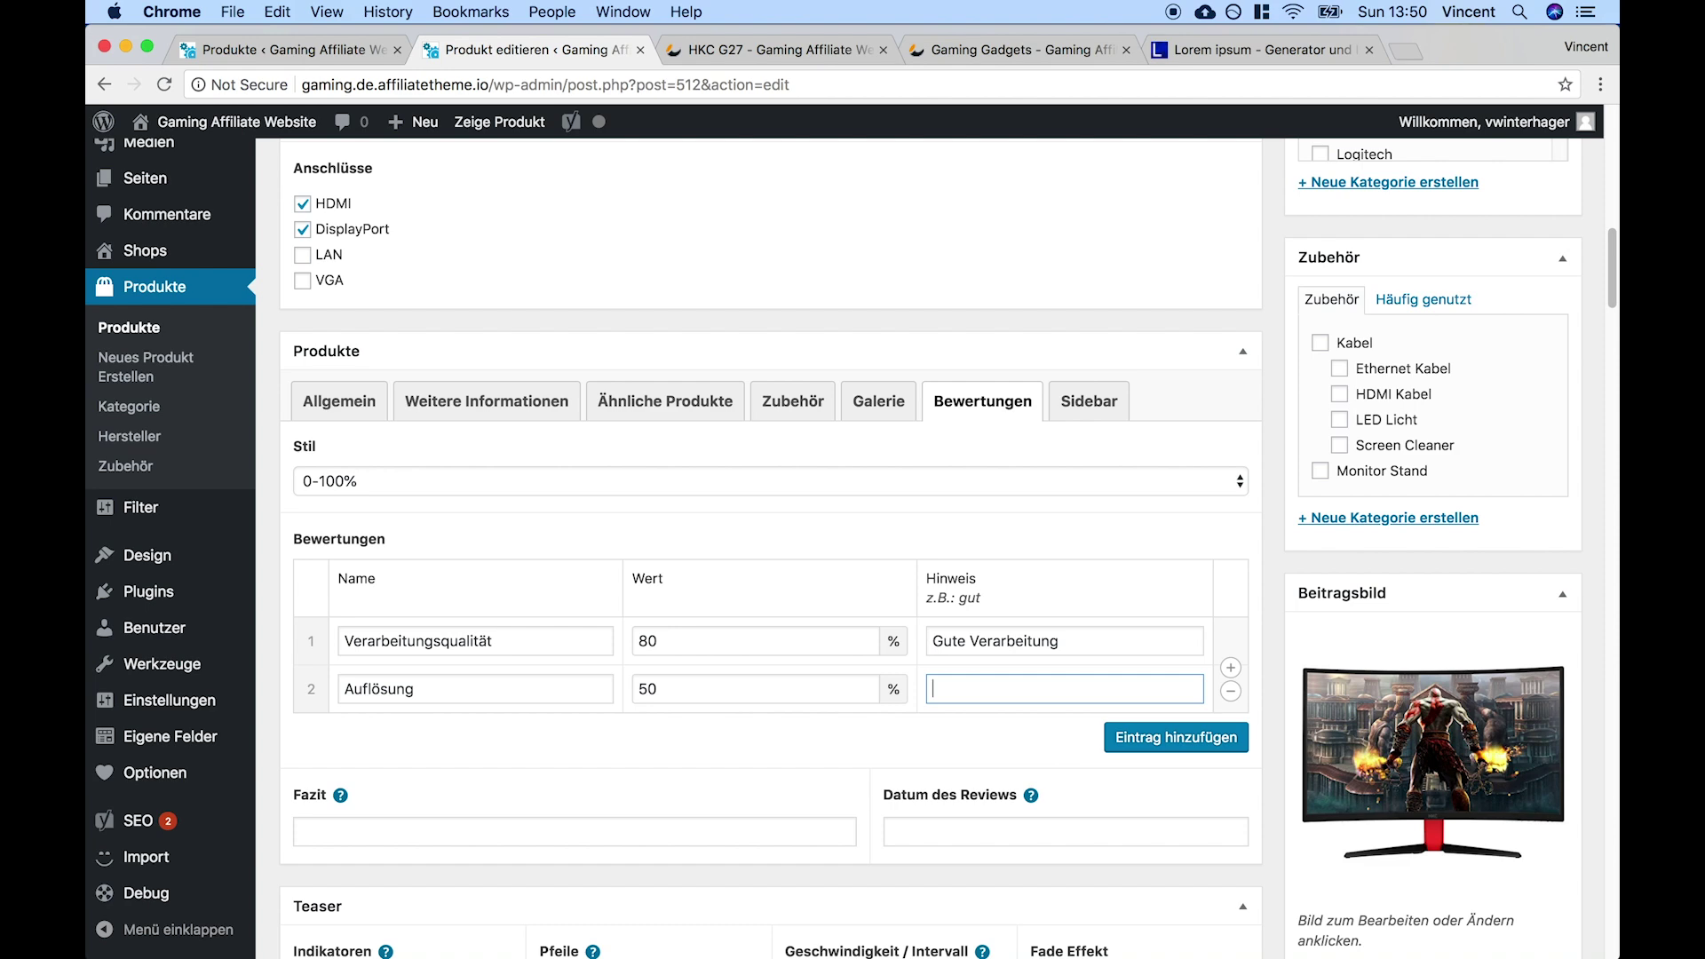
text(Auflösung i.O.)
Add a third rating entry named "Kriterium 3" with the value 20% and the note "Sehr schlecht"
click(1176, 737)
click(480, 733)
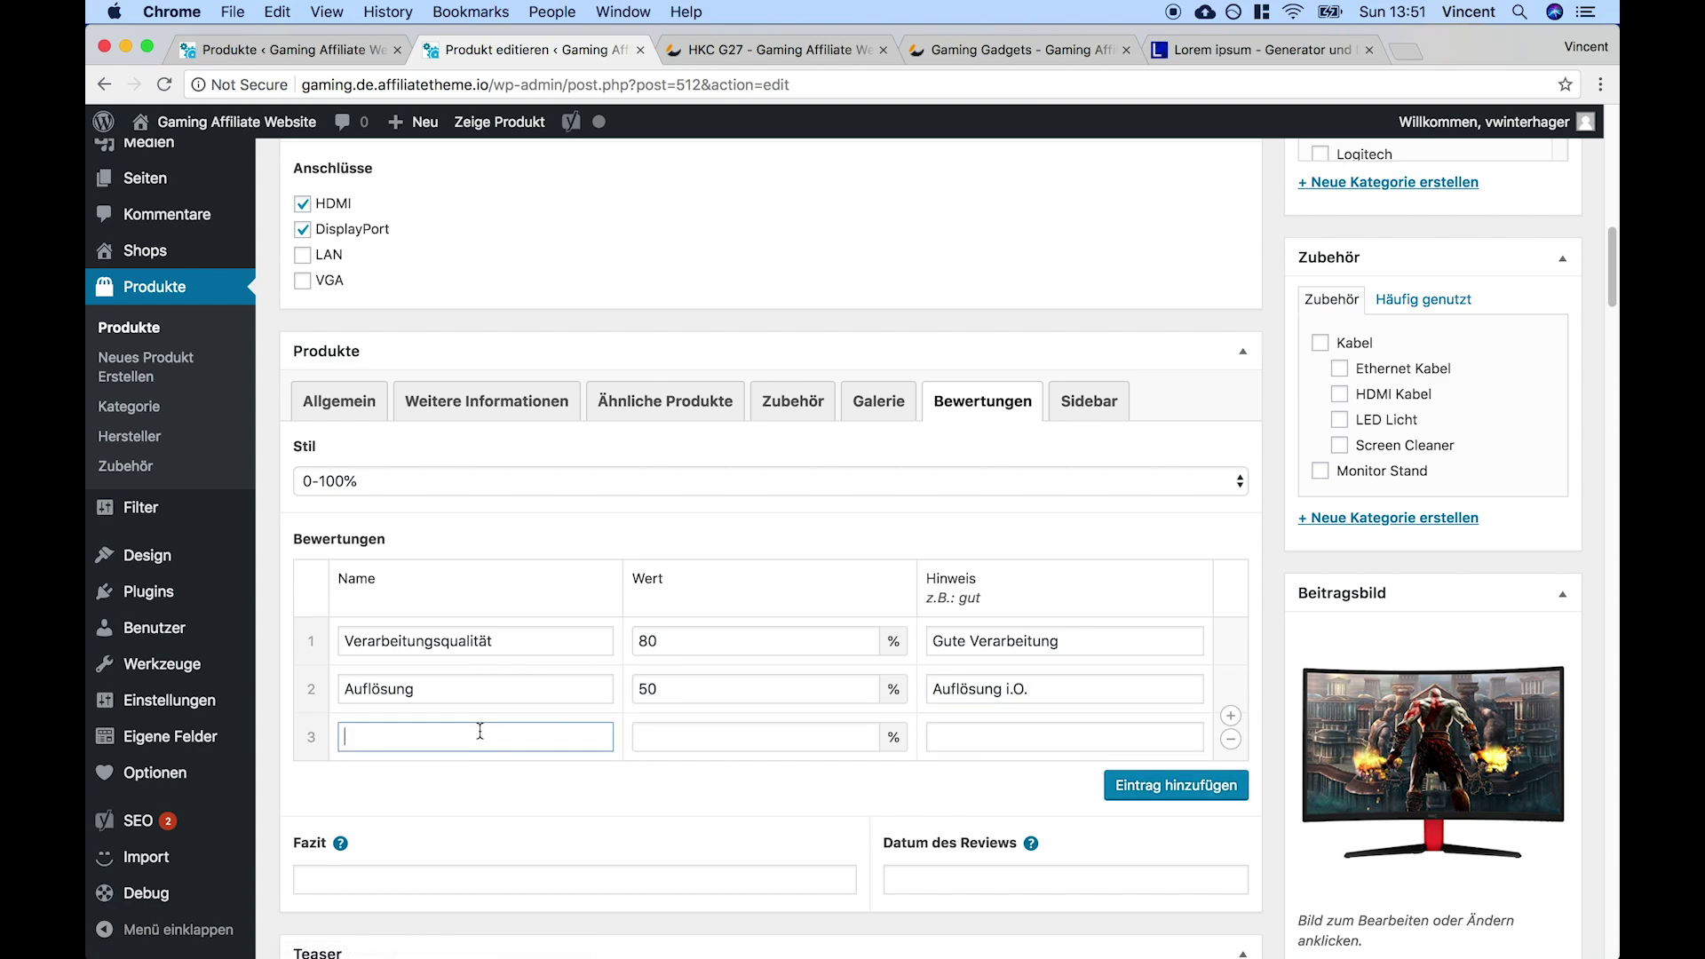
text(Kriterium 3)
key(Tab)
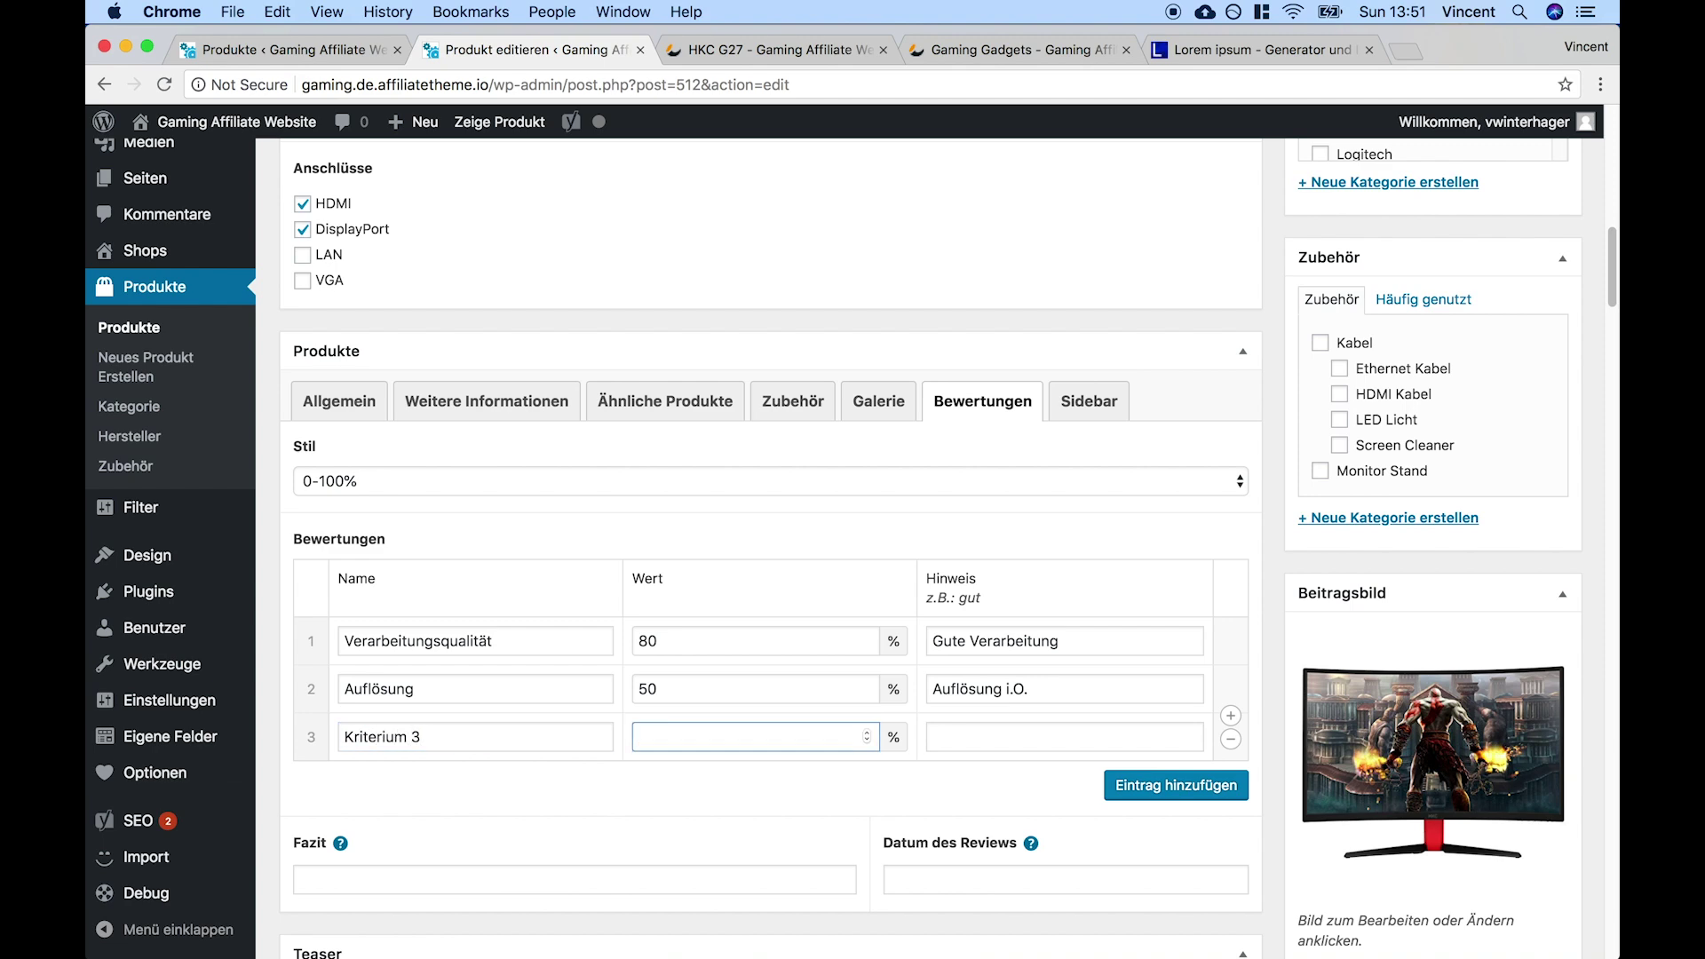
text(20)
key(Tab)
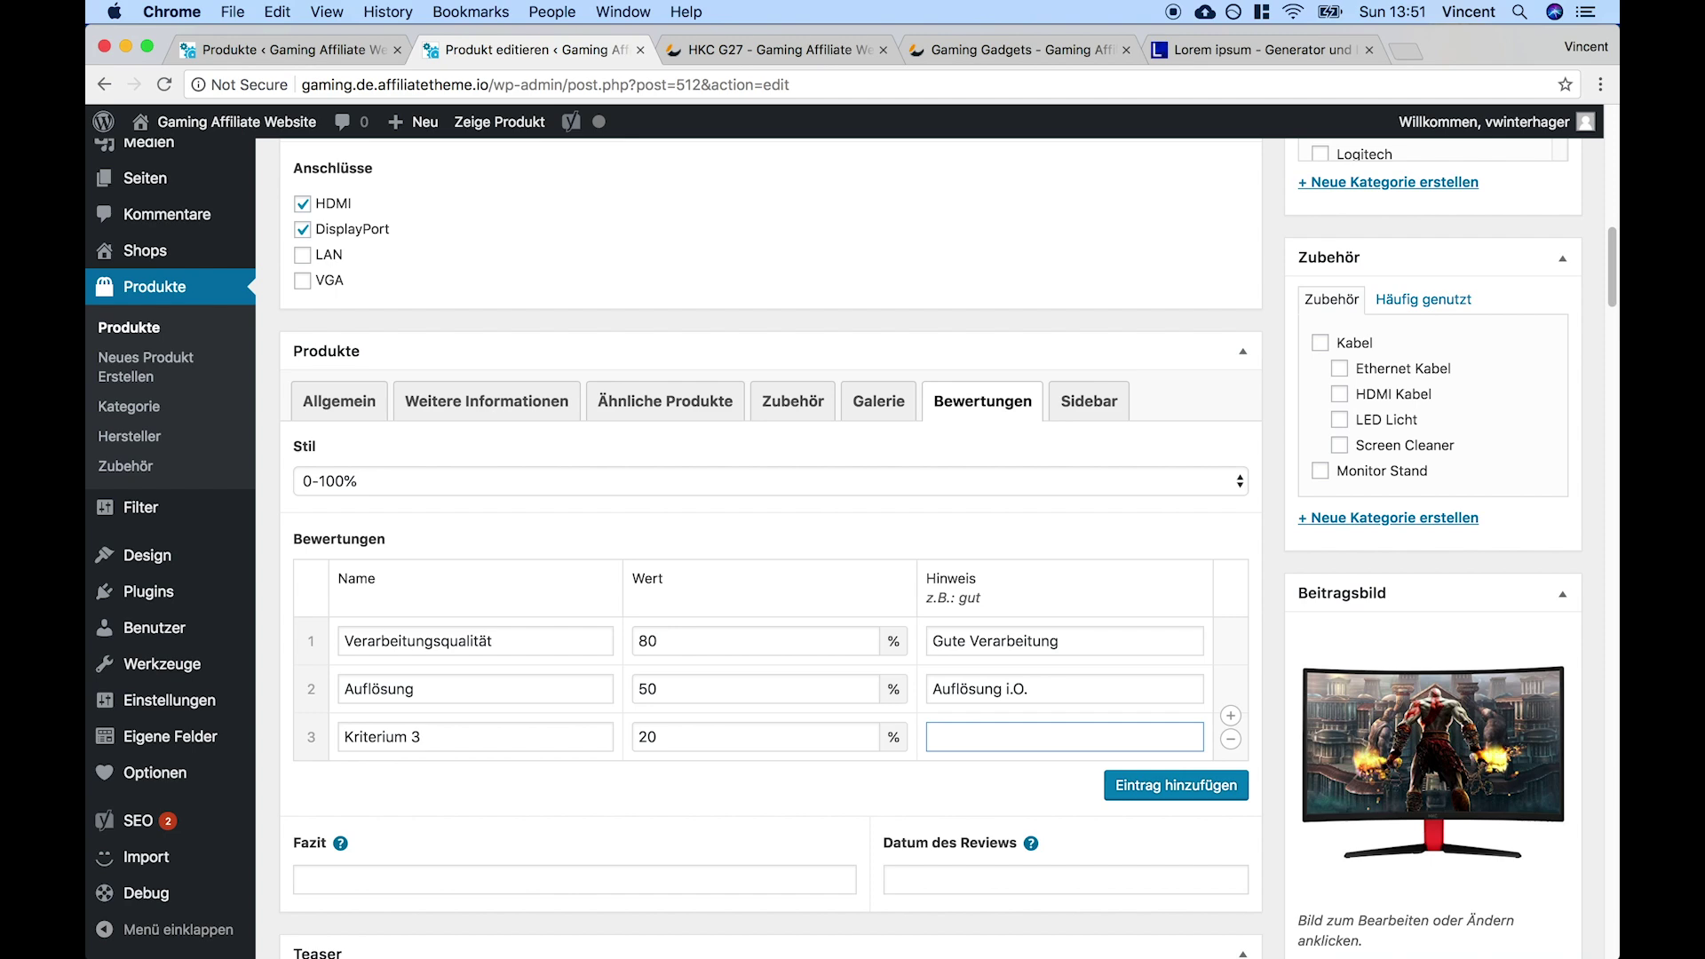
text(Sehr schc)
key(BackSpace)
text(hlecht)
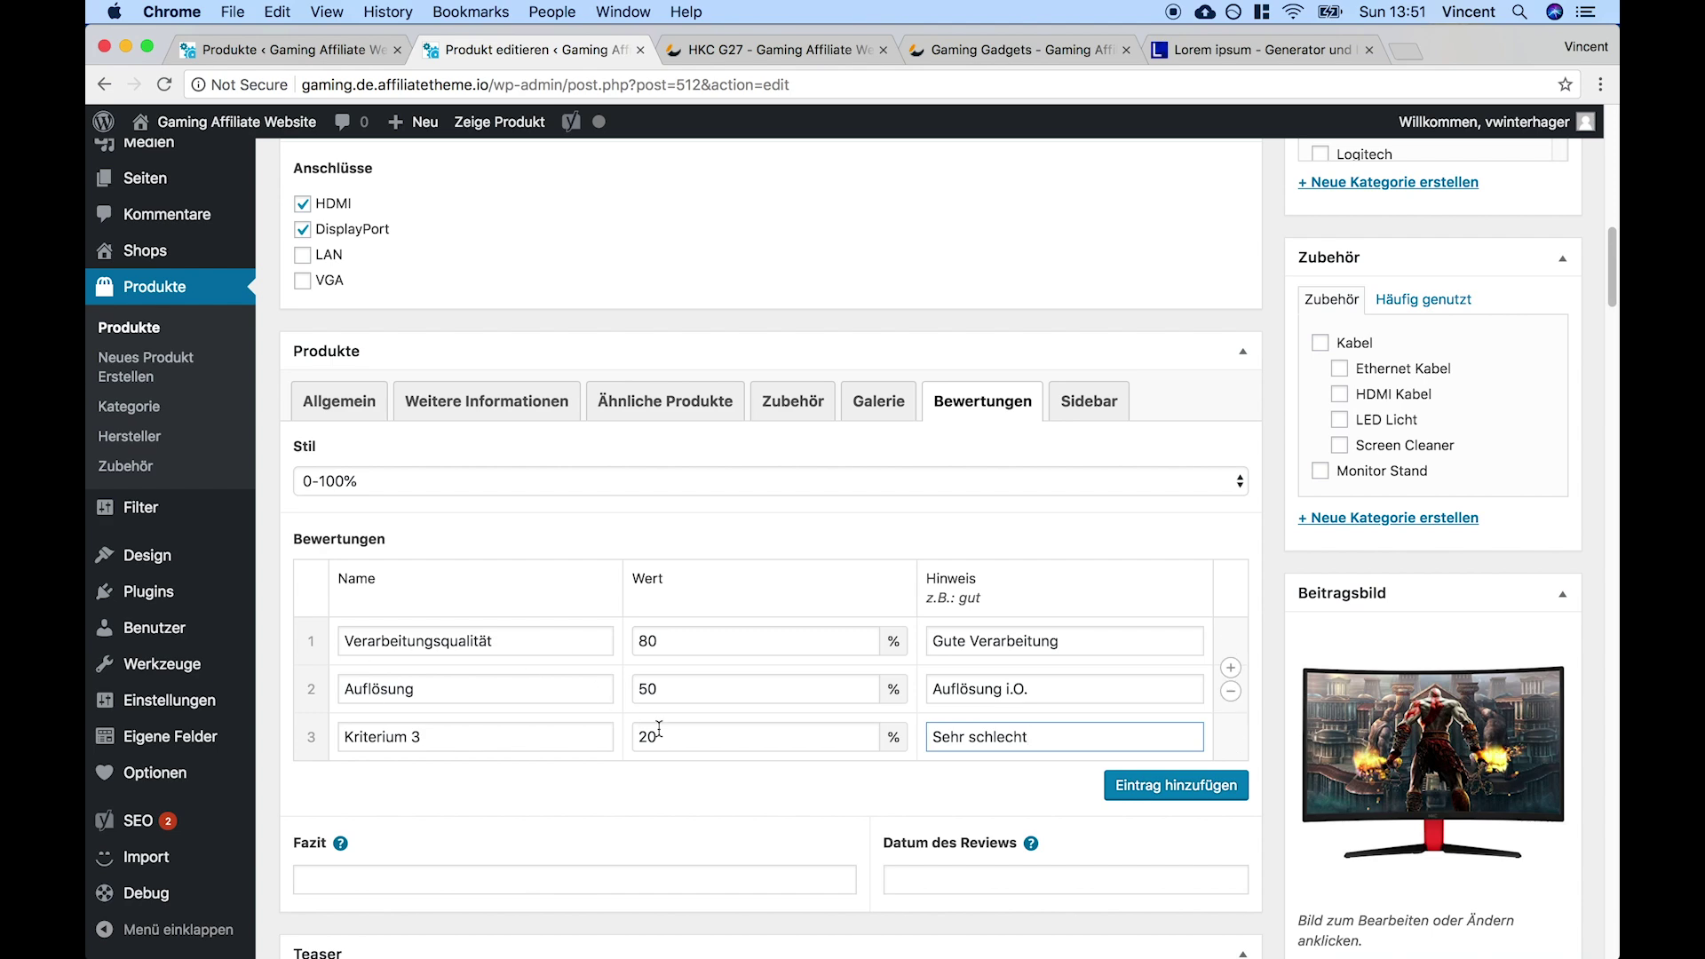
Add a fourth rating entry named "Kriterium 4" with the value 99% and the note "Perfekt"
click(1175, 785)
click(487, 777)
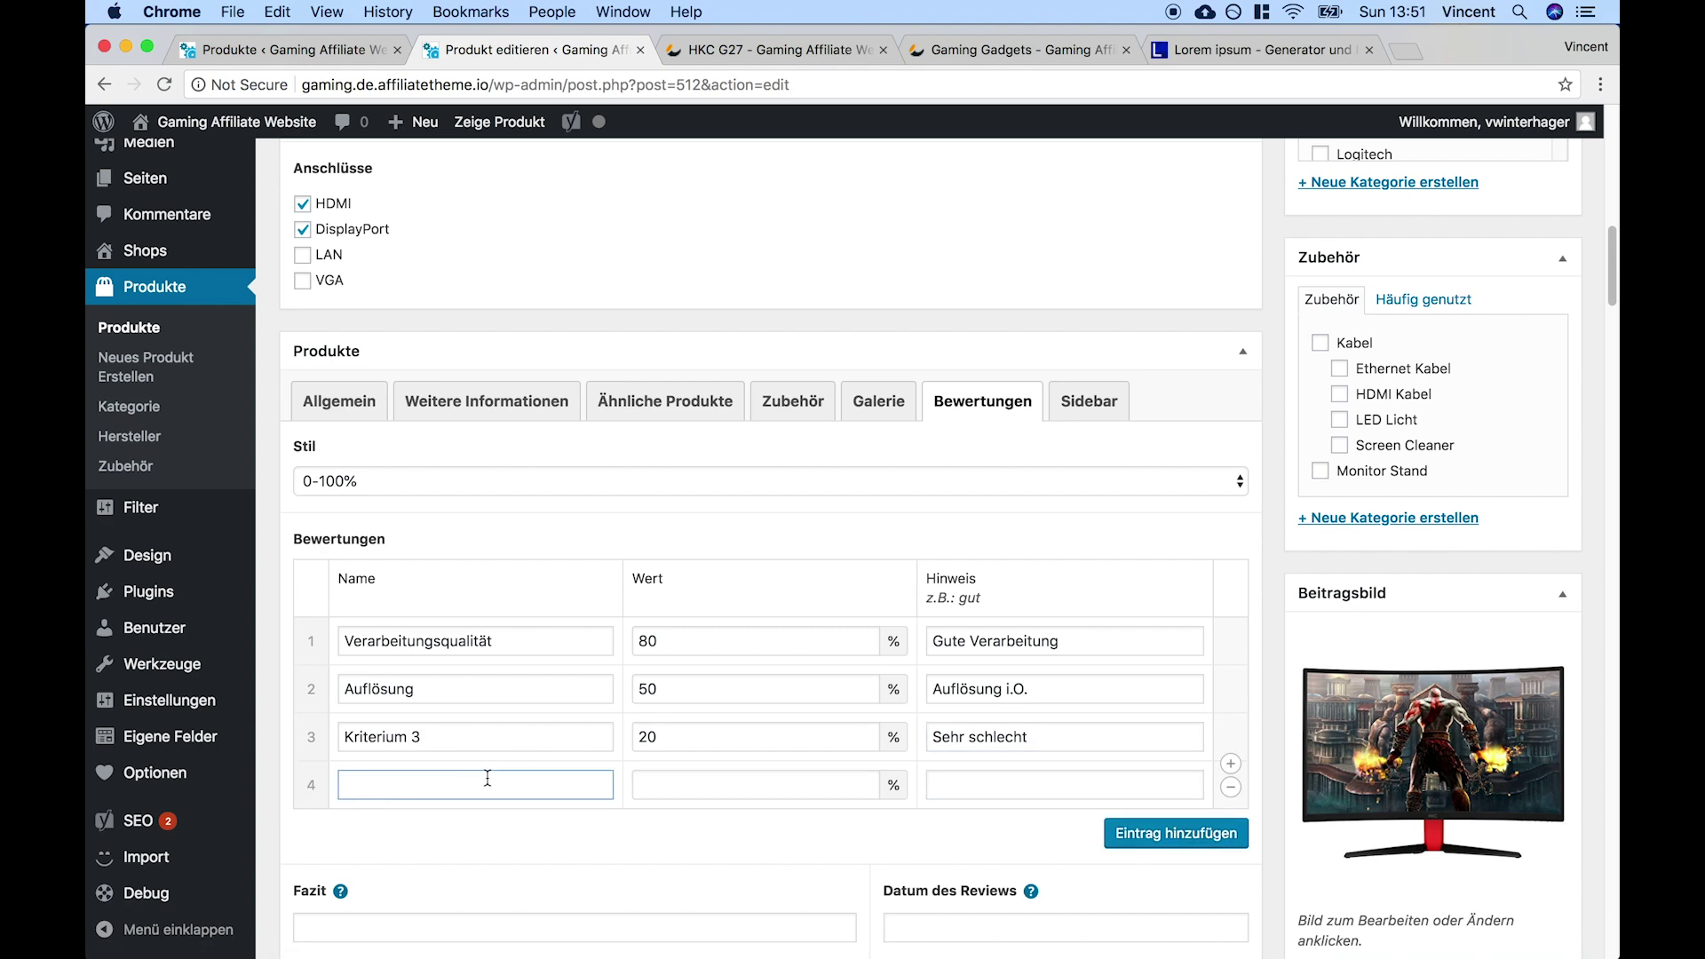
text(Kriterium 4)
key(Tab)
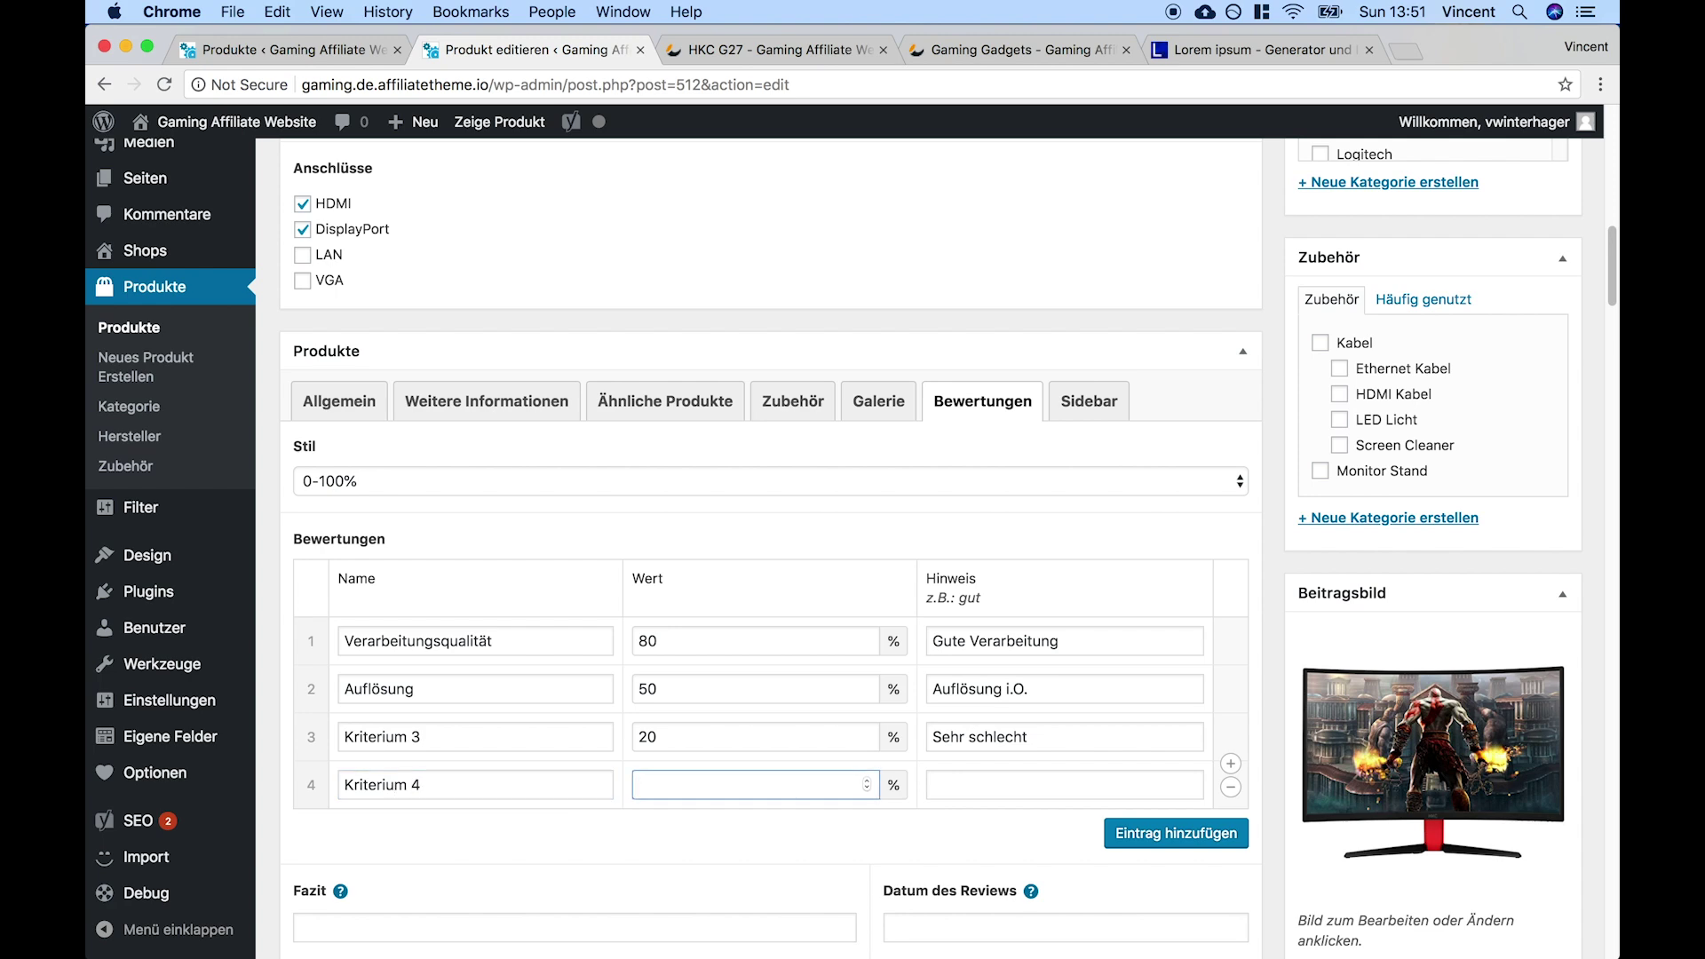
text(99)
key(Tab)
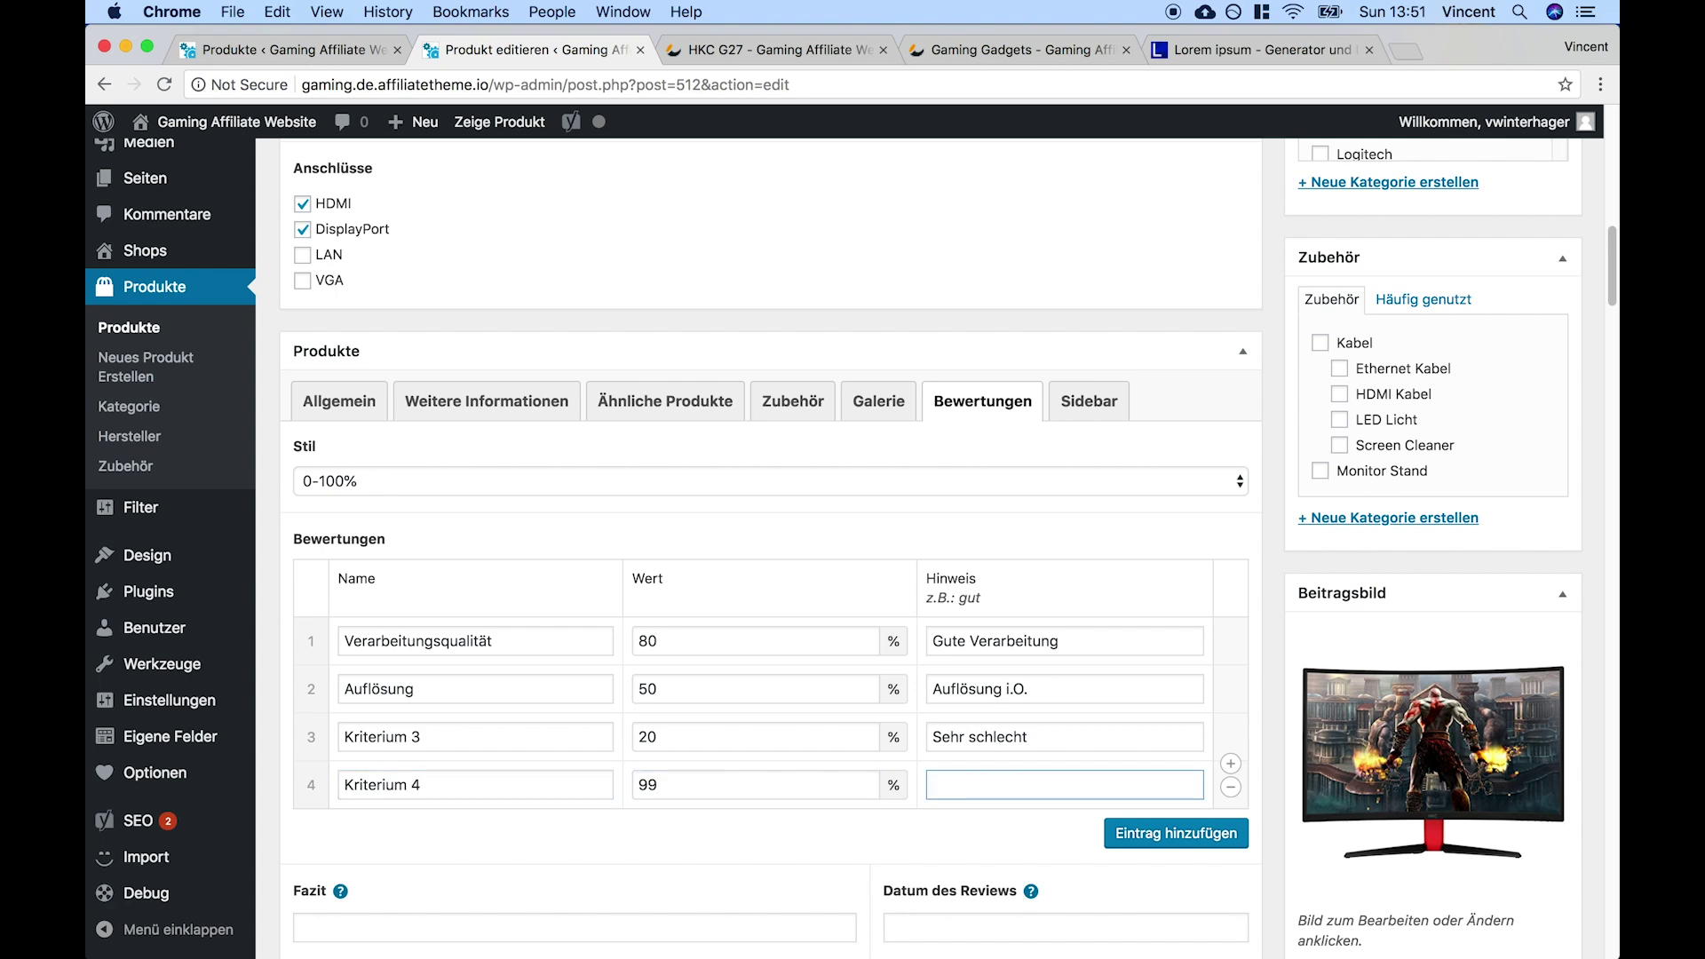
text(Perfekt.)
Enter the Fazit "Grundsätzlich ein zu empfehlendes Produkt." and pick 22 July 2018 as the Datum des Reviews
scroll(571, 753, down, 2)
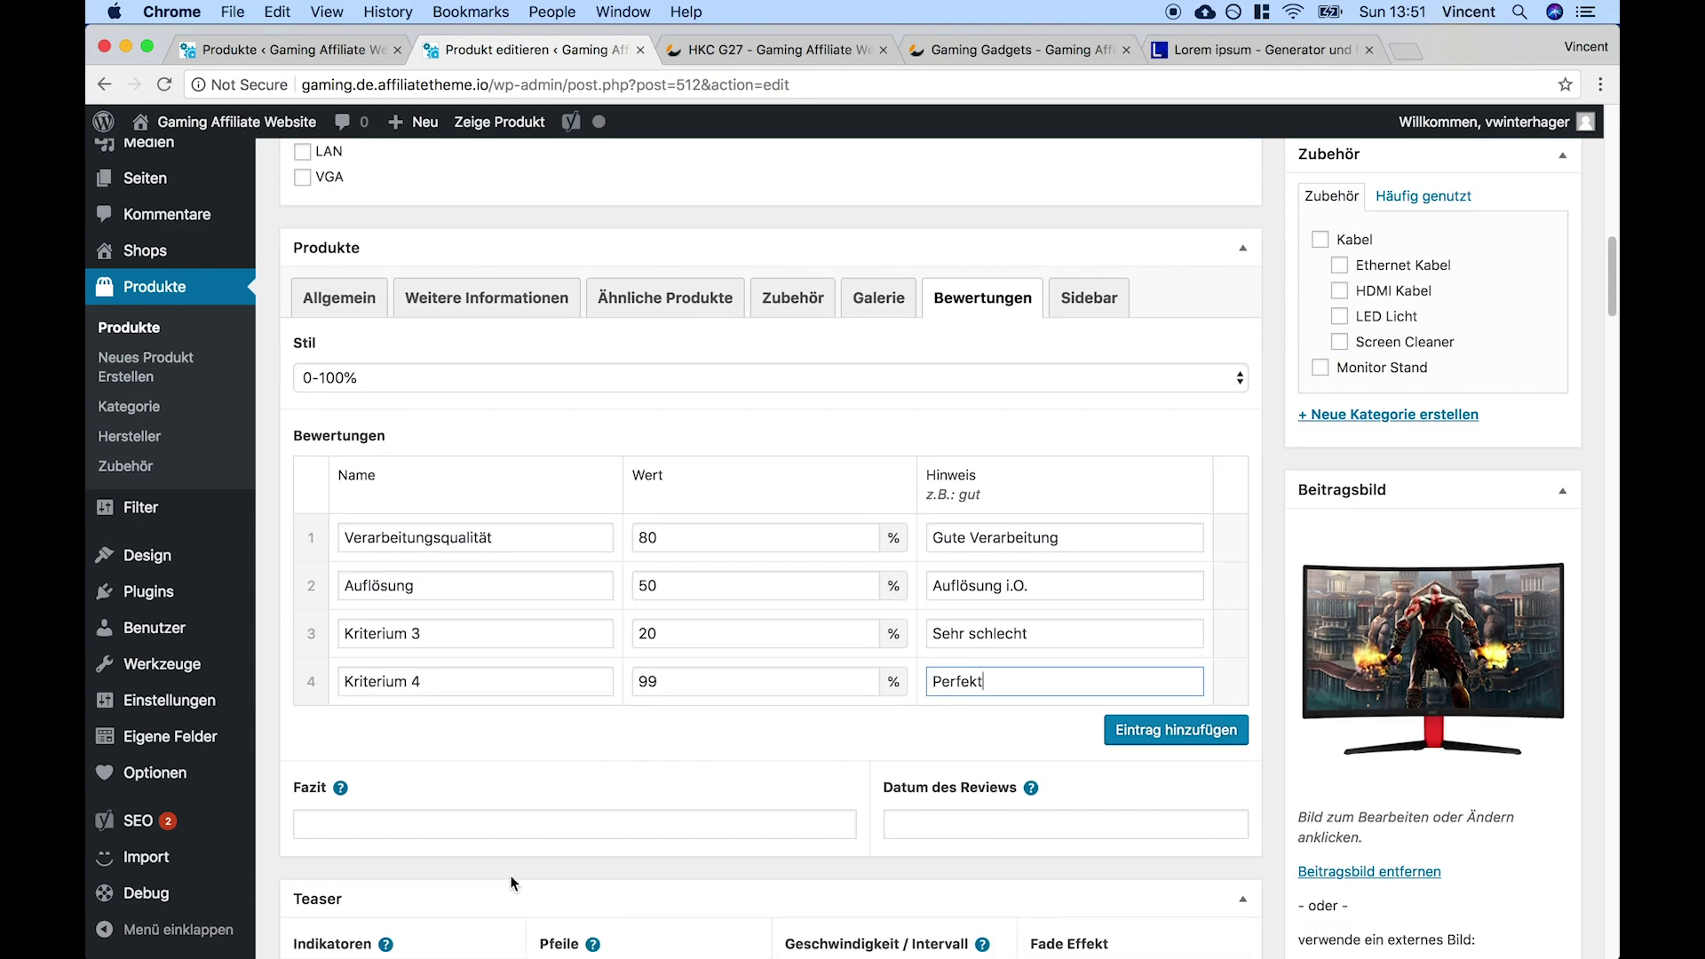
click(453, 824)
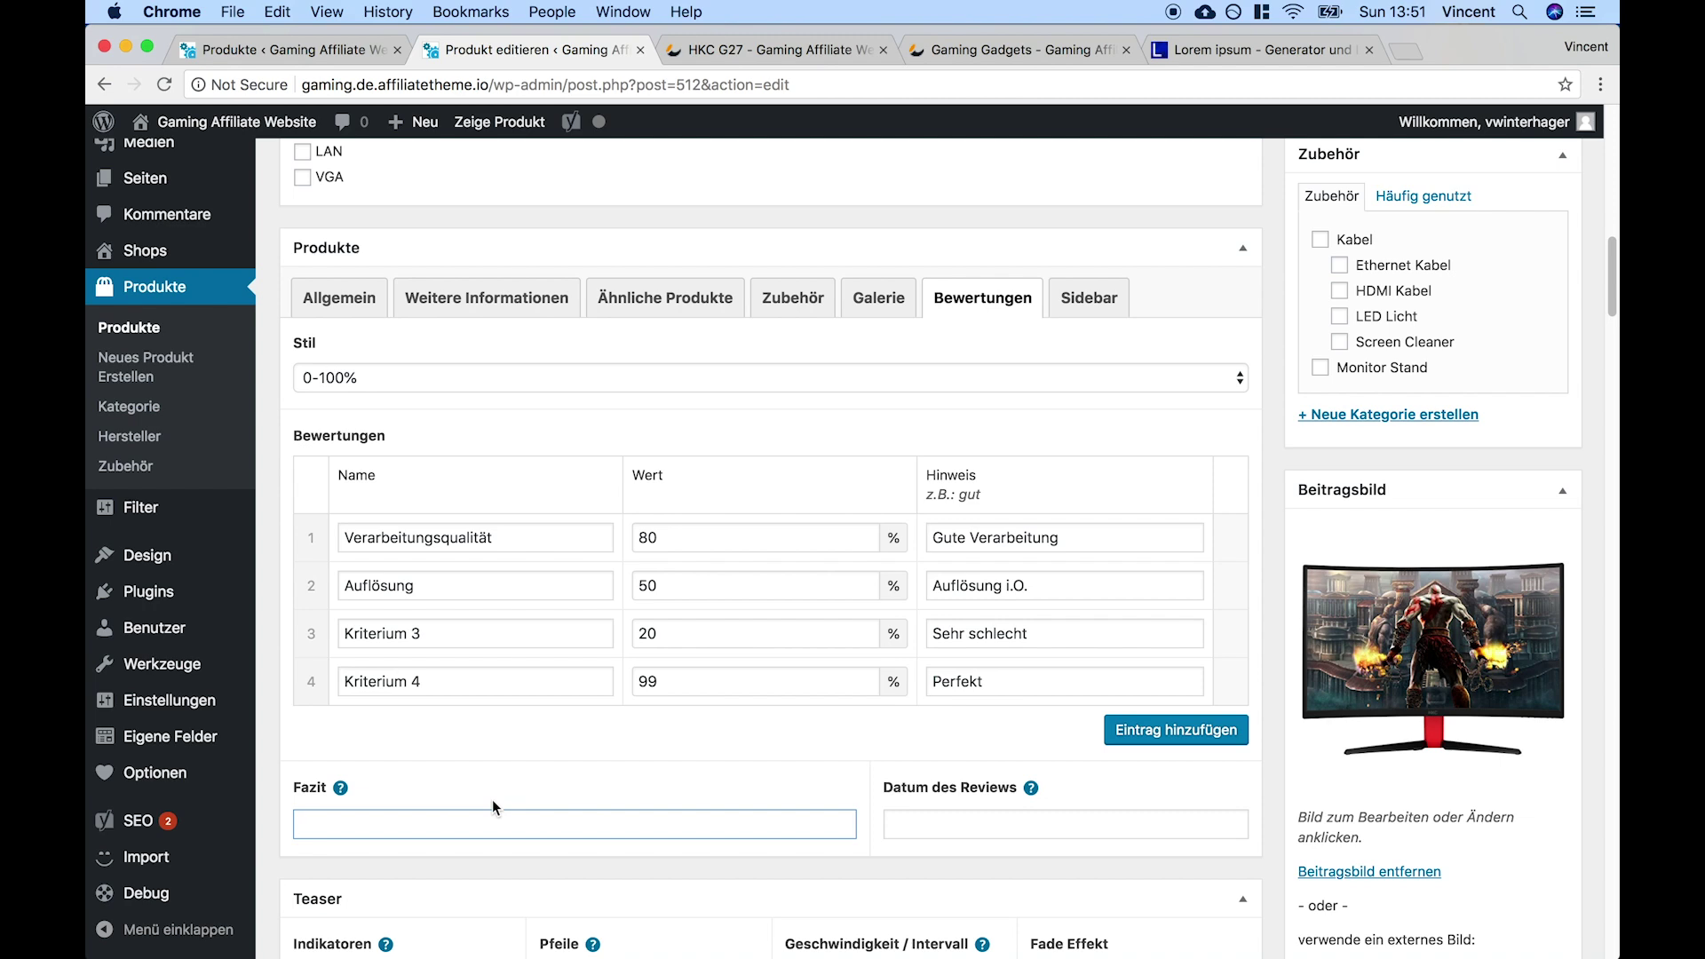
text(Grundsätzlich ein zu empf)
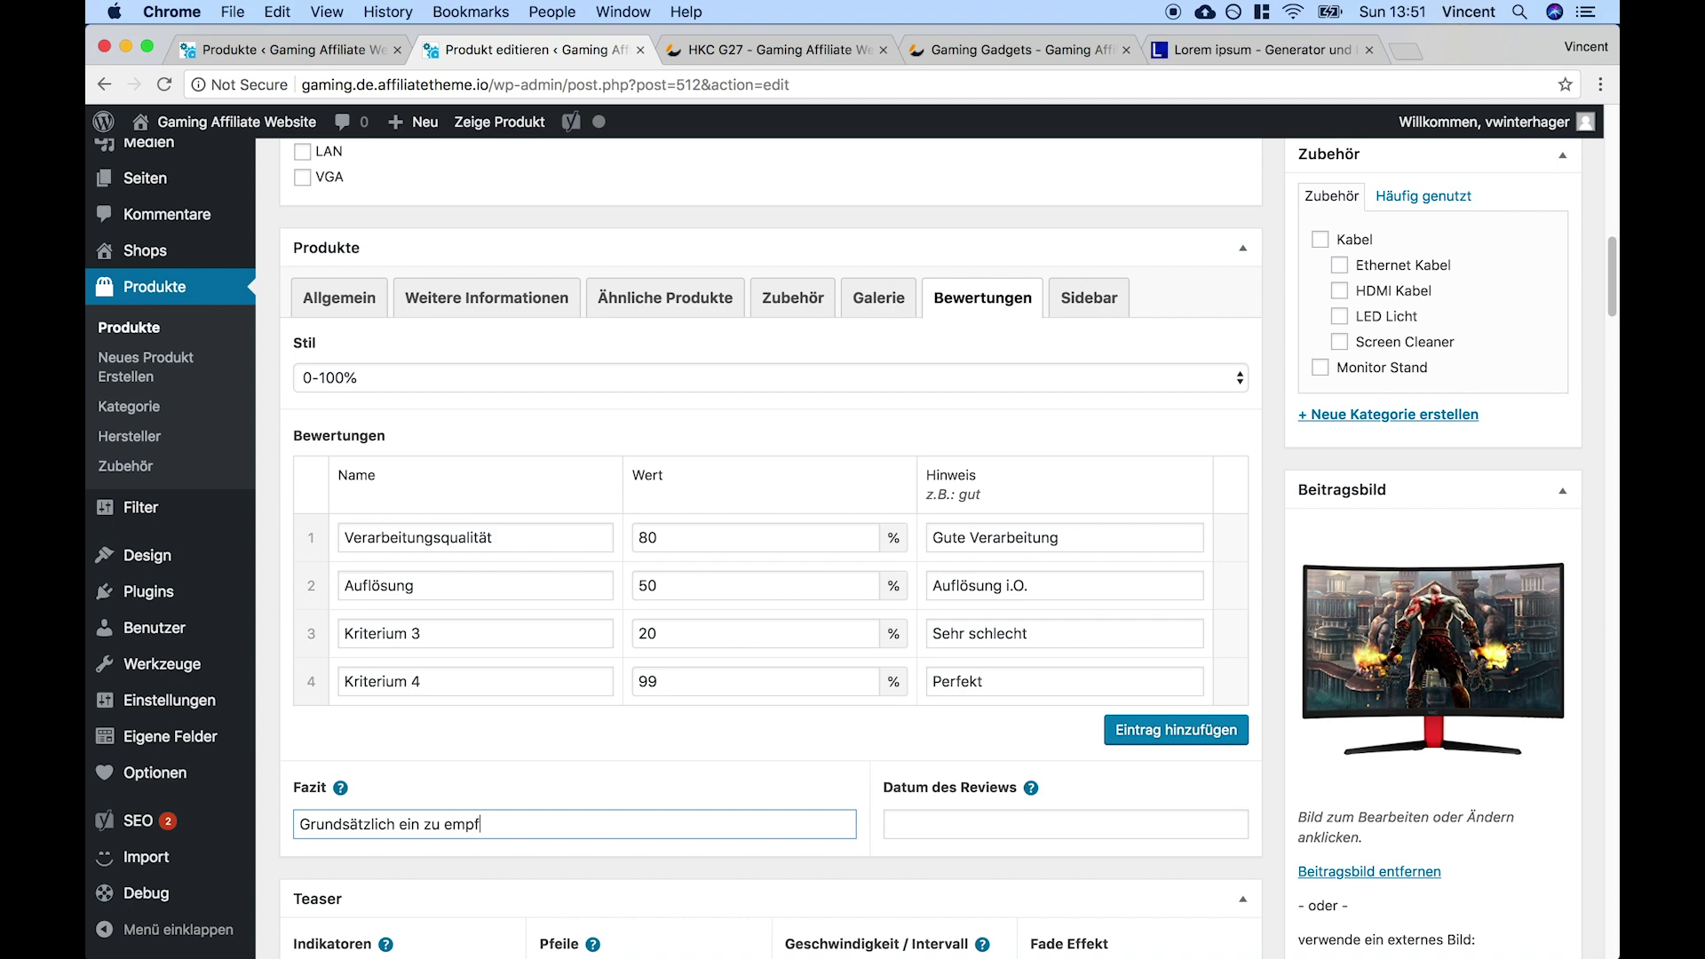
text(ehlendes Produkt.)
click(1066, 824)
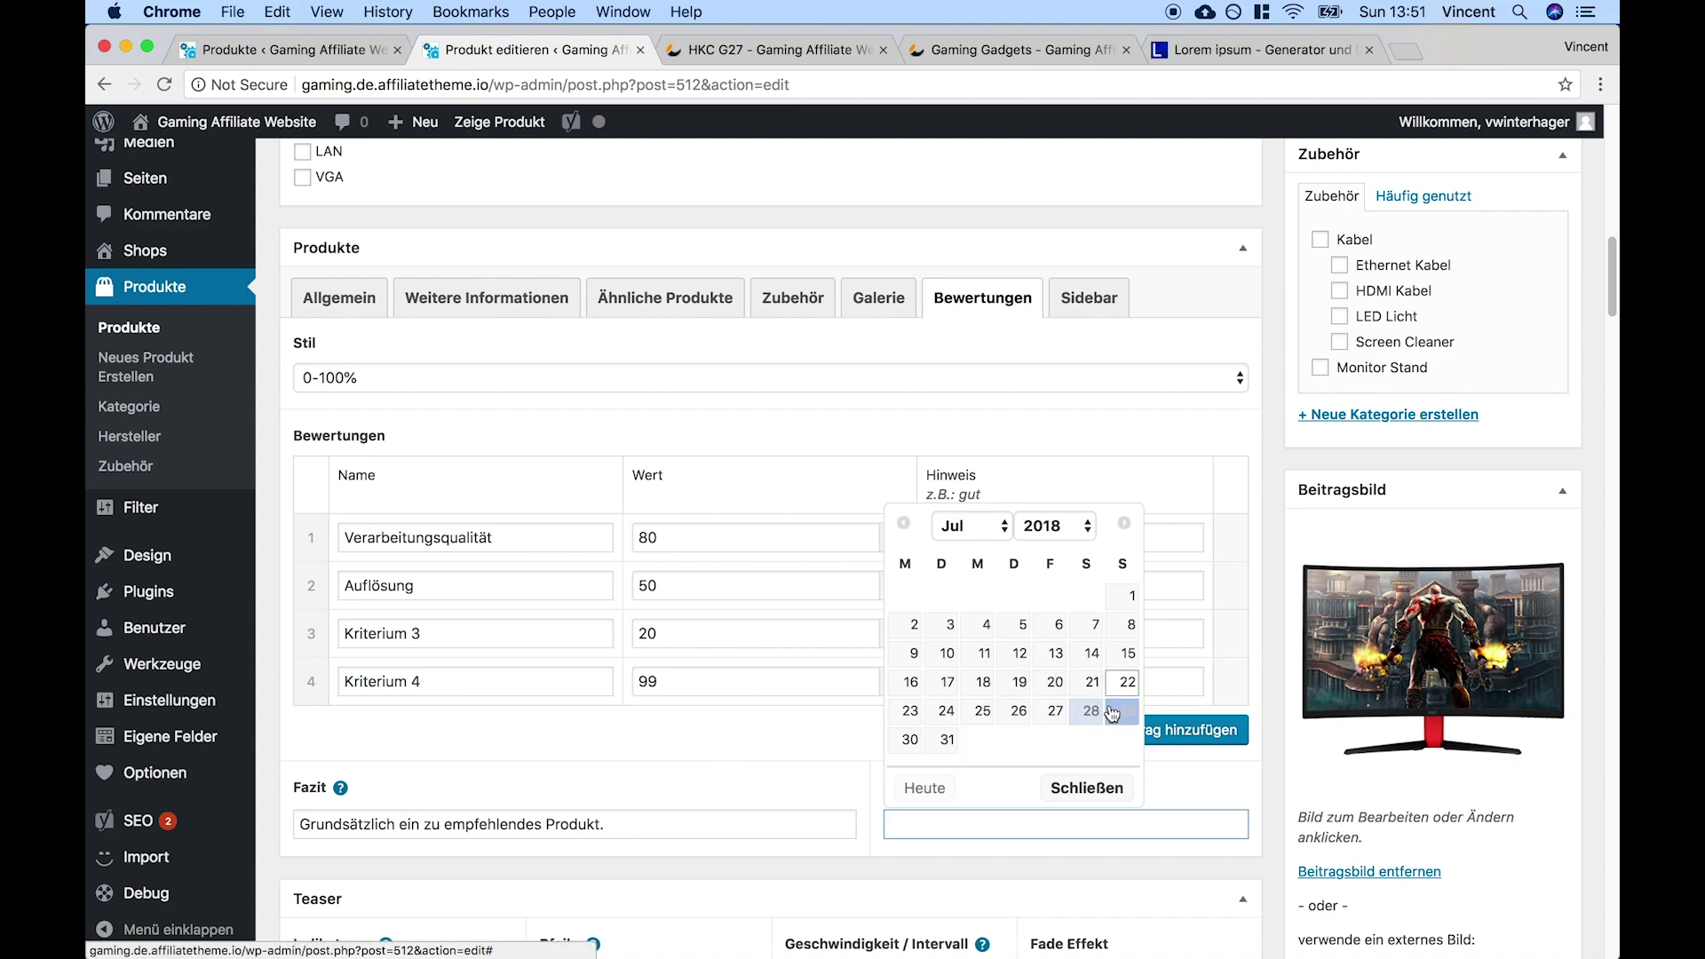
click(1126, 681)
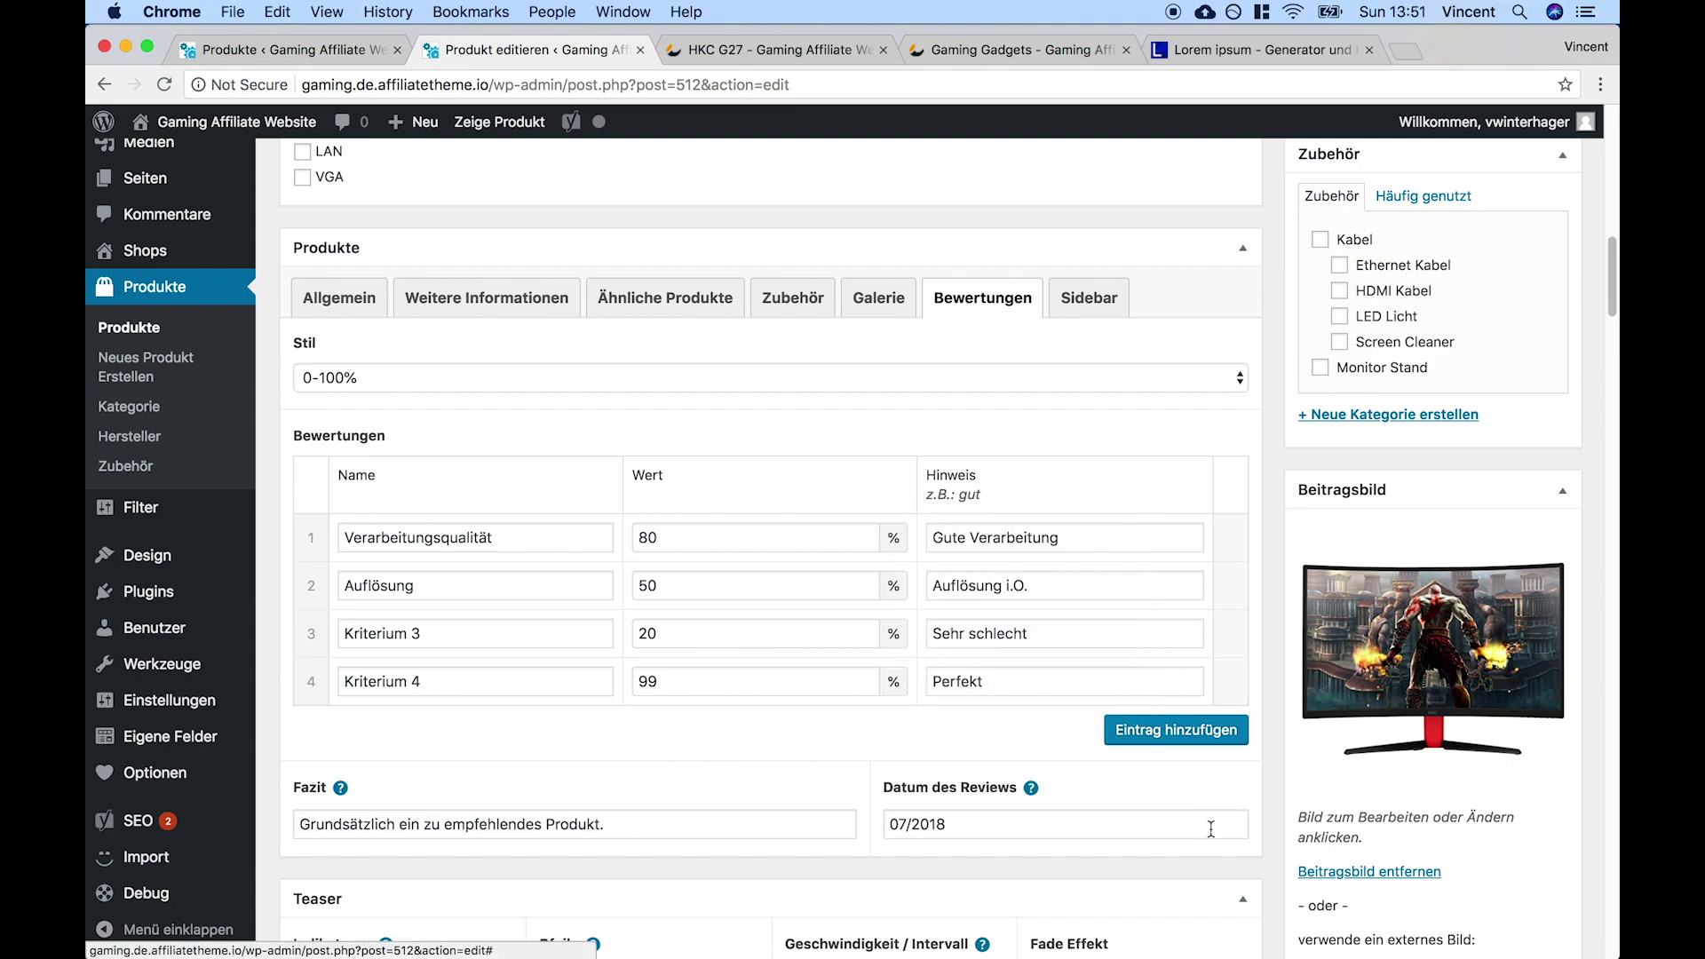
Update the published HKC G27 product to save its new Bewertungen entries
scroll(1200, 817, up, 5)
scroll(1201, 817, up, 8)
click(1492, 645)
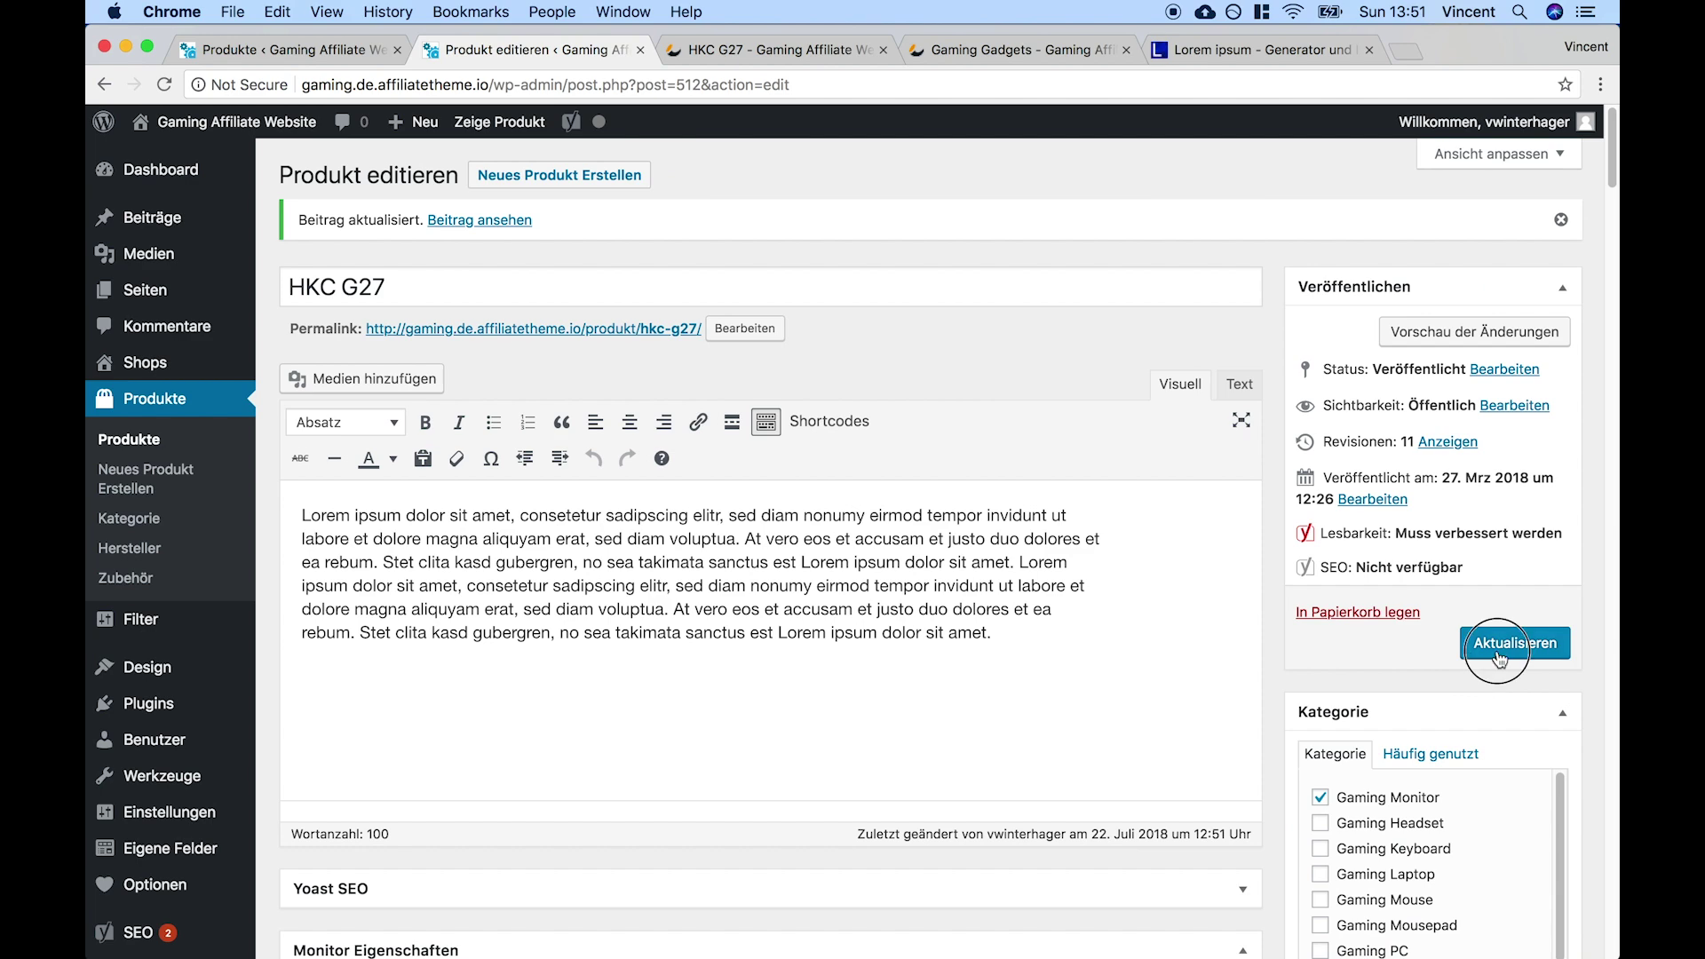
Reload the public HKC G27 product page and check its Gesamtbewertung section below the gallery
click(754, 73)
click(750, 51)
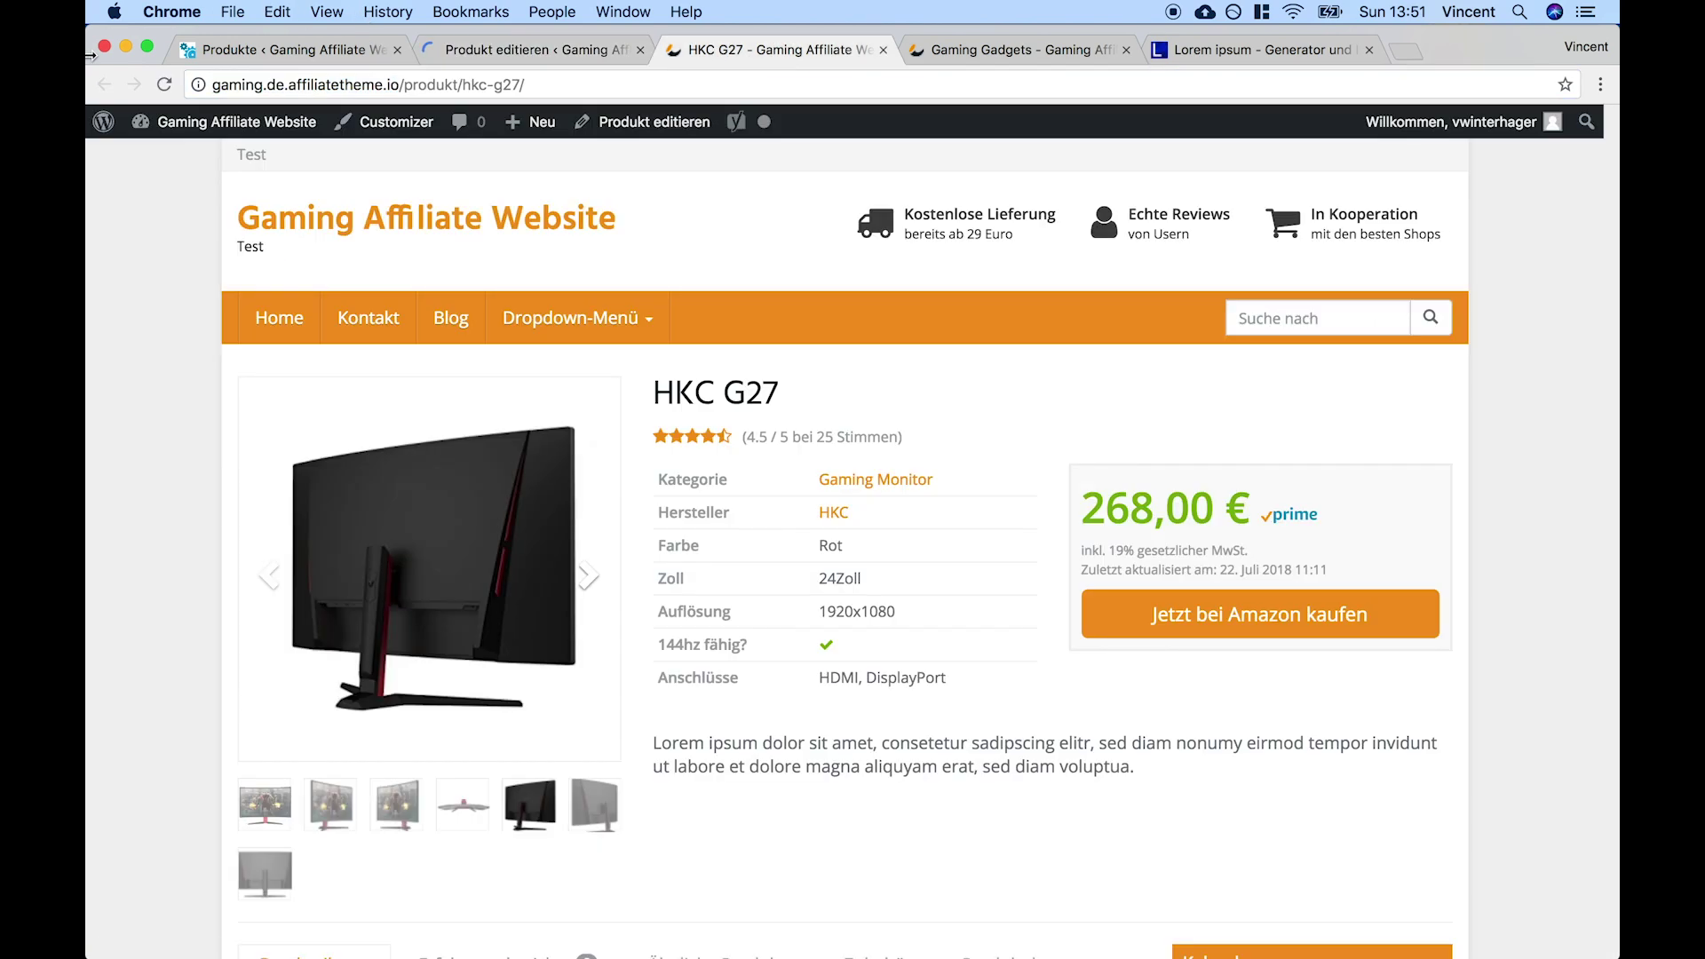
click(164, 85)
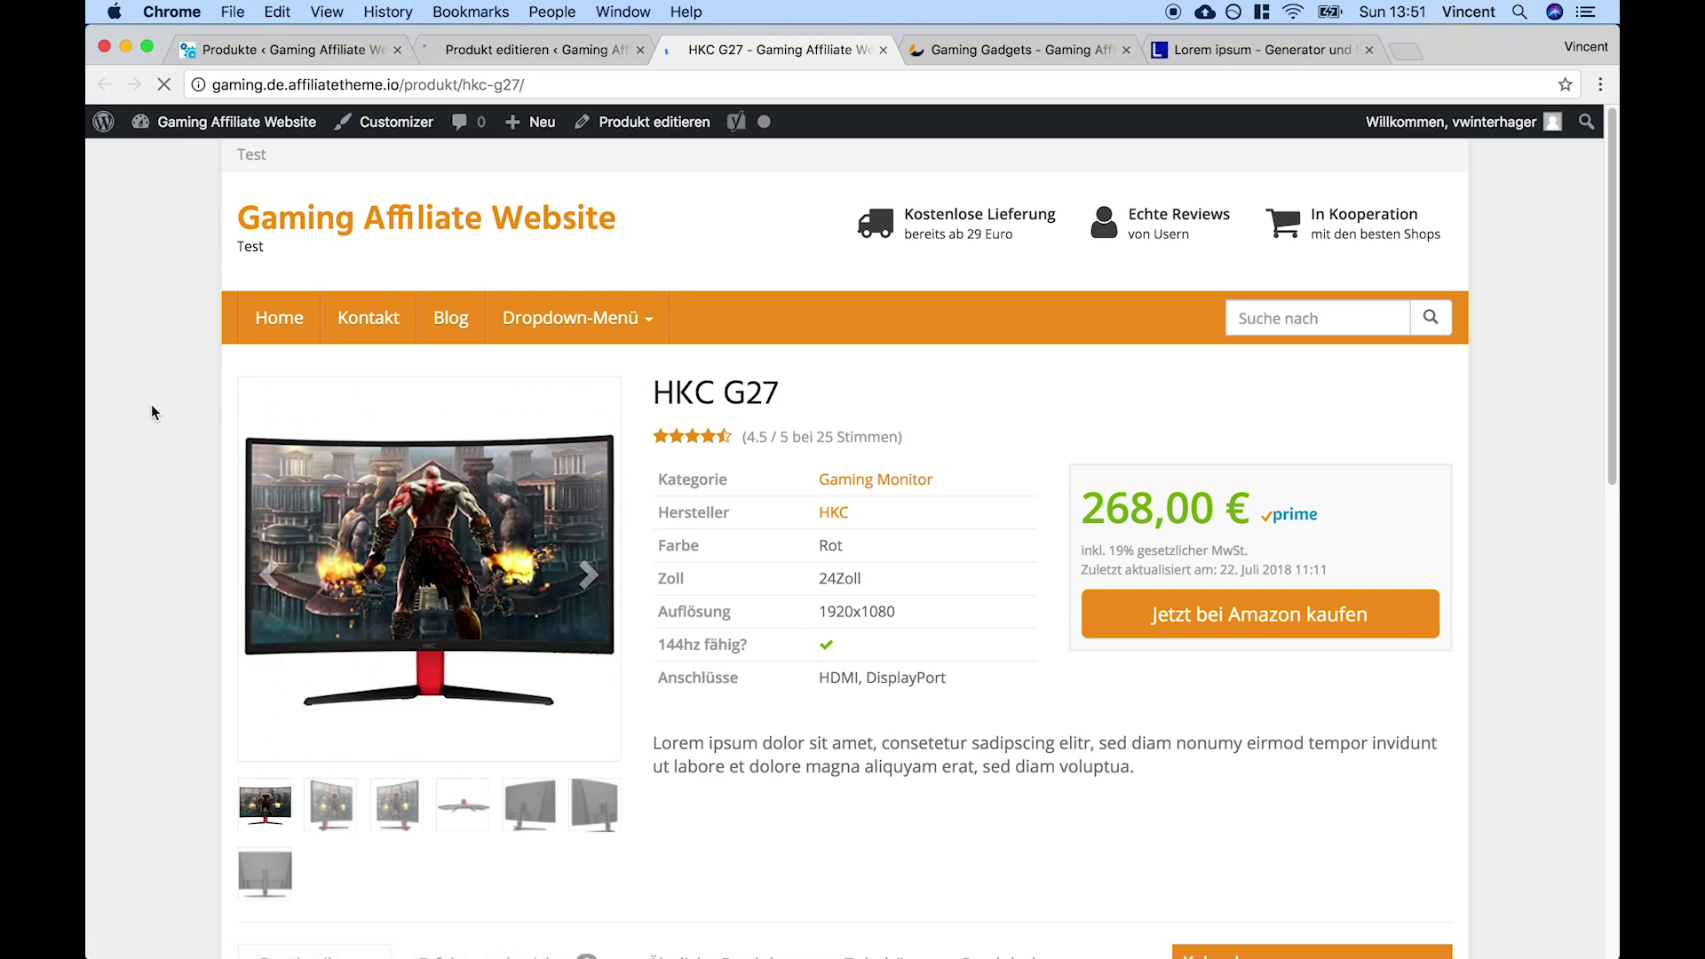
scroll(151, 408, down, 6)
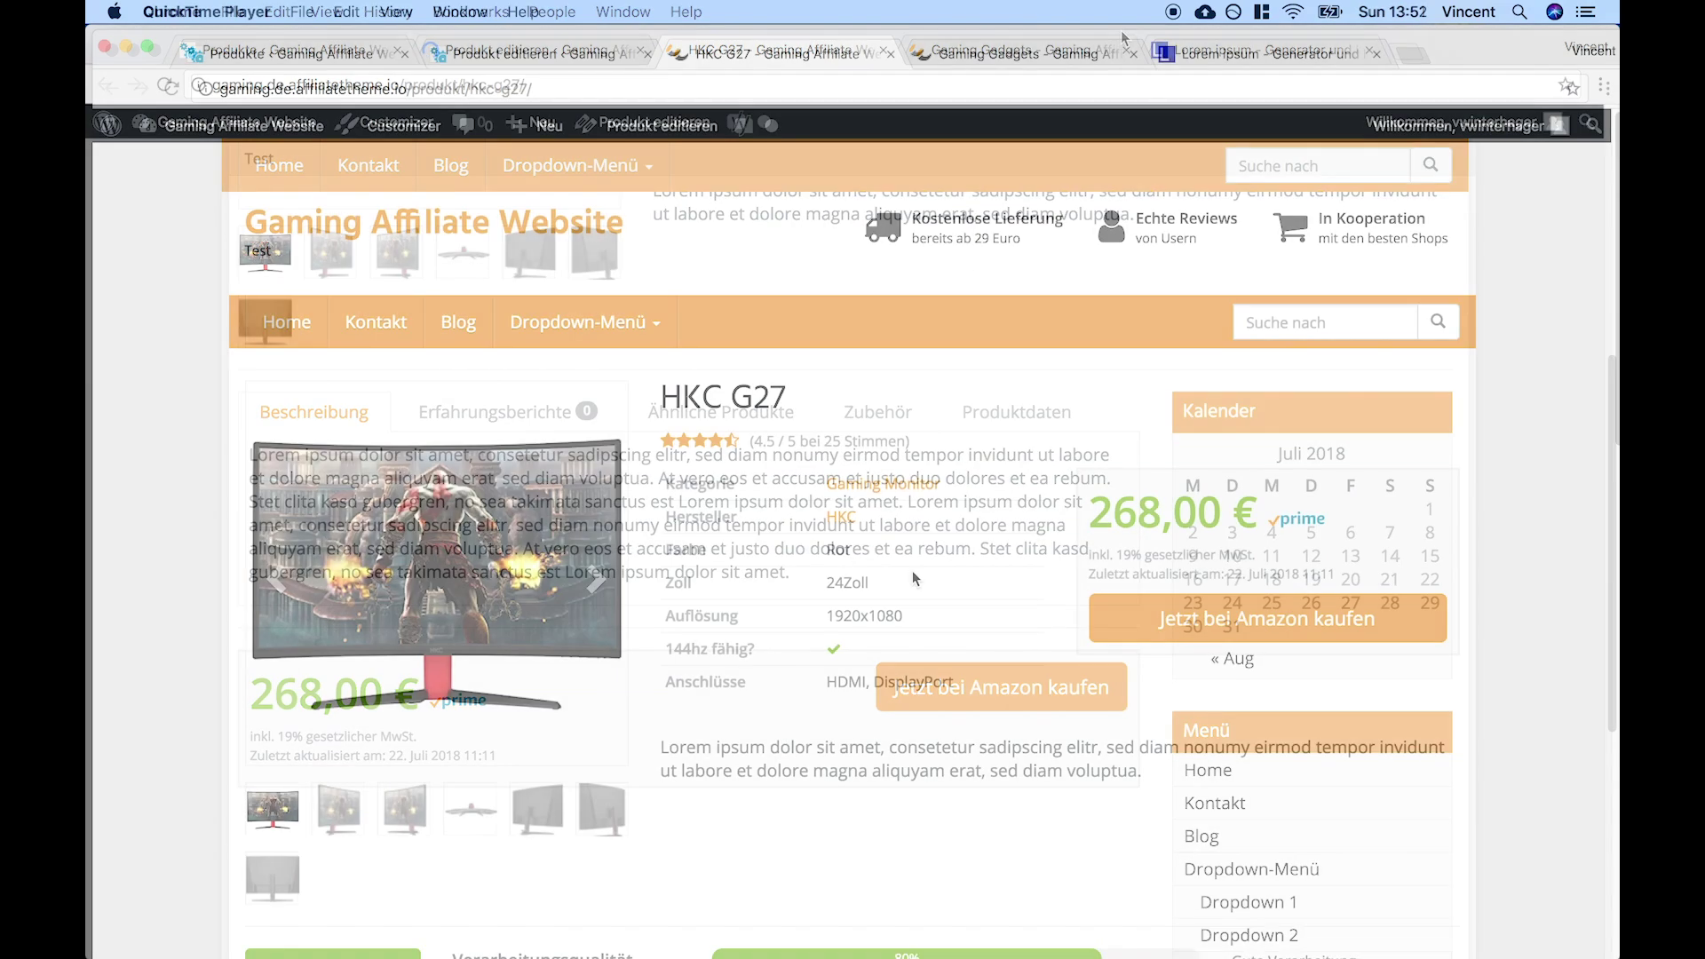
scroll(1021, 675, down, 5)
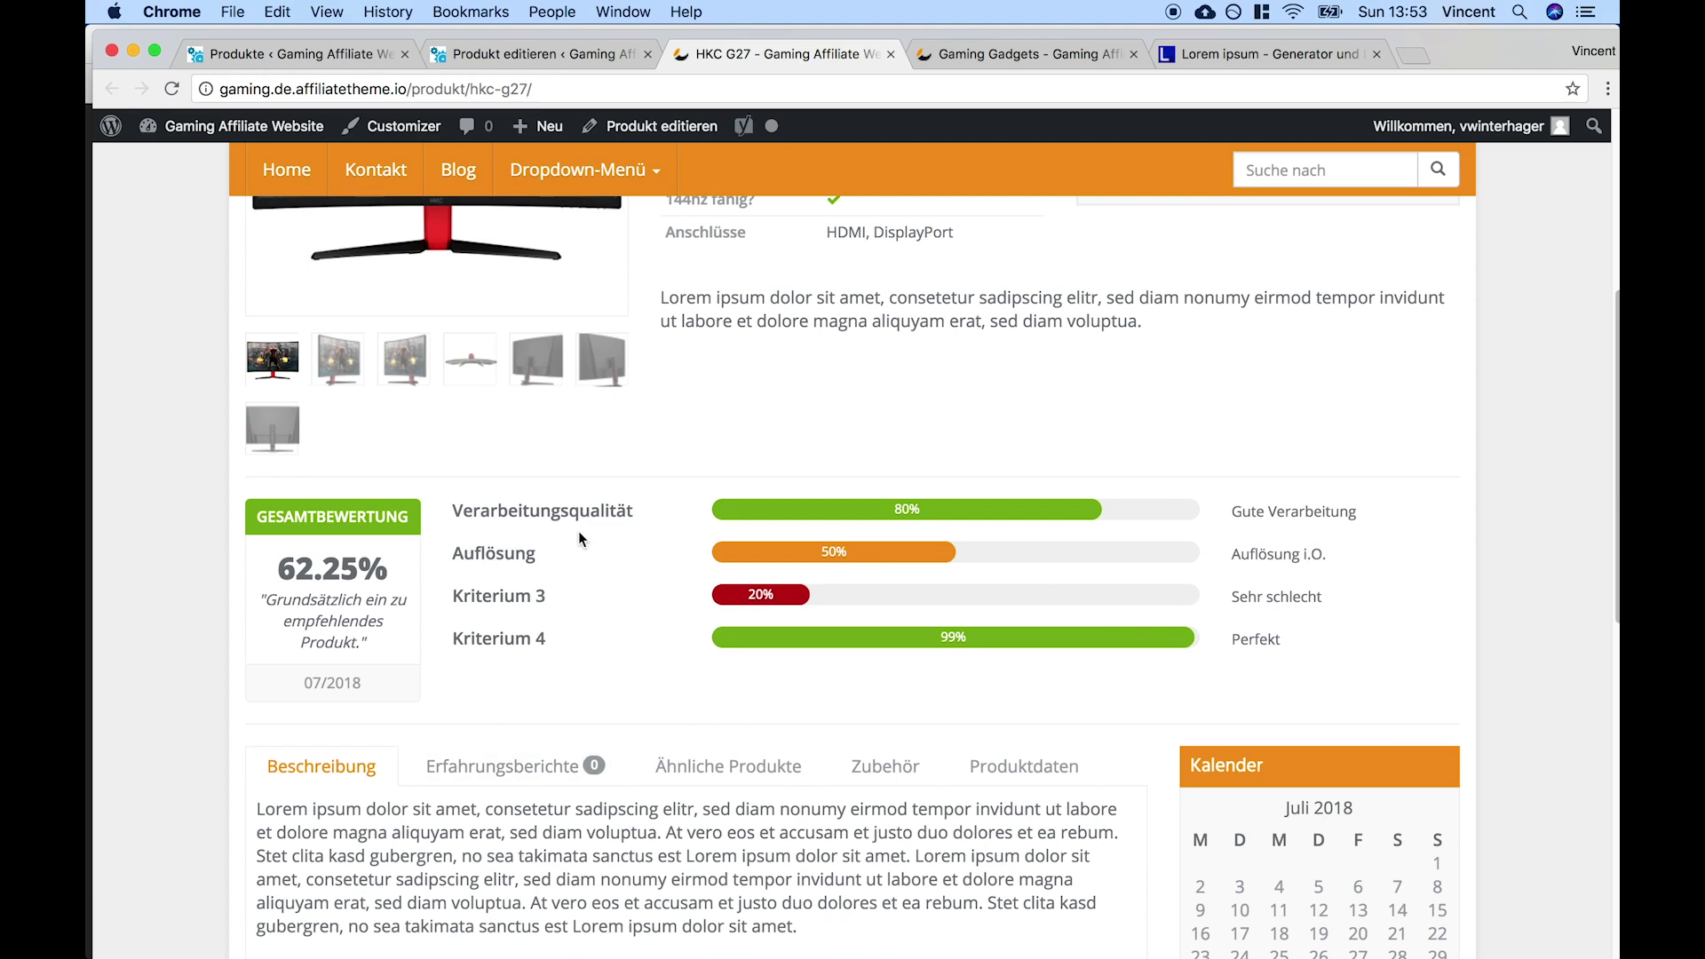
scroll(579, 532, up, 4)
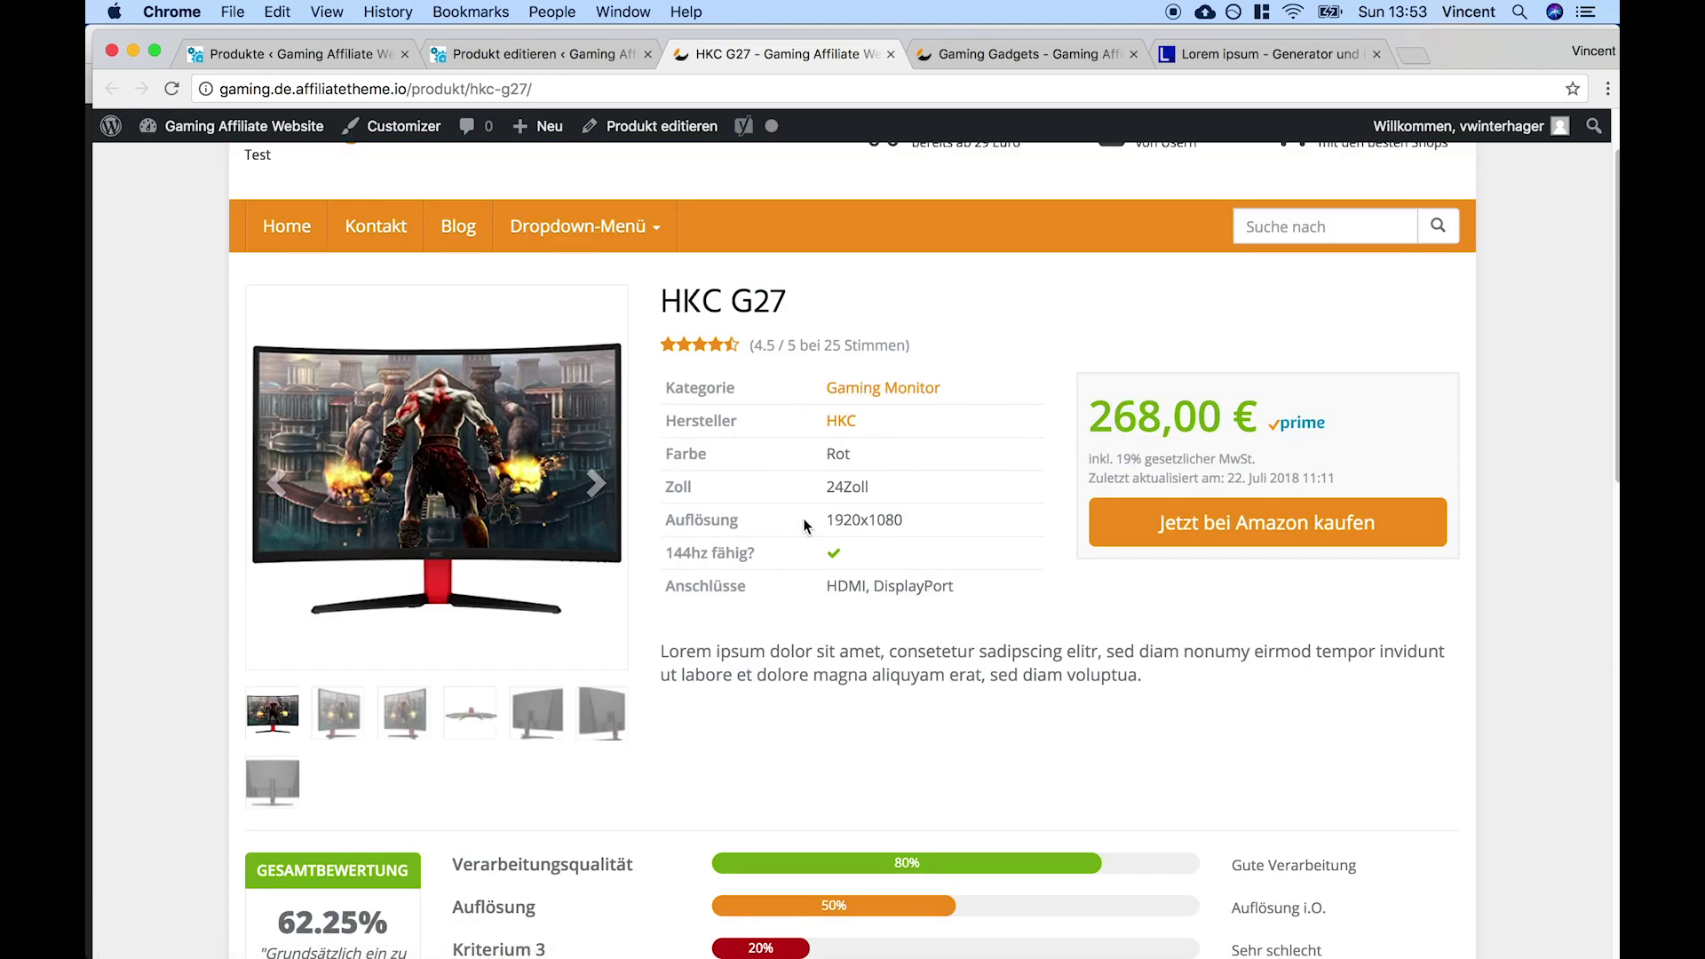
scroll(977, 702, down, 4)
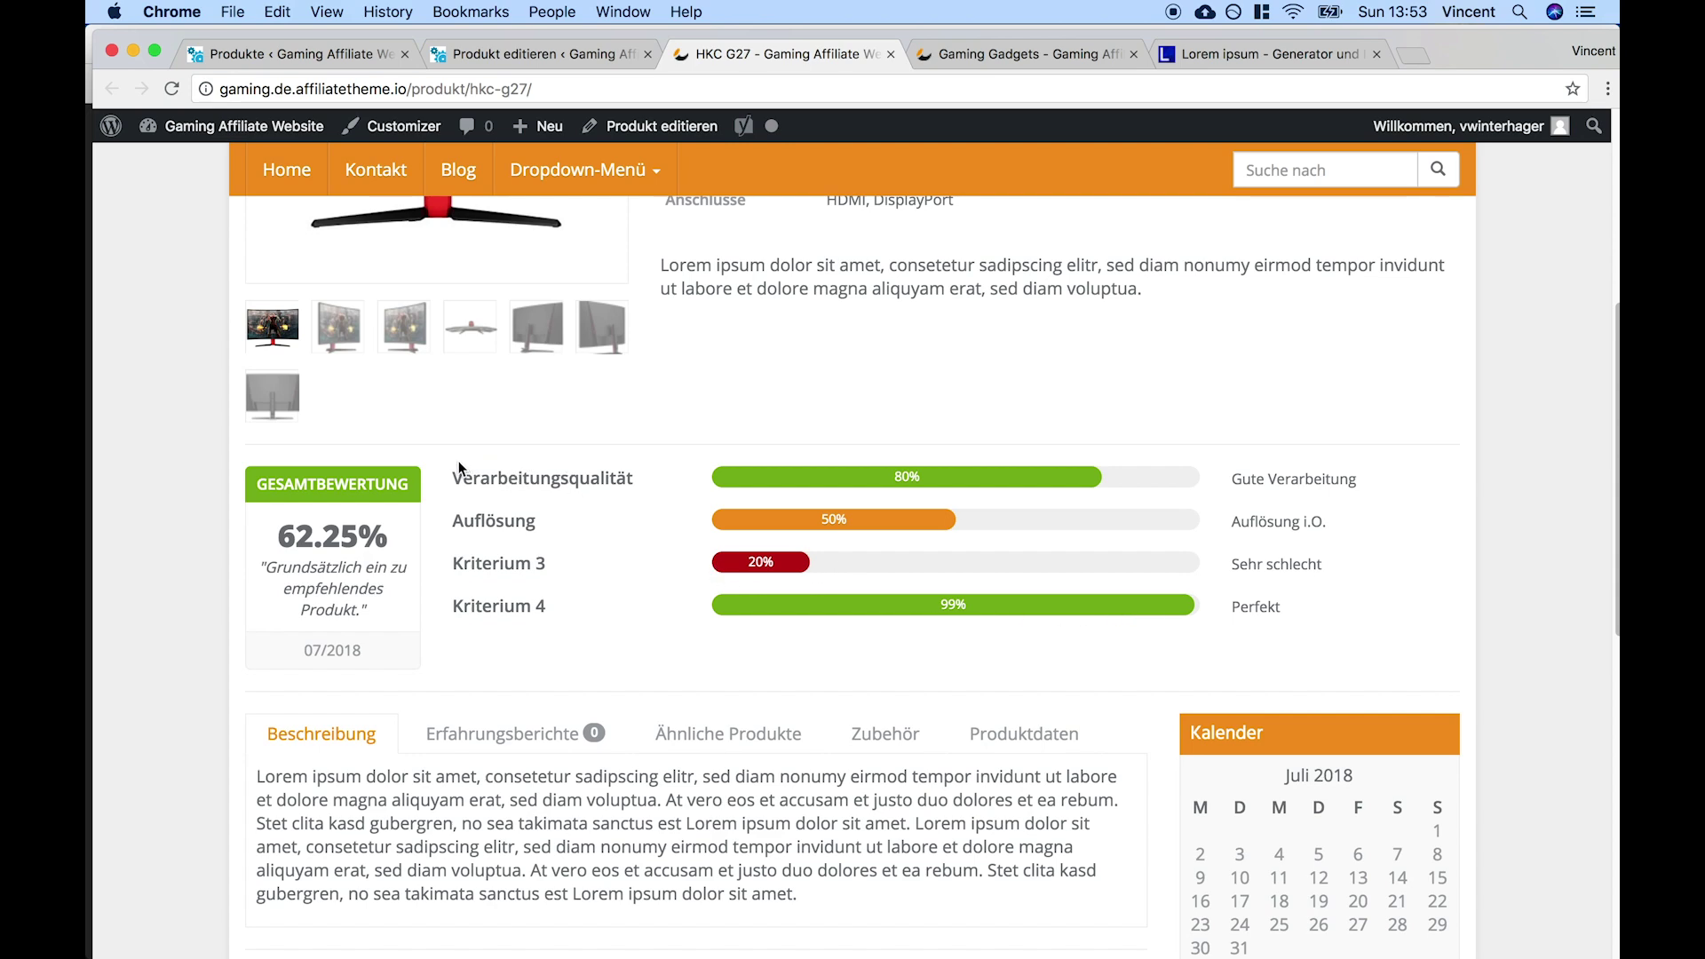
Examine the individual rating criteria, the Fazit and the review date on the public HKC G27 page
drag(459, 468, 550, 609)
click(1302, 496)
drag(261, 565, 304, 650)
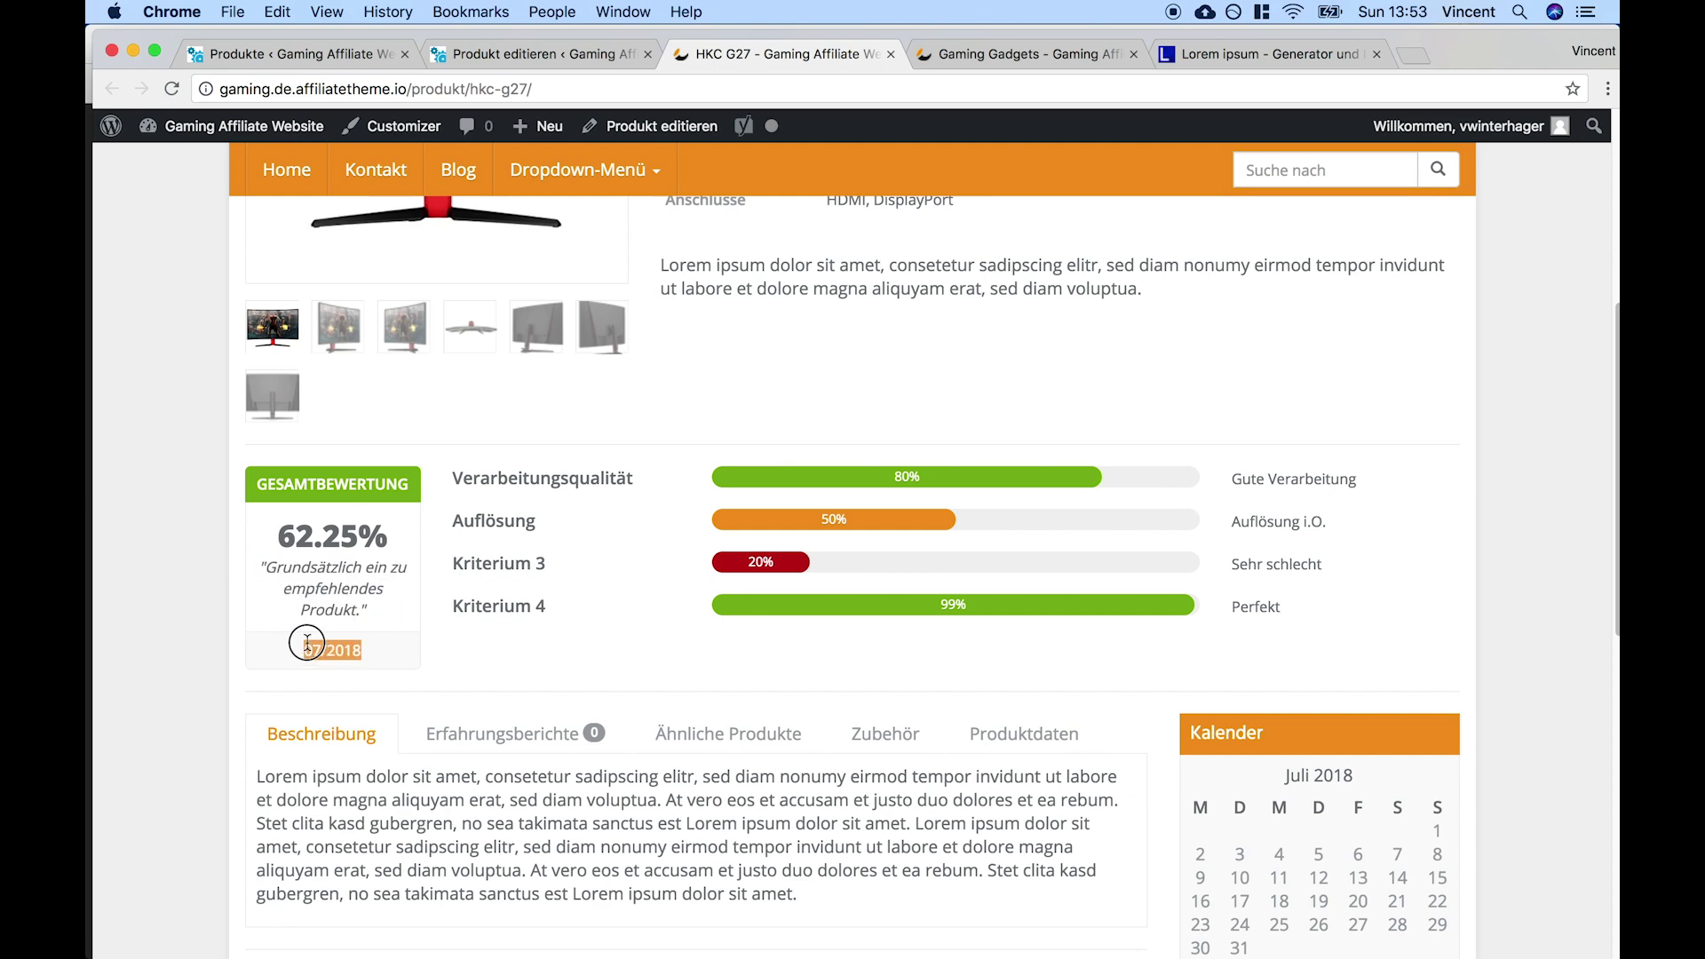
click(623, 665)
scroll(626, 688, down, 5)
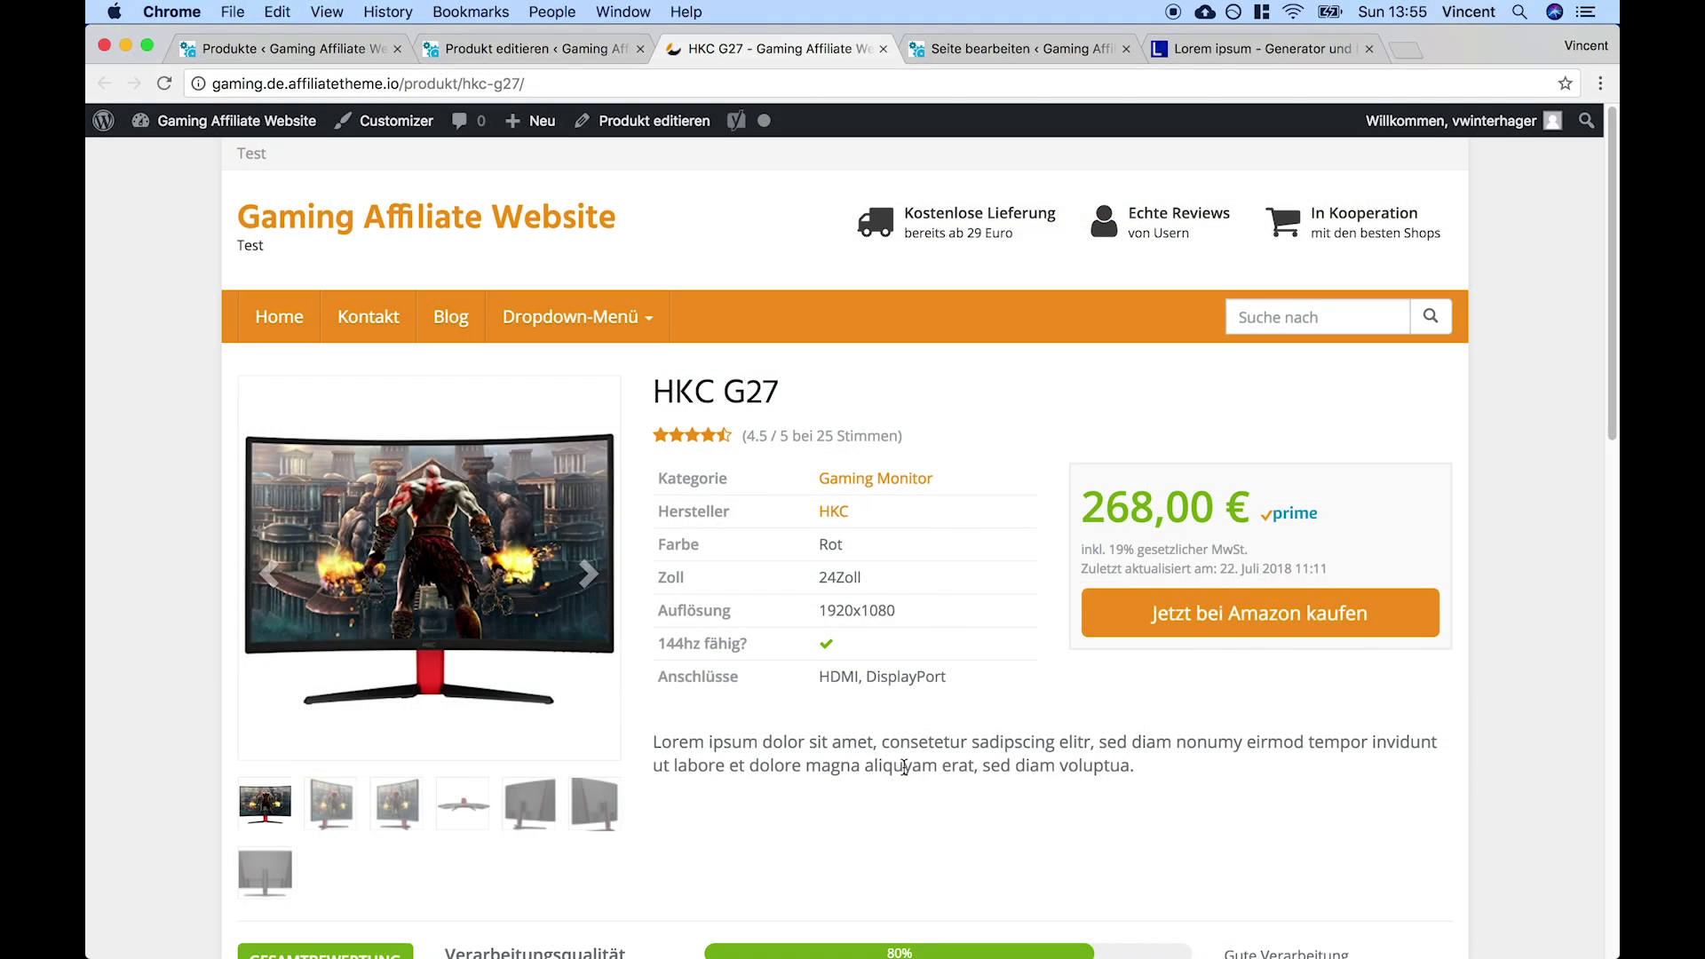
scroll(919, 742, down, 3)
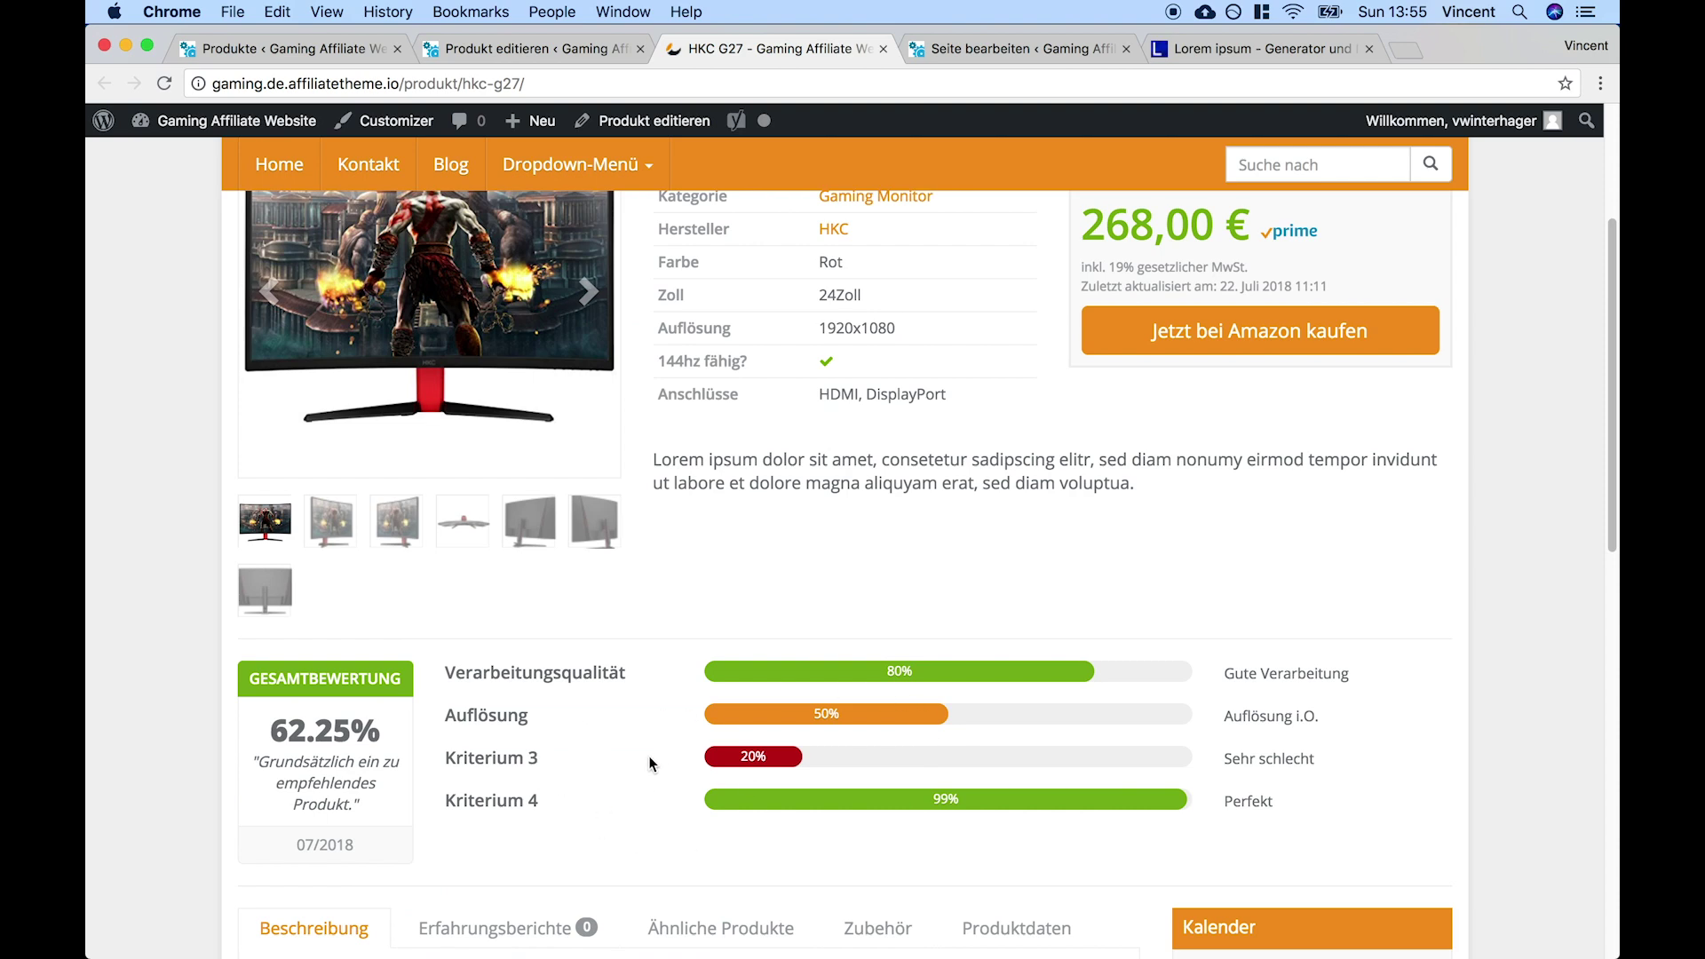
scroll(609, 798, up, 3)
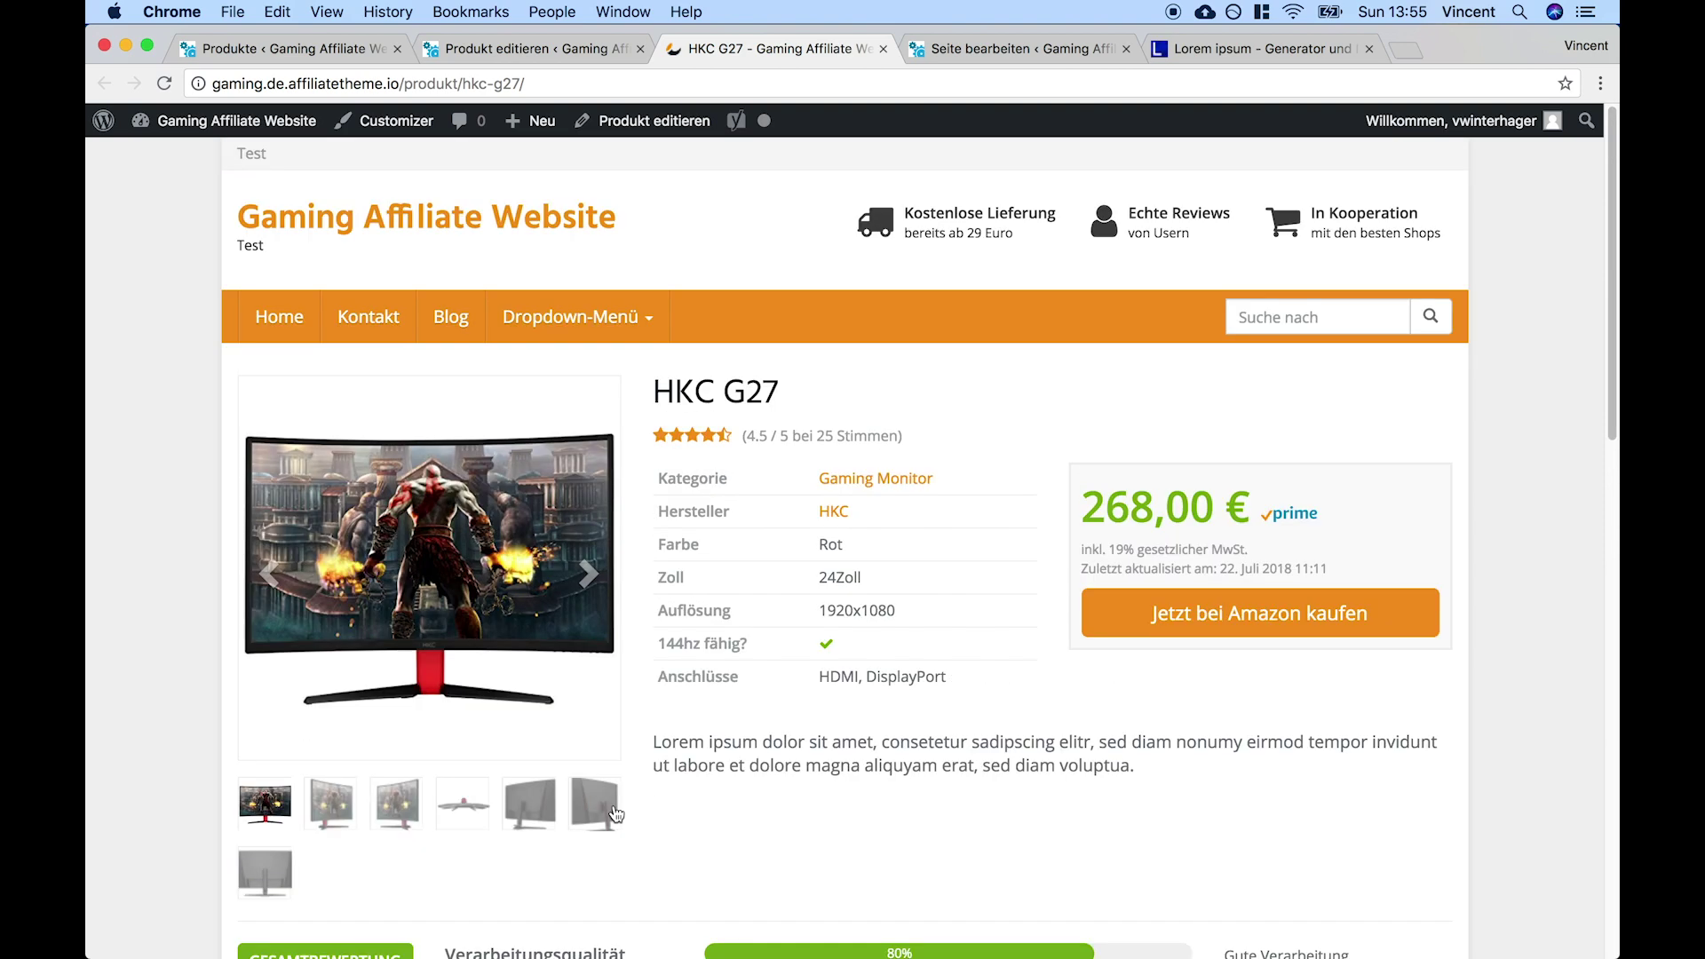
Open the site's Home page and check how the product comparison tables present the HKC G27 test result
click(279, 317)
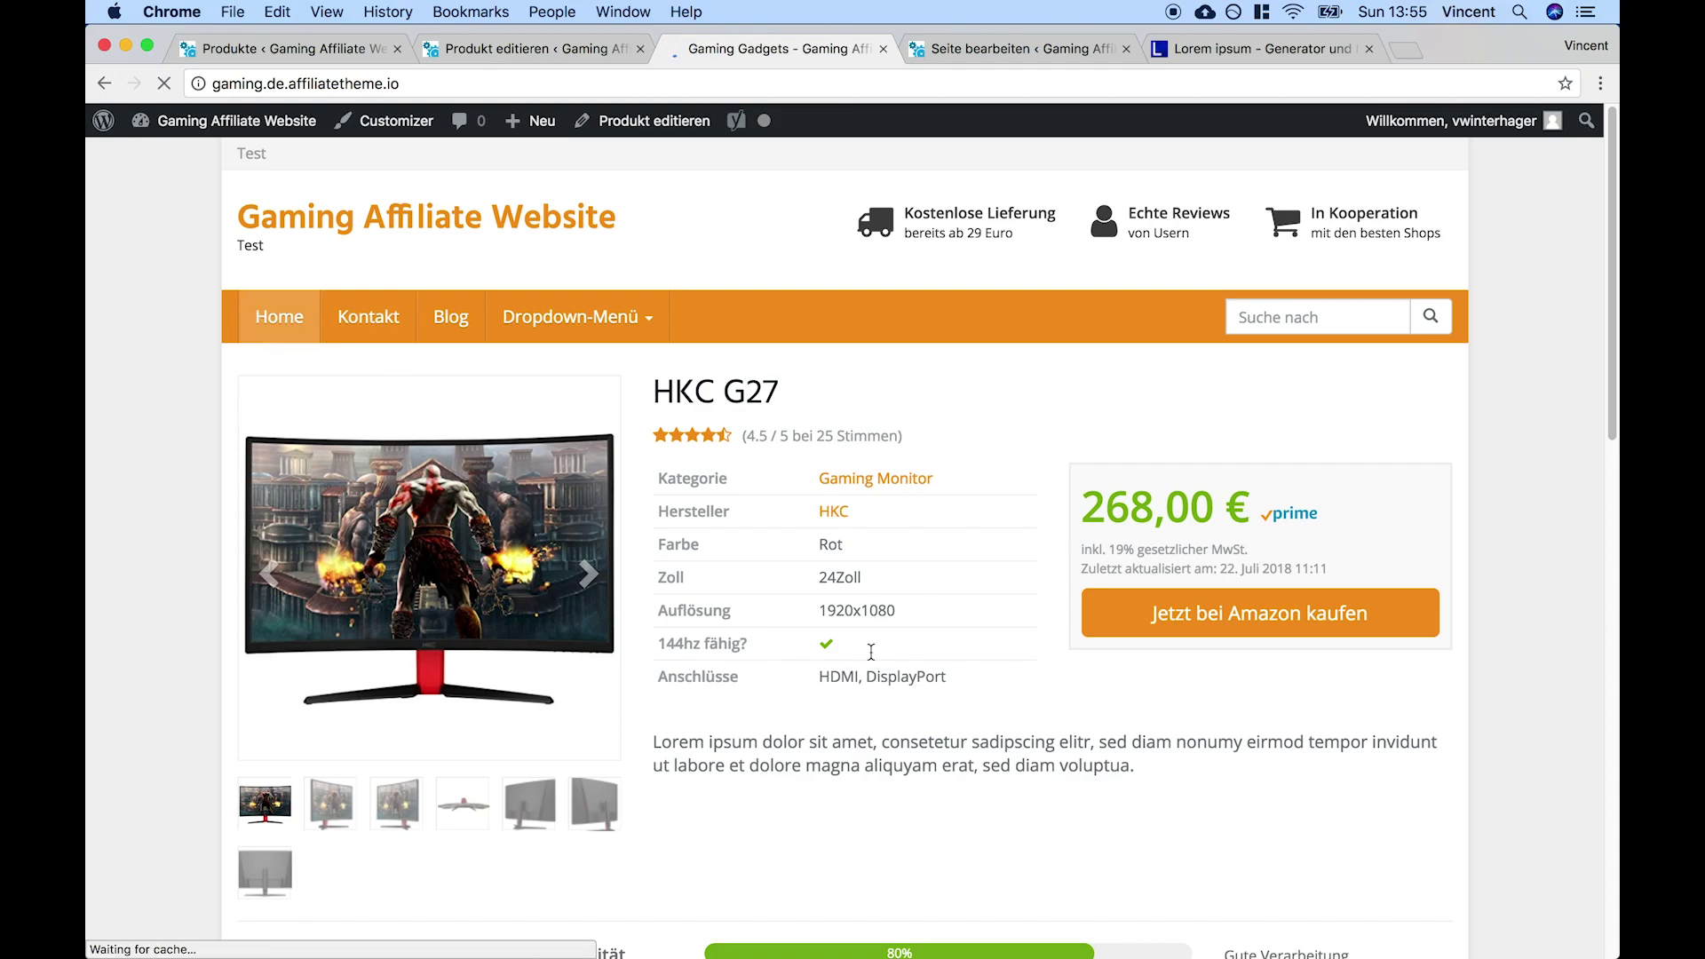
scroll(869, 650, down, 10)
scroll(860, 651, down, 15)
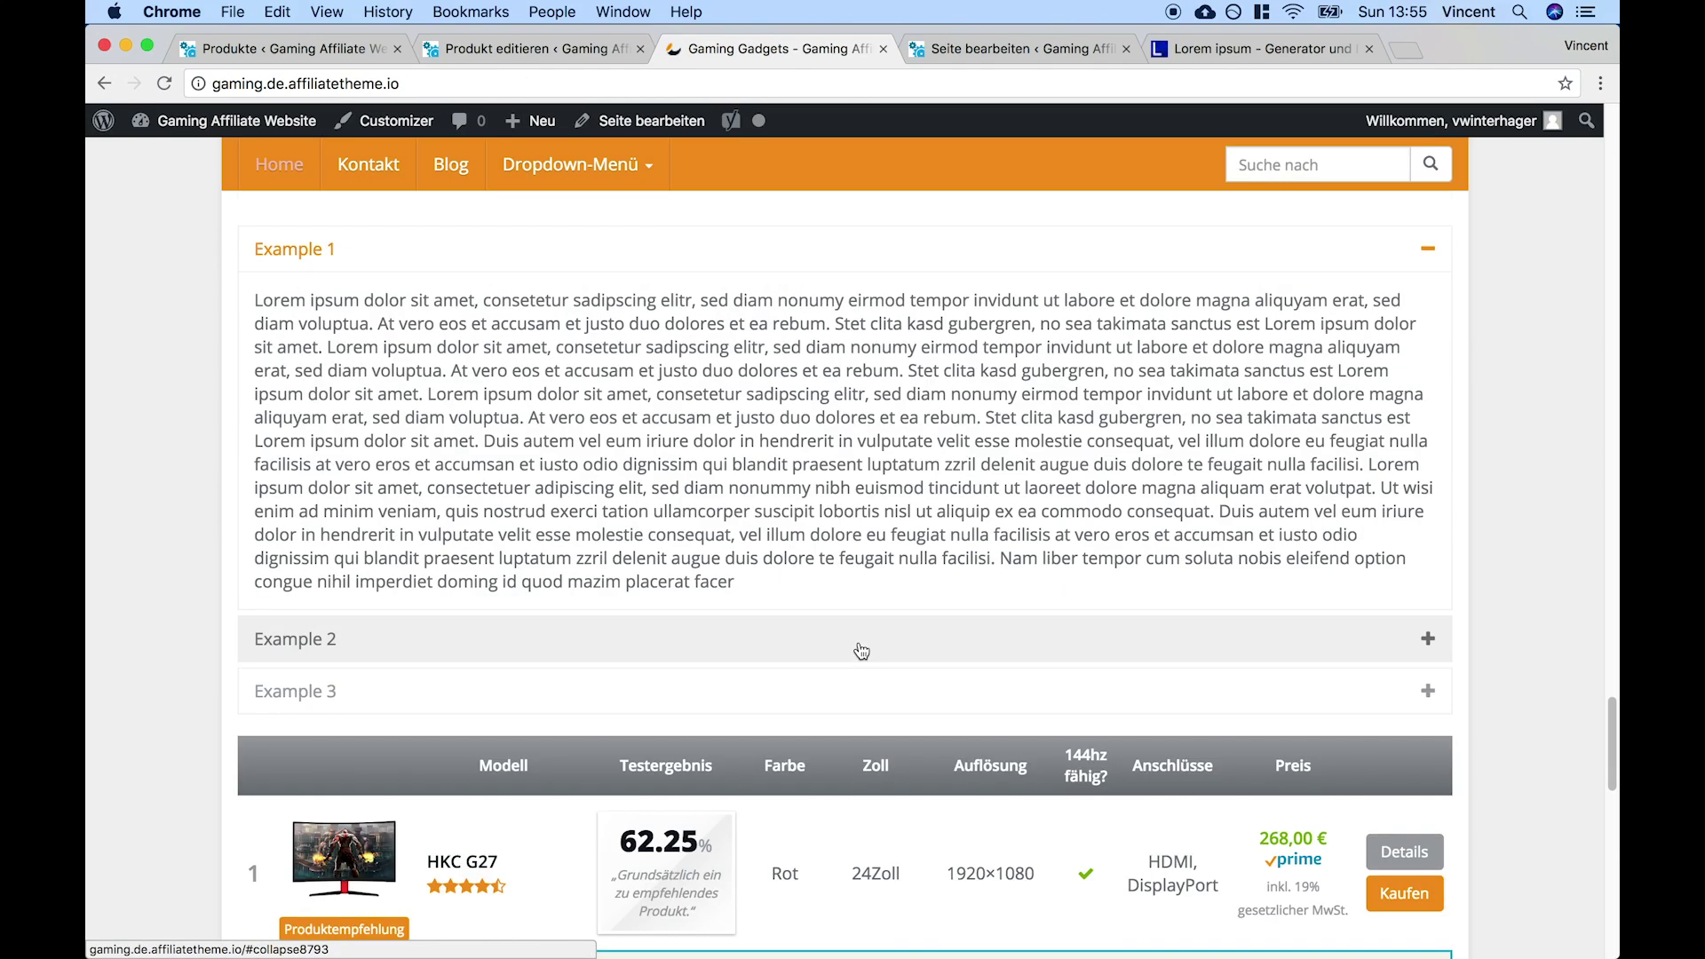
scroll(647, 559, up, 2)
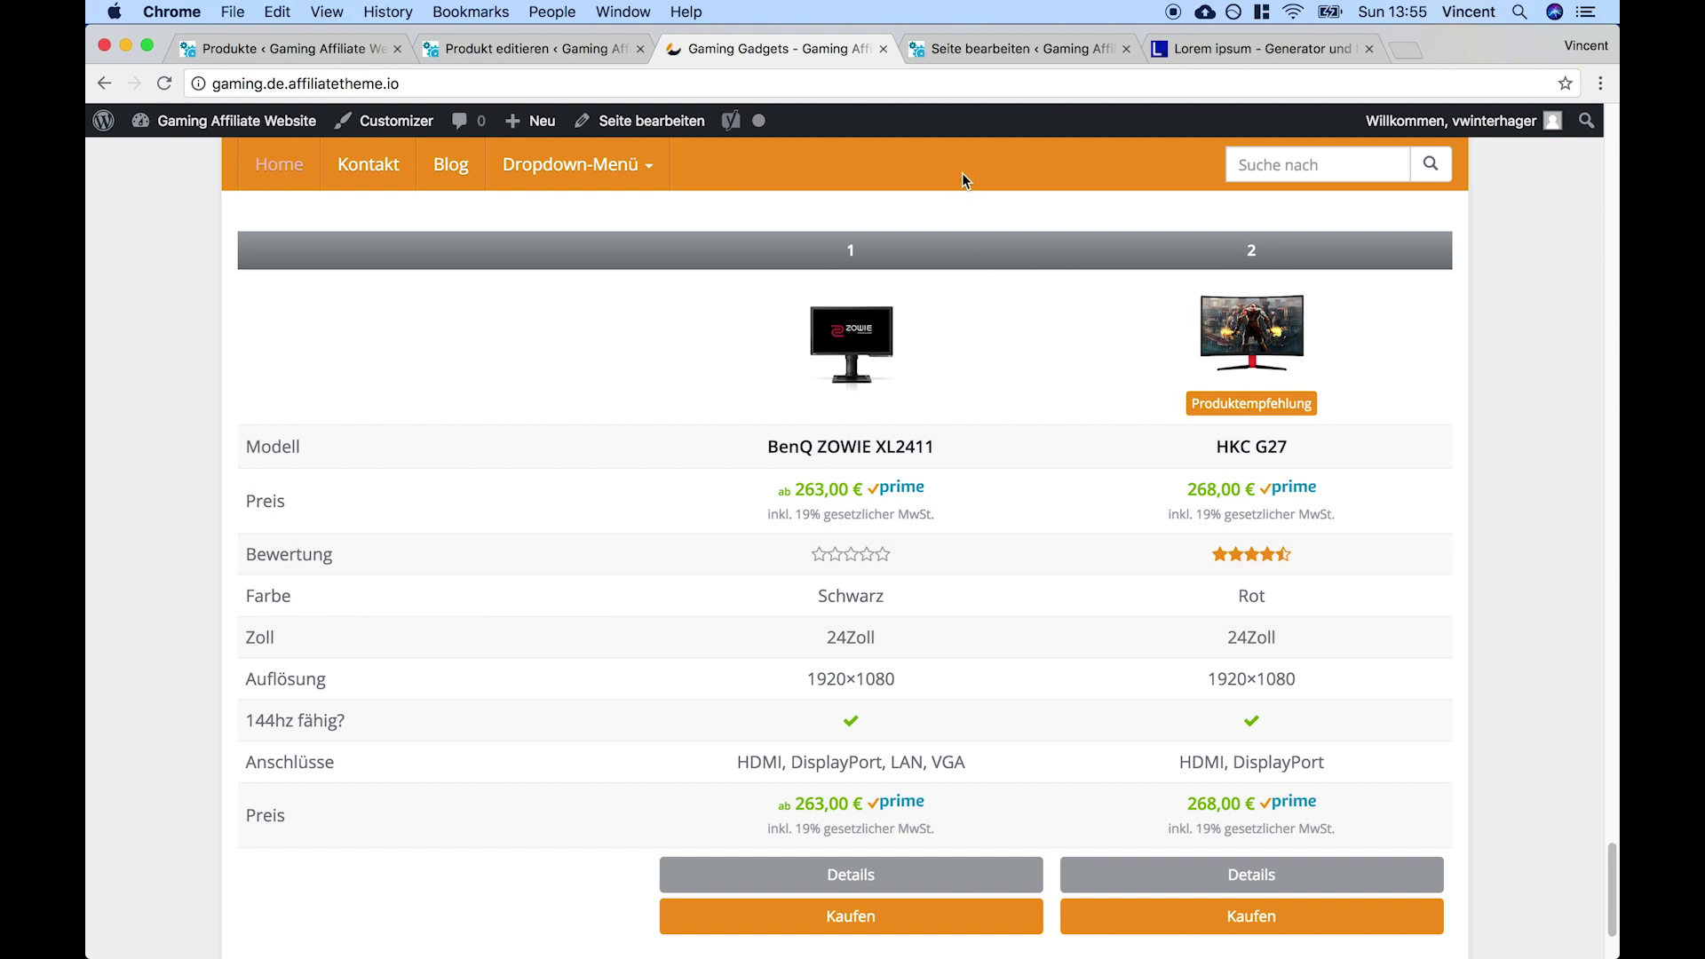
Set review to "true" in the table-x produkte shortcode of Textbereich 8 and update the Gaming Gadgets page
click(1009, 49)
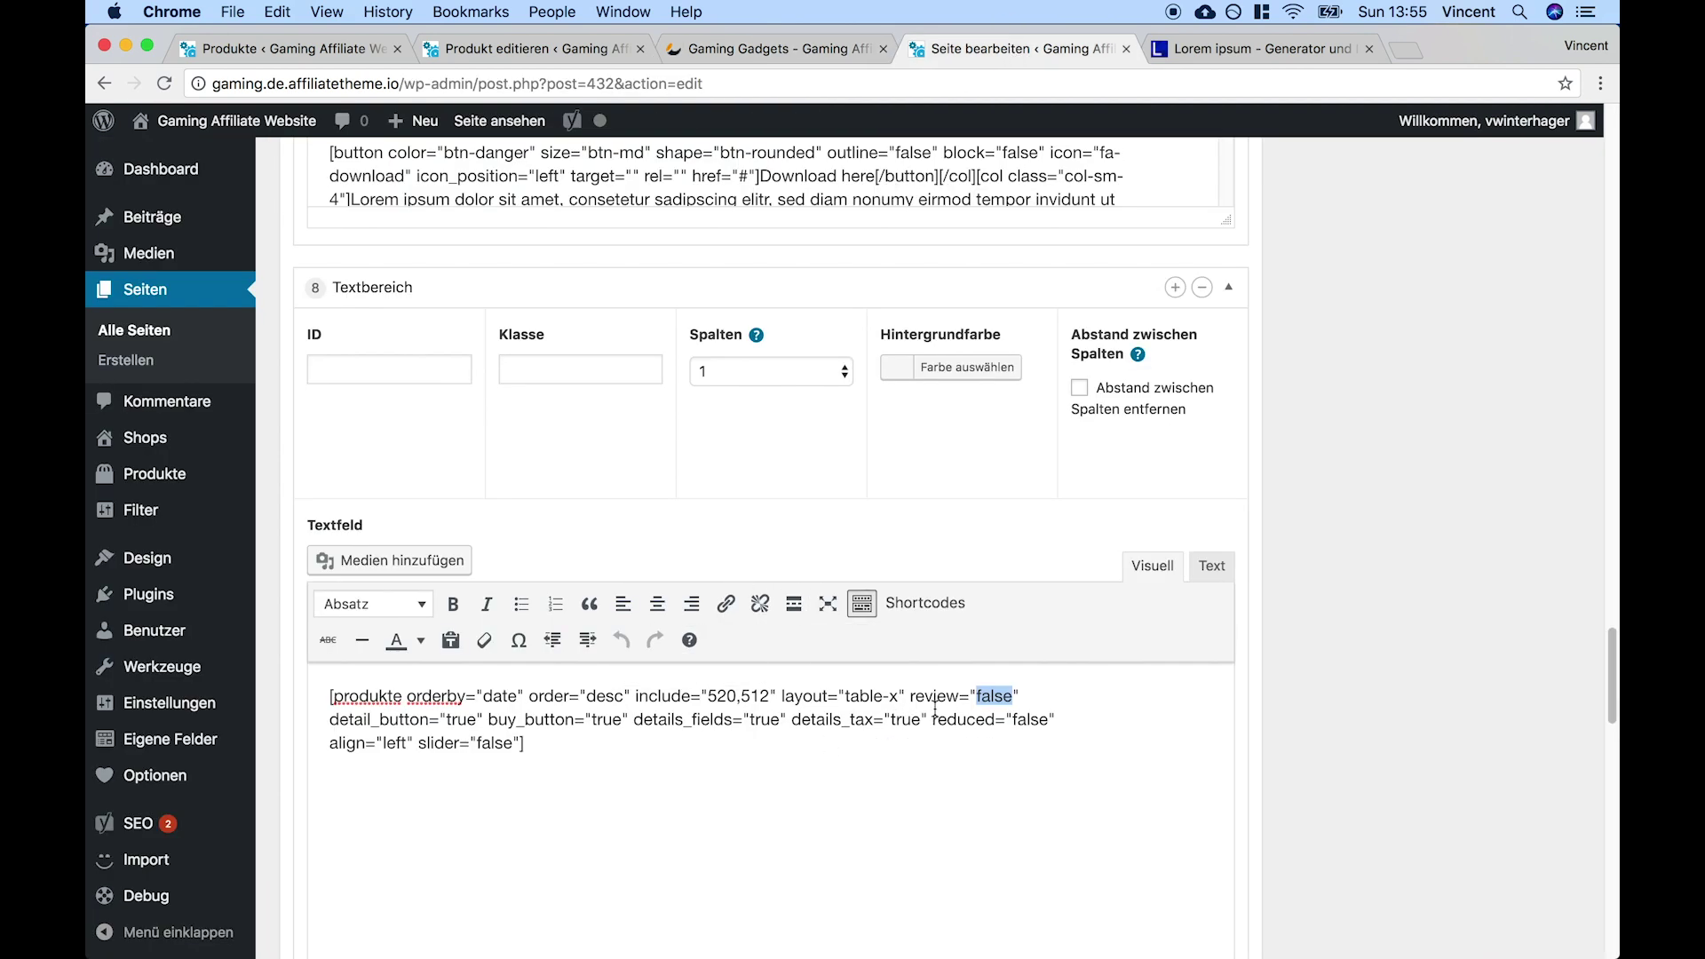
scroll(935, 708, down, 1)
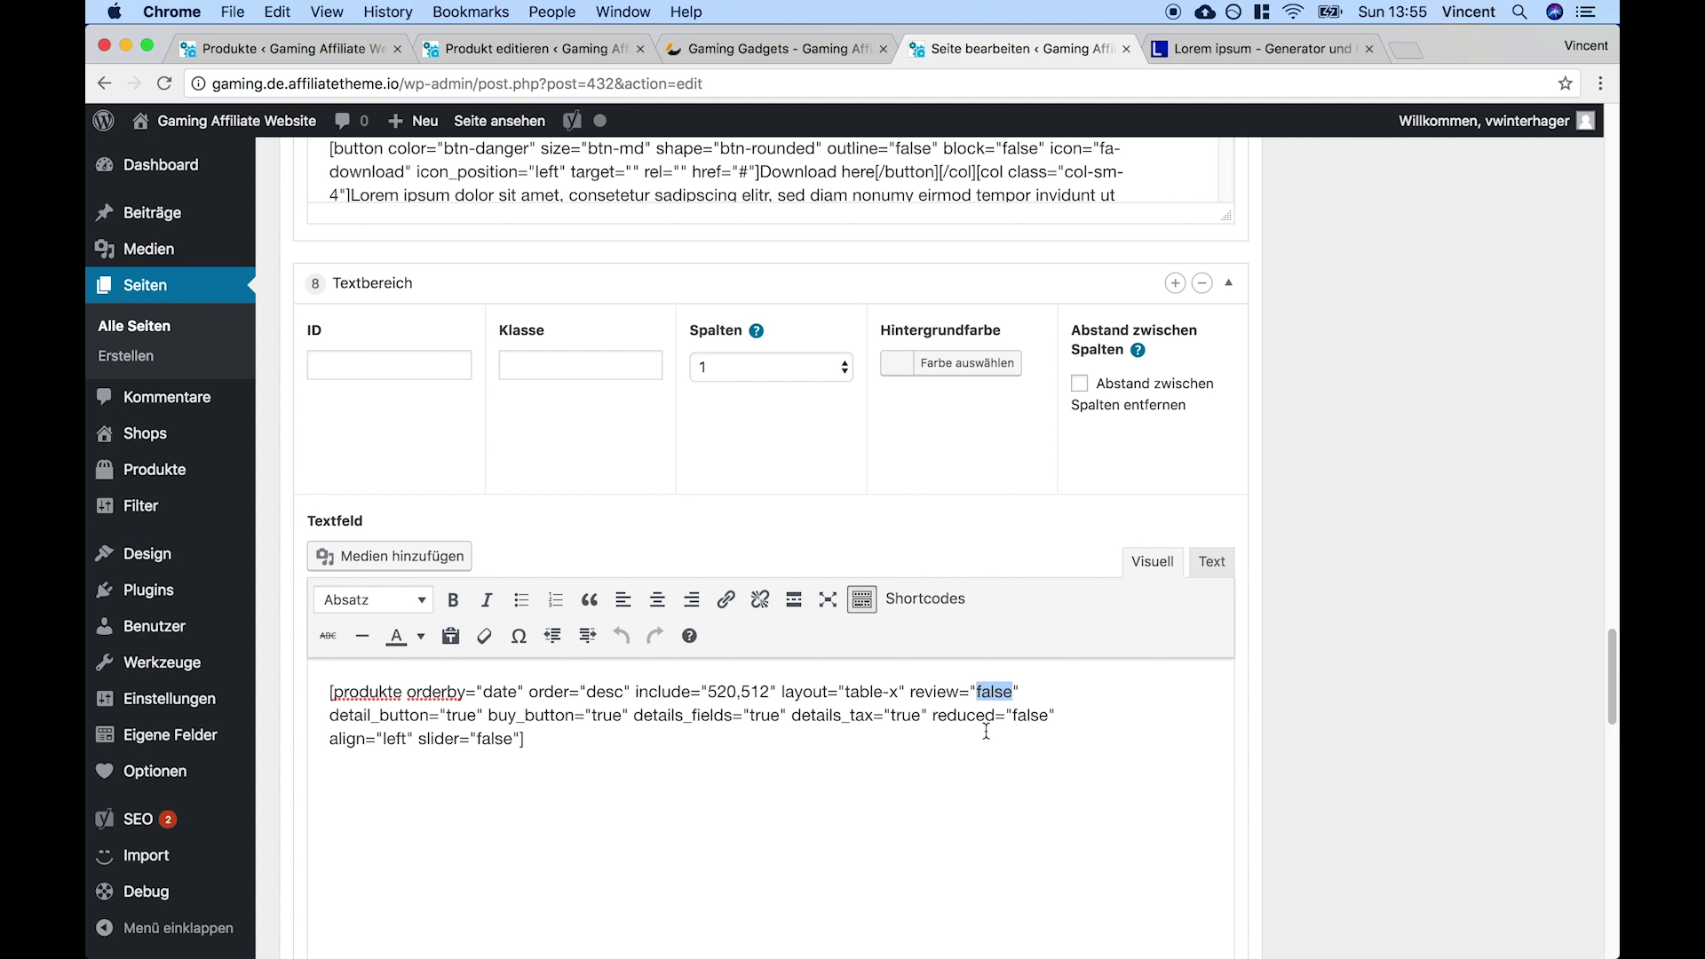
double_click(934, 691)
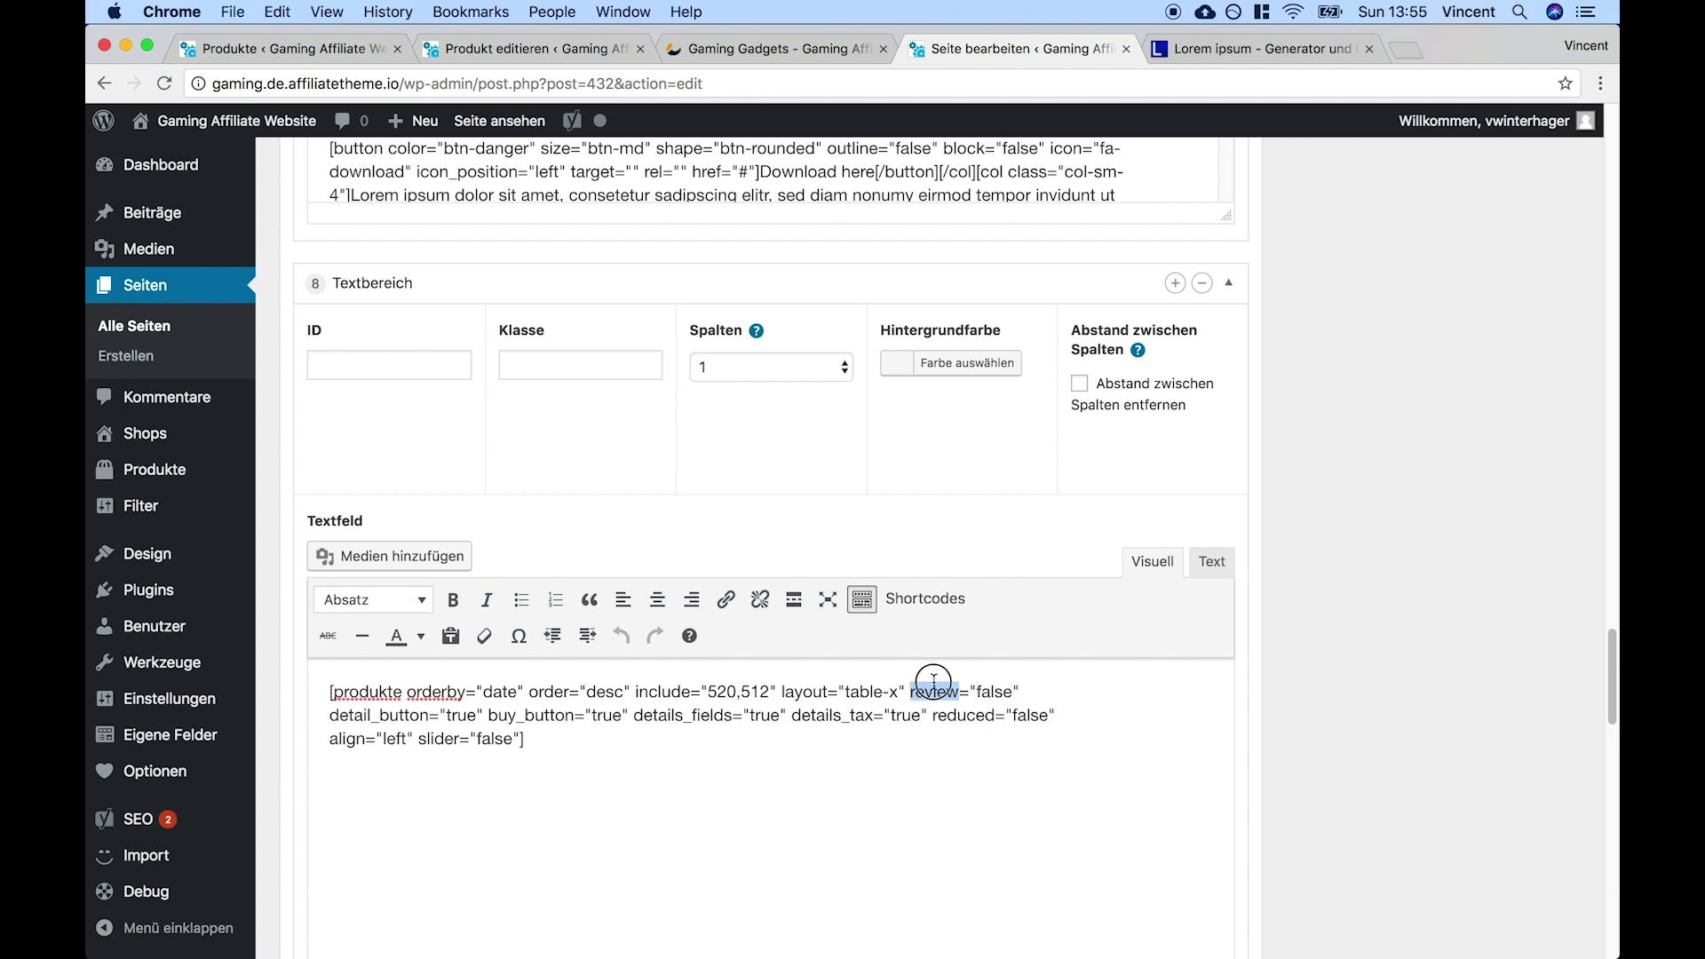
click(995, 692)
double_click(995, 693)
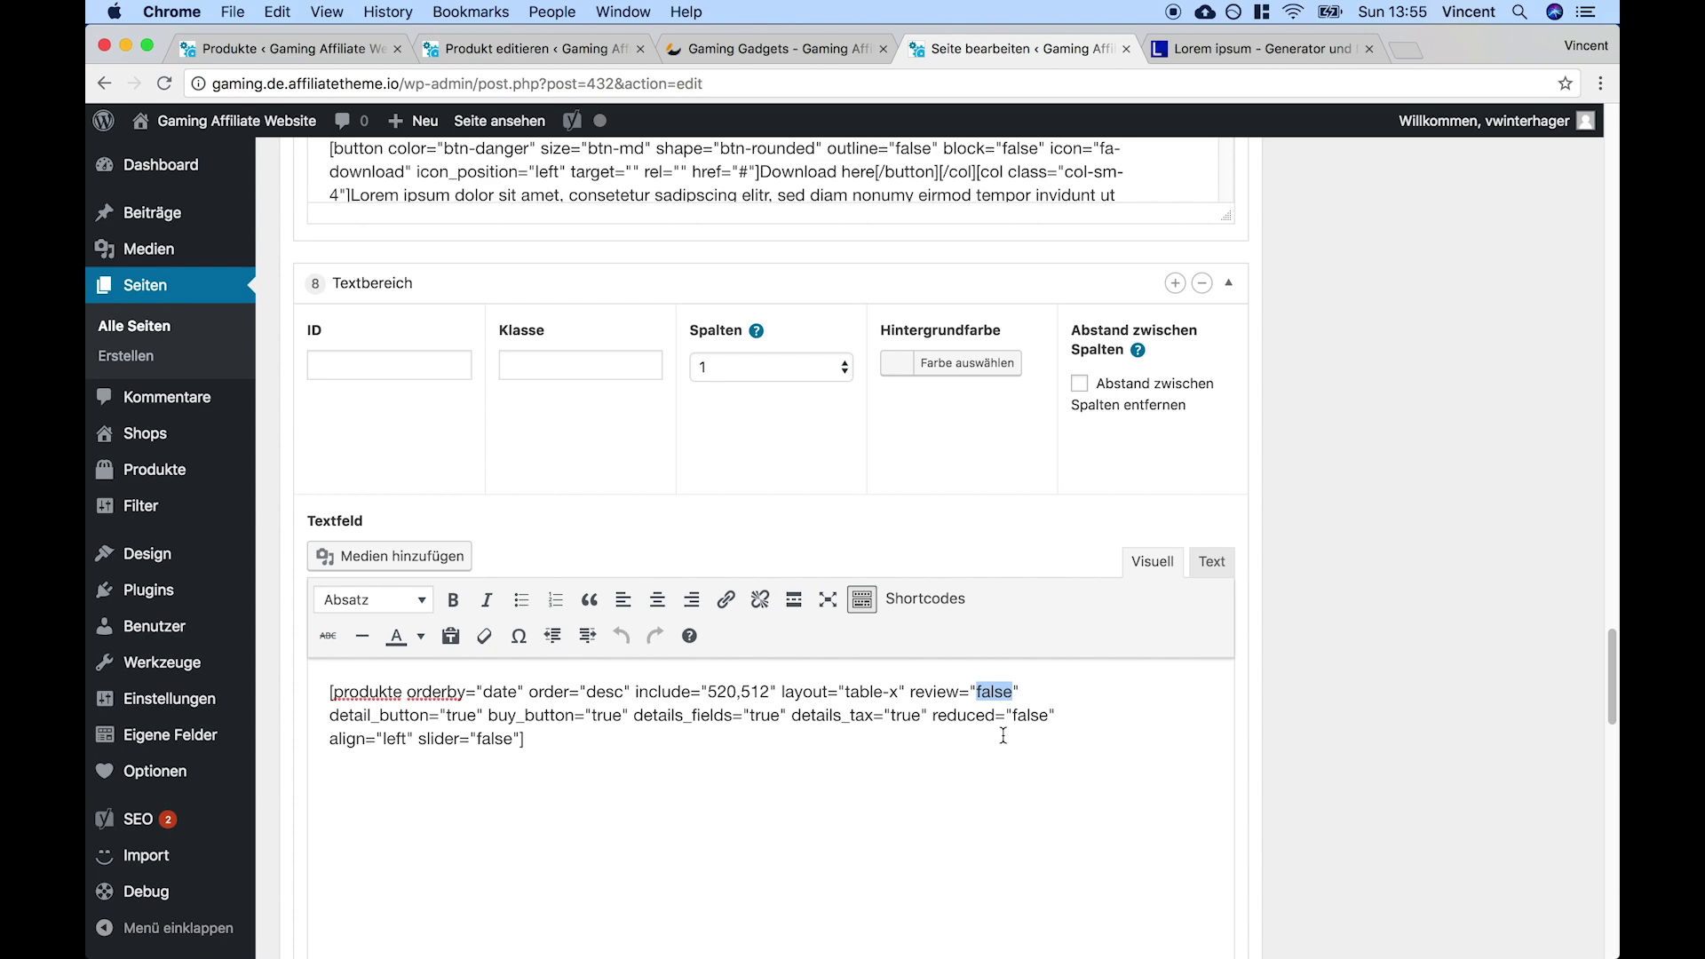
text(true)
scroll(1506, 645, up, 20)
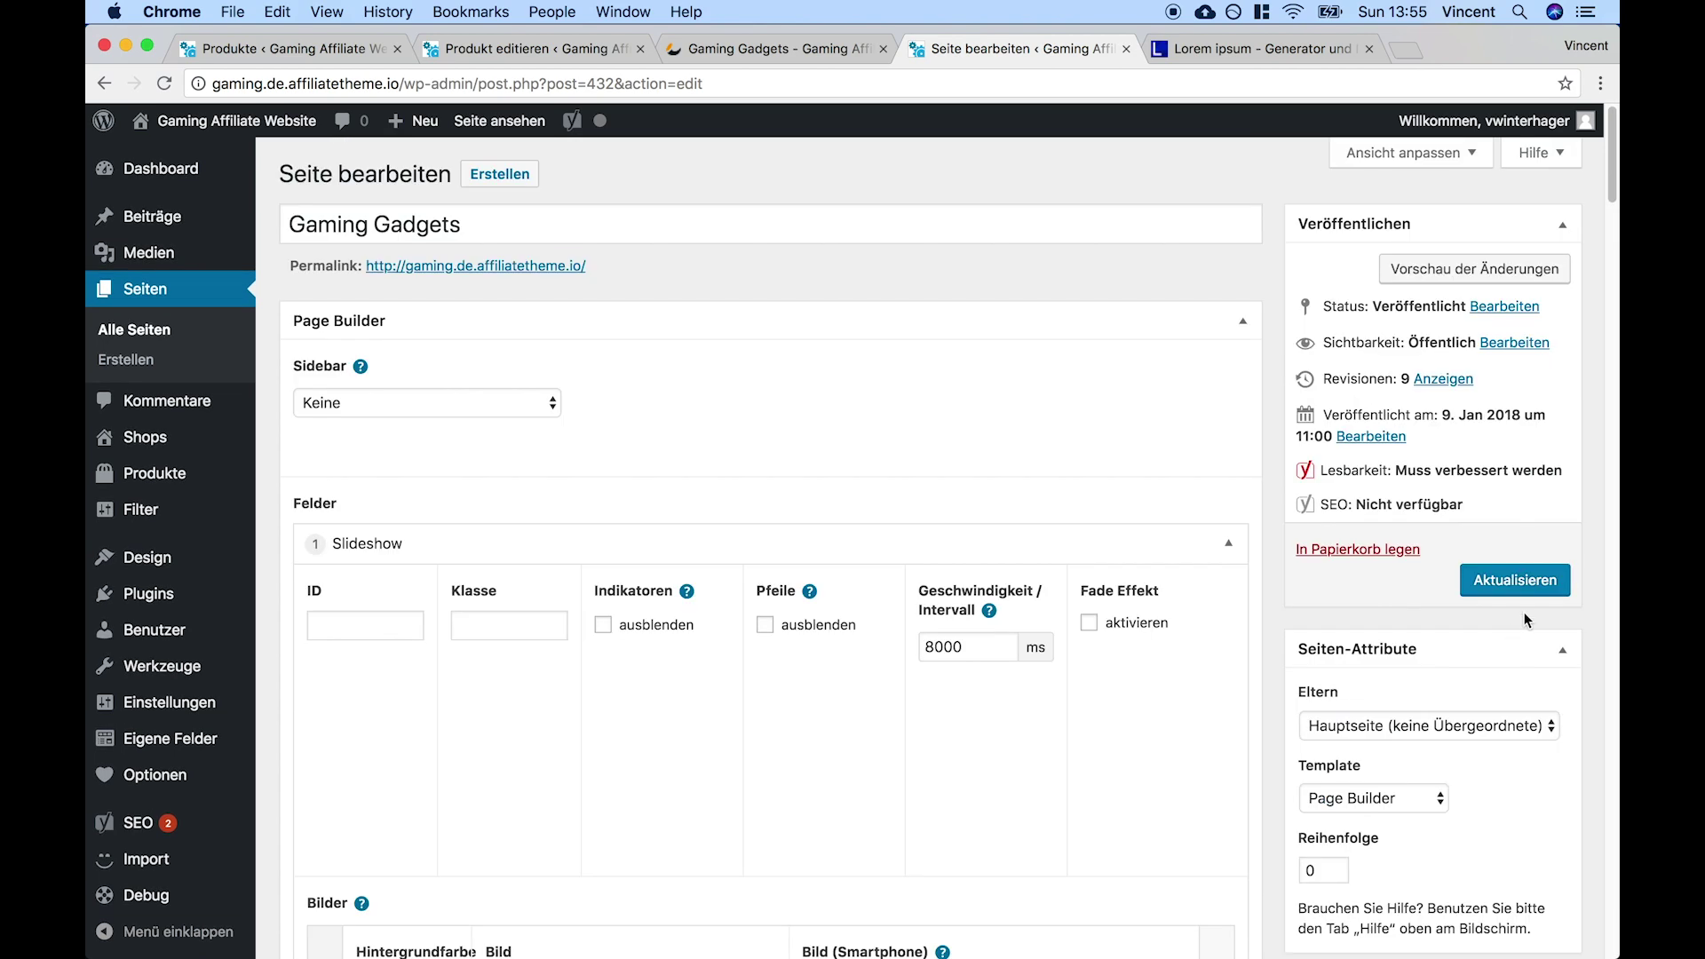
click(1518, 587)
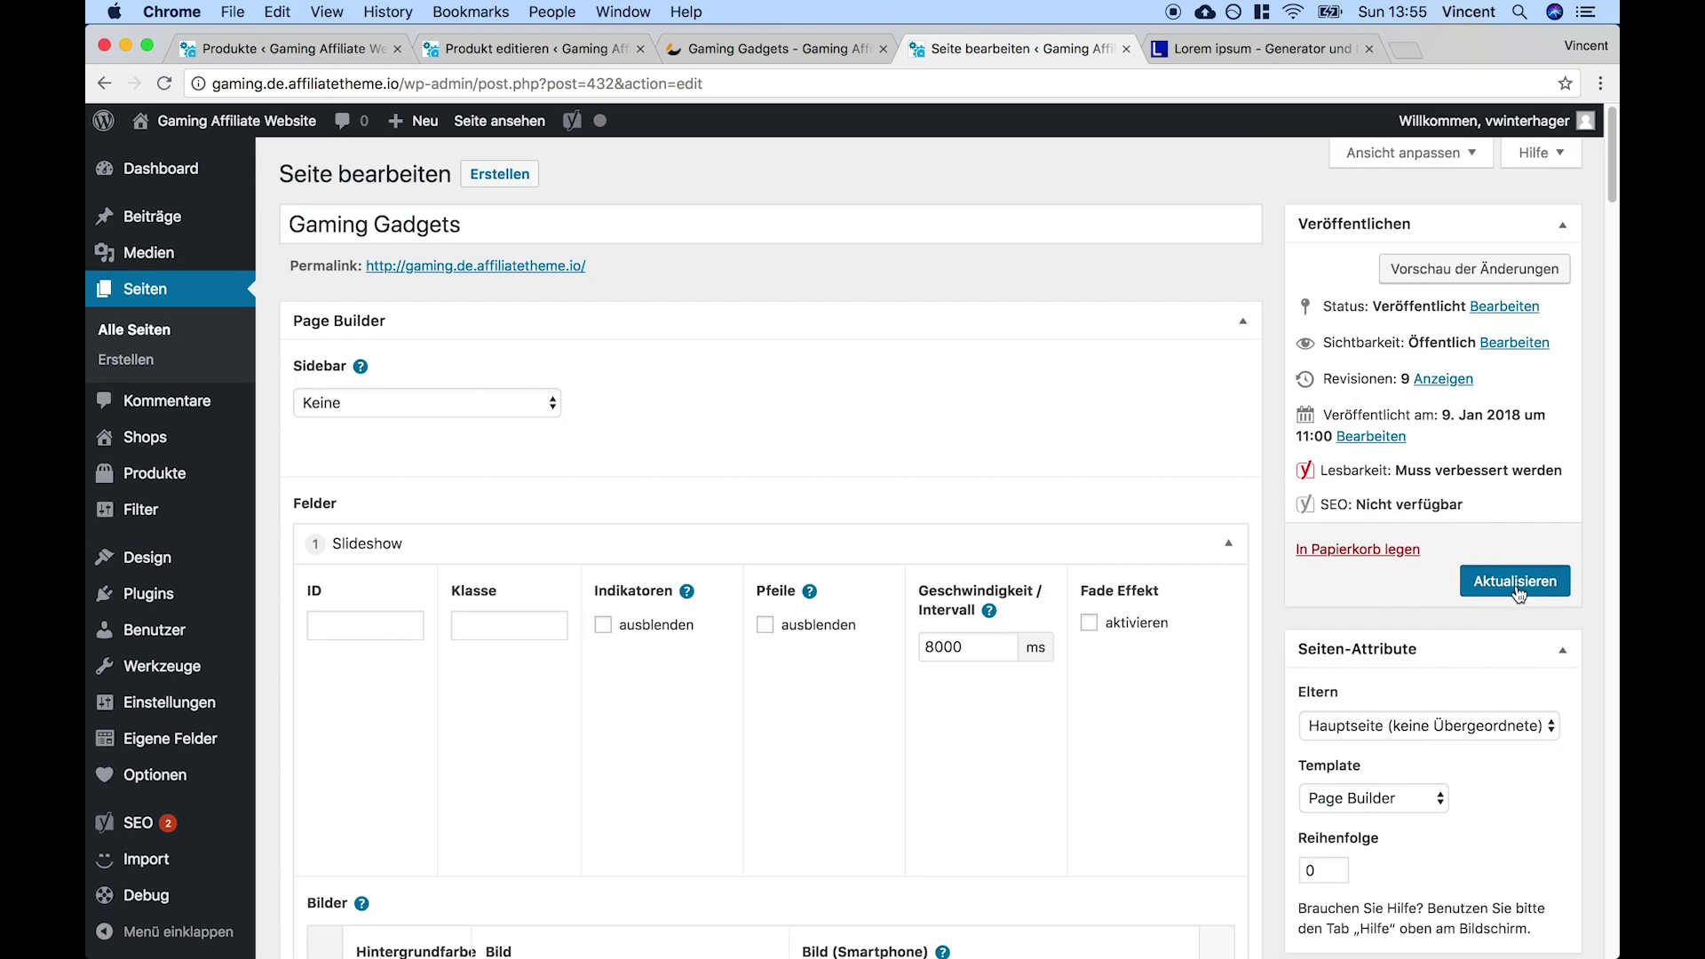
Reload the public Home page and examine the Testergebnis row for the HKC G27 in the comparison table
click(750, 51)
click(163, 85)
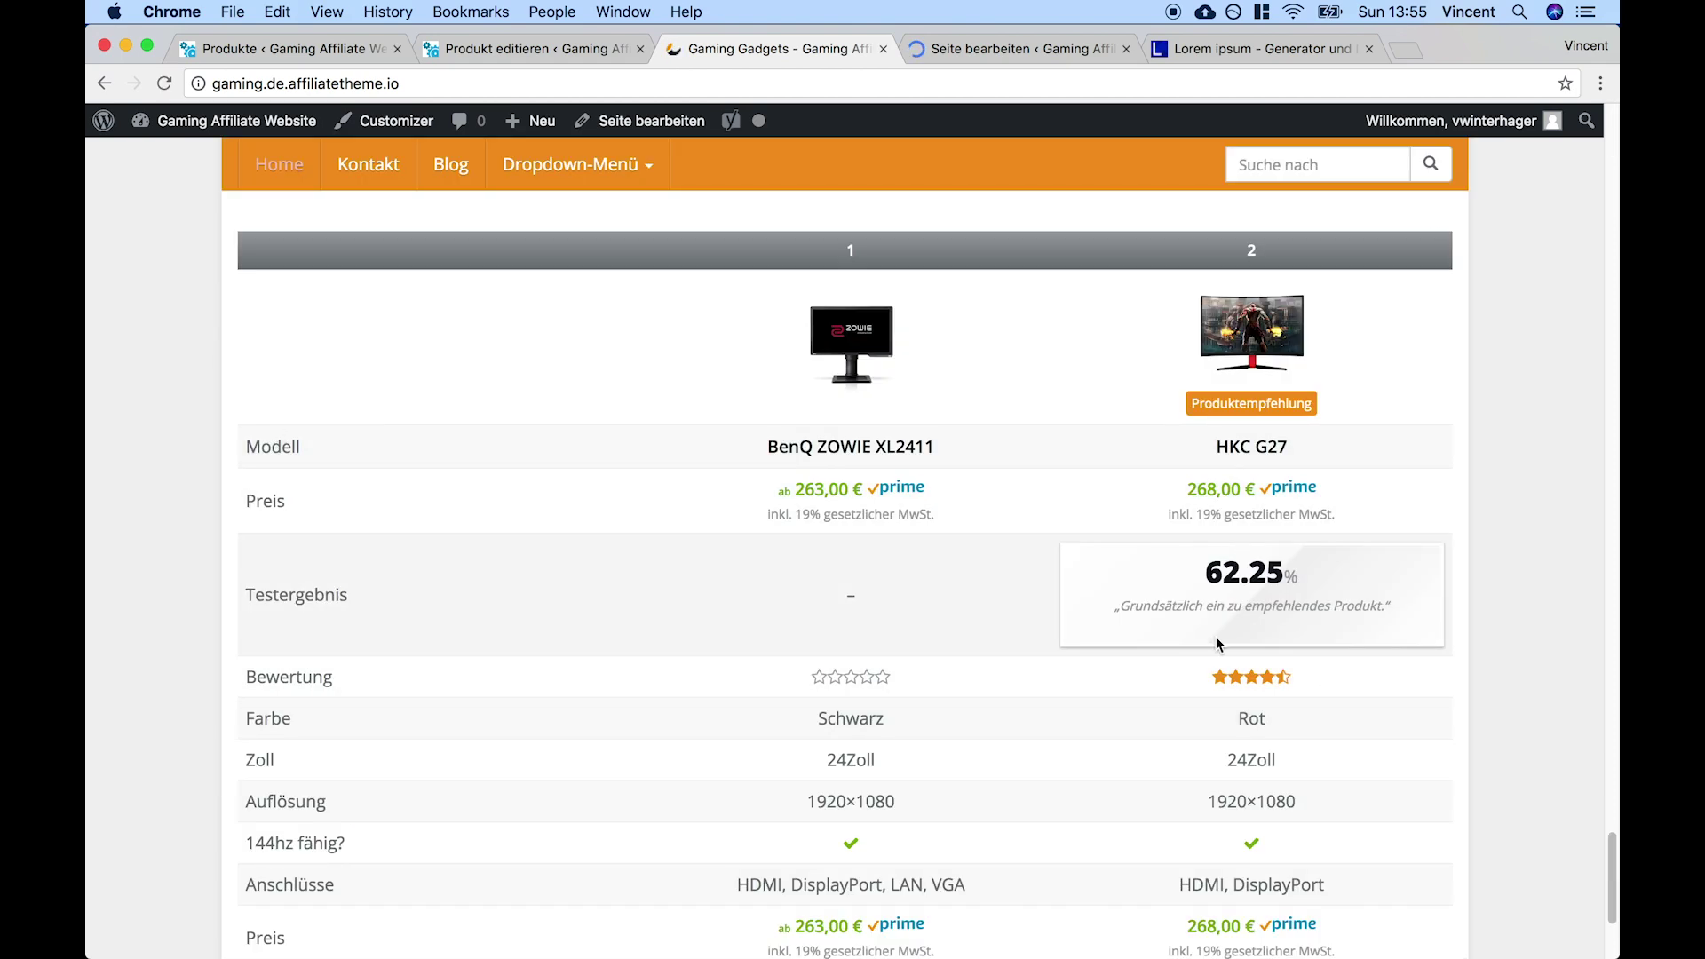
scroll(1216, 644, down, 1)
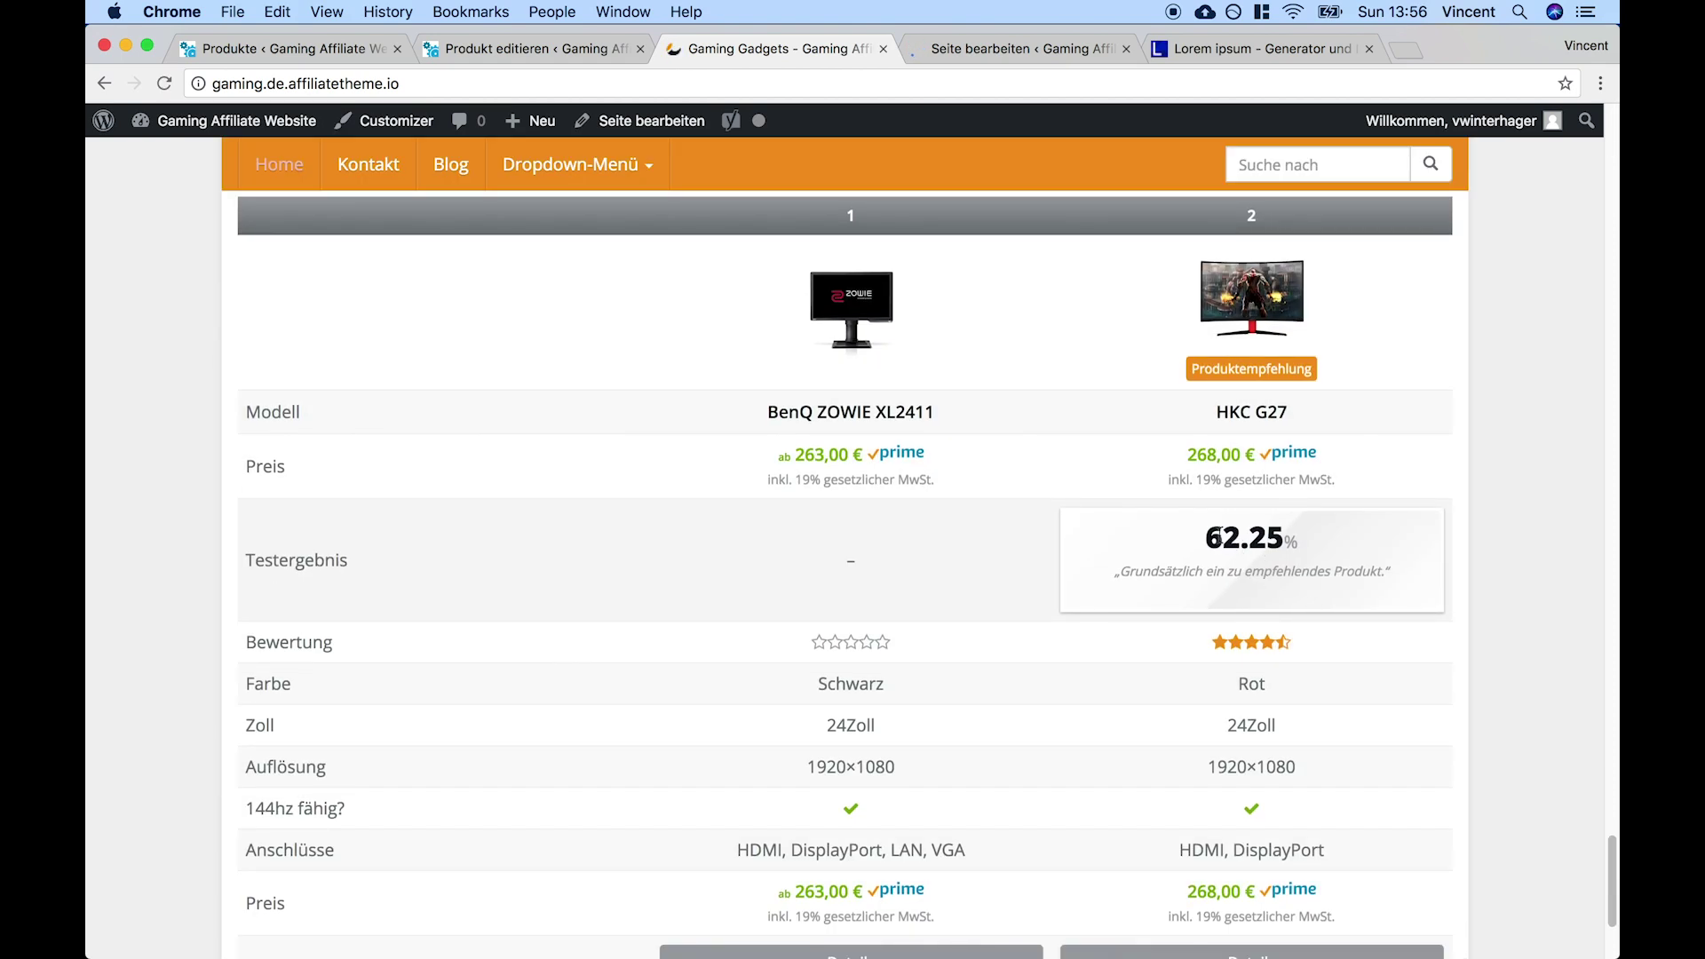
drag(1207, 536, 1302, 538)
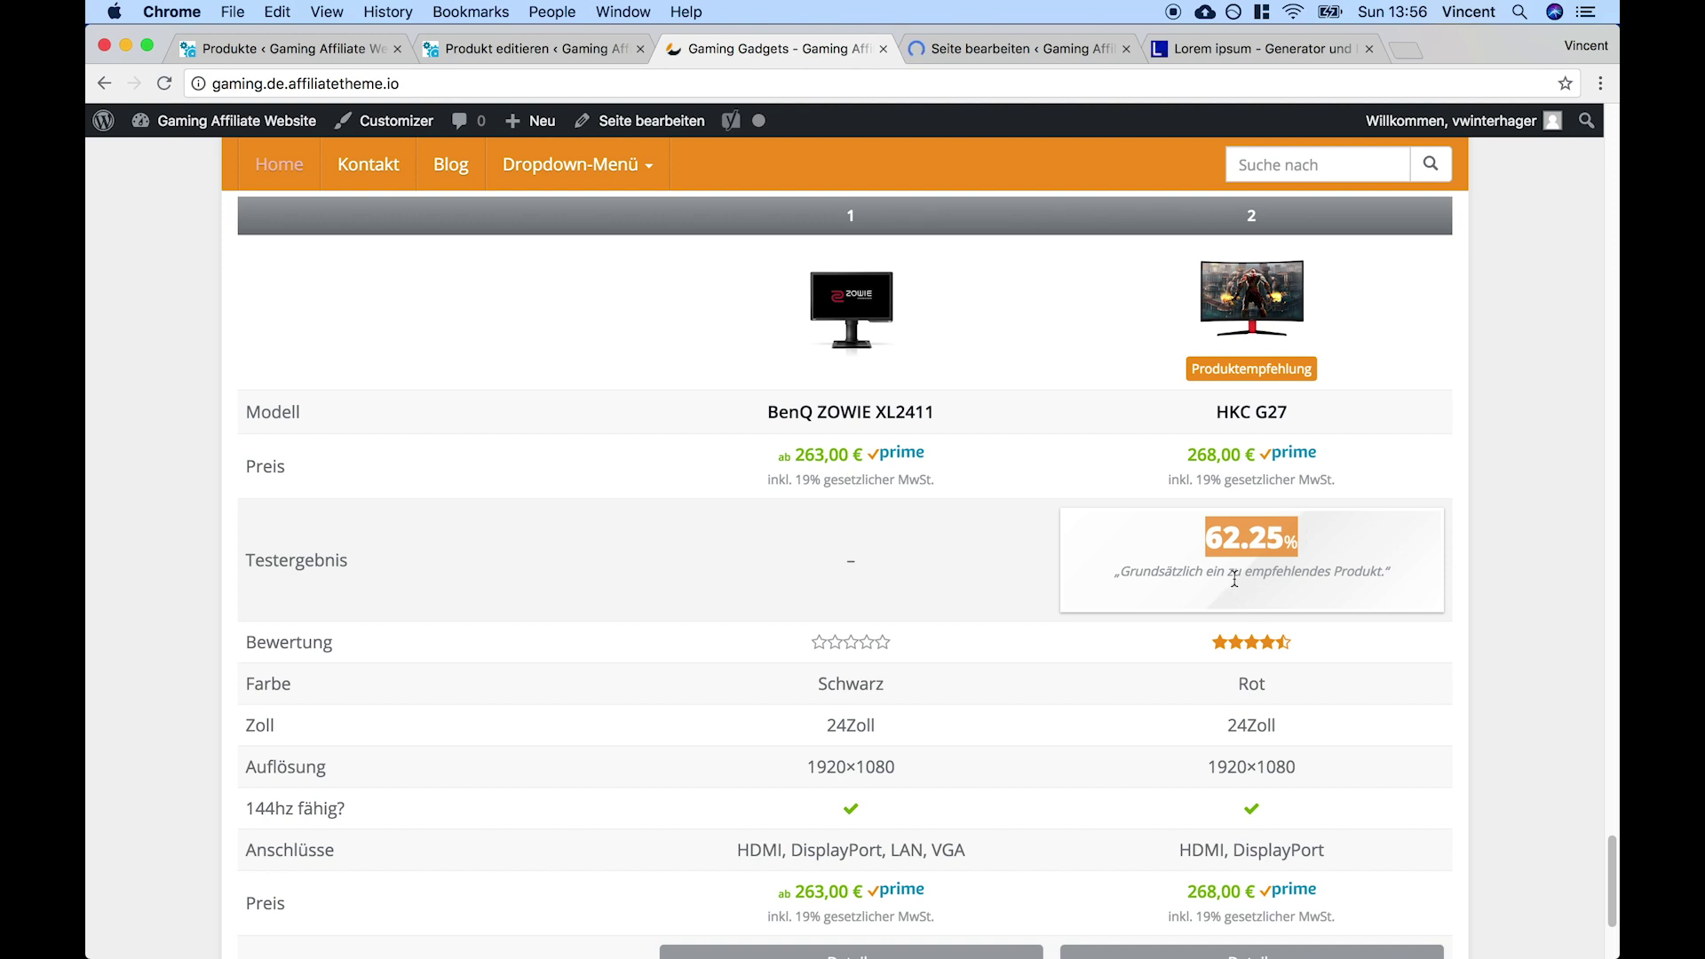
triple_click(1234, 579)
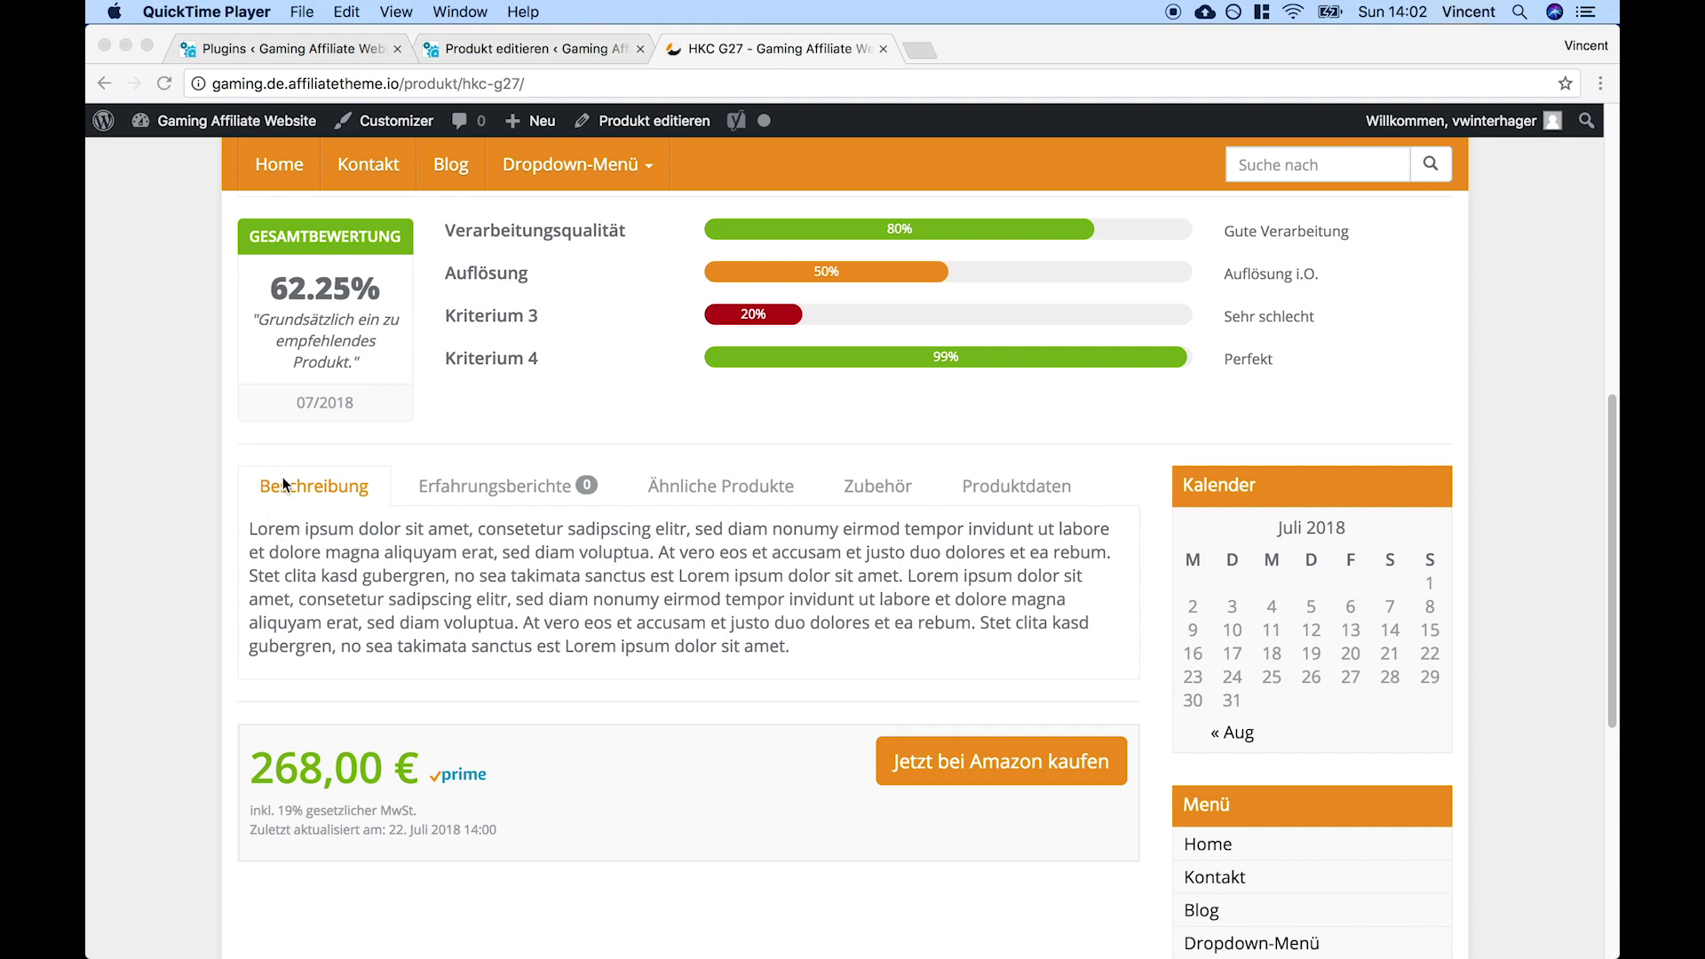
Compare the HKC G27 page's sidebar widgets with those on the Blog page, opened in a separate tab and closed again
click(1148, 522)
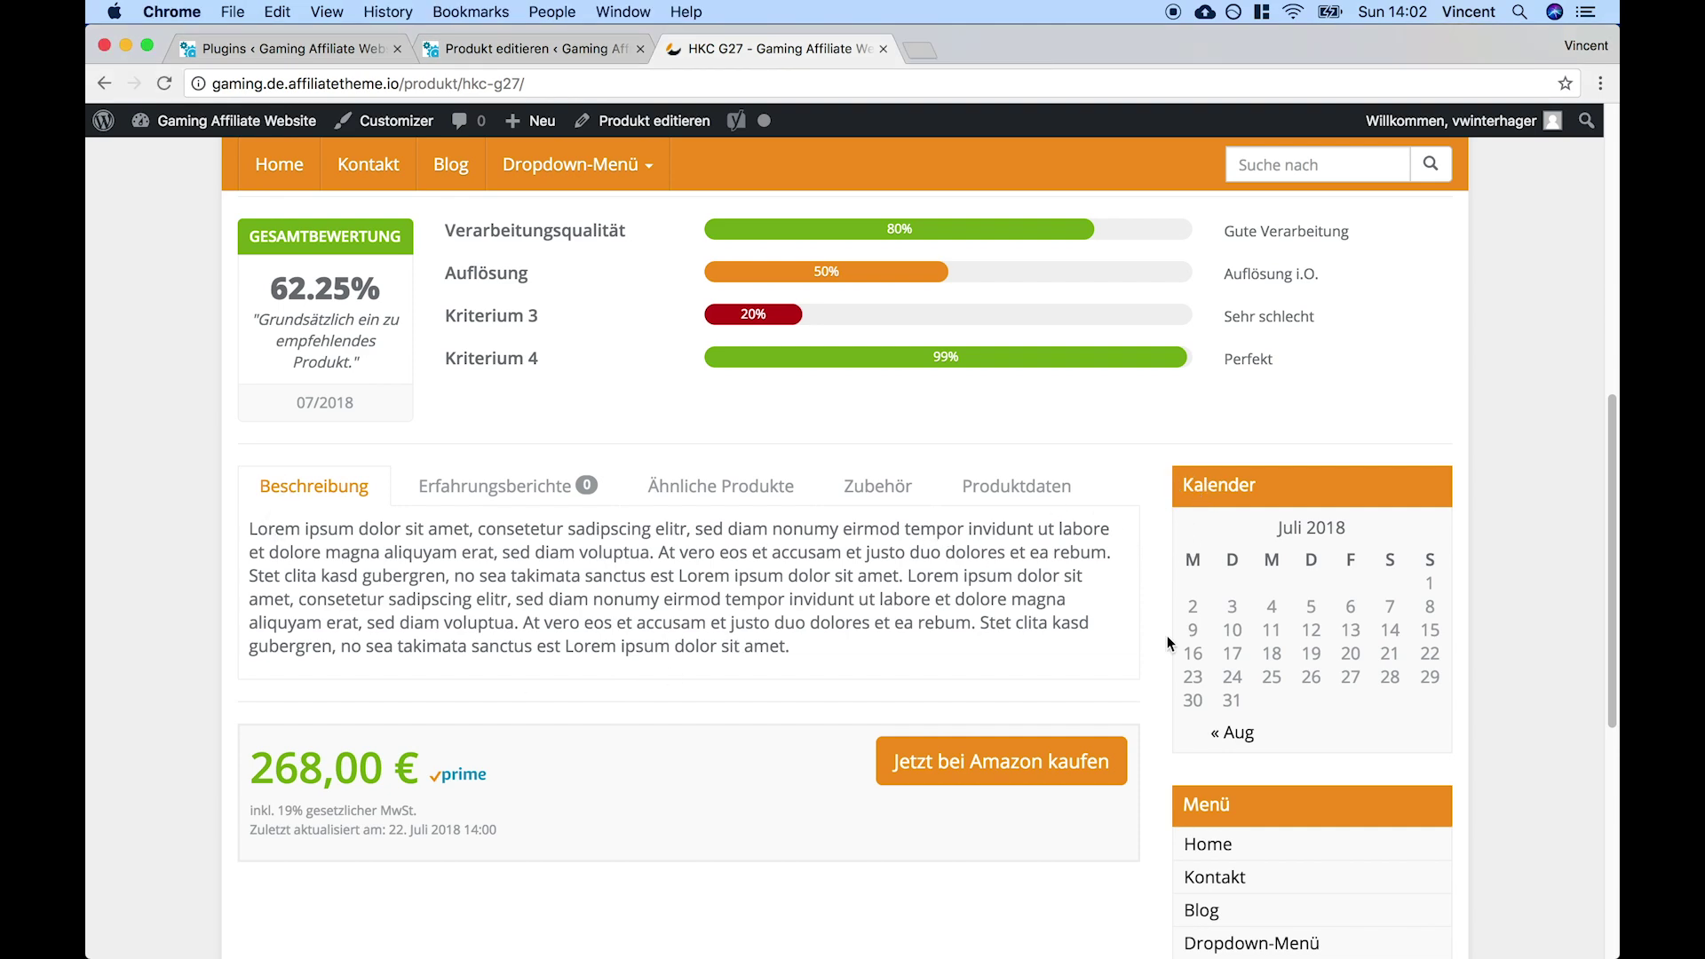
scroll(1167, 635, down, 4)
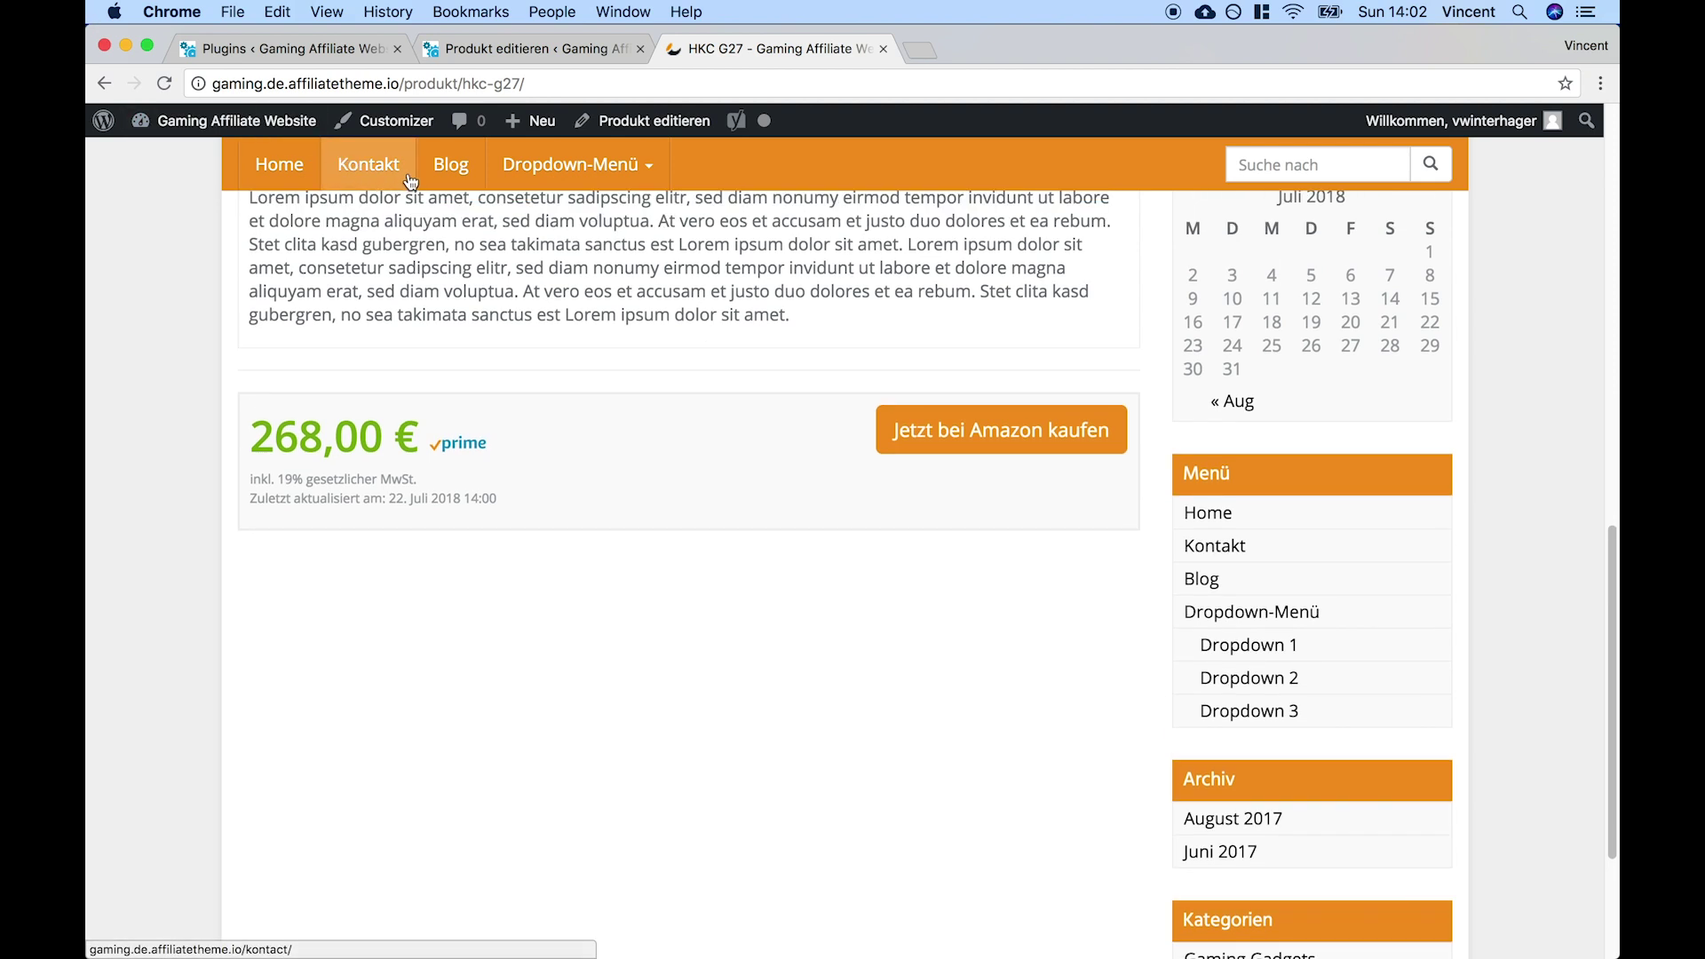
right_click(432, 165)
click(497, 175)
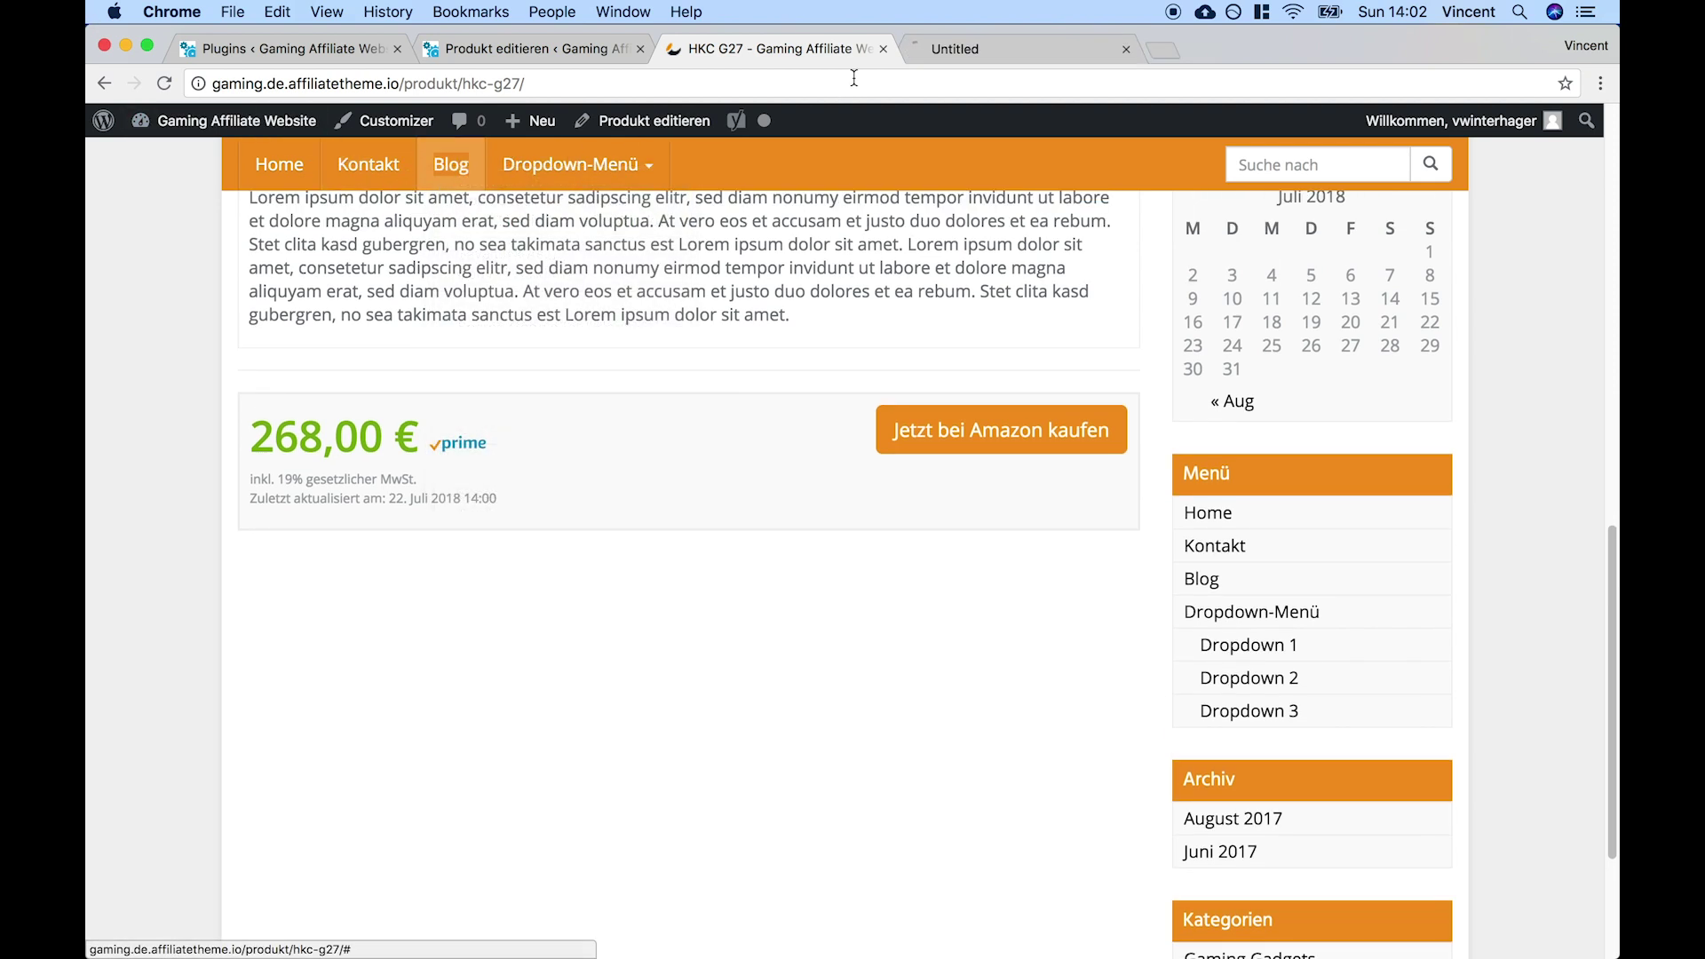
click(966, 51)
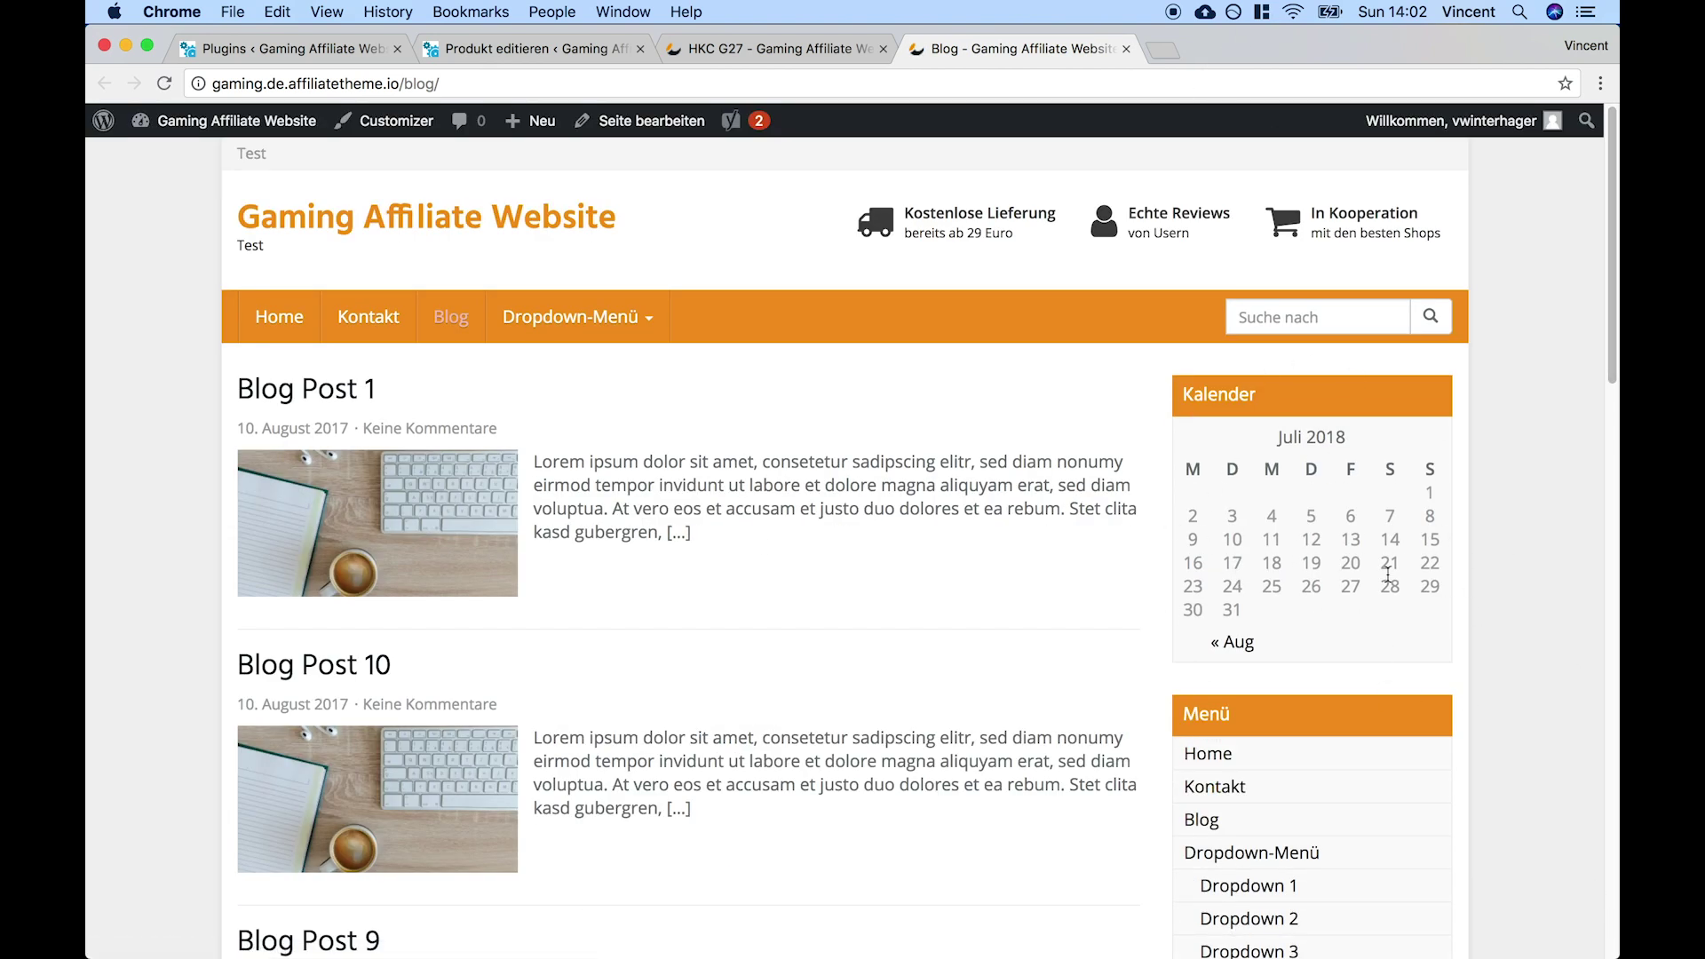
click(1126, 49)
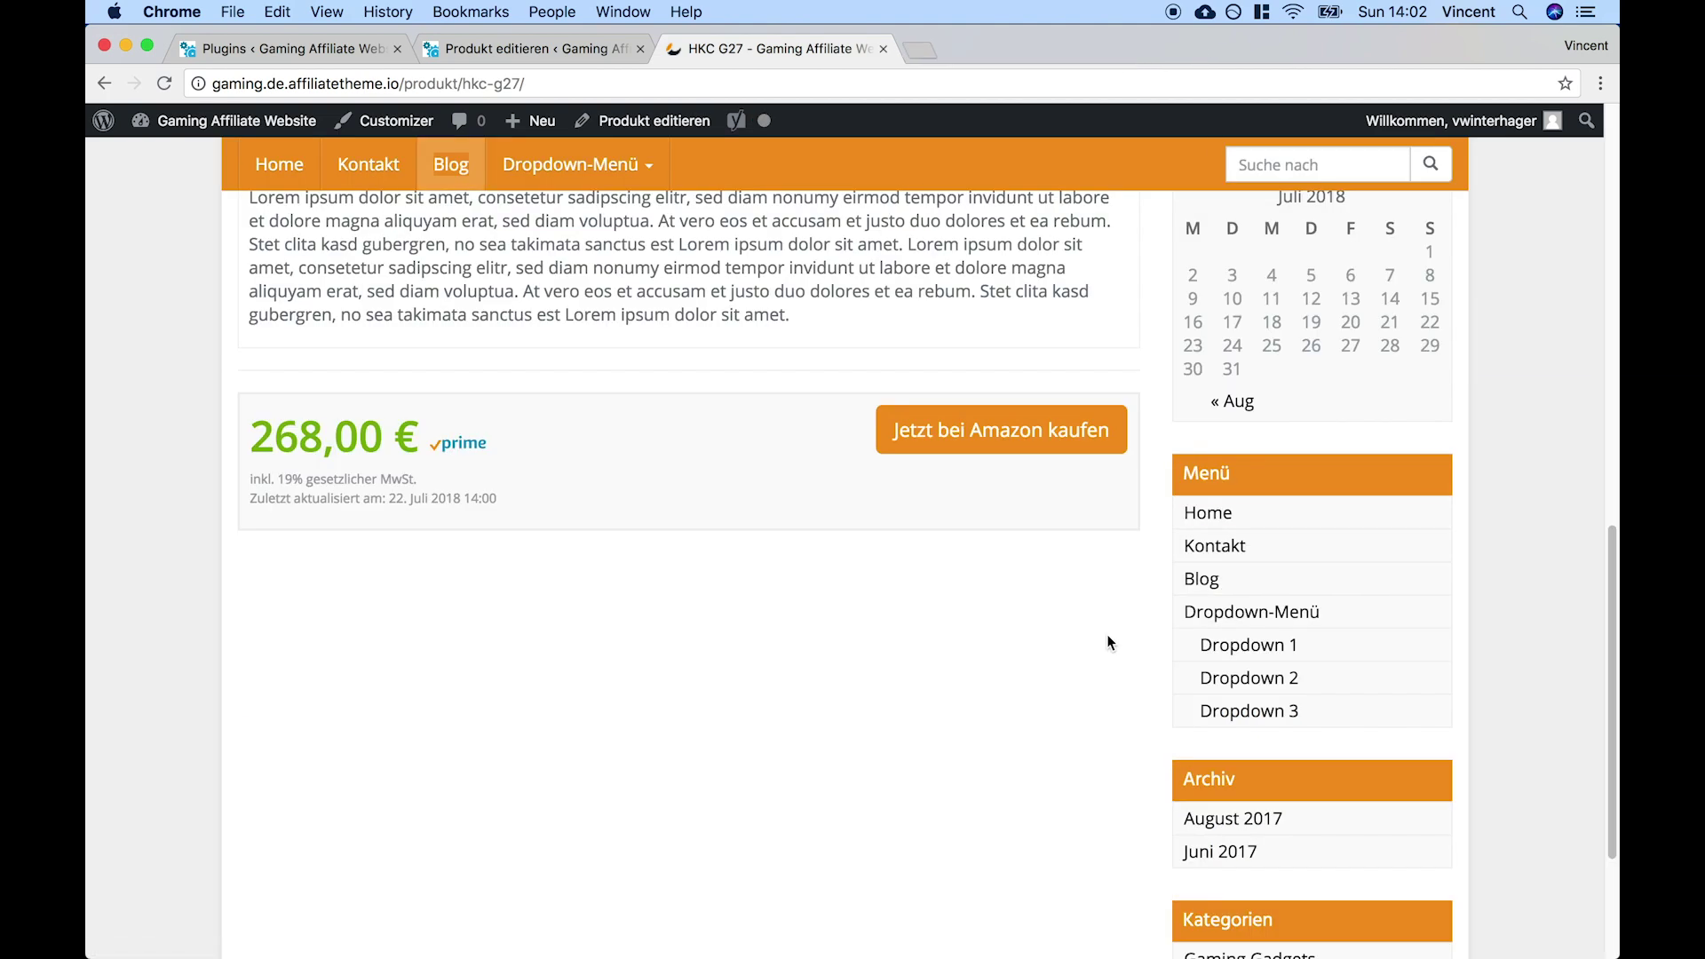
scroll(1119, 631, down, 4)
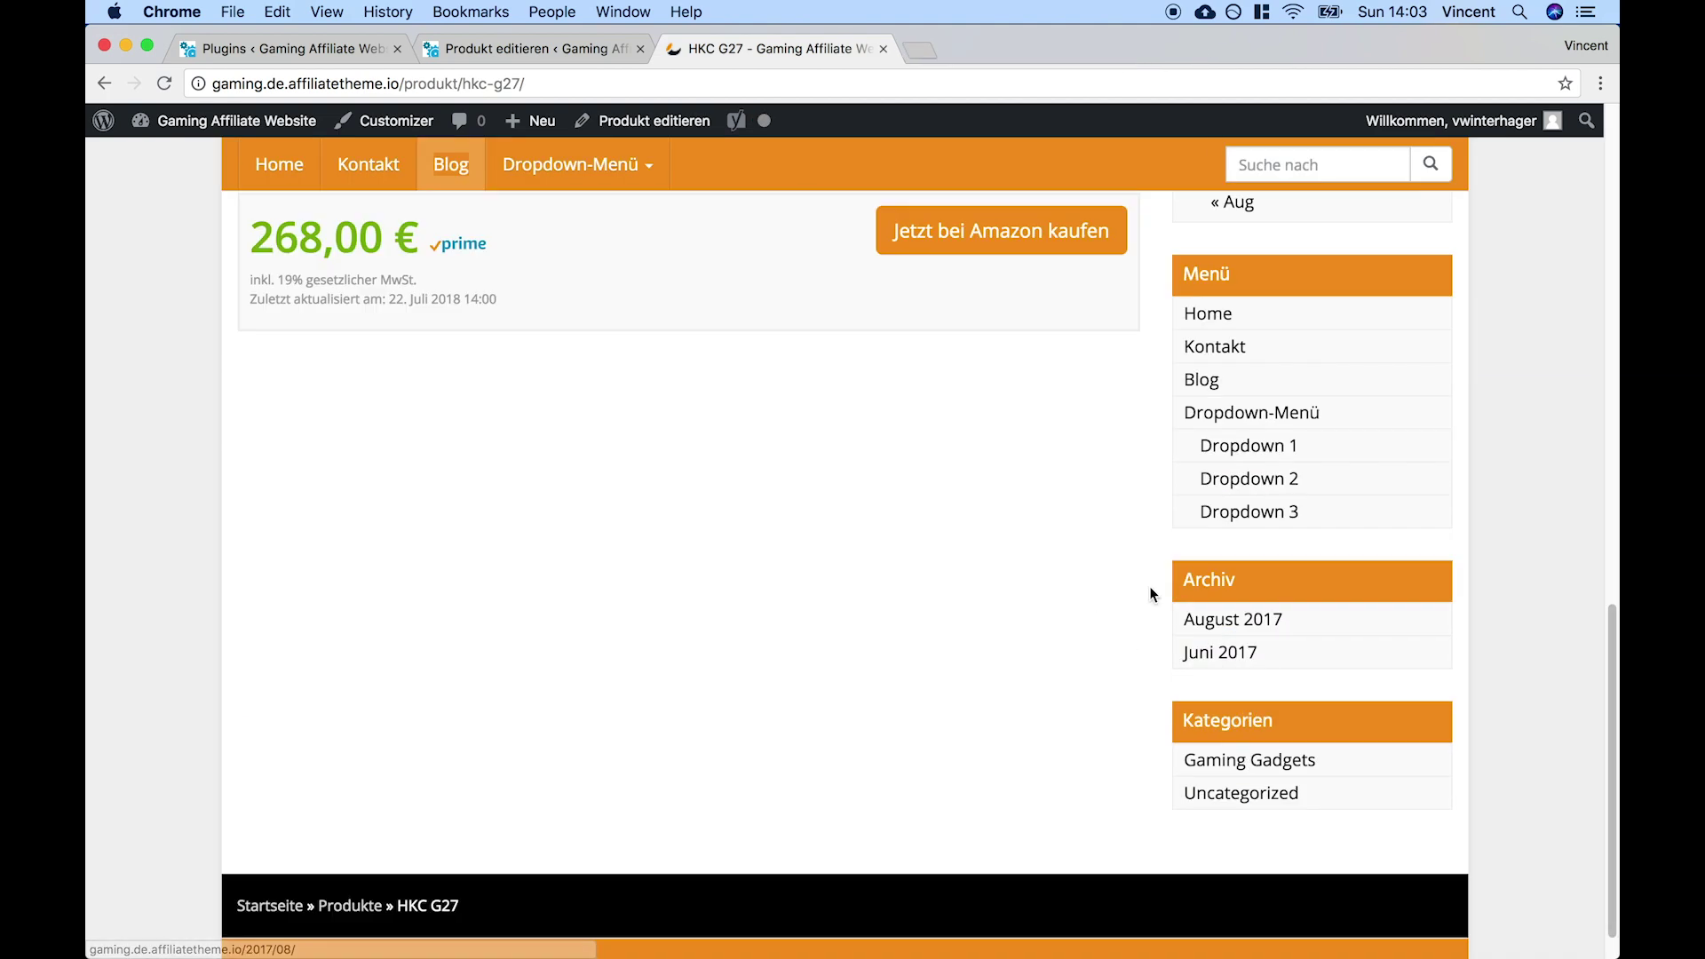
scroll(1149, 589, up, 5)
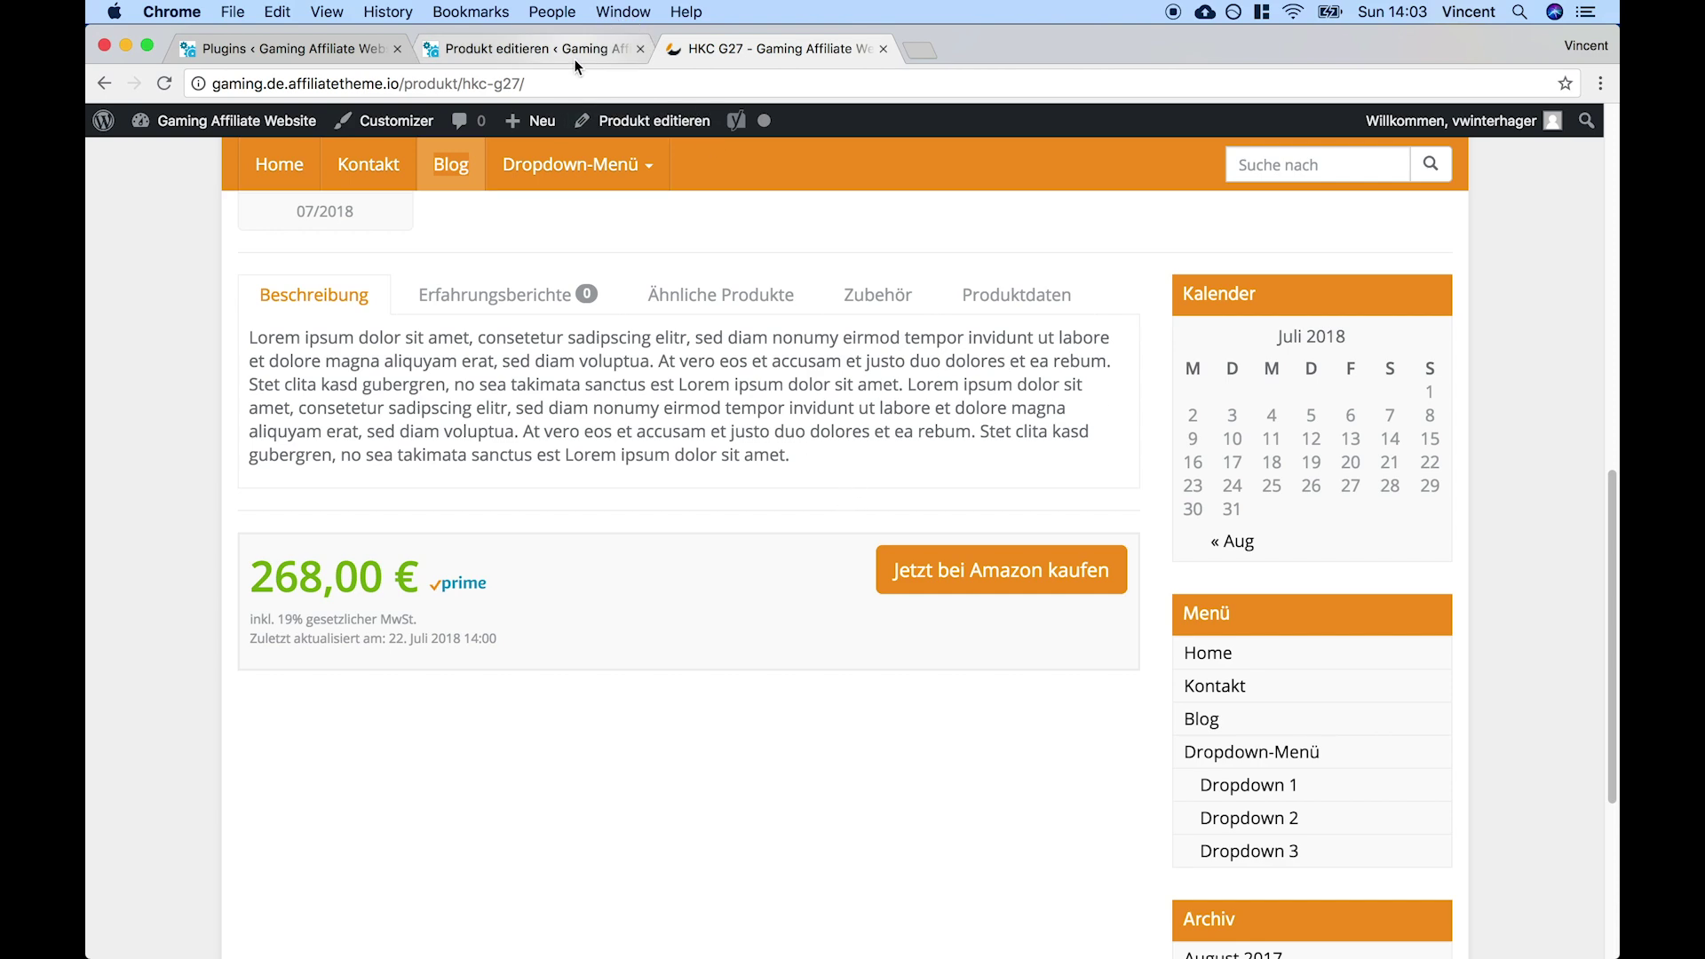
Search the plugin directory for "woosidebars" and install the WooSidebars plugin by WooCommerce
click(364, 44)
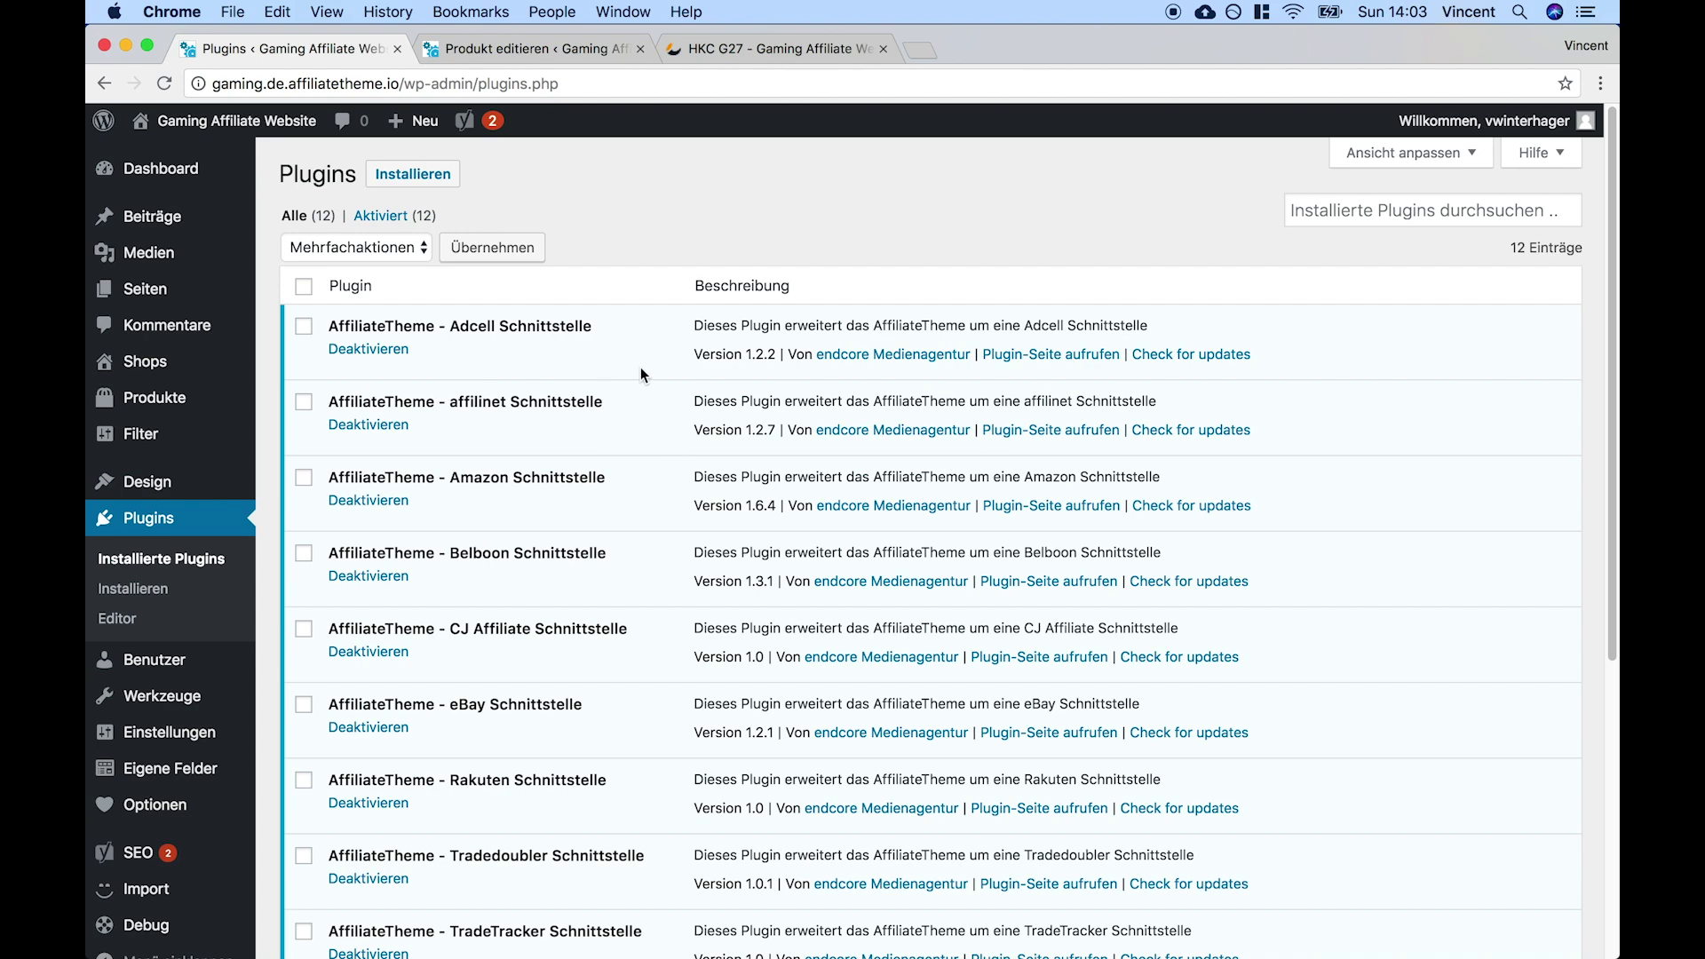
click(444, 175)
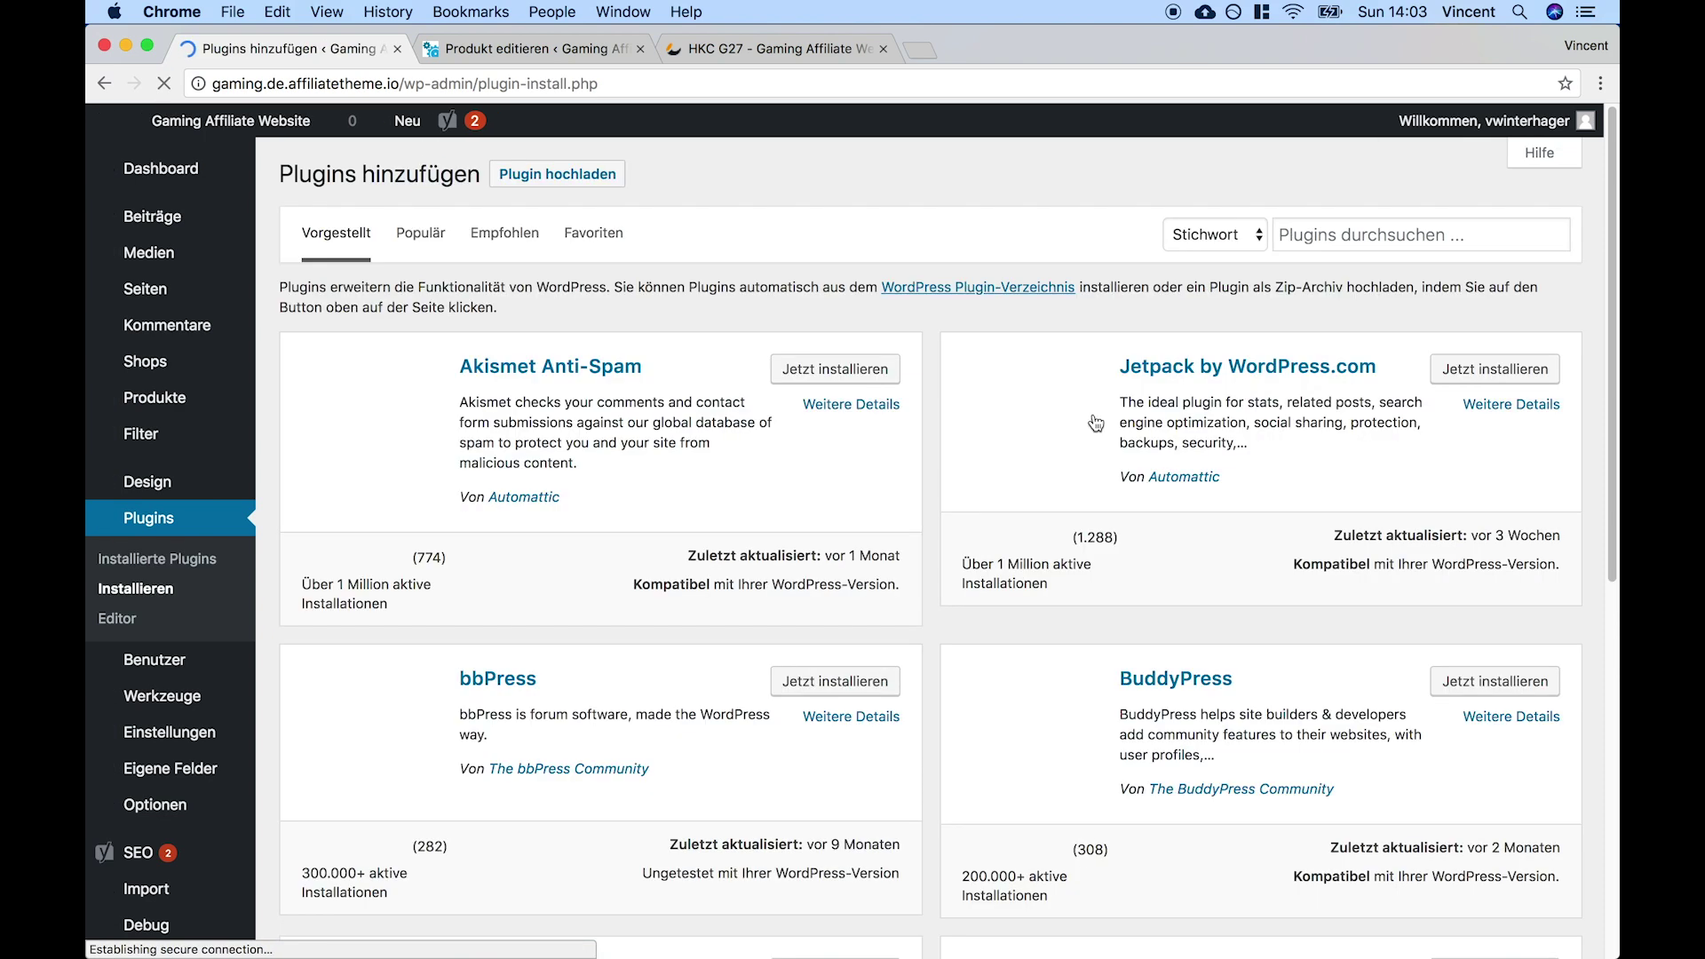
click(1346, 235)
text(woosie)
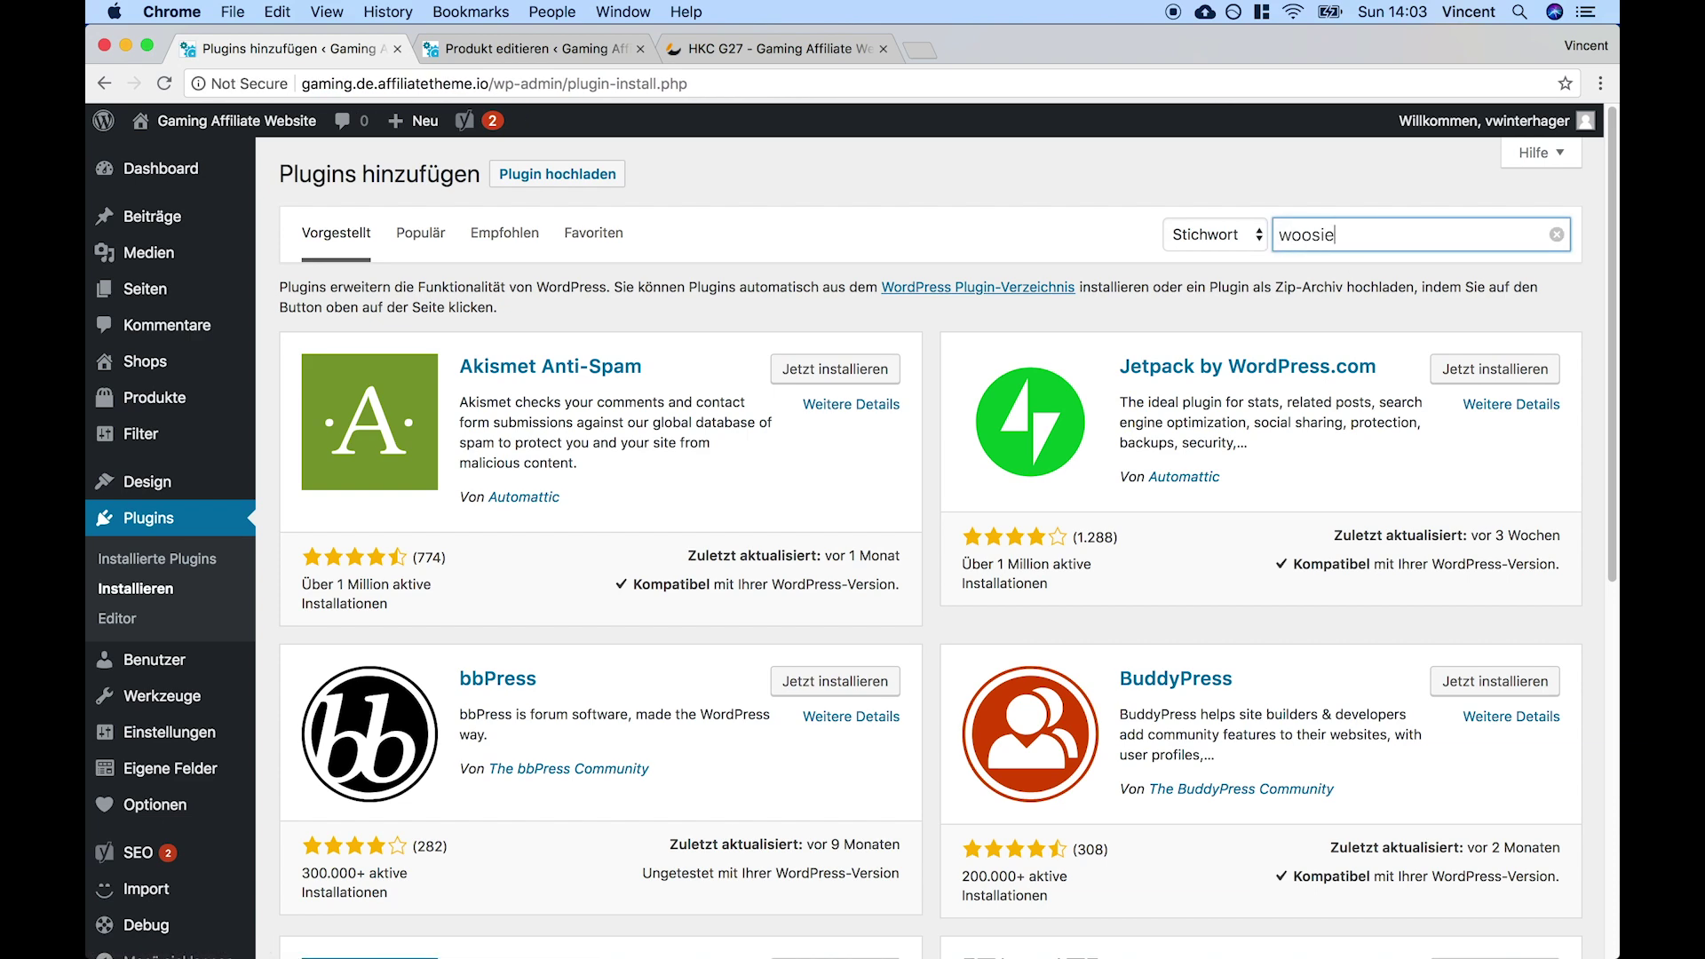
key(BackSpace)
text(debars)
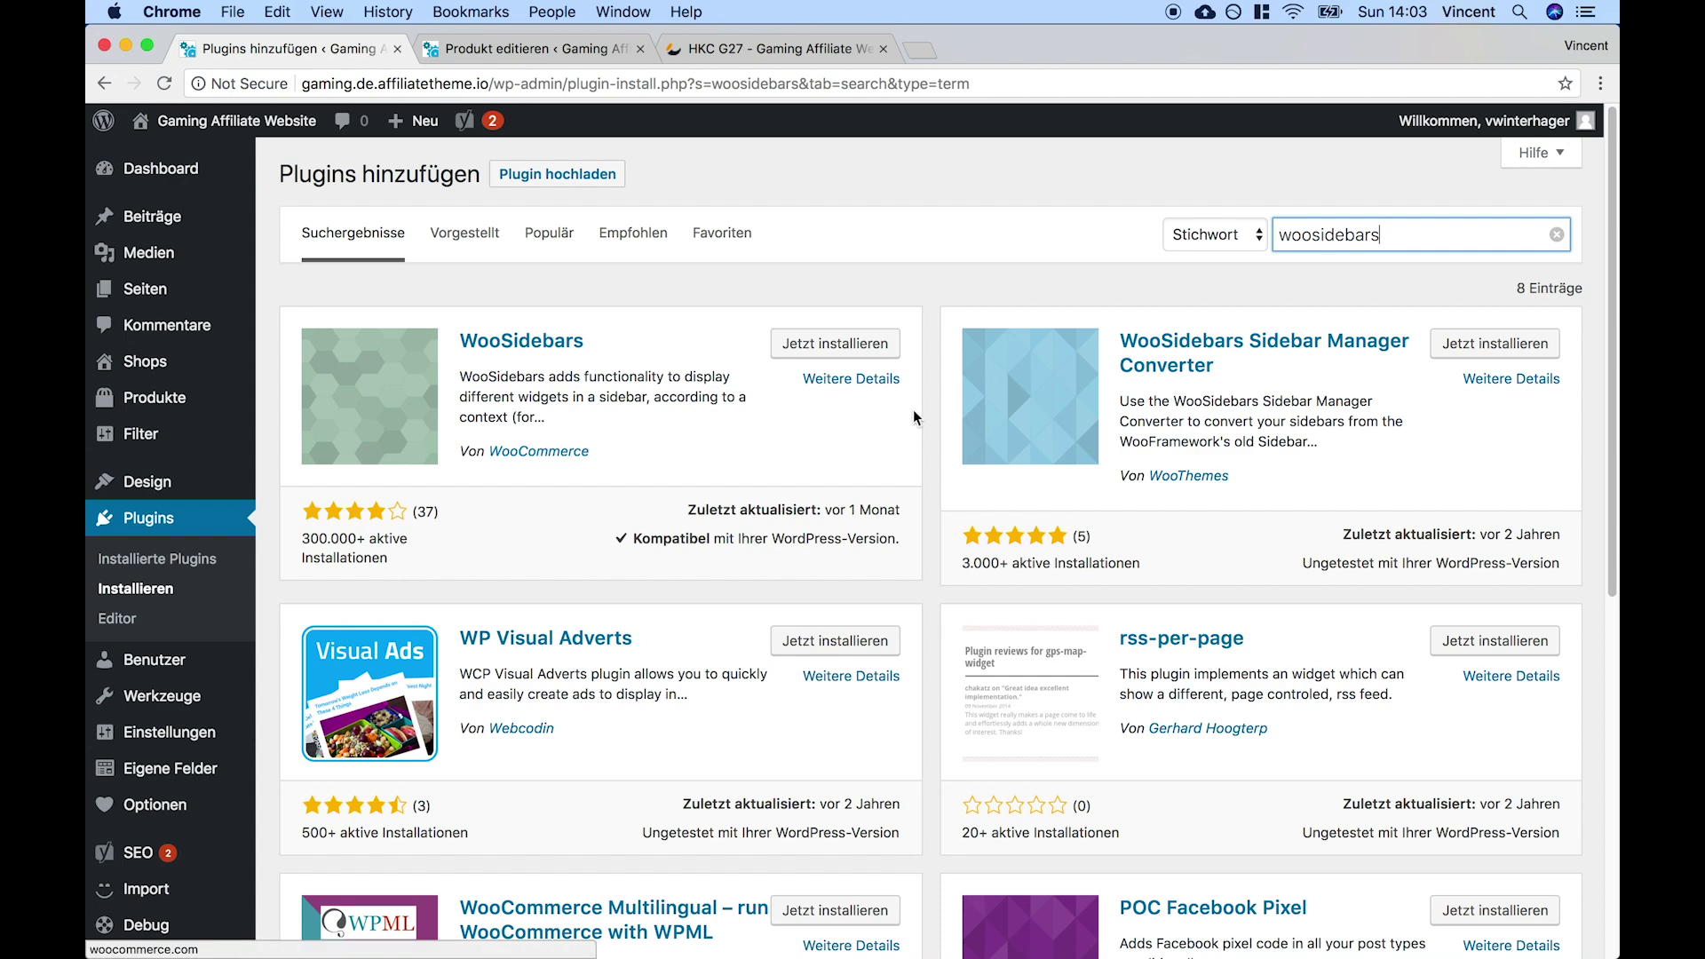
click(875, 343)
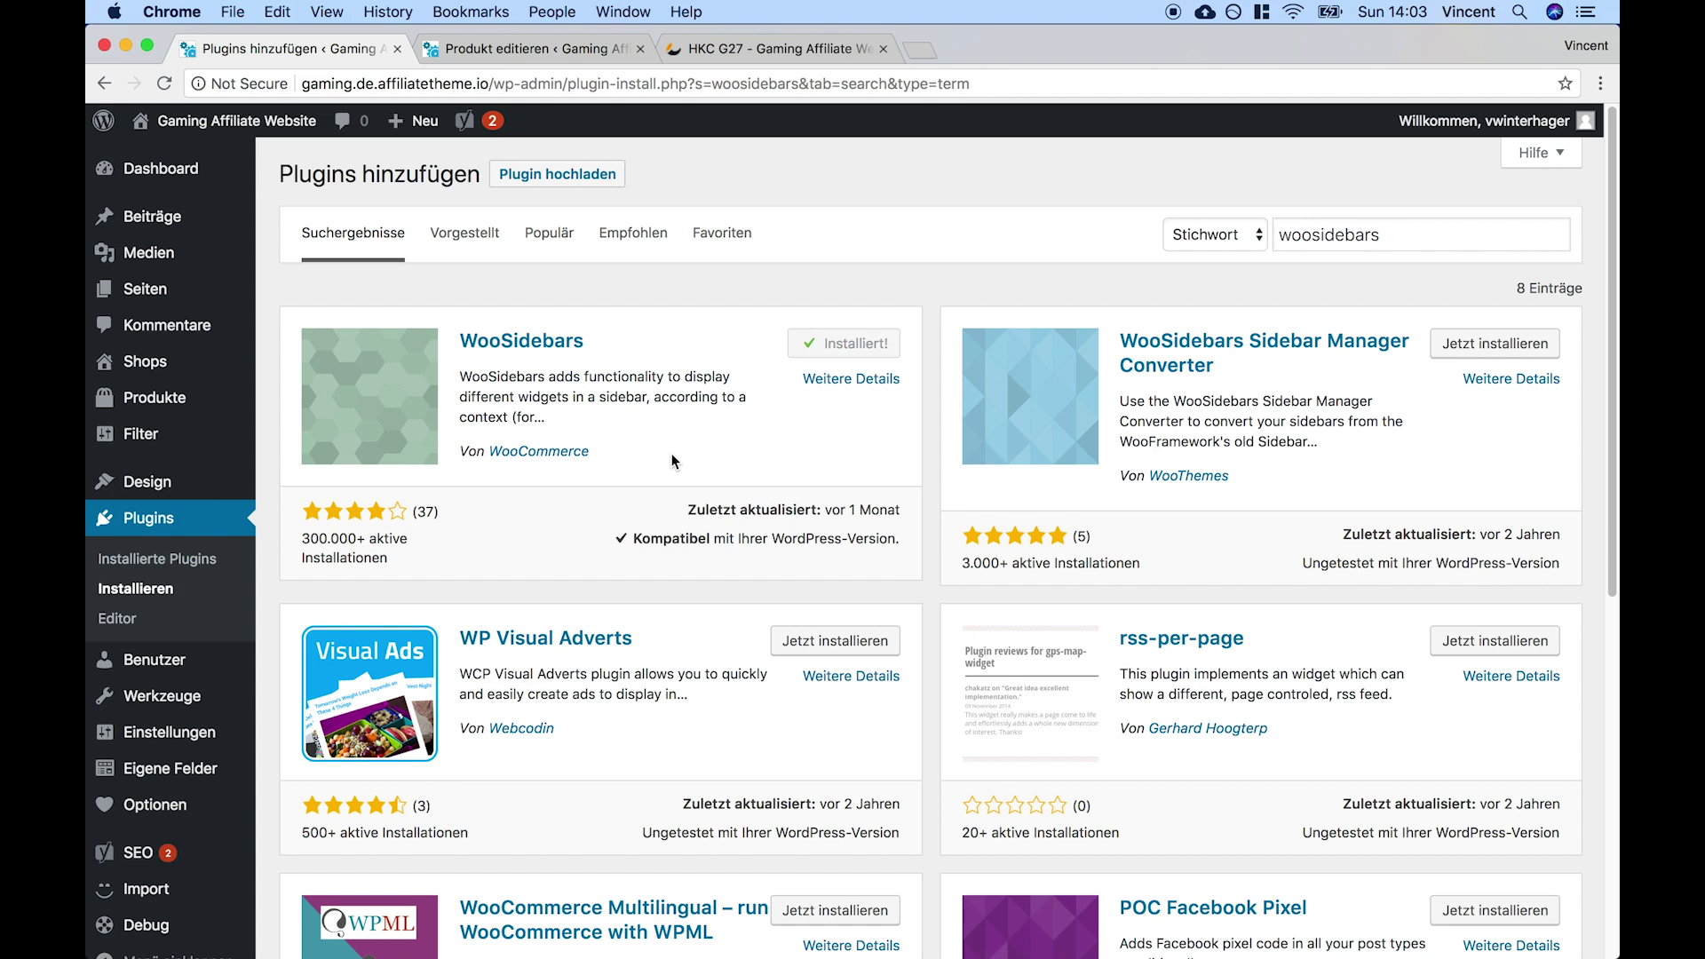
Activate the WooSidebars plugin and locate its entry in the list of installed plugins
click(855, 344)
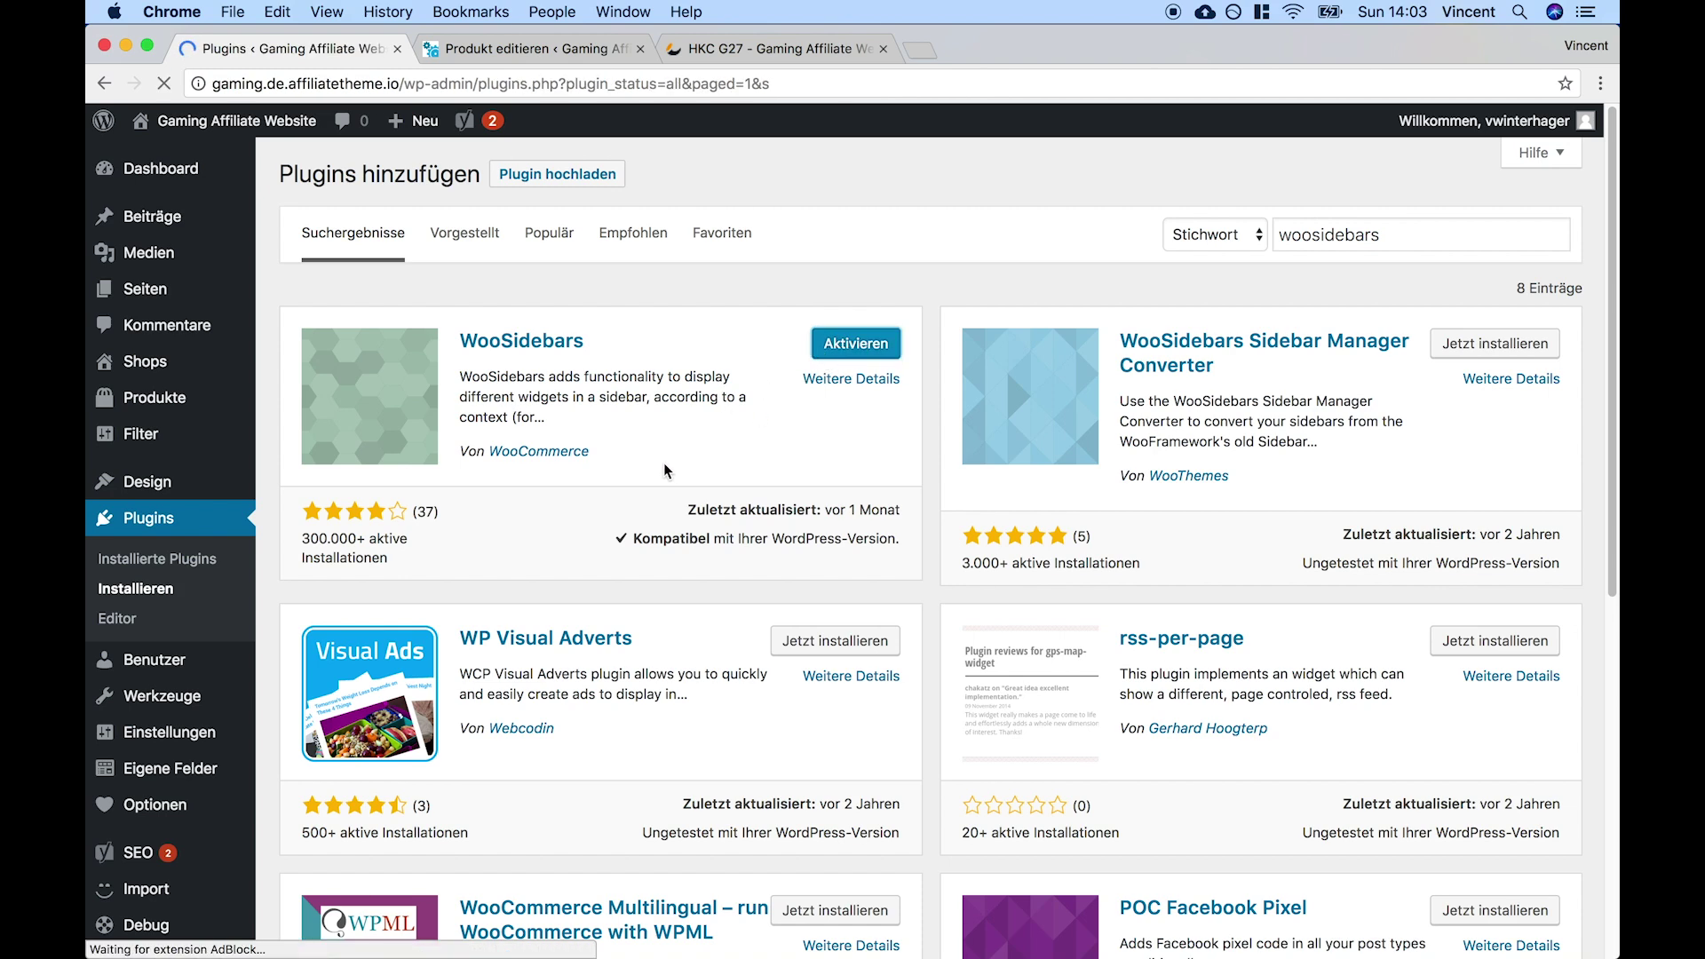
scroll(658, 467, down, 10)
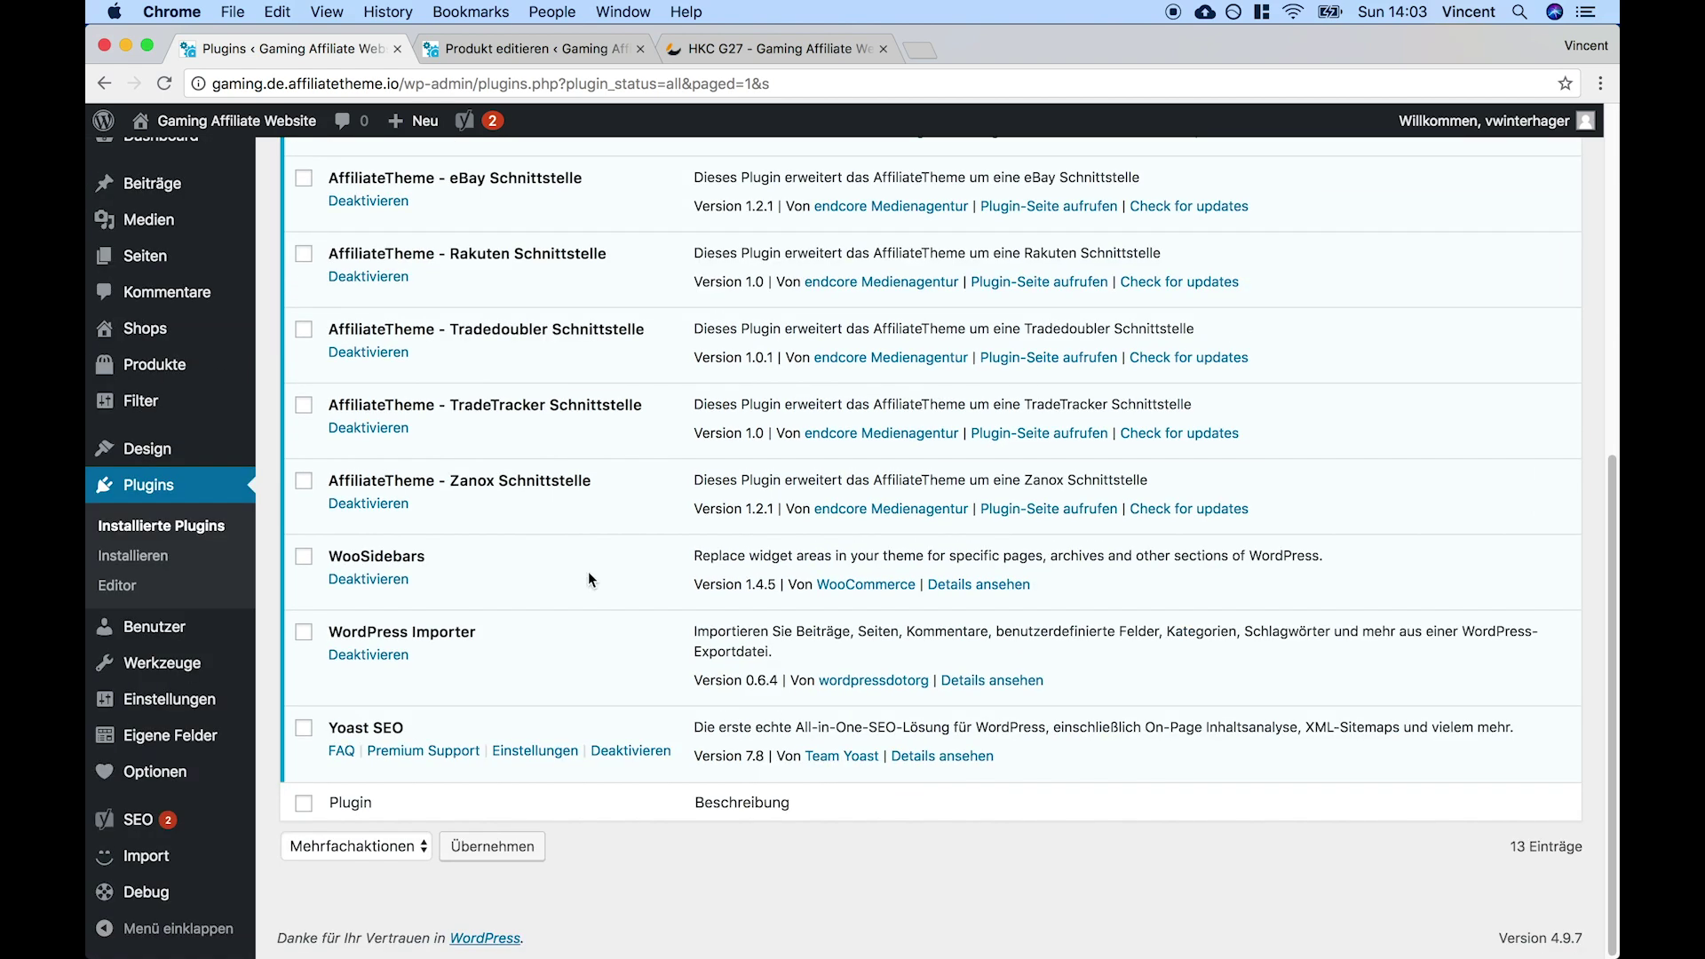
scroll(558, 566, up, 7)
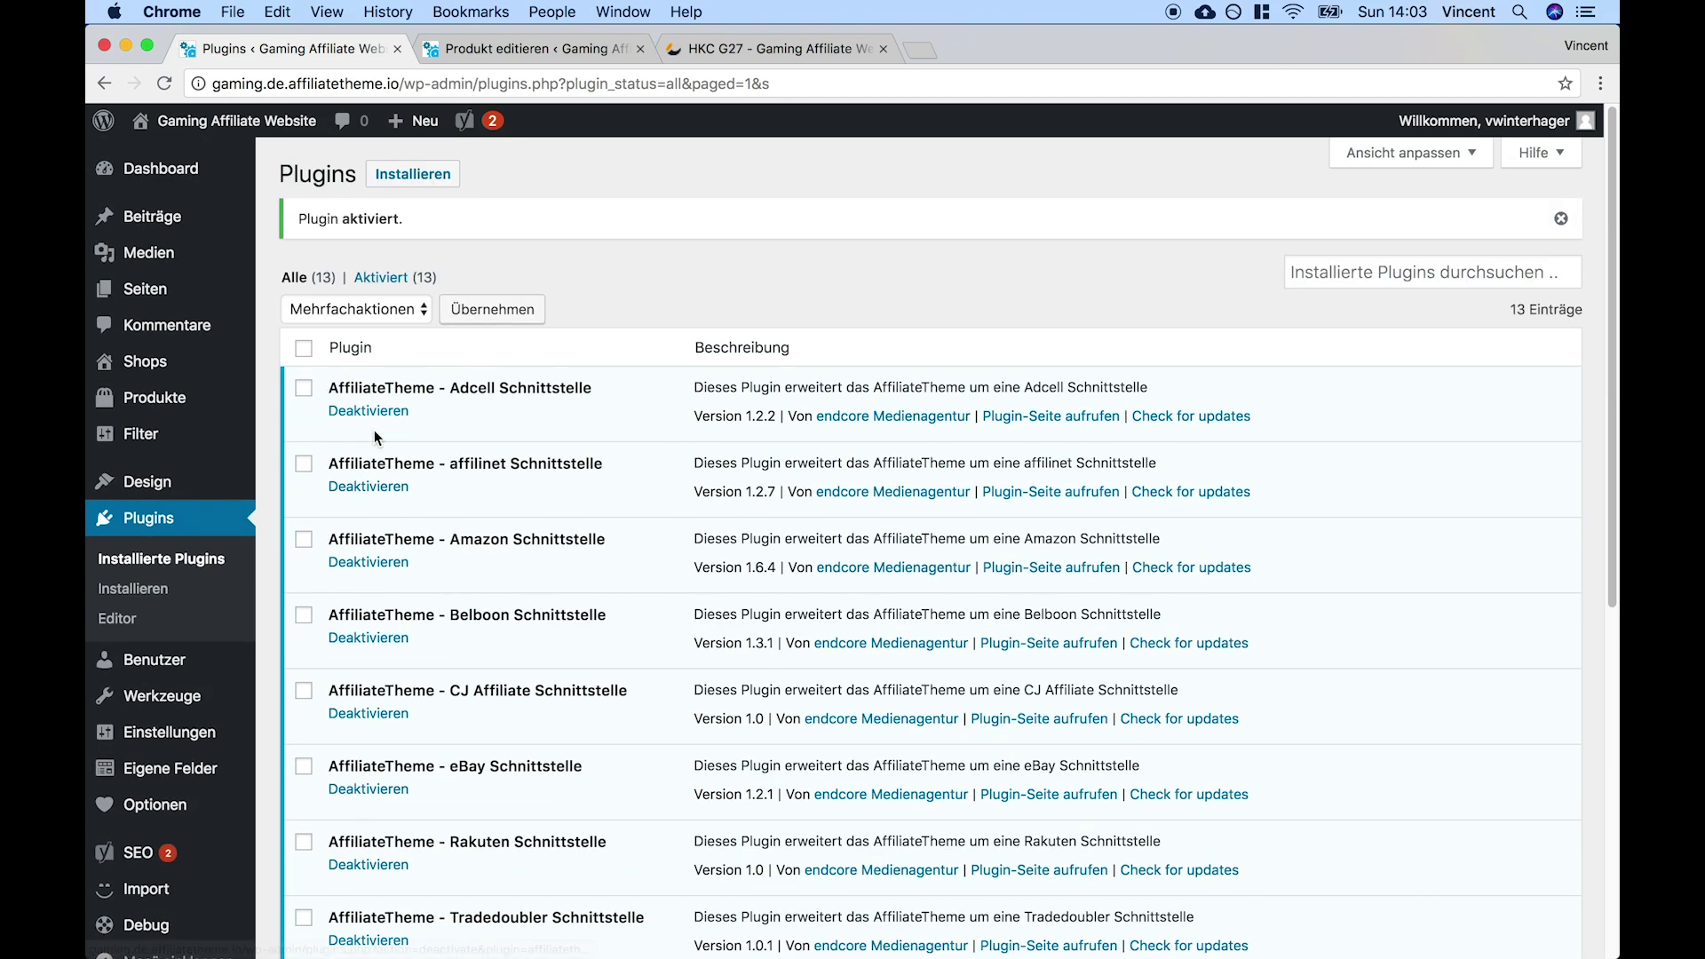
Look over the Widget Areas overview, then the sidebars and inactive widgets on the Widgets page
mouse_move(216, 480)
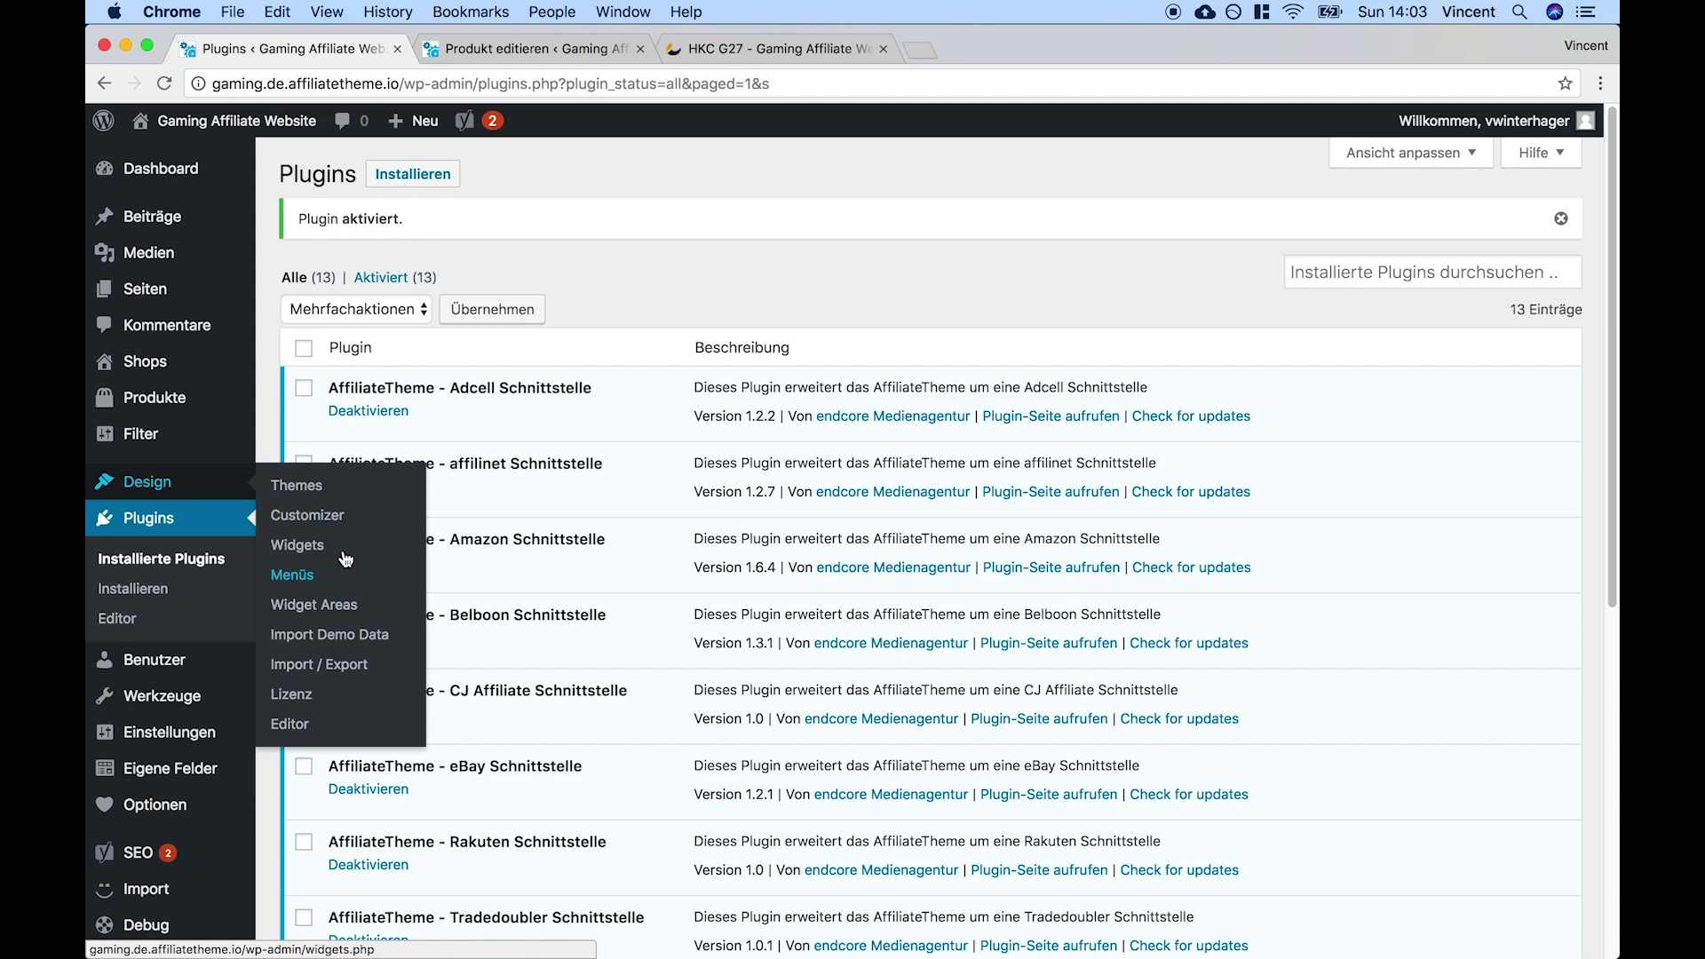
click(349, 615)
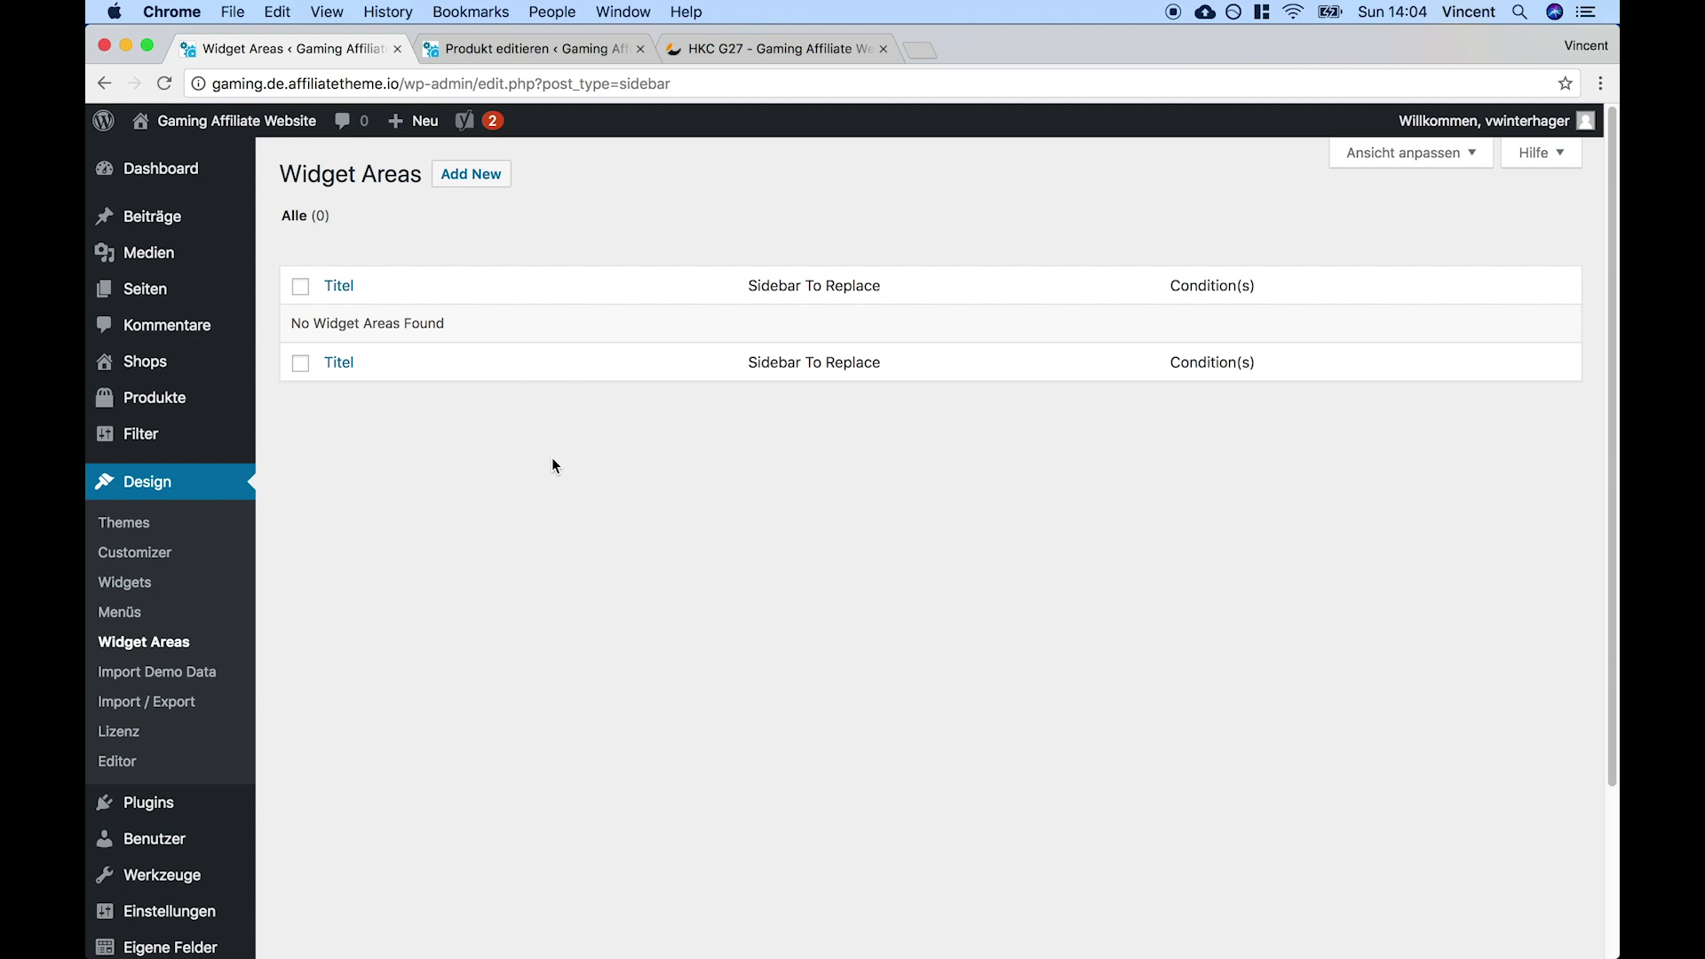
click(171, 584)
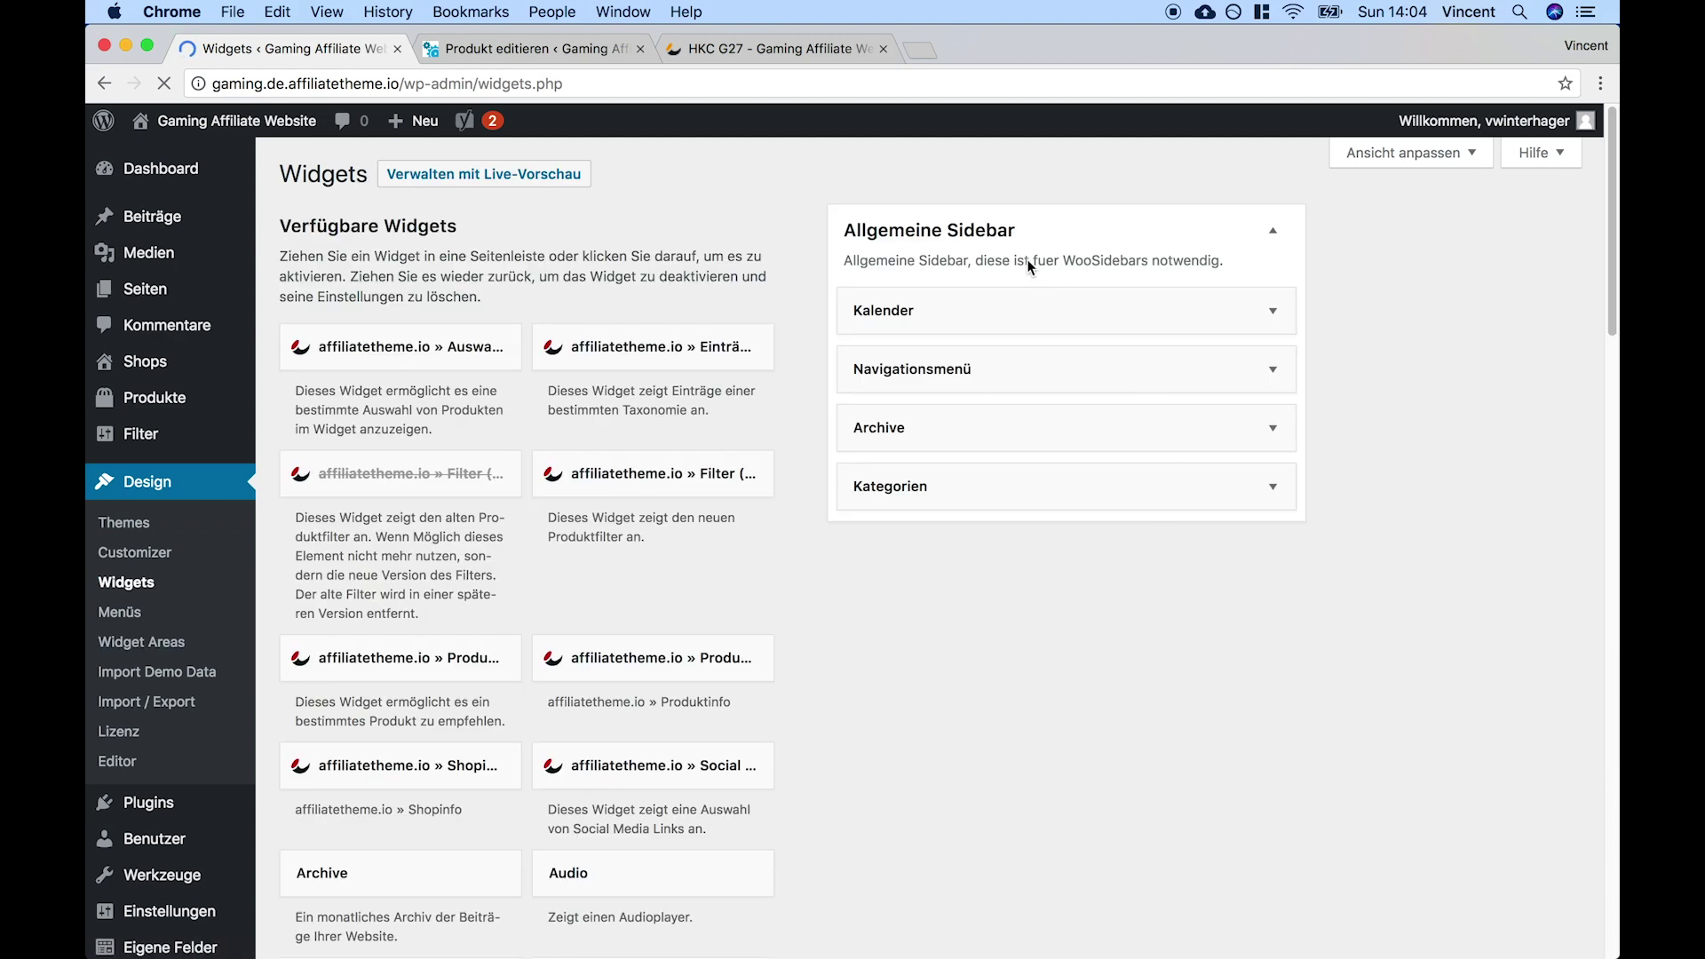
scroll(988, 620, down, 15)
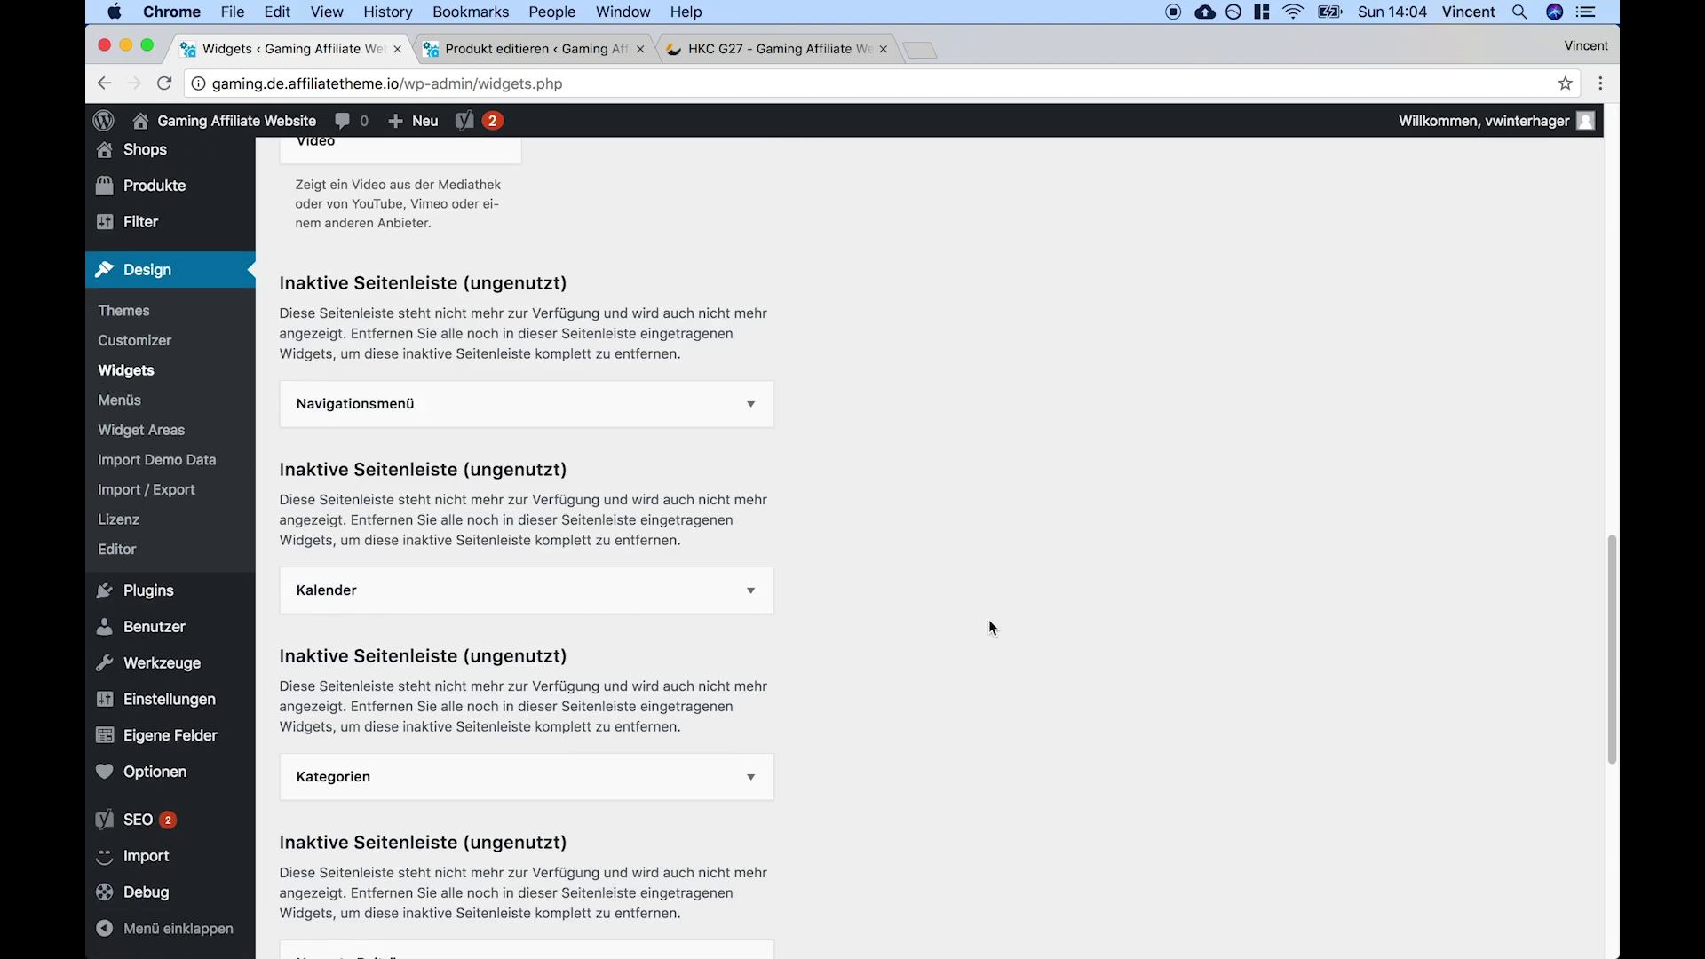
scroll(989, 618, down, 10)
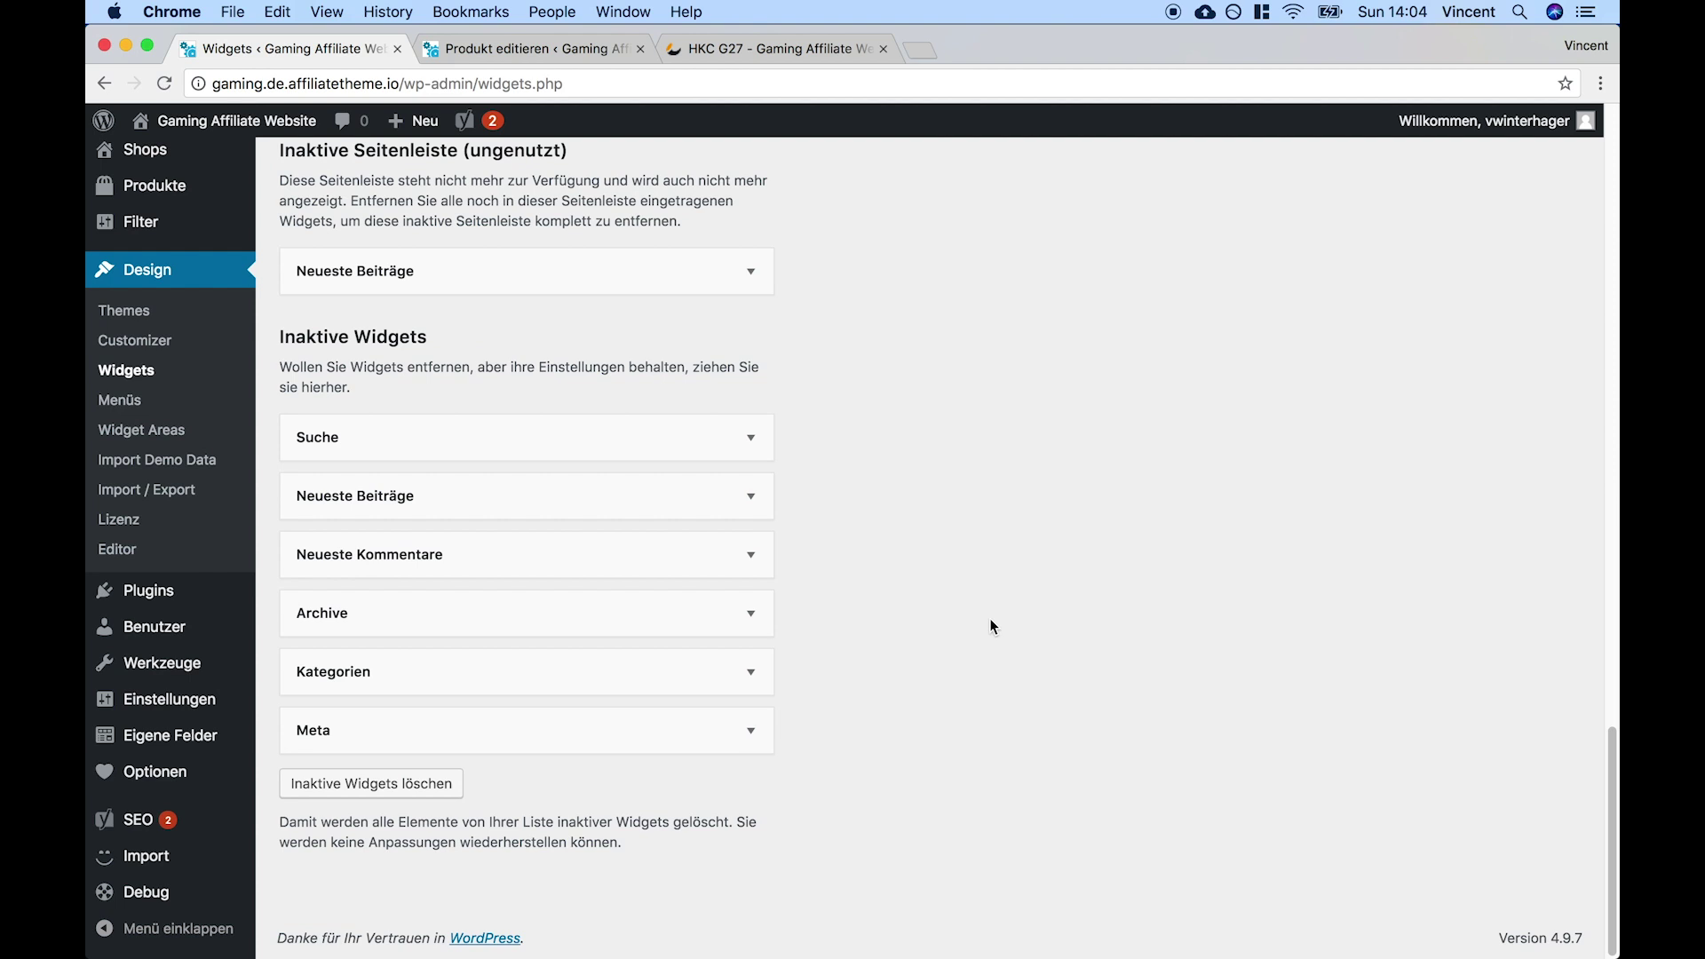
scroll(989, 618, up, 20)
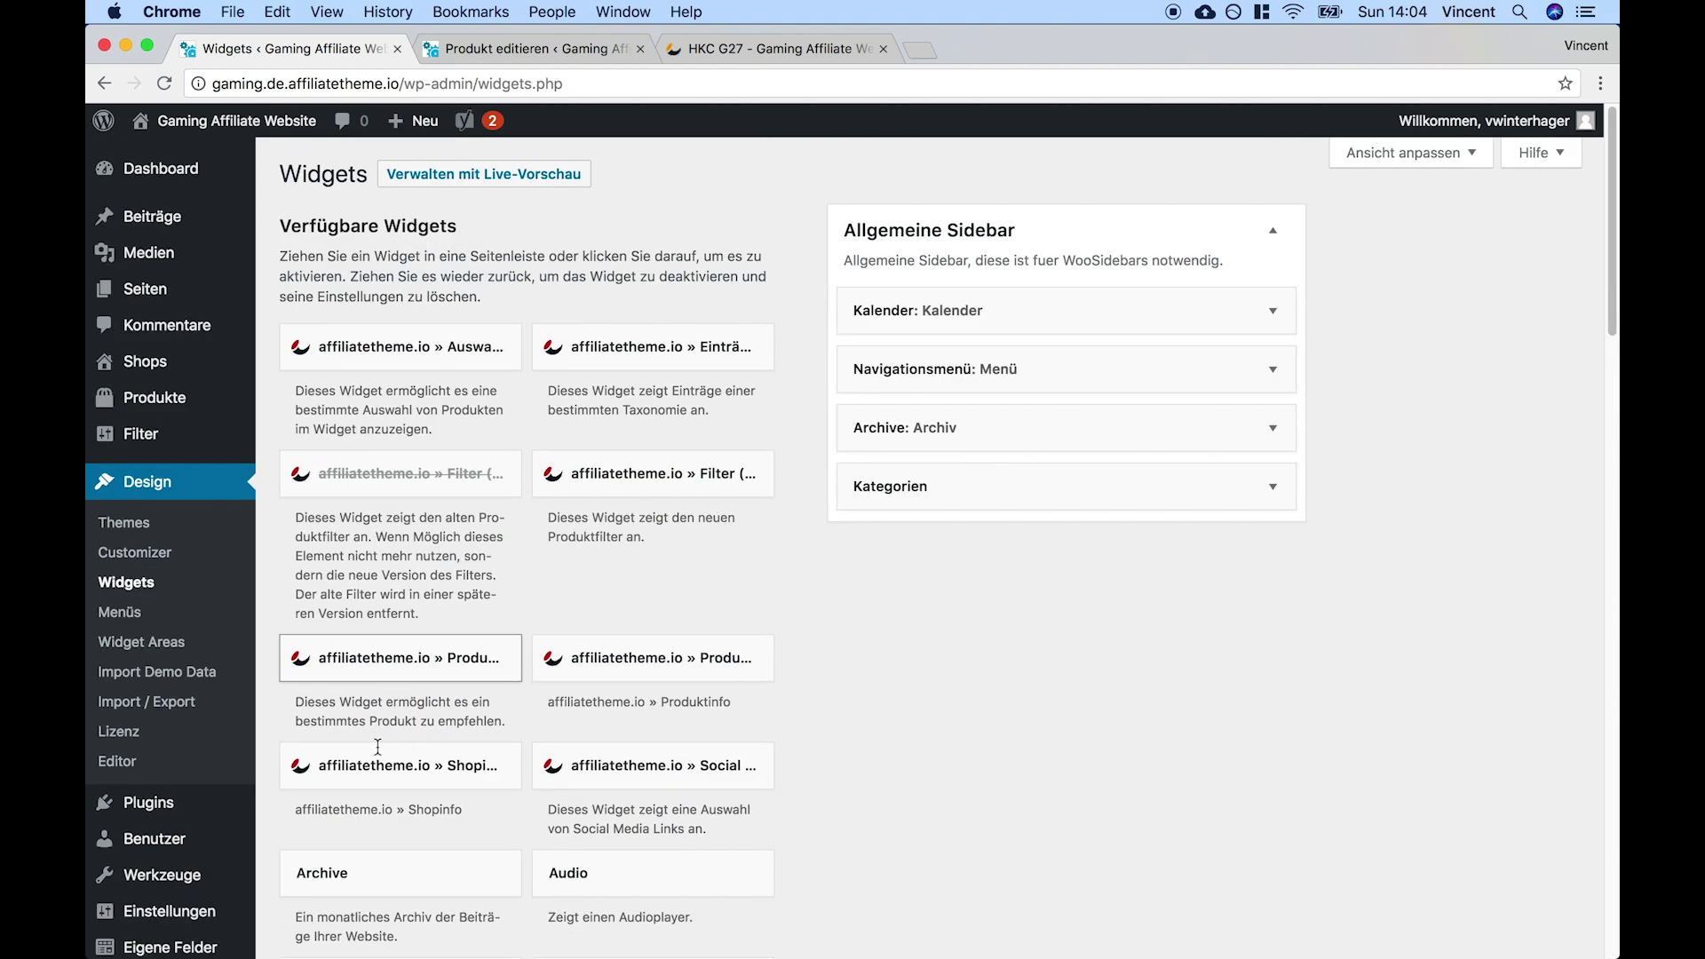
Create a new widget area named "Produktseiten Sidebar" and publish it
click(174, 657)
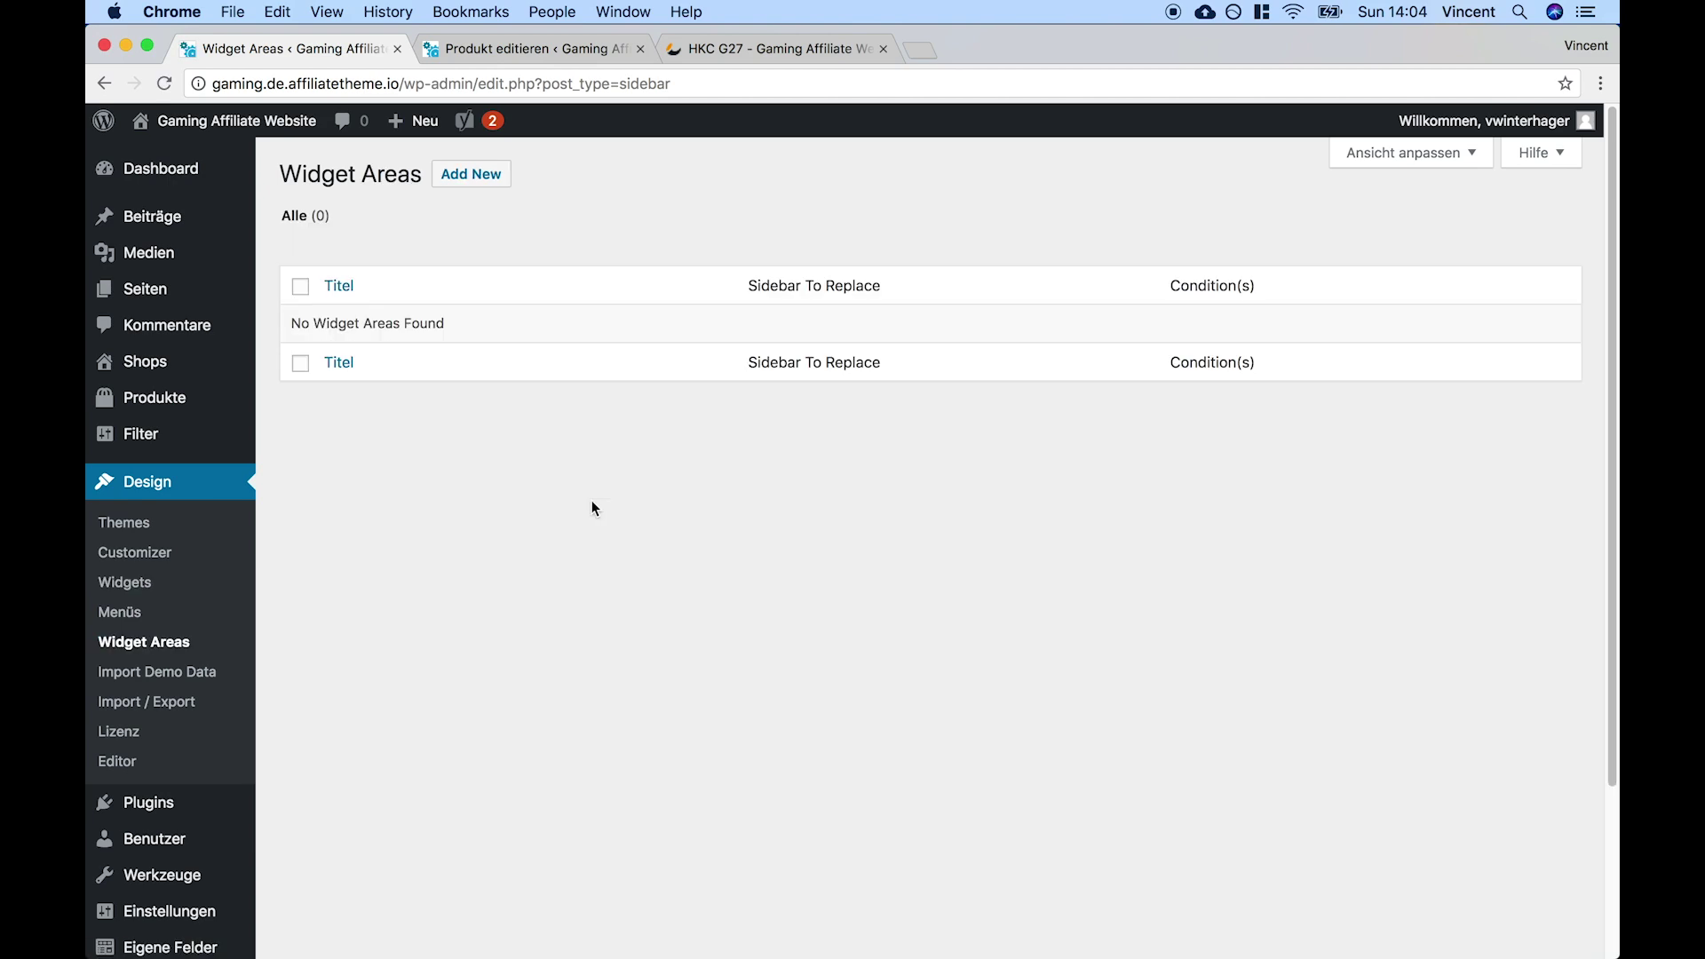
click(498, 184)
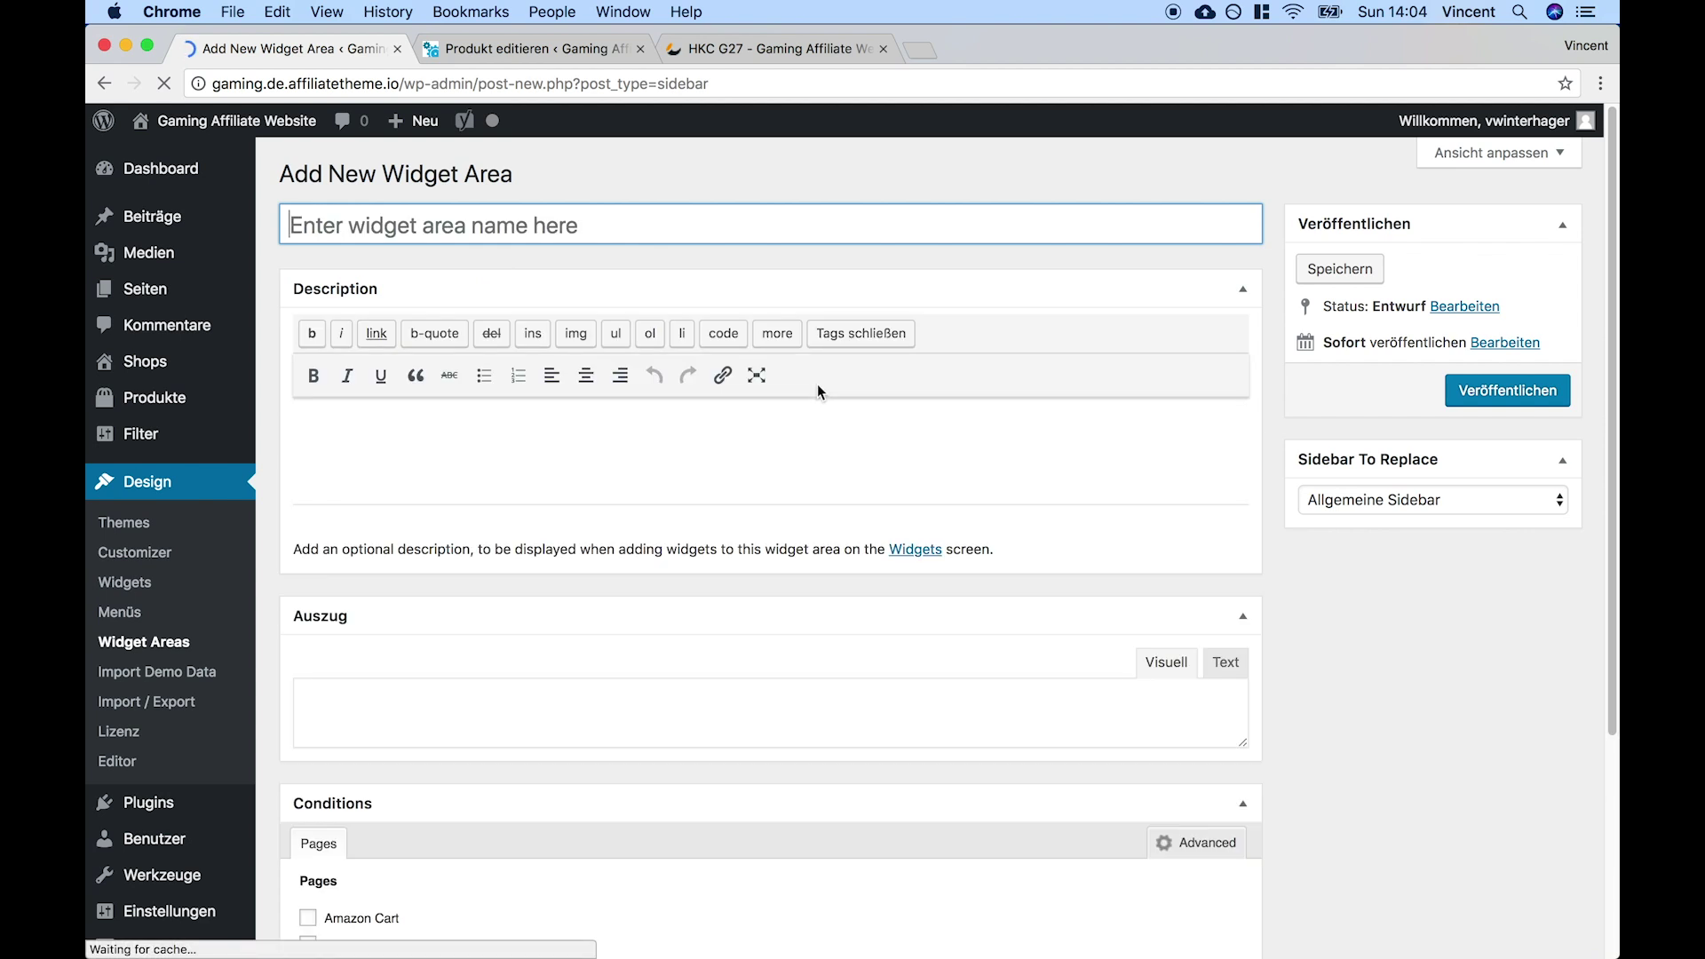
text(Pr)
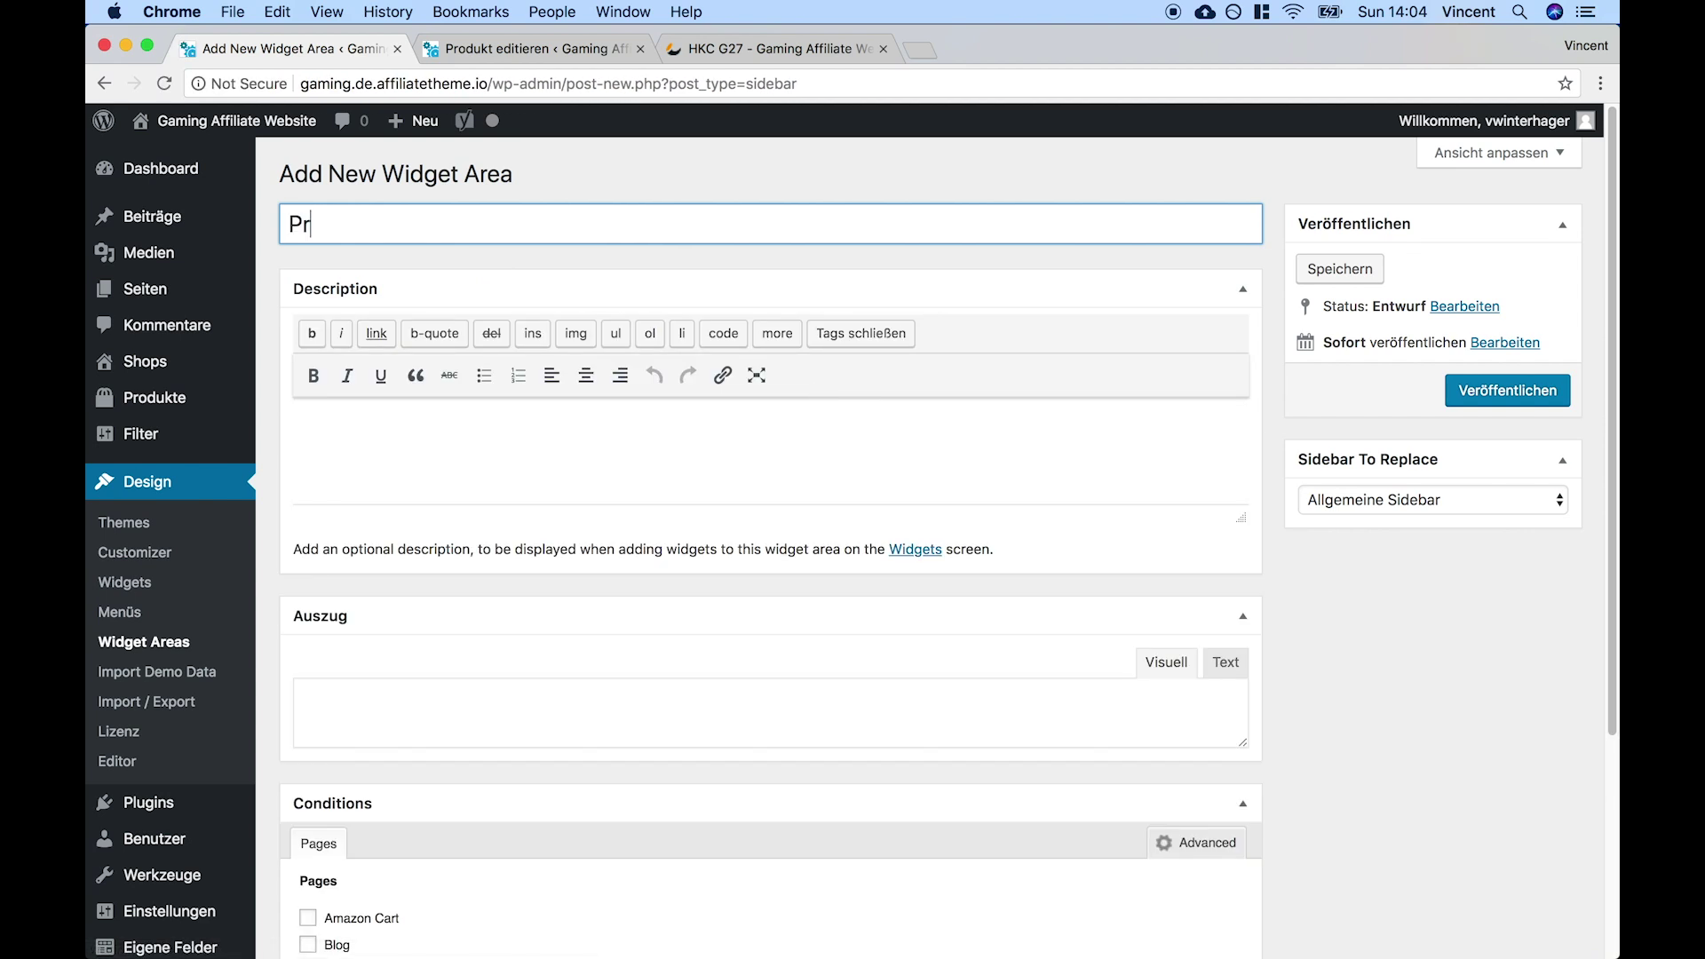
text(odukseiten)
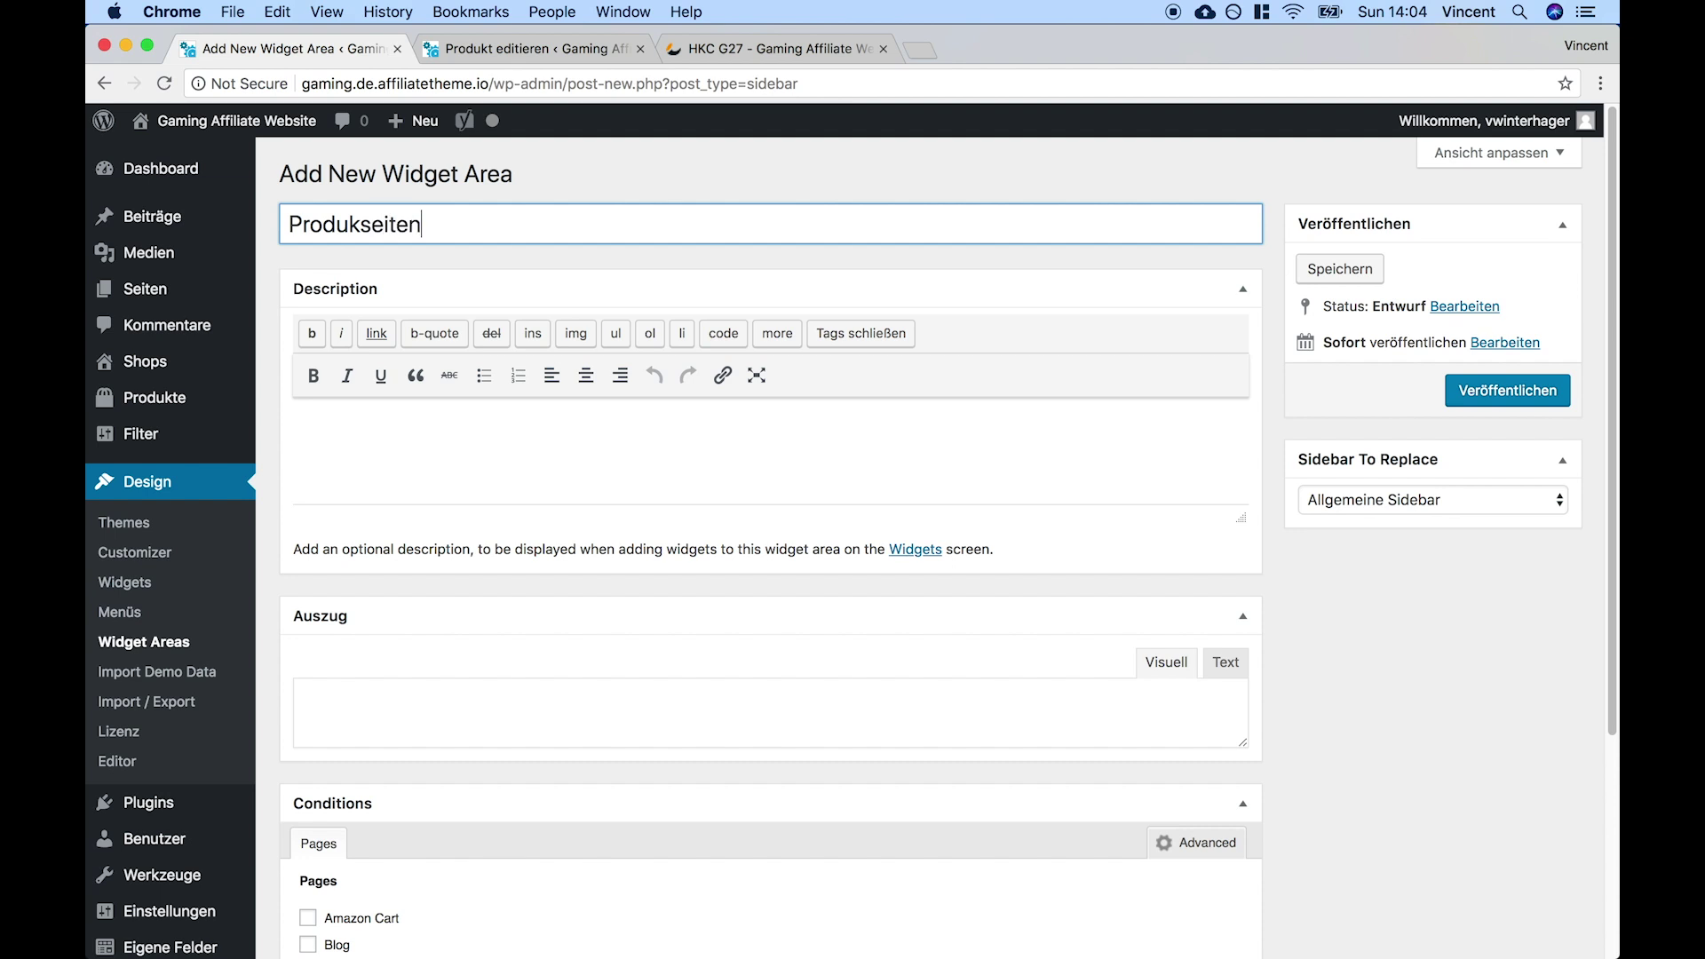
key(BackSpace)
key(BackSpace)
key(BackSpace)
key(BackSpace)
key(BackSpace)
key(BackSpace)
text(tseiten Sidebar)
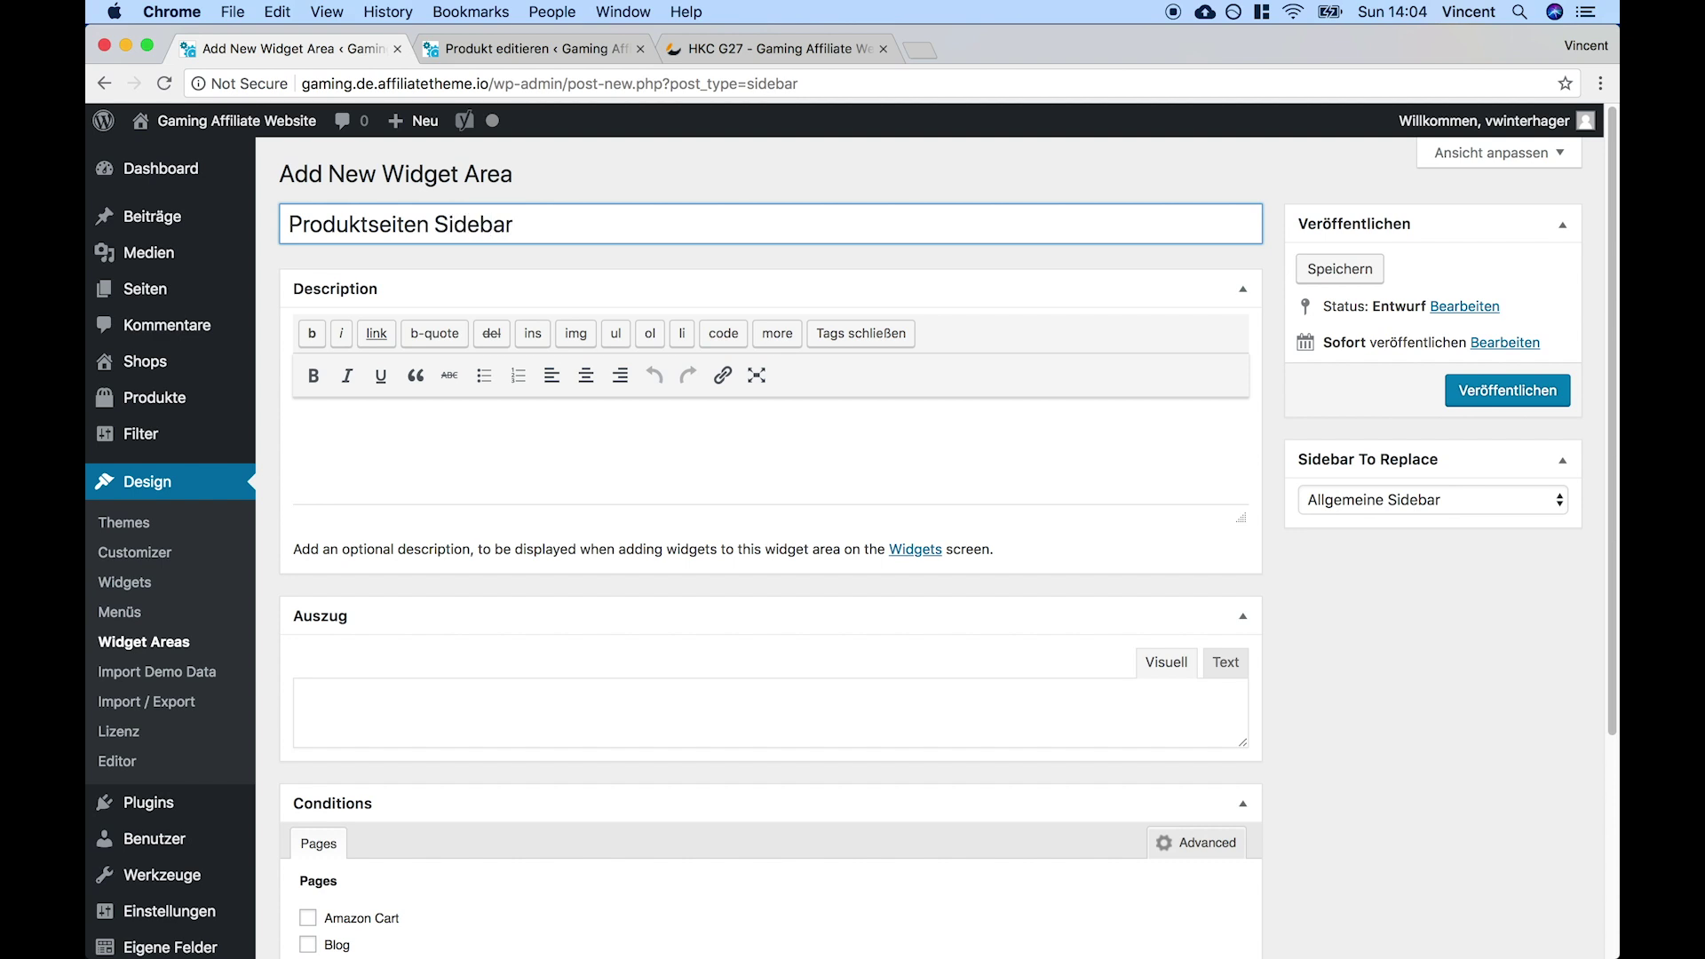
click(1510, 388)
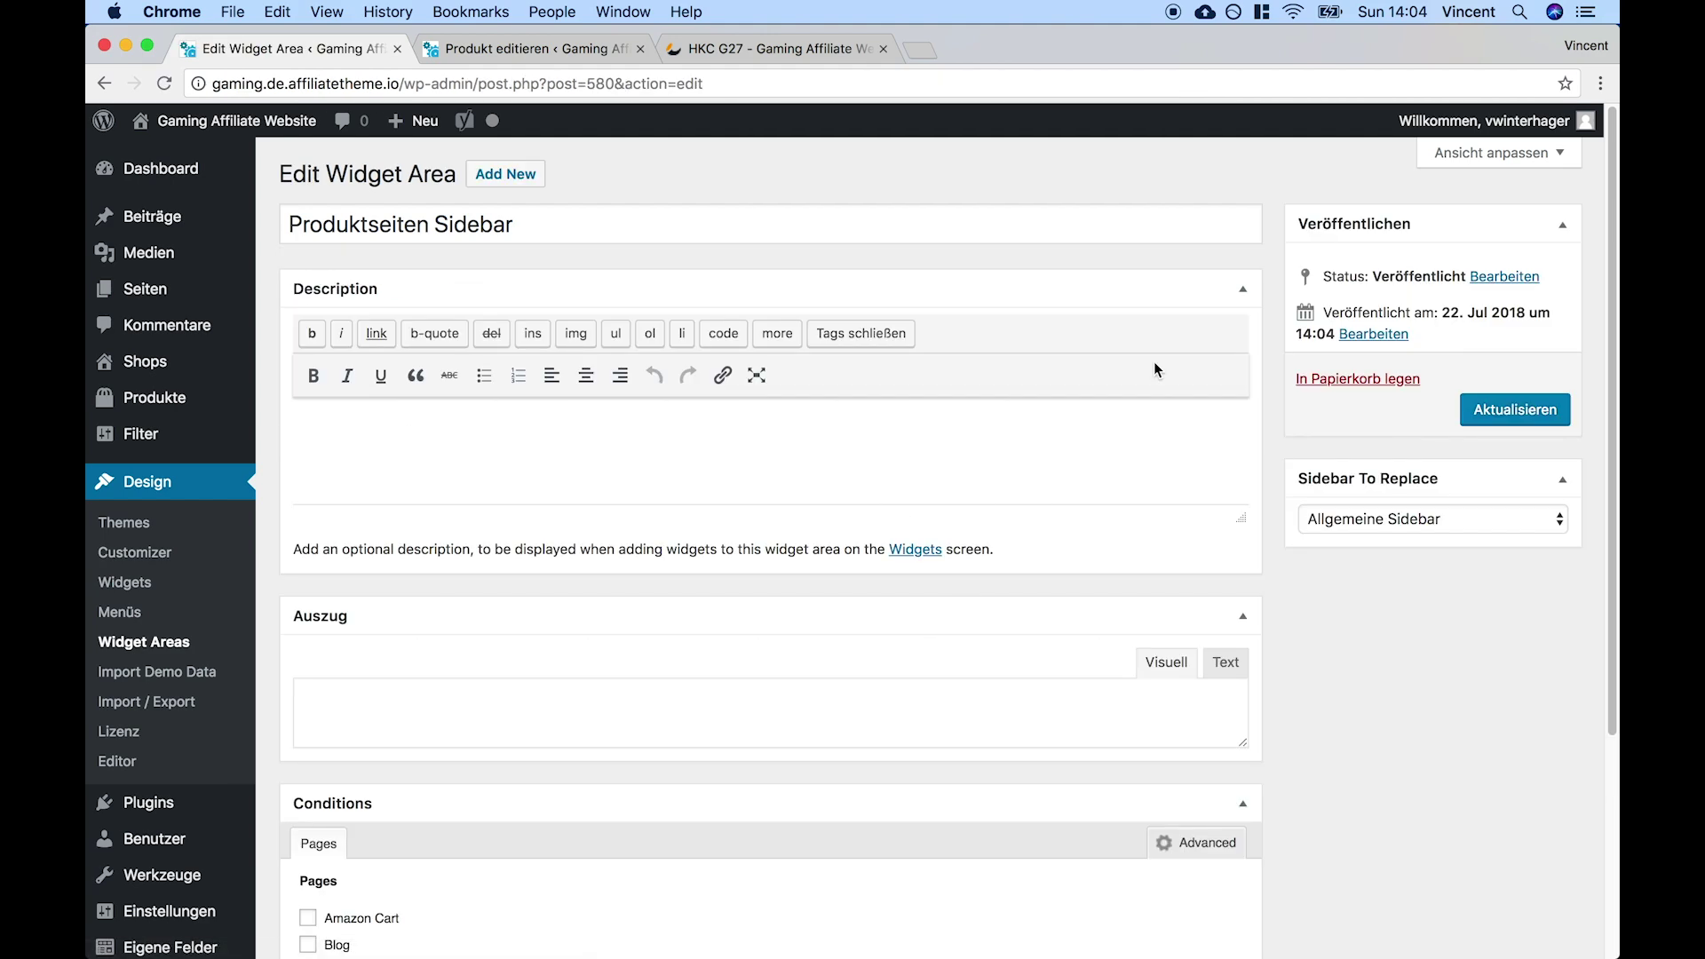
Collapse the Description and Auszug boxes of the widget area and show its advanced conditions
click(1243, 289)
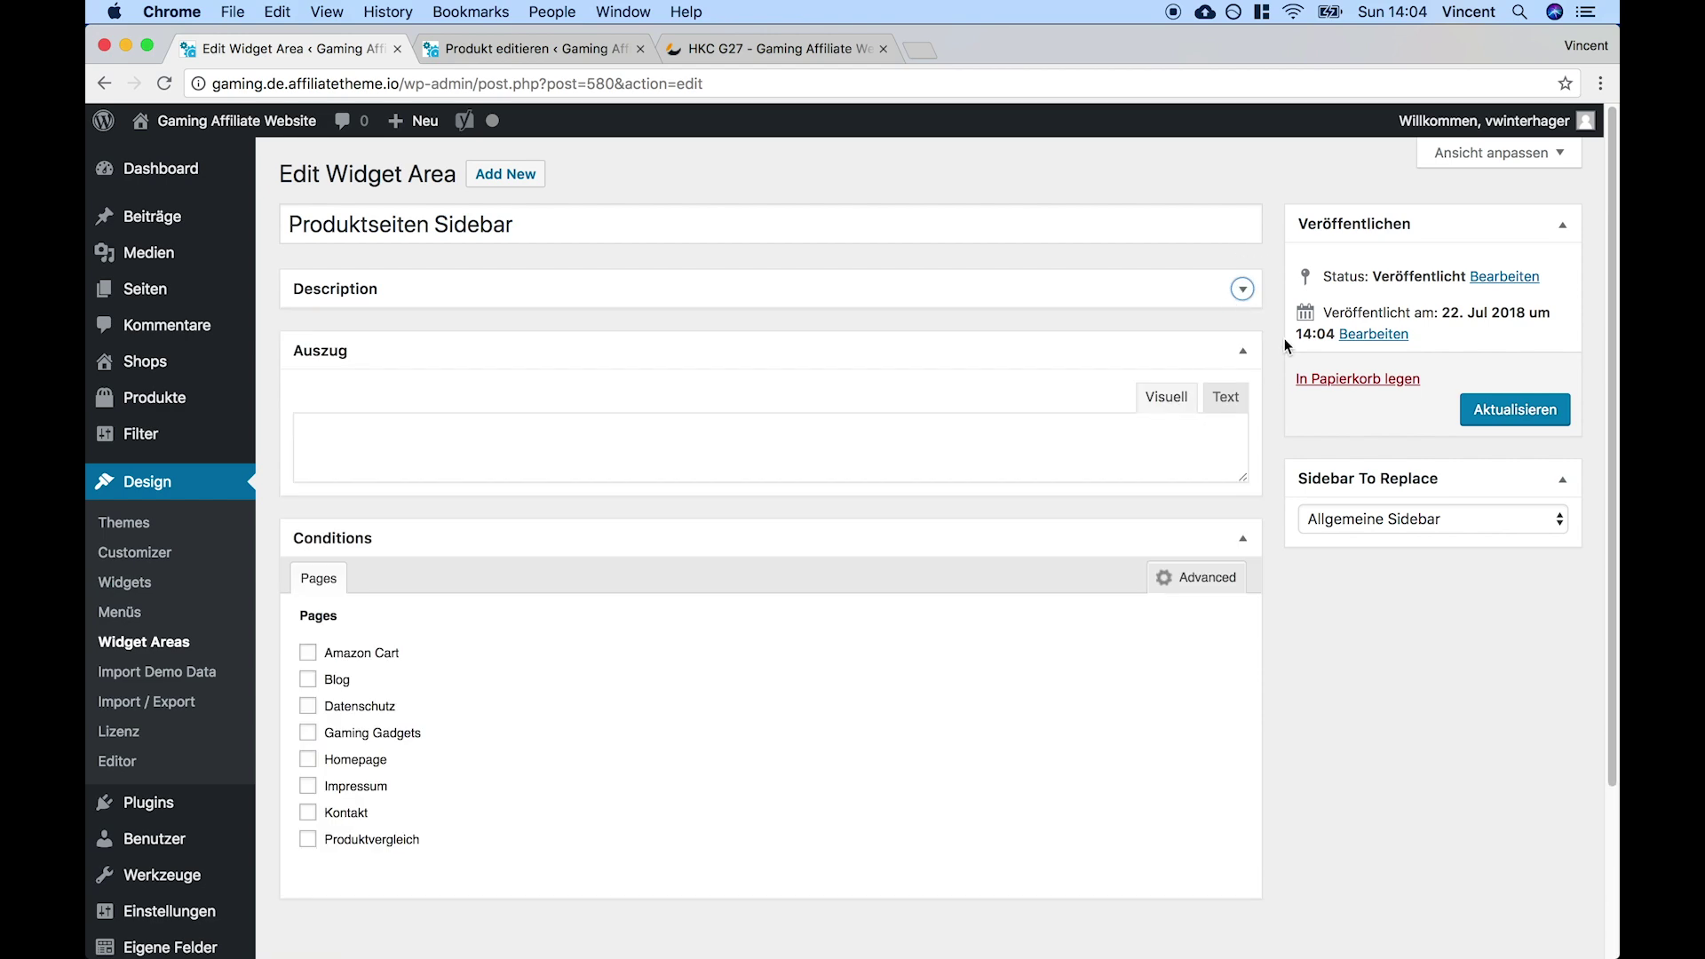
click(1243, 351)
click(1287, 614)
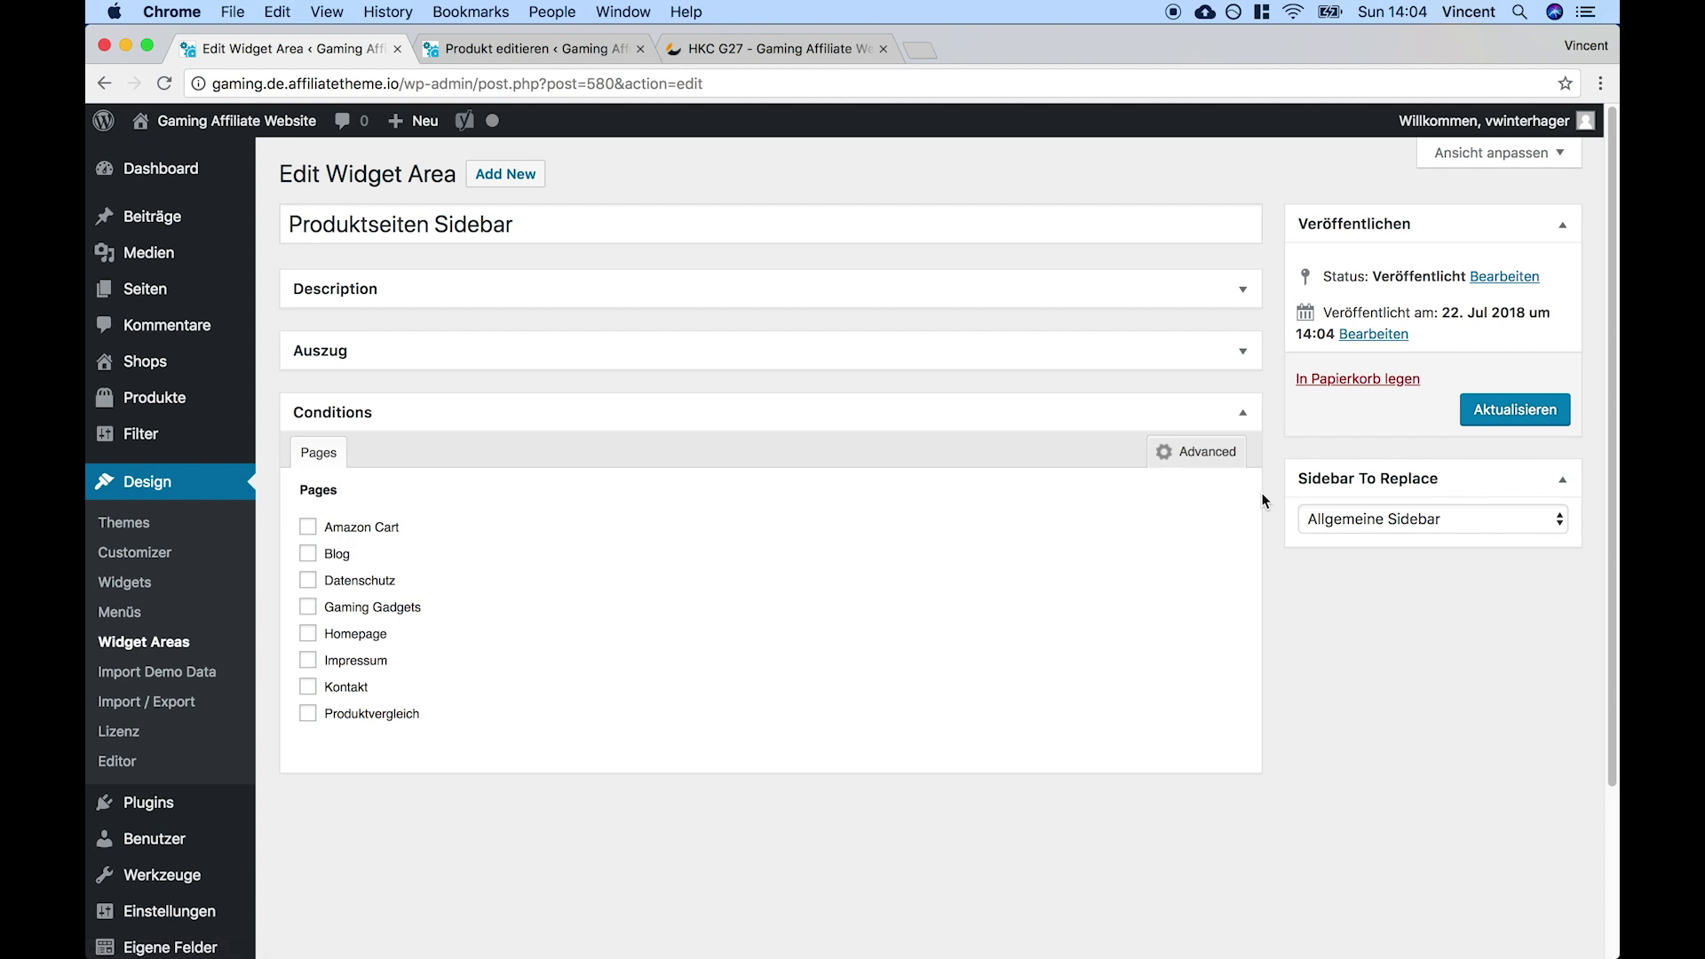
click(1207, 453)
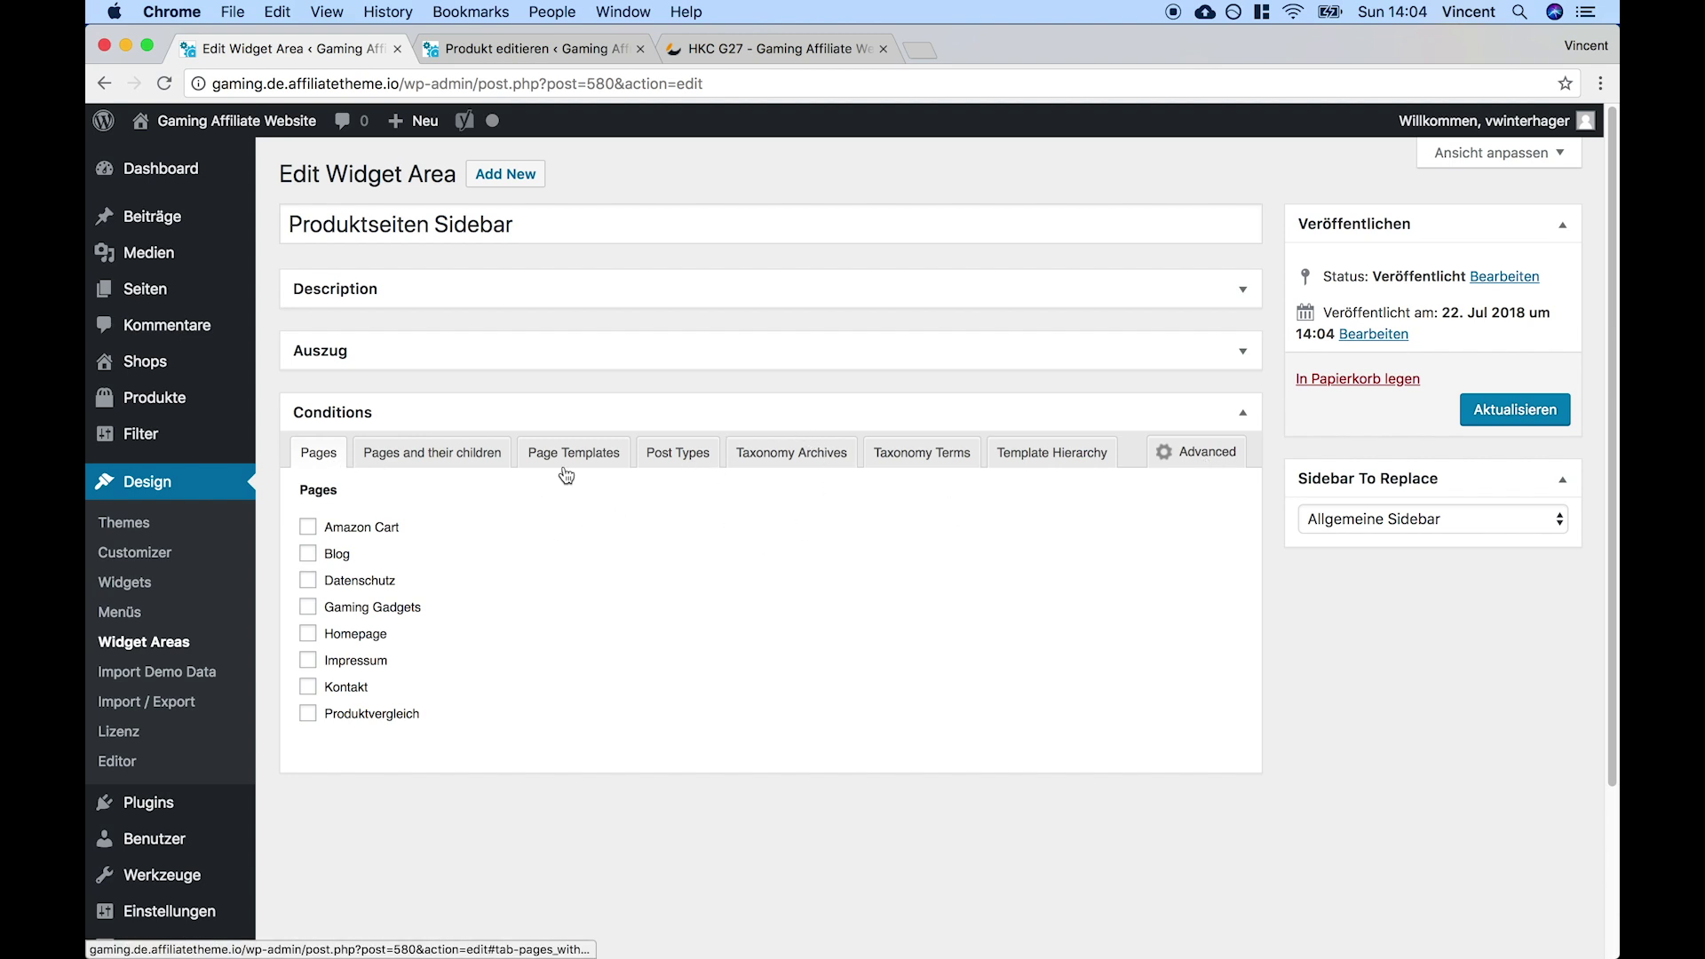
Set the post type condition "Each Individual Produkt" for the Produktseiten Sidebar and update the widget area
click(593, 462)
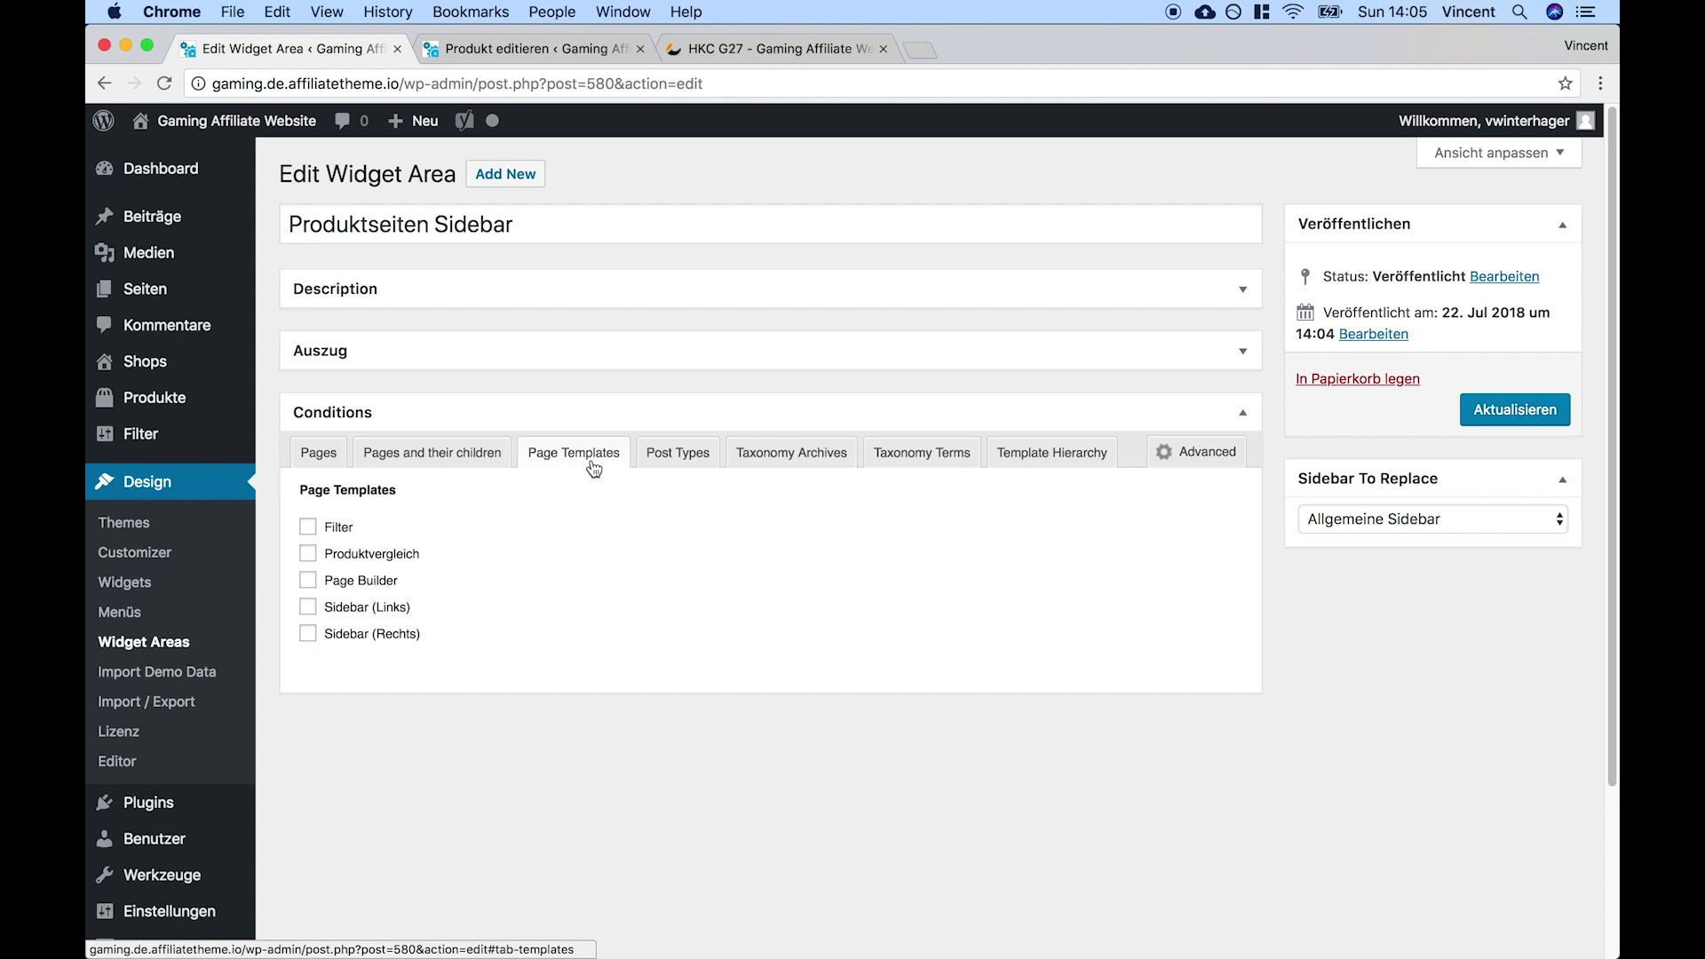
click(690, 460)
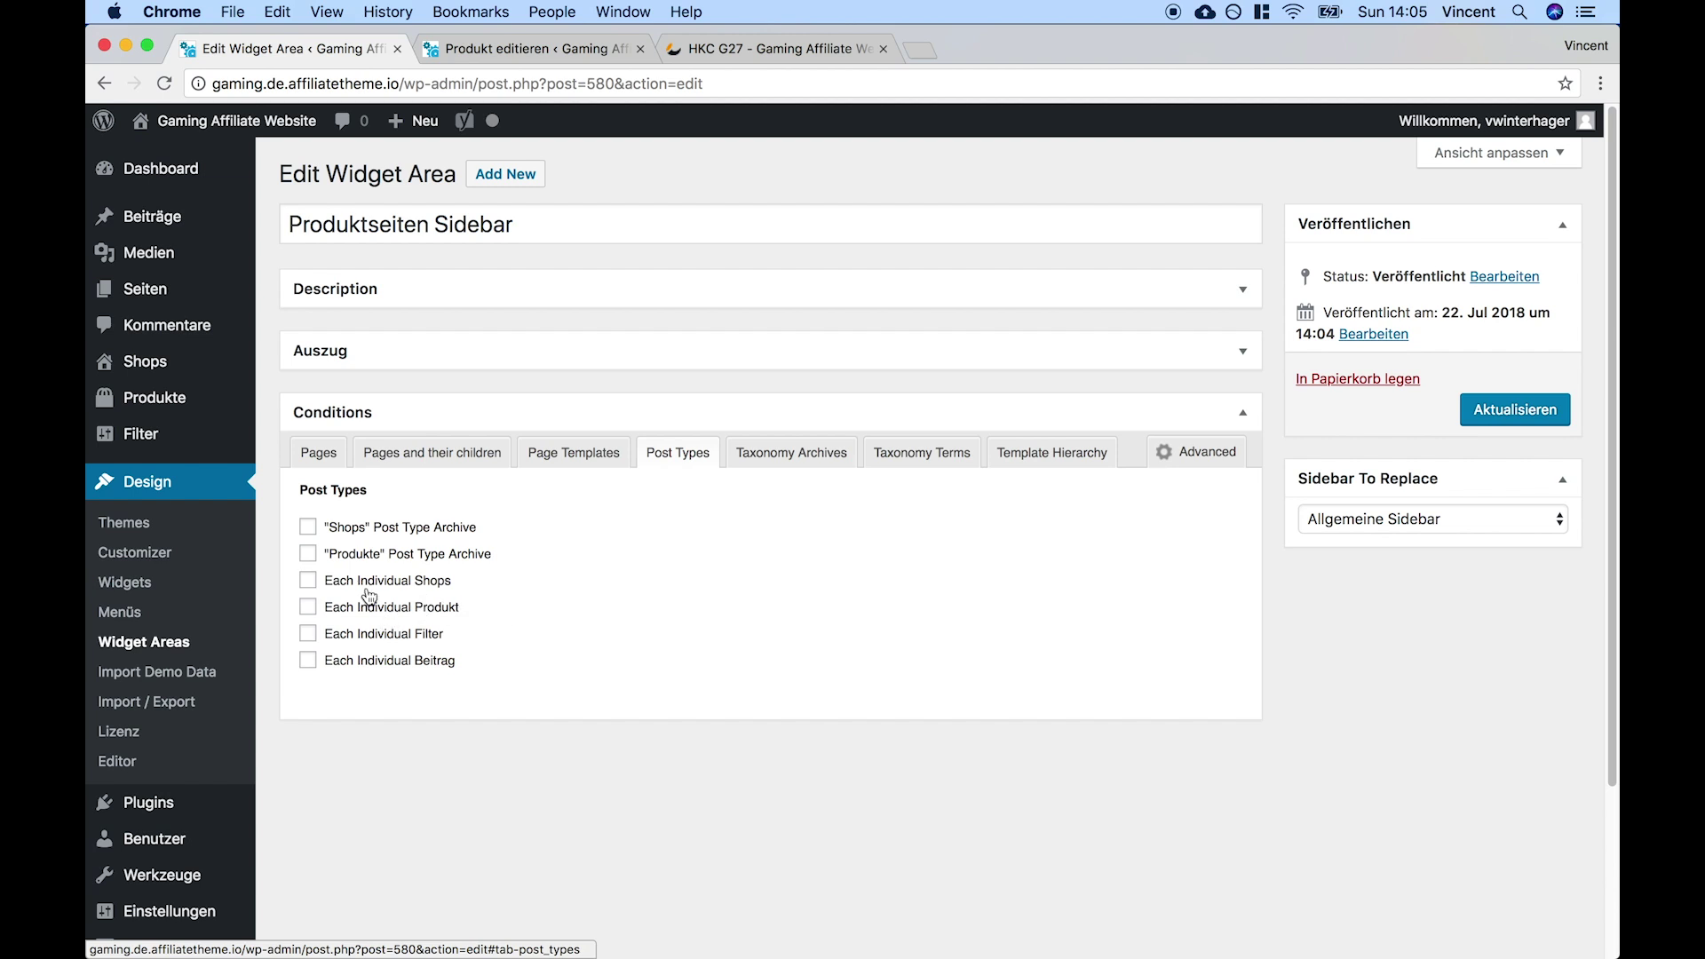
triple_click(318, 488)
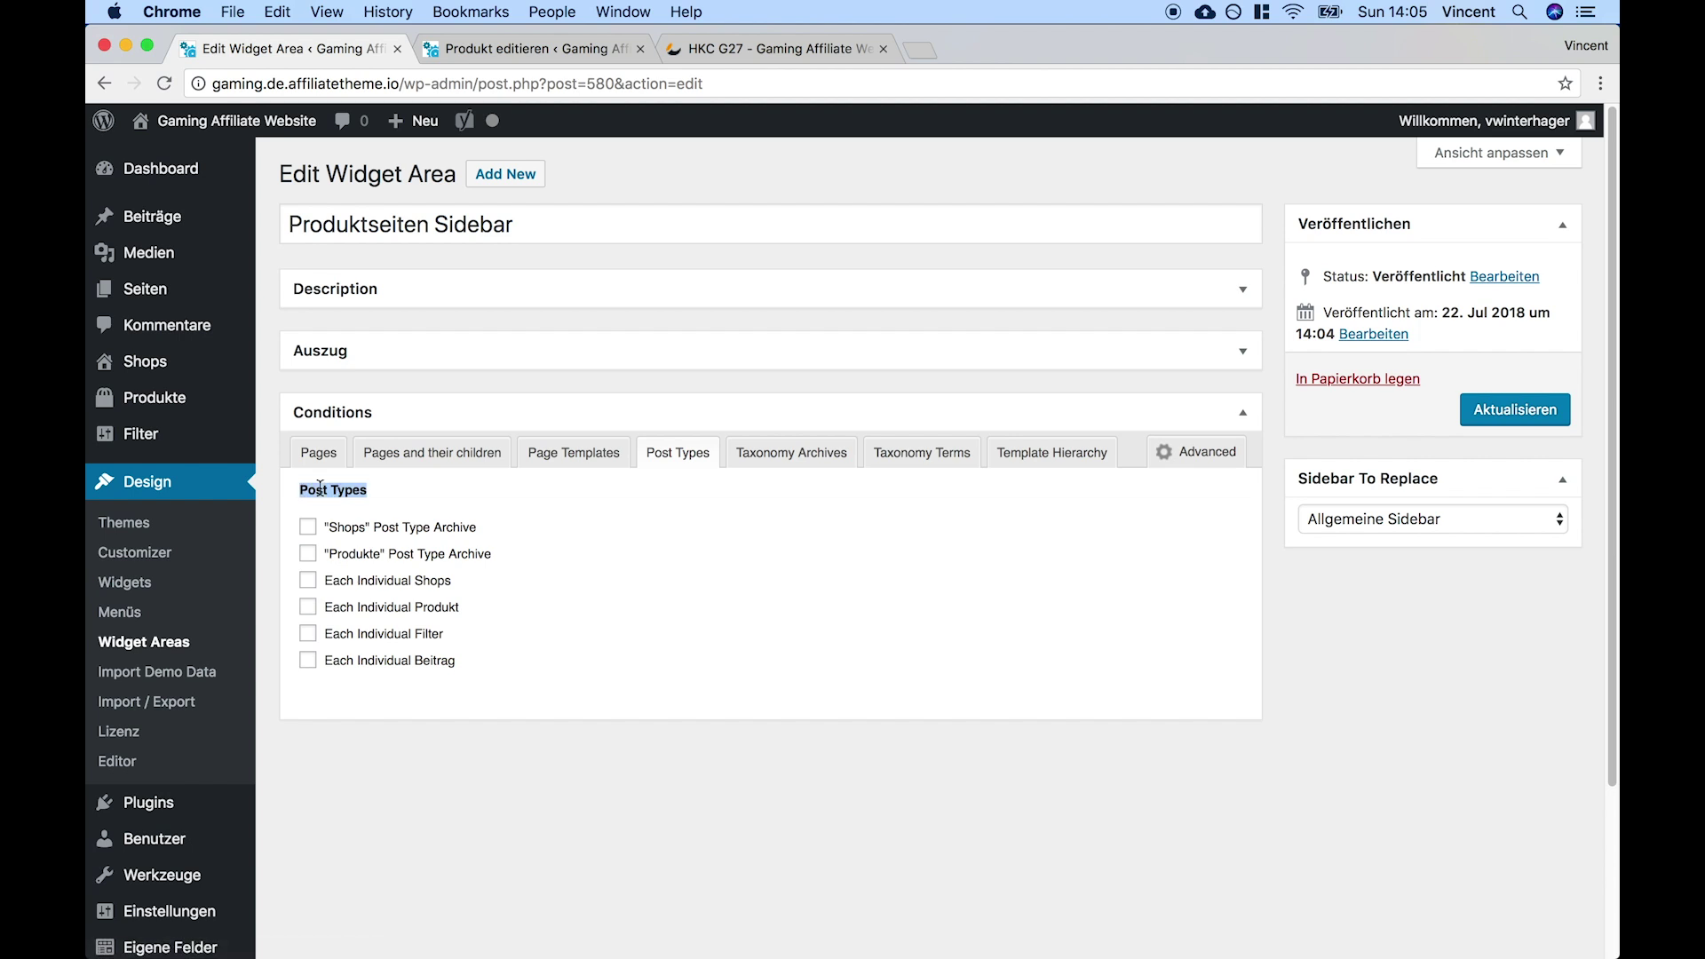
click(557, 632)
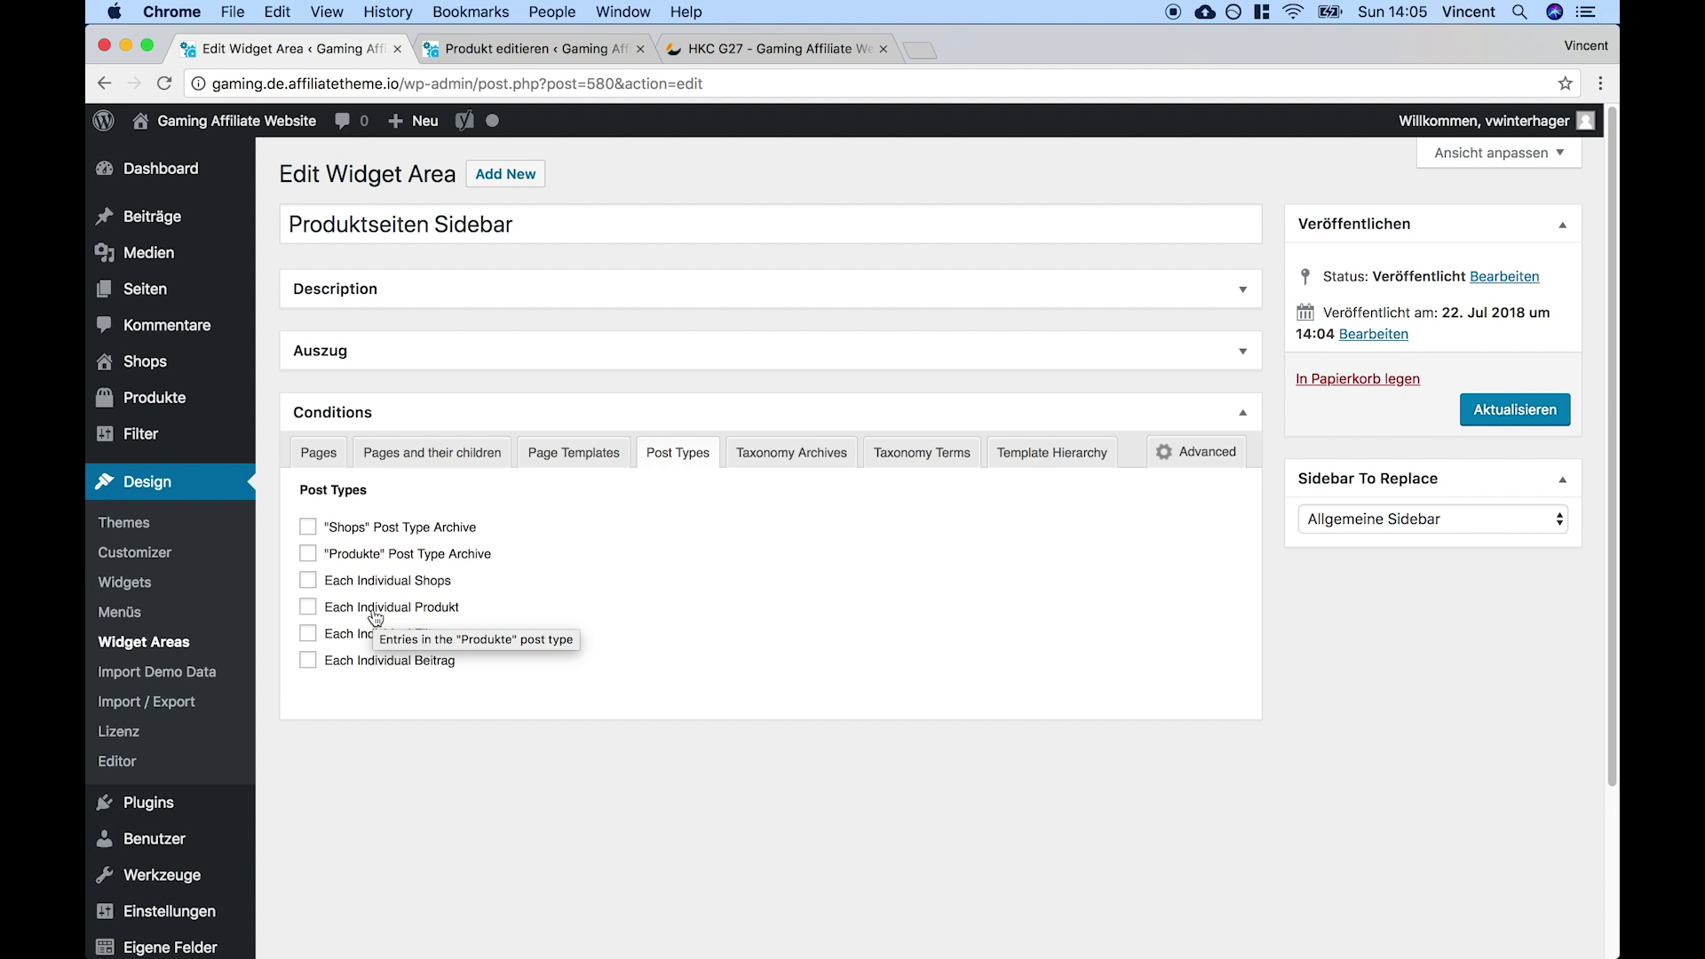
click(375, 619)
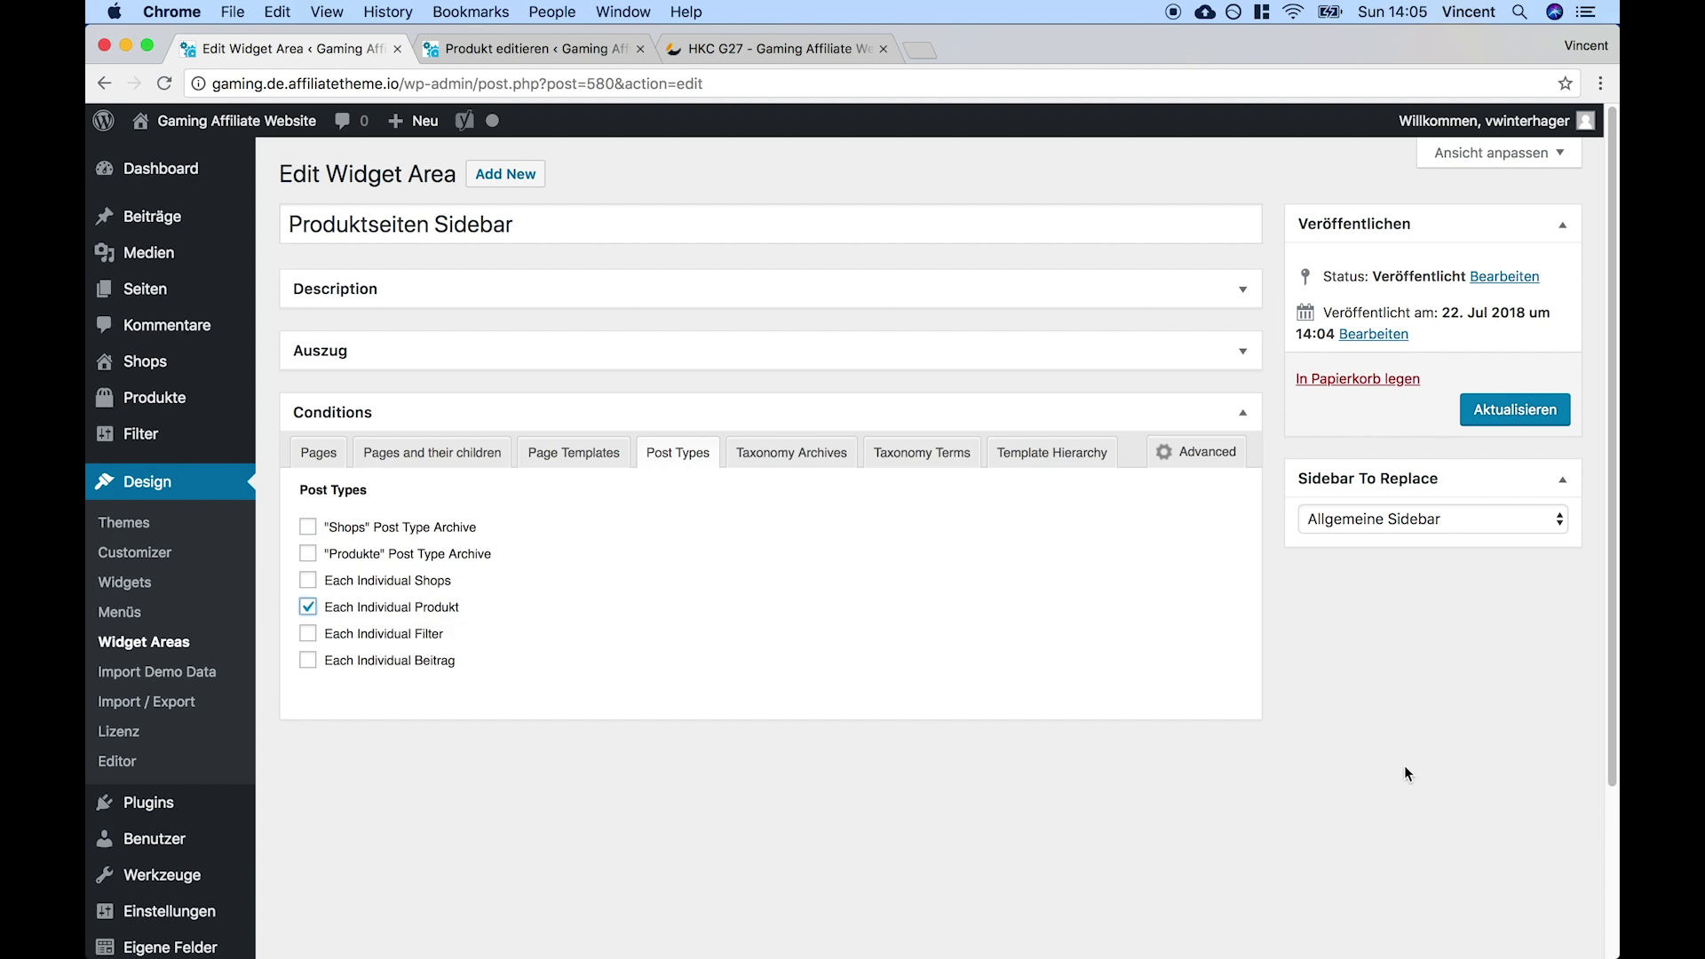
click(1485, 431)
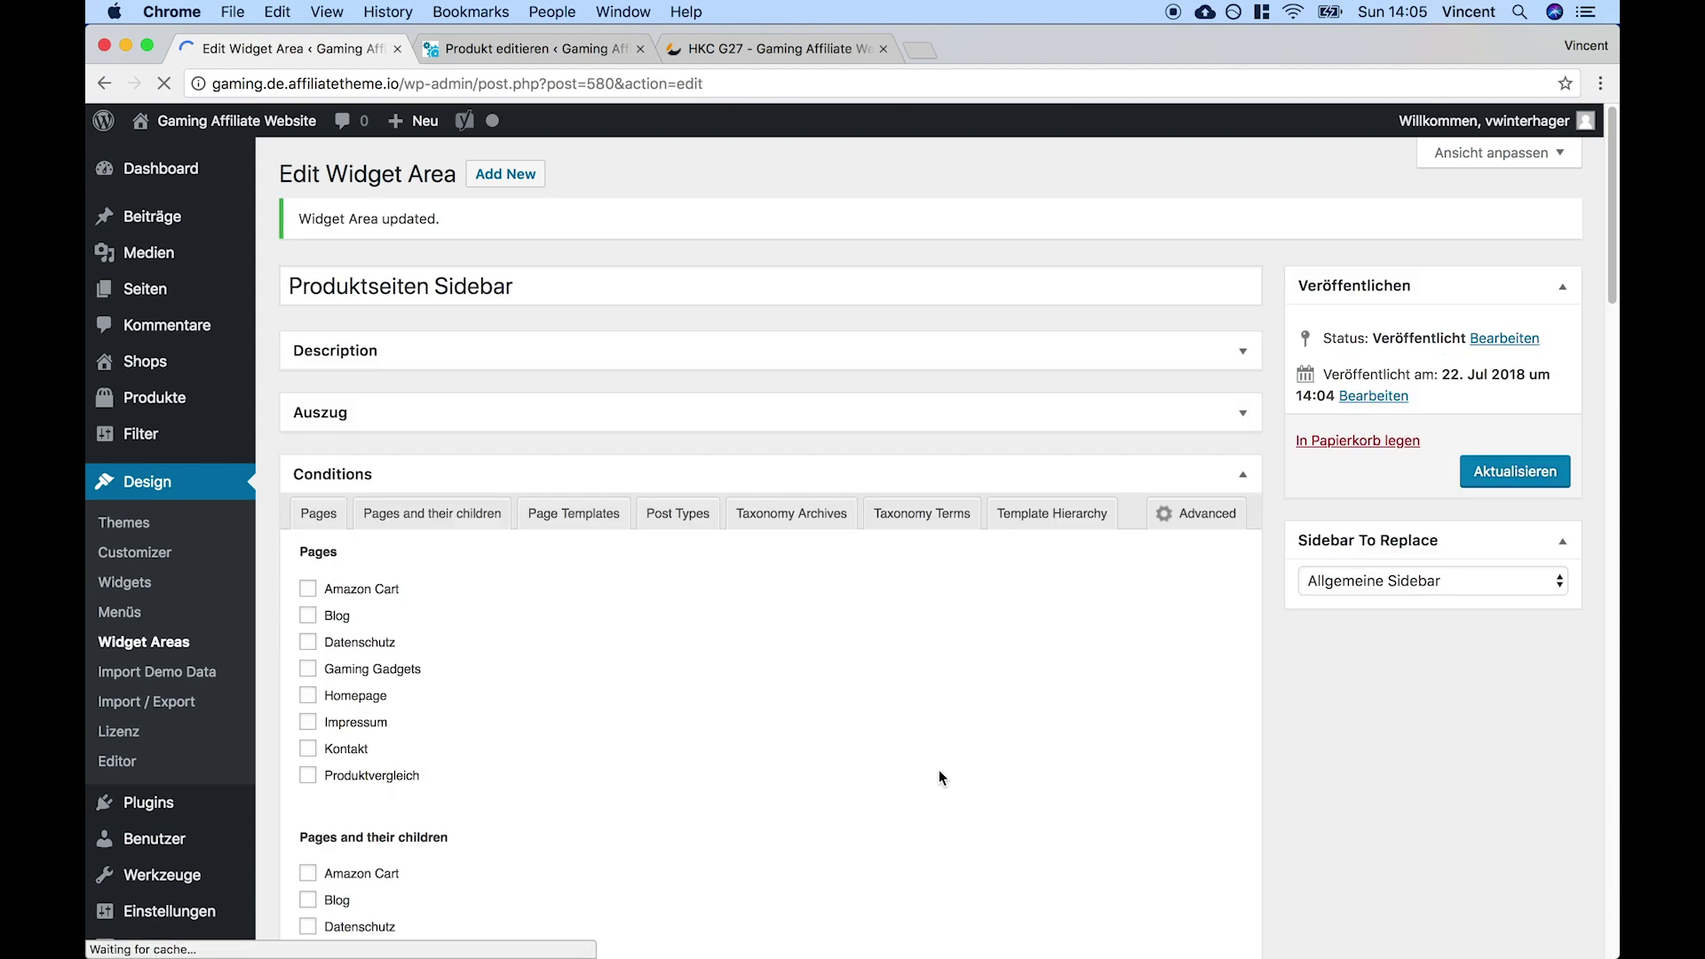
Add the "affiliatetheme.io » Produktinfo" widget to the Produktseiten Sidebar on the Widgets page
click(125, 583)
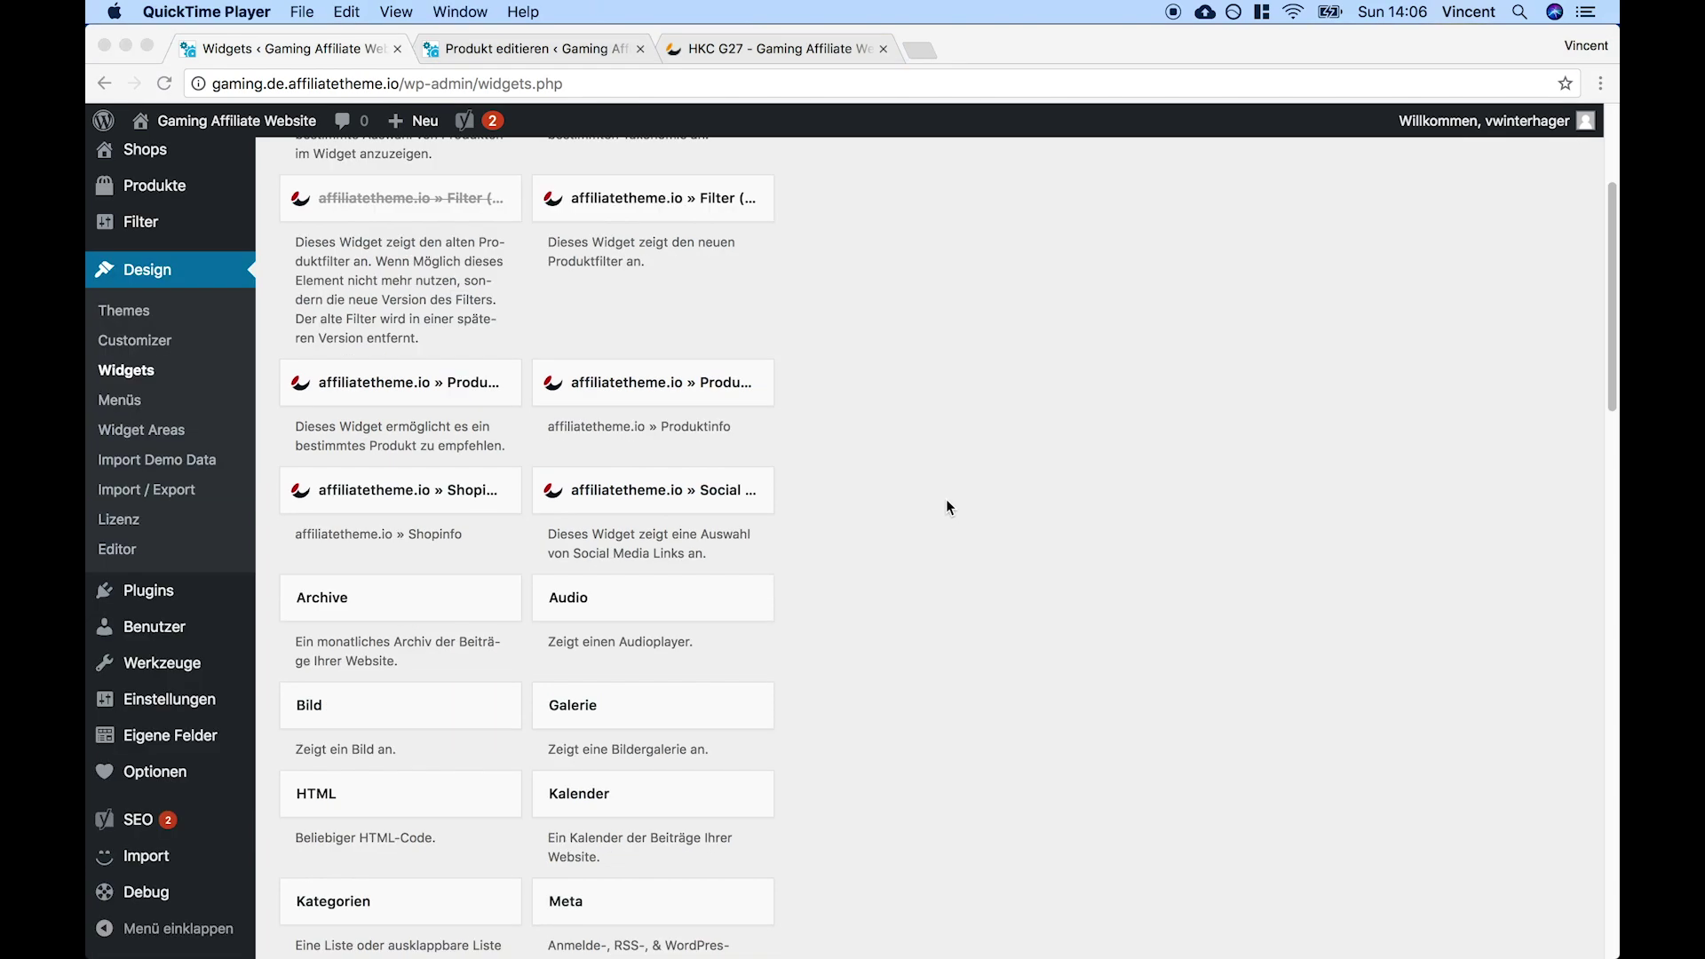
click(932, 495)
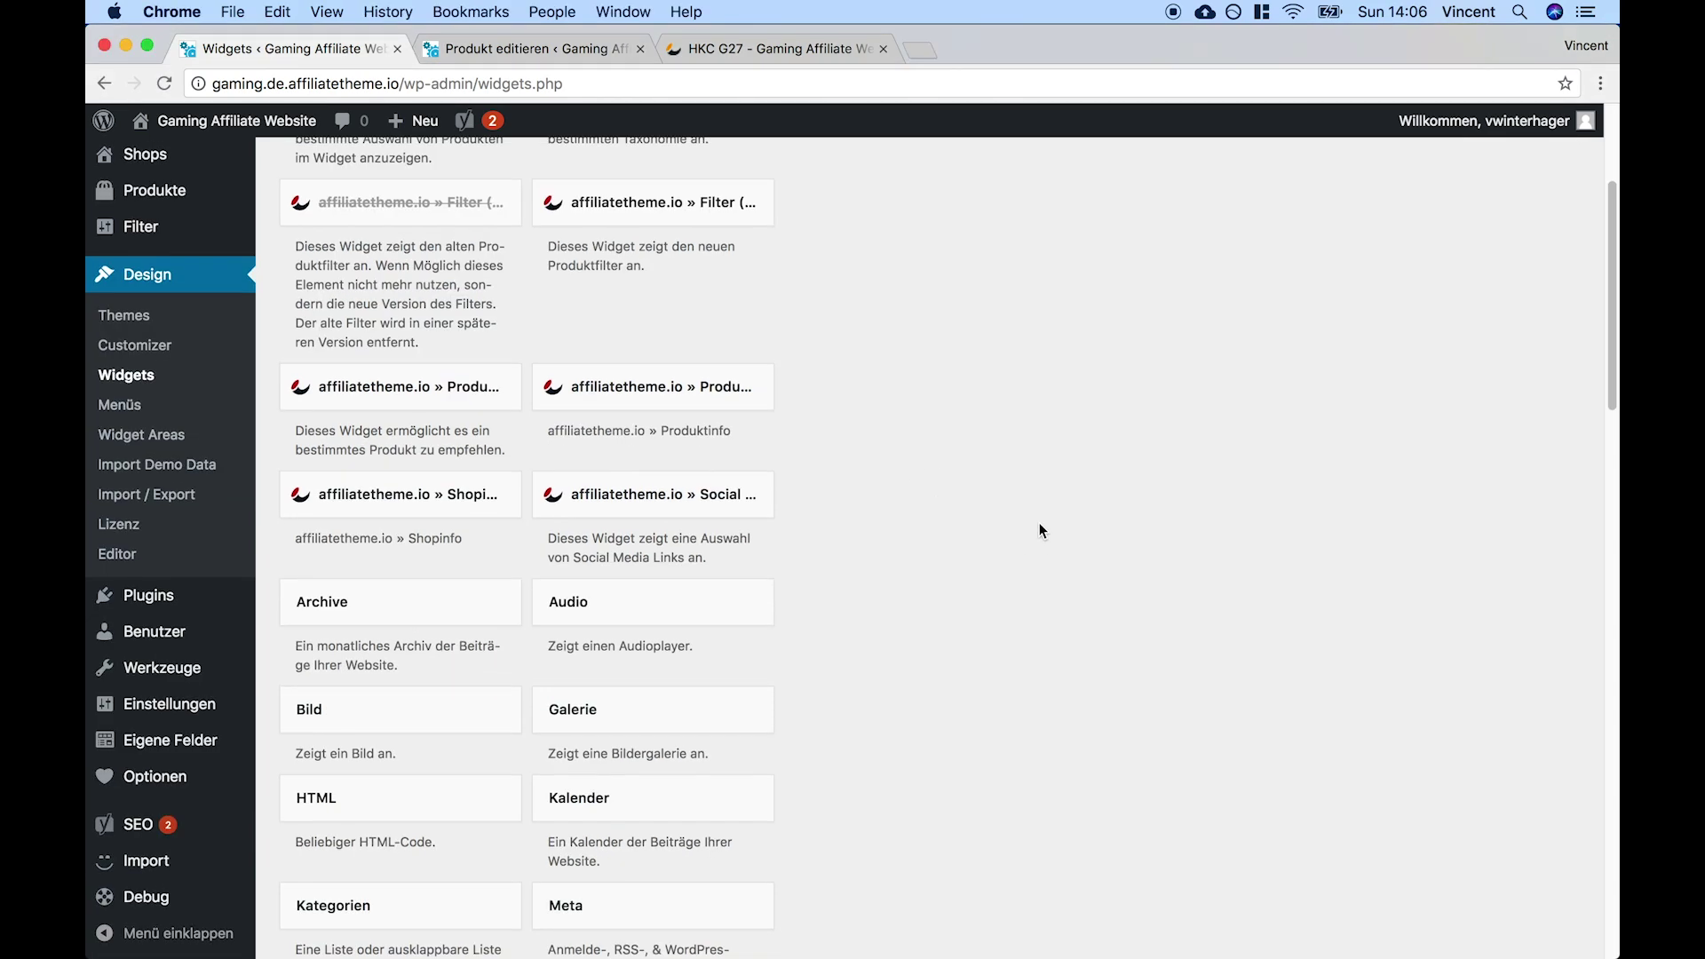
scroll(1039, 524, up, 5)
scroll(906, 657, down, 1)
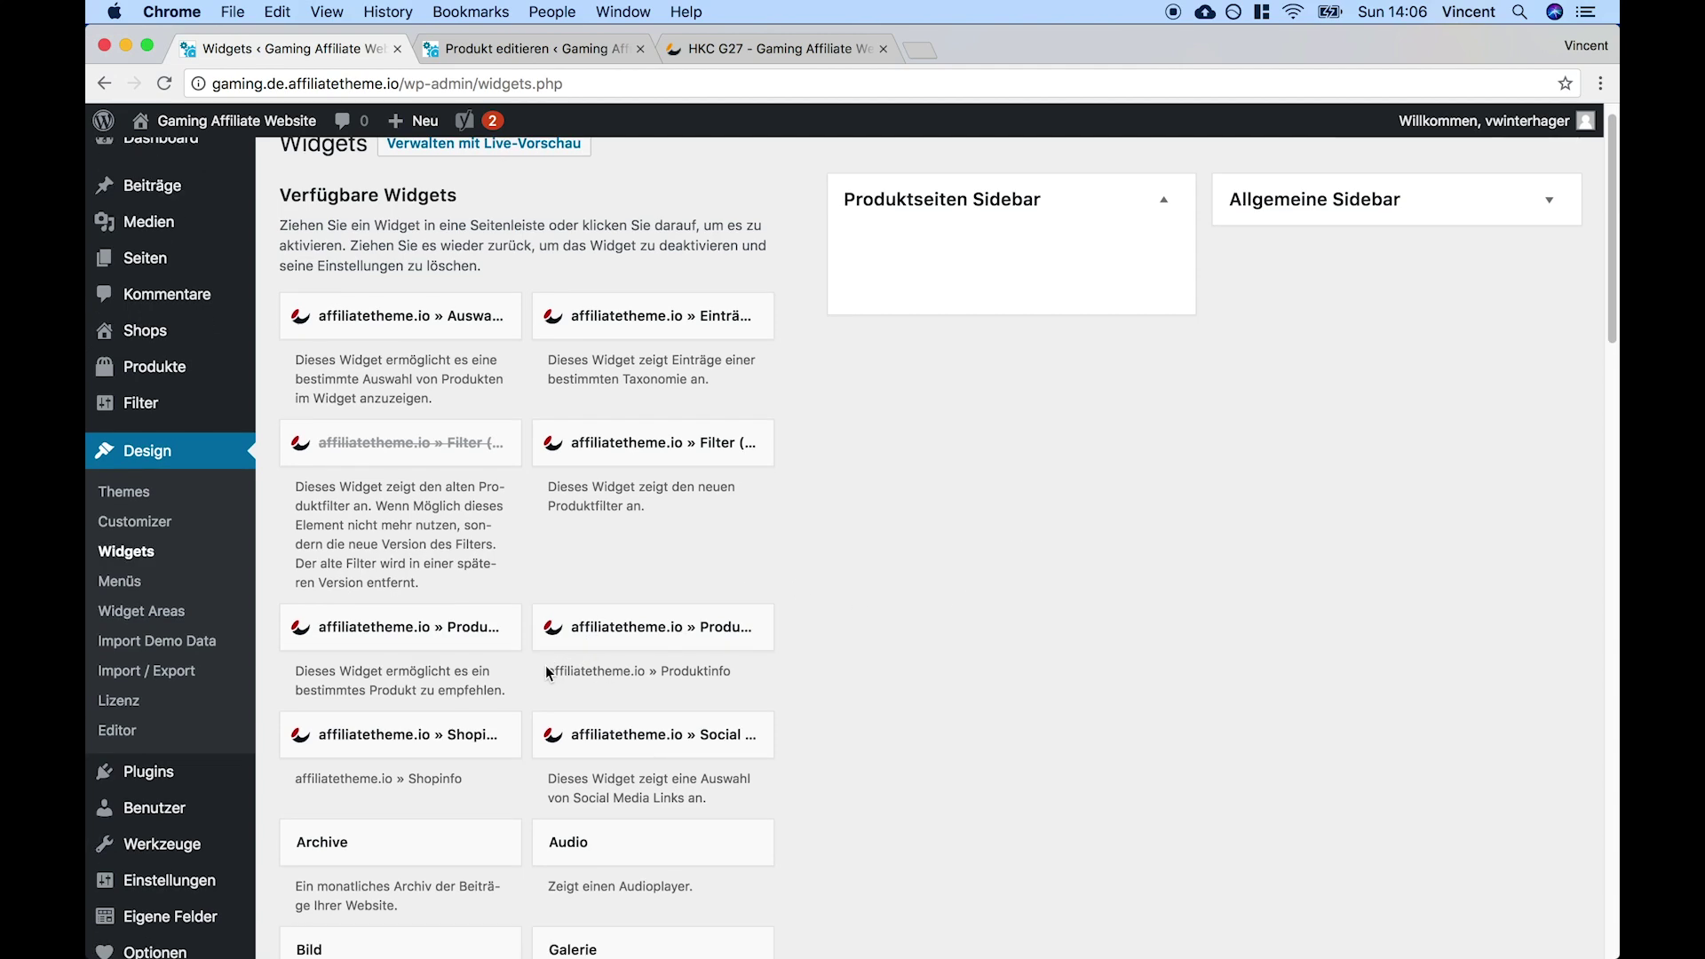
click(620, 641)
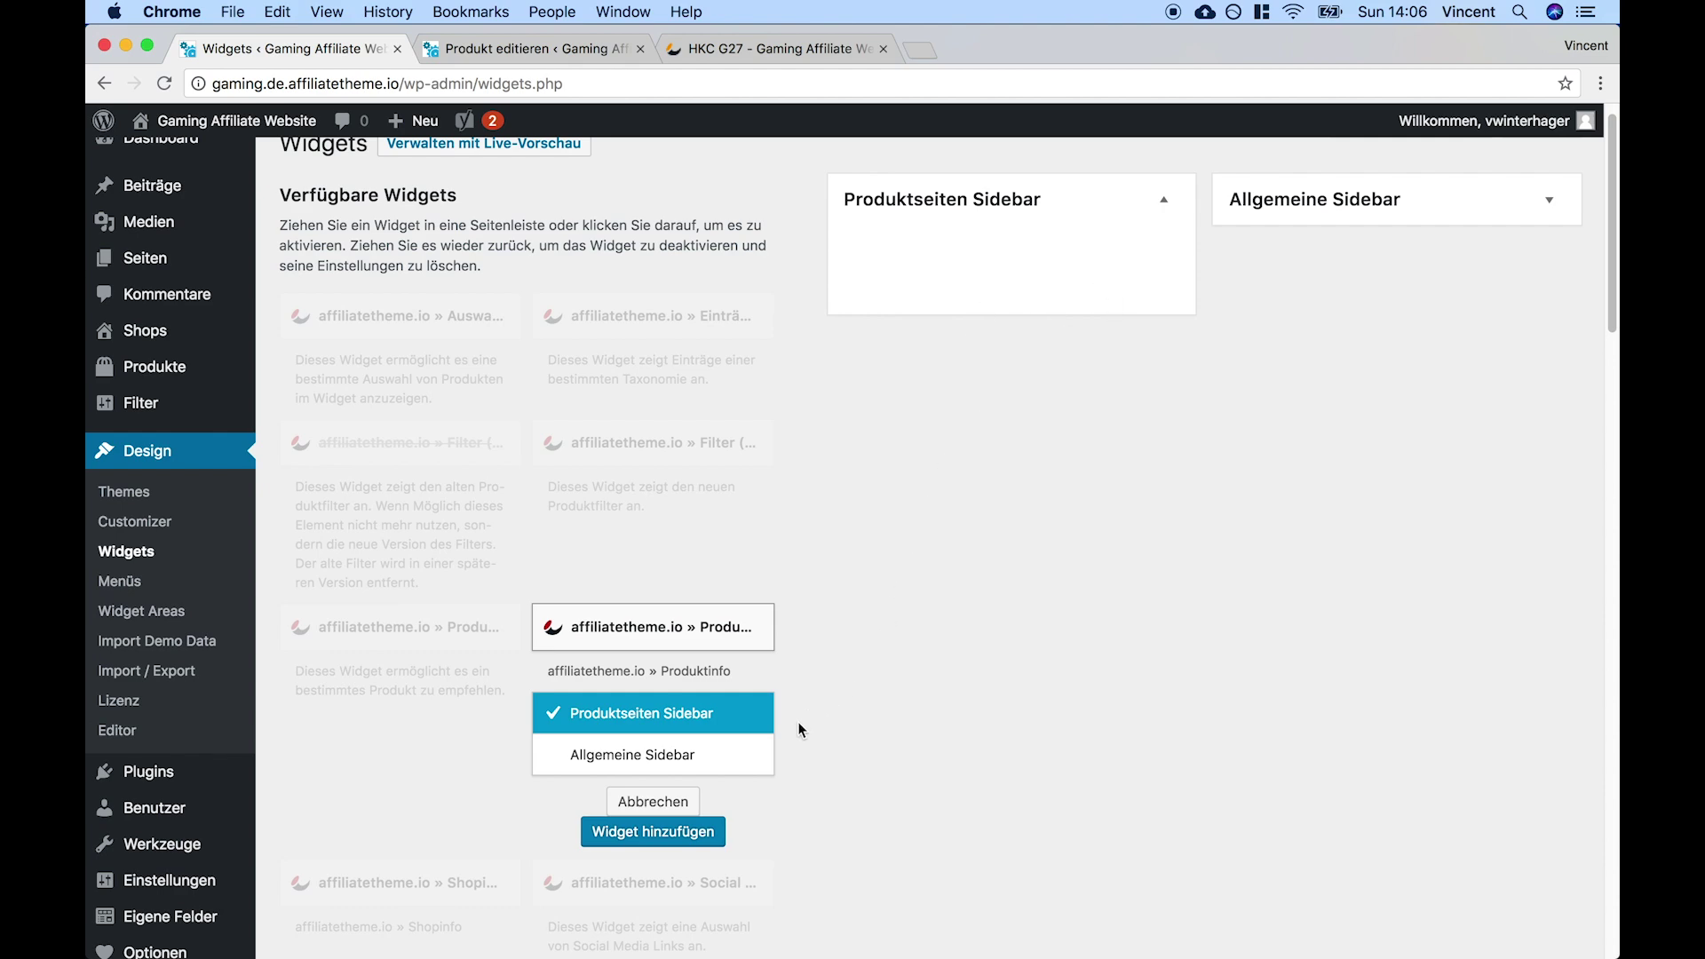
click(679, 840)
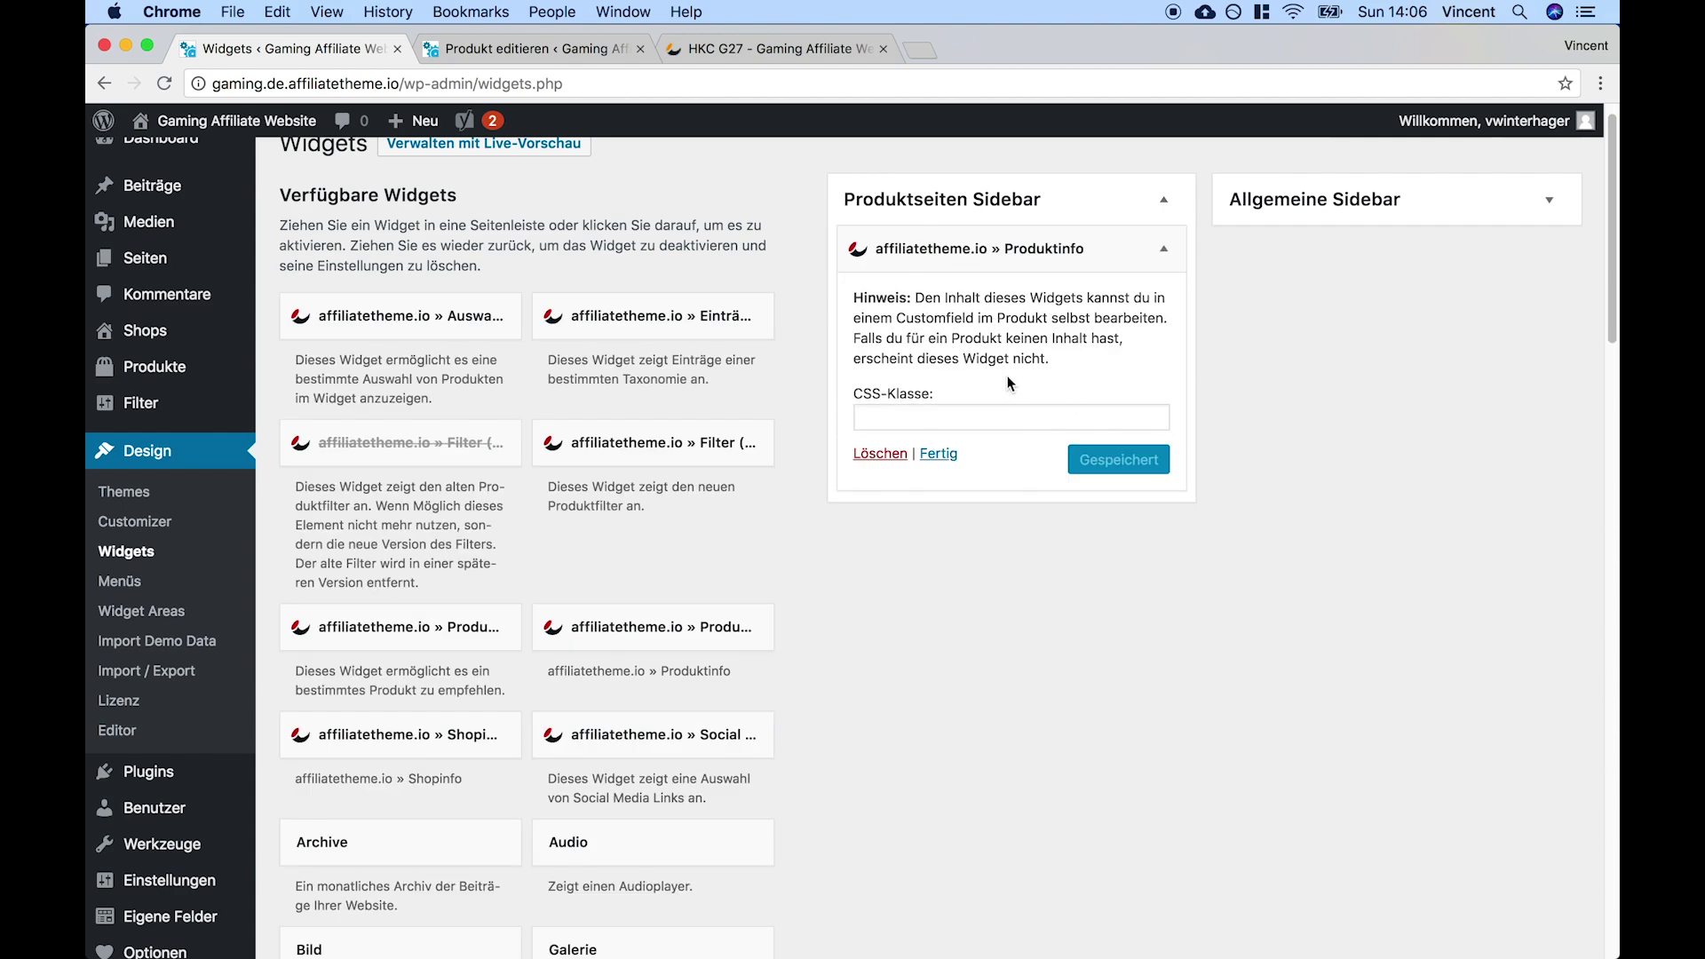
scroll(812, 405, down, 5)
scroll(805, 408, up, 5)
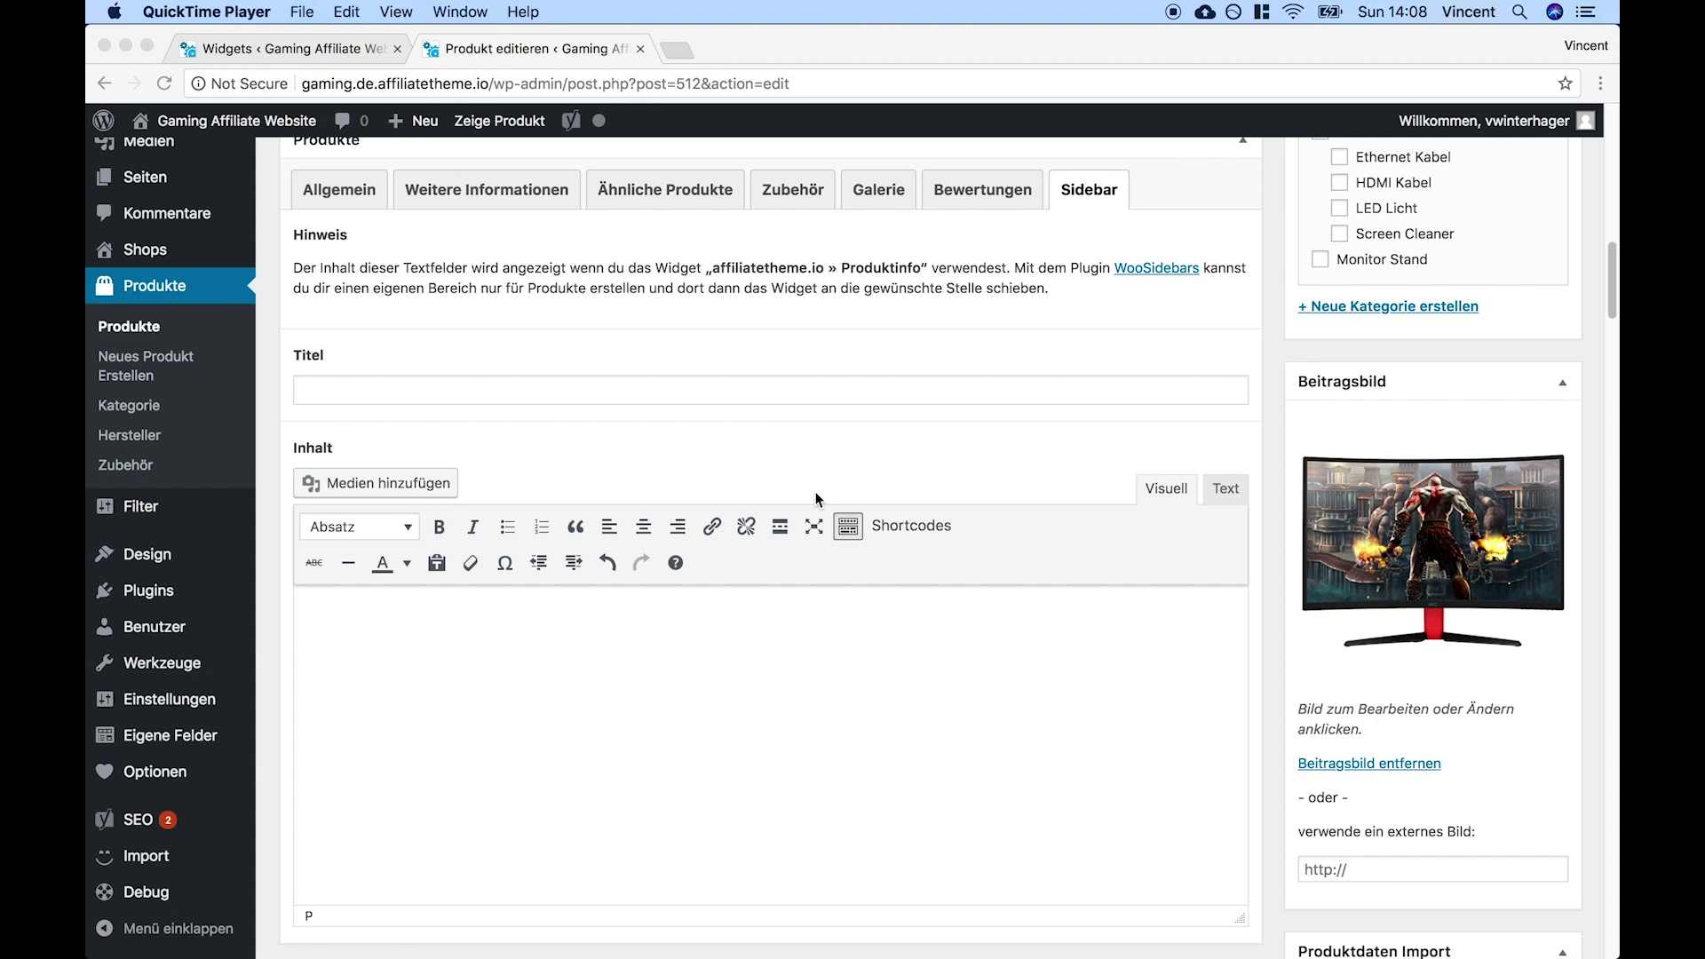
Read the Hinweis about the Produktinfo widget in the Sidebar settings of the HKC G27 product
click(801, 305)
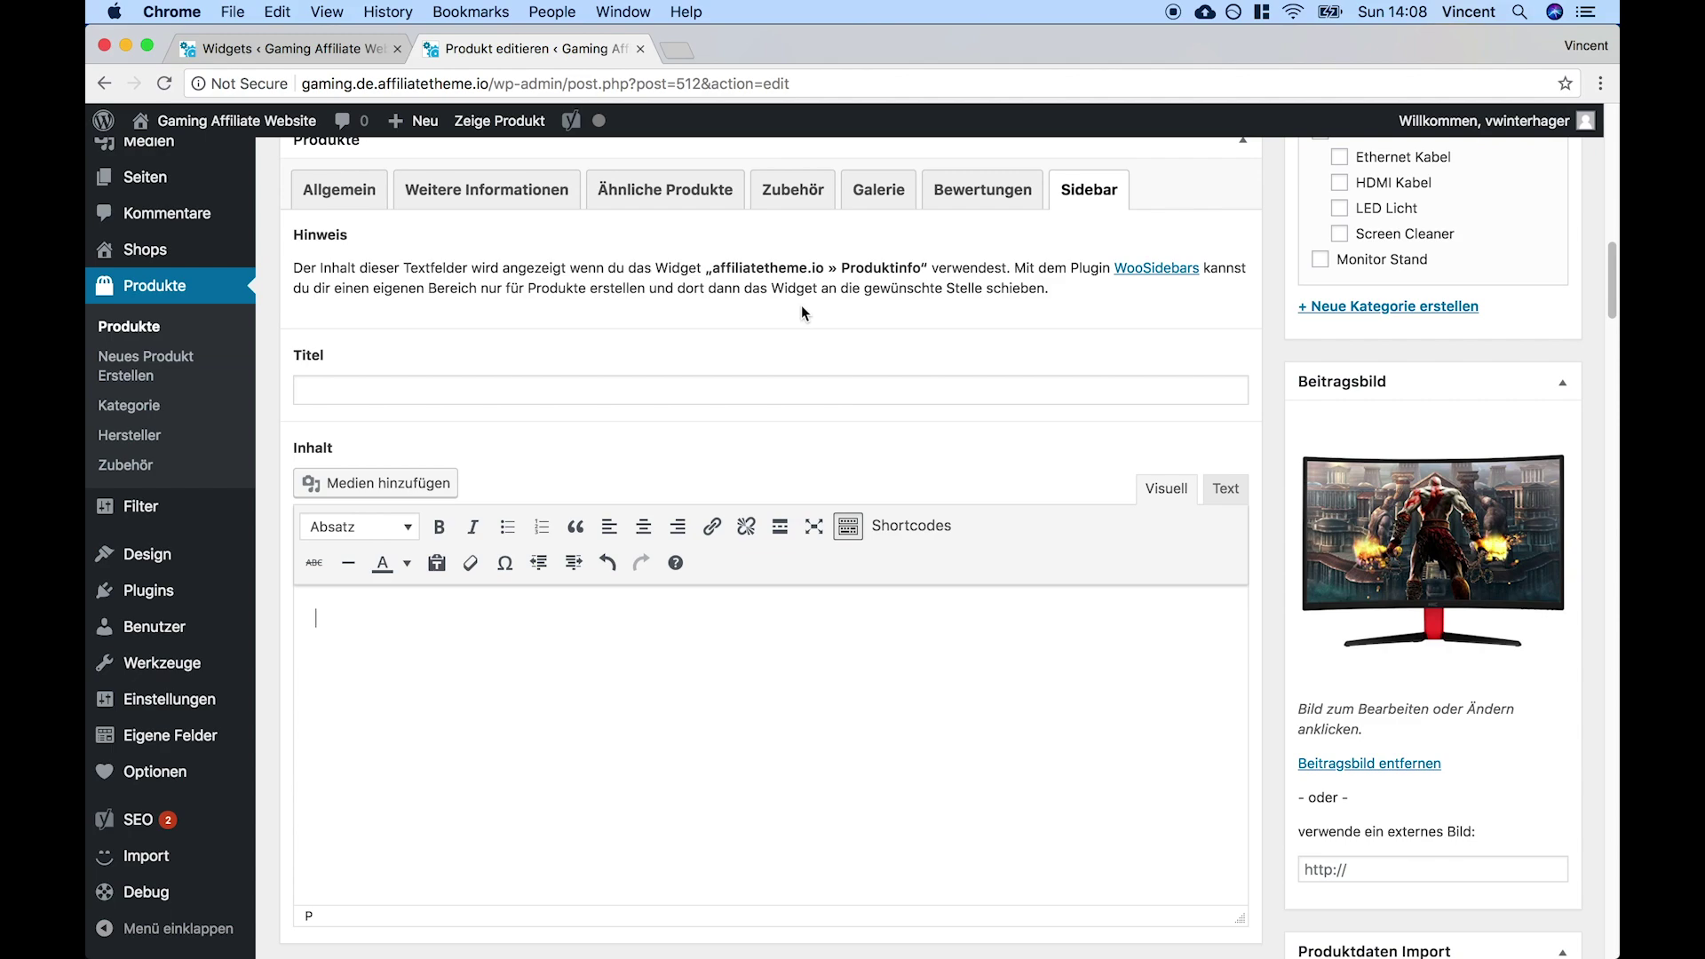
scroll(543, 442, up, 15)
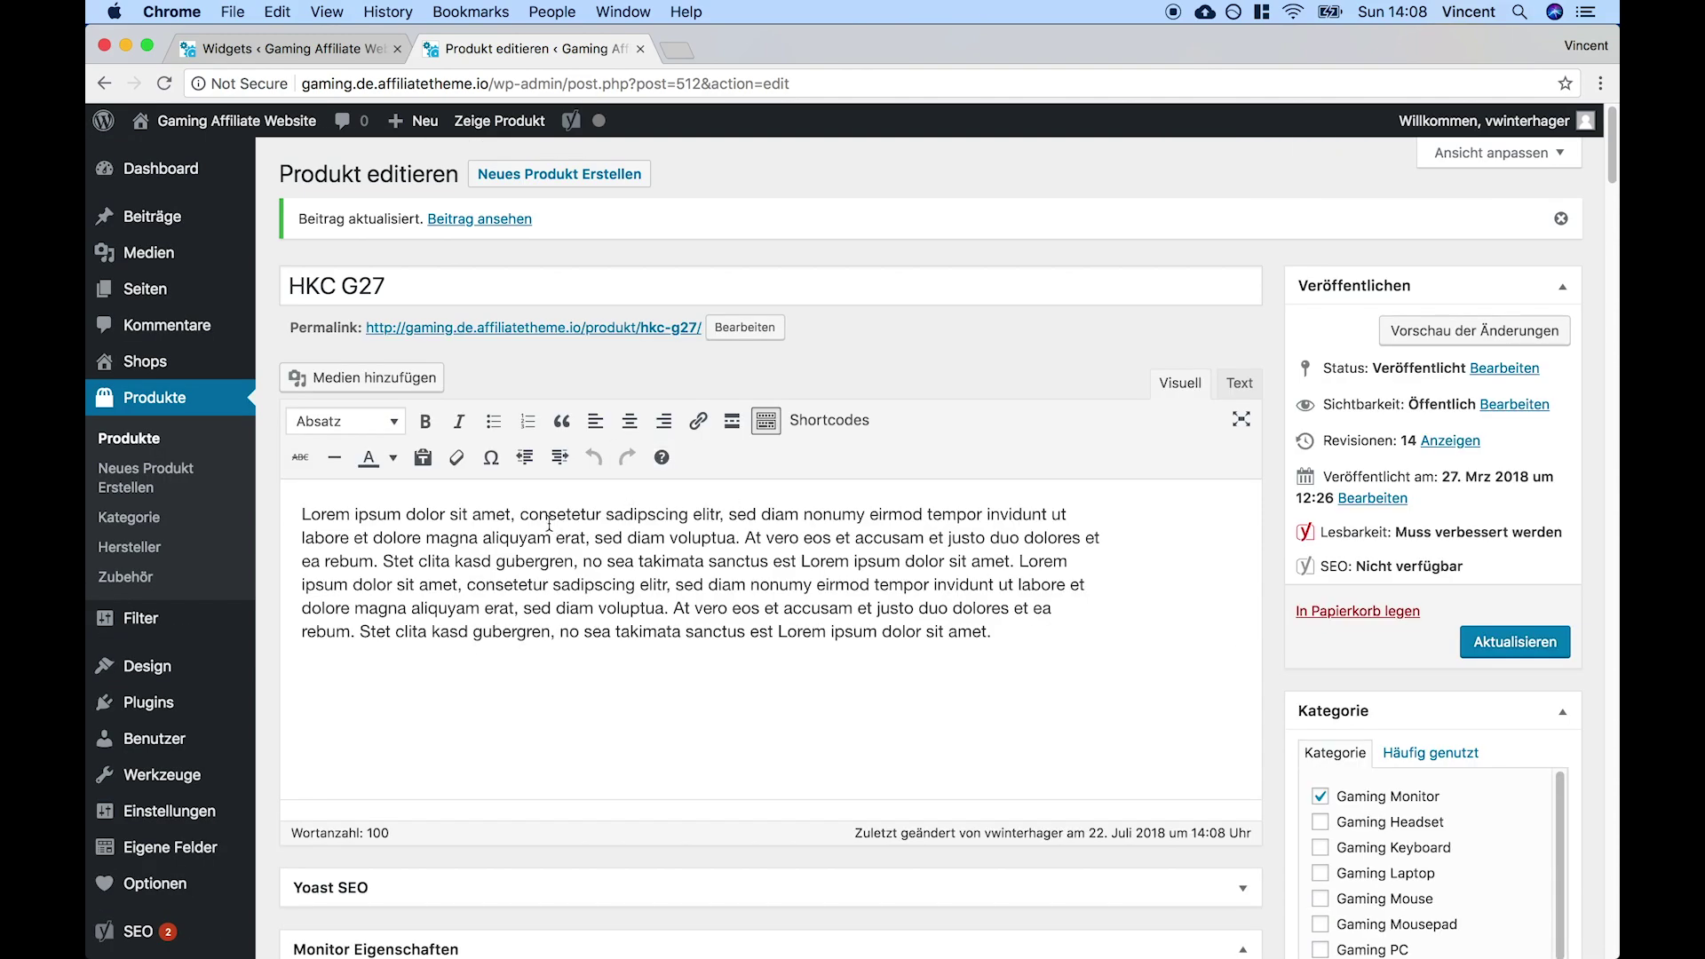
scroll(822, 697, down, 15)
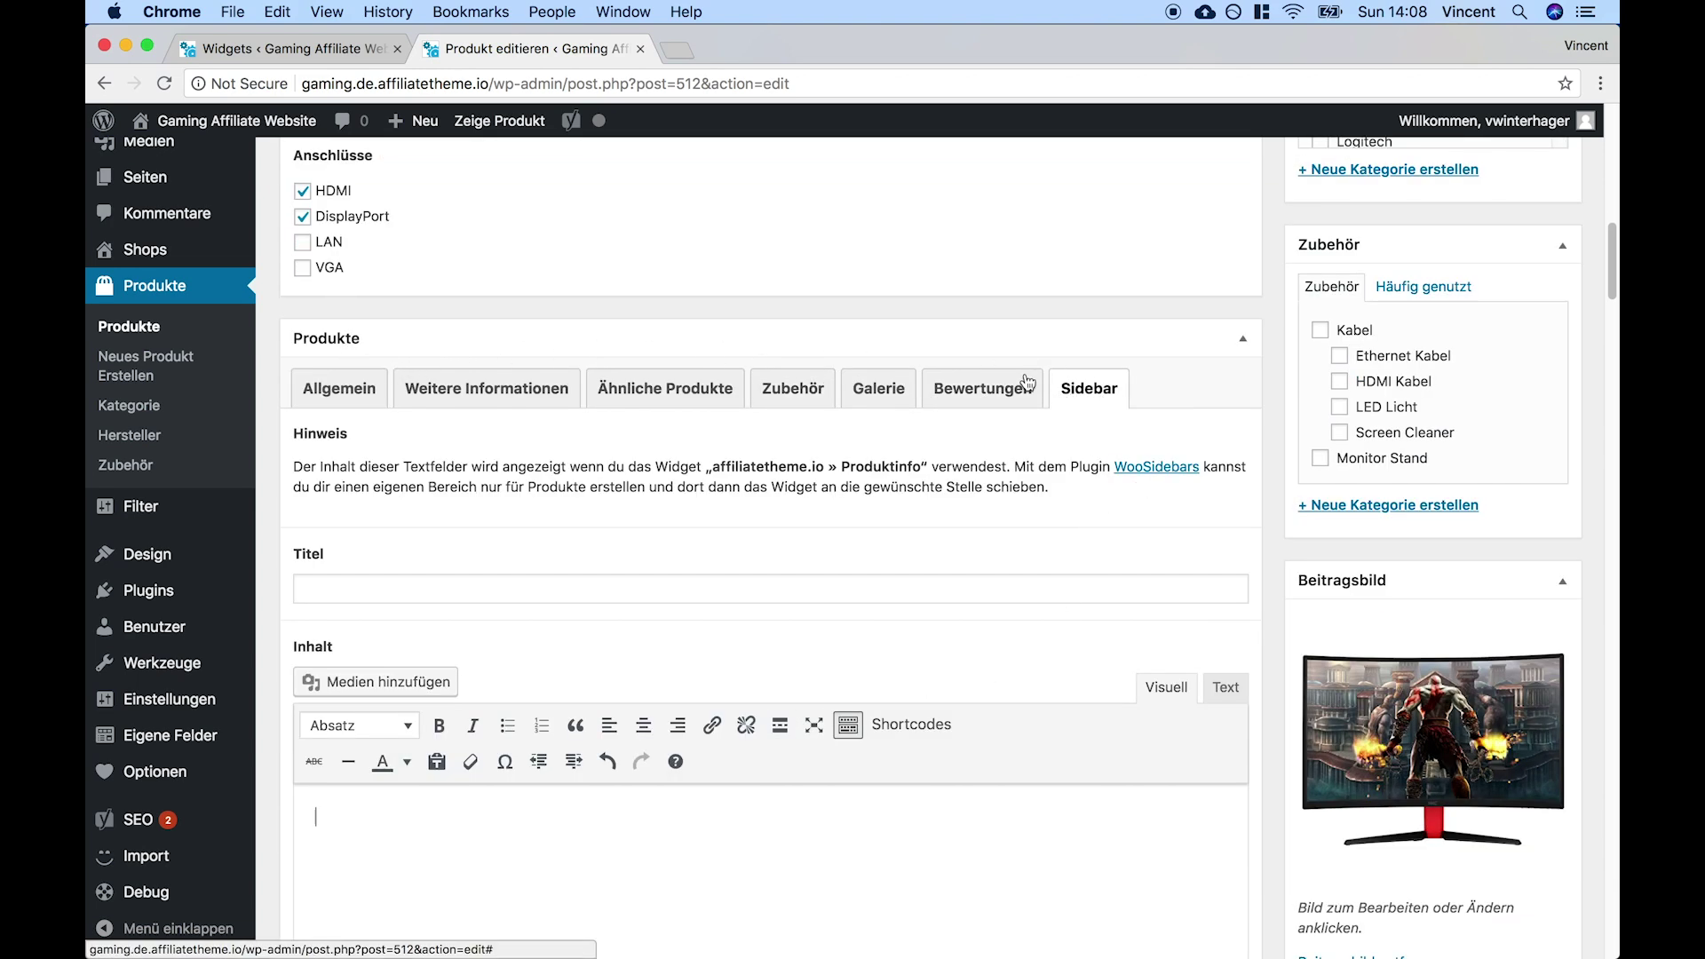
drag(293, 465, 1069, 491)
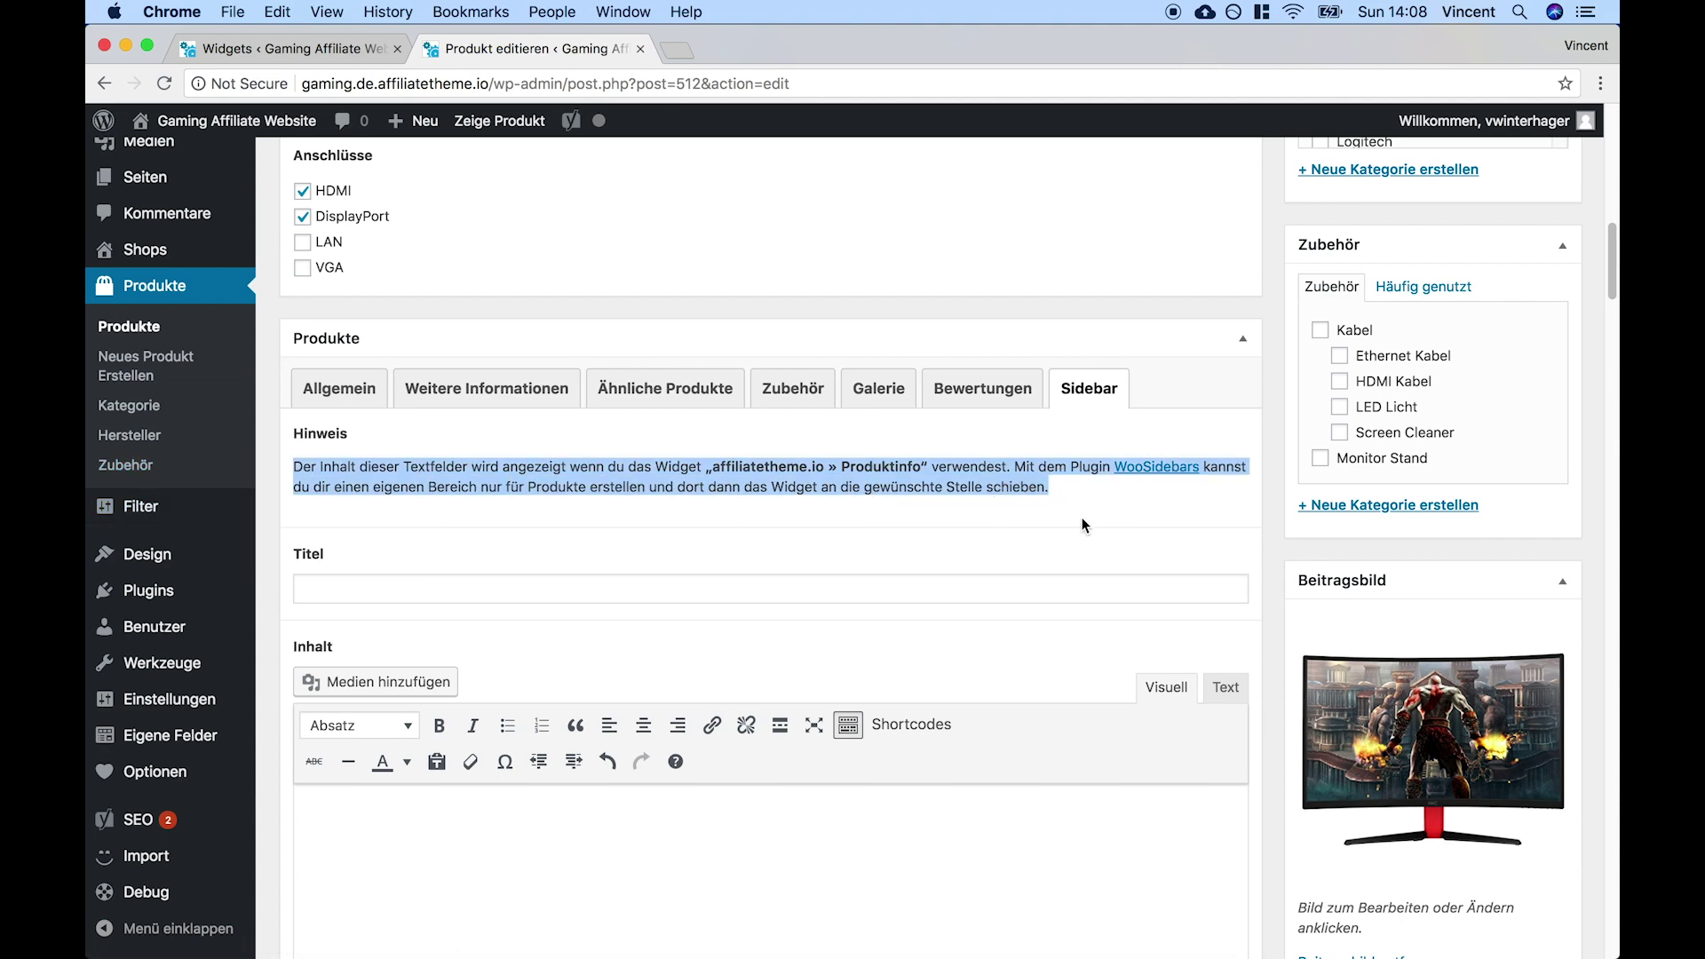
click(983, 515)
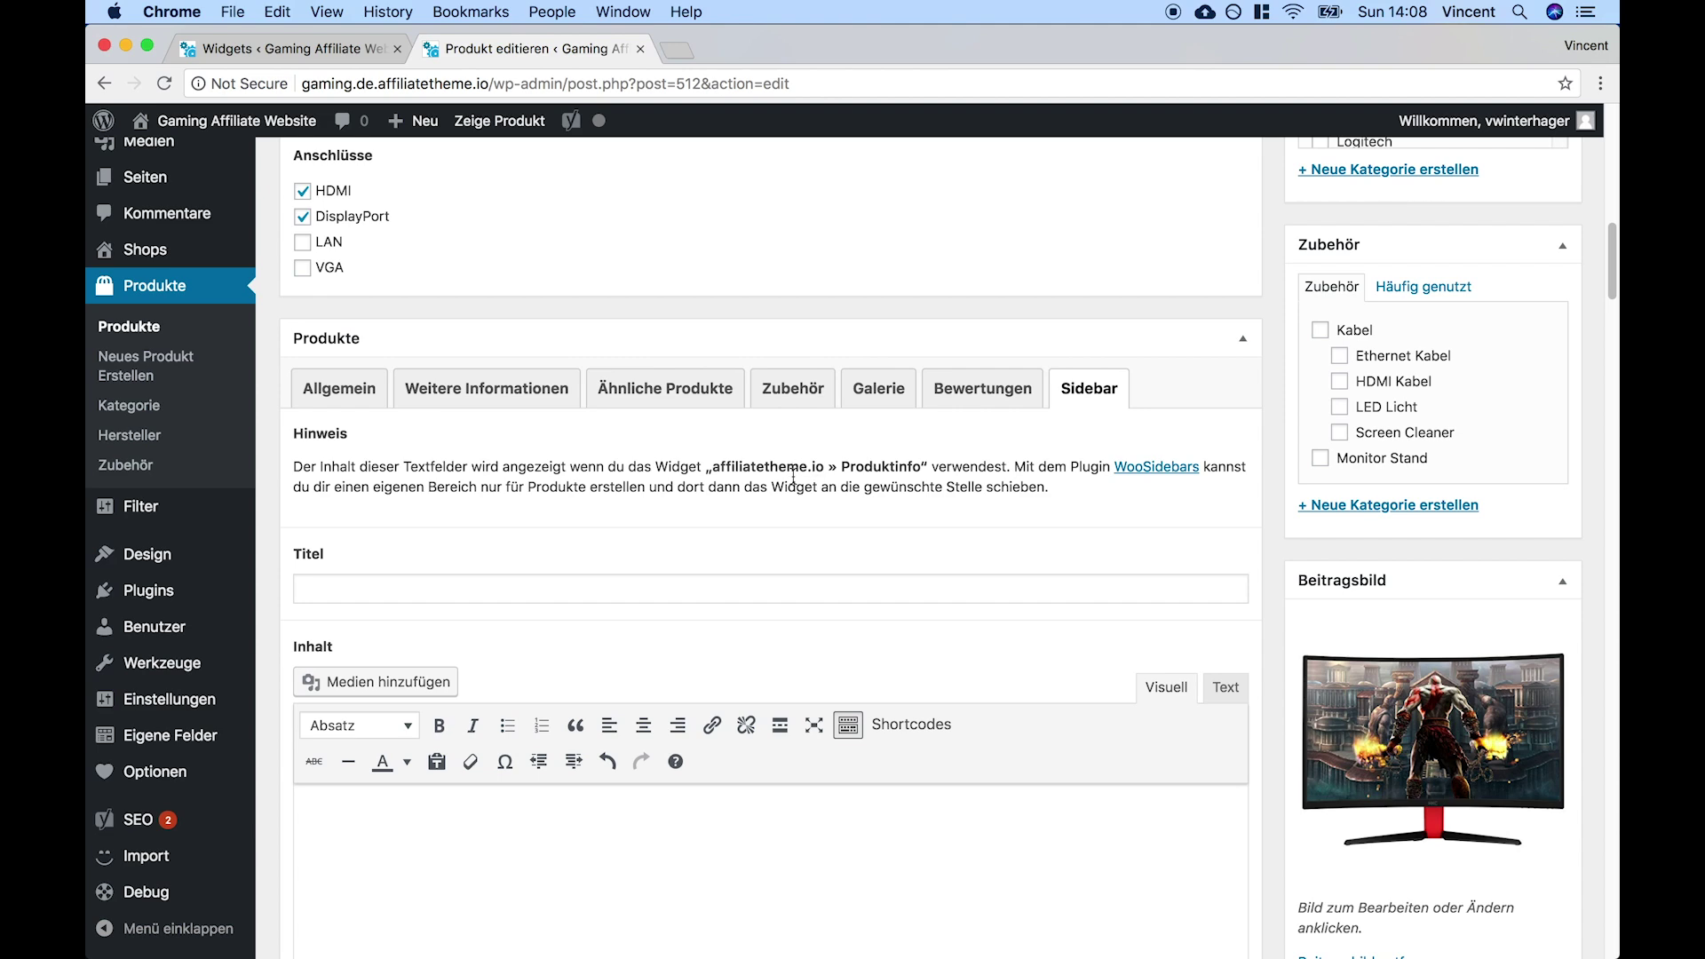
Set the title in the HKC G27 product's Sidebar settings to "Testsidebar"
click(579, 583)
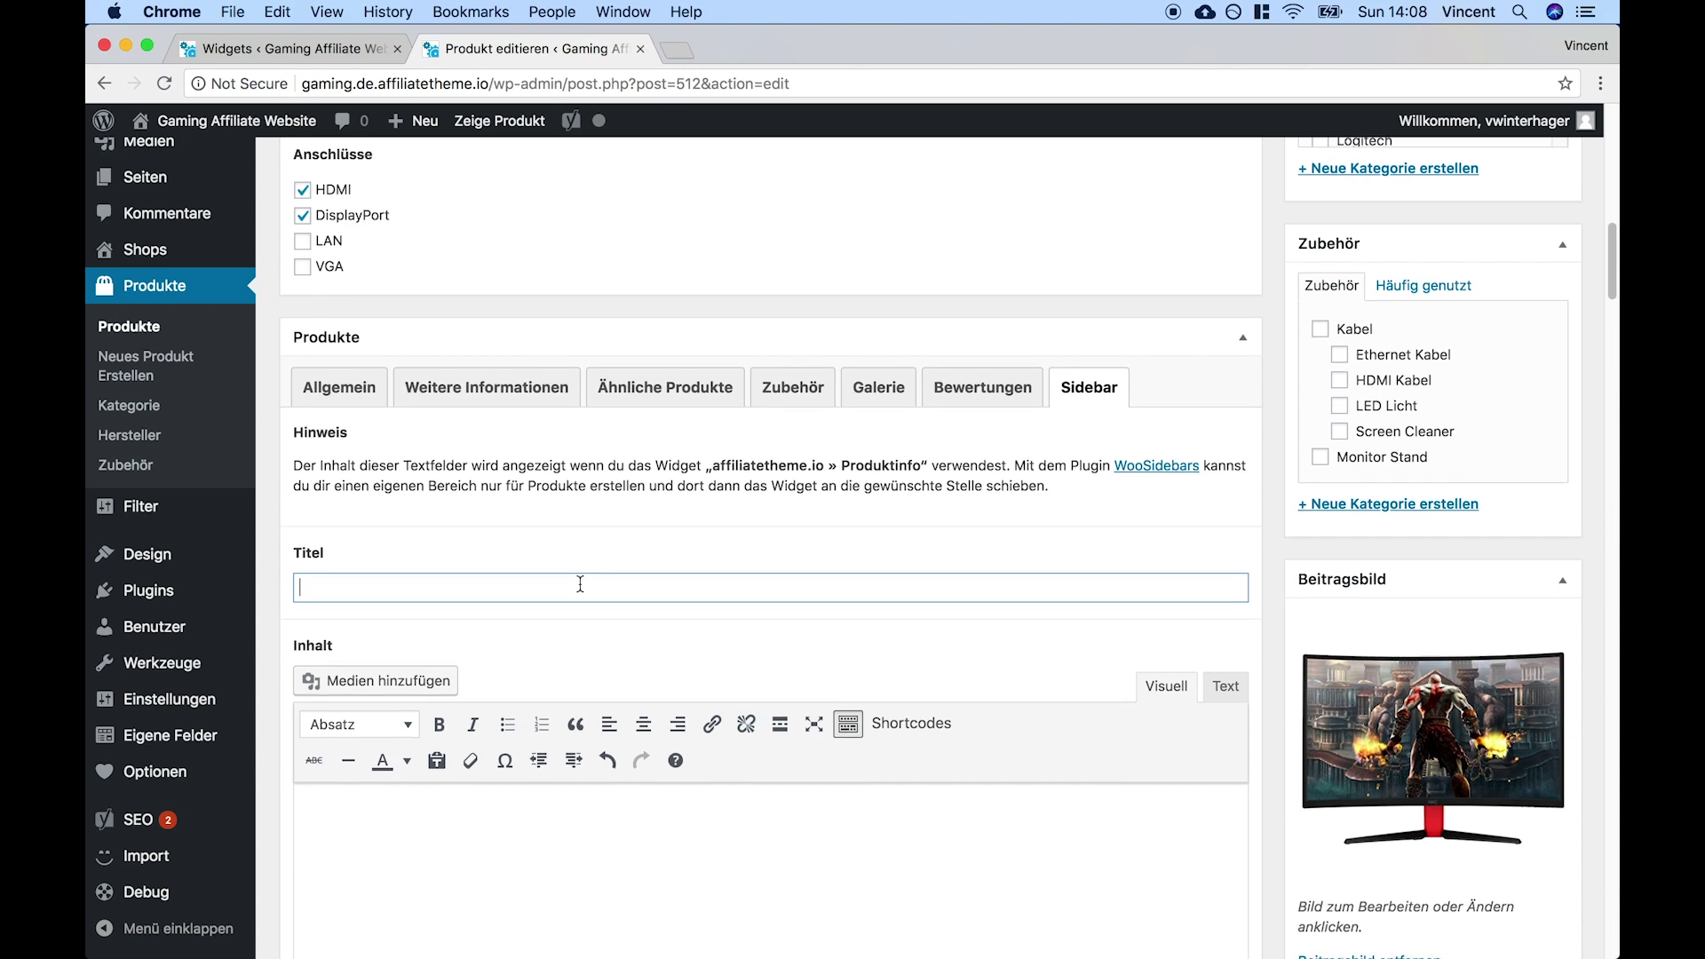
scroll(580, 587, down, 3)
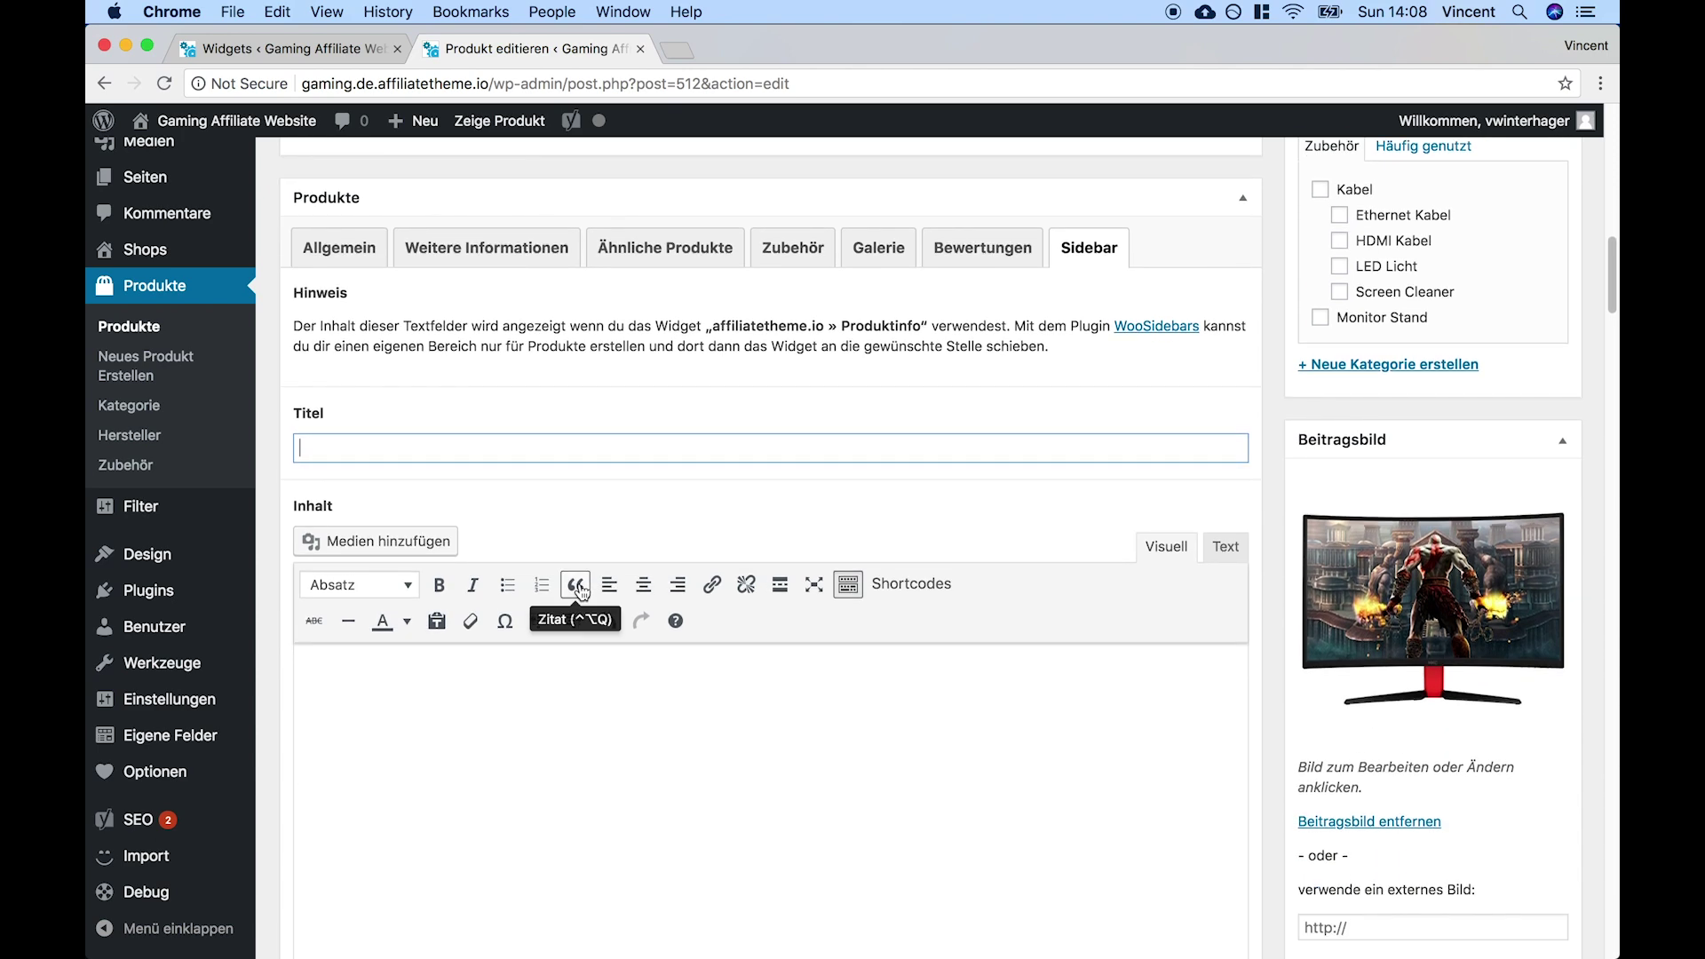
text(Testsidebar)
key(ctrl+t)
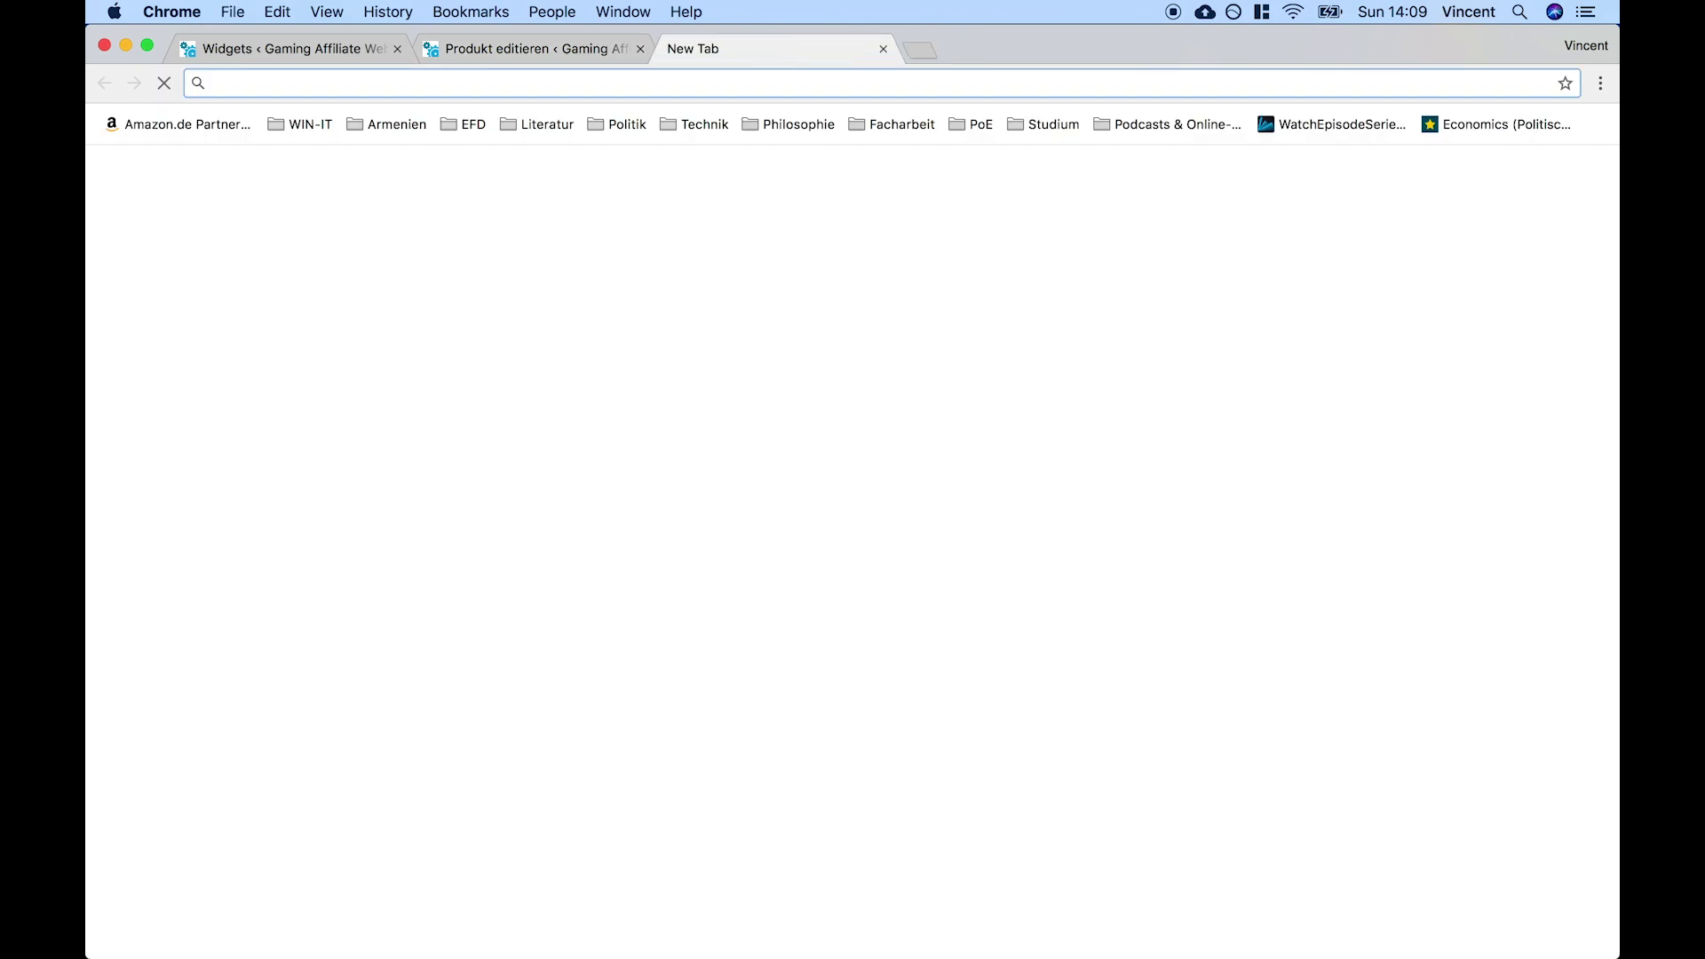
text(lor)
key(Return)
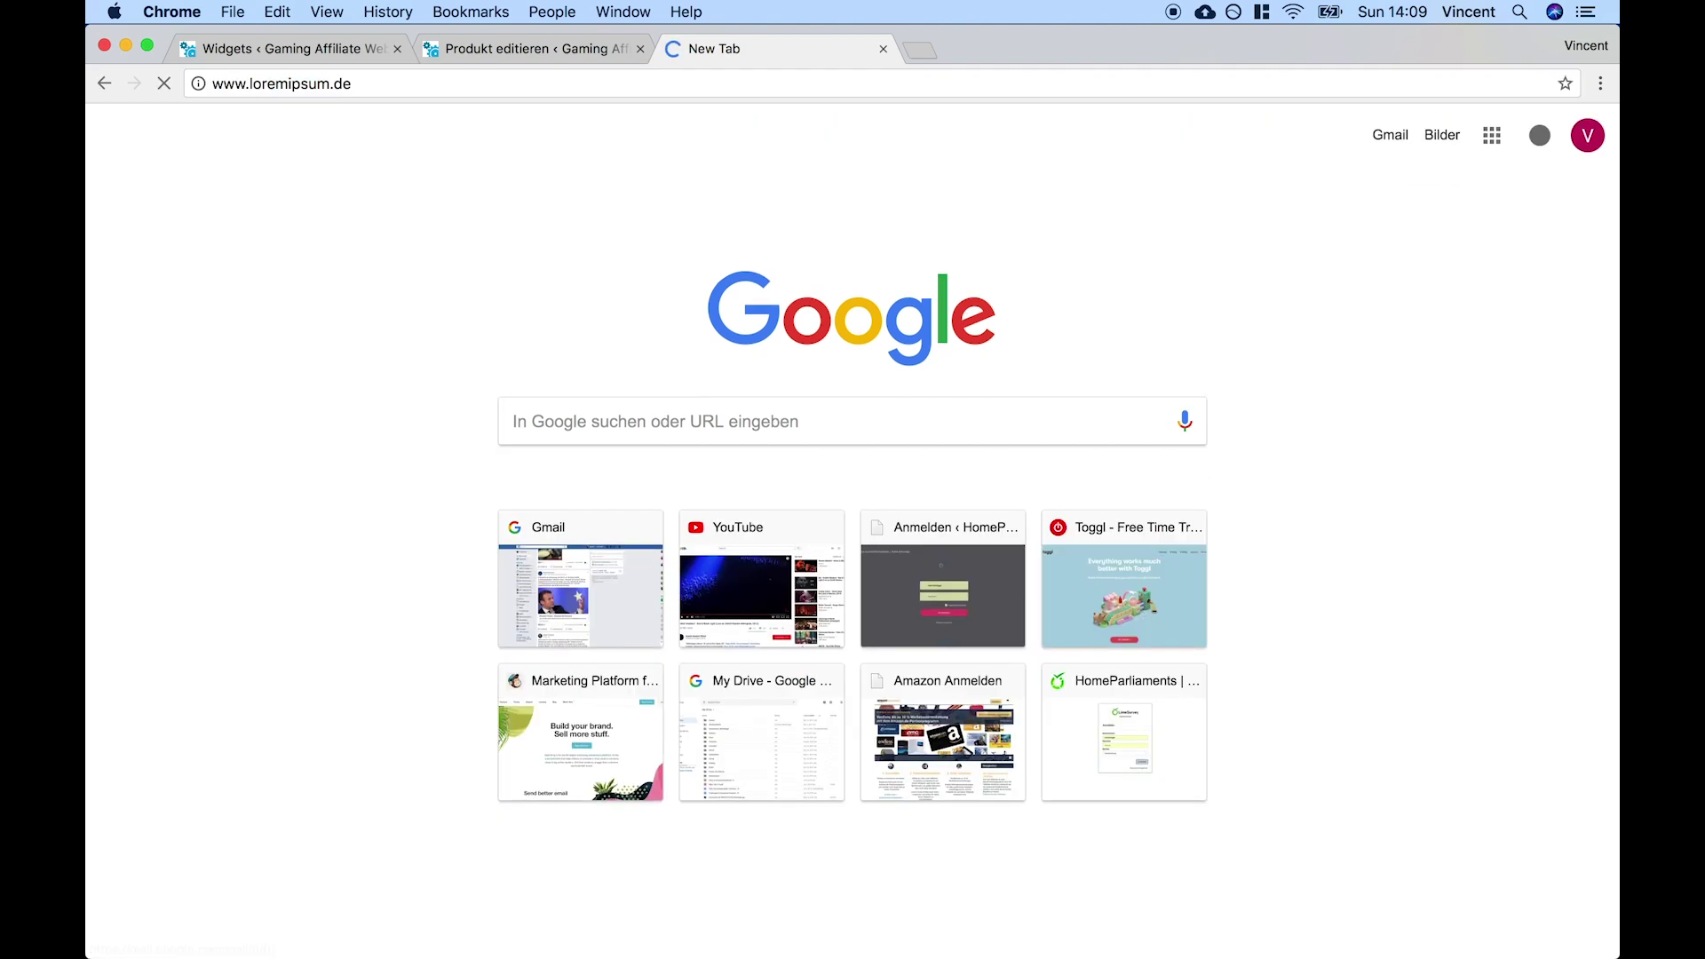
key(super+a)
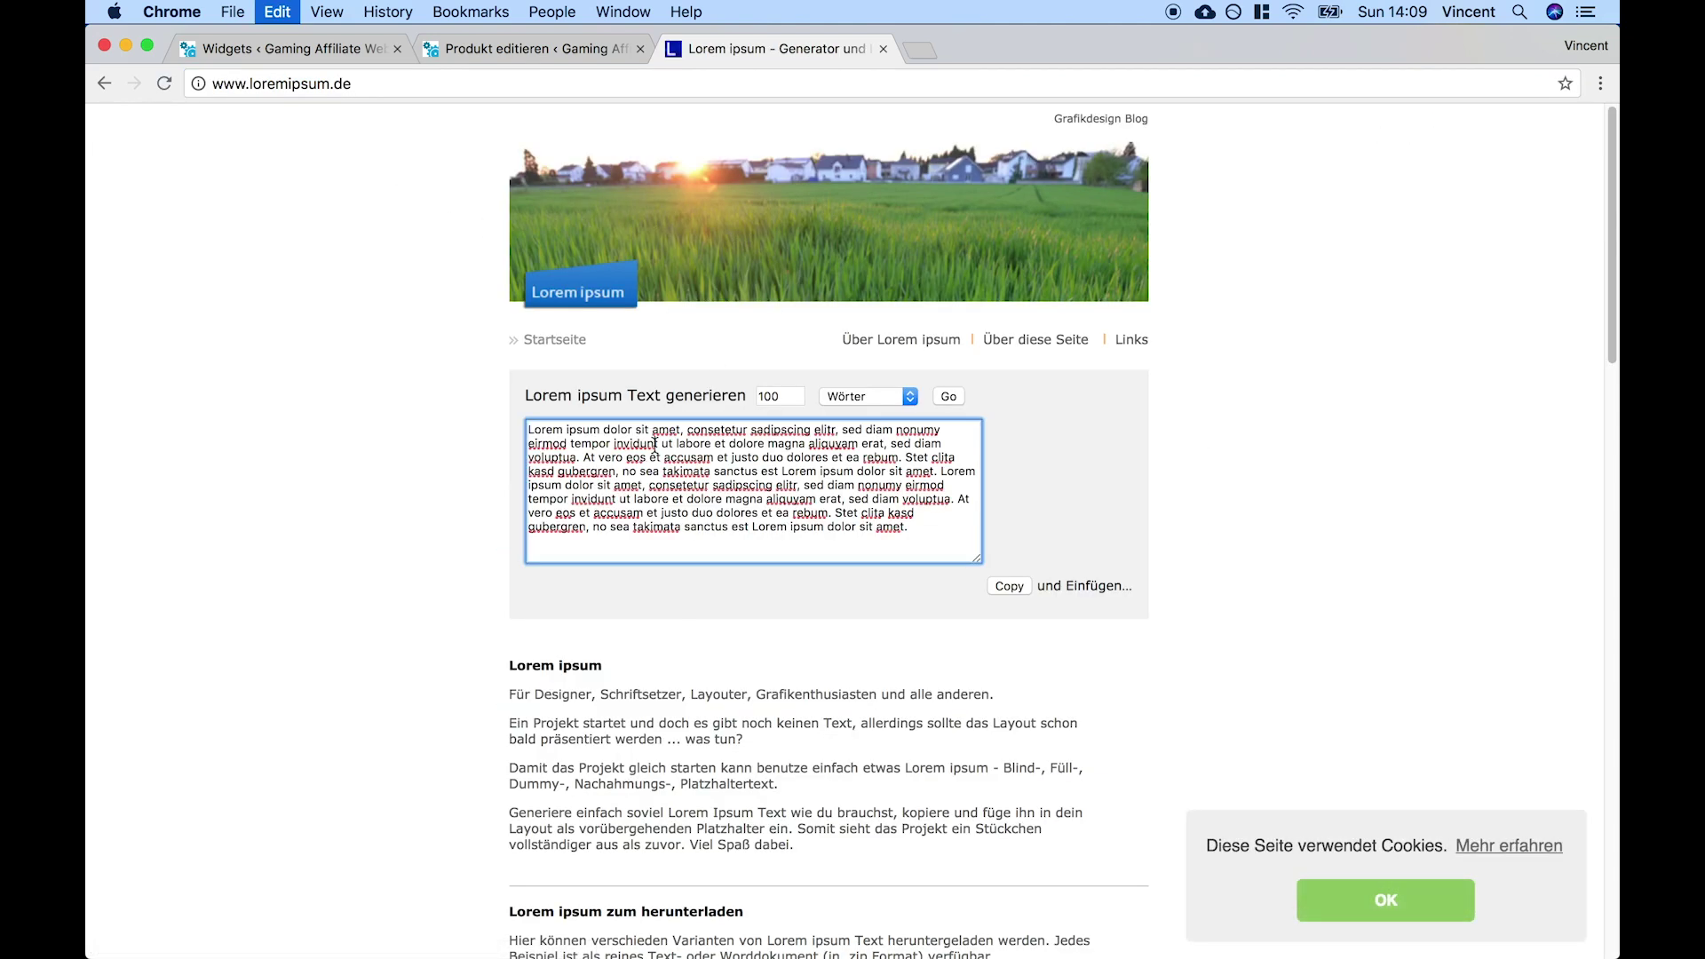
key(super+c)
click(577, 55)
click(817, 810)
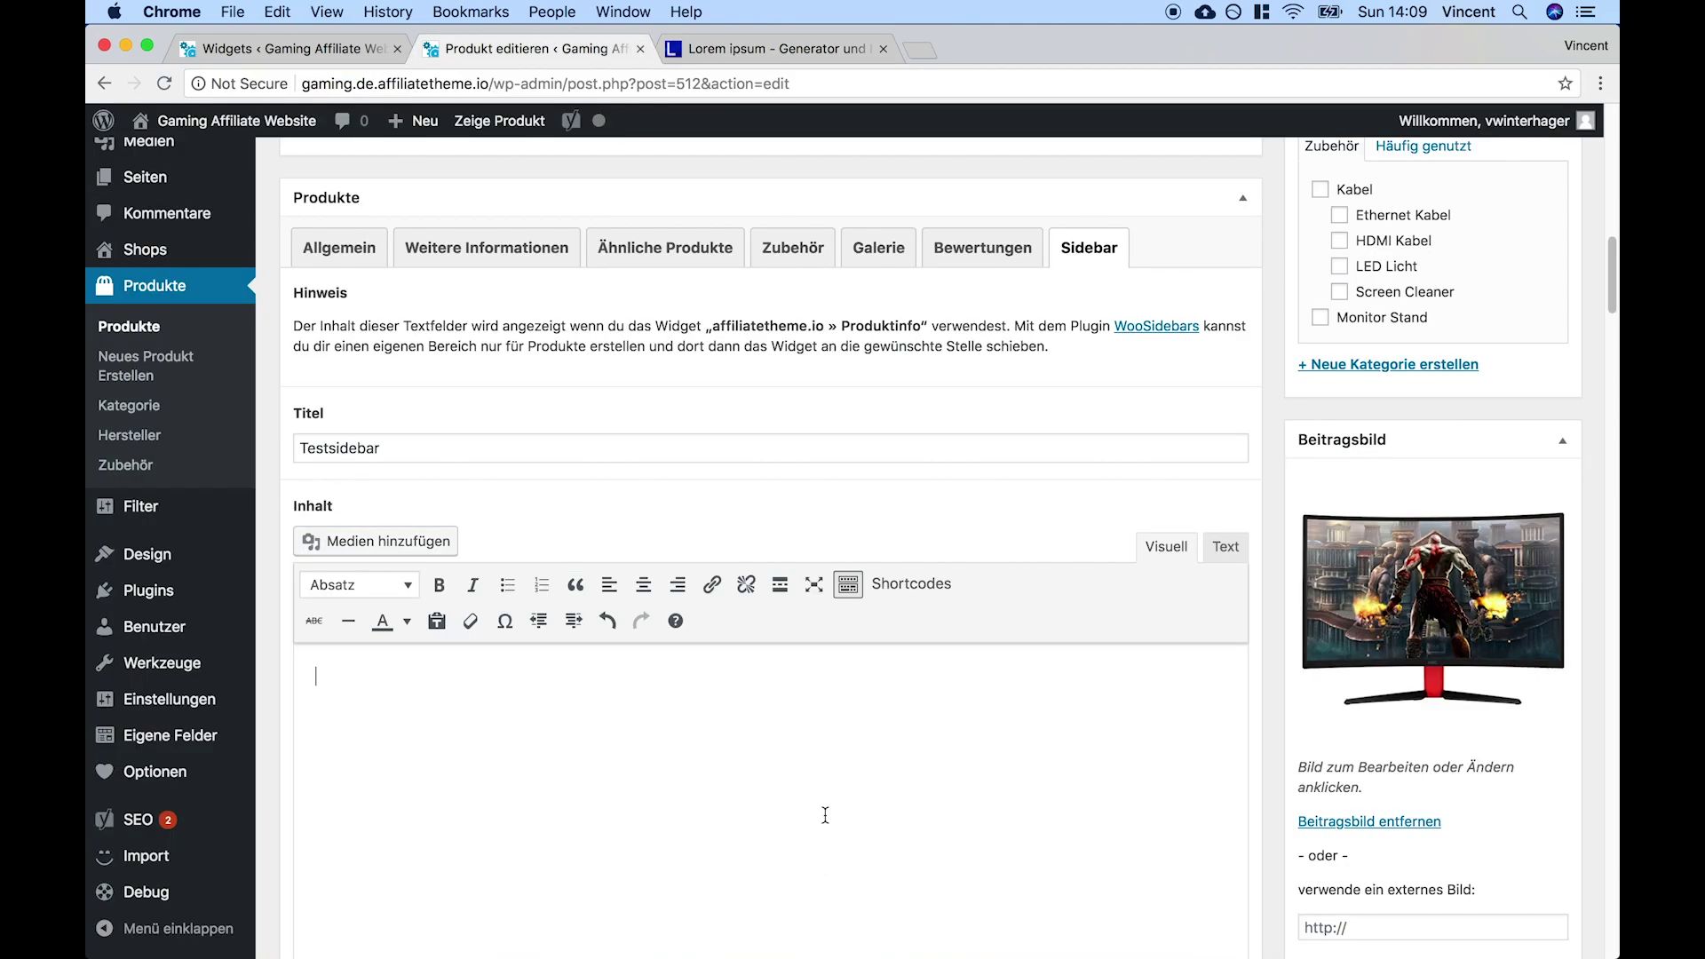
key(super+v)
Update the HKC G27 product and check the sidebar beside the Beschreibung section on its product page
scroll(839, 804, up, 20)
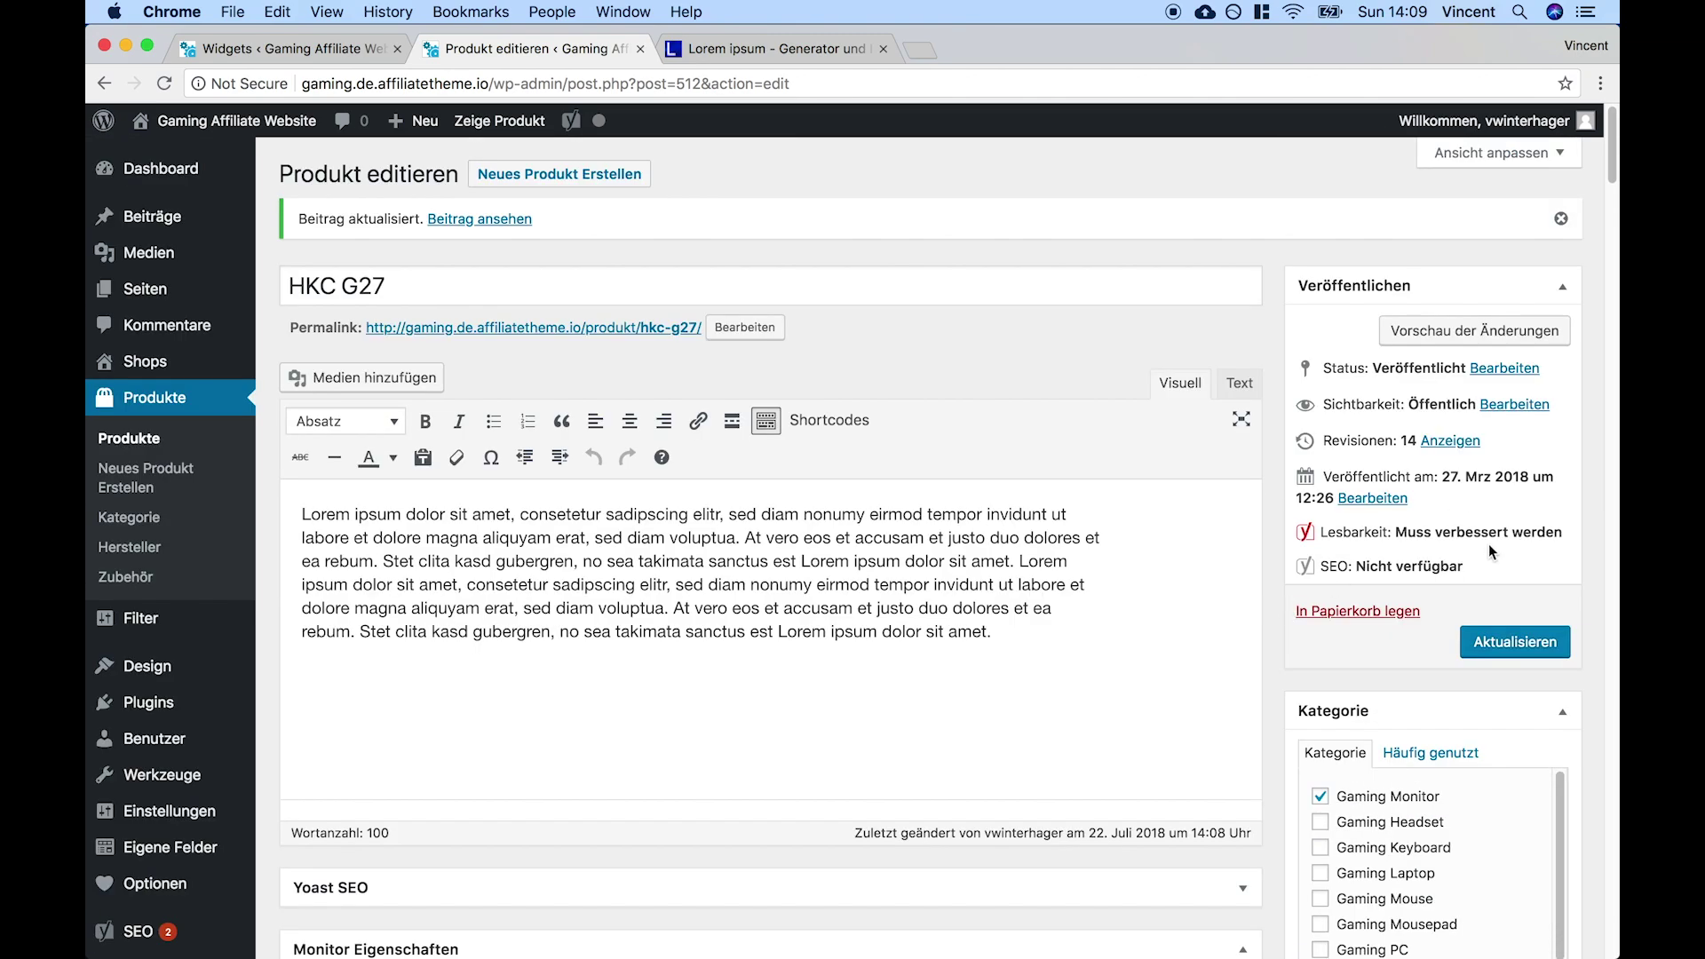
click(1515, 641)
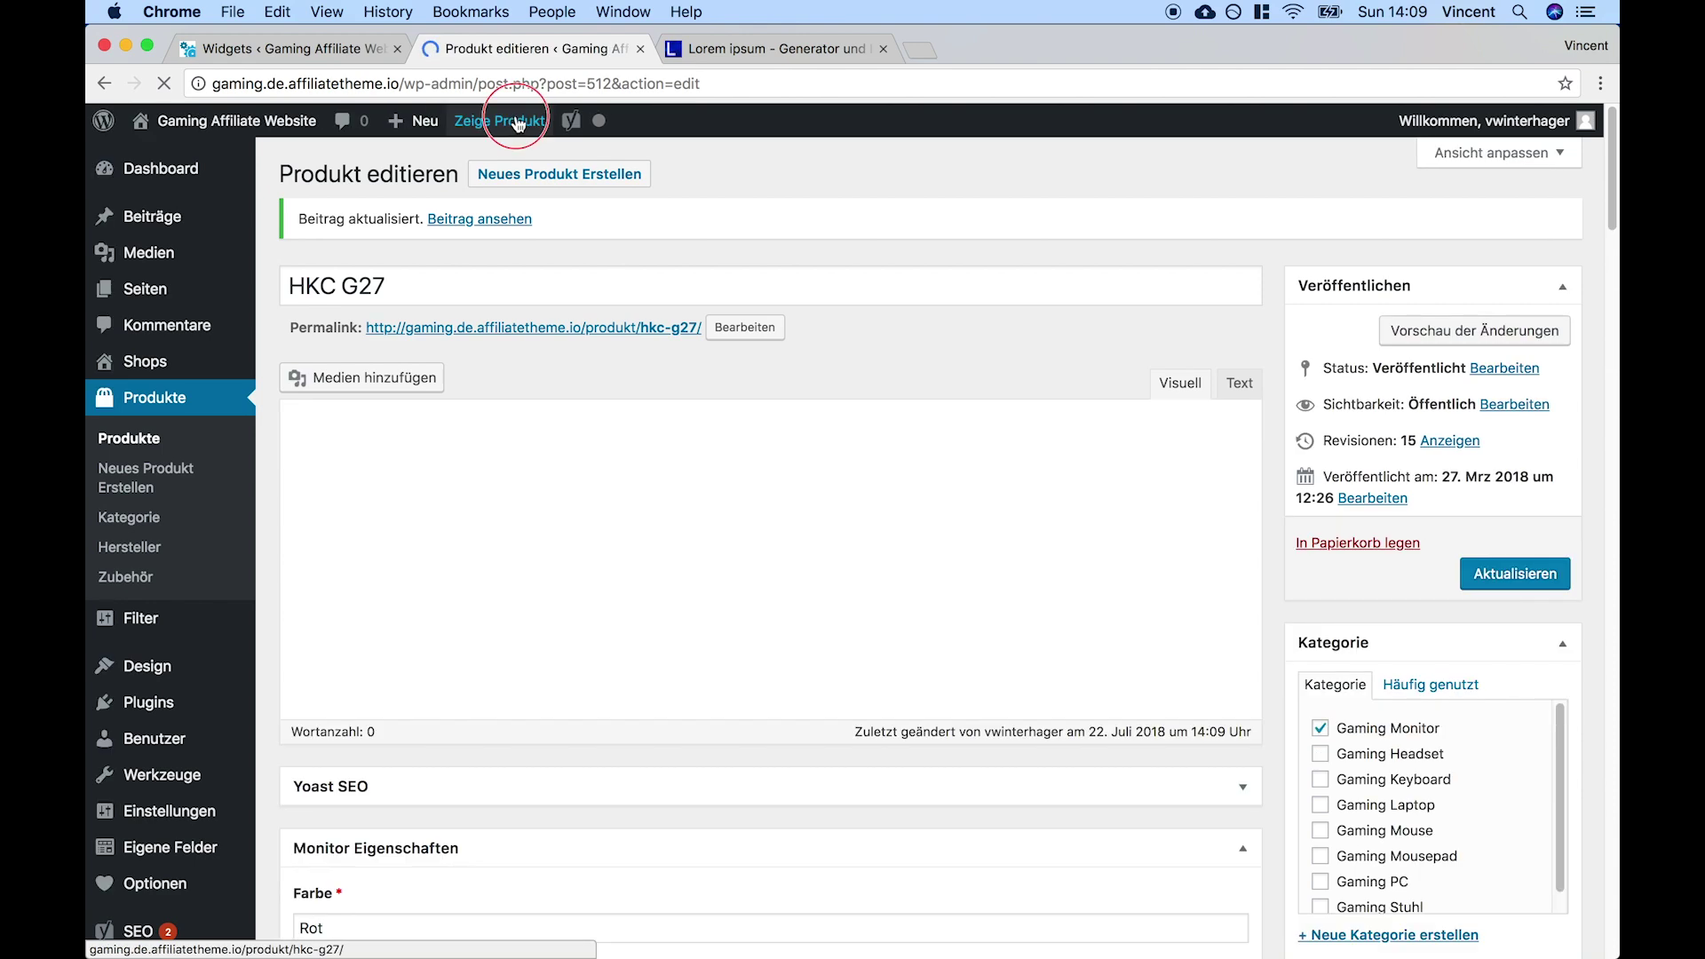
click(716, 45)
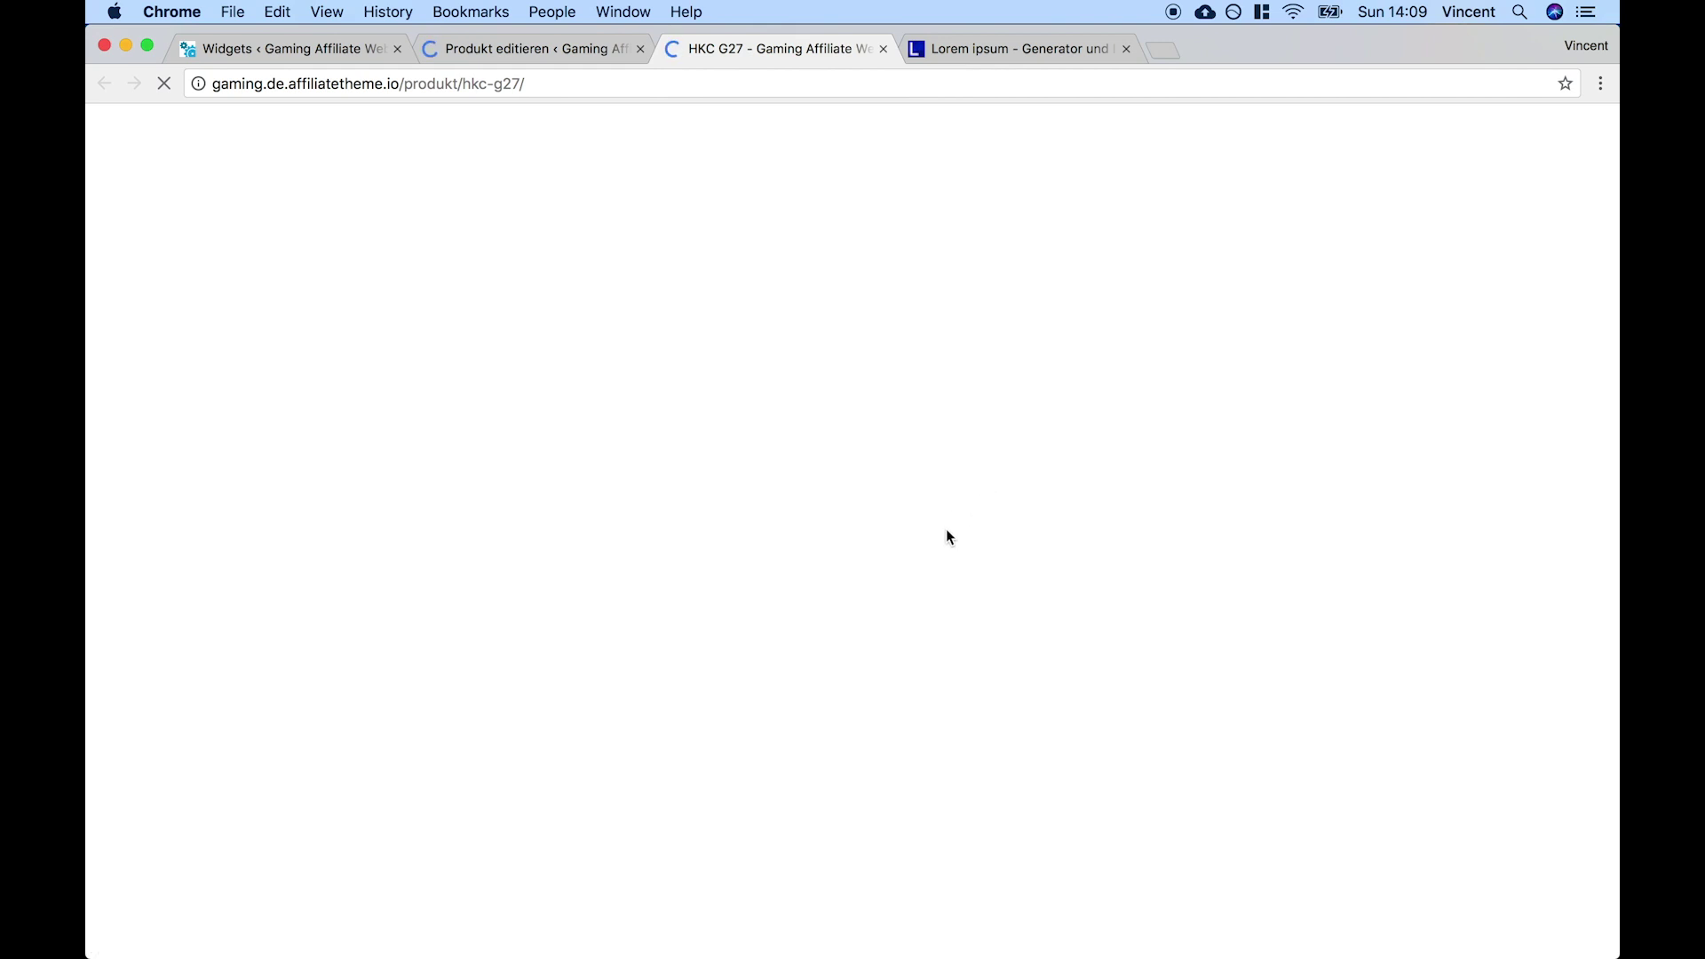
scroll(948, 530, down, 10)
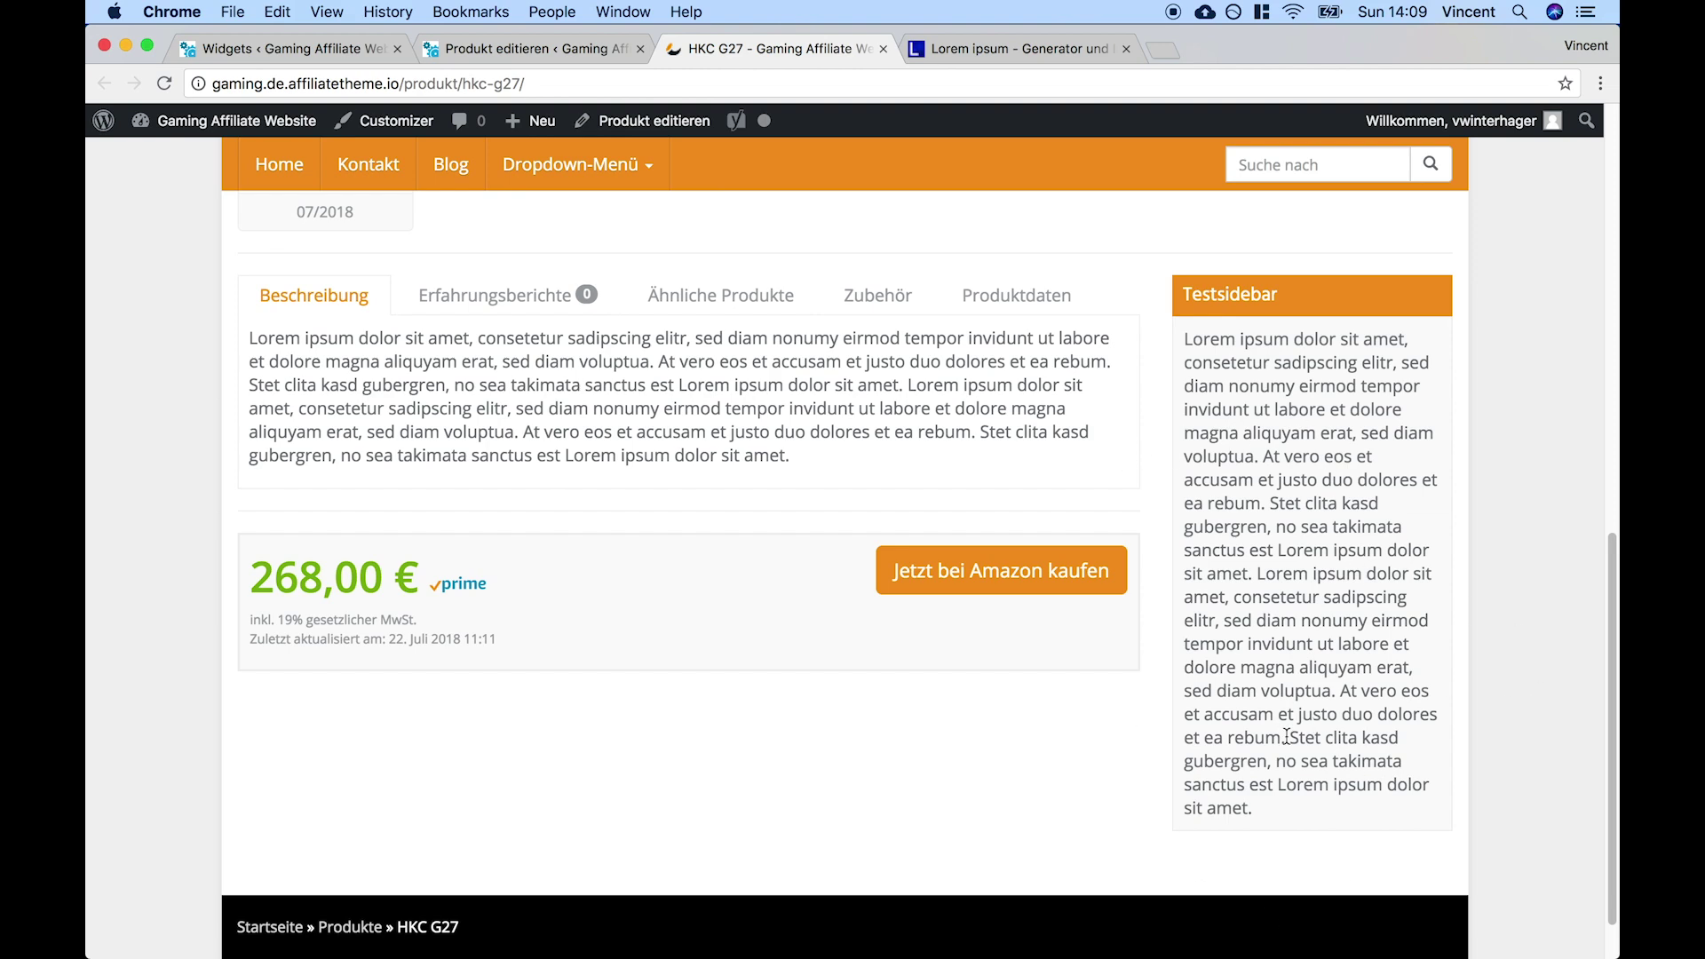
Reopen the Sidebar settings in the HKC G27 product editor and place the cursor at the end of the Inhalt text
click(581, 51)
scroll(1132, 771, down, 3)
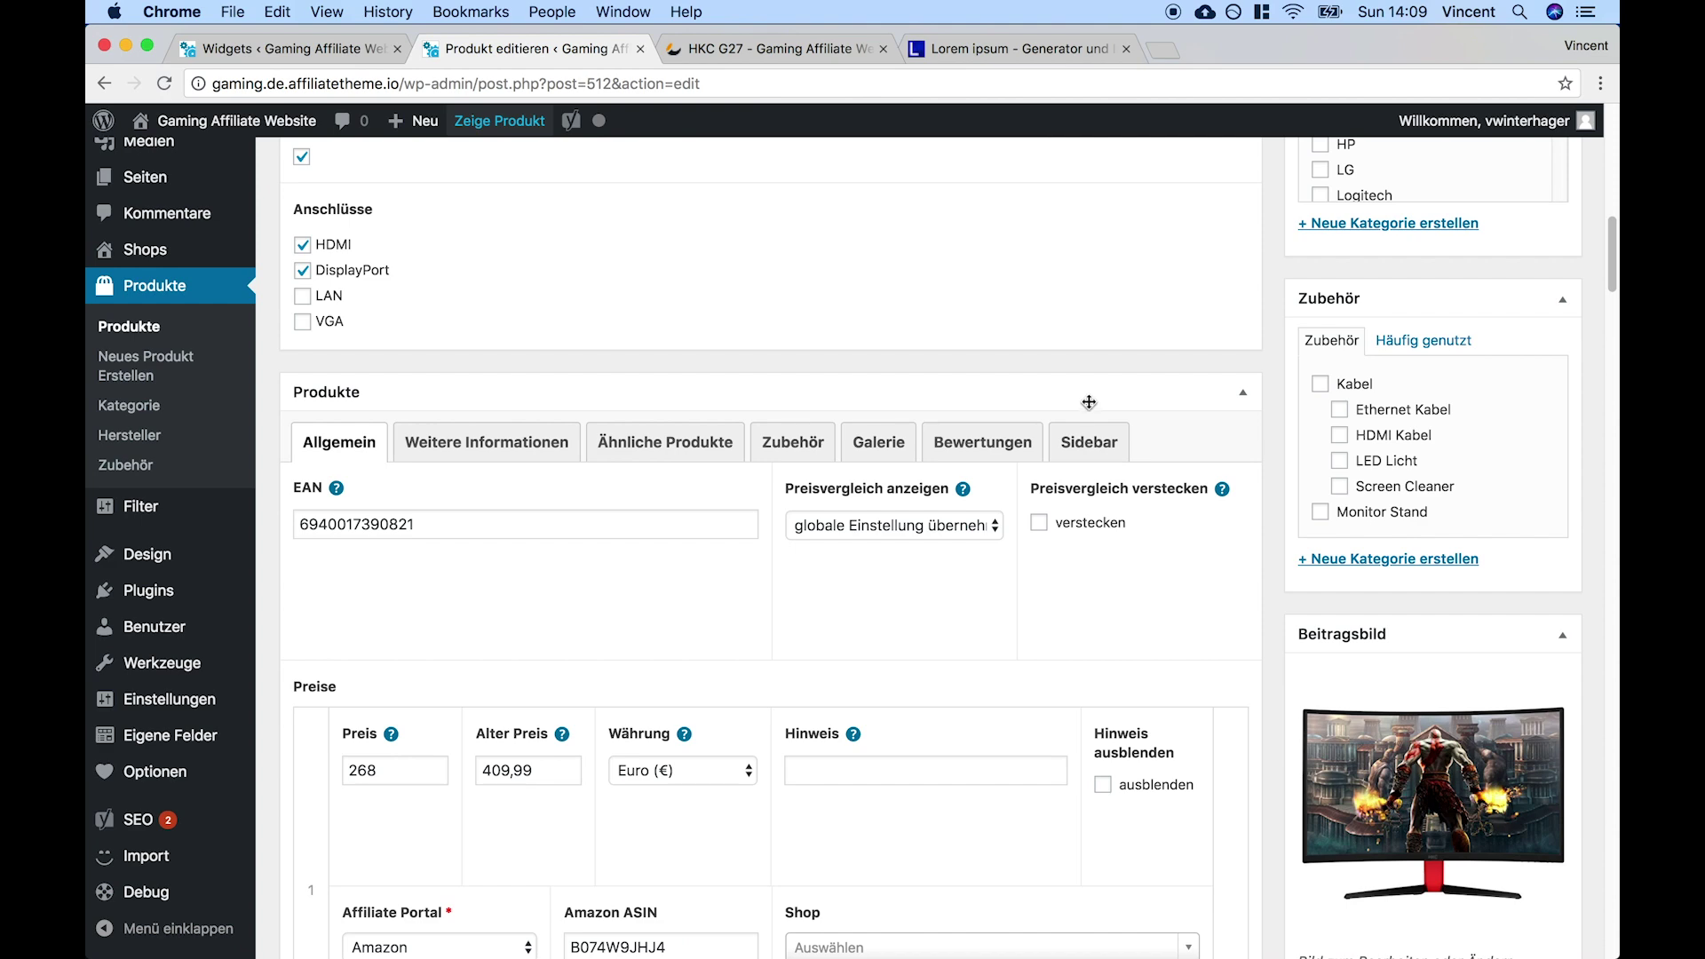
click(1096, 442)
scroll(1129, 646, down, 5)
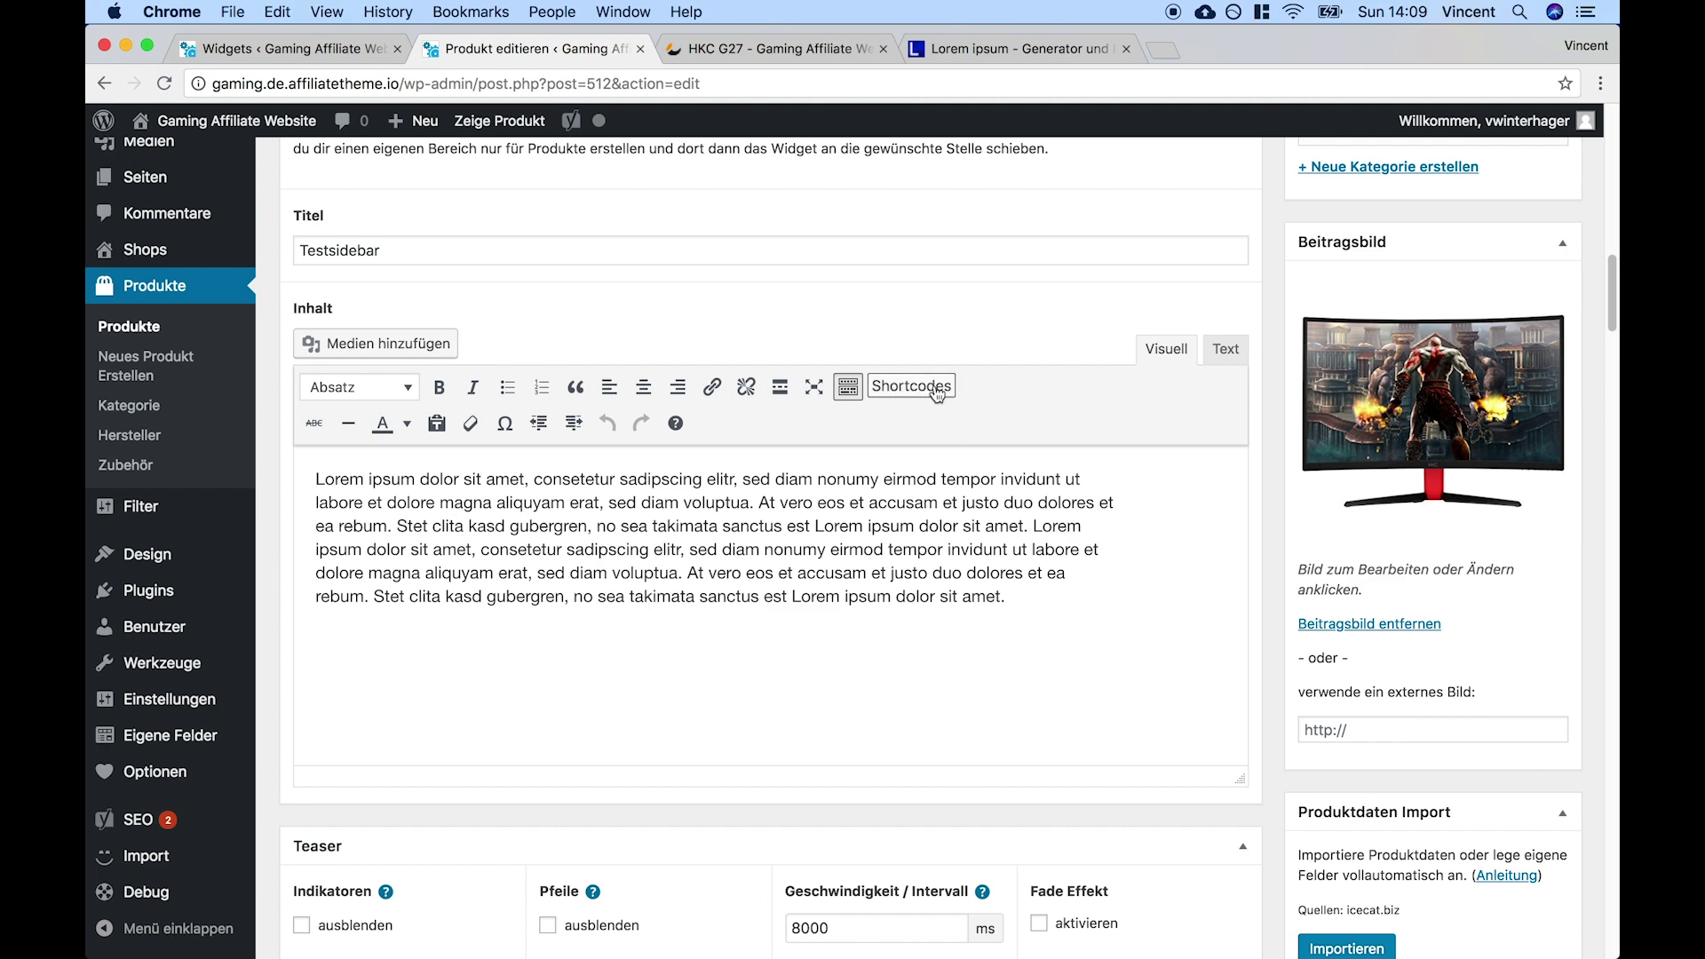
mouse_move(206, 560)
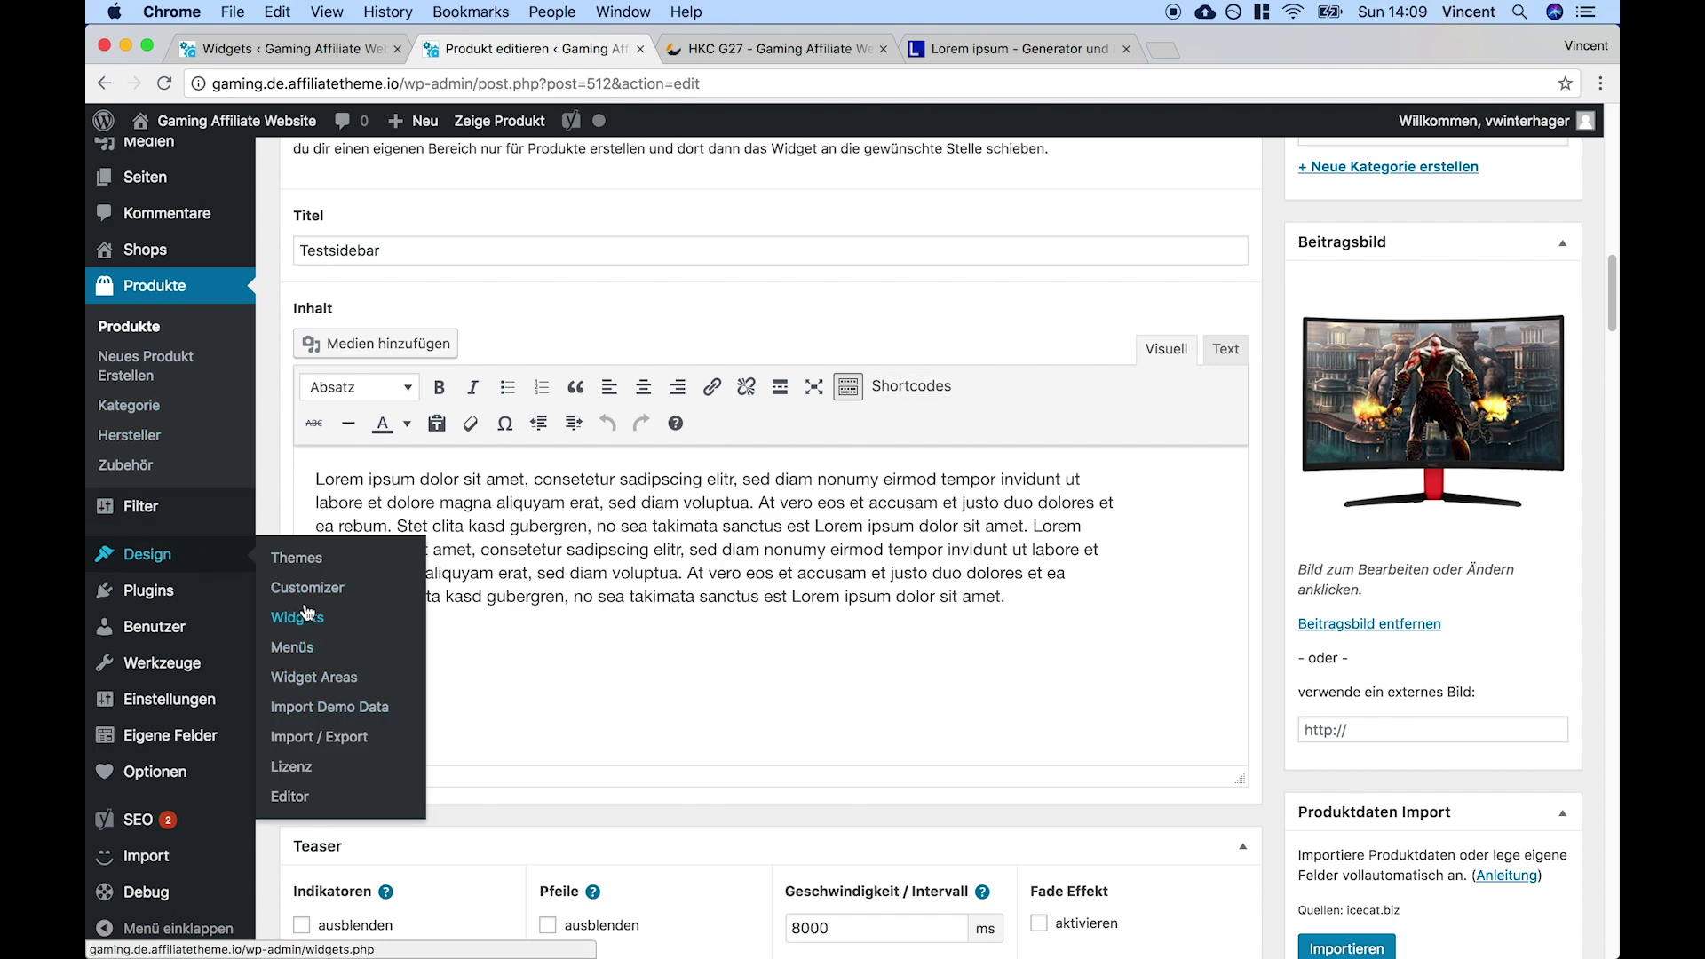
click(1092, 594)
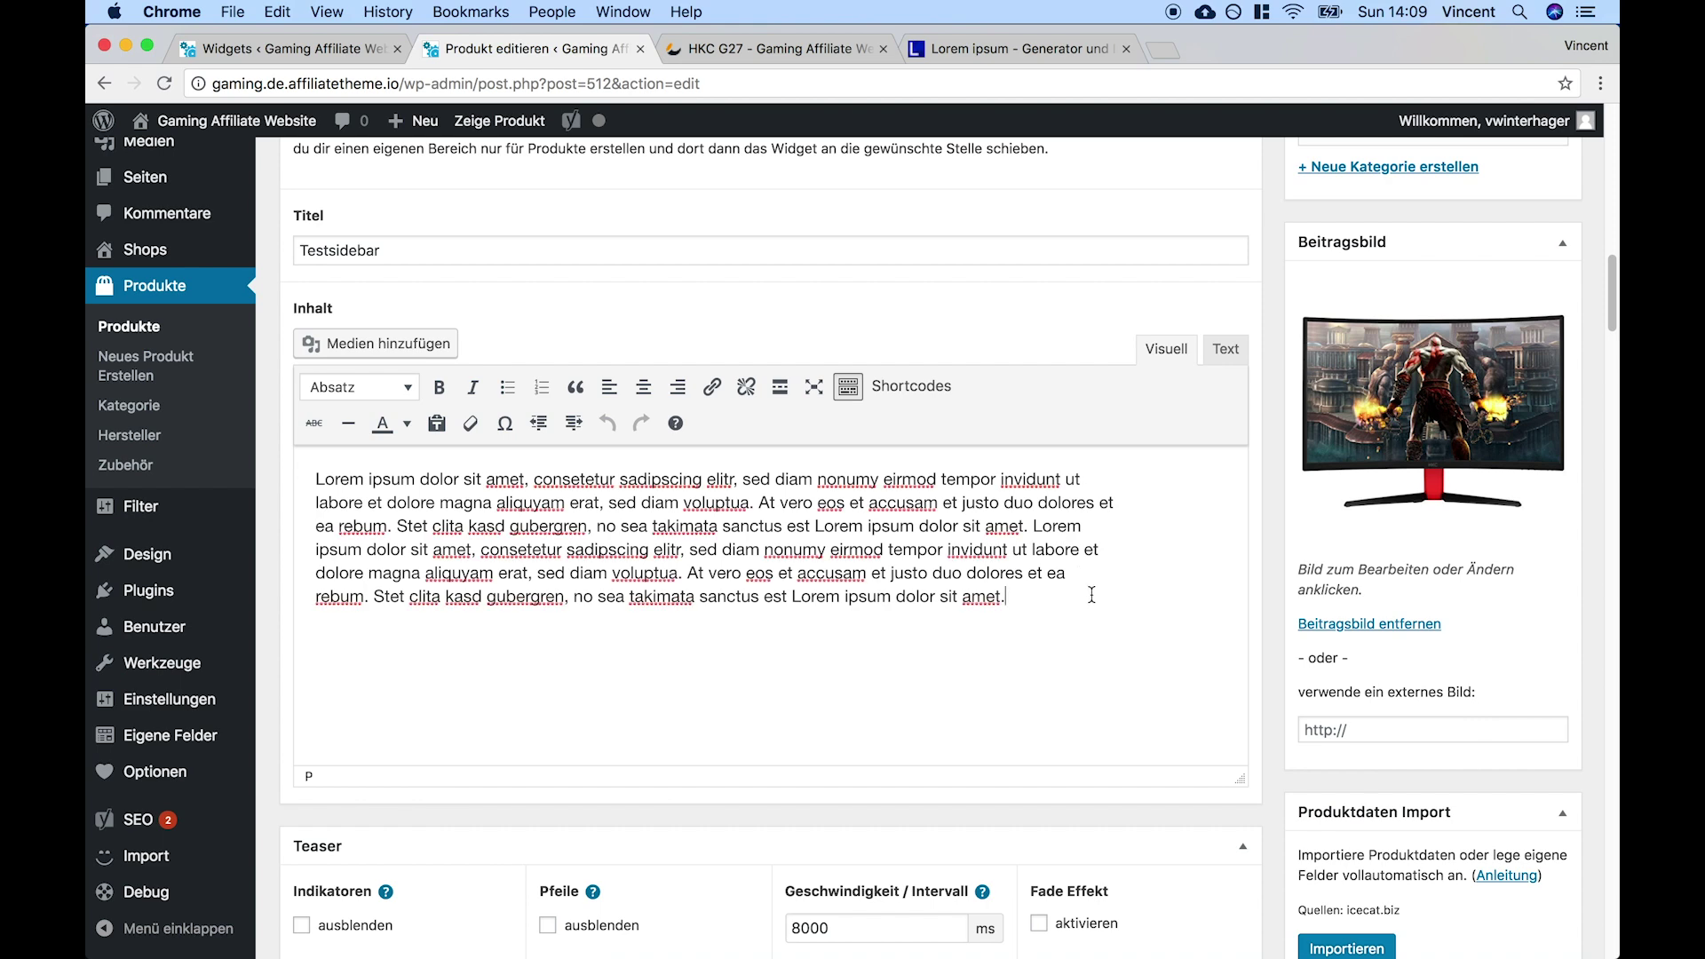